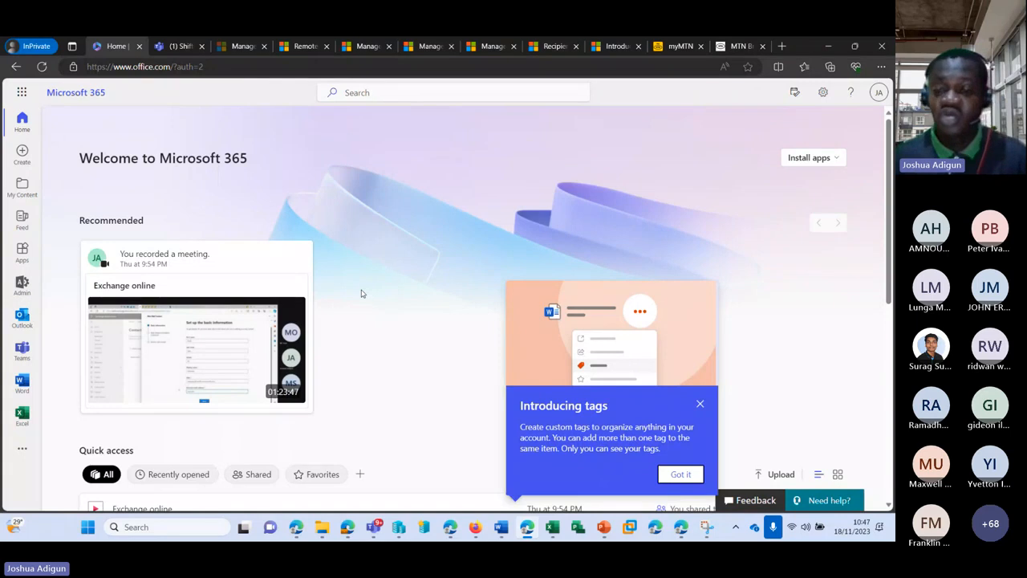
Dismiss the 'Introducing tags' callout and review the Install apps options
left_click(701, 405)
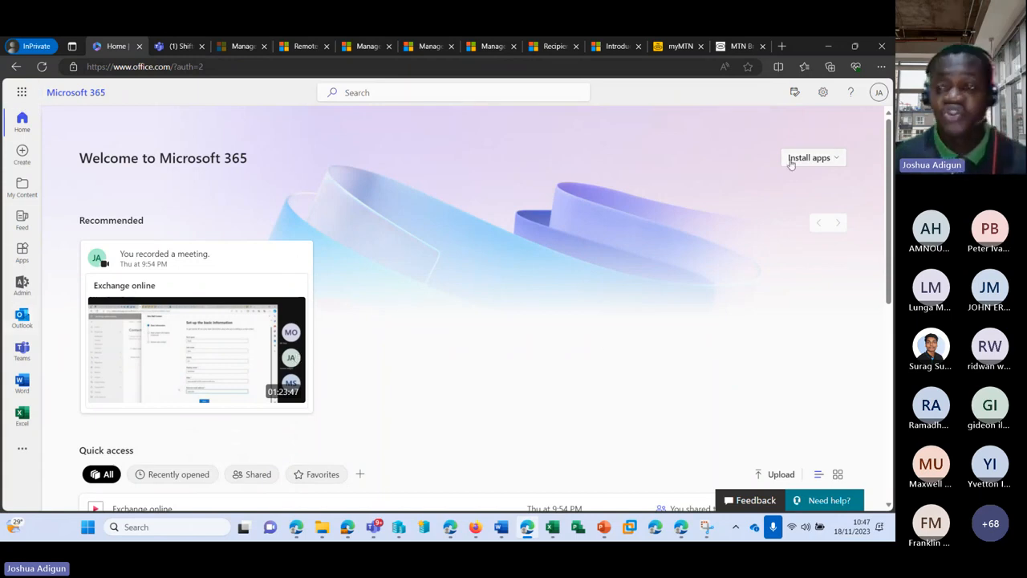
left_click(835, 158)
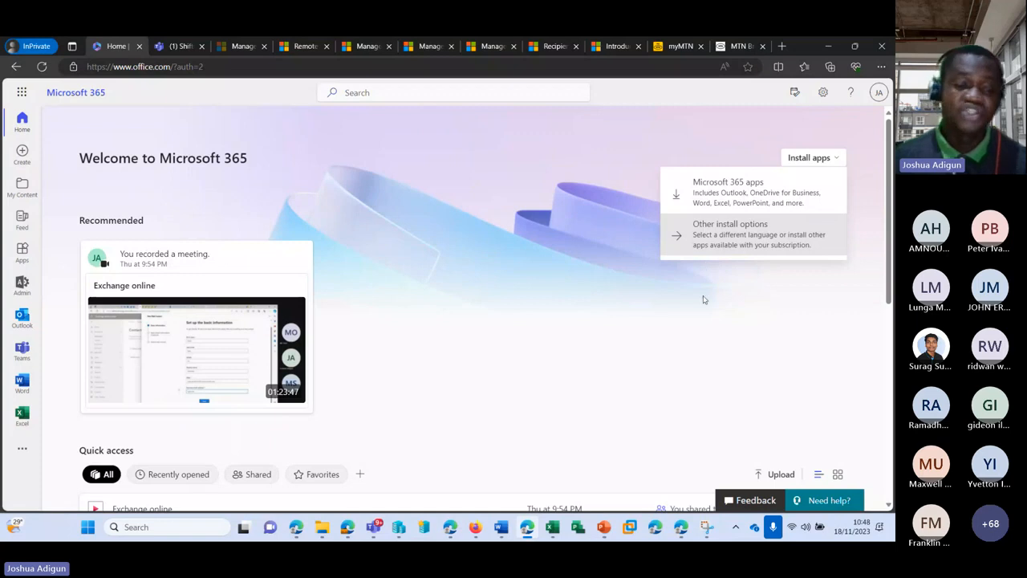
scroll(701, 298, "down", 1)
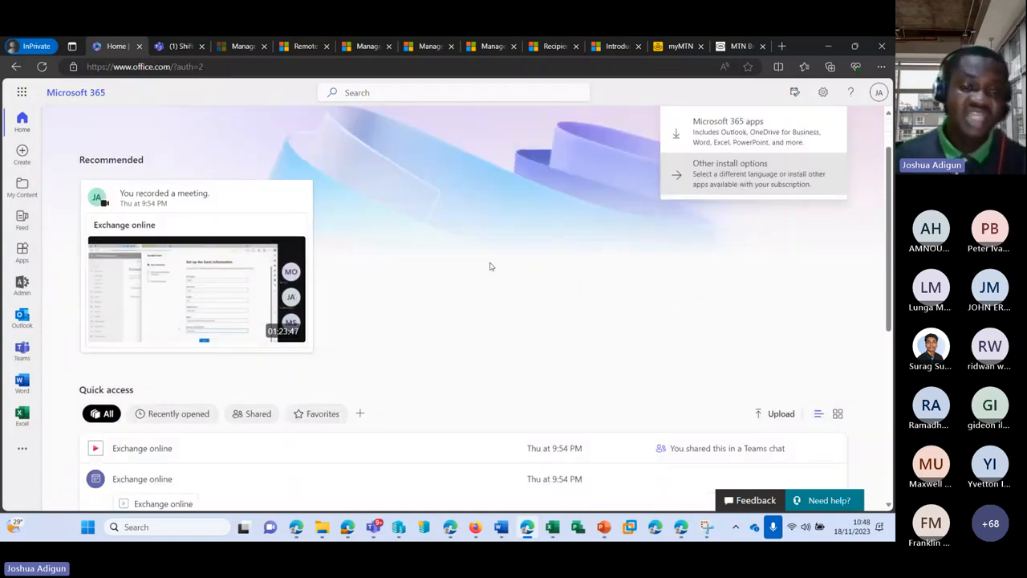
scroll(466, 269, "up", 1)
scroll(354, 270, "down", 1)
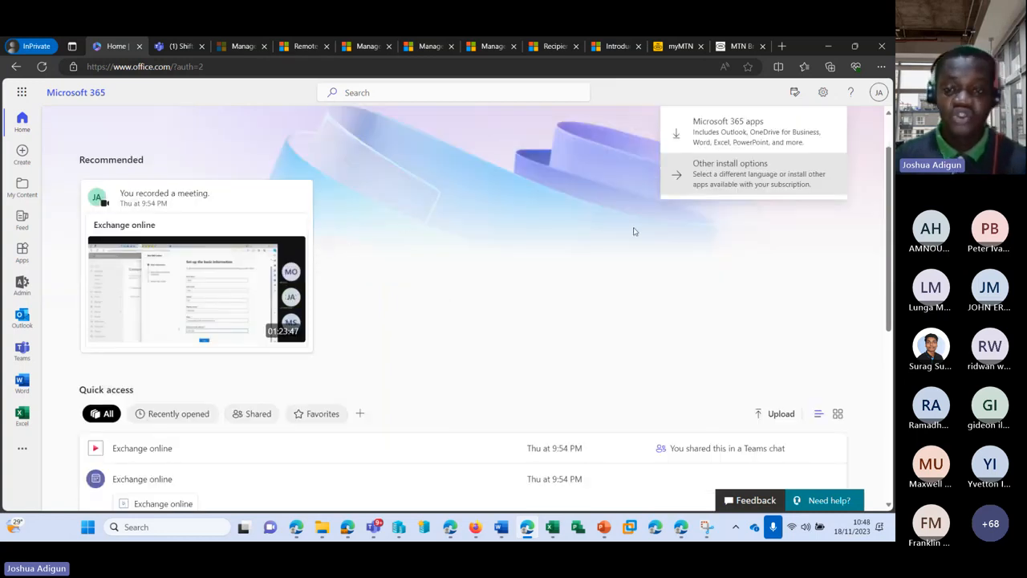
left_click(539, 213)
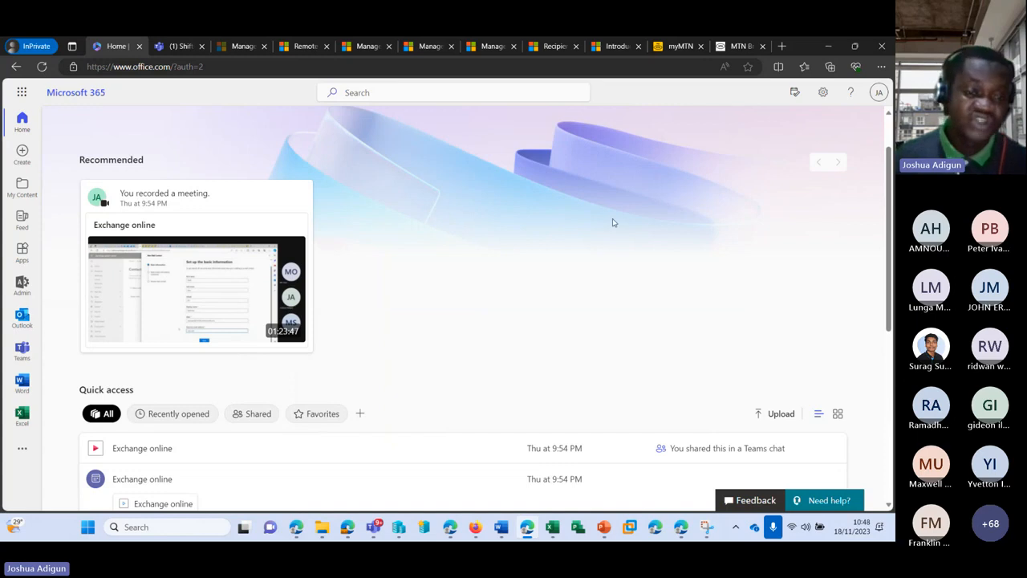
Scroll through the Quick access recent files on the home page
scroll(541, 217, "down", 1)
scroll(542, 227, "down", 2)
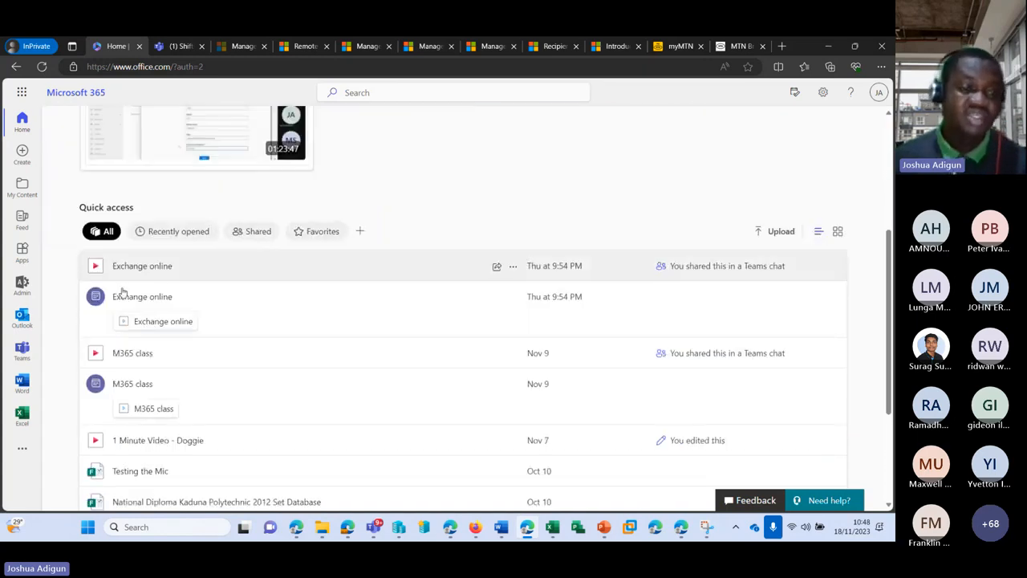
scroll(455, 257, "down", 2)
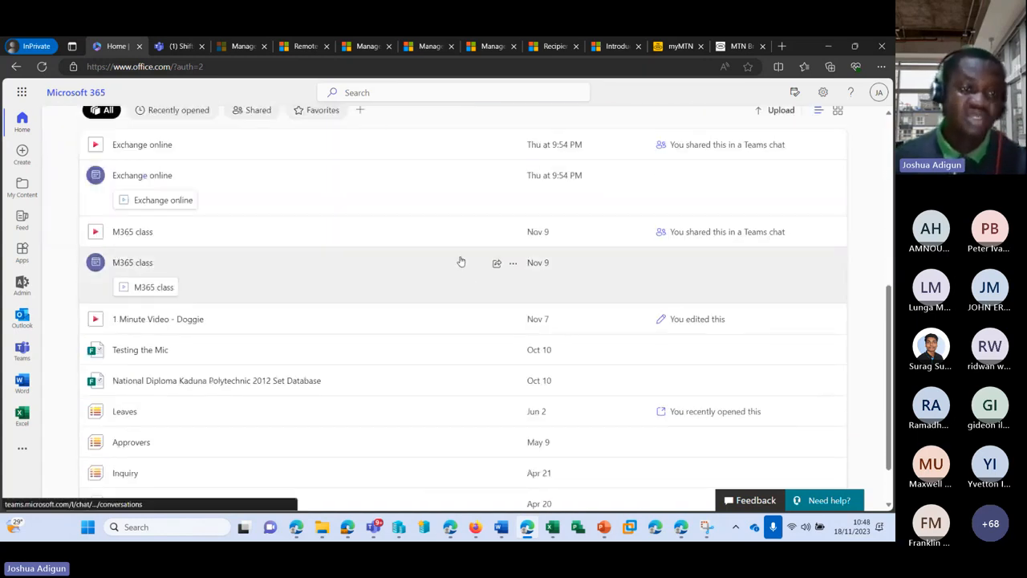
scroll(454, 257, "down", 1)
scroll(454, 256, "up", 5)
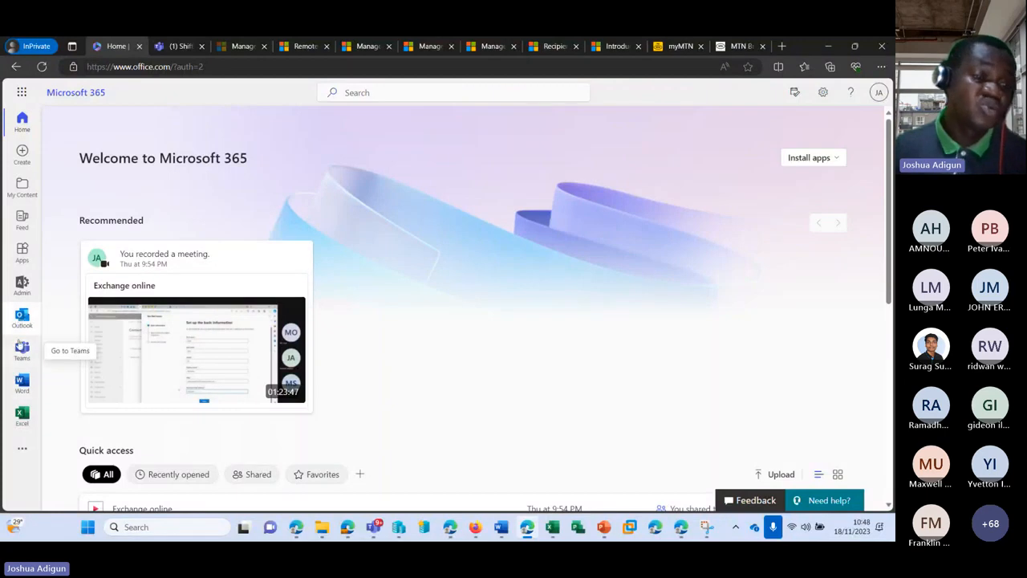
Open the Apps page listing Teams, Word, Excel and the other Microsoft 365 apps
left_click(23, 450)
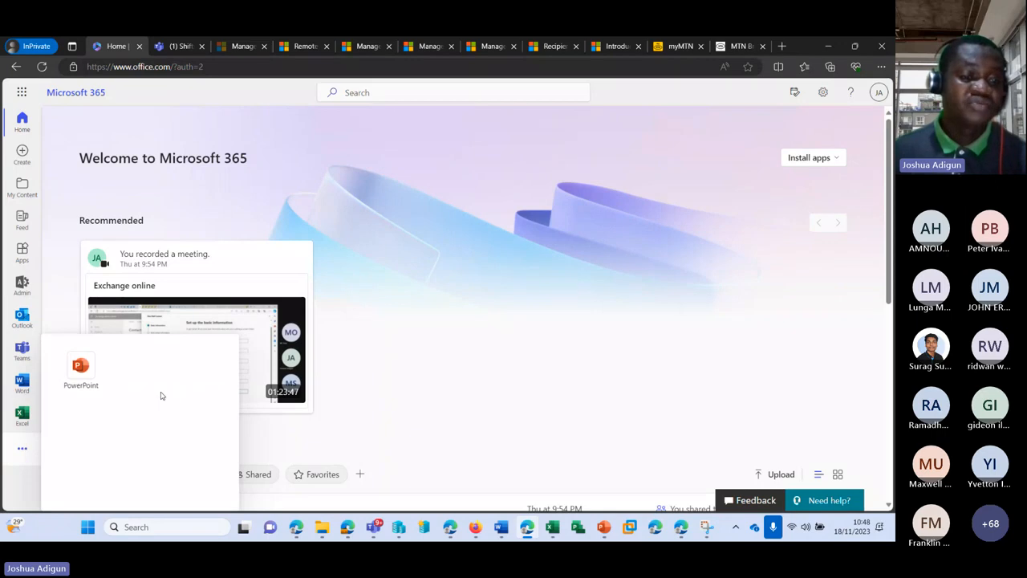
scroll(160, 394, "down", 2)
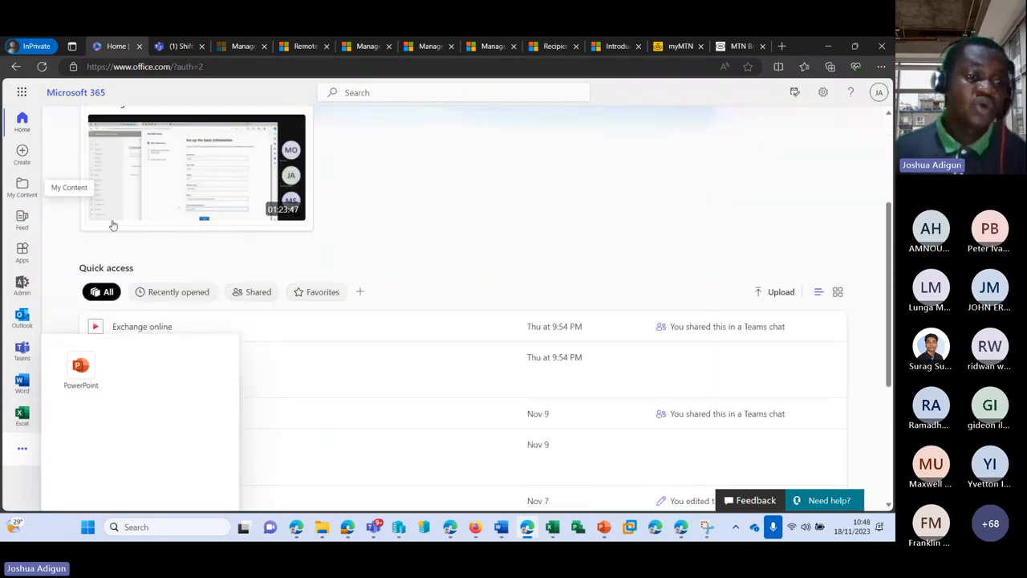
left_click(22, 98)
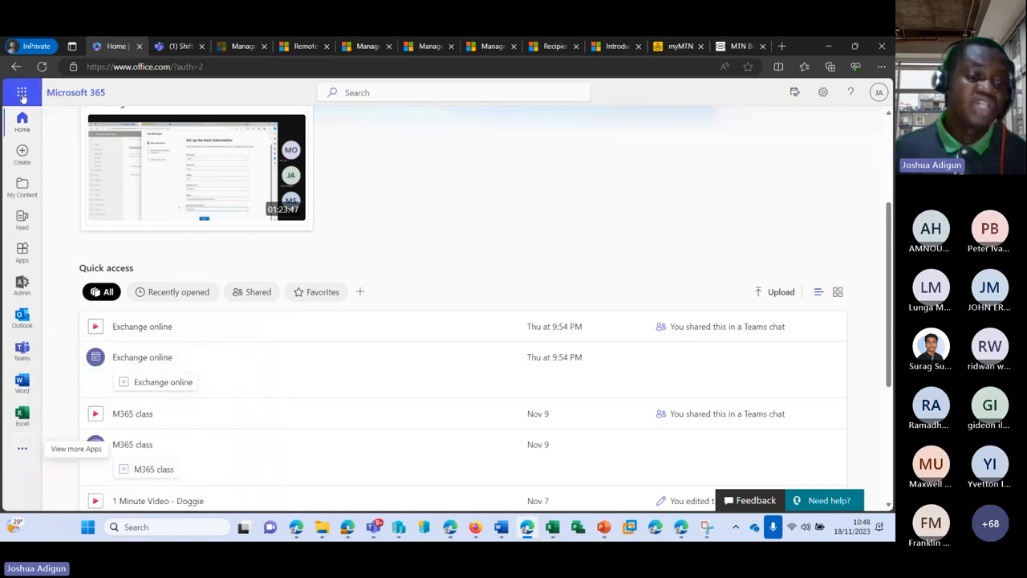
left_click(22, 95)
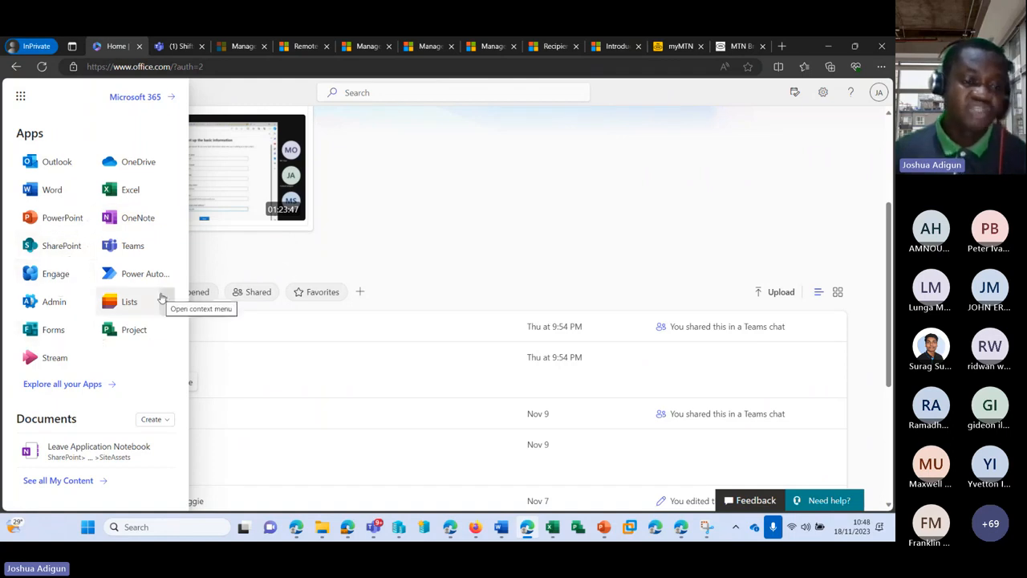
left_click(87, 388)
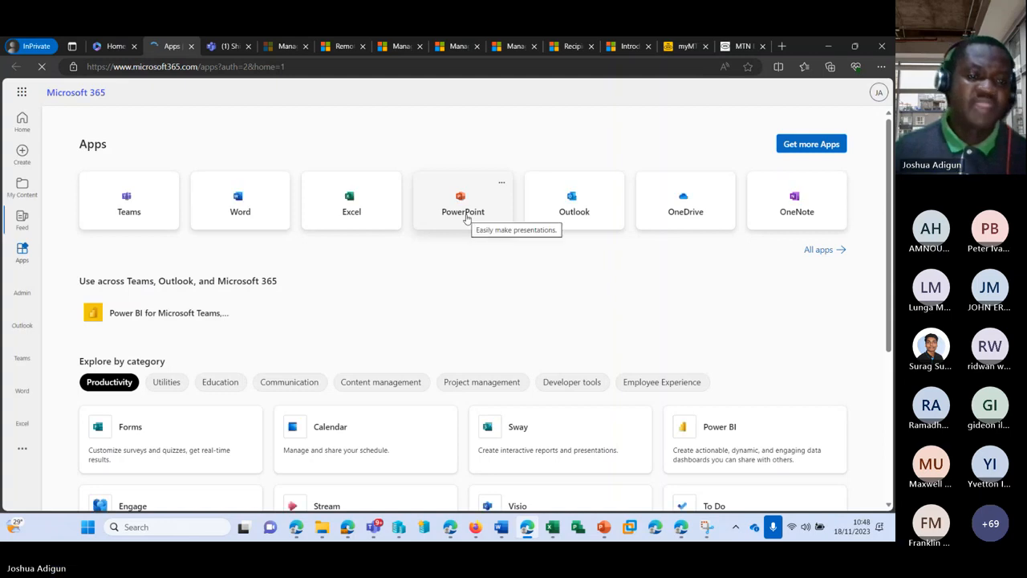
scroll(460, 222, "down", 5)
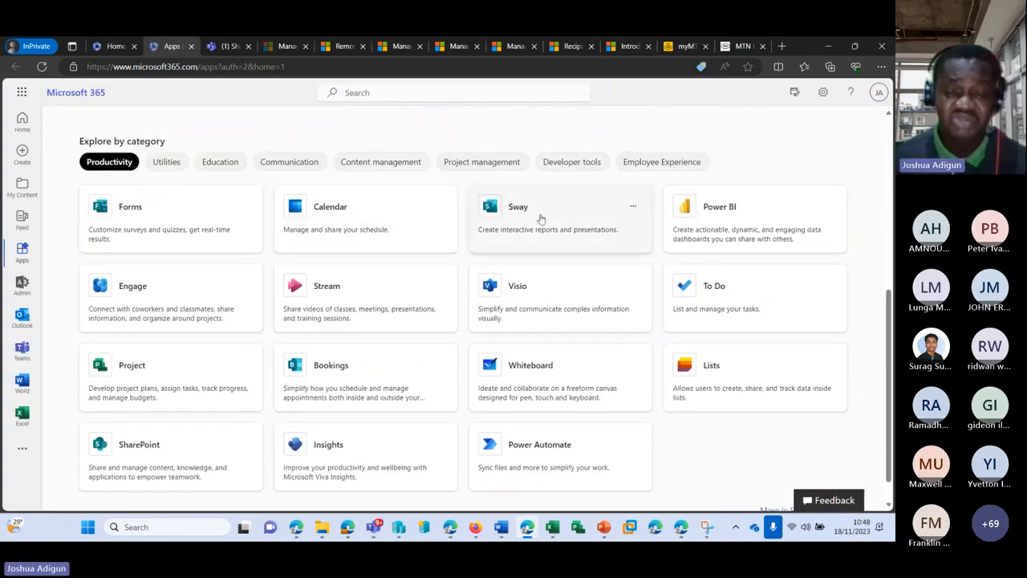
scroll(469, 224, "down", 1)
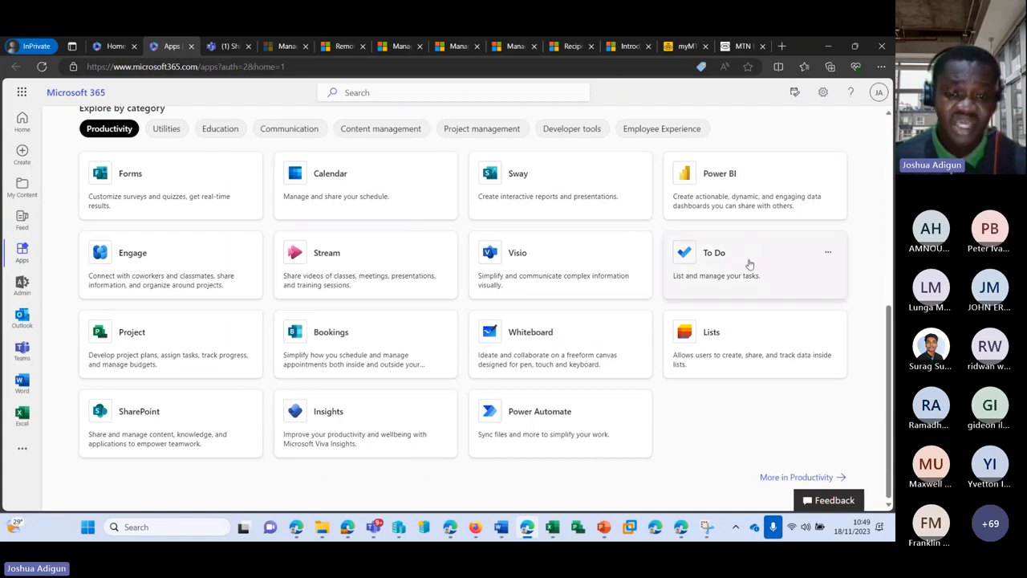
scroll(754, 315, "up", 3)
scroll(243, 287, "down", 3)
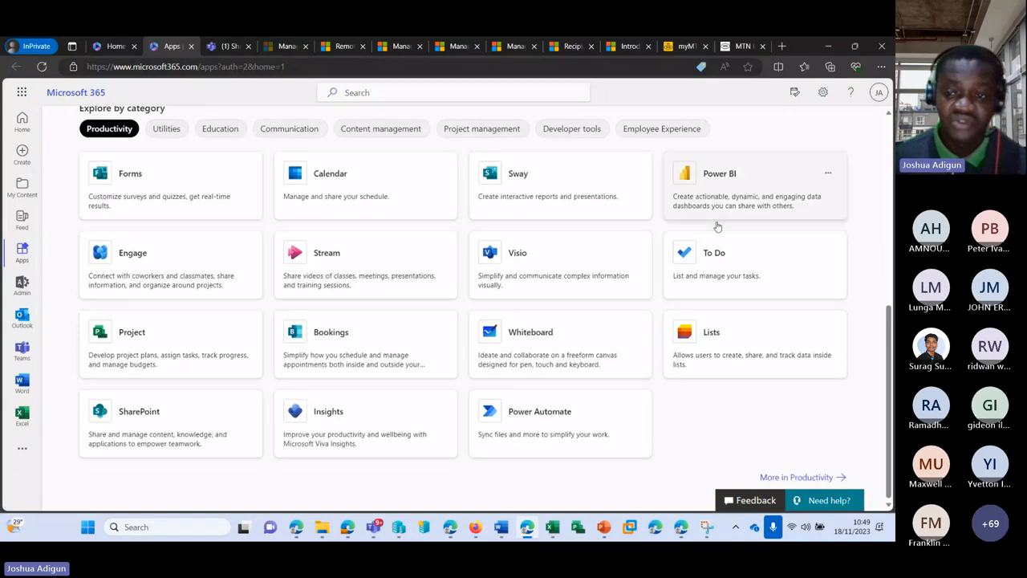
scroll(145, 273, "up", 1)
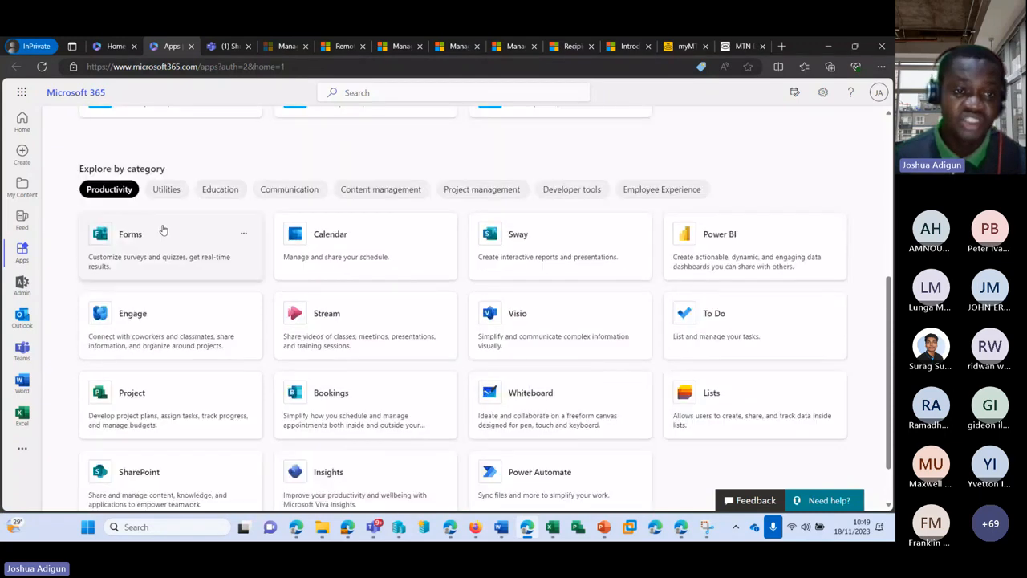
left_click(166, 190)
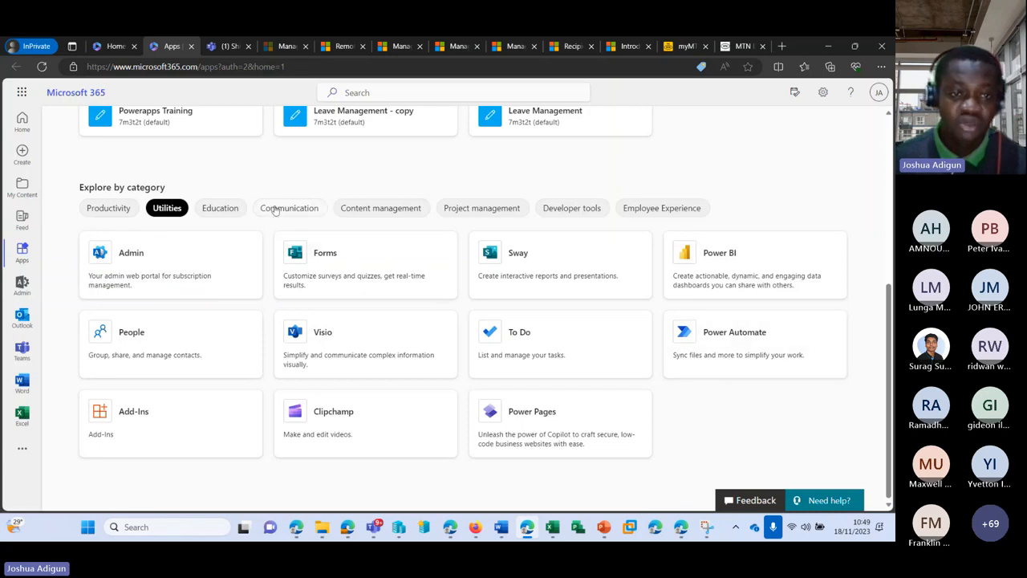
left_click(208, 208)
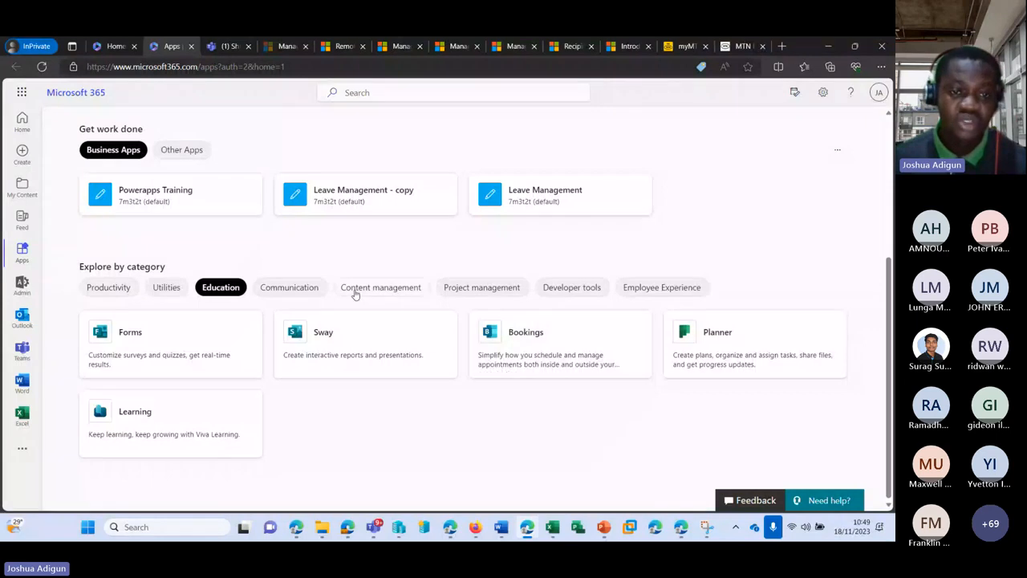
left_click(307, 289)
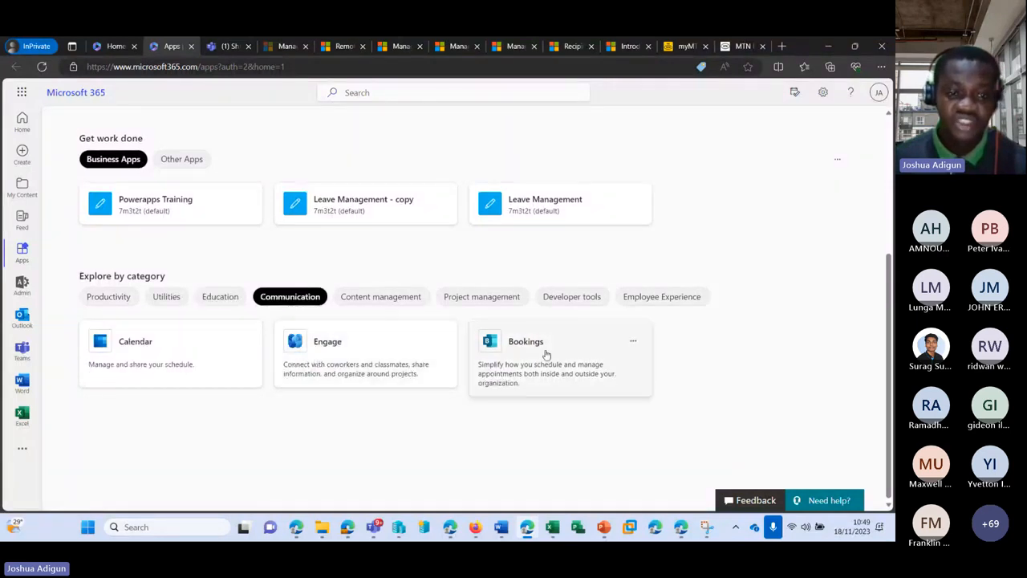
left_click(401, 296)
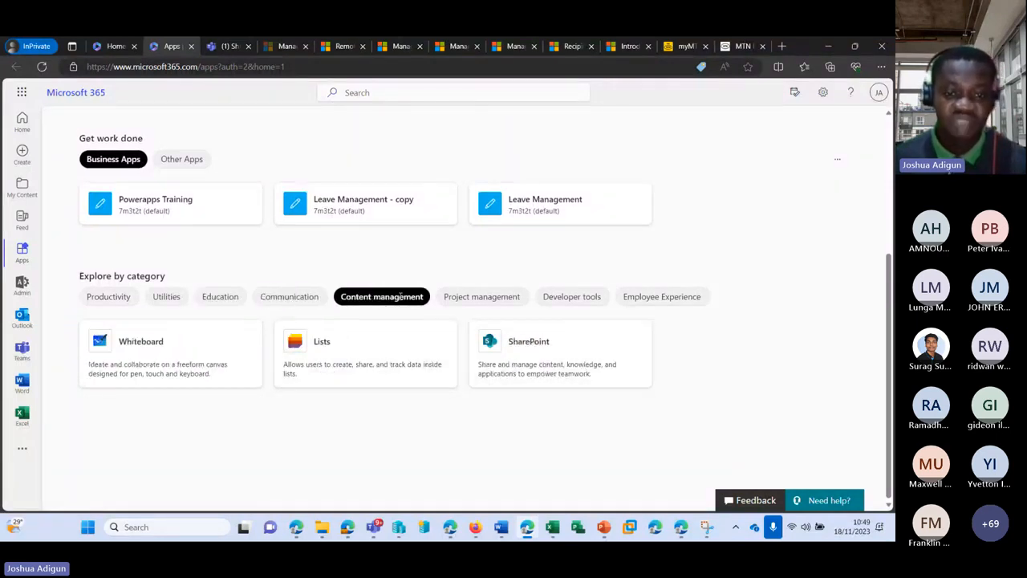
left_click(482, 299)
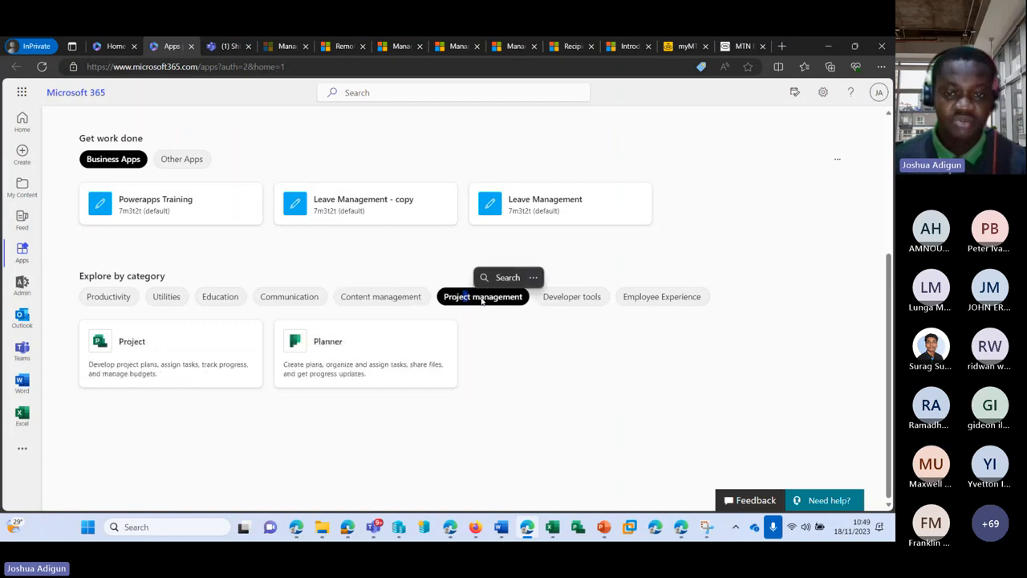
left_click(579, 300)
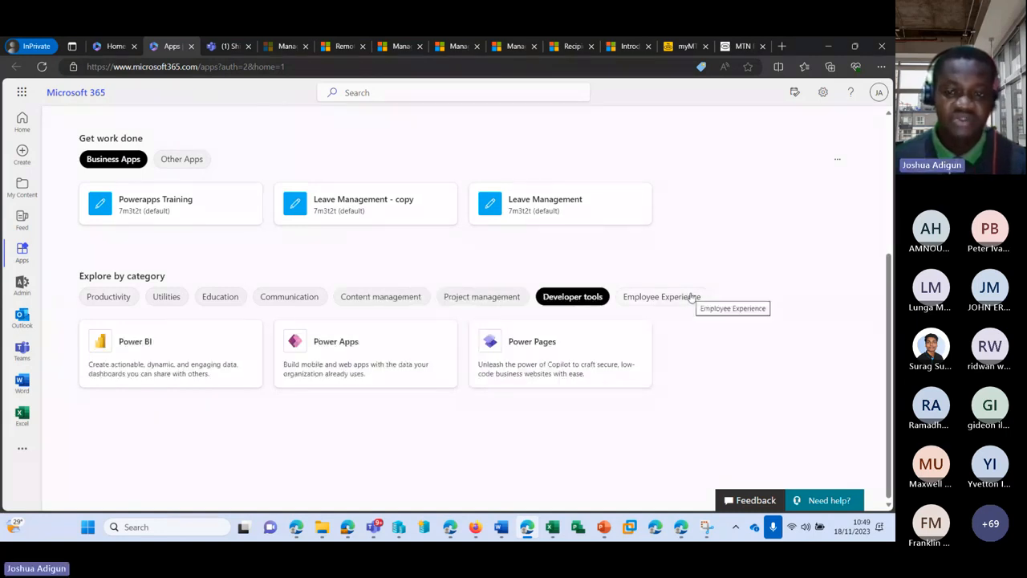
left_click(686, 298)
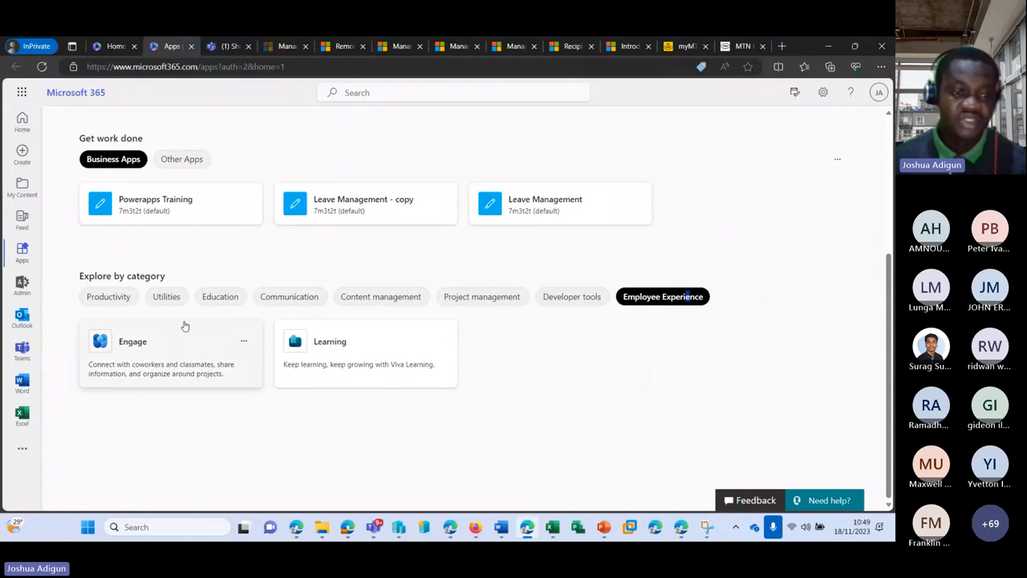
left_click(112, 297)
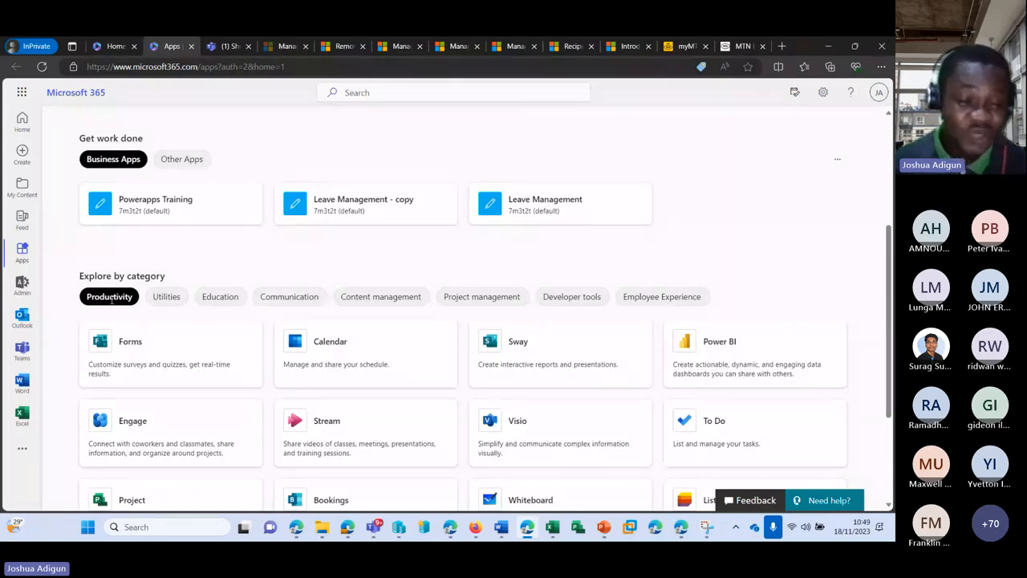
scroll(180, 245, "down", 3)
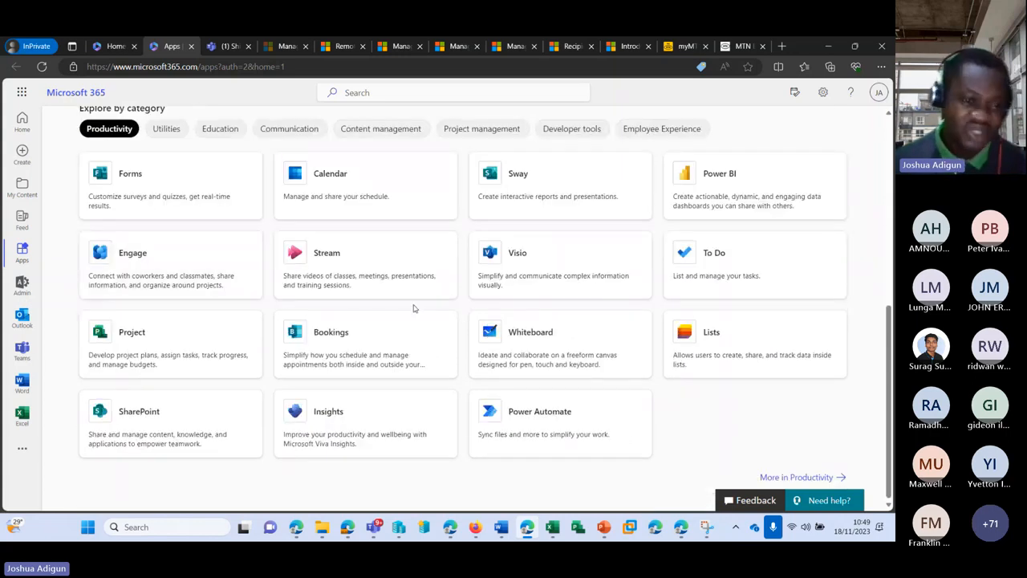
scroll(449, 301, "up", 3)
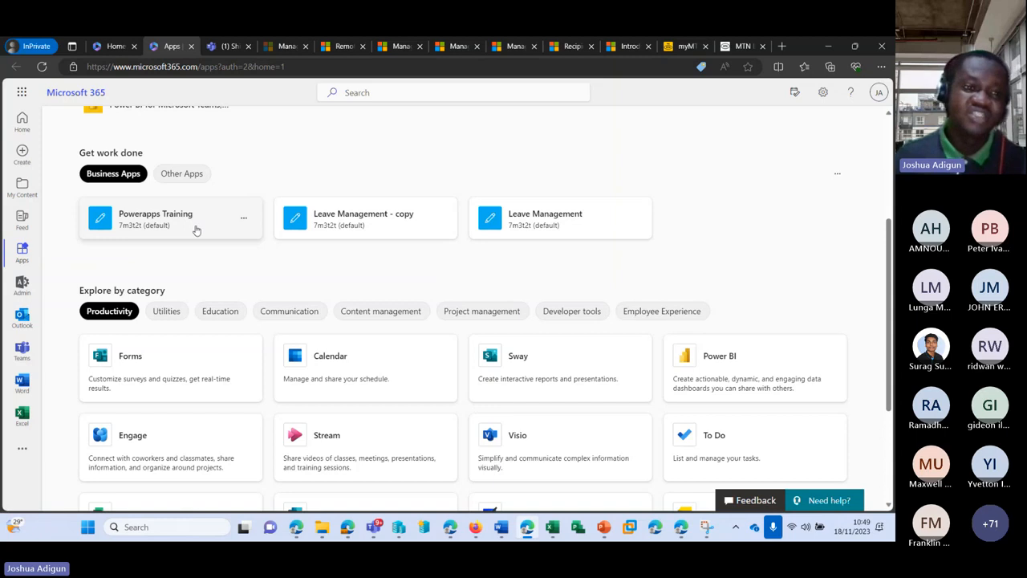
Open the admin center from the left rail and expand its navigation with Show all
left_click(21, 286)
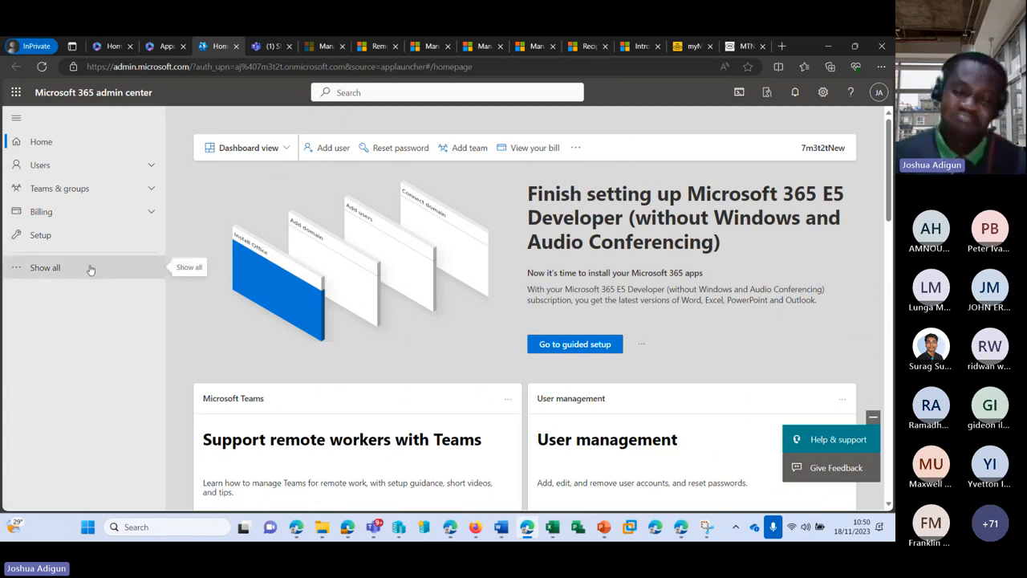
left_click(91, 270)
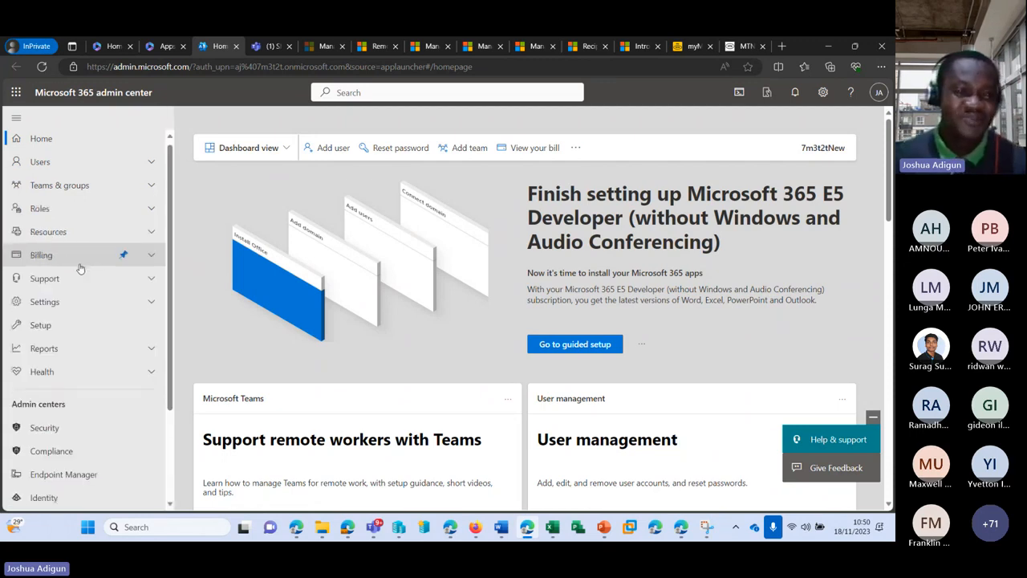
scroll(80, 270, "down", 2)
scroll(83, 268, "up", 4)
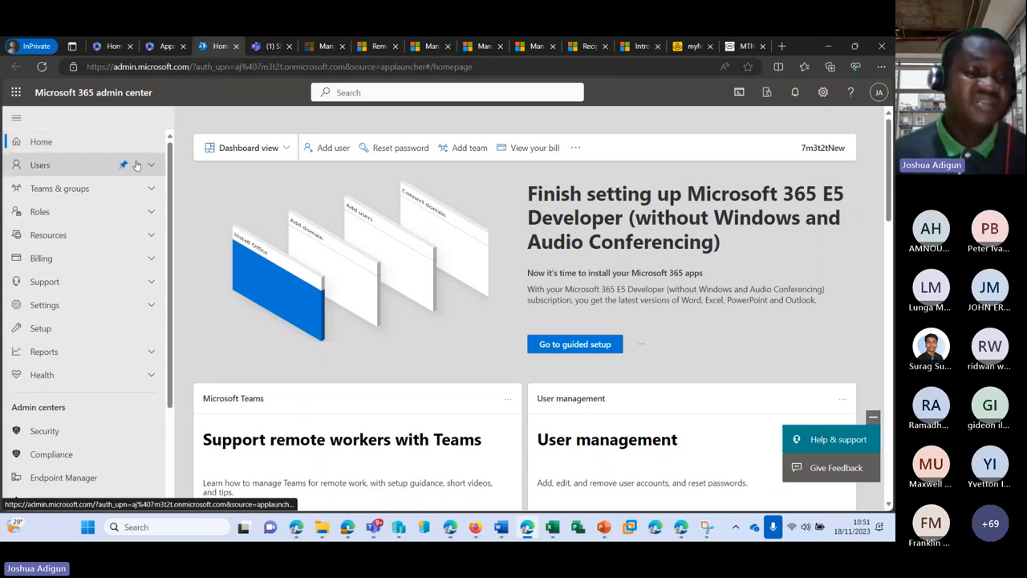
scroll(149, 161, "down", 3)
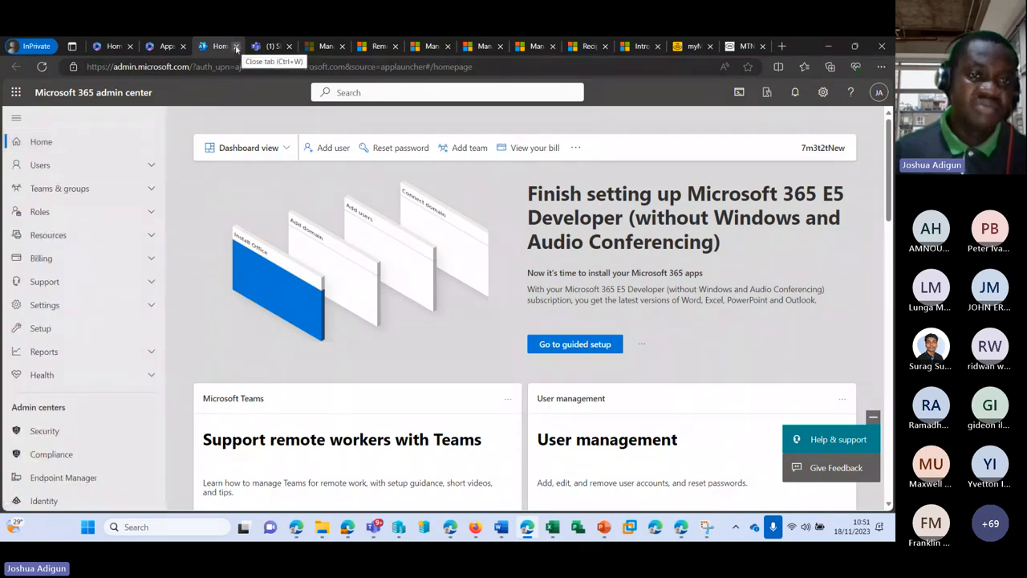
Close the extra tabs and reopen the admin center from office.com with full navigation shown
left_click(236, 46)
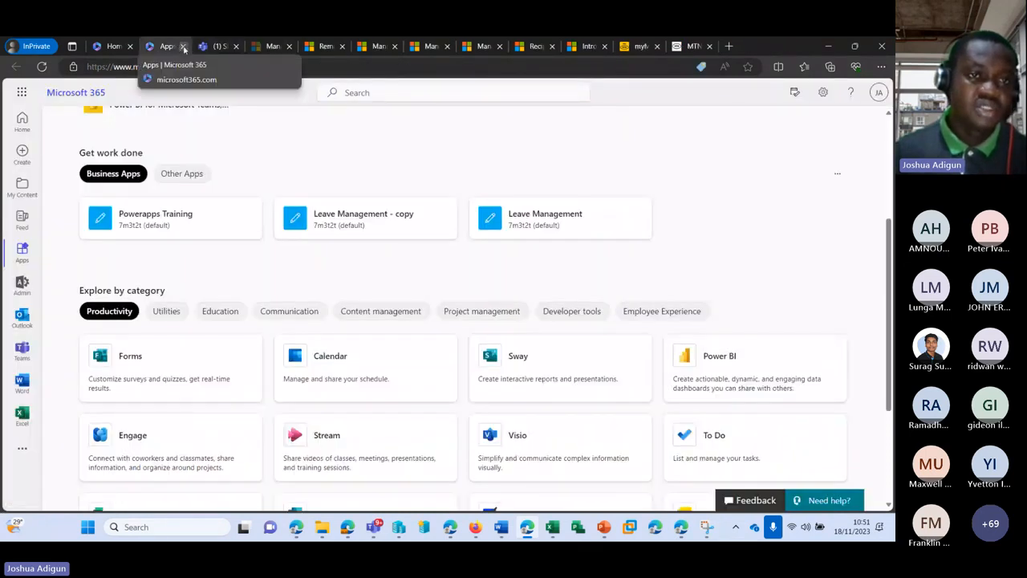
left_click(183, 46)
left_click(112, 45)
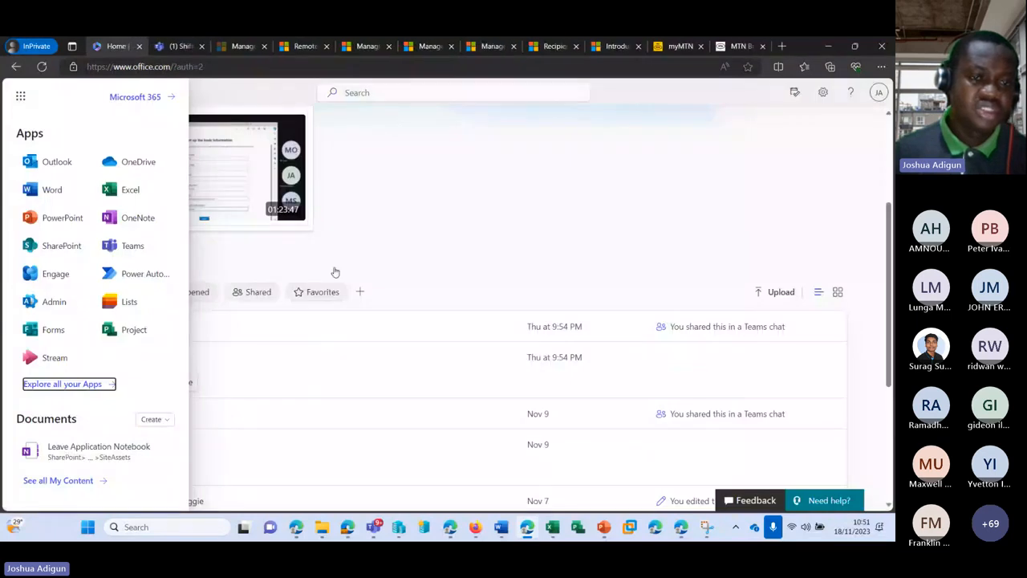
left_click(224, 241)
left_click(19, 289)
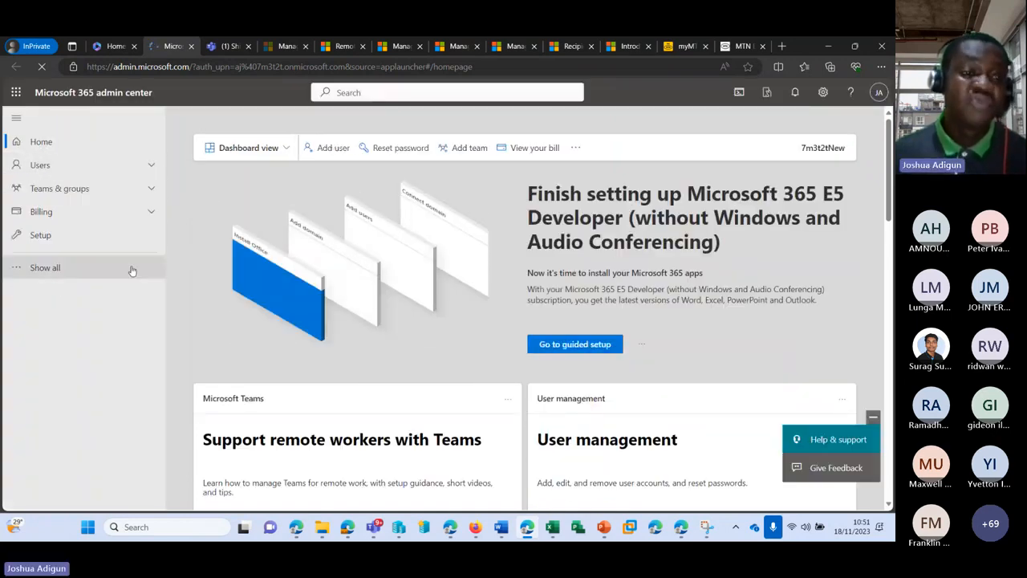
left_click(44, 268)
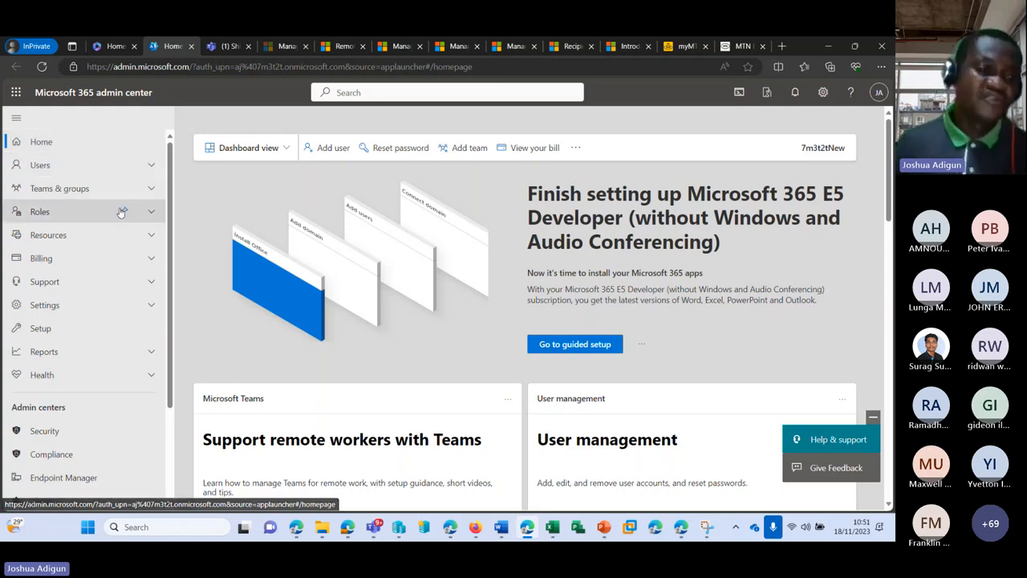
scroll(104, 177, "down", 3)
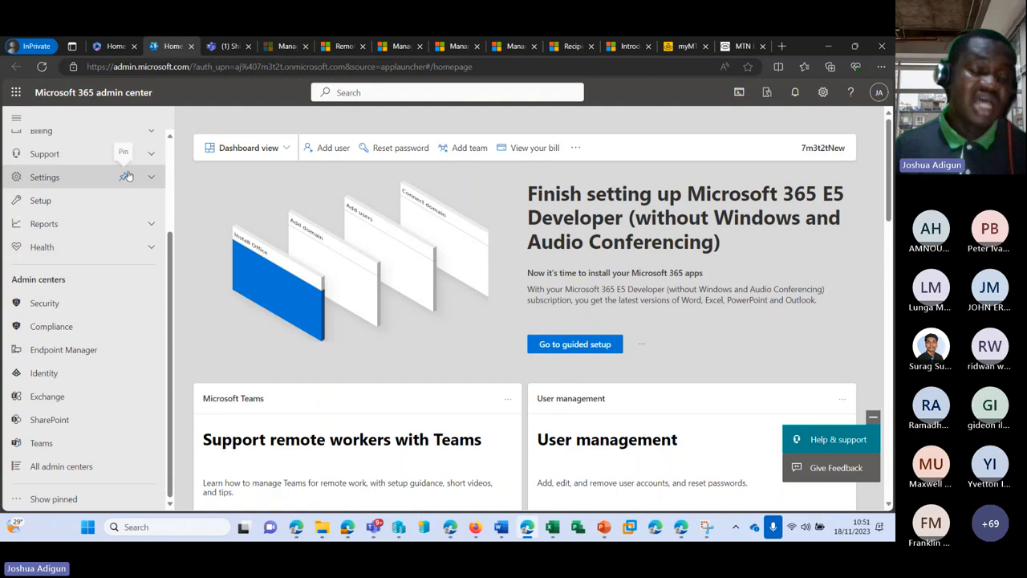
scroll(126, 223, "up", 3)
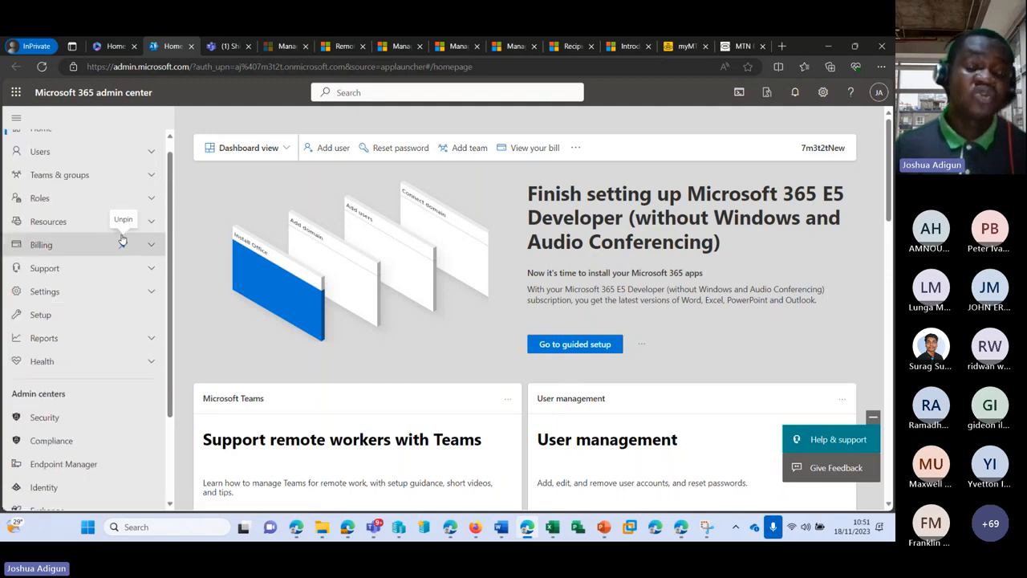
scroll(121, 239, "down", 1)
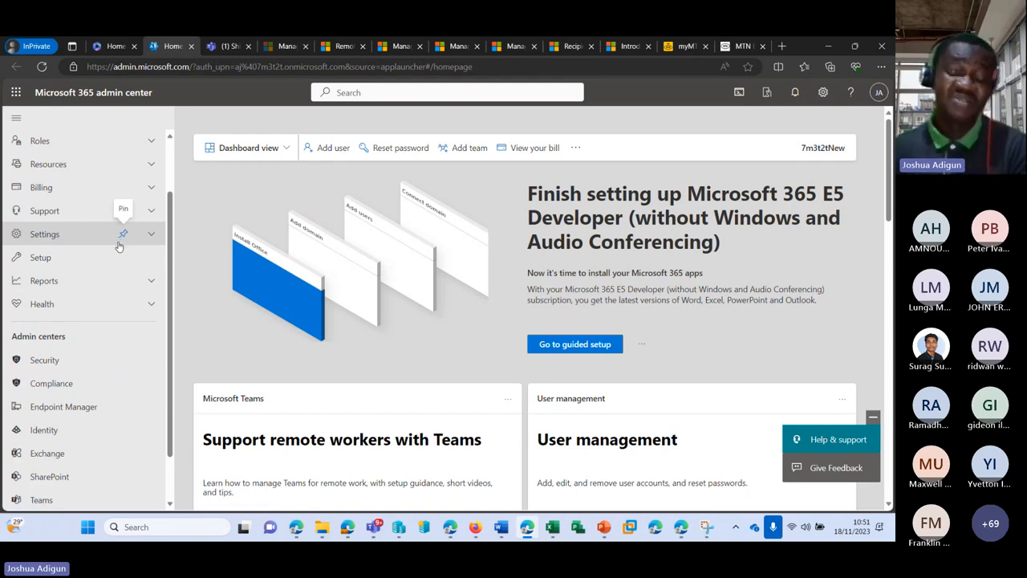
scroll(116, 249, "down", 1)
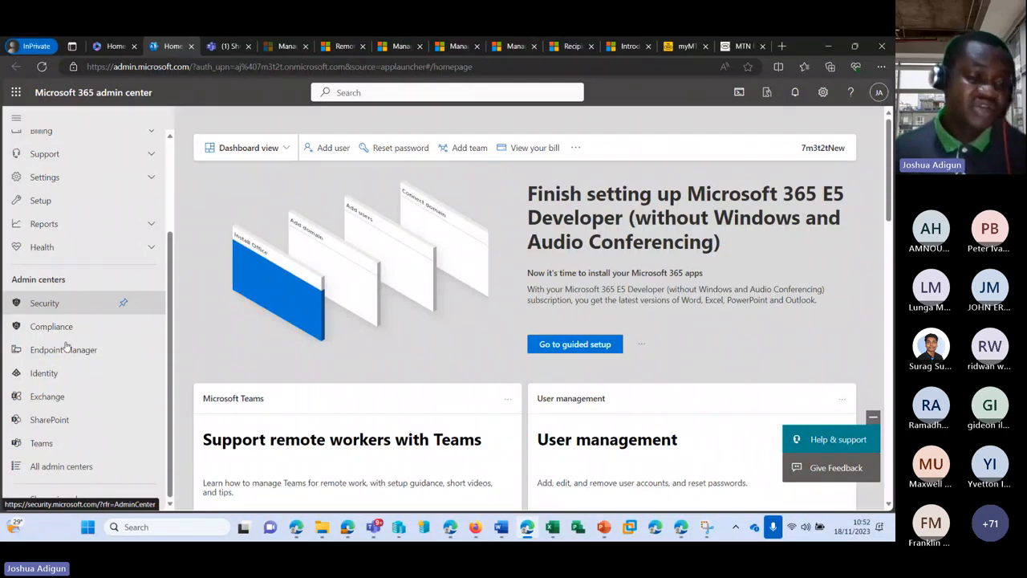
Open All admin centers and look through Azure ATP, Compliance, Exchange and the rest
left_click(57, 469)
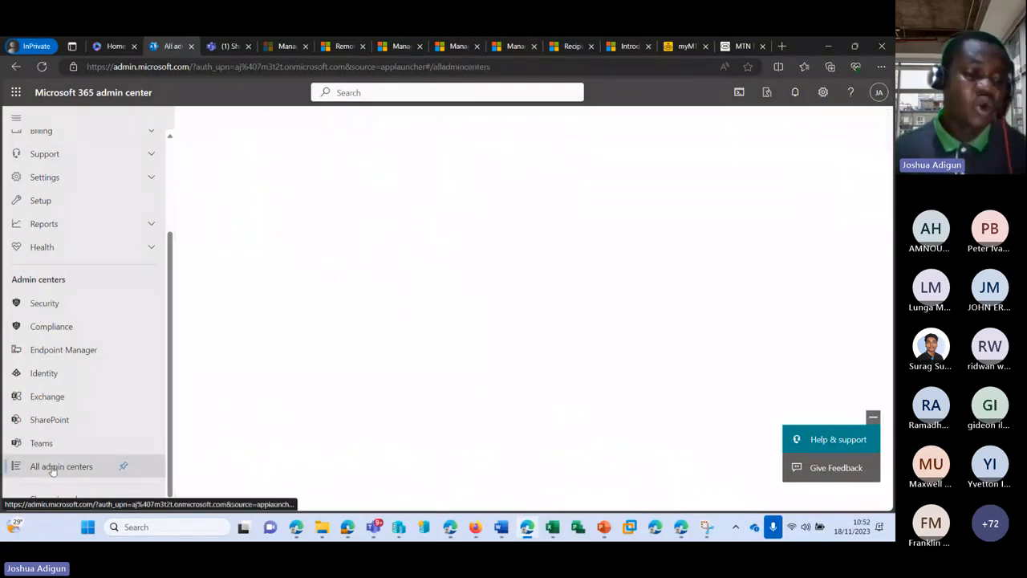
scroll(361, 257, "down", 3)
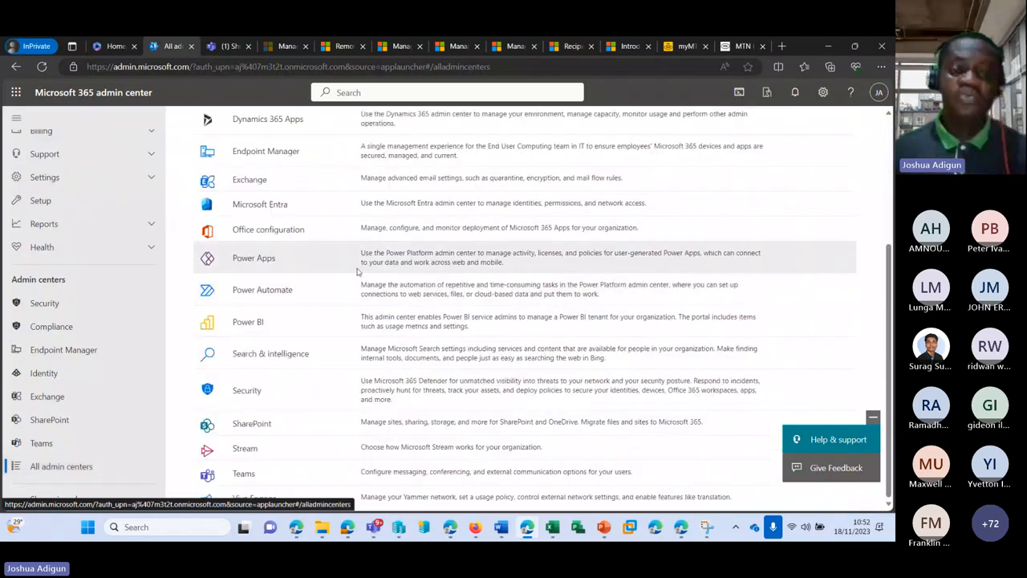
scroll(363, 249, "up", 3)
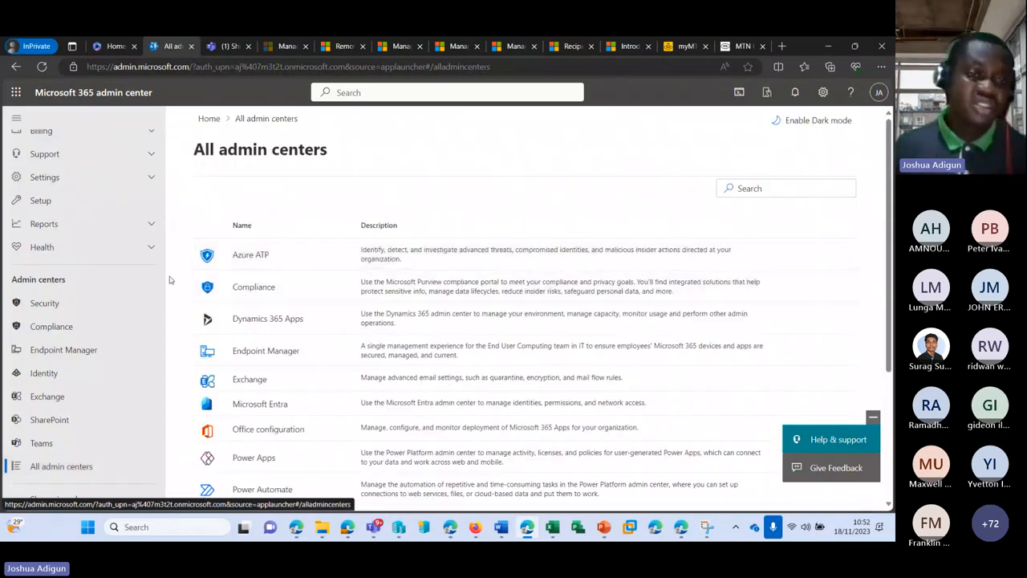
scroll(76, 248, "up", 3)
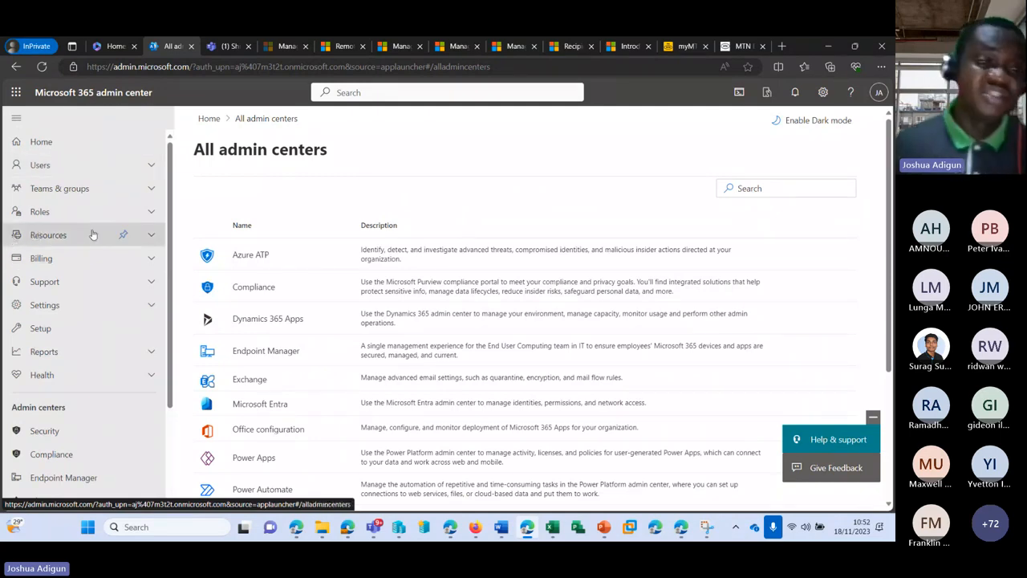
Expand Users and open Active users to review accounts, usernames and licences
left_click(79, 174)
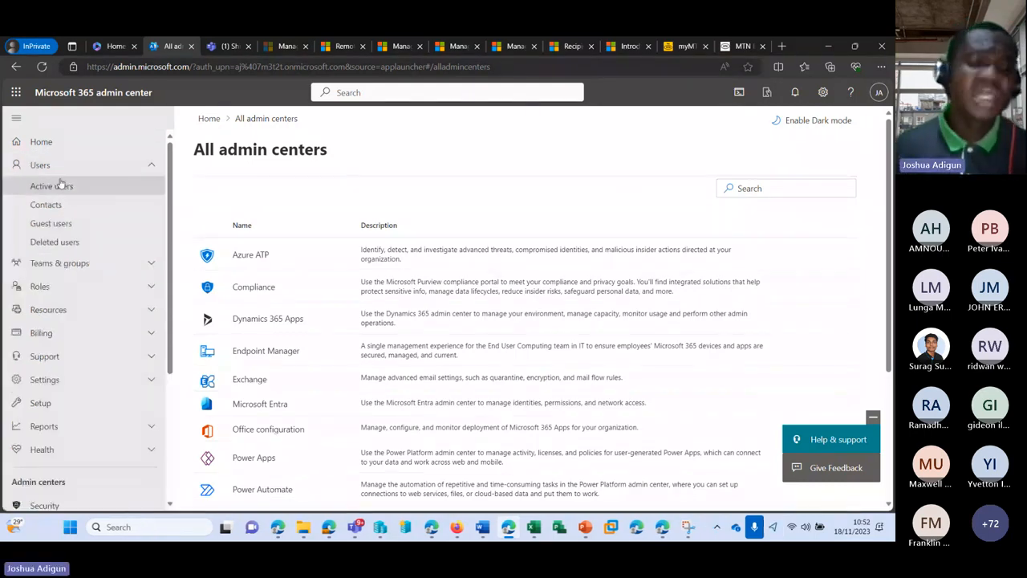
left_click(73, 186)
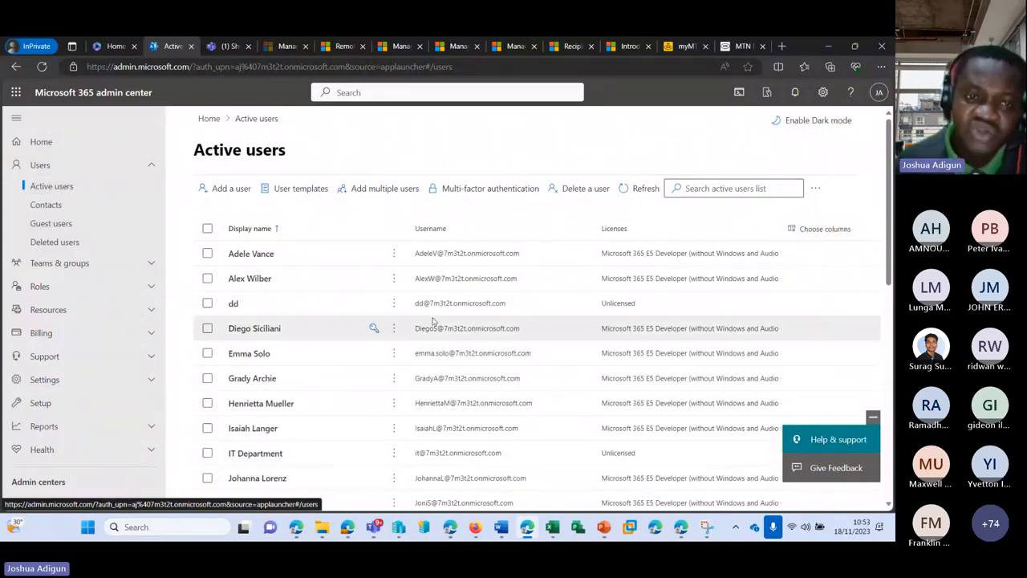
scroll(432, 321, "down", 2)
scroll(394, 285, "down", 1)
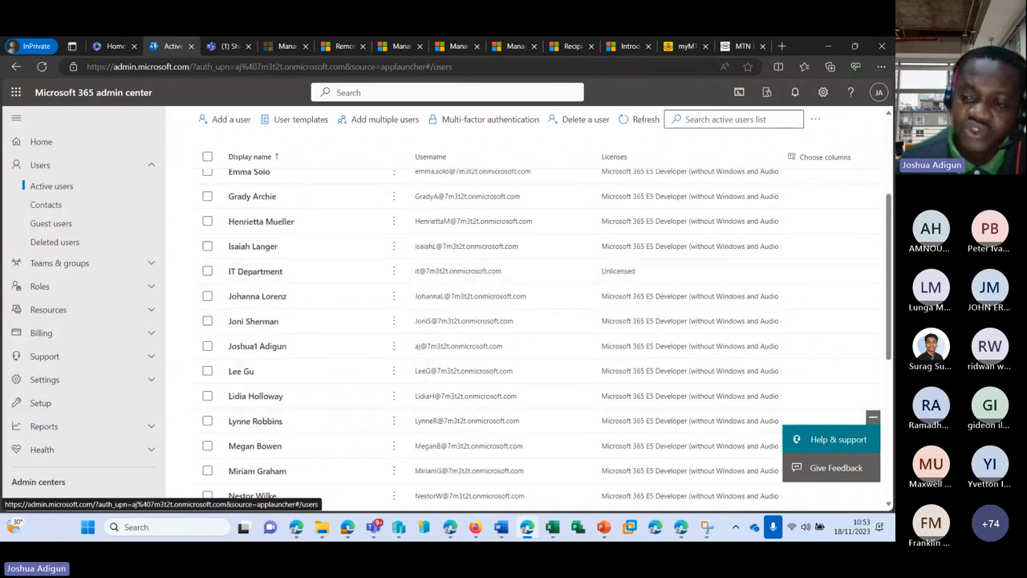
scroll(481, 371, "up", 3)
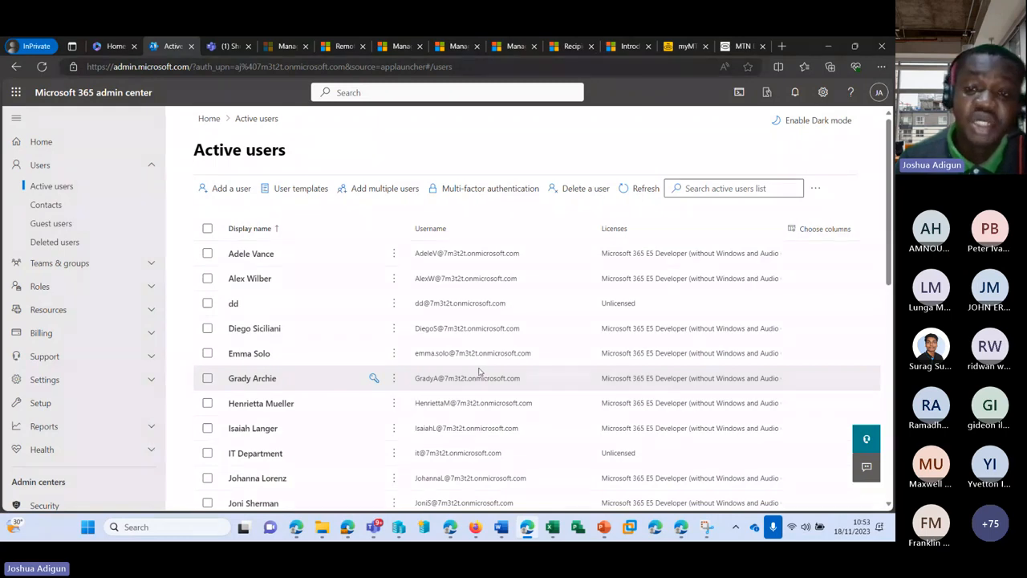
Start adding a user and enter the person's first and last name
left_click(228, 189)
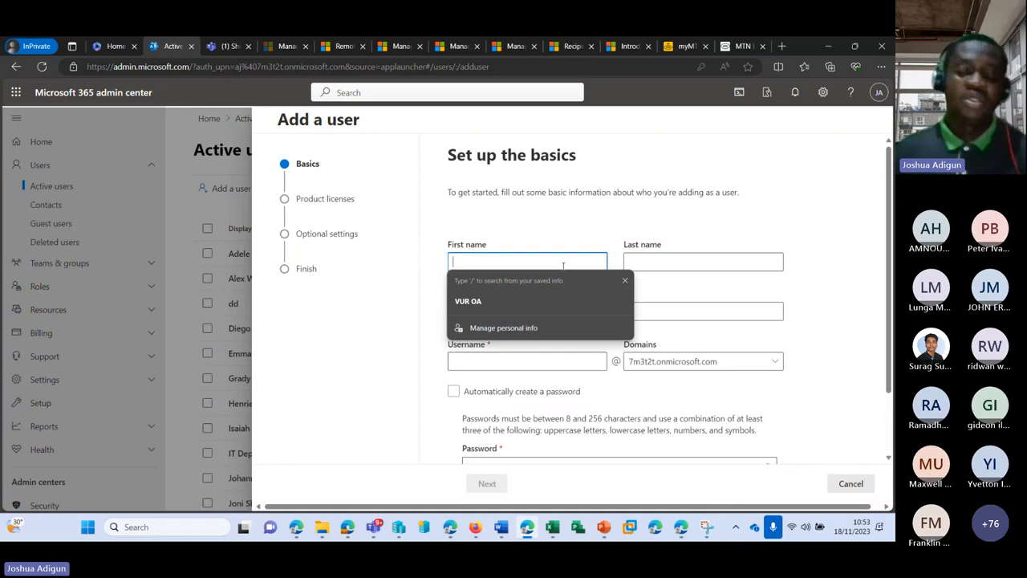
type("surag")
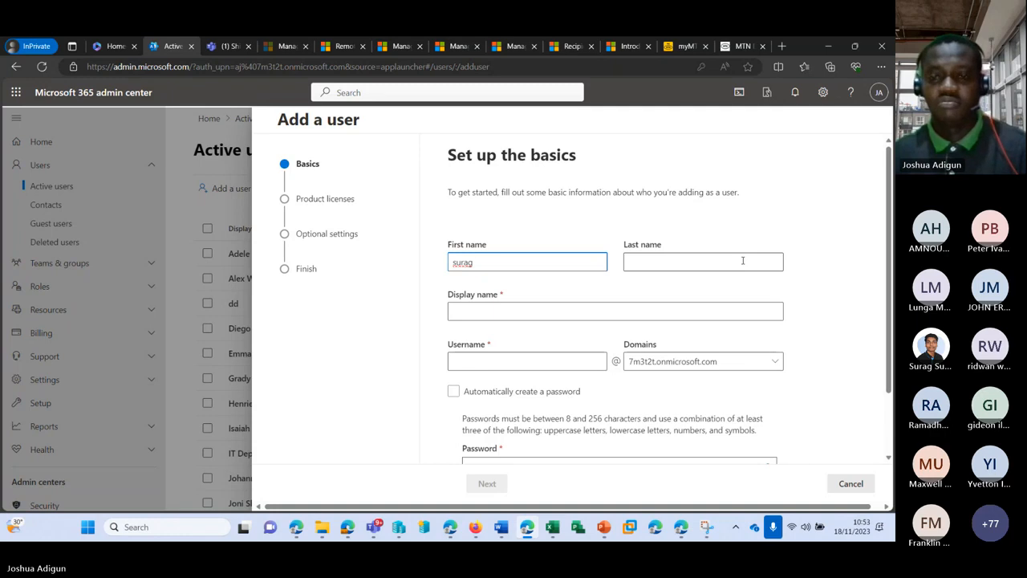
left_click(742, 261)
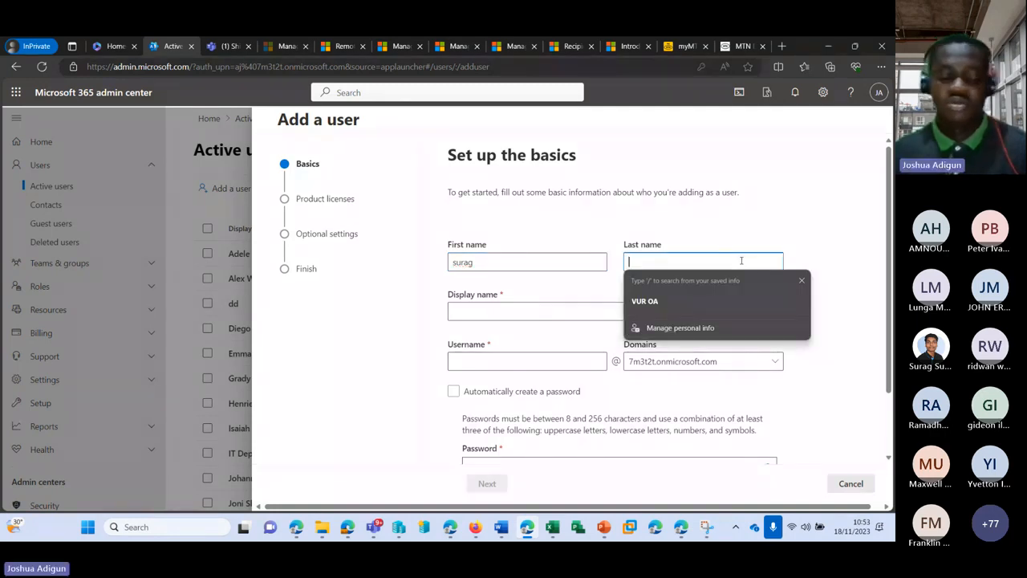
type("surag")
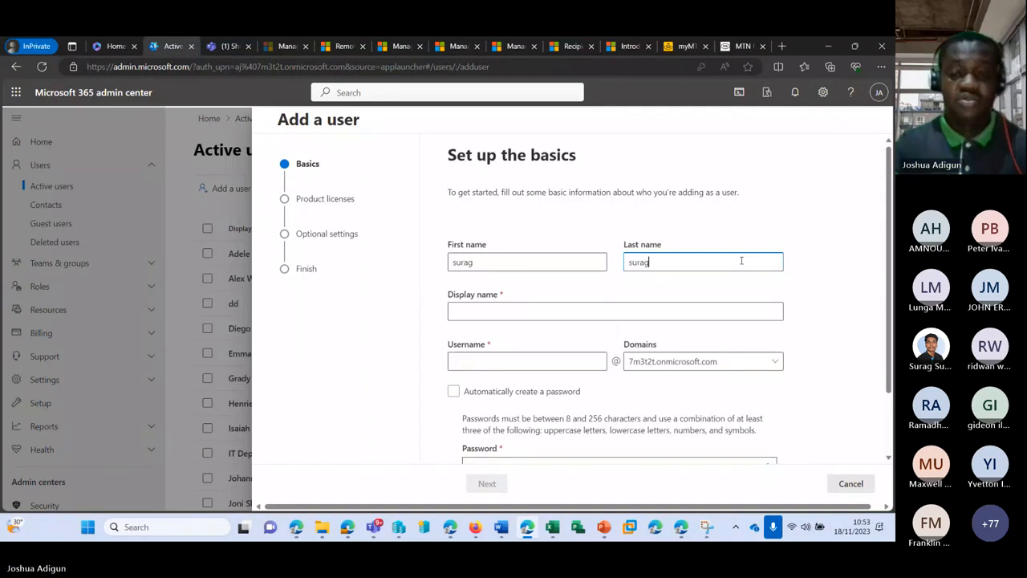
key("Tab")
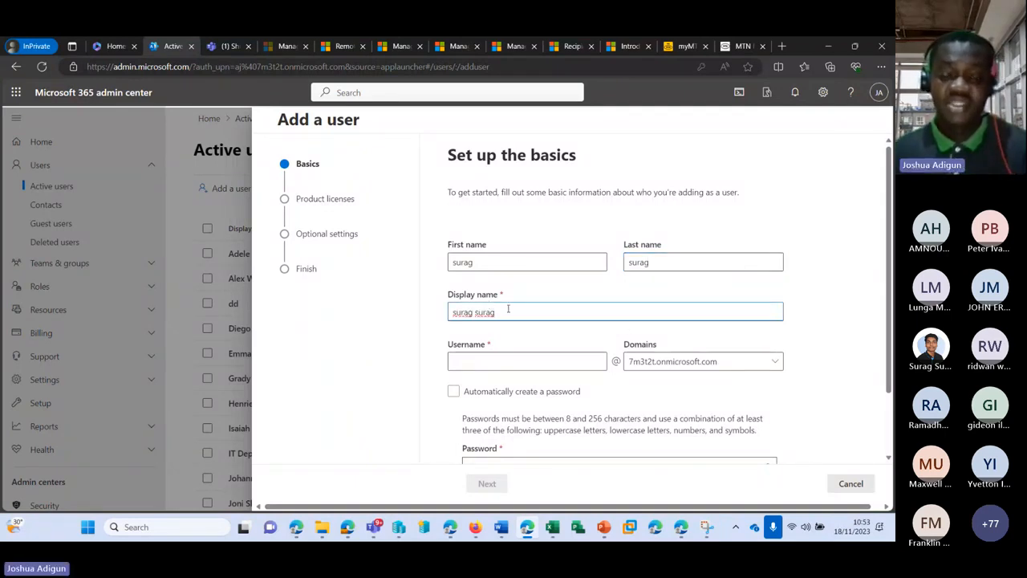
left_click(878, 93)
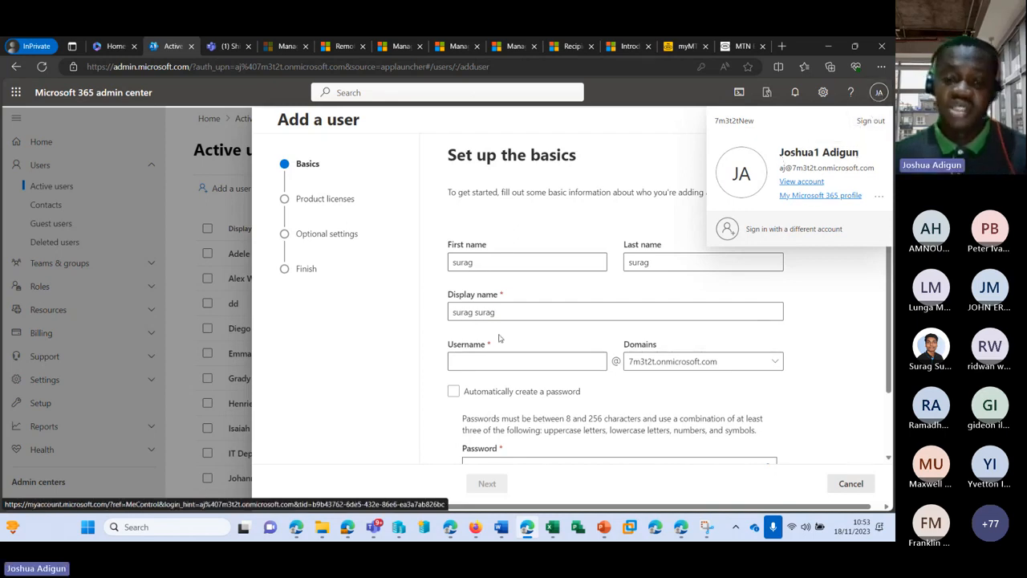
Enter the new user's username and bring up the Domains list
left_click(469, 360)
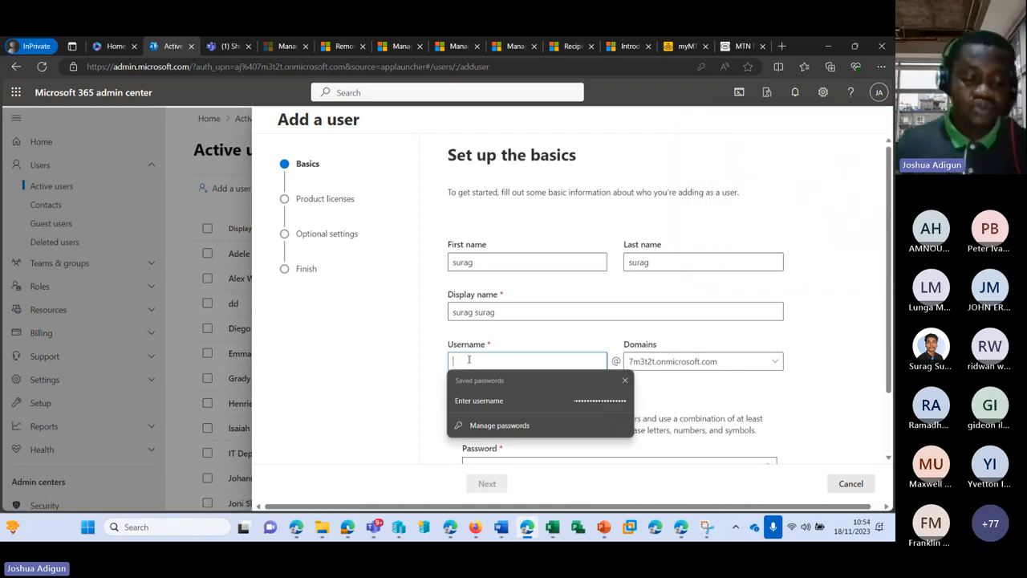
type("surag.surag")
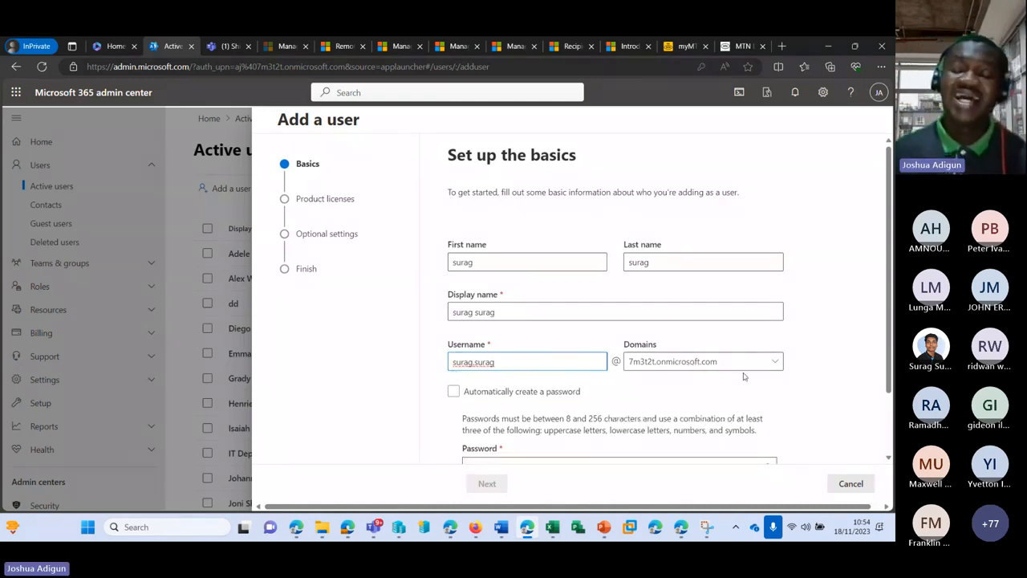
left_click(767, 366)
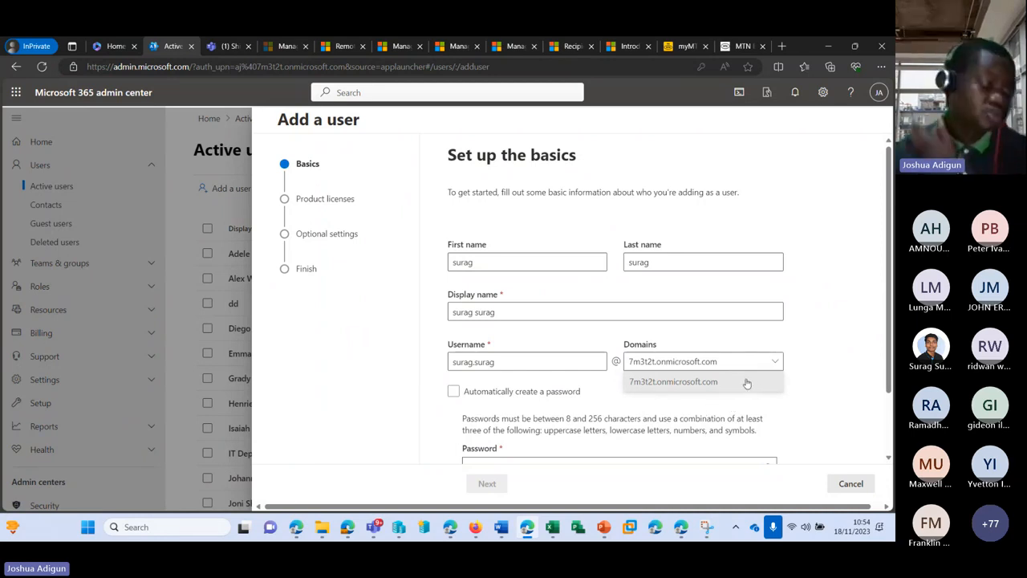
Choose 7m3t2t.onmicrosoft.com as the domain and scroll to the password settings
left_click(719, 382)
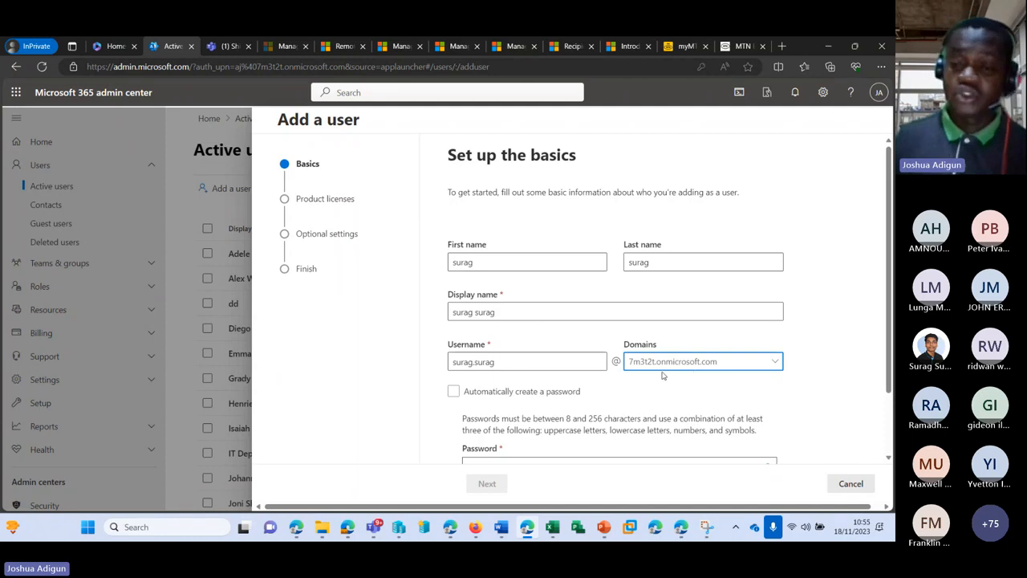
scroll(505, 353, "down", 1)
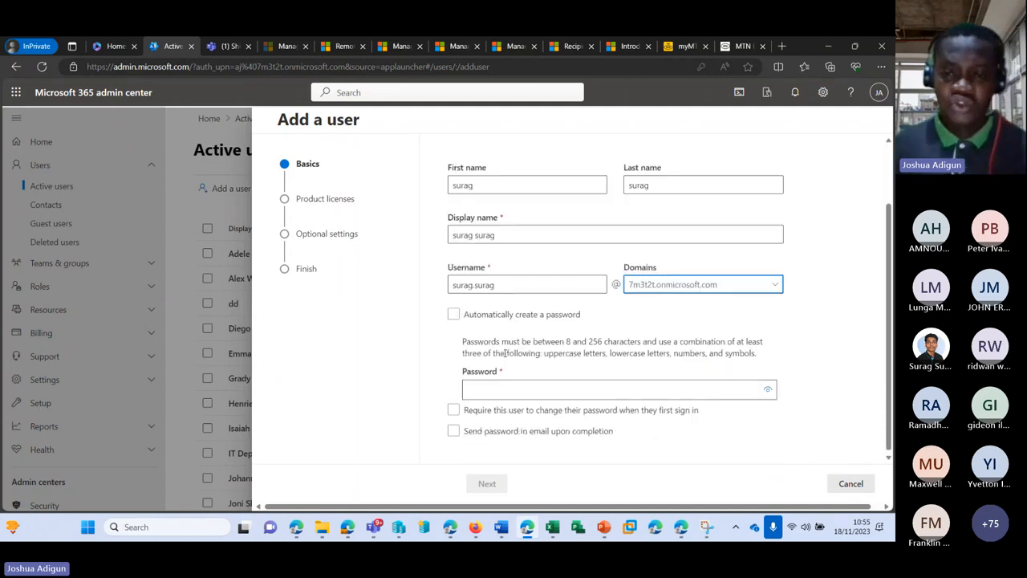
Switch to a manually set password and require a password change at first sign-in
left_click(454, 316)
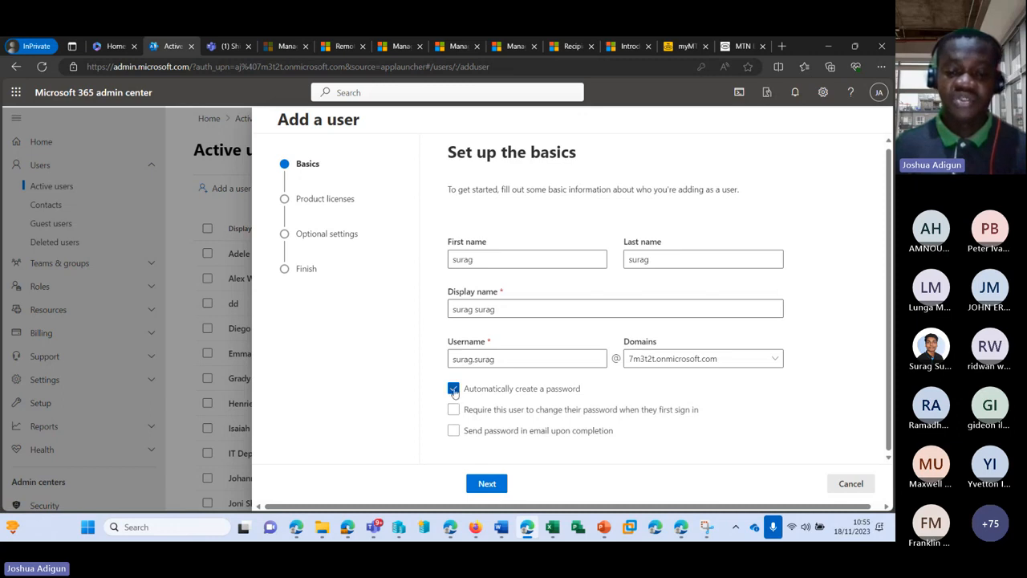
left_click(455, 389)
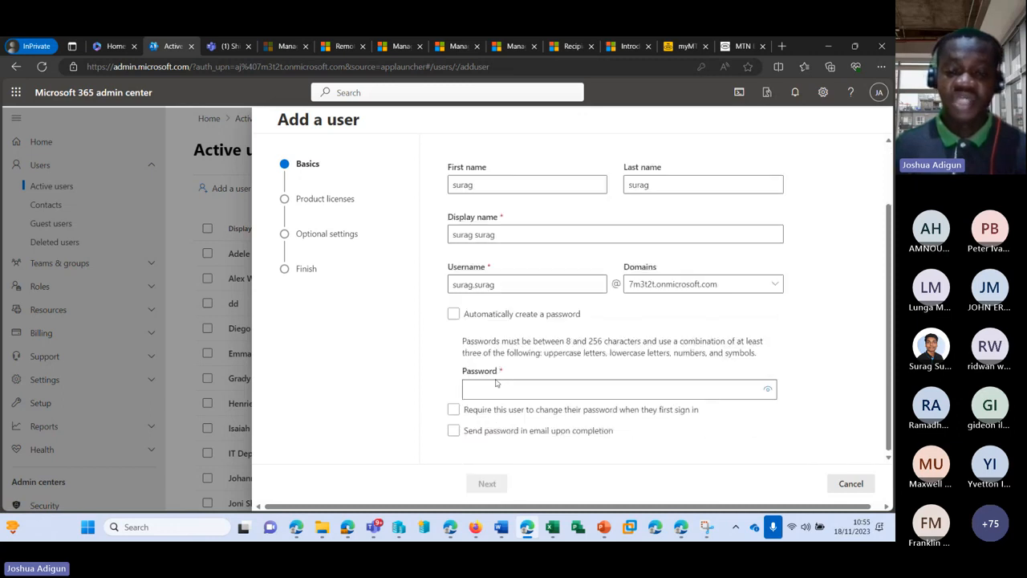
left_click(454, 410)
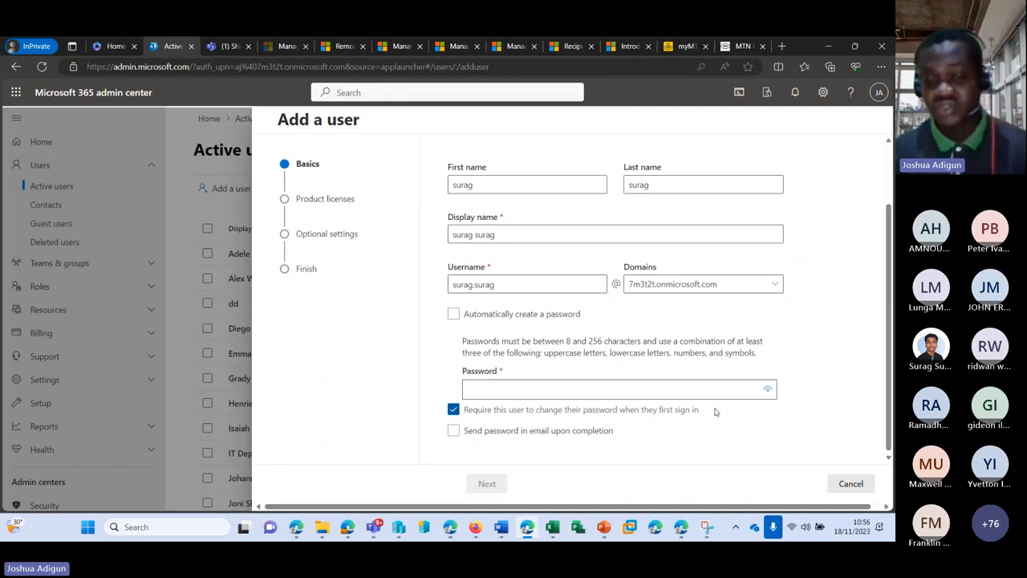
Enter then clear the password-email recipient addresses and turn off emailing the password
left_click(452, 431)
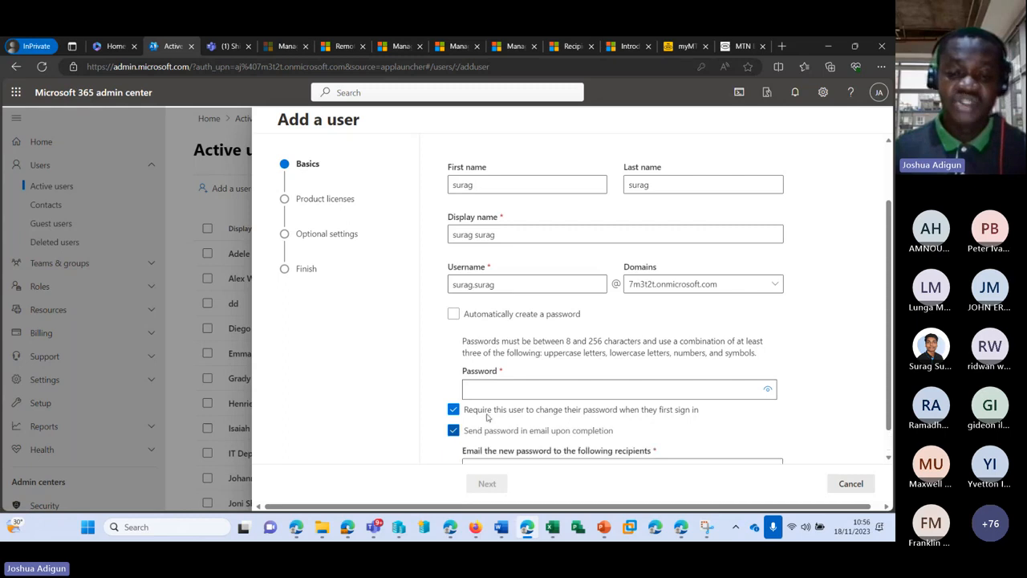
left_click_drag(572, 440, 432, 442)
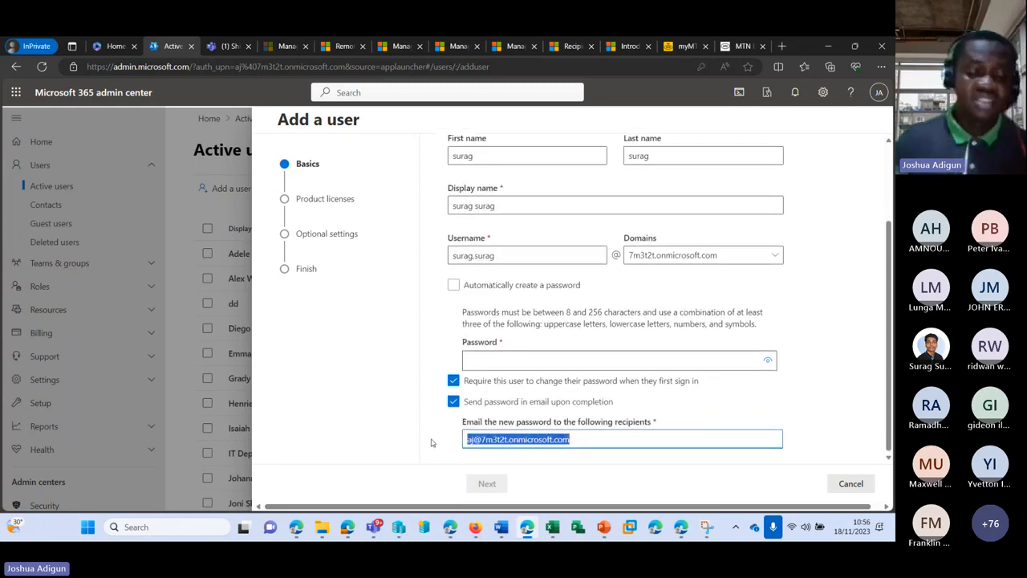
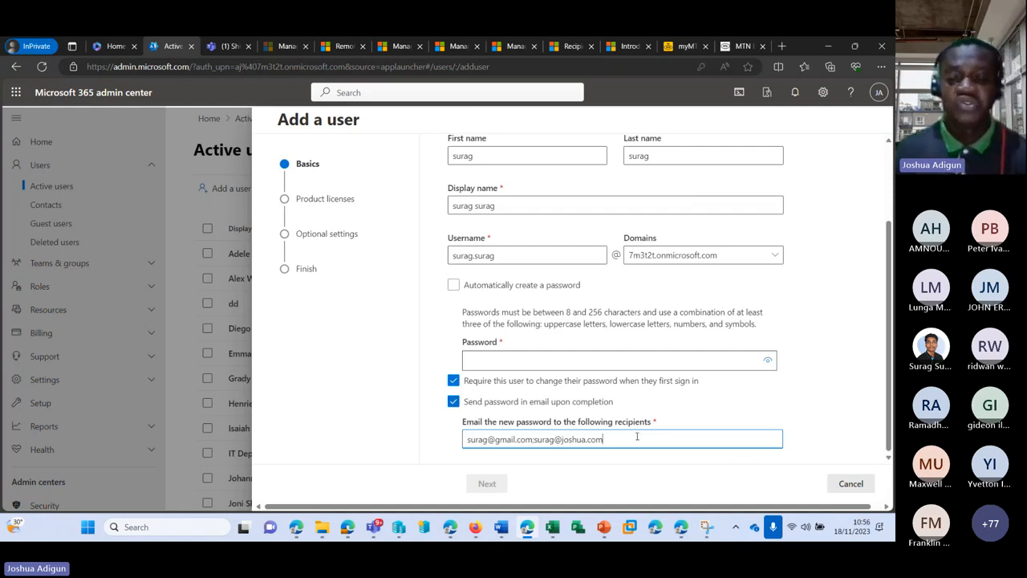
left_click_drag(637, 436, 408, 437)
key("BackSpace")
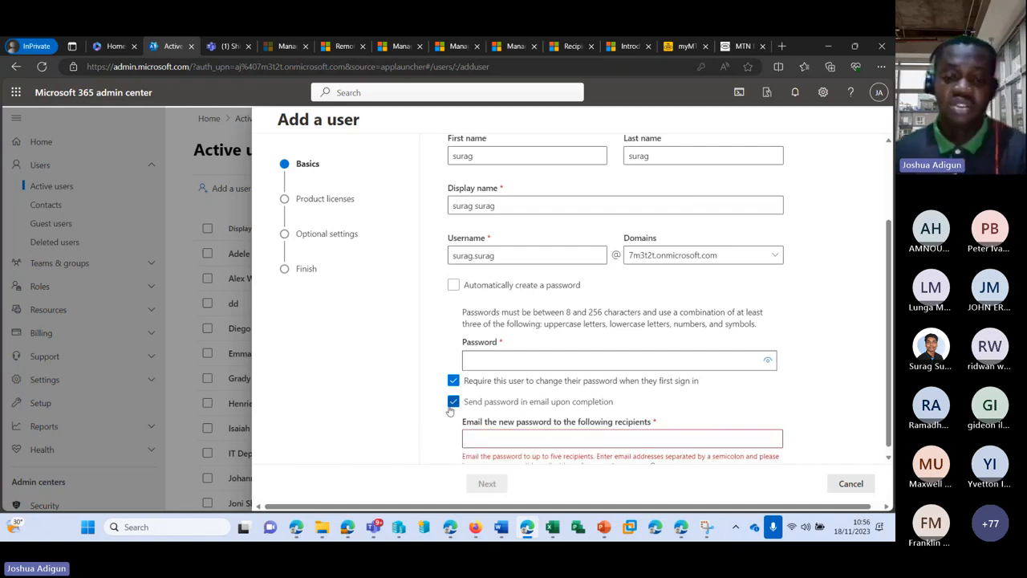
left_click(453, 402)
Enter a password for the new user, then replace it with another that is still rated Weak
left_click(571, 390)
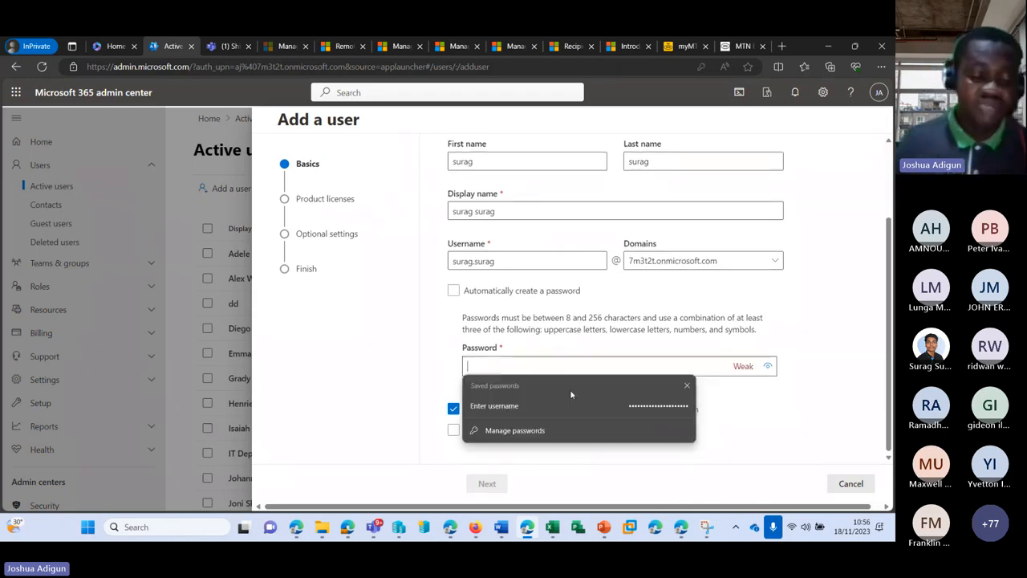
type("***")
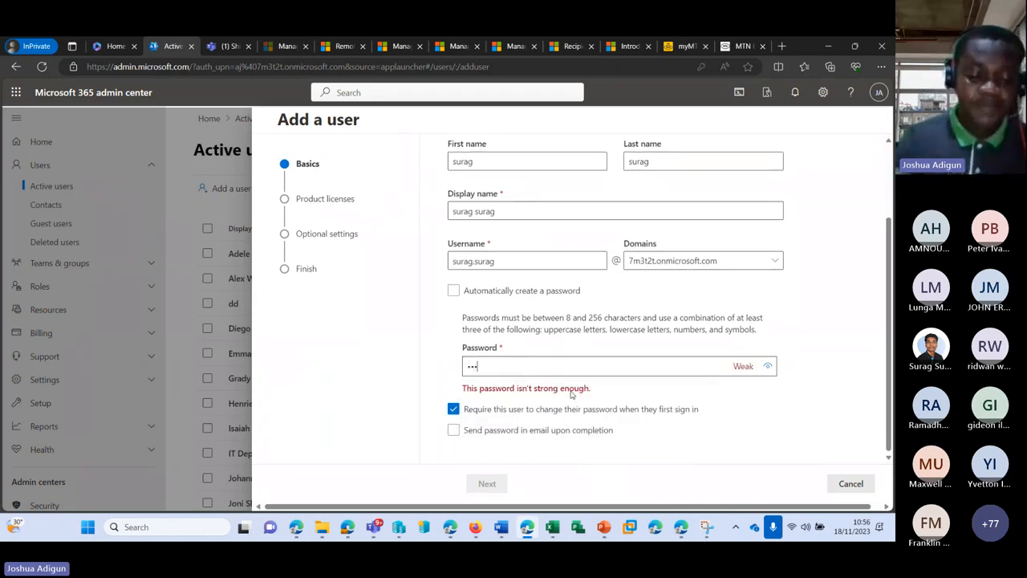
type("******")
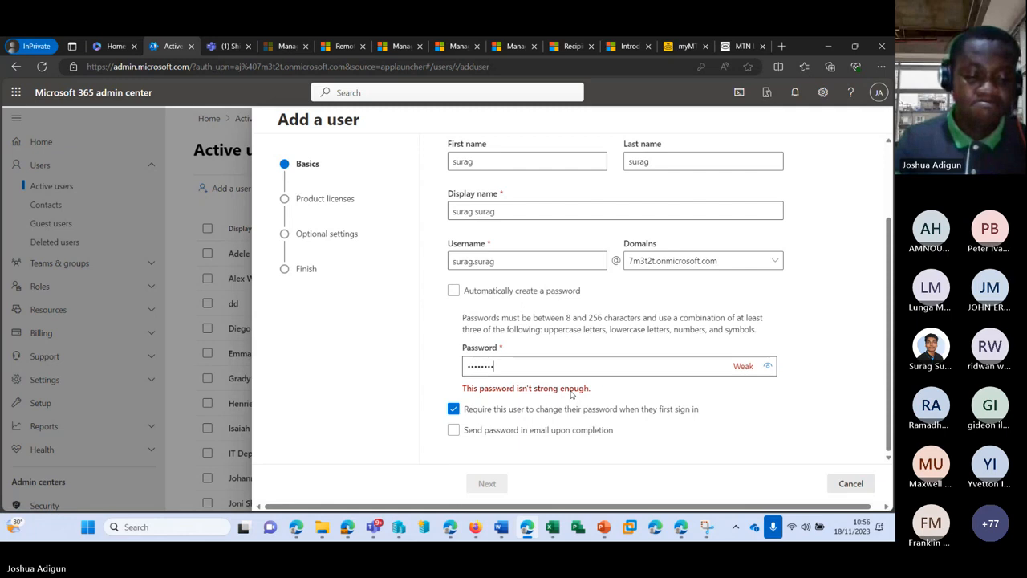
type("****")
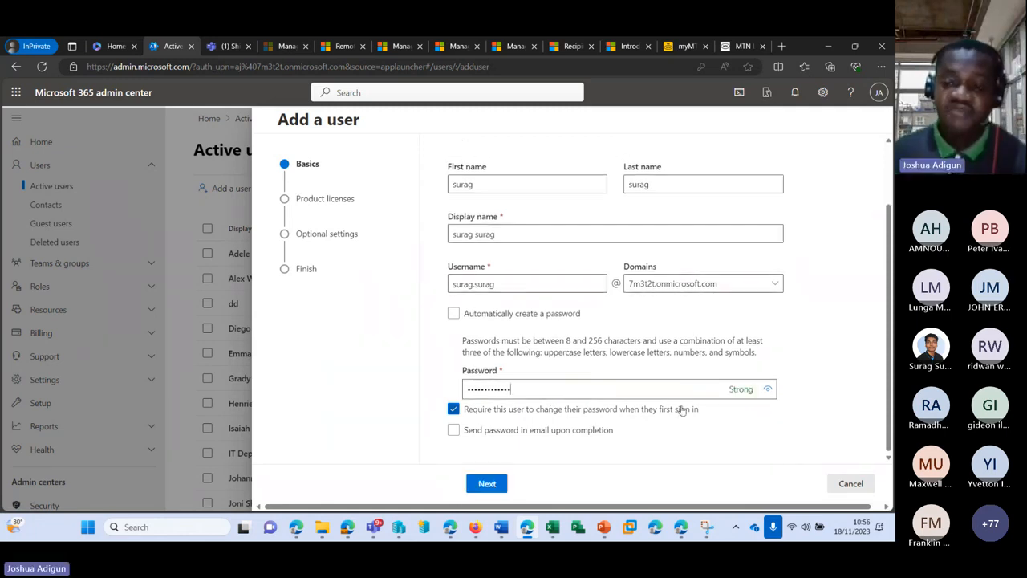
key("ctrl+a")
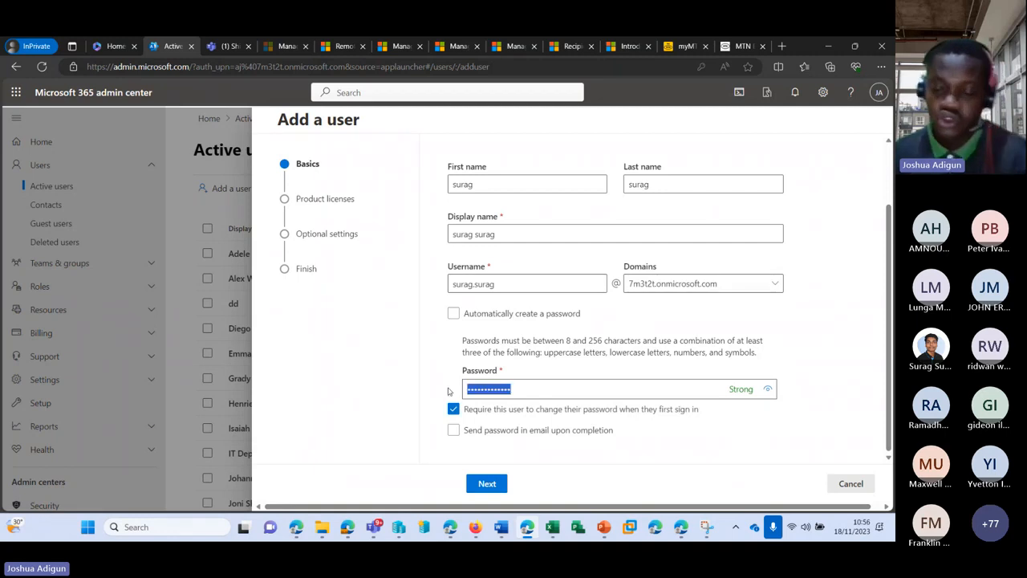
key("BackSpace")
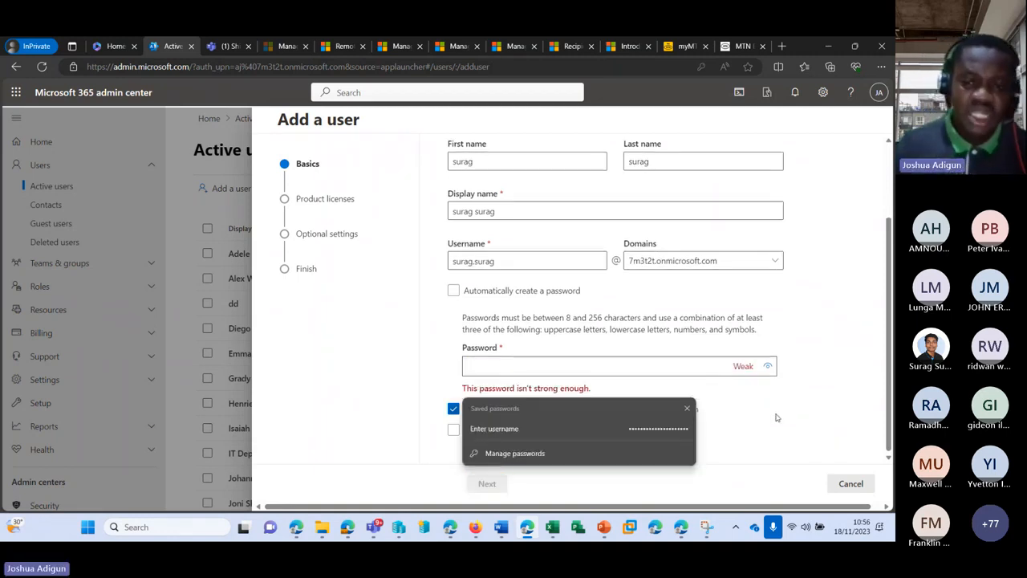
type("•••••••")
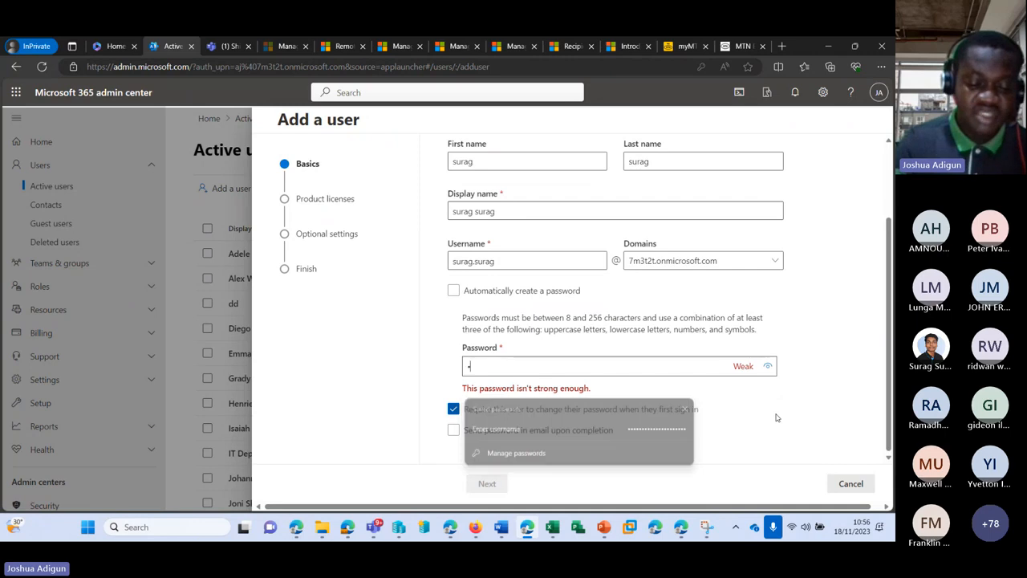
type("•••")
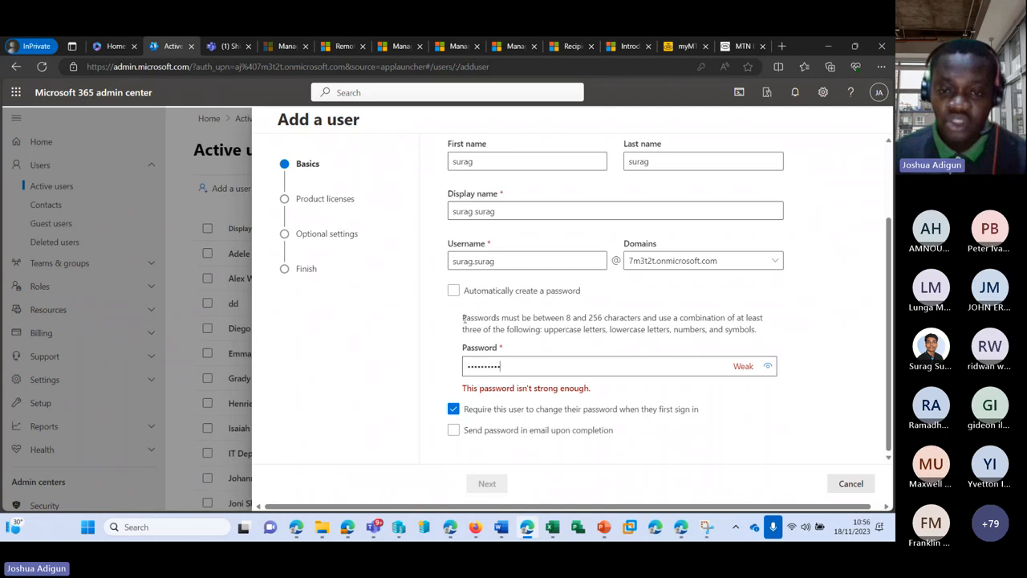
Highlight the password rules, including the 8 to 256 character limits
left_click_drag(463, 318, 769, 328)
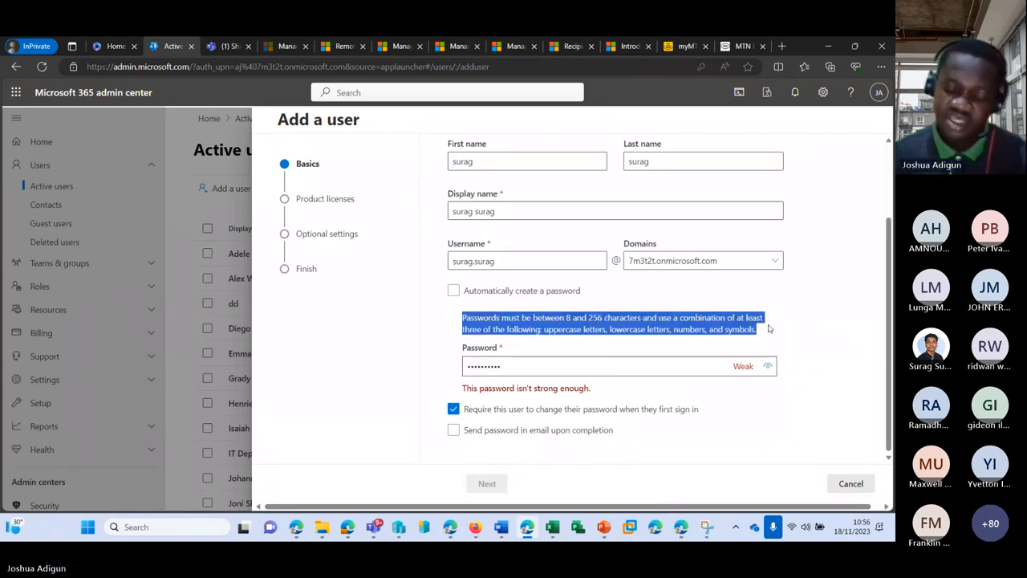
left_click(562, 321)
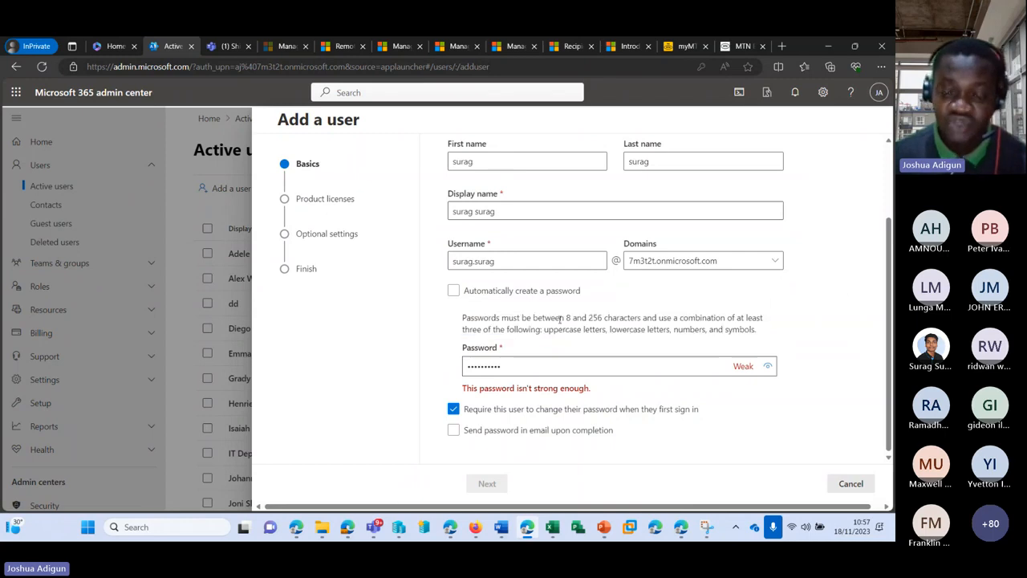
left_click_drag(565, 318, 603, 319)
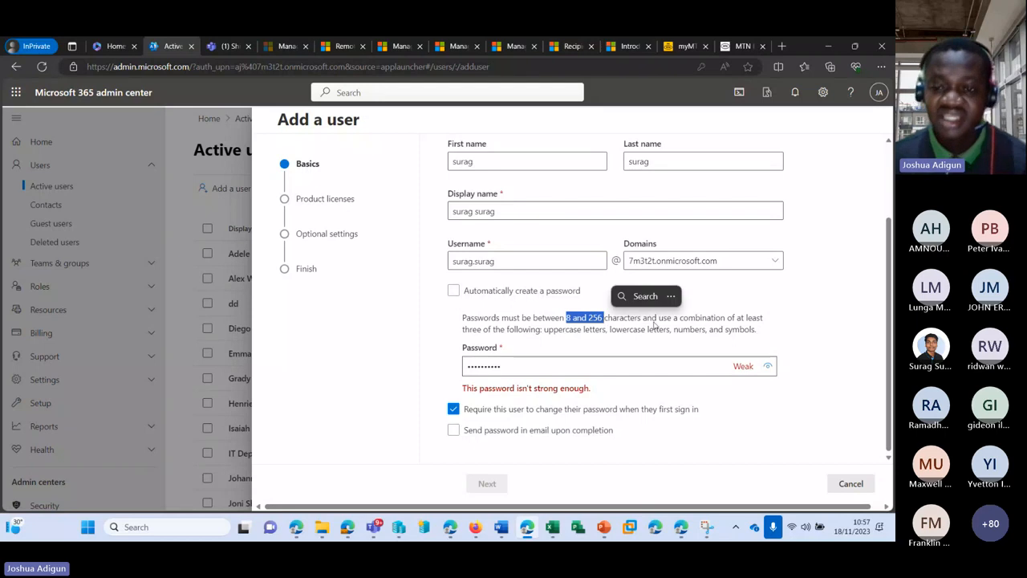
left_click_drag(652, 319, 521, 319)
left_click(554, 333)
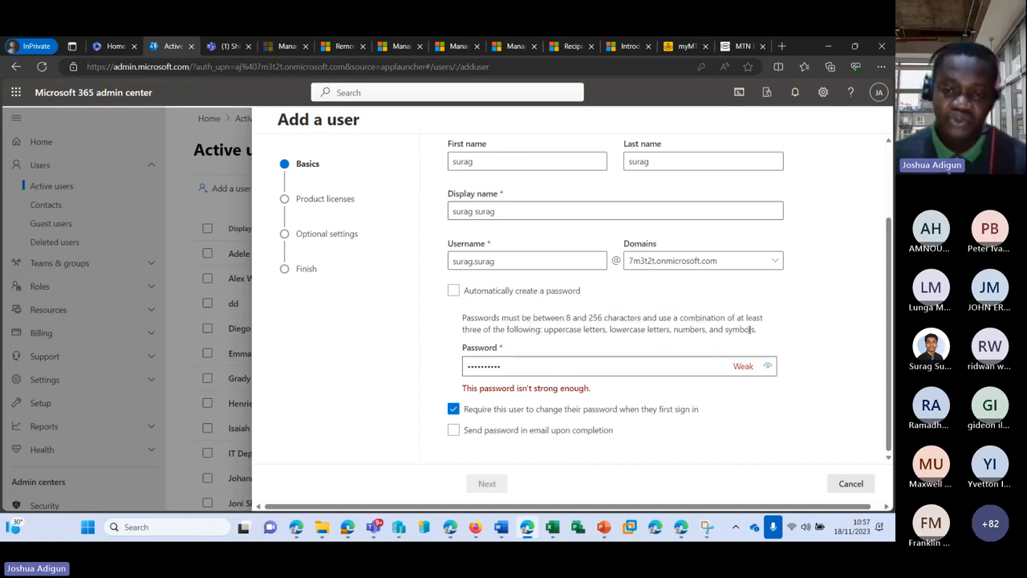
Replace the password with one rated Strong and advance to product licenses
left_click_drag(514, 367, 454, 369)
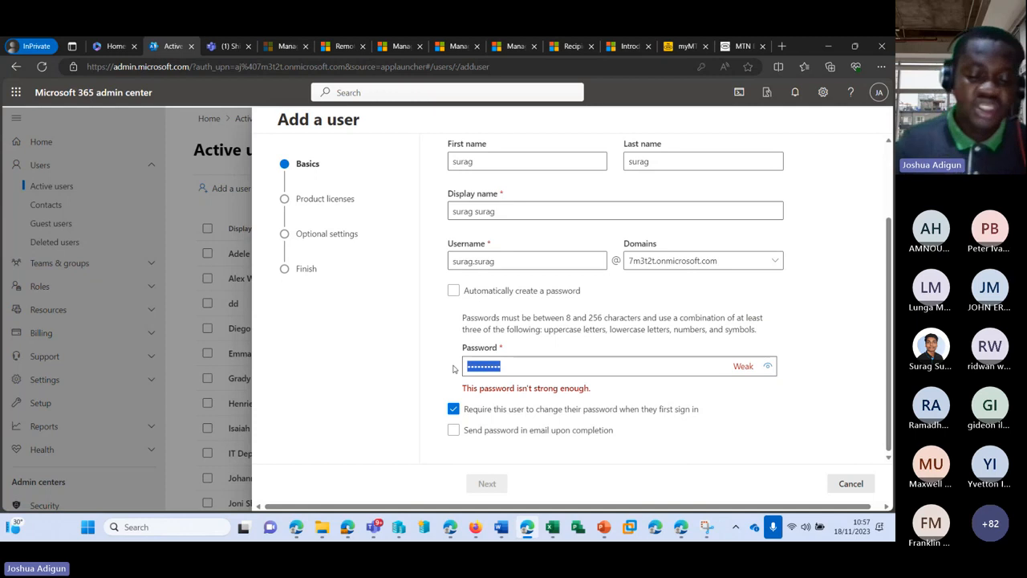
type("••")
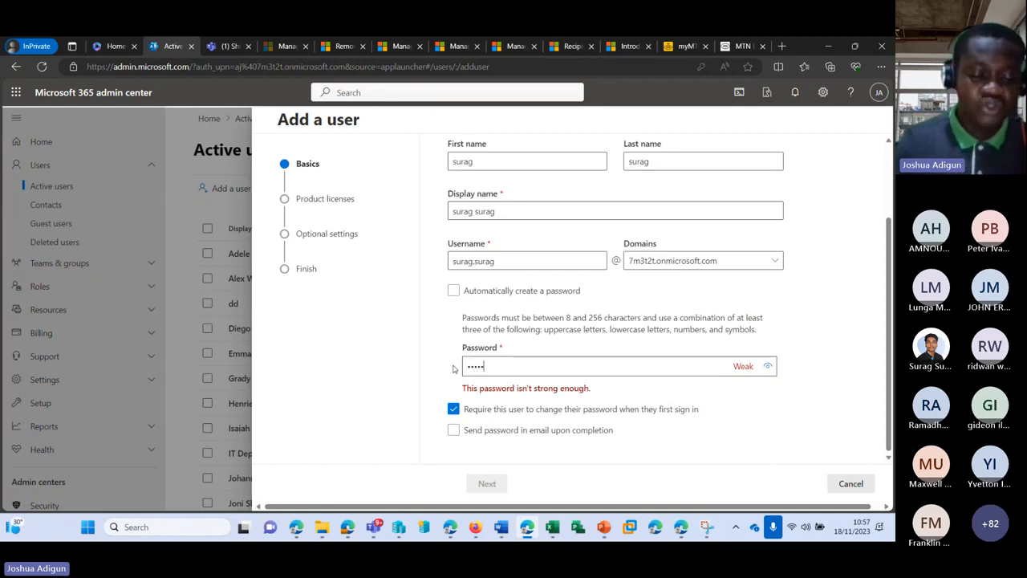
type("••••••••")
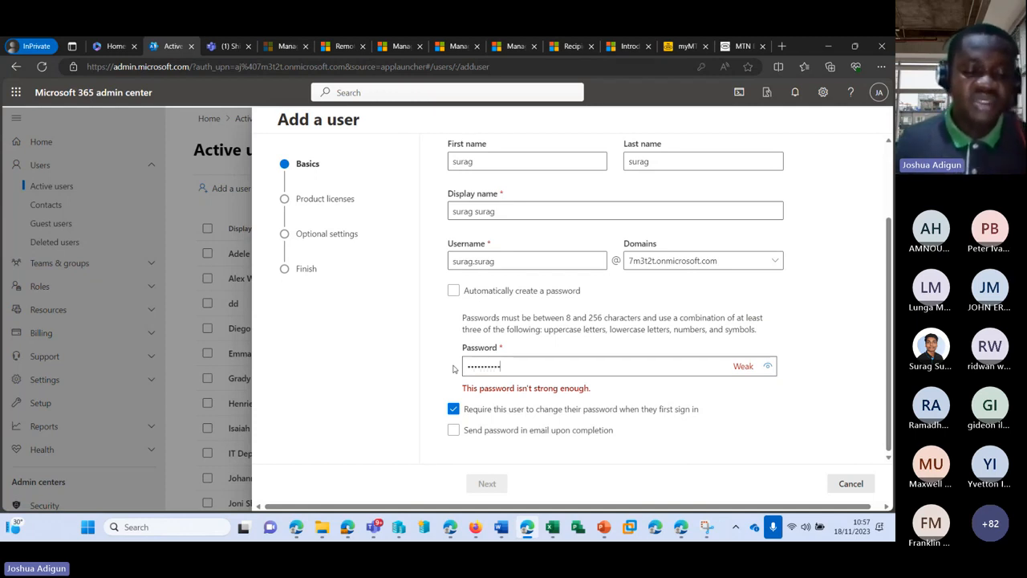
type("•••")
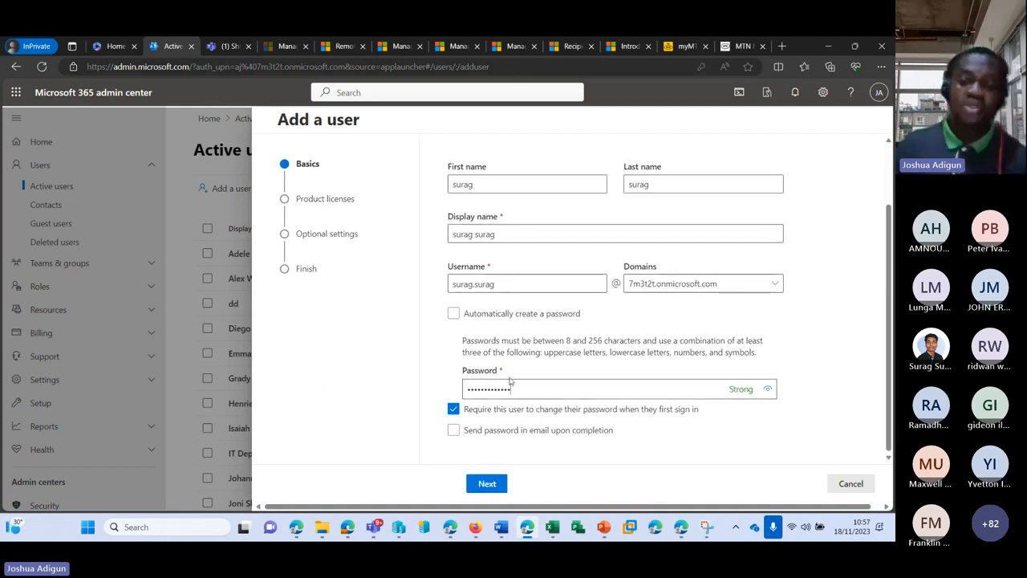
left_click(485, 484)
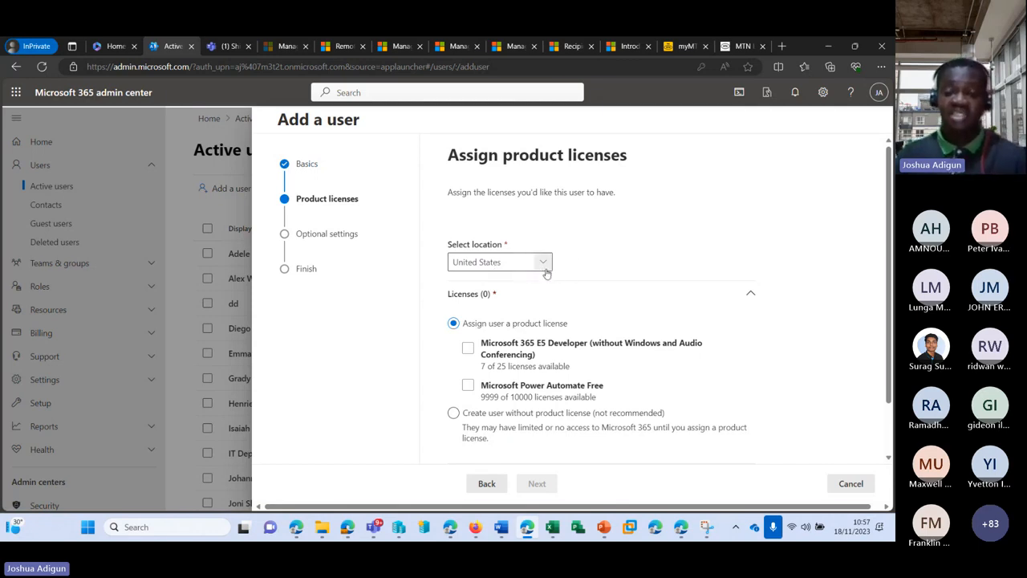
Change the new user's location from United States to India
left_click(543, 271)
left_click(543, 270)
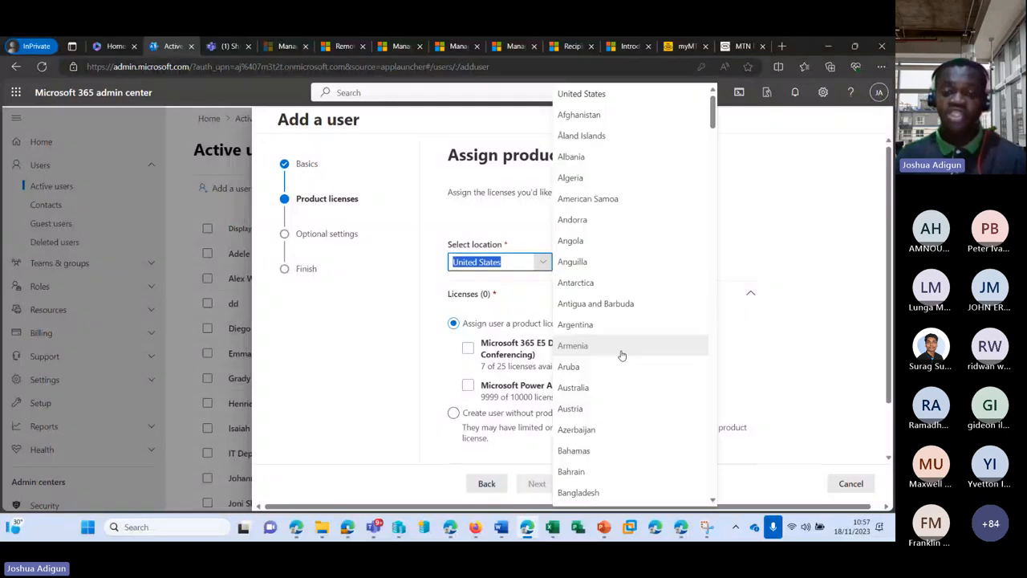
scroll(589, 333, "down", 10)
scroll(589, 331, "down", 15)
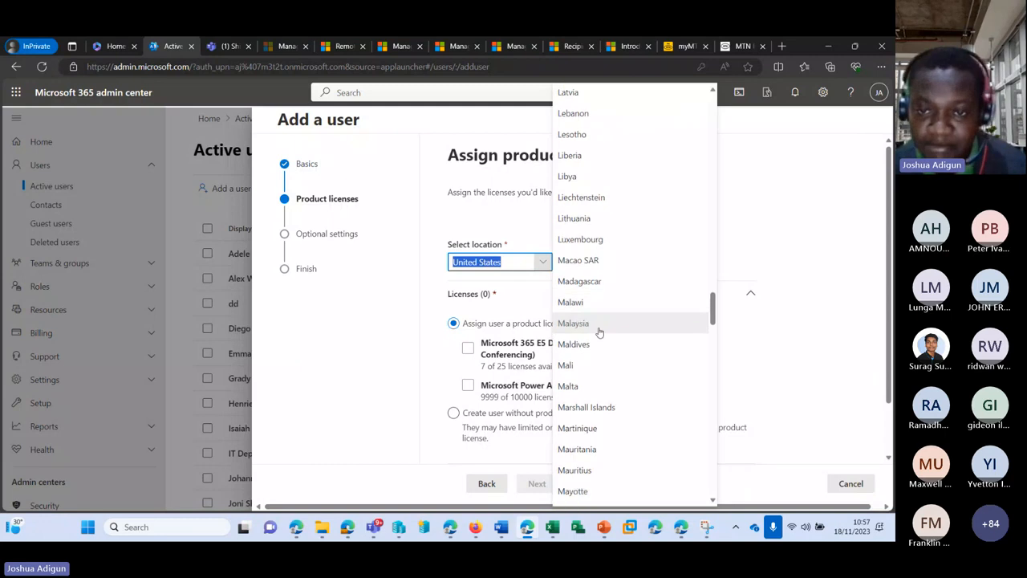
scroll(600, 333, "down", 5)
scroll(599, 321, "up", 2)
scroll(601, 317, "up", 8)
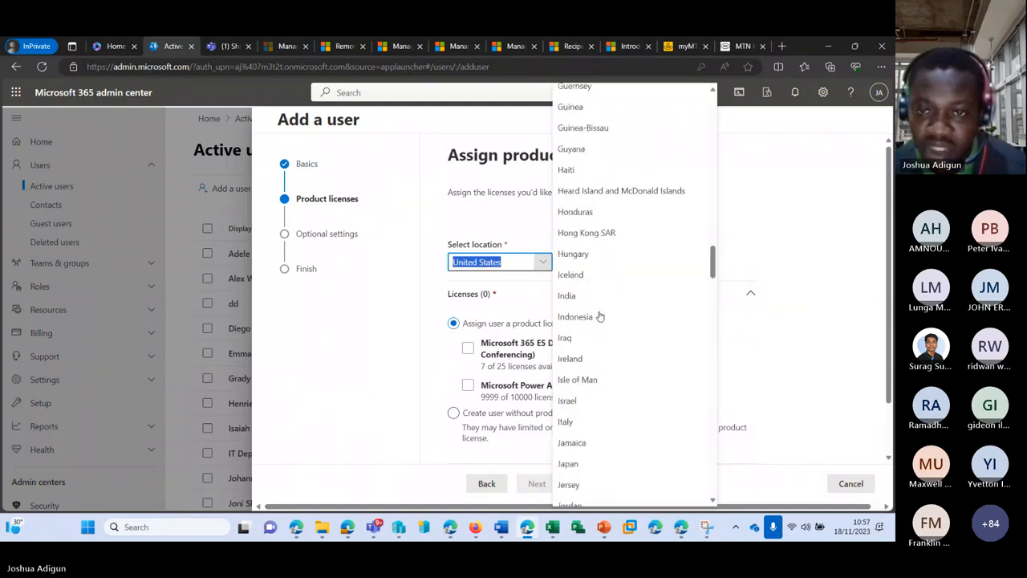
scroll(615, 308, "down", 3)
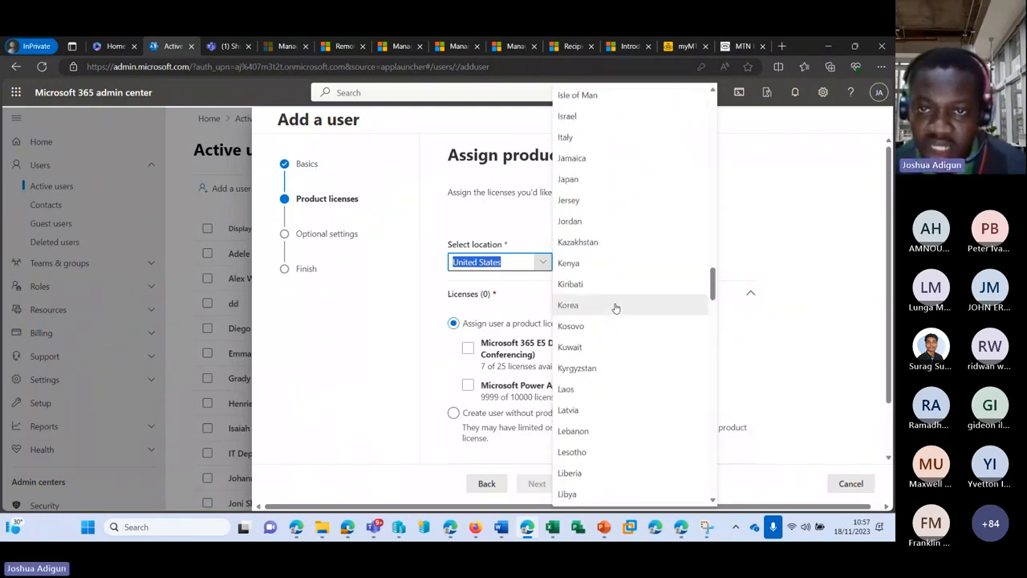
scroll(616, 308, "up", 2)
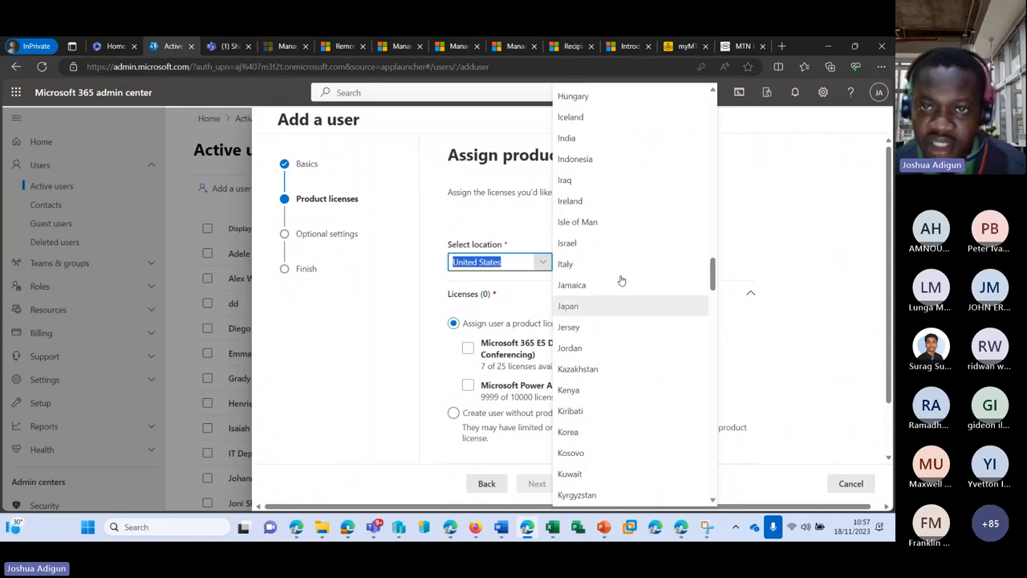
left_click(584, 138)
scroll(492, 268, "down", 1)
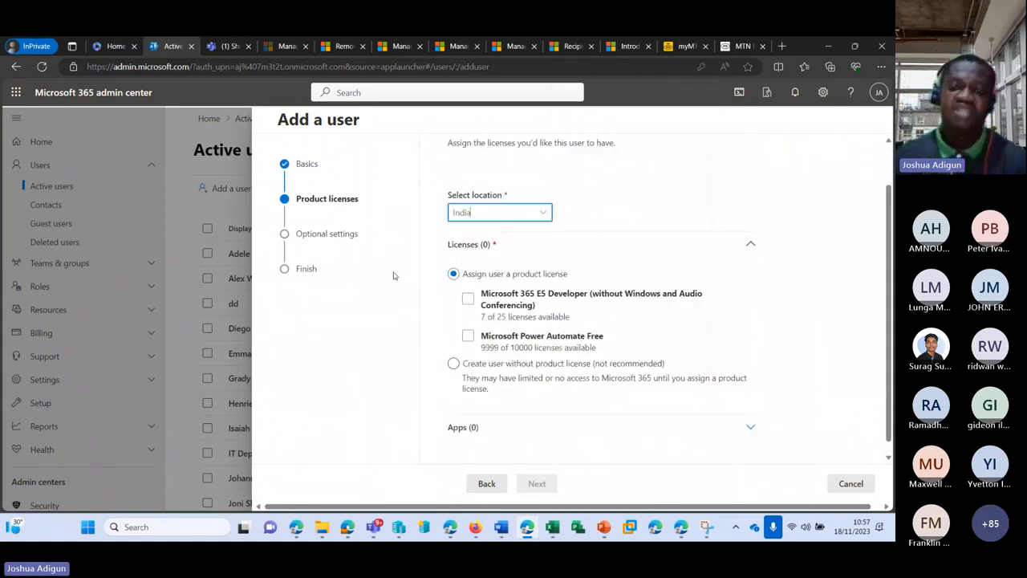
left_click(507, 302)
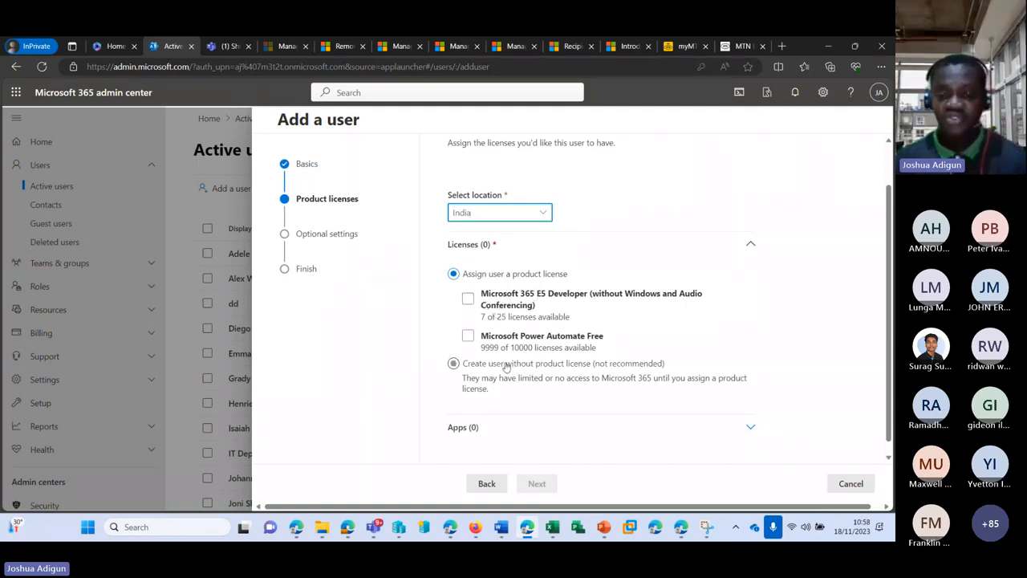
Assign the Microsoft 365 E5 Developer licence instead of creating the user without one
left_click(463, 366)
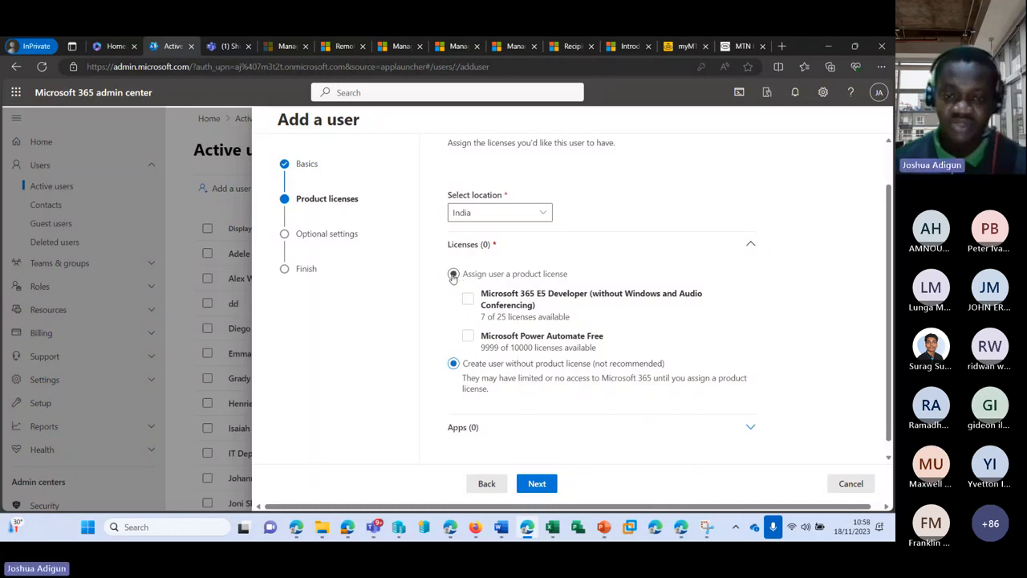
left_click(453, 276)
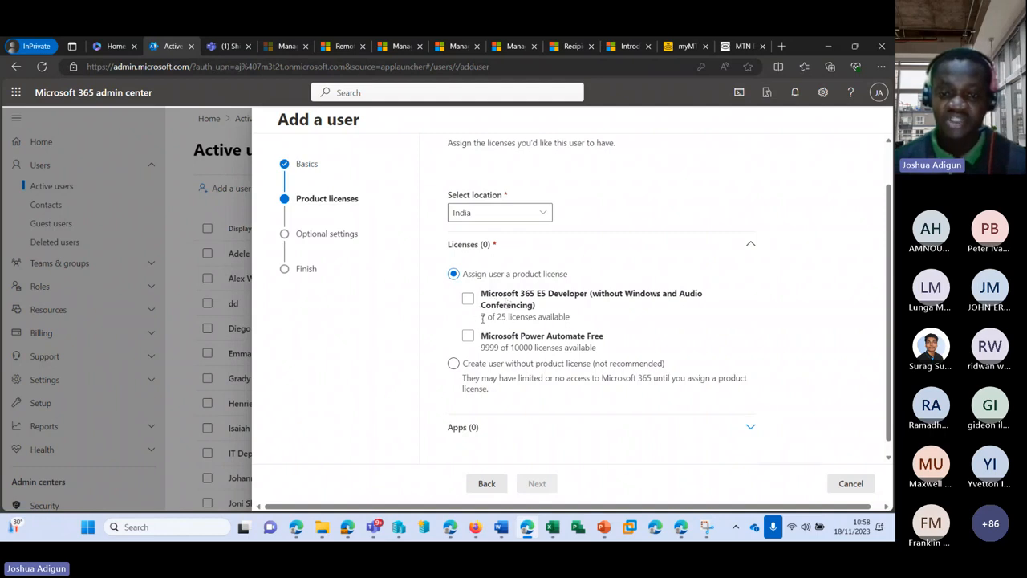
mouse_move(487, 317)
left_mouse_down()
mouse_move(502, 319)
mouse_move(485, 321)
left_mouse_up()
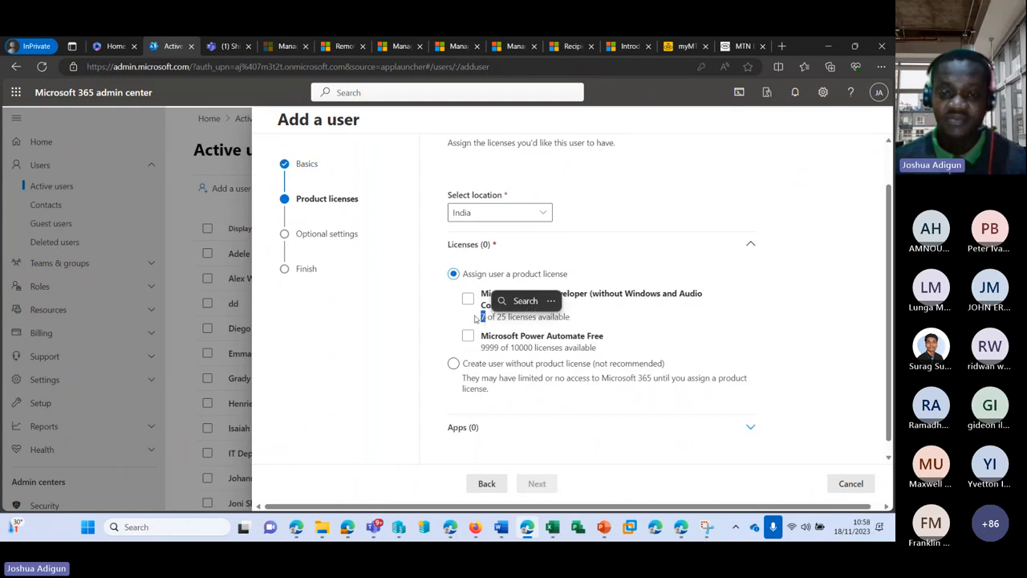
left_click(466, 300)
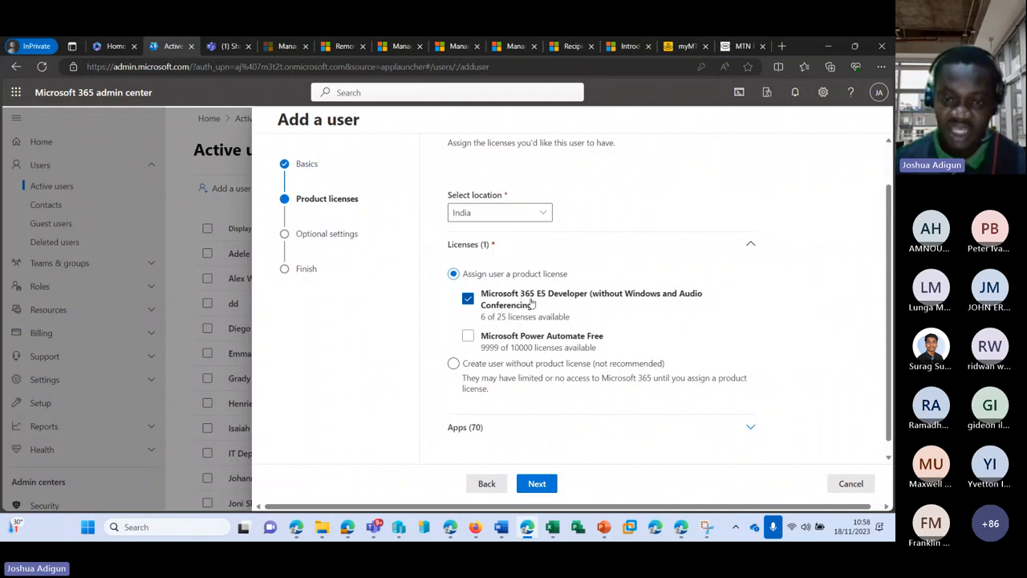
scroll(573, 277, "down", 1)
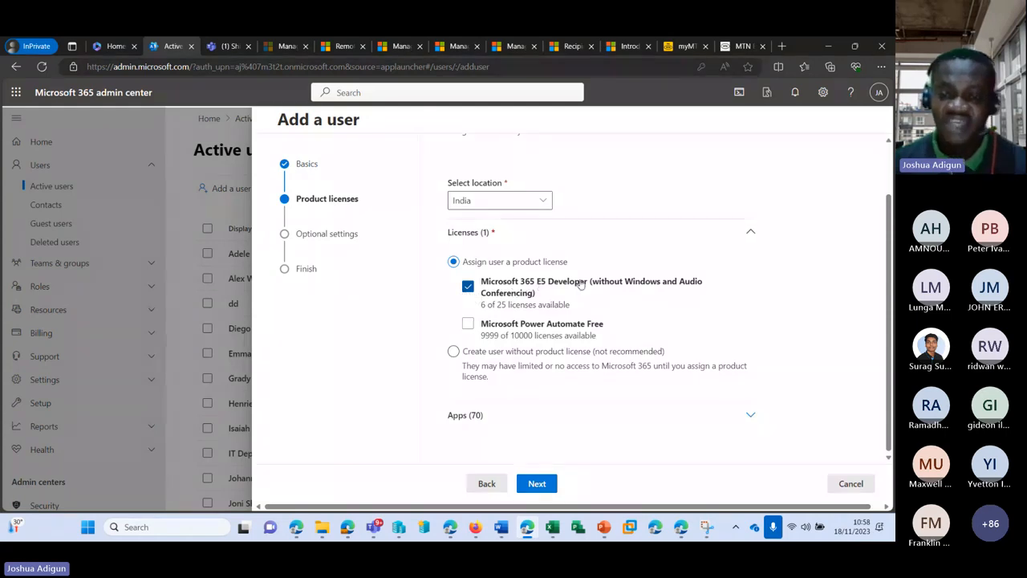
Expand the licence's Apps list and untick Exchange Online (Plan 2), Microsoft Teams and SharePoint (Plan 2)
left_click(470, 416)
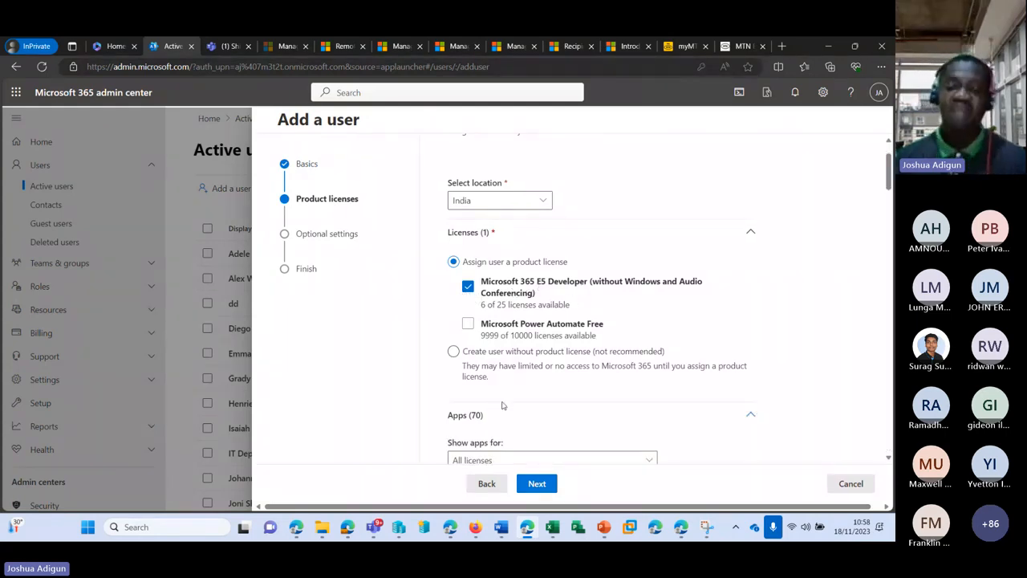
scroll(500, 385, "down", 3)
scroll(517, 324, "down", 5)
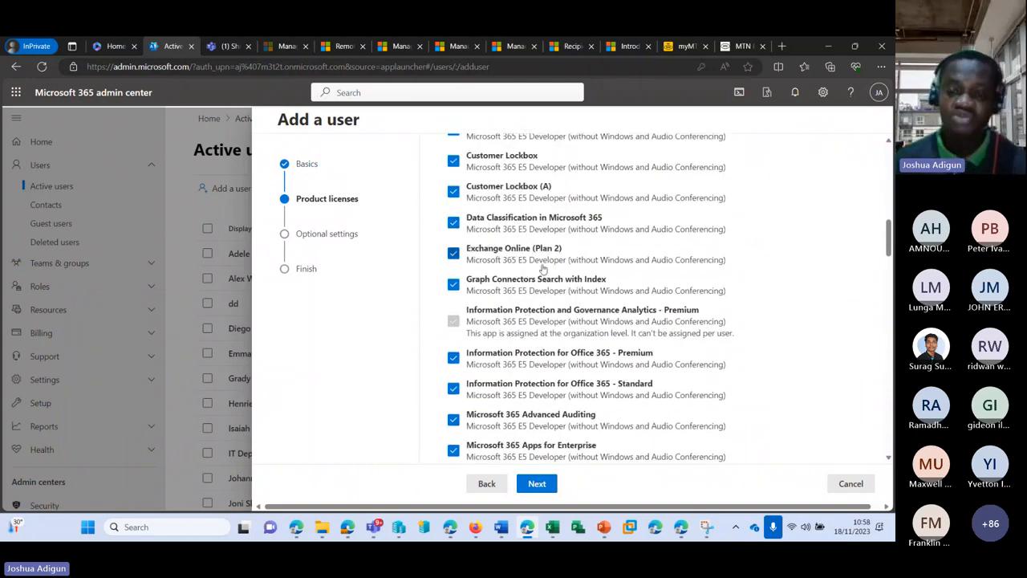
left_click(453, 254)
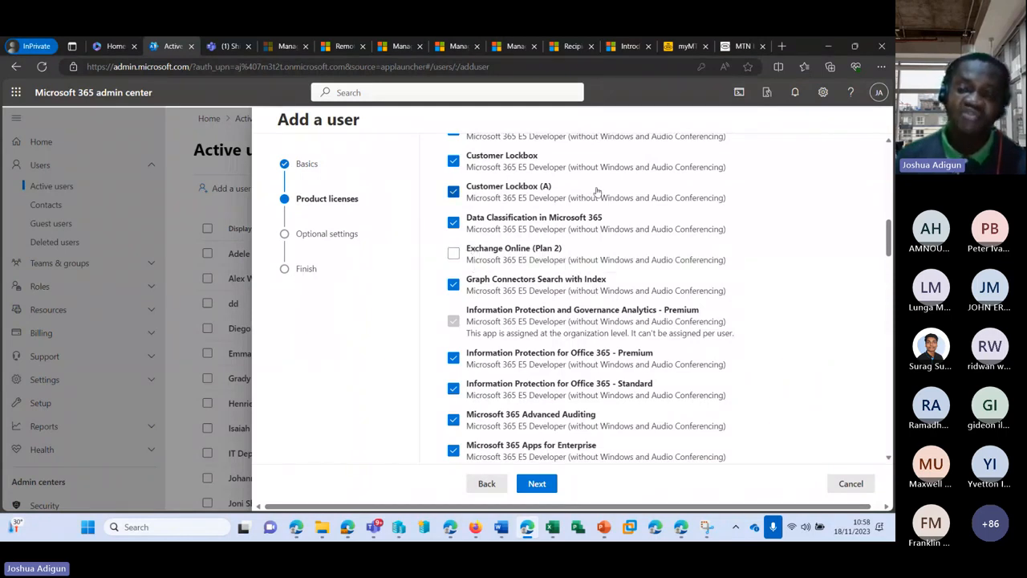
scroll(597, 191, "up", 1)
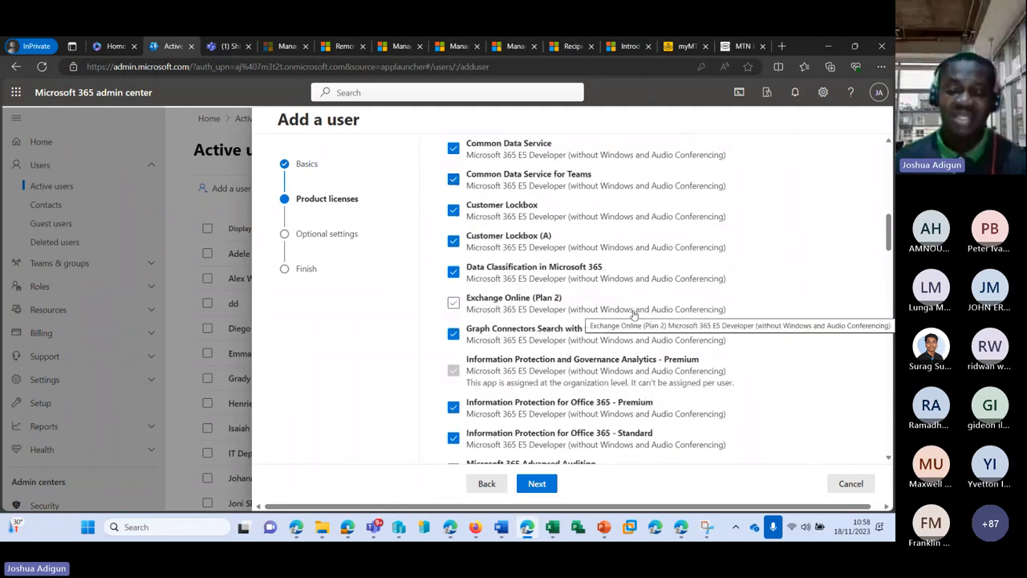
scroll(630, 311, "down", 3)
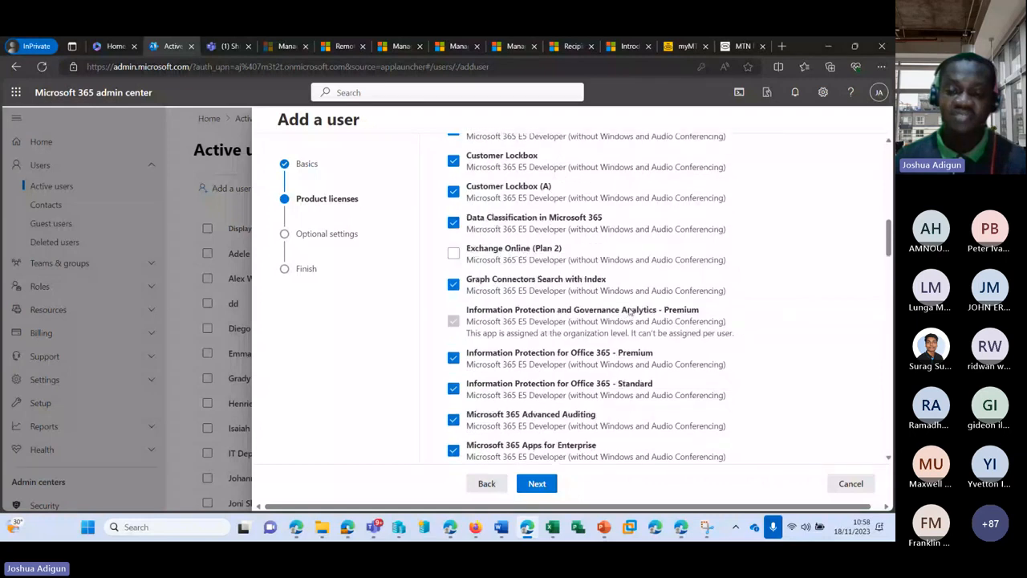
scroll(620, 317, "down", 3)
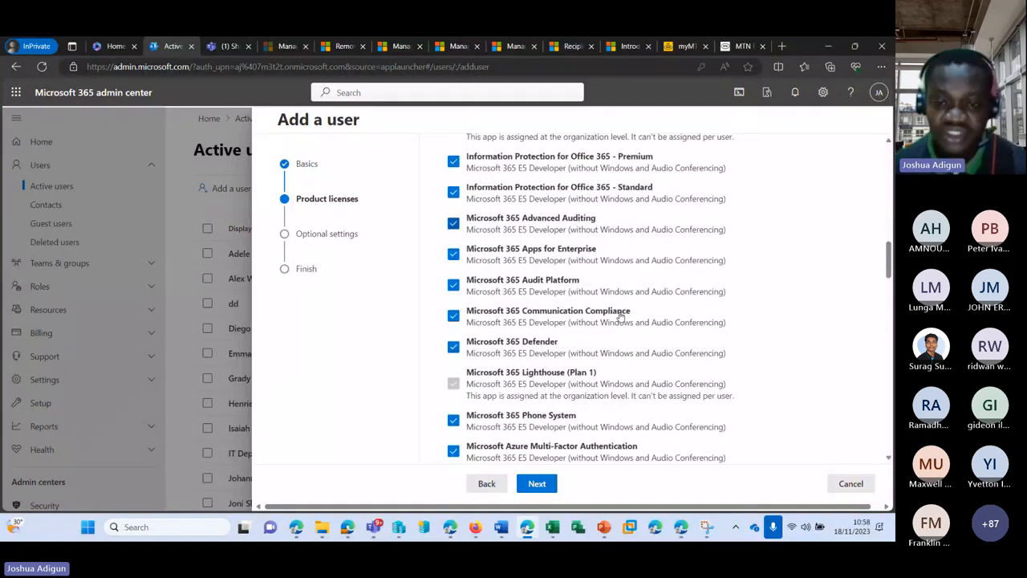
scroll(620, 317, "down", 7)
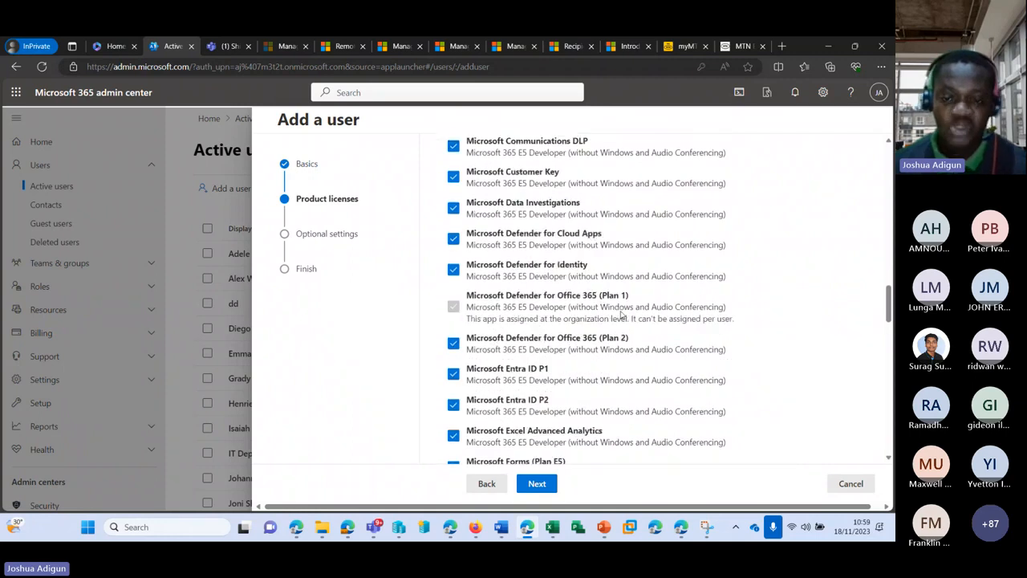
scroll(620, 317, "down", 8)
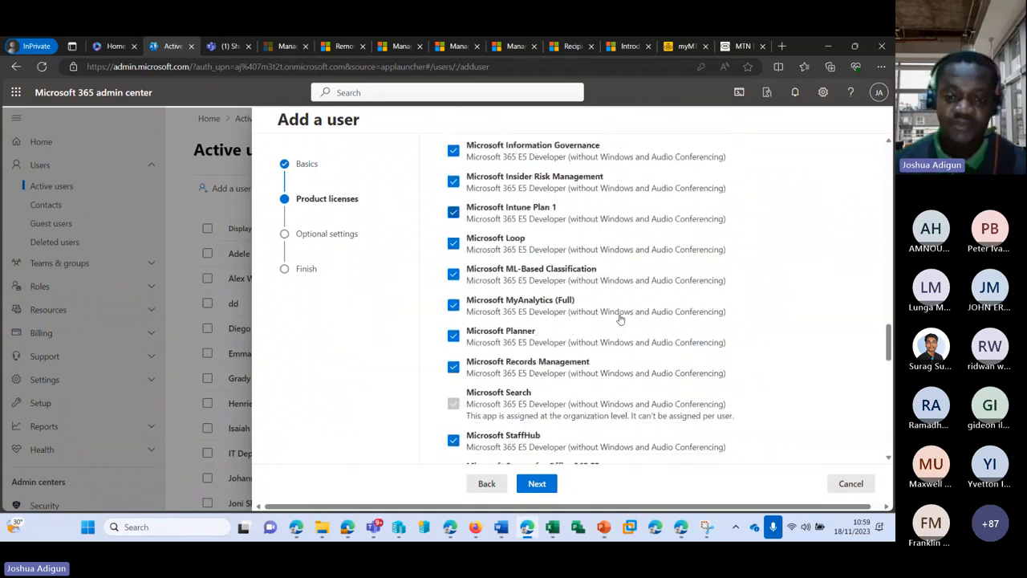
scroll(618, 321, "down", 4)
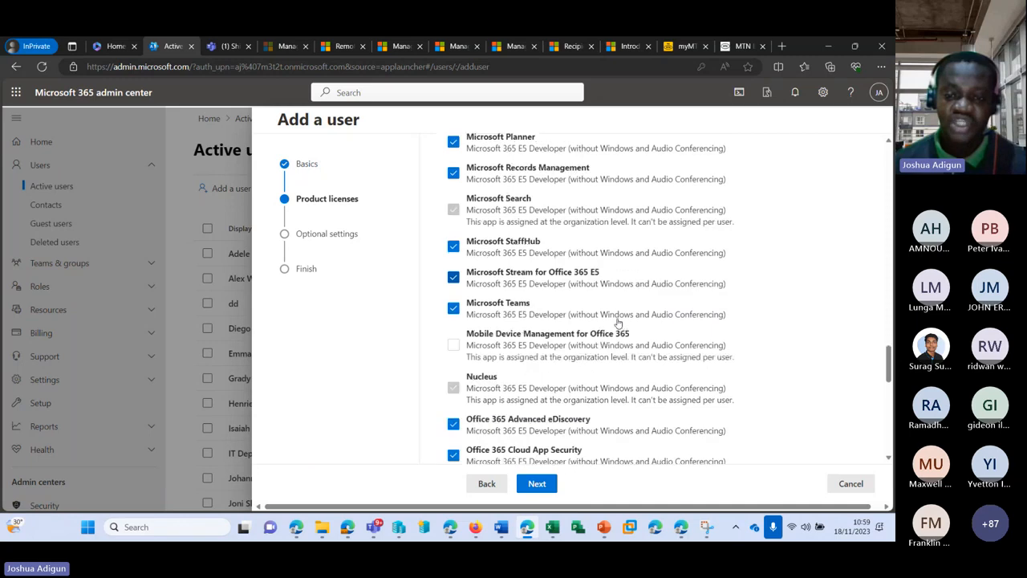
left_click(453, 254)
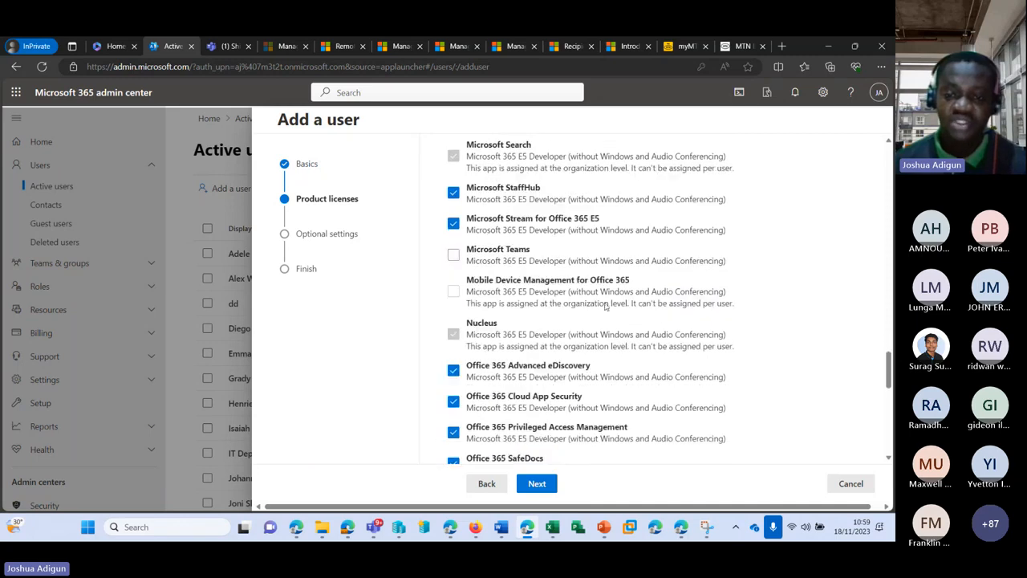
scroll(606, 310, "down", 2)
scroll(606, 310, "down", 4)
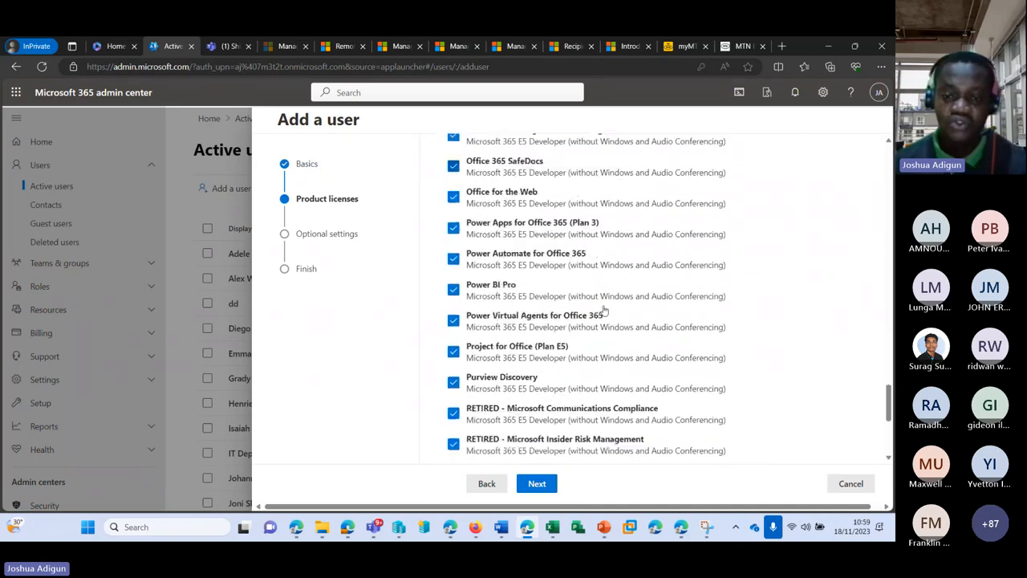
scroll(606, 311, "down", 3)
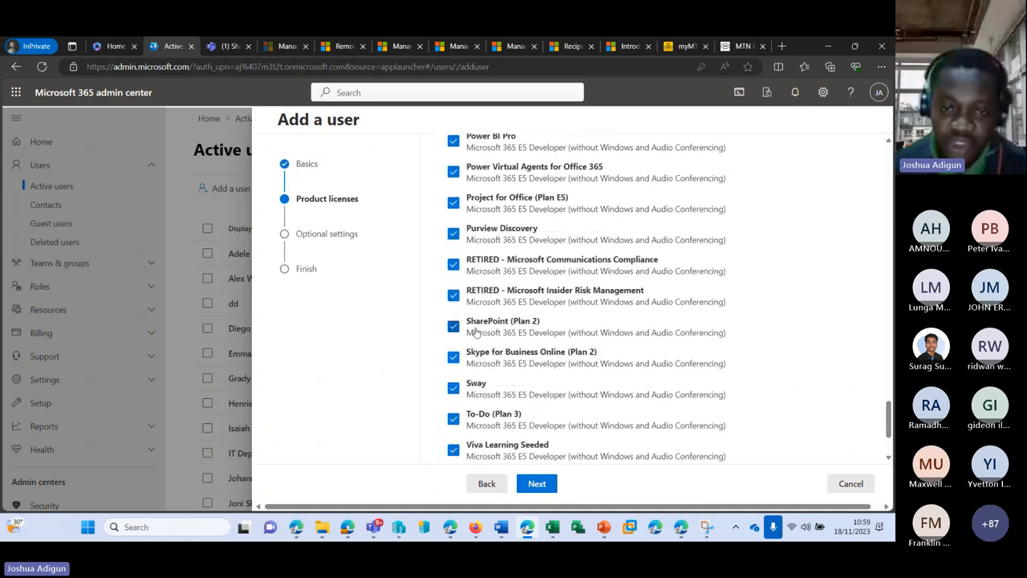
left_click(453, 326)
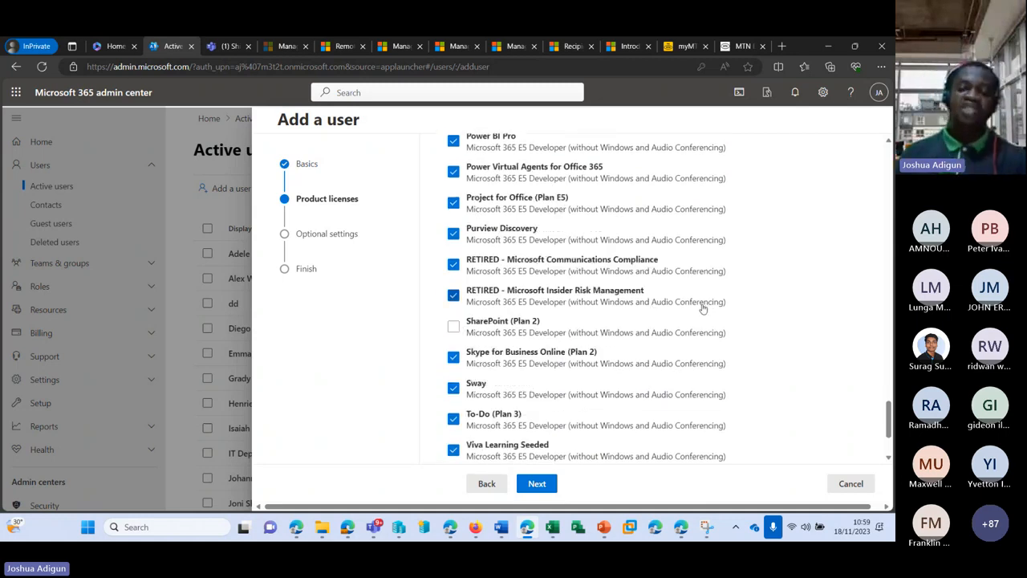
Re-tick Microsoft Teams and Exchange Online (Plan 2), leaving SharePoint (Plan 2) off, and continue
scroll(702, 305, "up", 2)
scroll(702, 305, "up", 3)
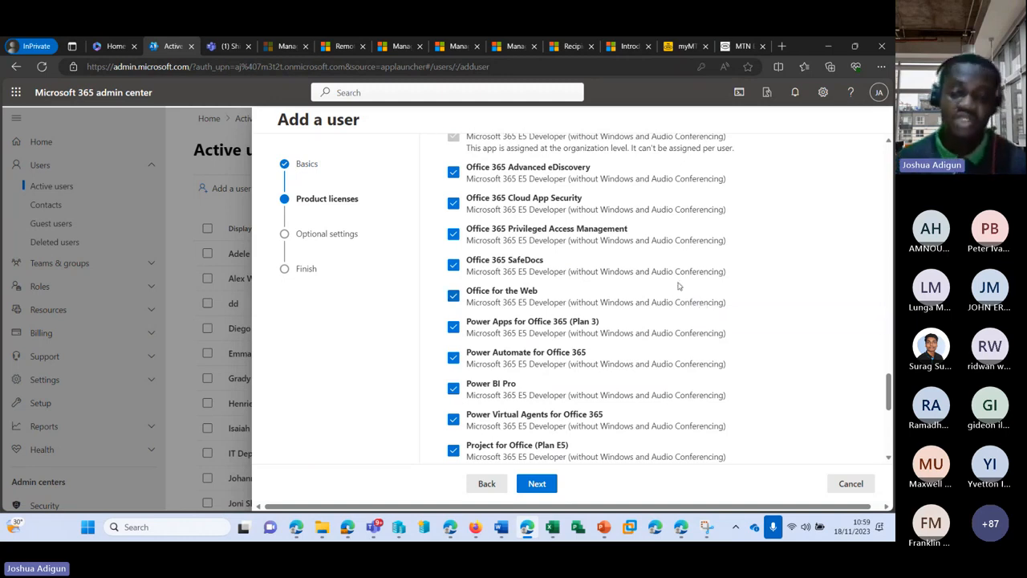
scroll(702, 305, "down", 5)
scroll(488, 245, "up", 10)
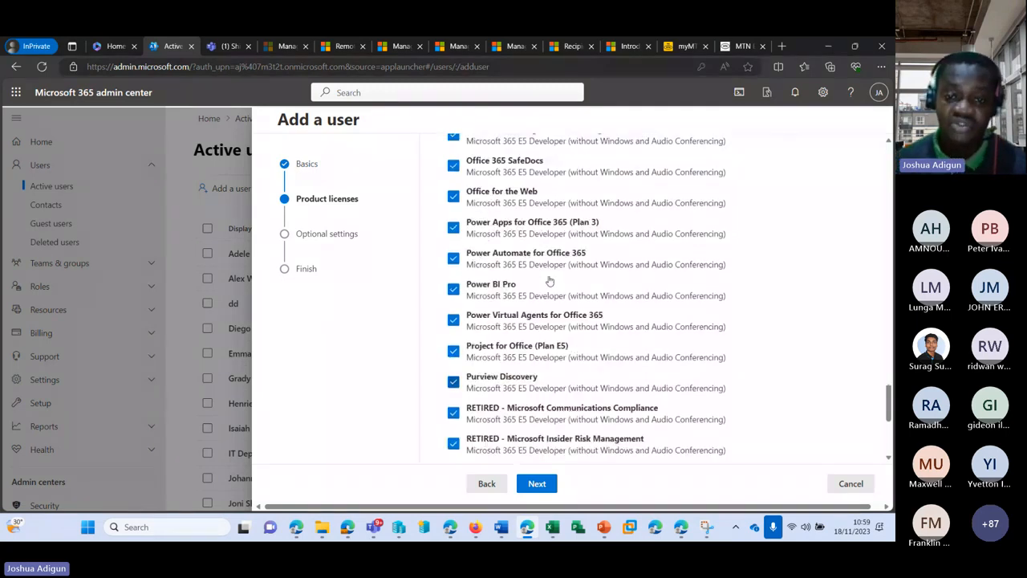
left_click(453, 205)
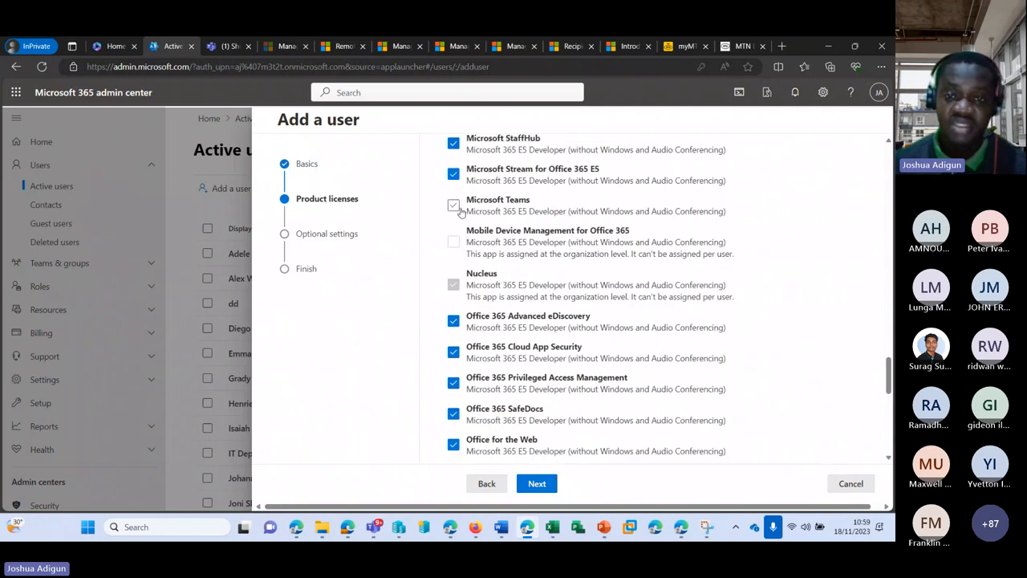
scroll(474, 313, "up", 5)
scroll(479, 319, "up", 10)
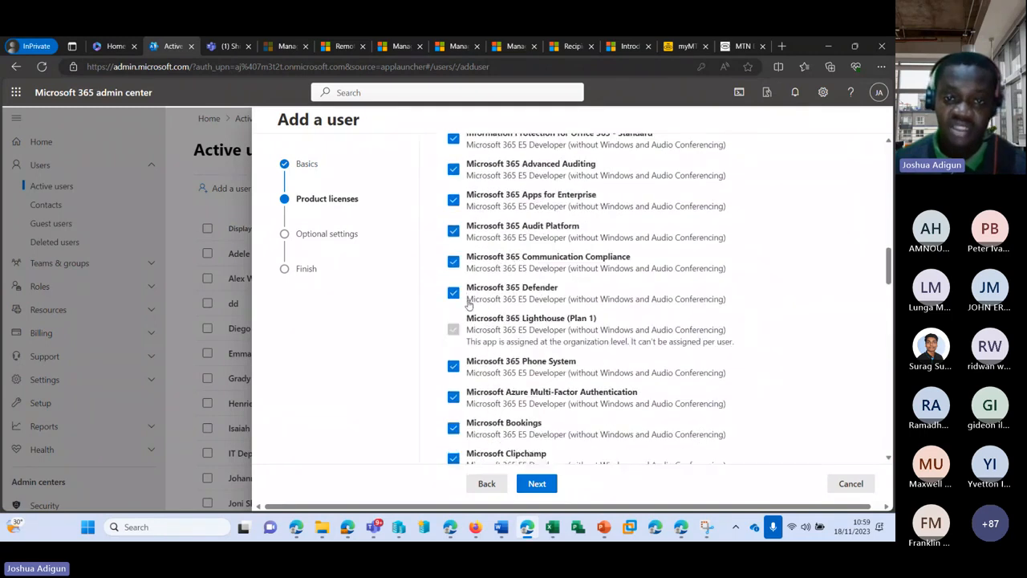
scroll(461, 288, "down", 3)
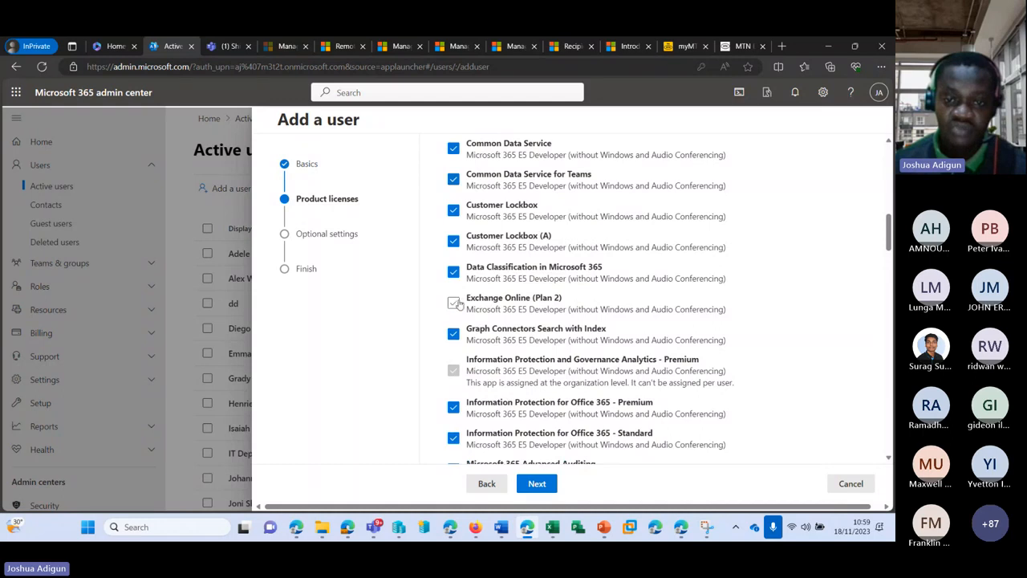
left_click(453, 303)
left_click(552, 483)
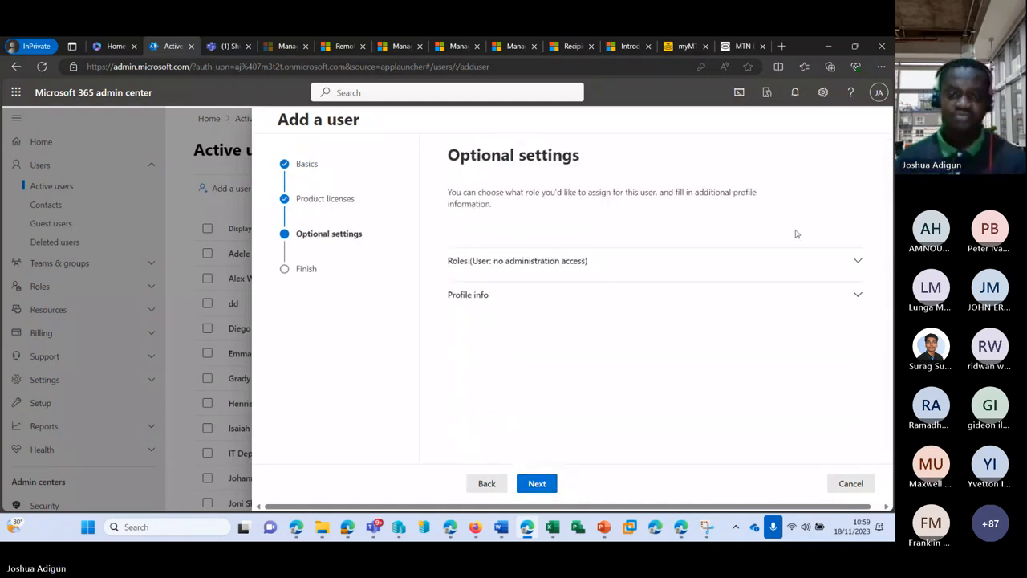
Choose Admin center access and tick then untick Exchange, SharePoint and Service Support Administrator roles
left_click(857, 265)
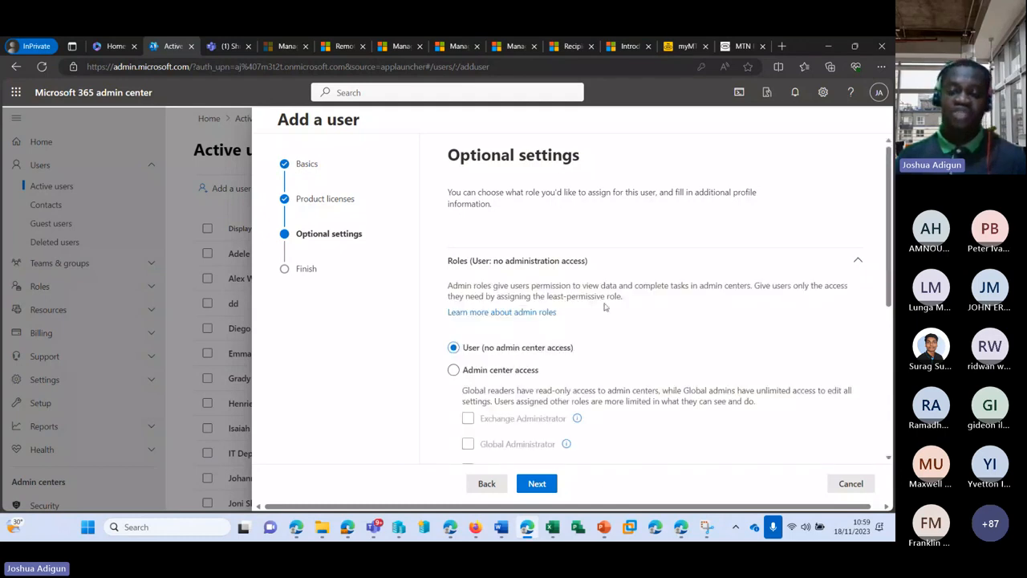
scroll(593, 288, "down", 3)
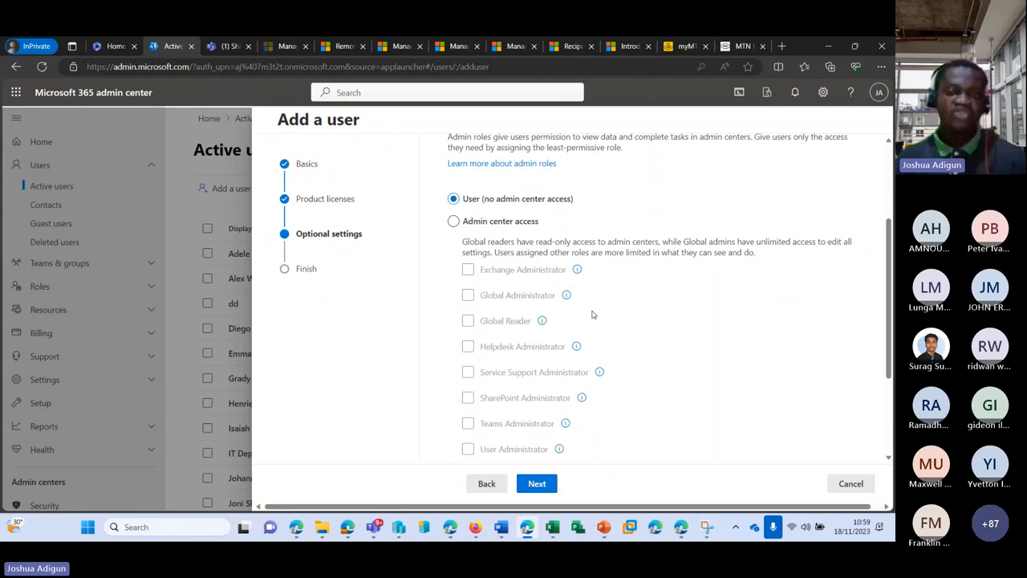
left_click(453, 222)
left_click(469, 271)
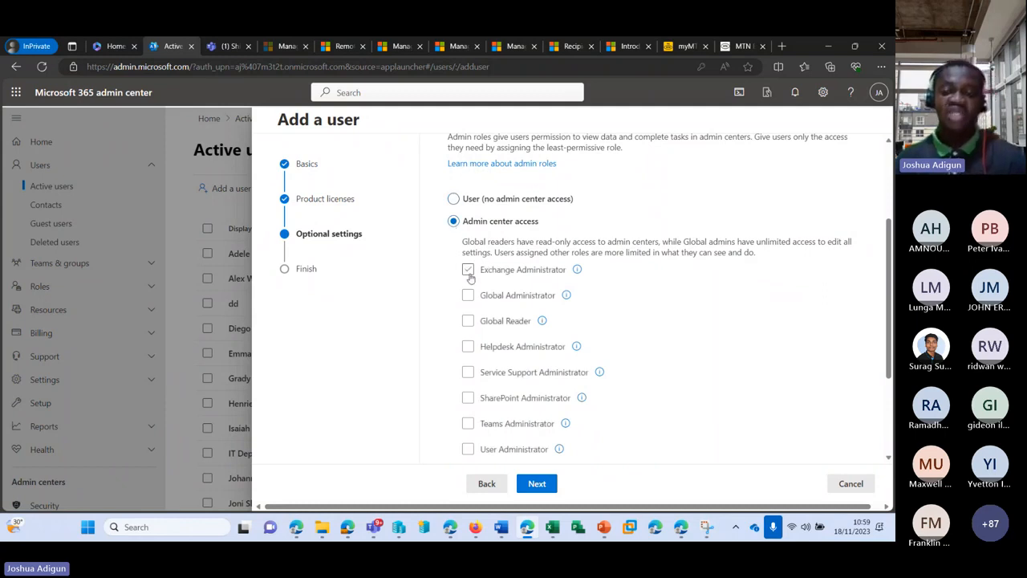
left_click(469, 270)
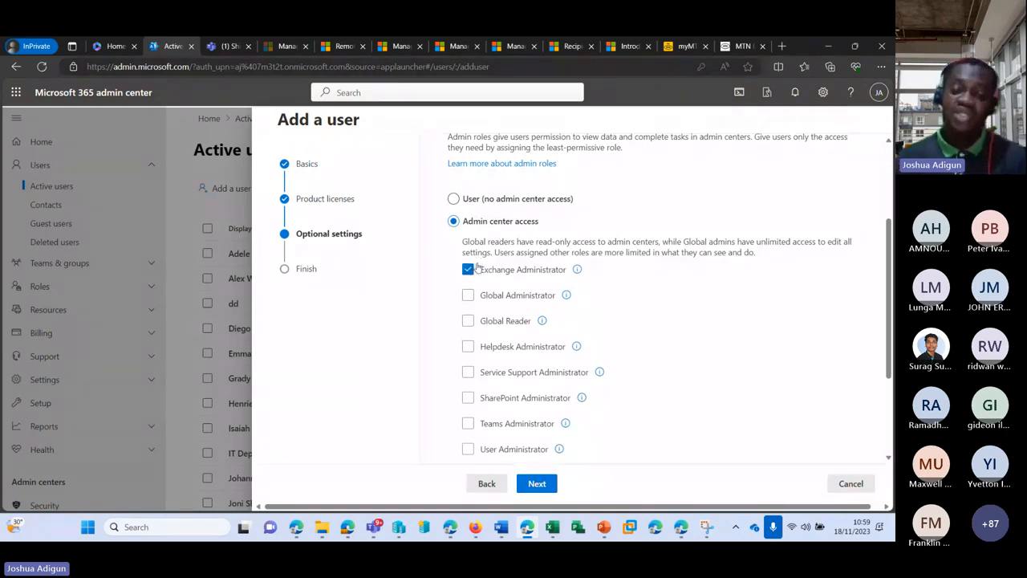
left_click(469, 271)
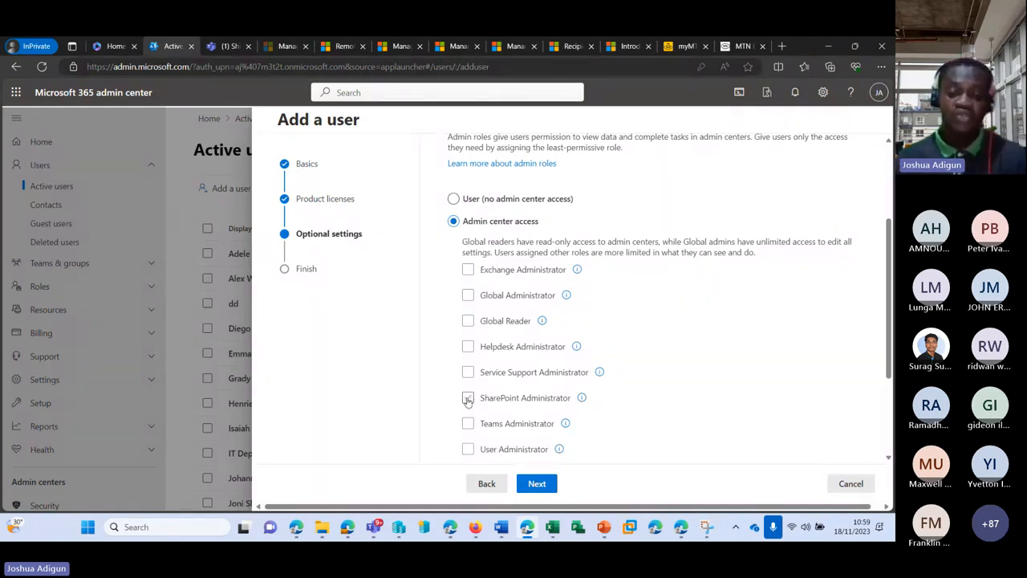
left_click(468, 399)
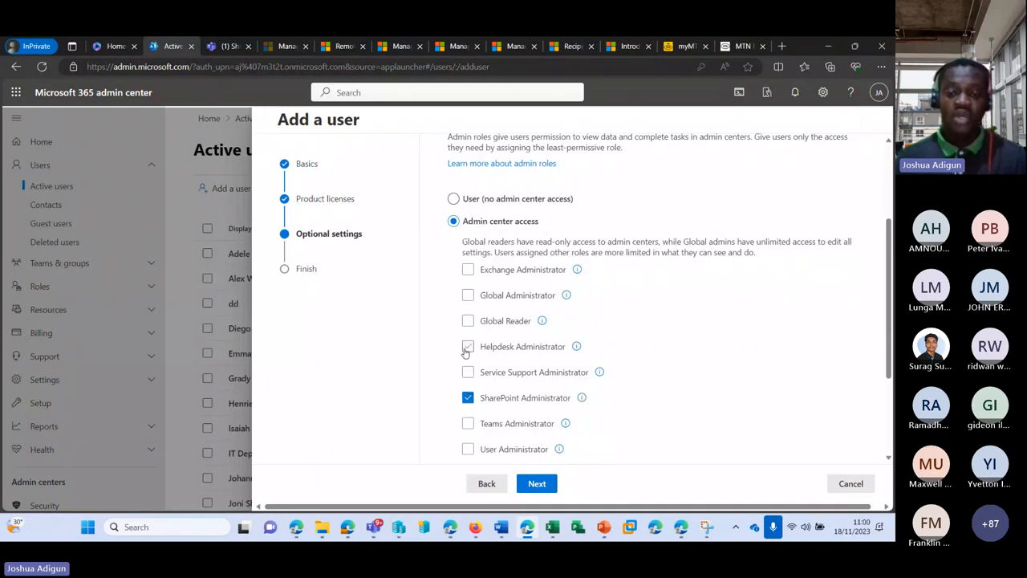
left_click(468, 373)
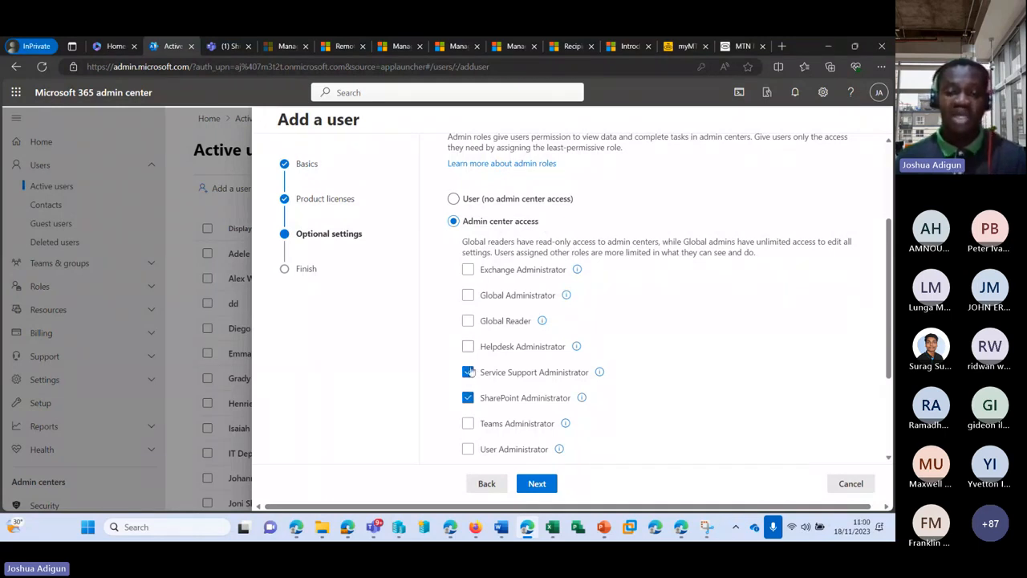
left_click(468, 372)
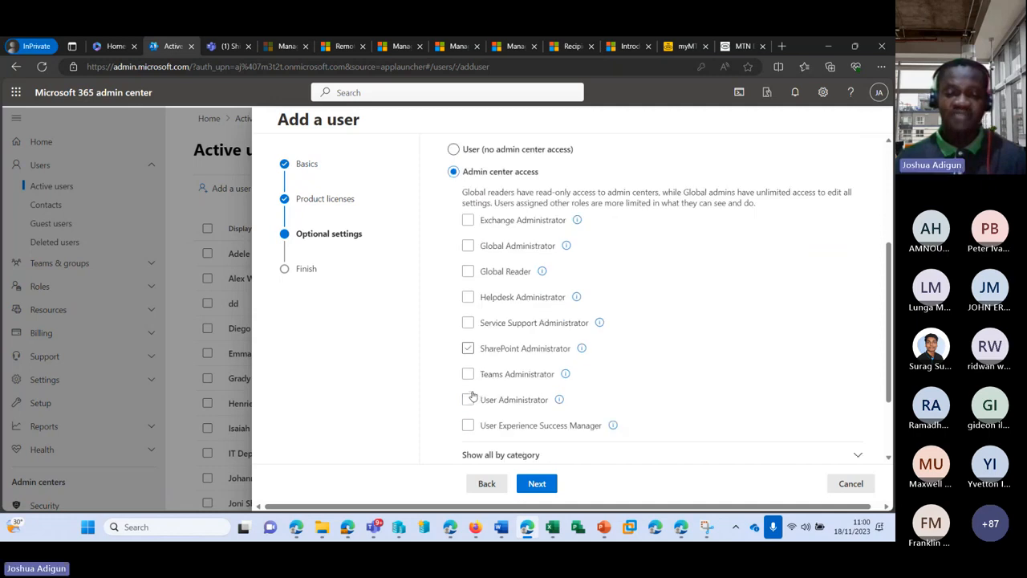
scroll(470, 394, "down", 1)
left_click(471, 358)
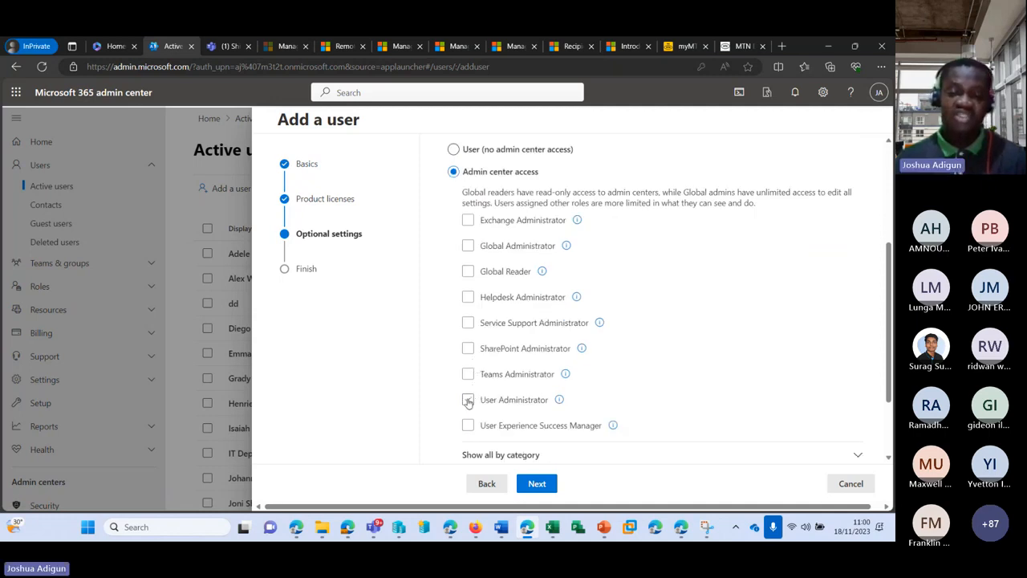
Tick then untick User Administrator, Global Reader and Global Administrator, leaving no roles assigned
left_click(468, 400)
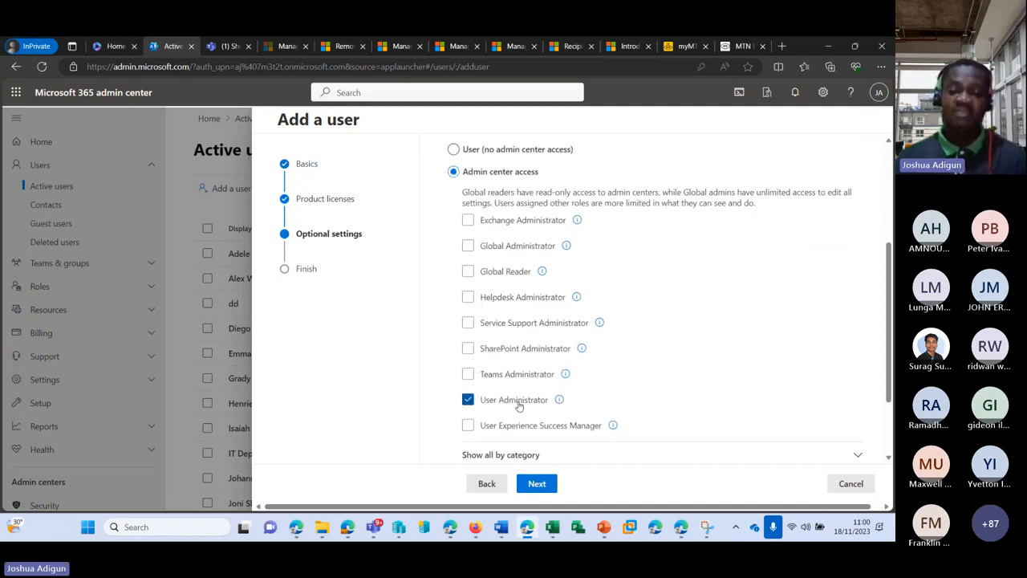
scroll(518, 406, "down", 2)
scroll(490, 313, "up", 2)
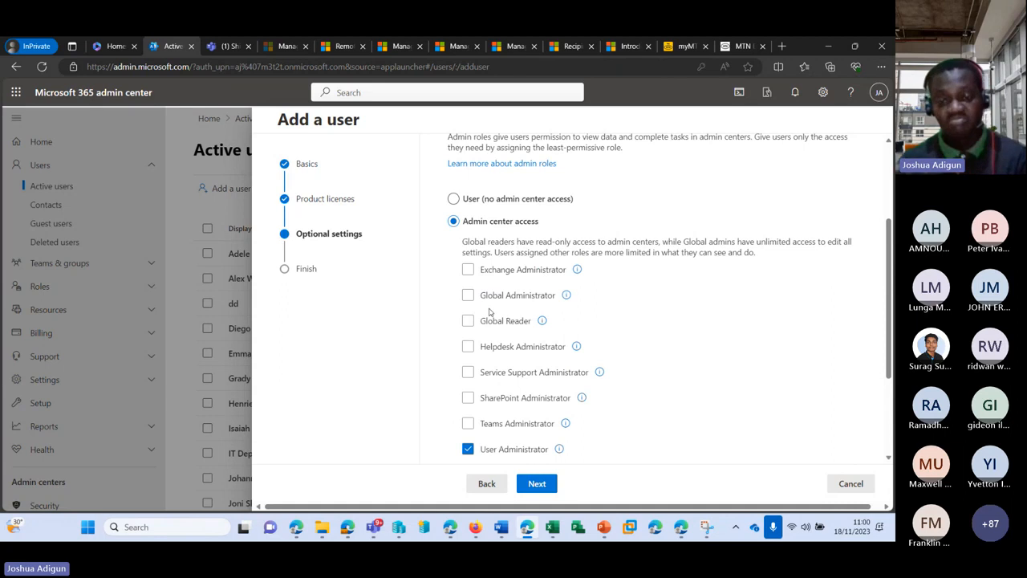
left_click(493, 321)
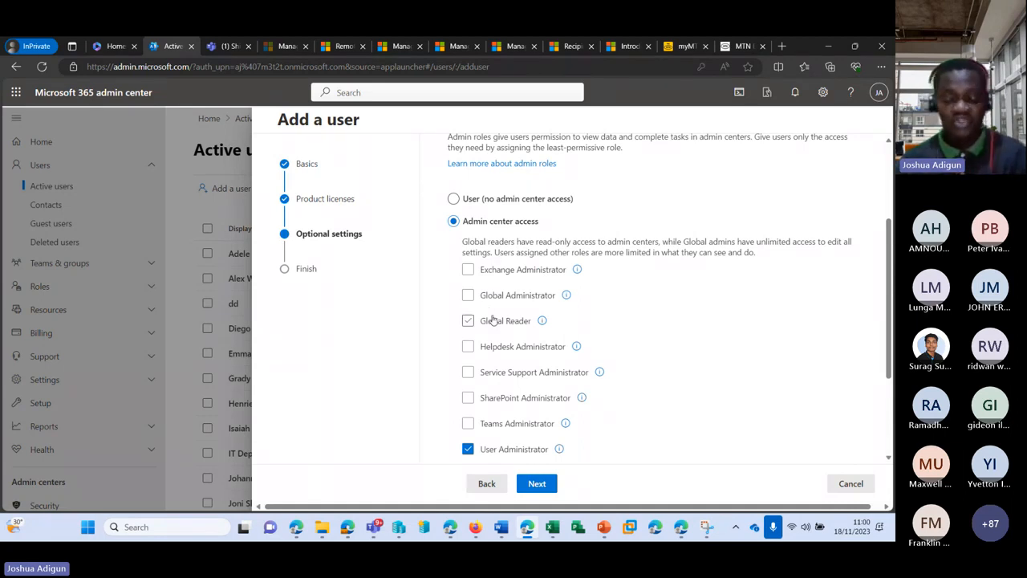
left_click(493, 320)
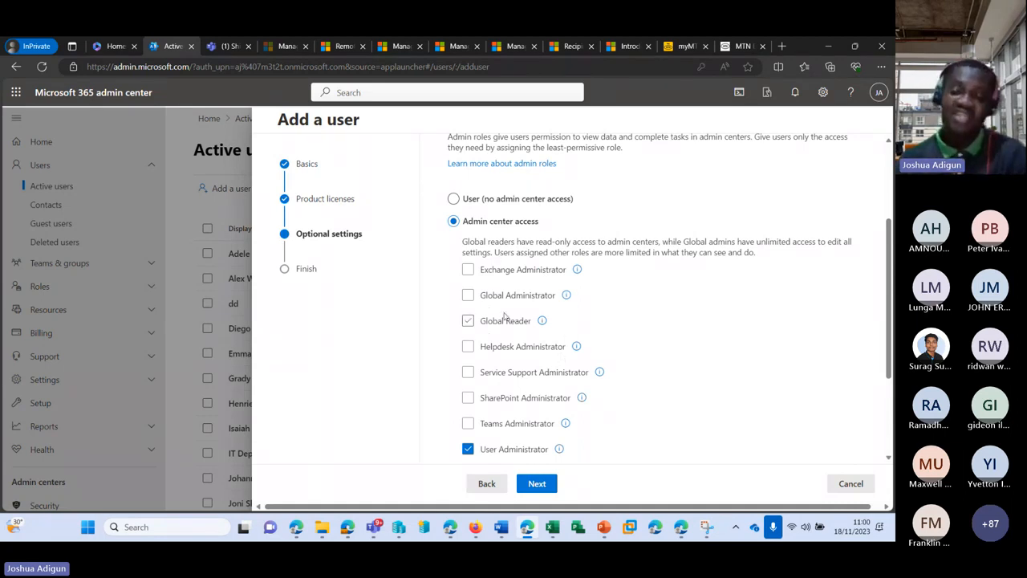
left_click(467, 296)
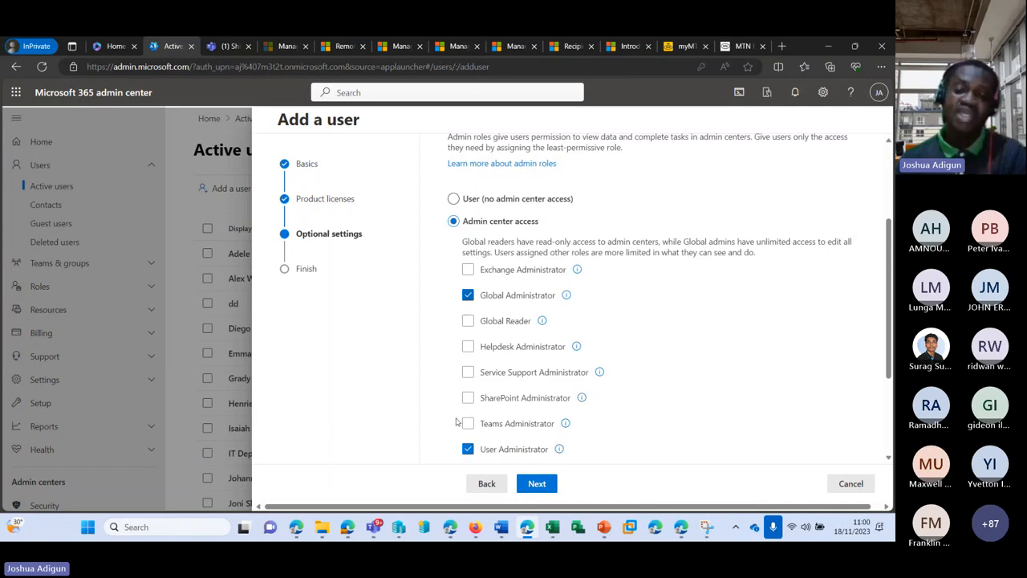
left_click(468, 449)
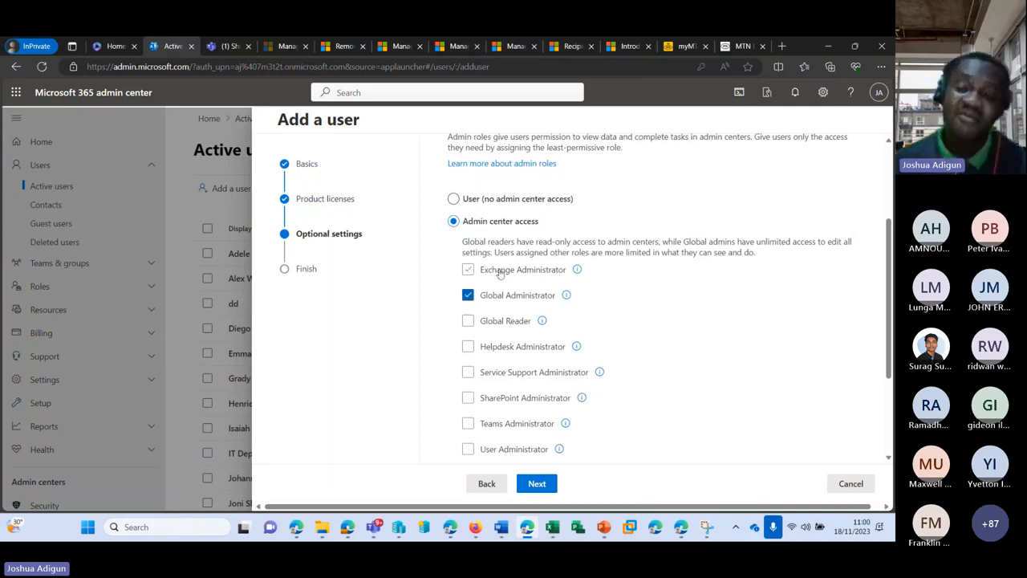
scroll(474, 273, "down", 1)
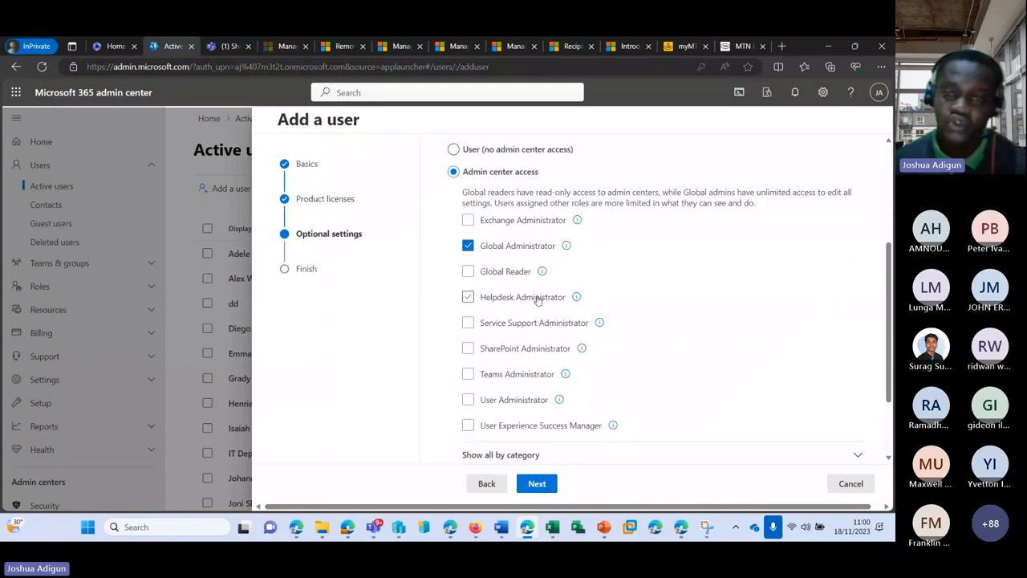
left_click(468, 245)
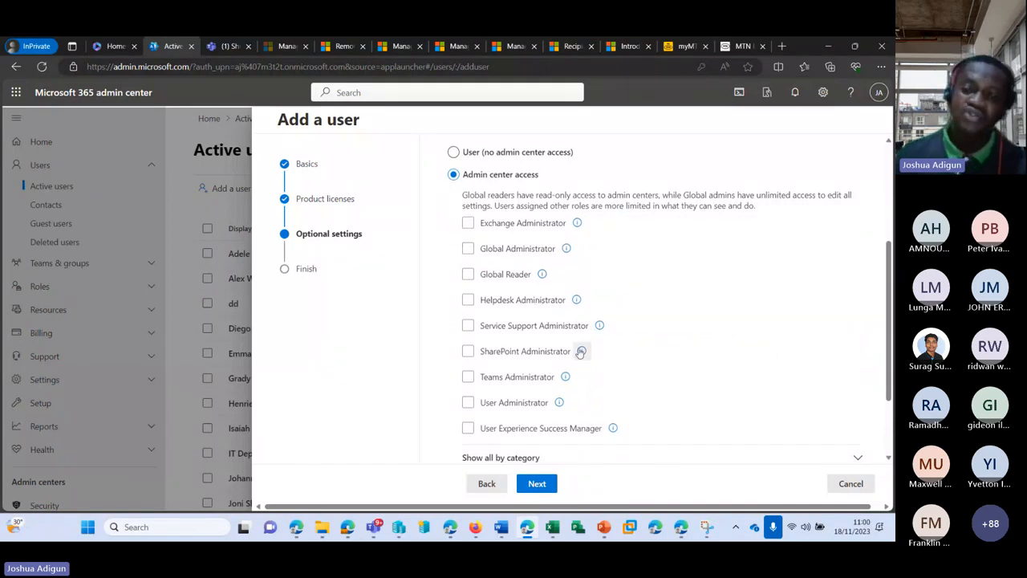
scroll(446, 200, "up", 1)
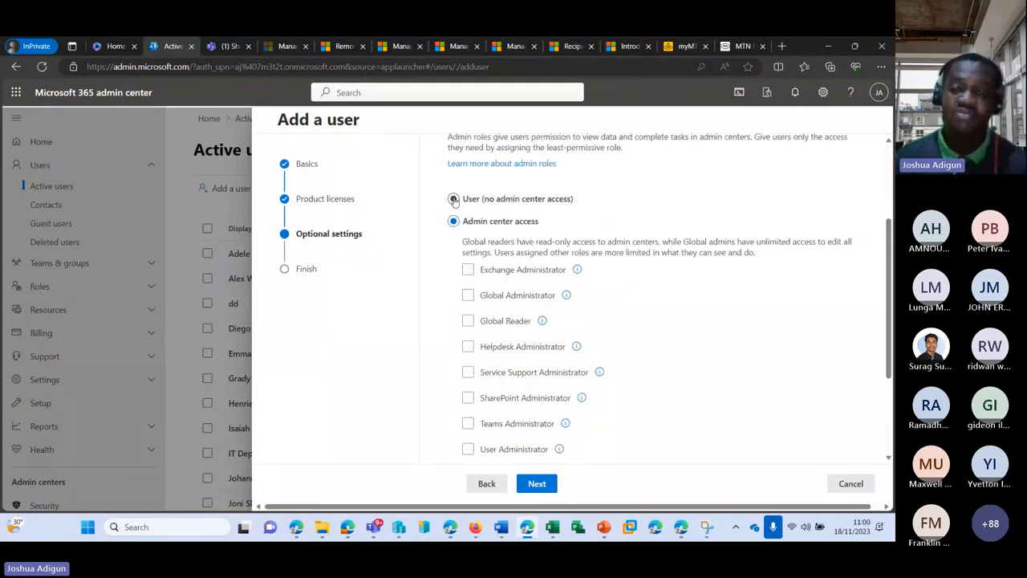
Set the role to User (no admin center access) and expand Profile info
left_click(454, 200)
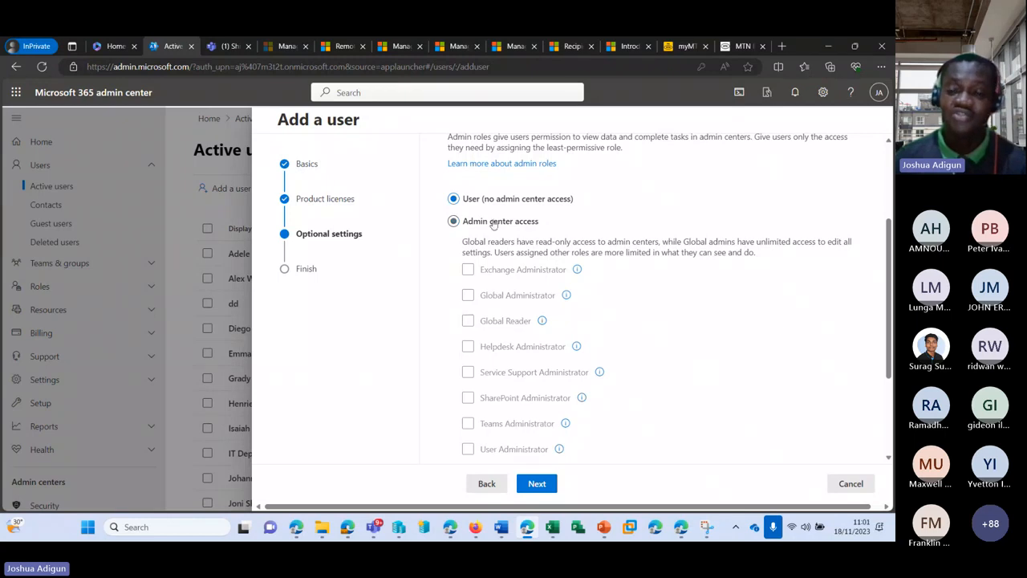
scroll(676, 312, "down", 2)
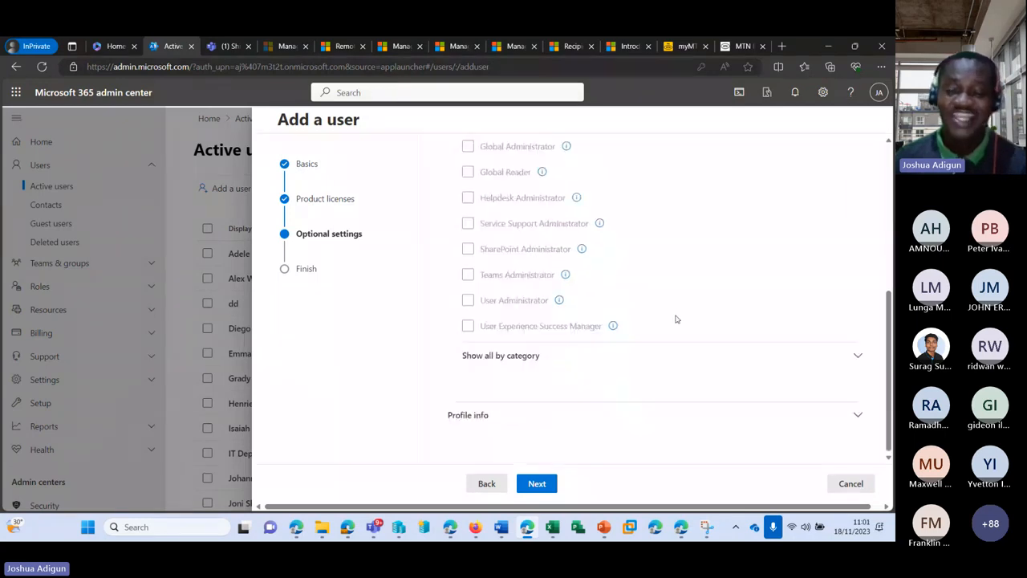
left_click(857, 416)
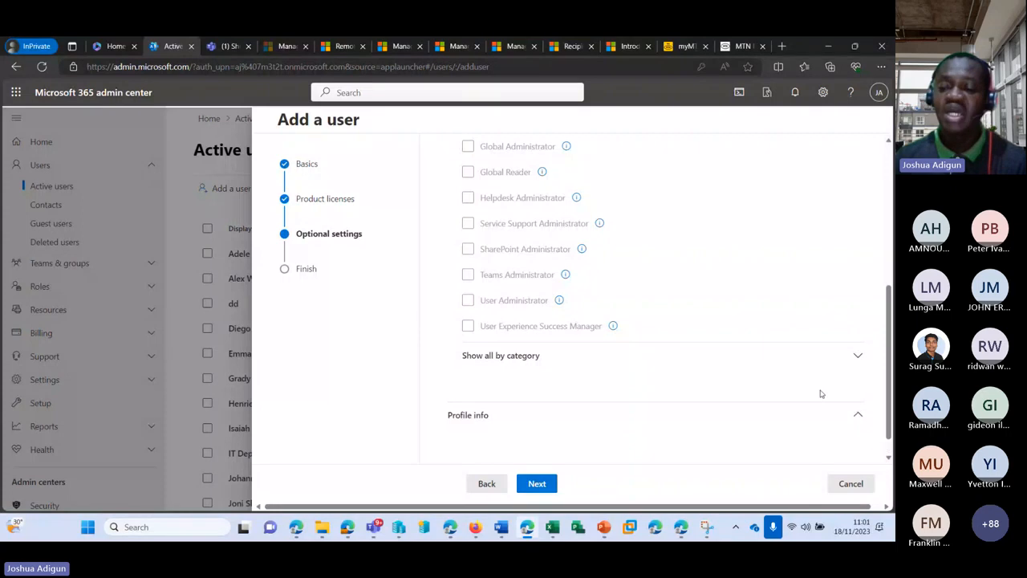
scroll(631, 339, "down", 4)
scroll(635, 337, "up", 1)
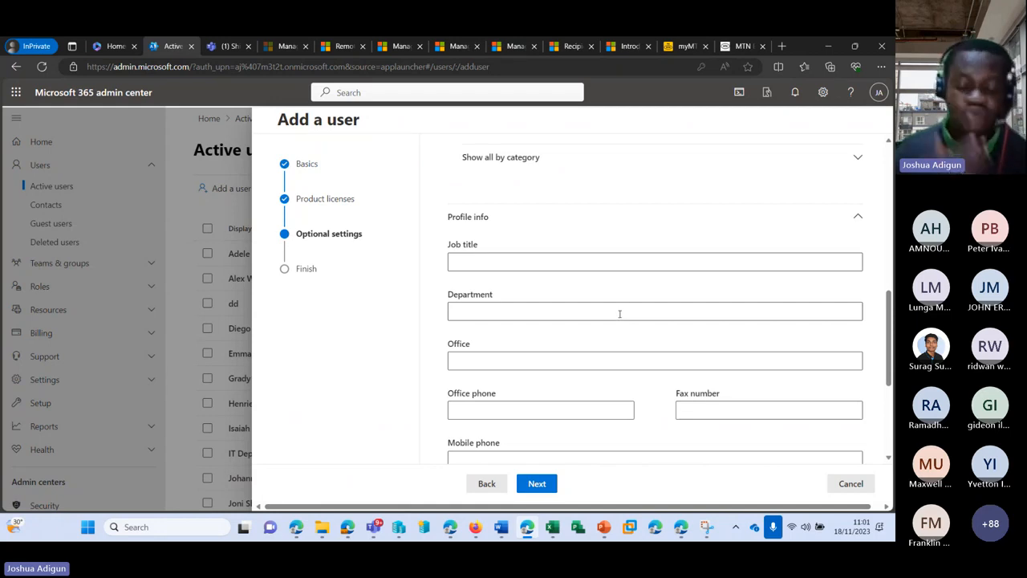
Enter job title Principal consultant, department Recruitment and country Australia, then go to review
left_click(578, 264)
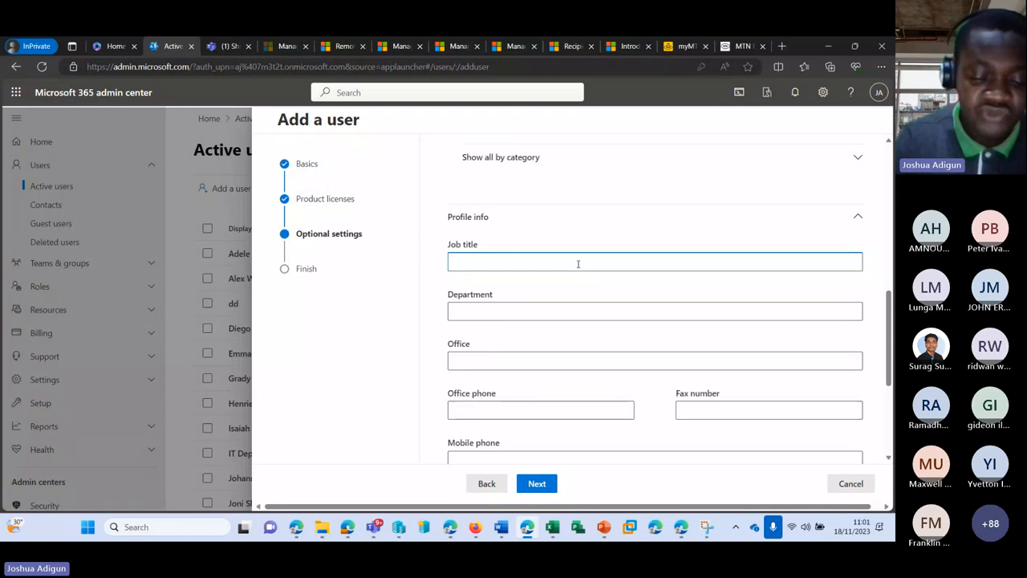
type("Princip")
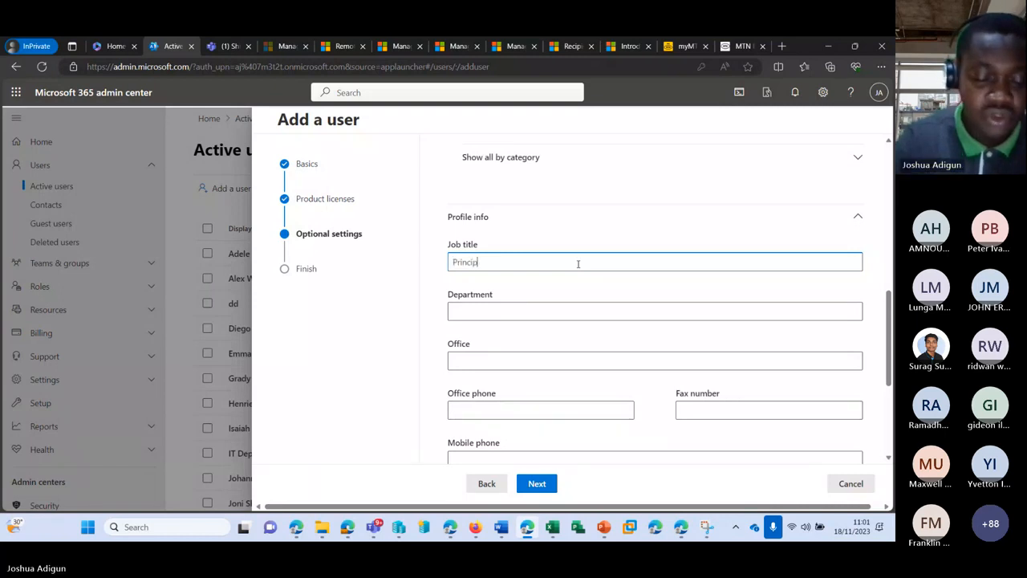
type("al consultant")
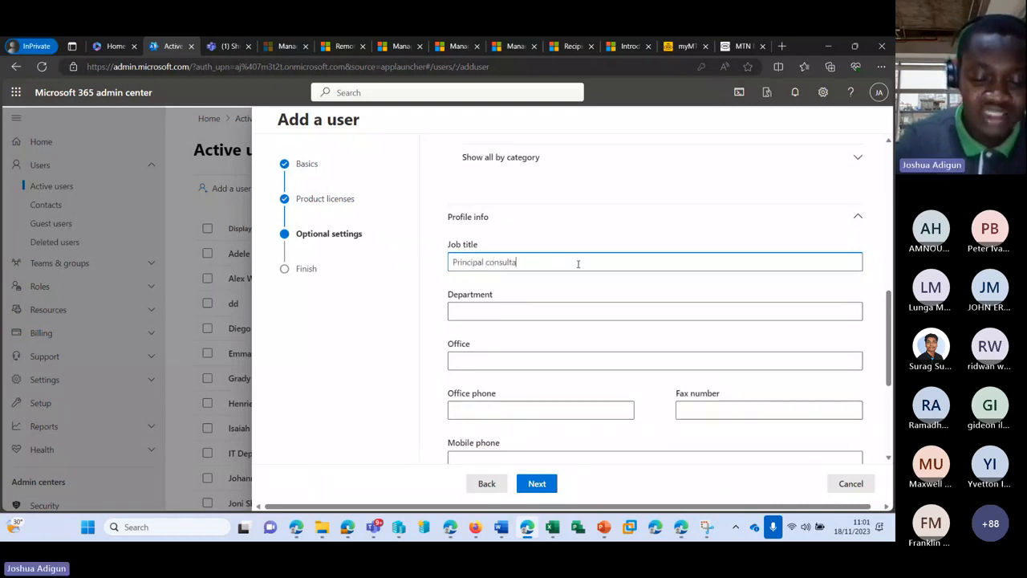
left_click(576, 309)
type("Rec")
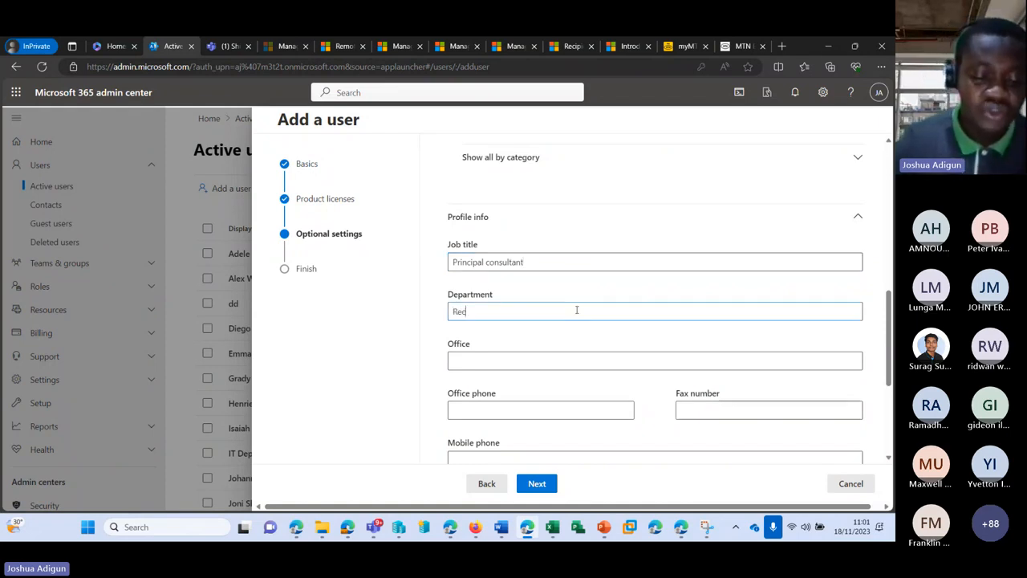
type("ruitment")
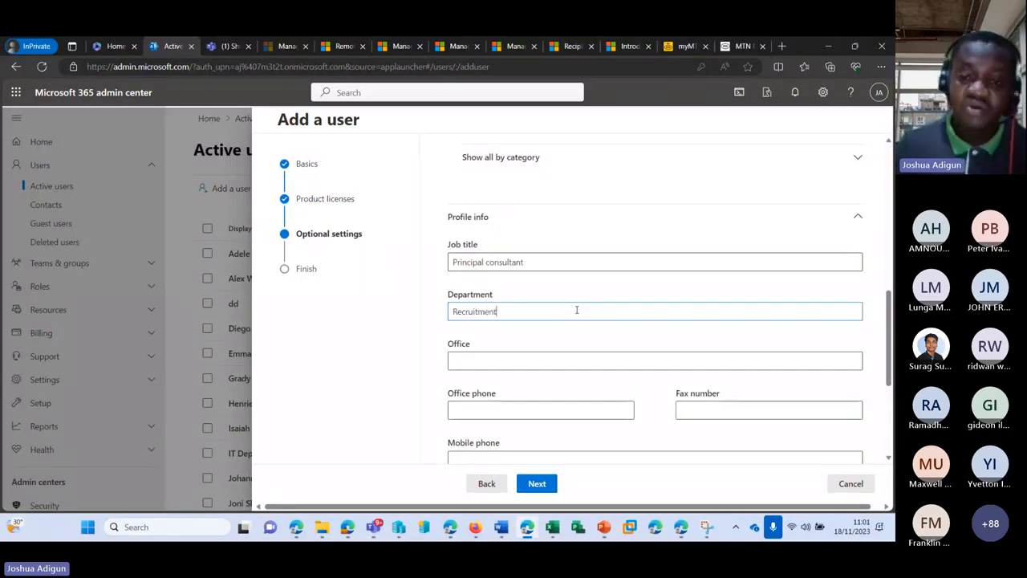
key("Tab")
scroll(546, 321, "down", 3)
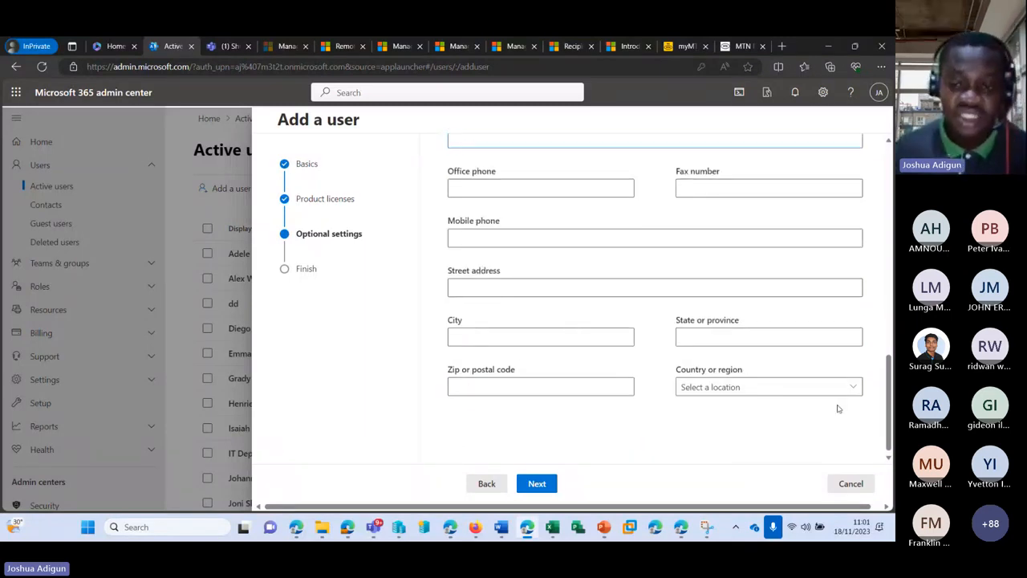
left_click(846, 388)
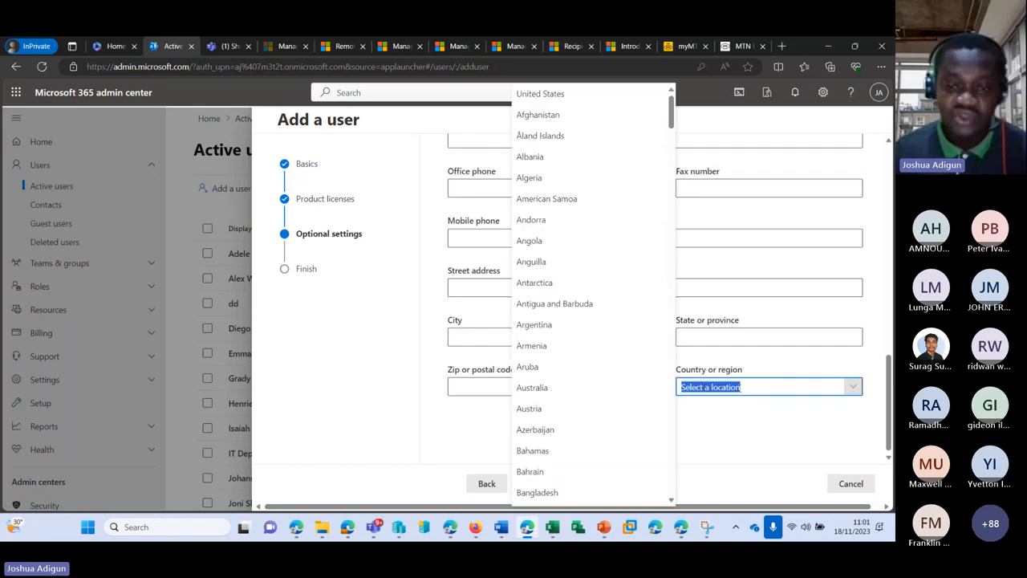
left_click(598, 386)
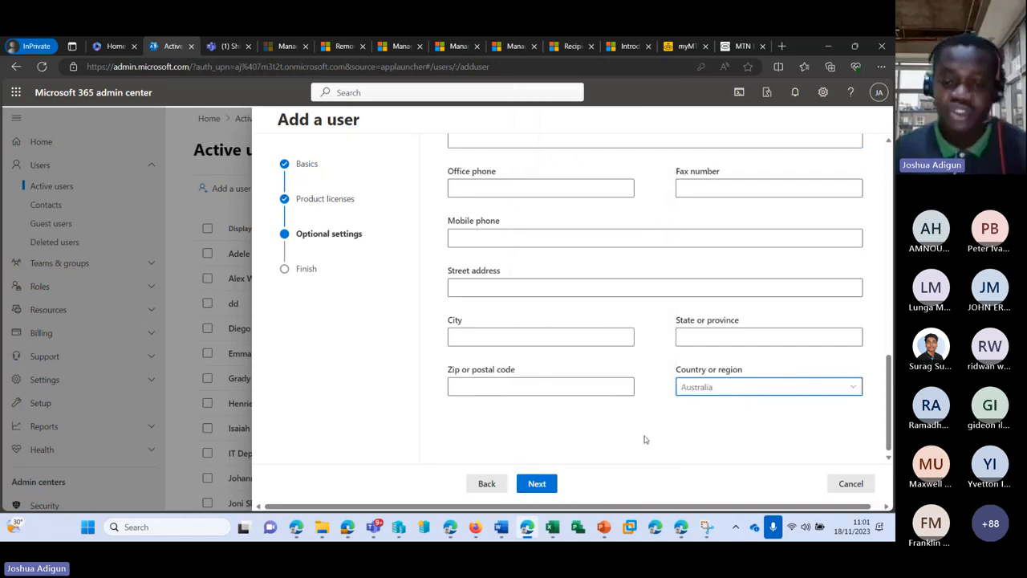
left_click(536, 483)
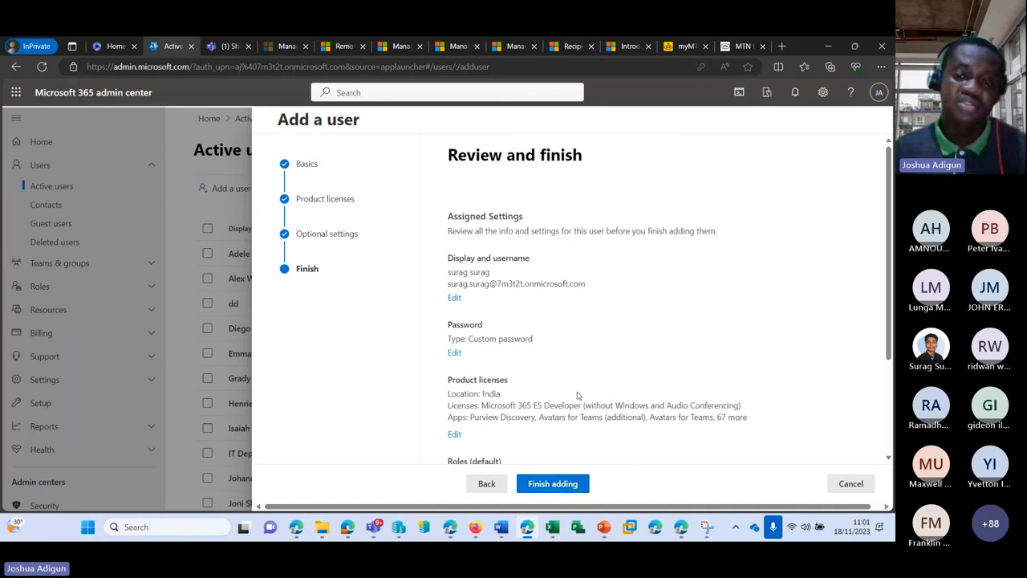
Review the new user's settings and finish adding the user
scroll(546, 321, "down", 1)
scroll(464, 163, "down", 1)
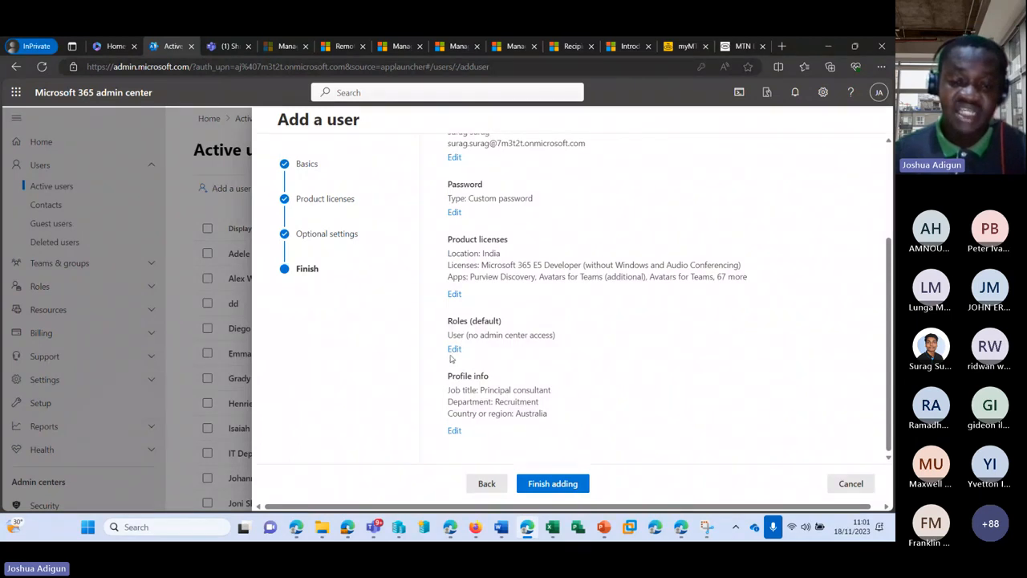
scroll(451, 353, "up", 2)
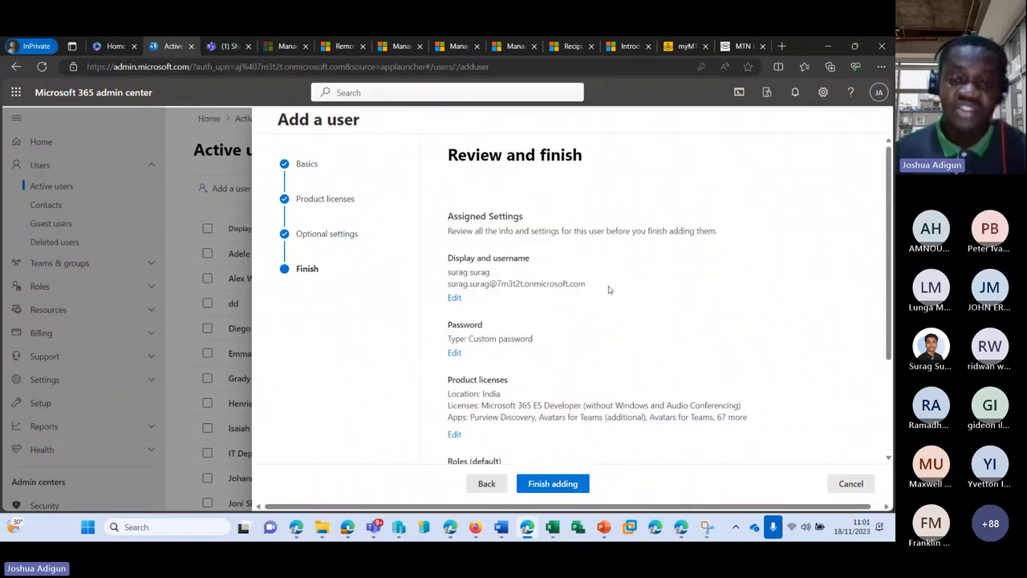
scroll(522, 309, "down", 2)
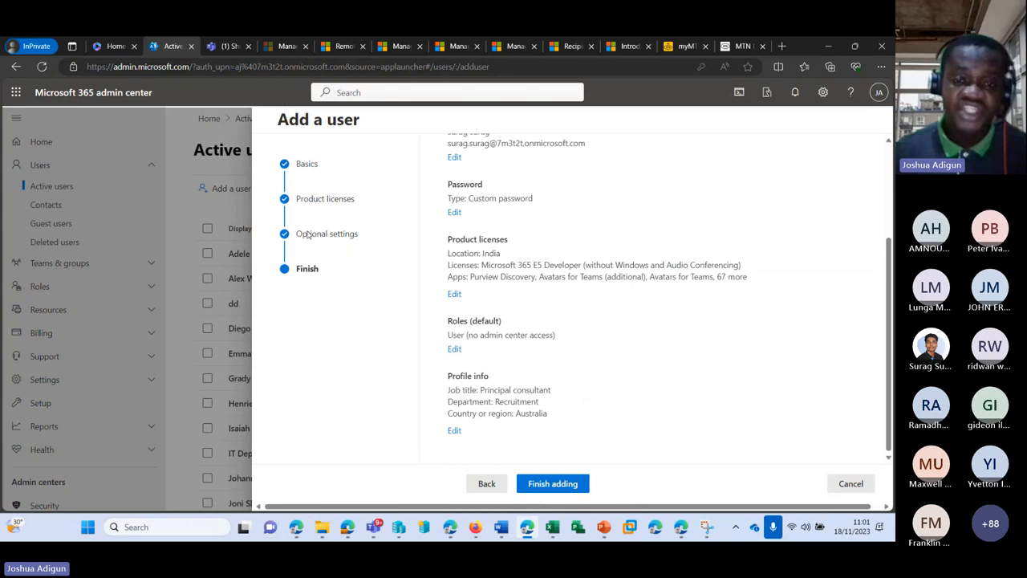
left_click(545, 484)
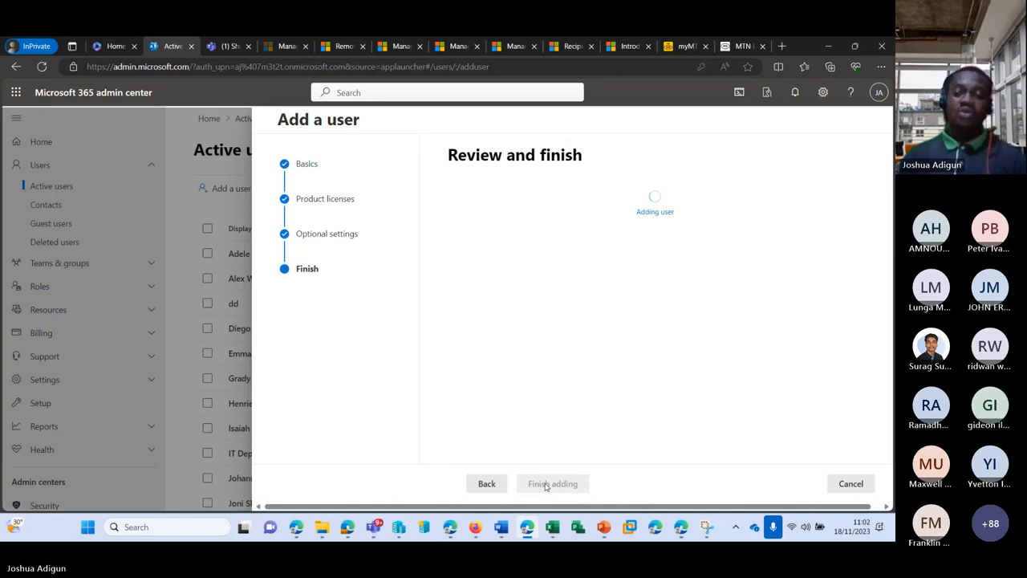
Close the wizard and refresh the Active users list to find the new user
scroll(586, 336, "down", 4)
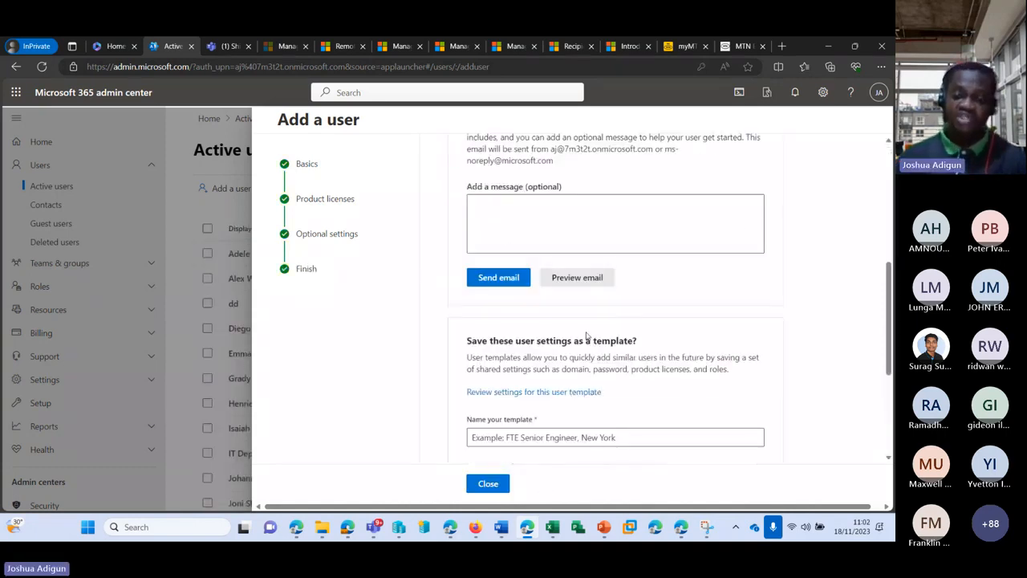
scroll(586, 337, "down", 3)
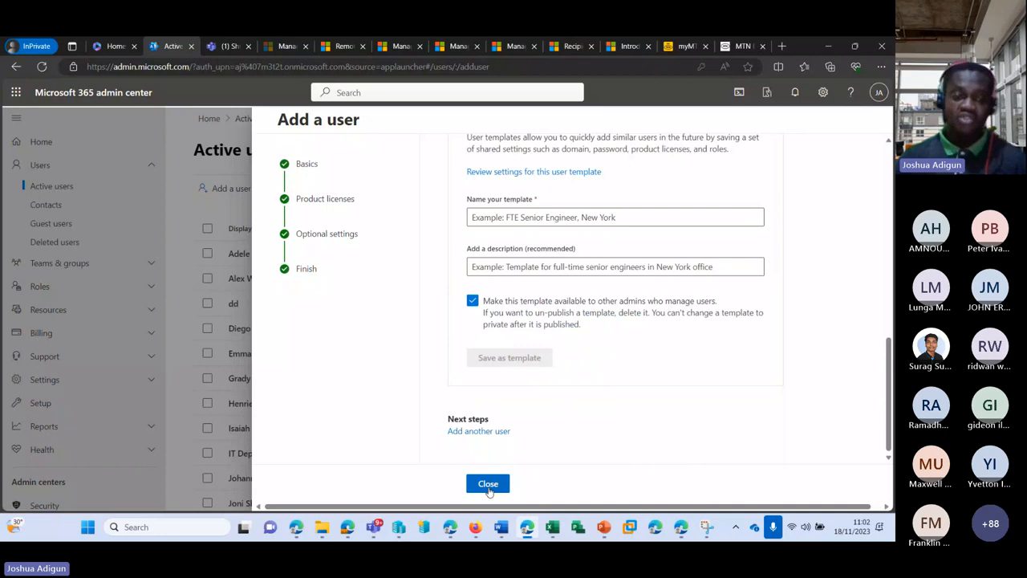
left_click(488, 484)
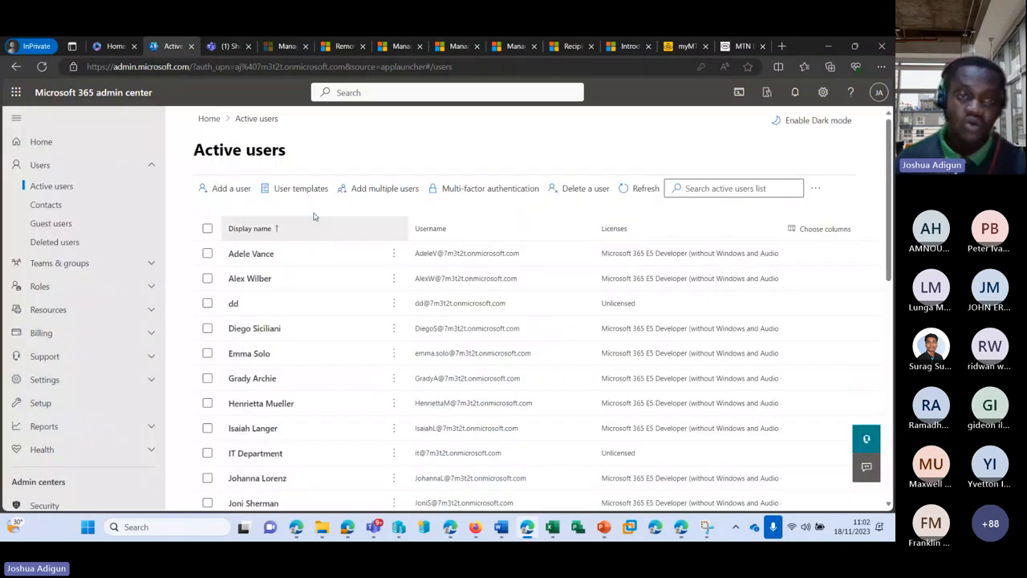
left_click(644, 188)
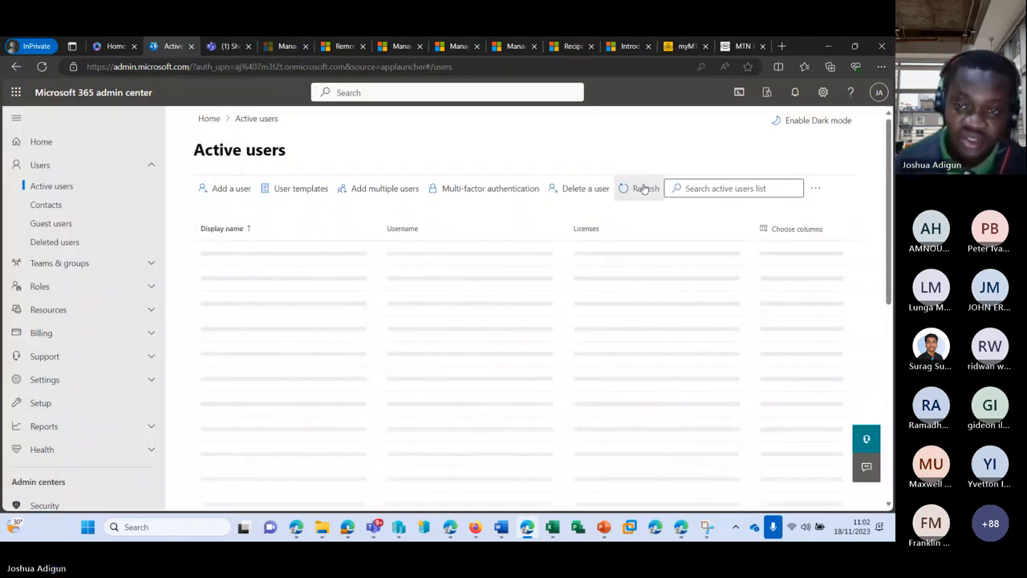
scroll(355, 335, "down", 10)
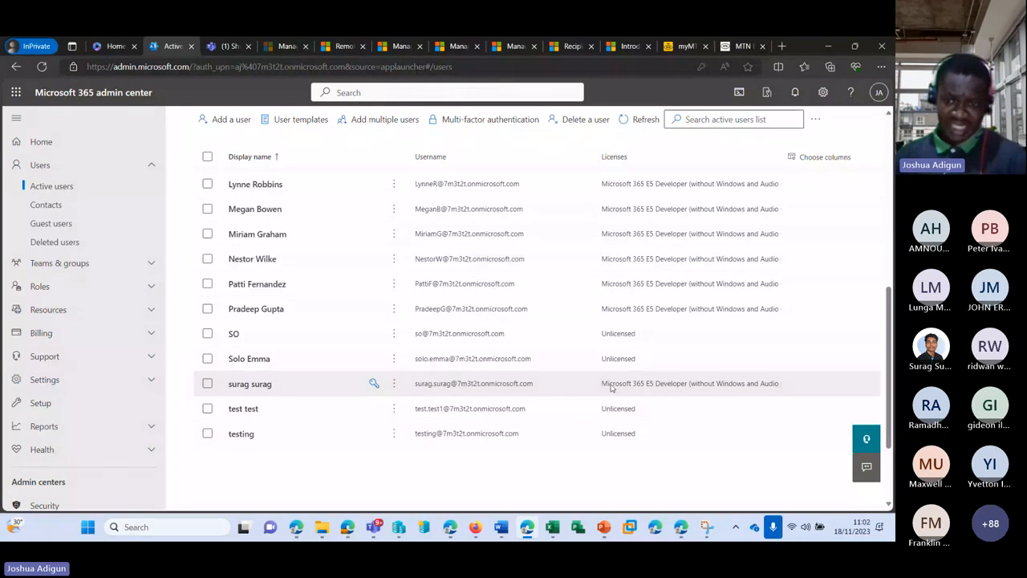
scroll(648, 328, "up", 10)
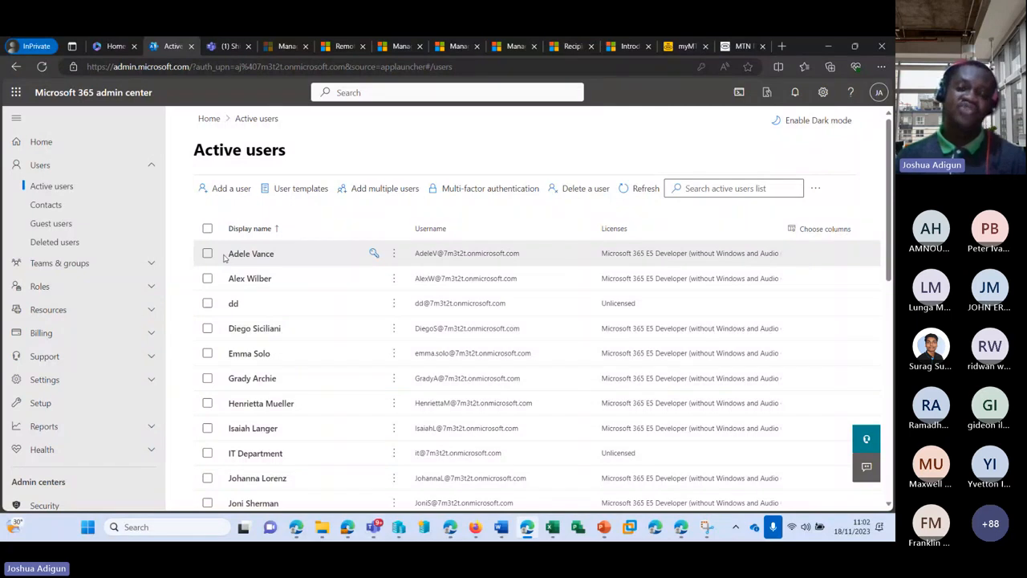
Look through the existing user templates, then return to Active users
left_click(298, 189)
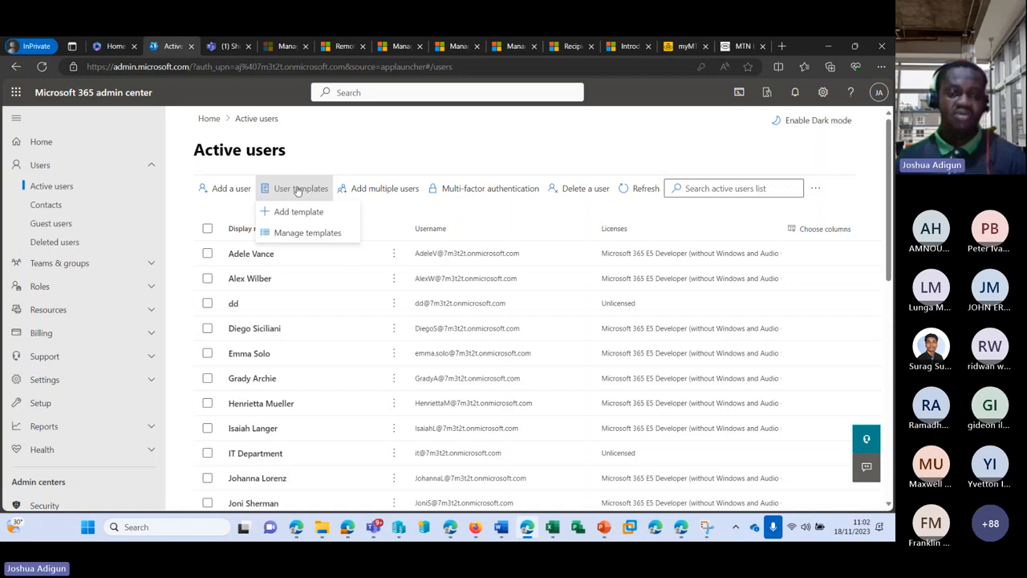
left_click(294, 234)
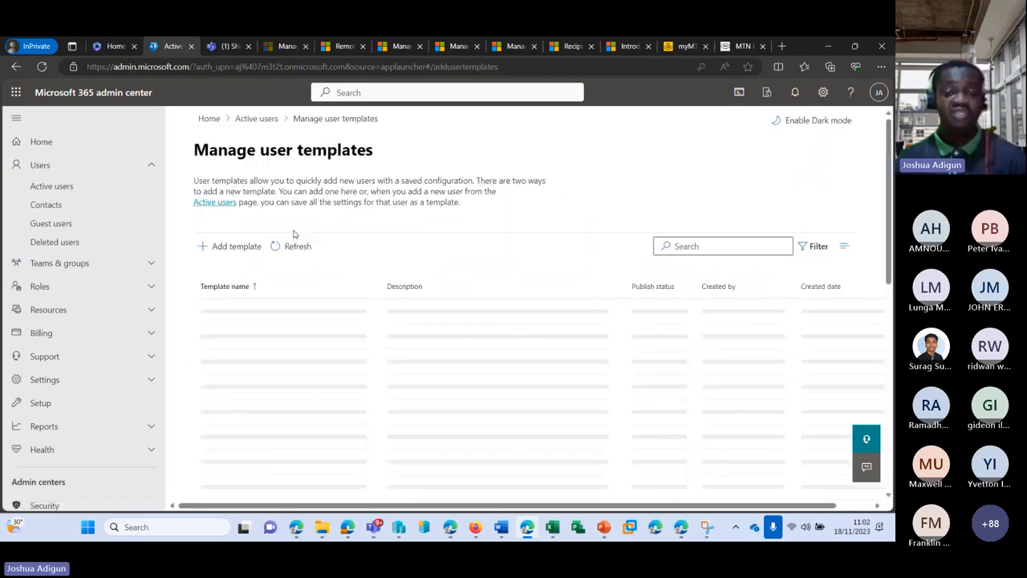
scroll(333, 297, "down", 2)
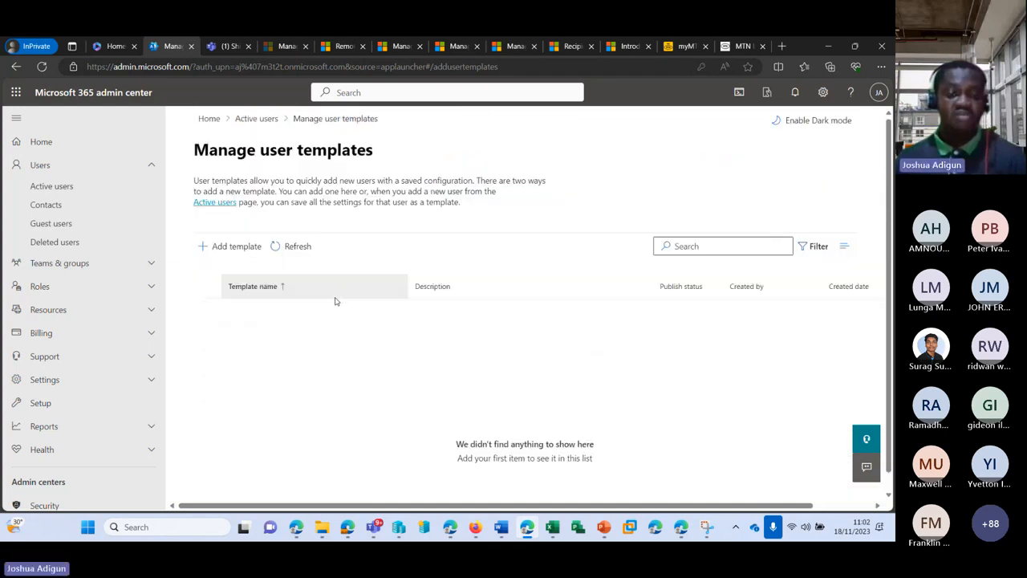
left_click(257, 119)
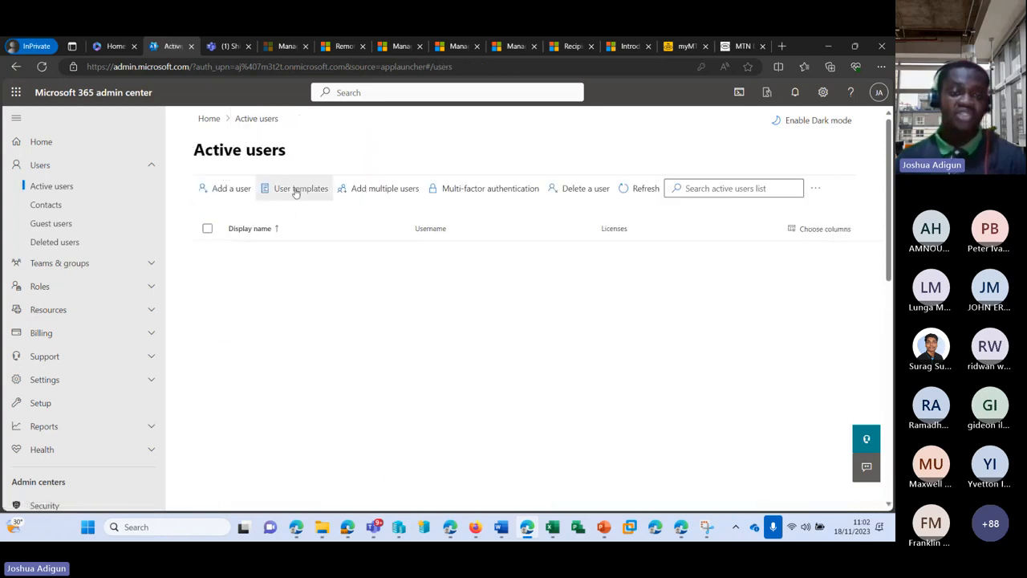
Start a new user template named Community, described 'Community members', with publishing kept on
left_click(295, 196)
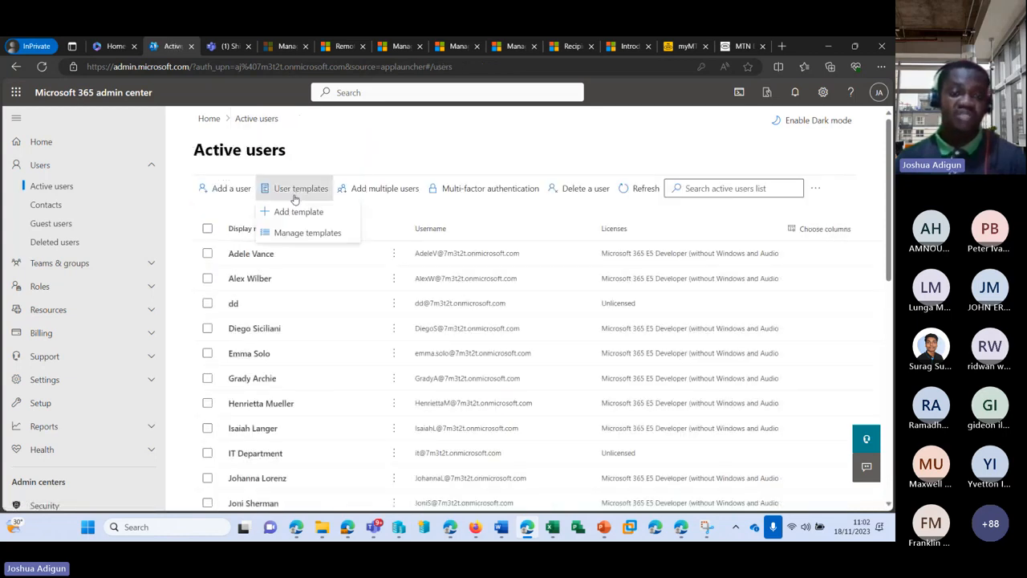
left_click(315, 211)
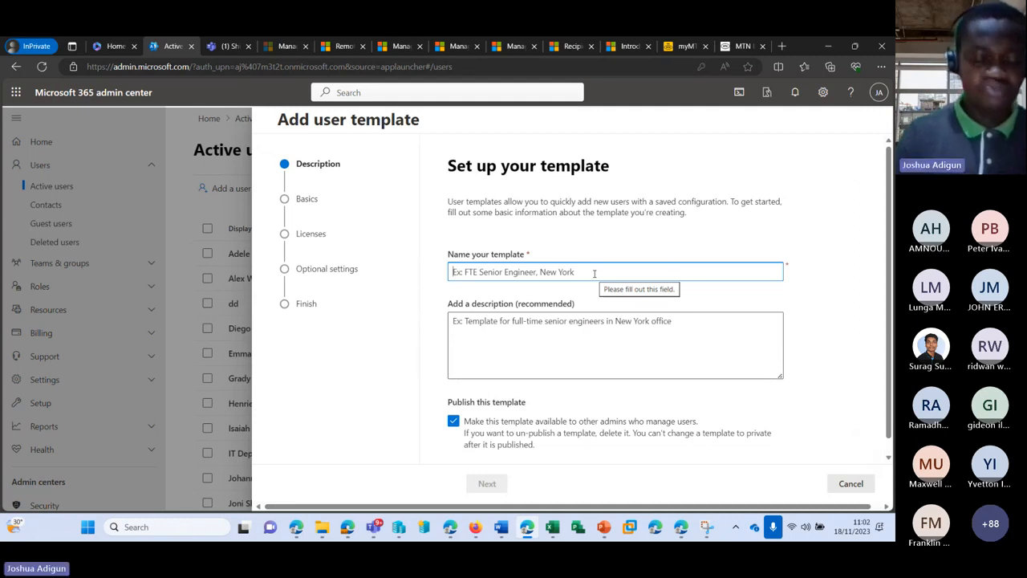
type("Commun")
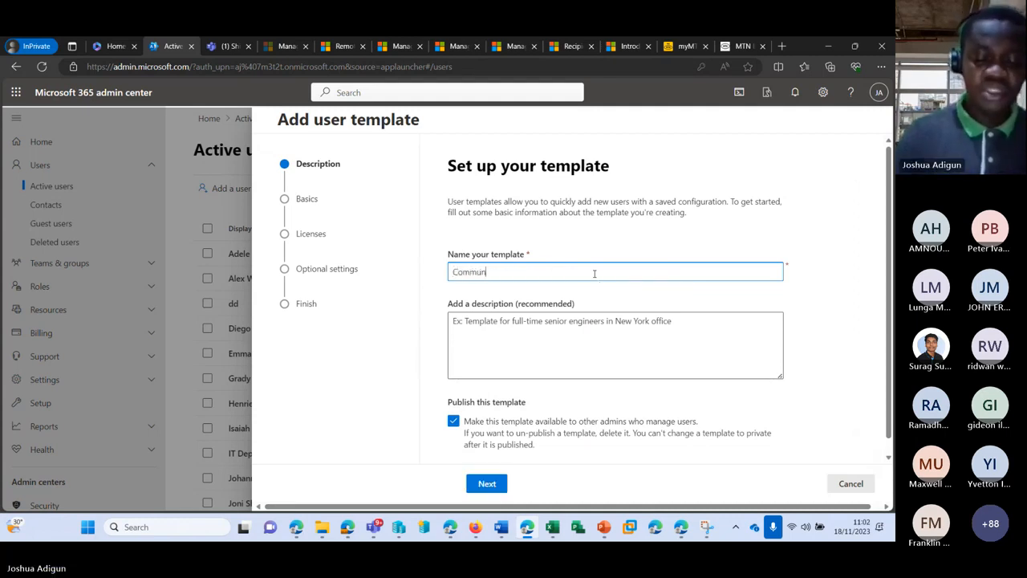
type("ity")
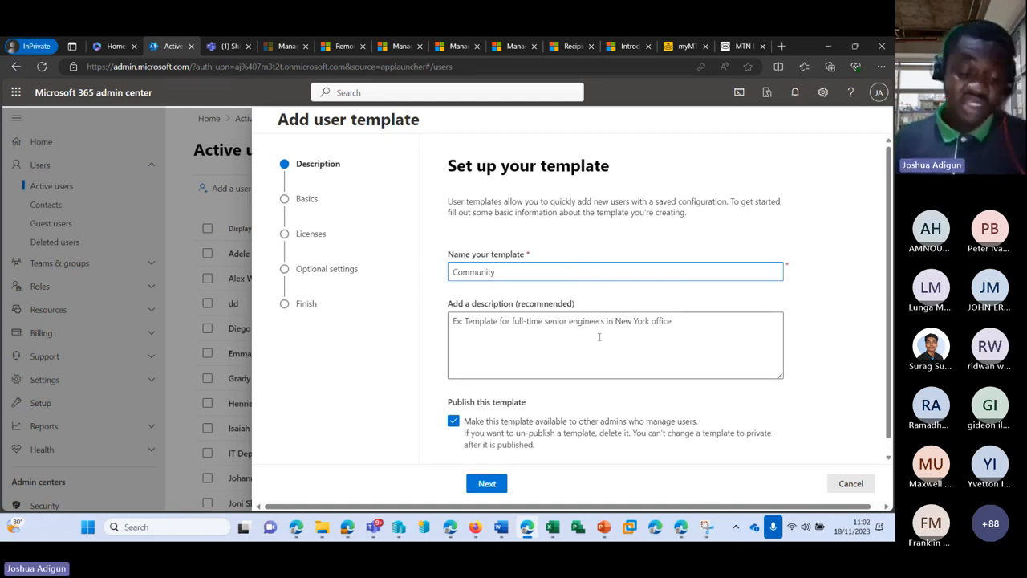
key("ctrl+a")
key("ctrl+c")
left_click(585, 370)
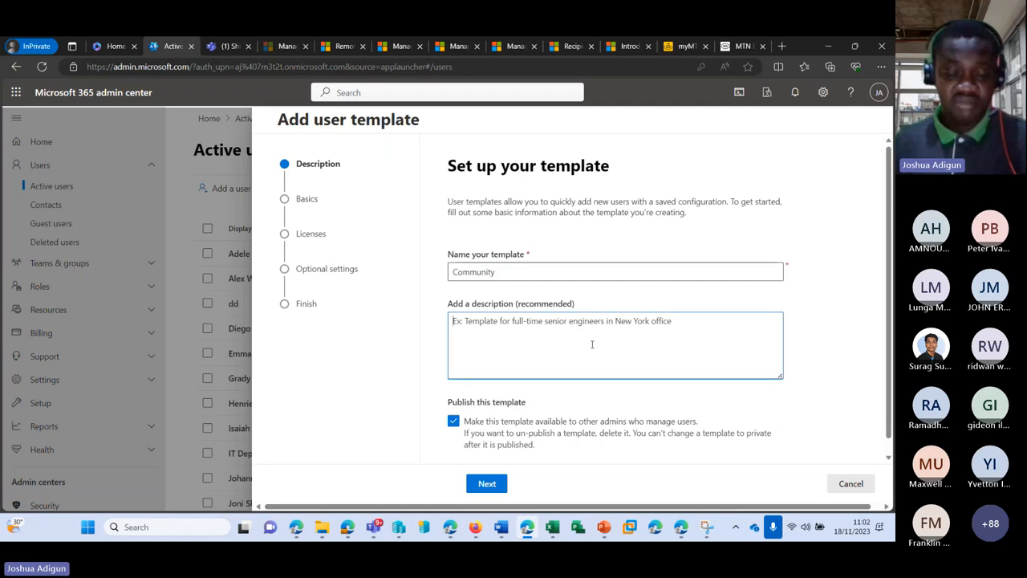
key("ctrl+v")
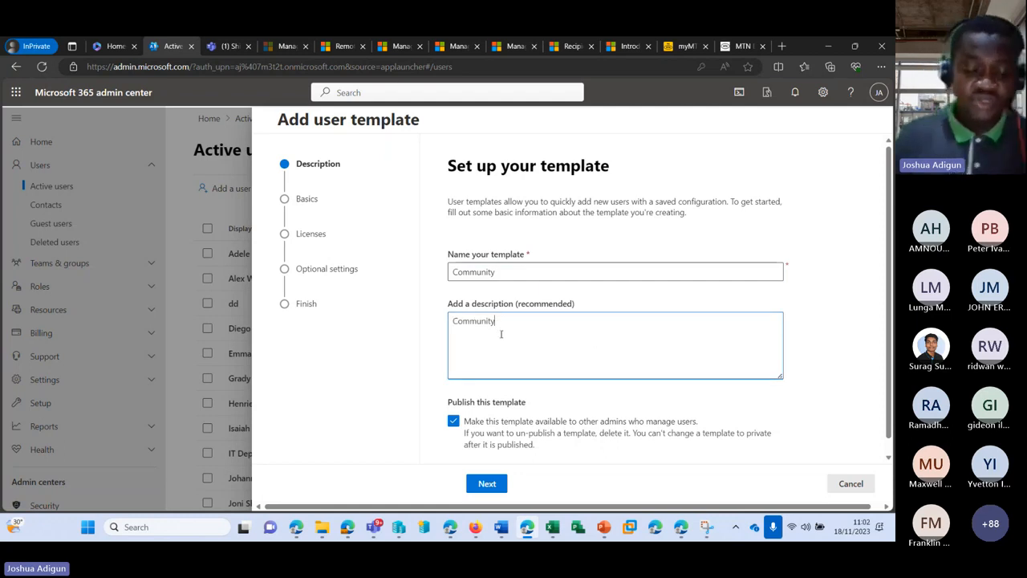
type("membe")
type("rs")
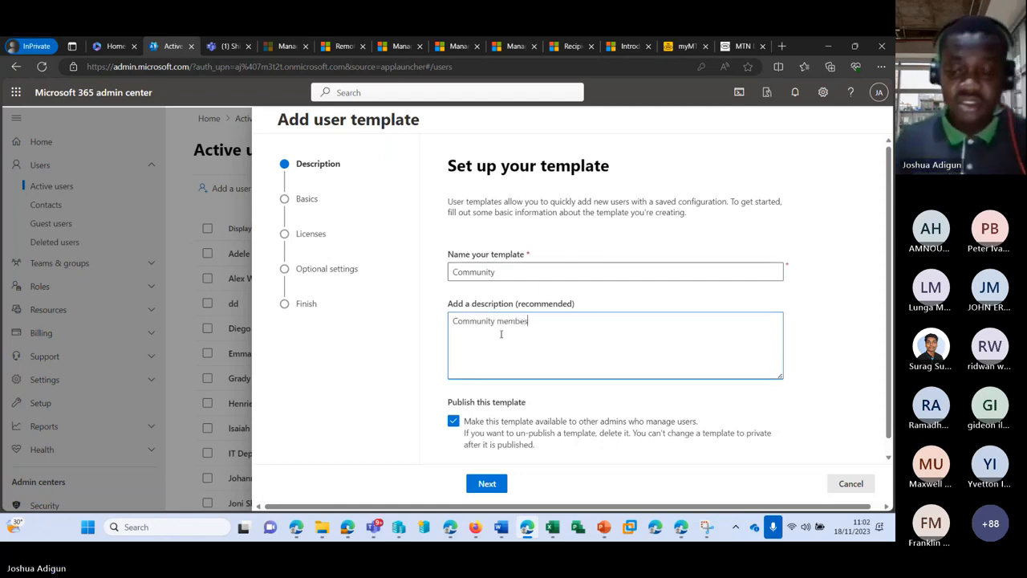
scroll(507, 354, "down", 1)
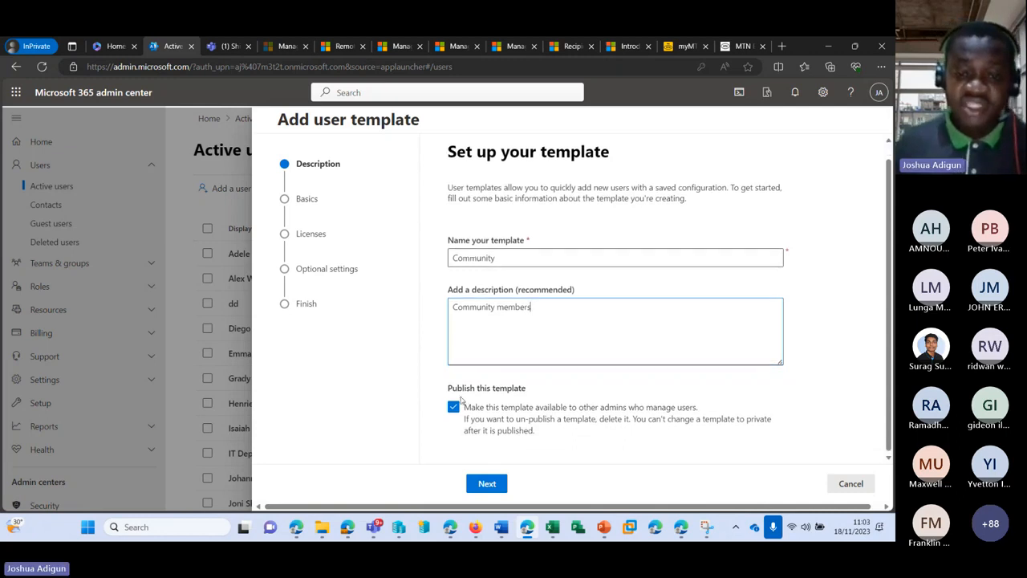
left_click(454, 408)
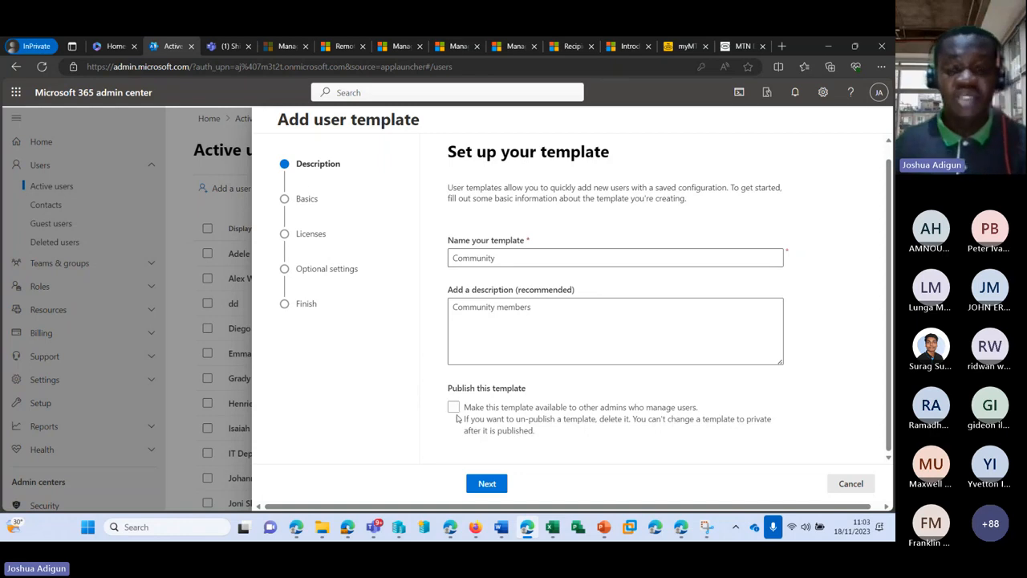
left_click(453, 408)
Keep the 7m3t2t.onmicrosoft.com domain on Basics and advance to licences
left_click(486, 484)
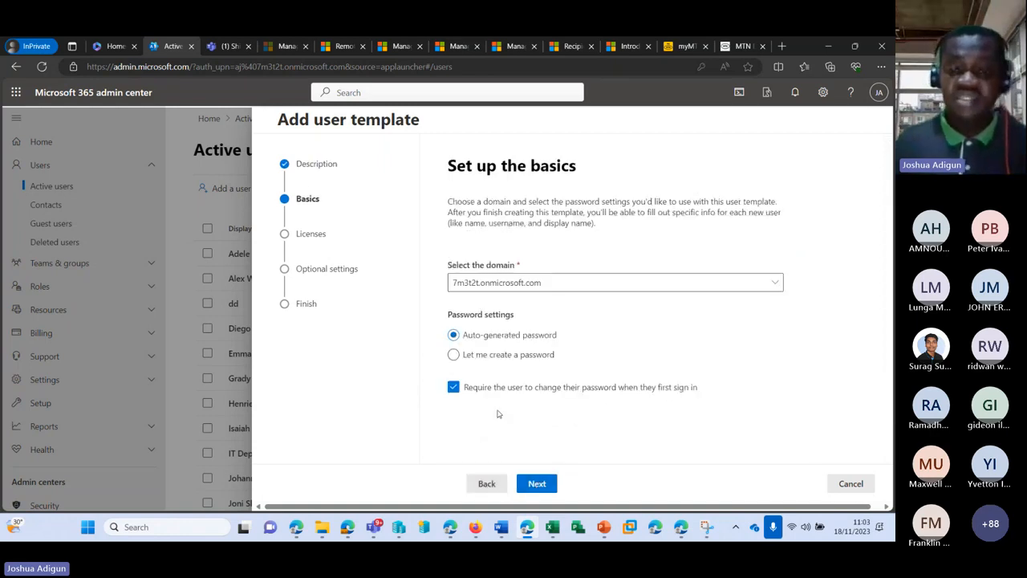
left_click(507, 285)
left_click(506, 286)
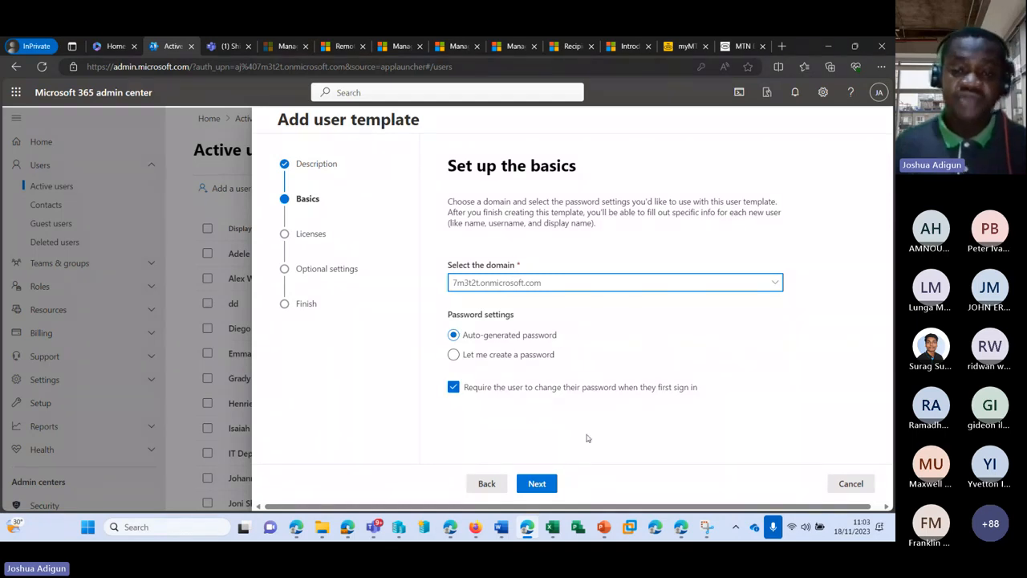
left_click(535, 483)
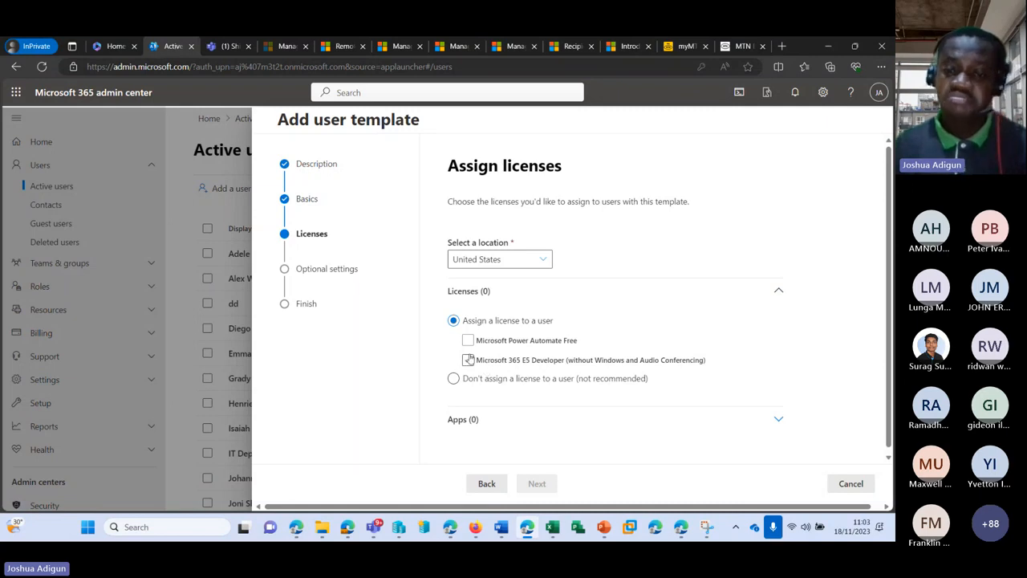
Assign the Microsoft 365 E5 Developer licence to the Community template
left_click(468, 359)
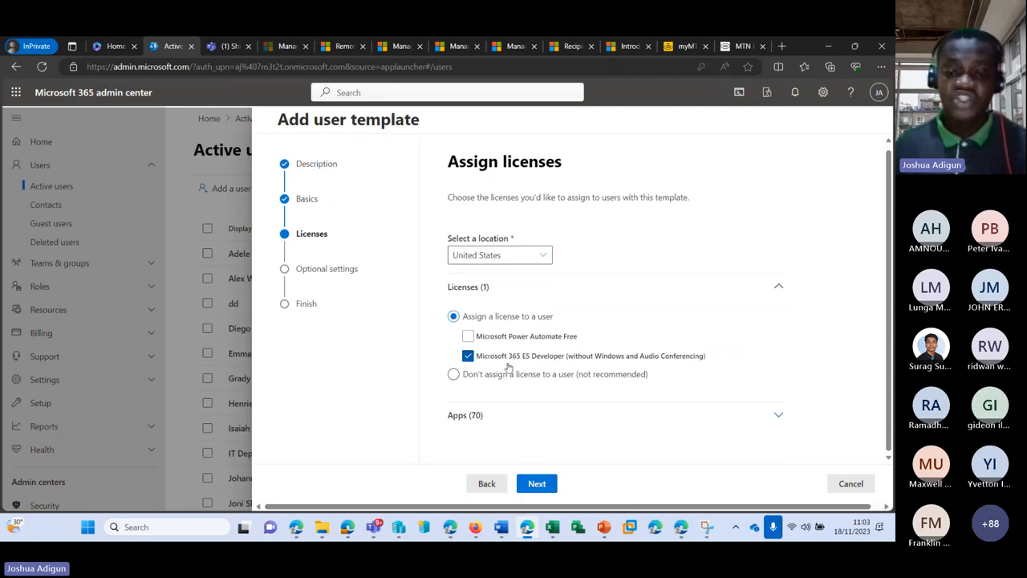
left_click(538, 484)
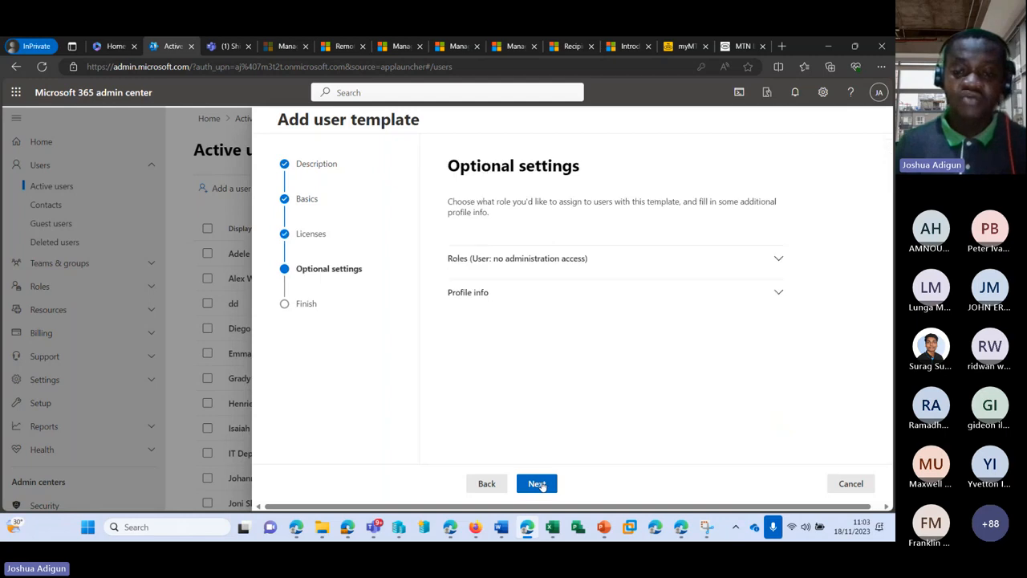
left_click(590, 263)
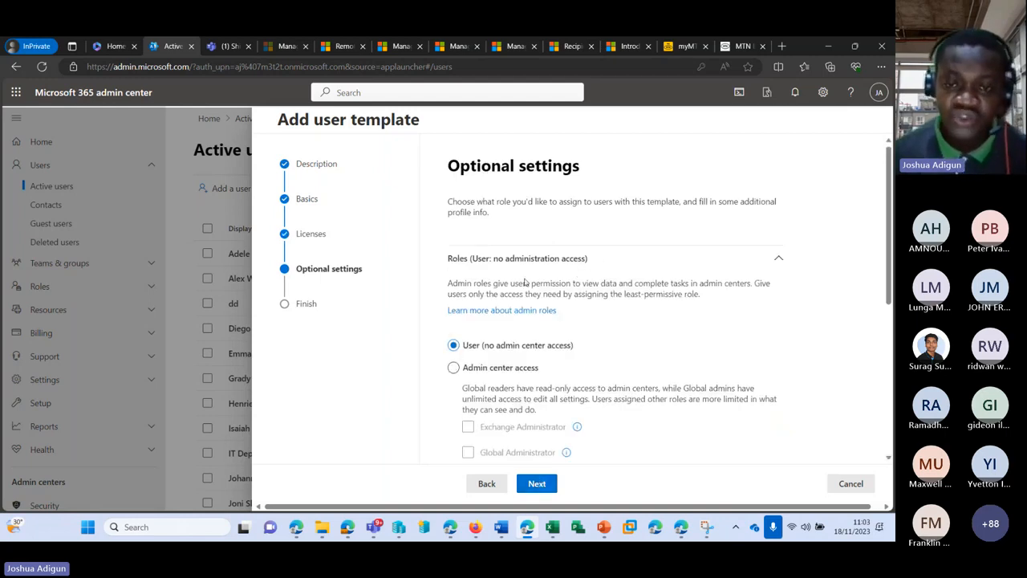
left_click(779, 261)
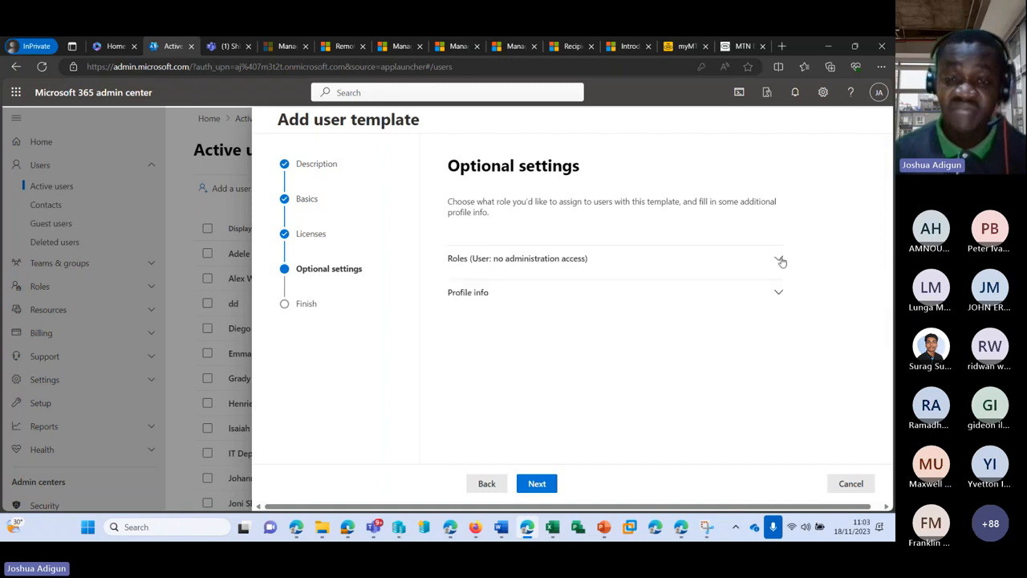
Set the template's job title to Community Members and department to Community Outreach
left_click(551, 292)
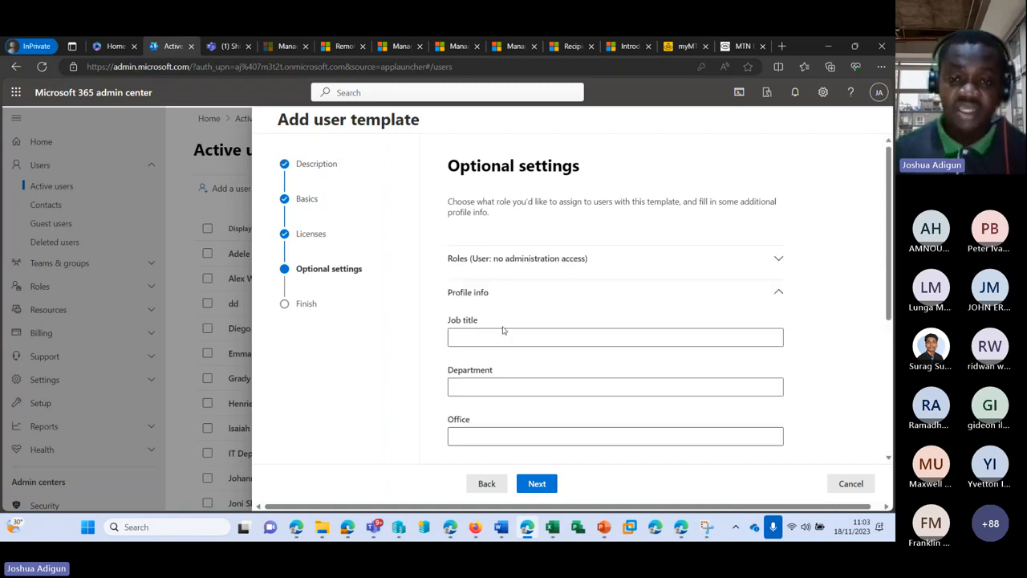
left_click(499, 335)
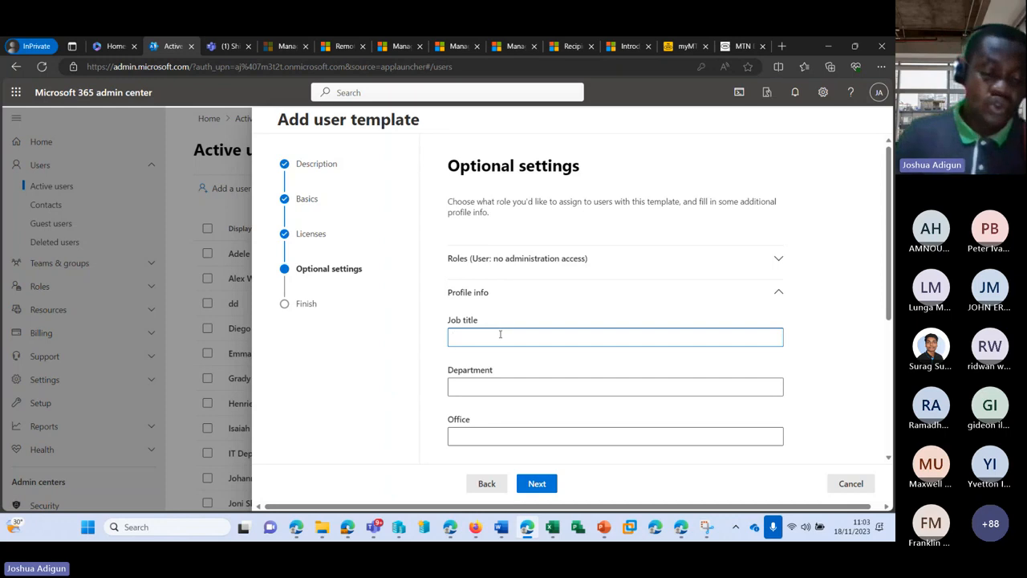
type("Community Members")
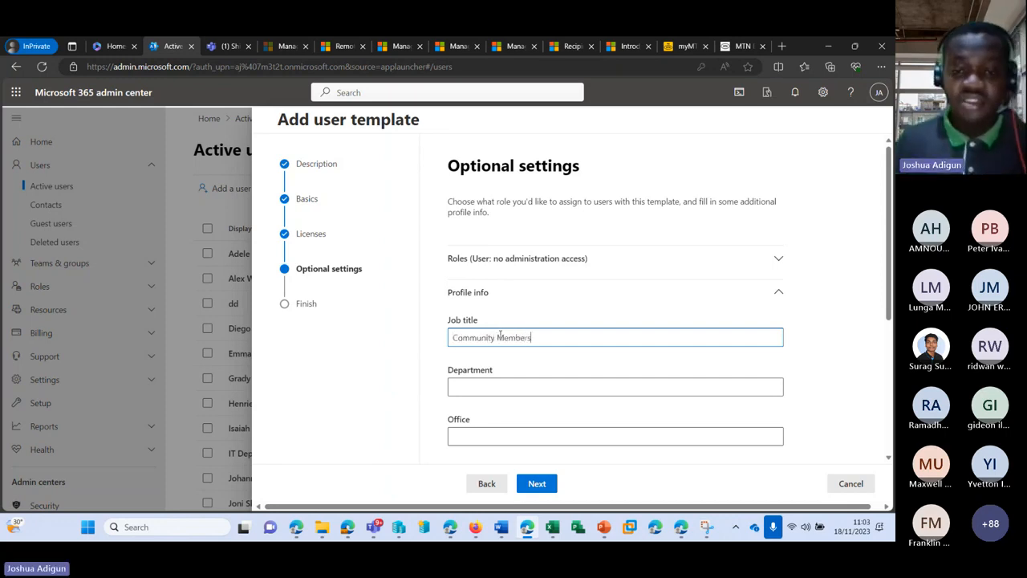
left_click(511, 383)
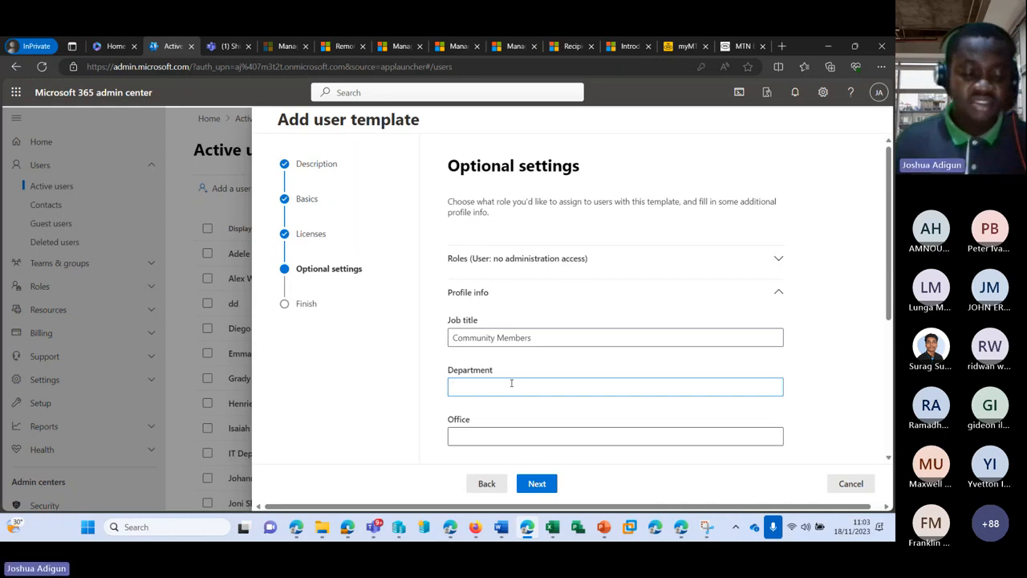
type("Communi")
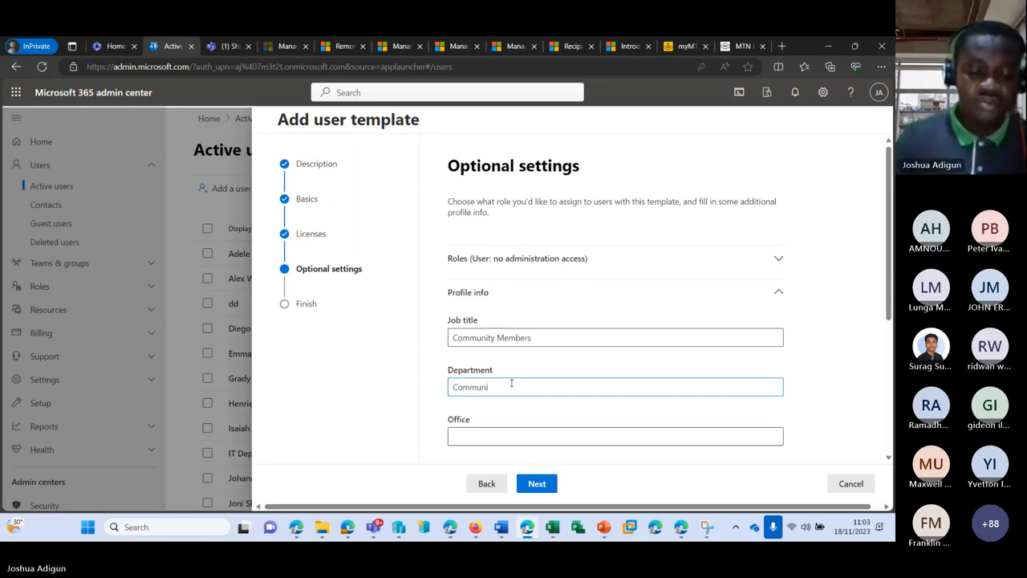
type("ty Outre")
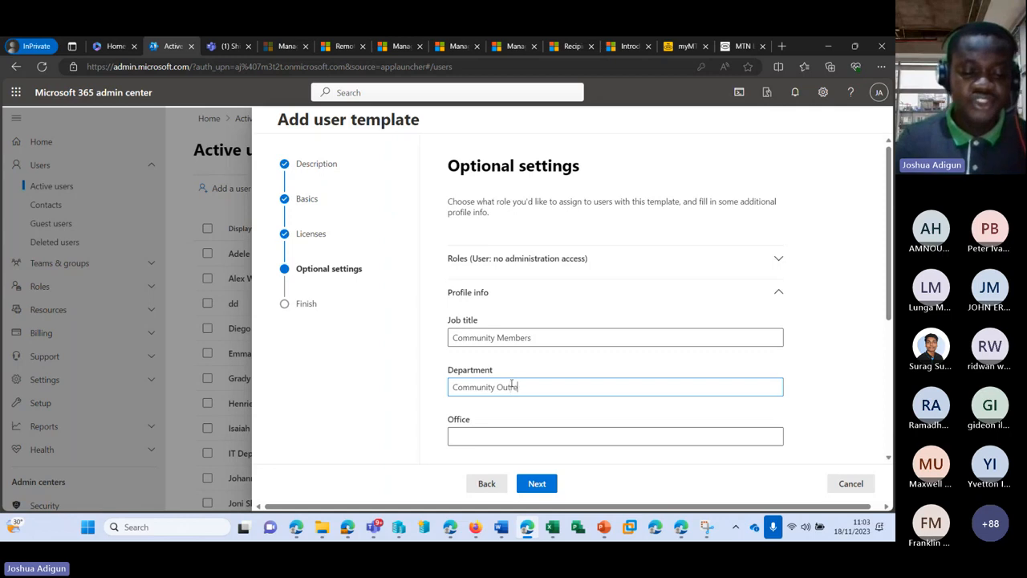
type("ach")
scroll(542, 365, "down", 1)
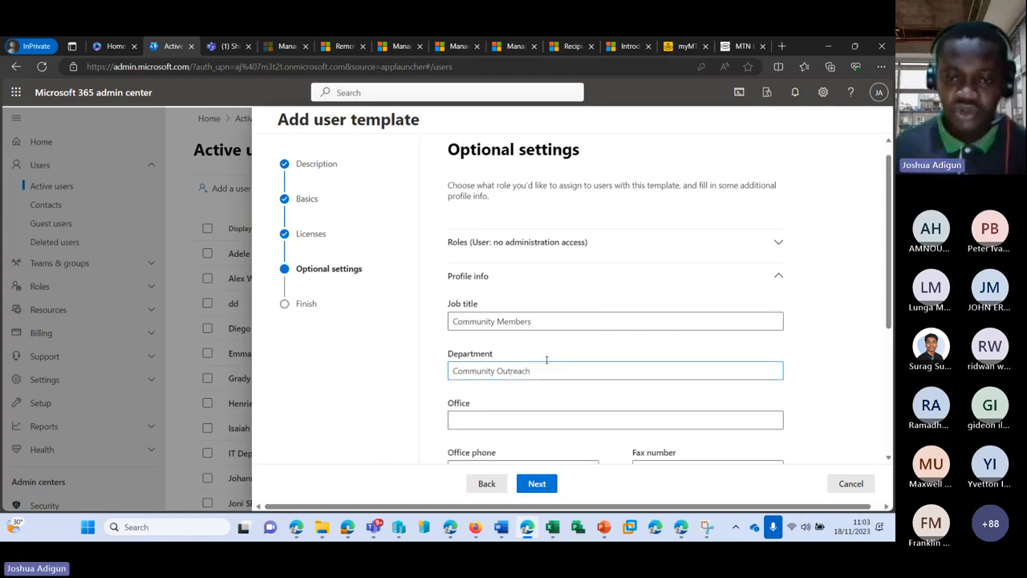
scroll(547, 361, "down", 3)
left_click(537, 483)
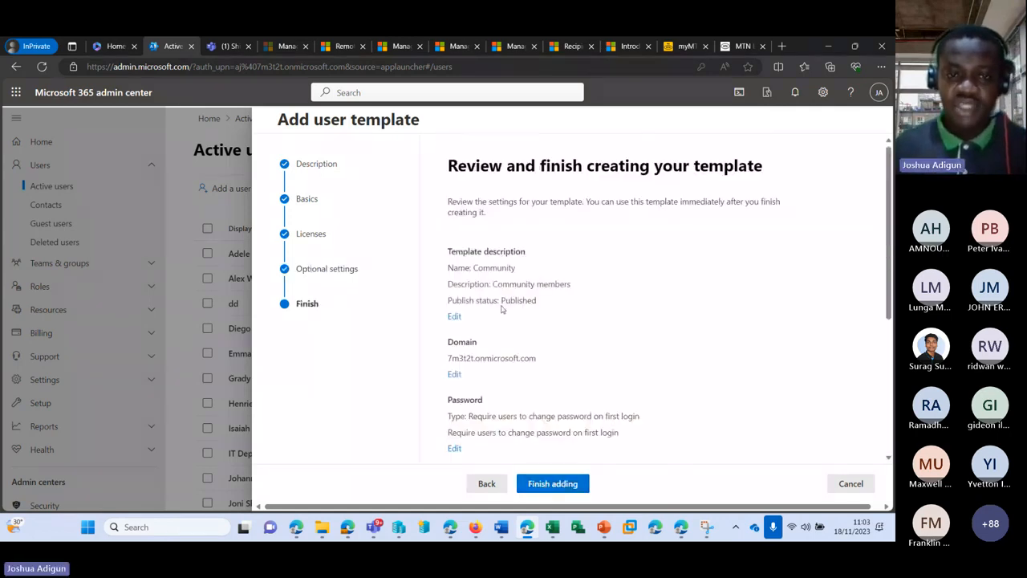
Finish adding the Community template and close the confirmation panel
scroll(502, 309, "down", 3)
left_click(550, 481)
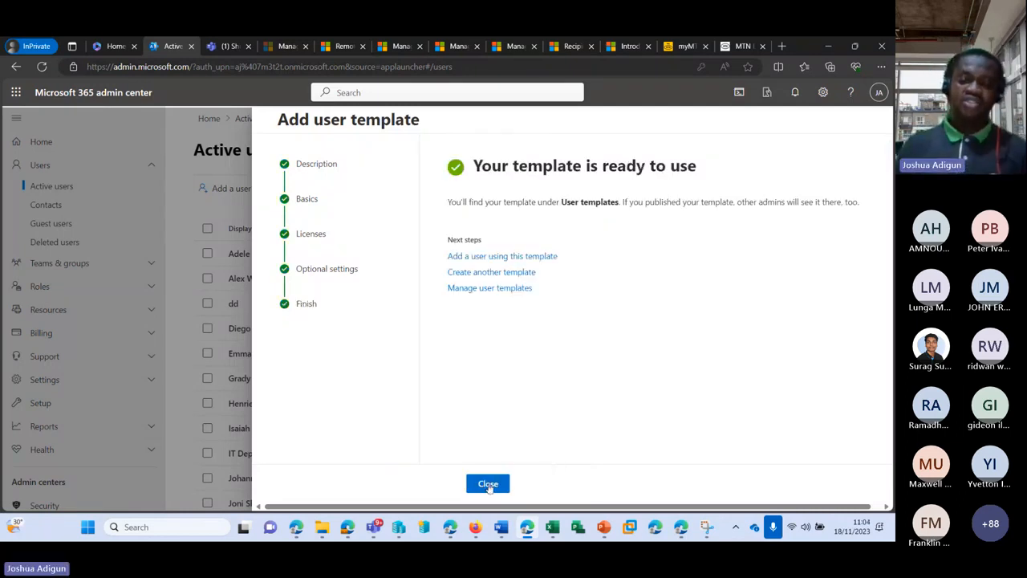
left_click(488, 483)
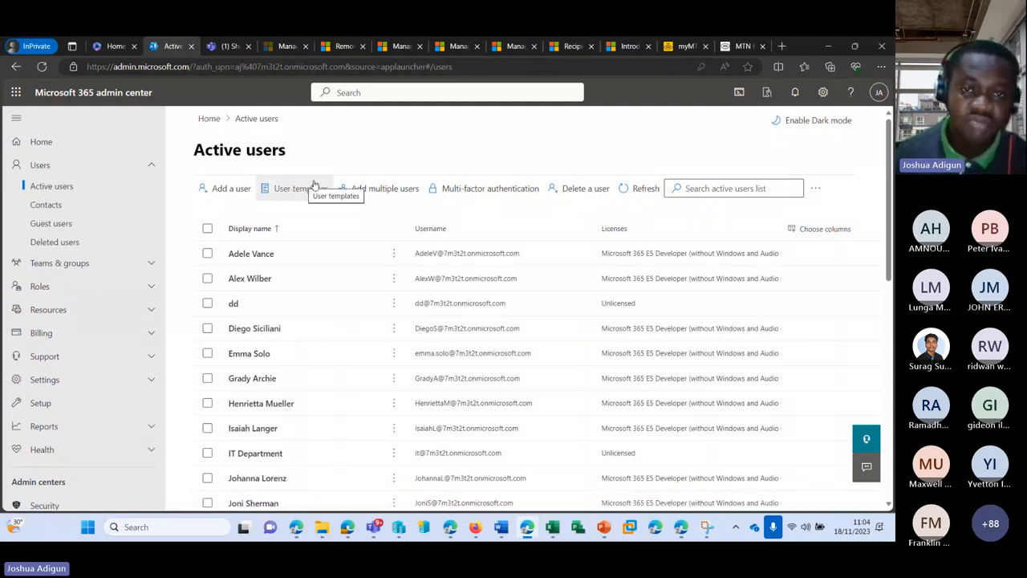
Open the Community template form and enter the new user's first name, last name, display name and username
left_click(286, 193)
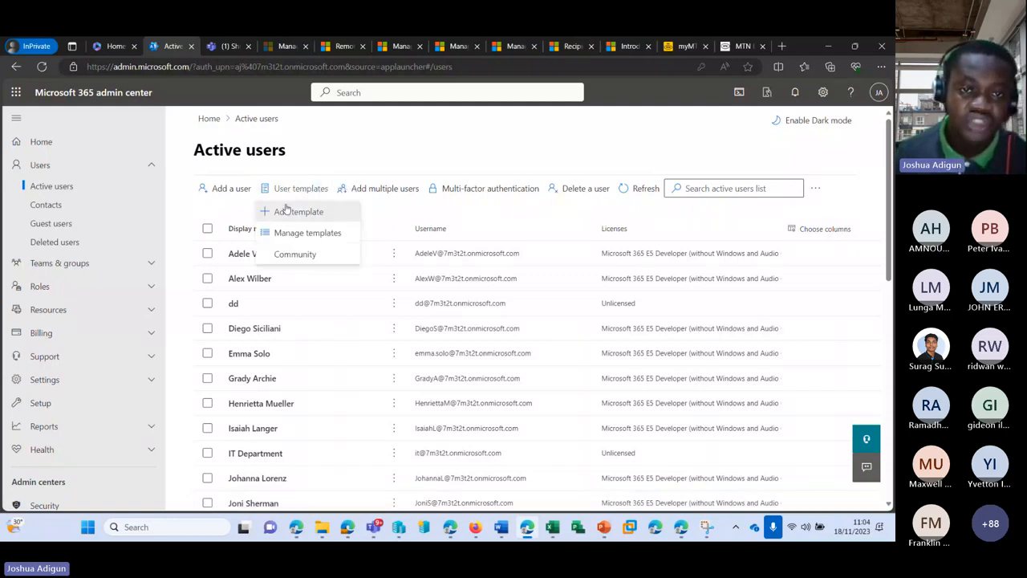
left_click(307, 255)
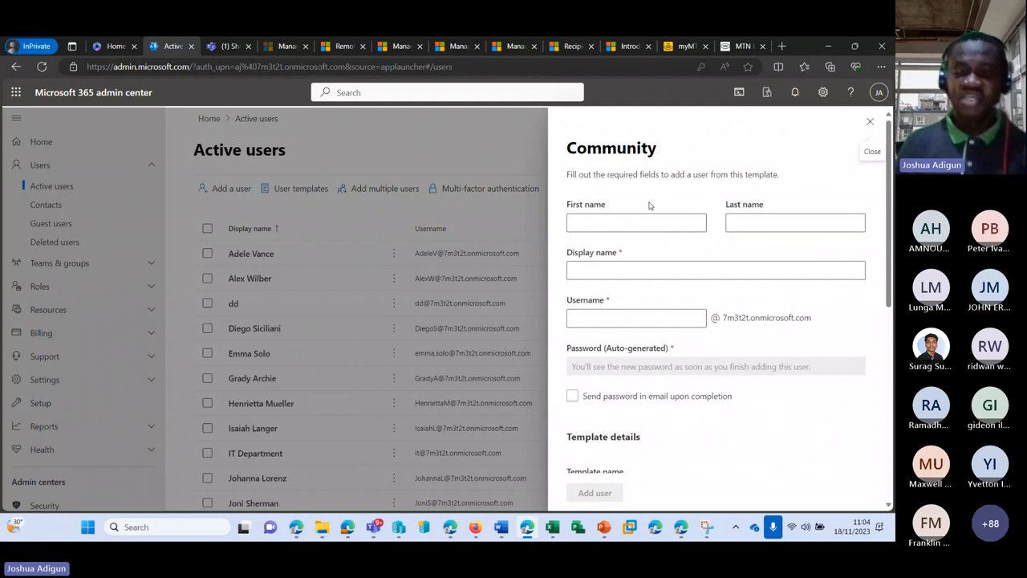
left_click(697, 223)
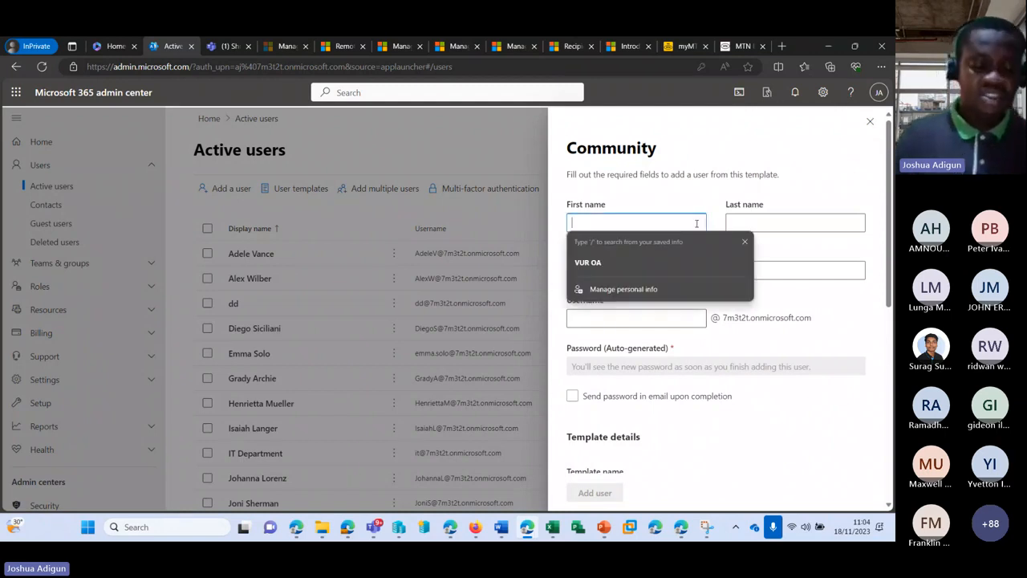
type("SU")
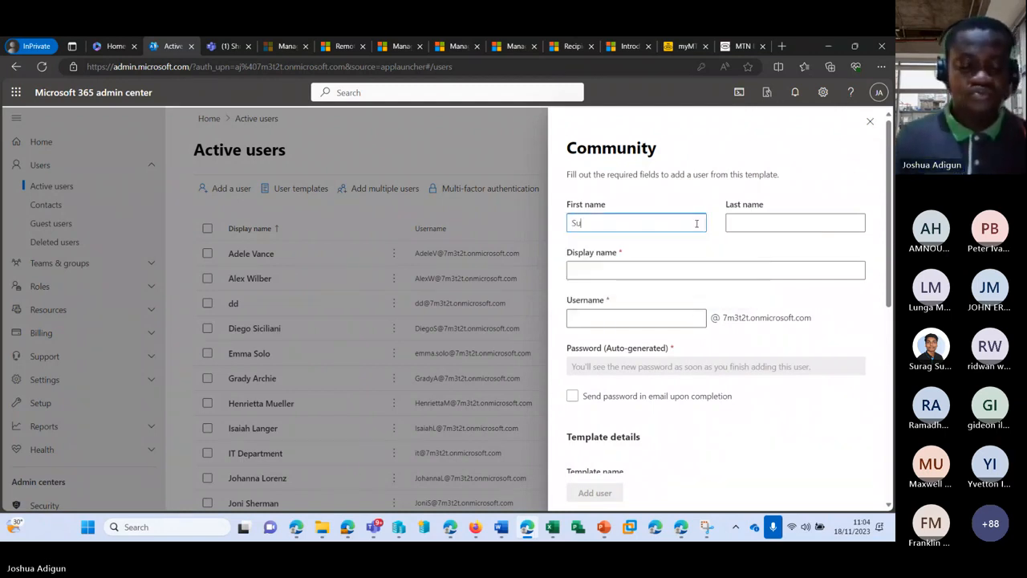
key("Tab")
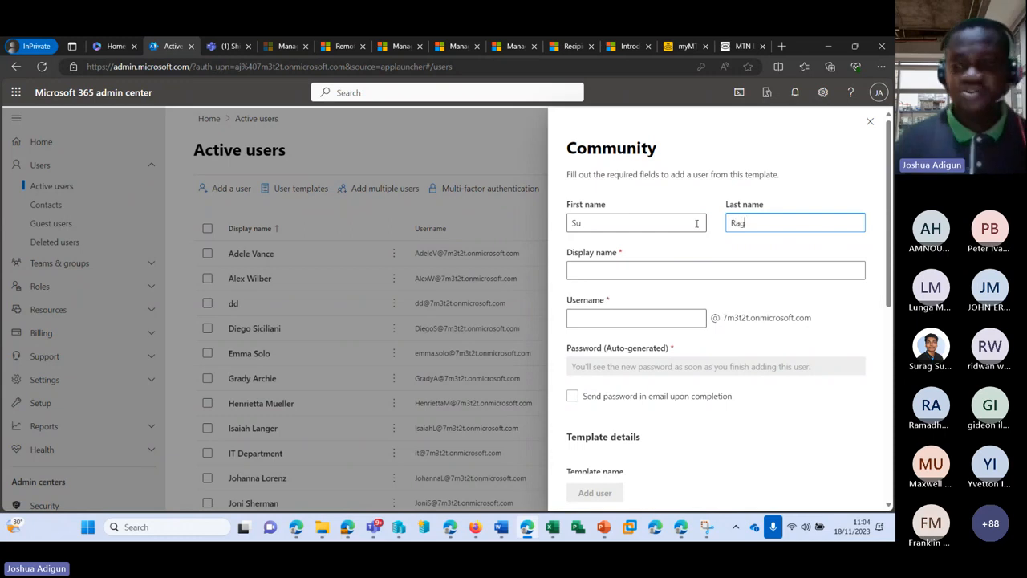
type("Rag")
key("BackSpace")
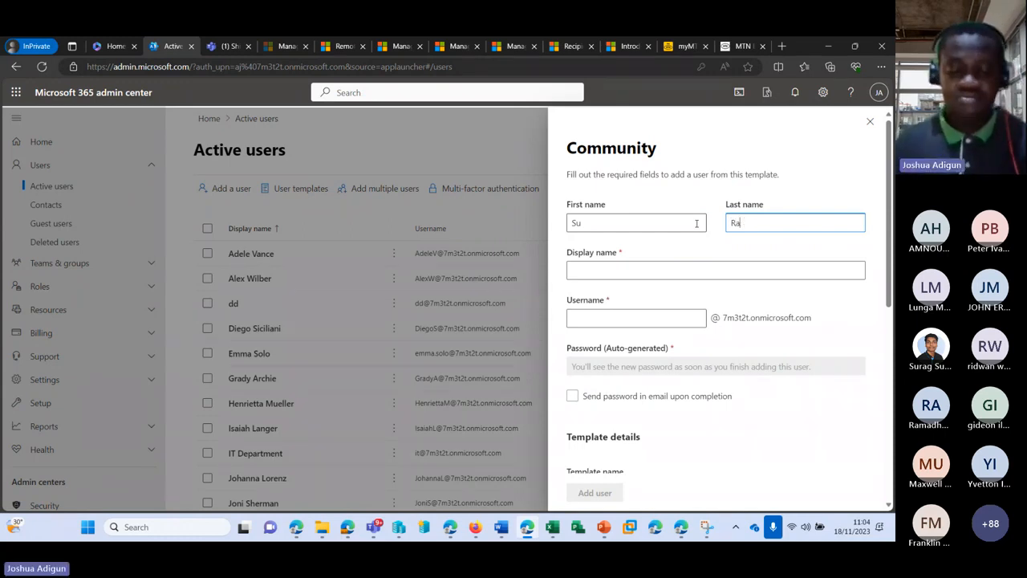
type("g")
left_click(637, 270)
left_click(618, 316)
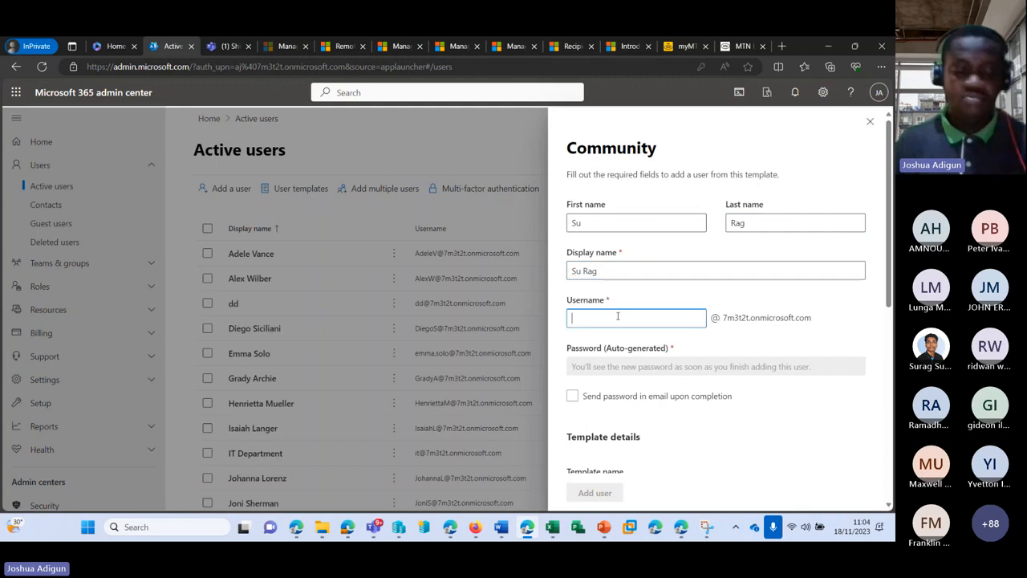
type("su.r")
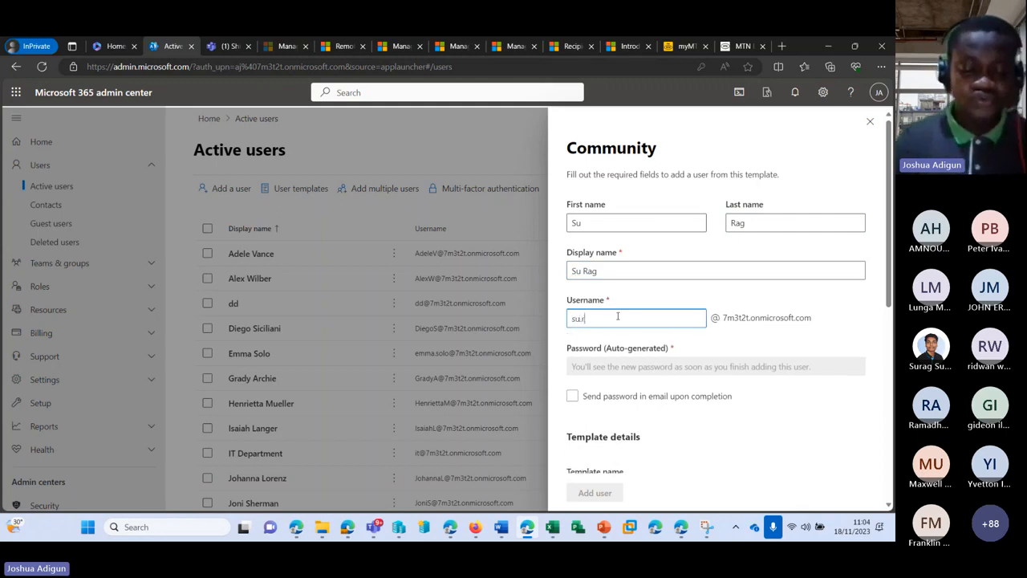
type("ag")
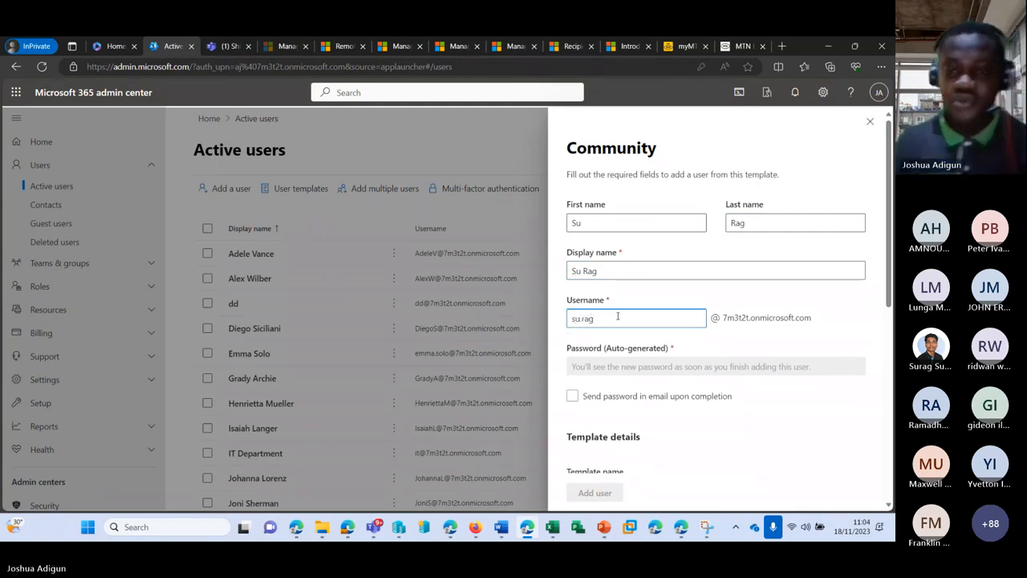
Keep Community as the template, submit the user, and close the panel after the error
scroll(608, 339, "down", 2)
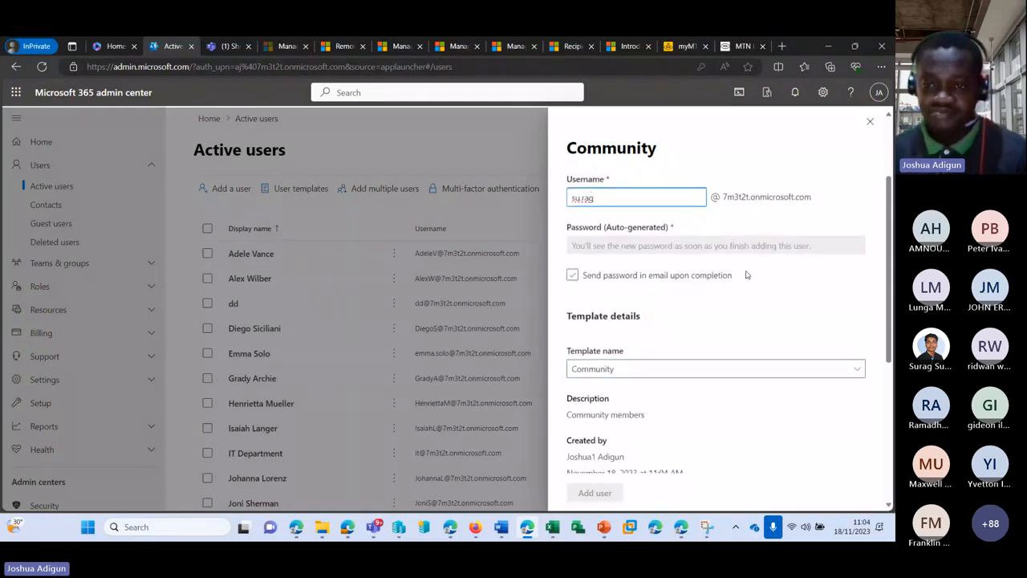
scroll(773, 358, "down", 5)
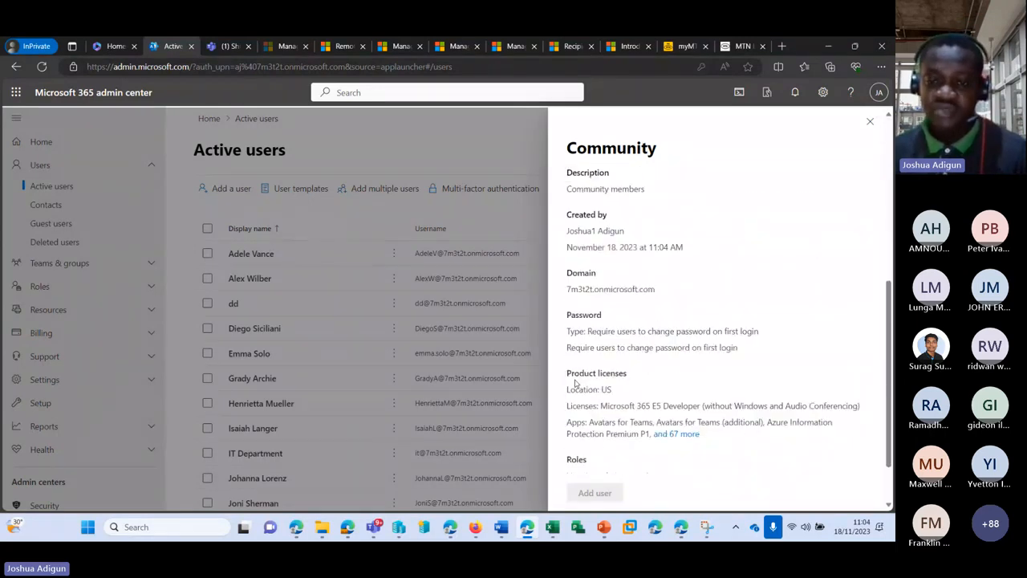
scroll(717, 313, "up", 5)
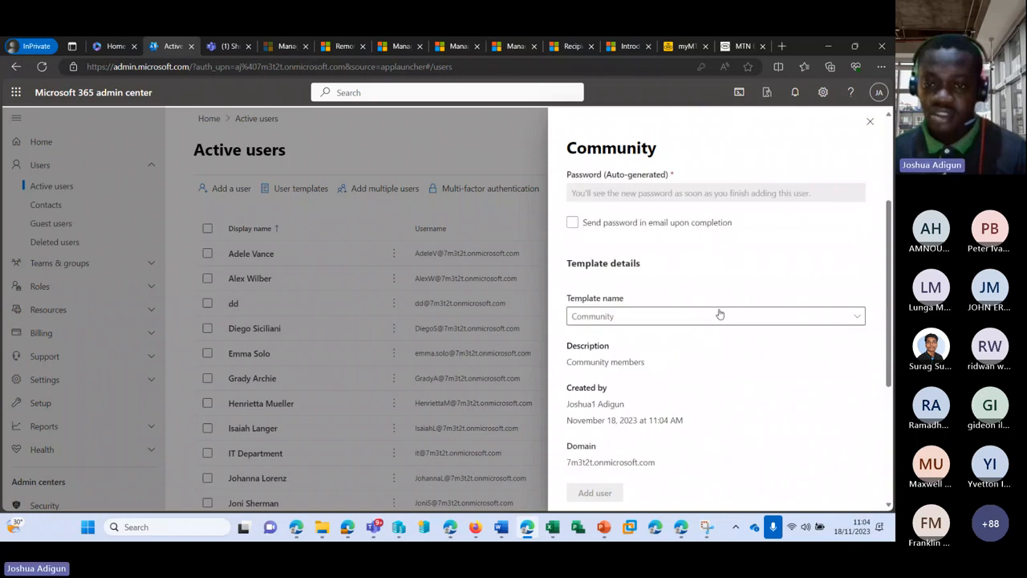
left_click(655, 317)
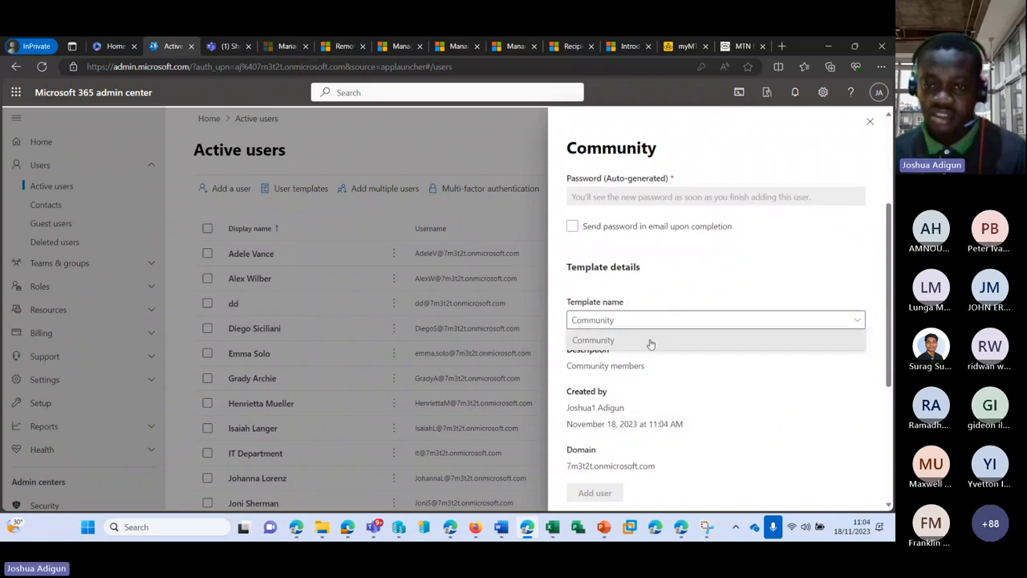
left_click(649, 340)
scroll(669, 290, "up", 3)
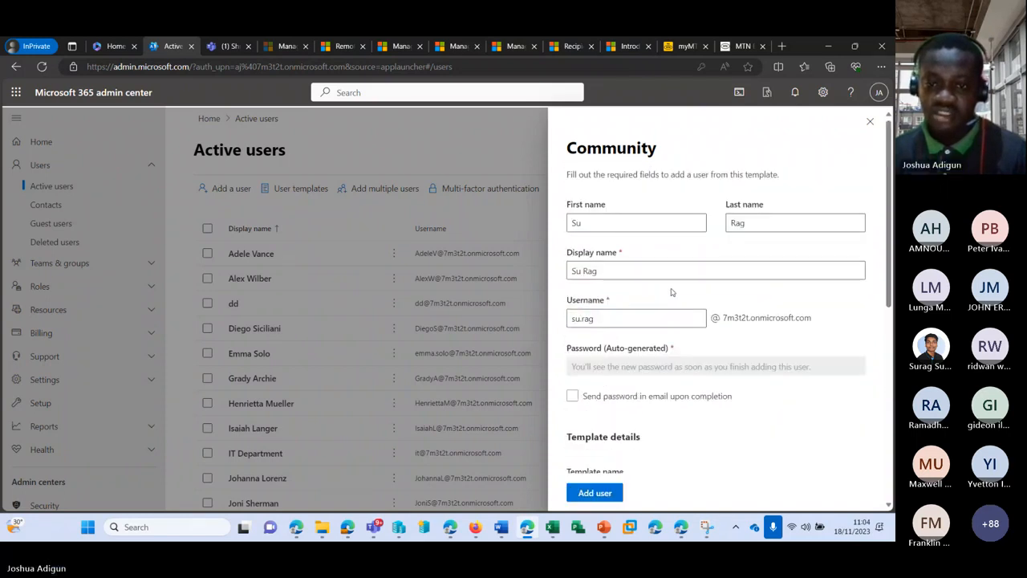
scroll(653, 331, "down", 5)
scroll(652, 331, "down", 3)
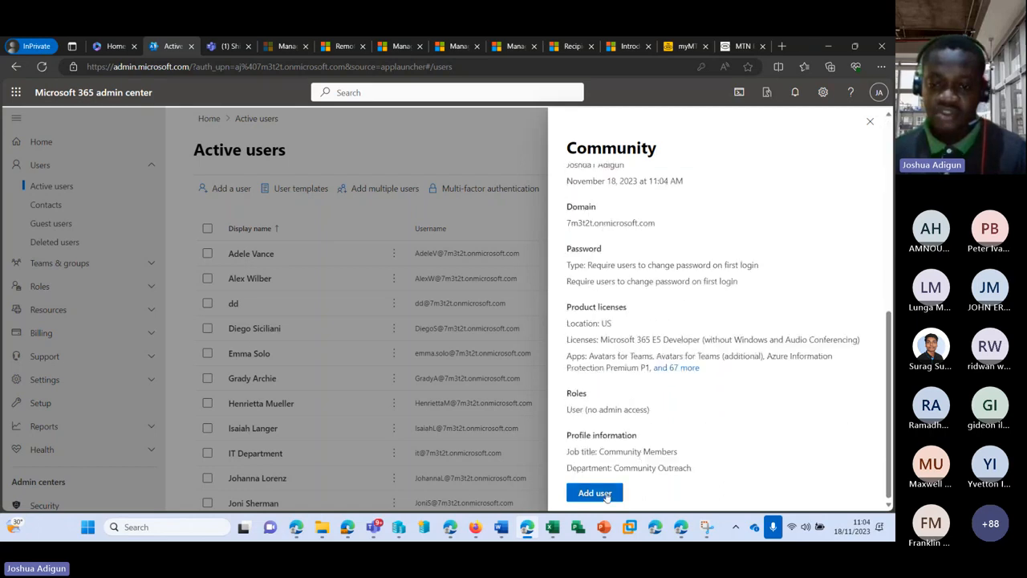
left_click(598, 493)
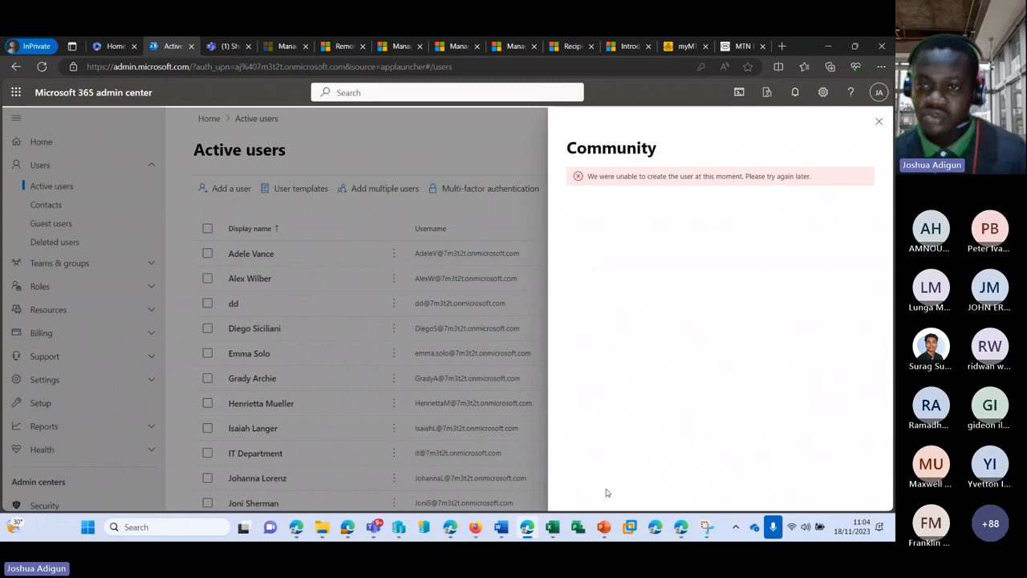
left_click(879, 121)
Reload Active users and refill the Community template form with the user's names and username
left_click(42, 67)
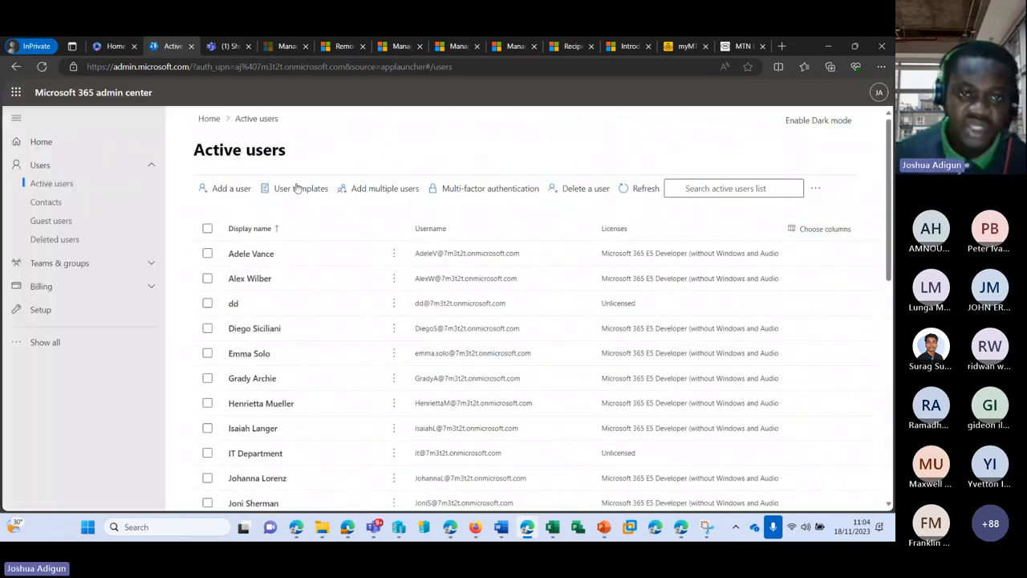
left_click(293, 188)
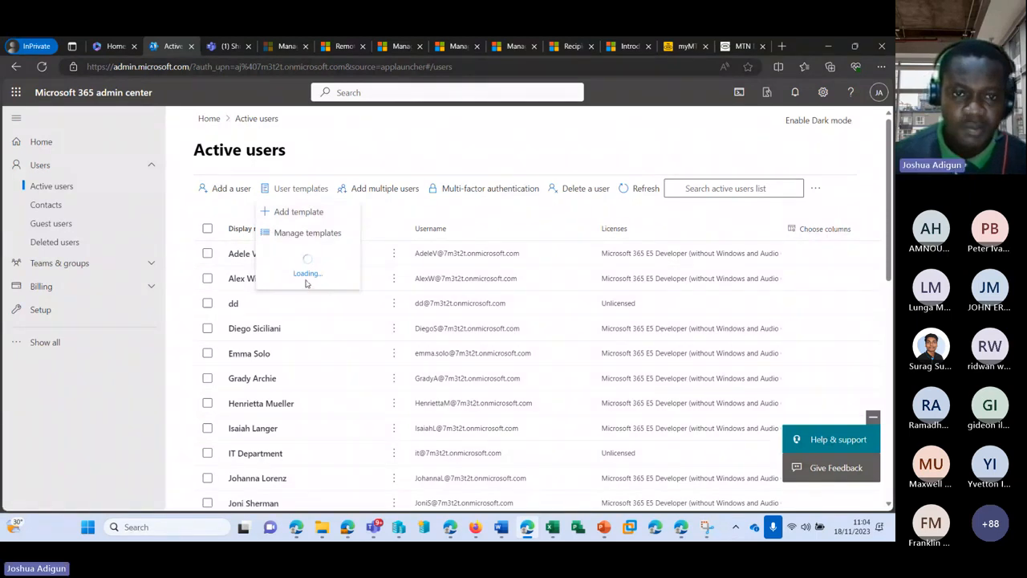
left_click(310, 255)
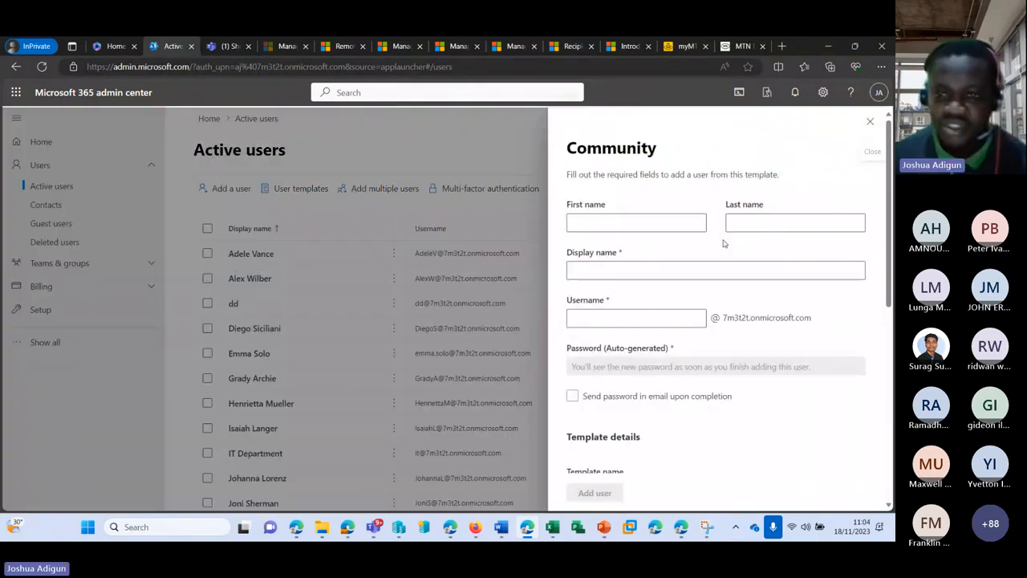
left_click(688, 222)
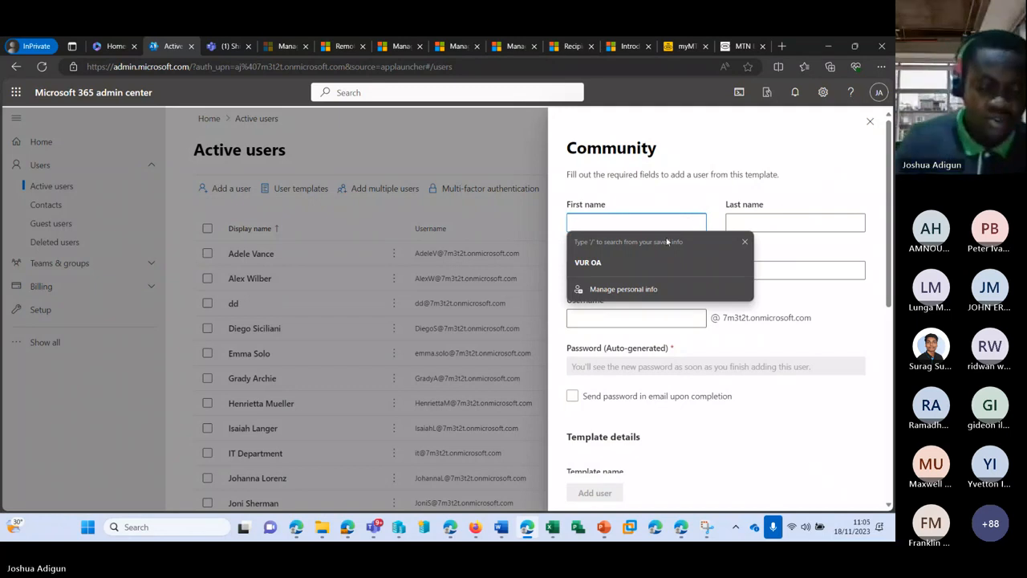
type("Su")
key("Tab")
type("Rag")
key("Tab")
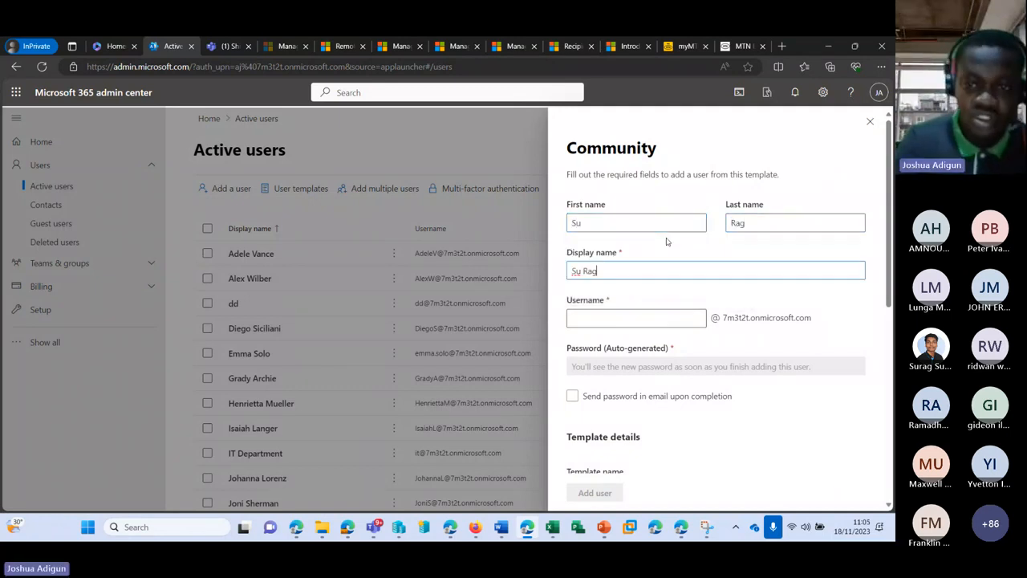
key("Tab")
type("su.rag")
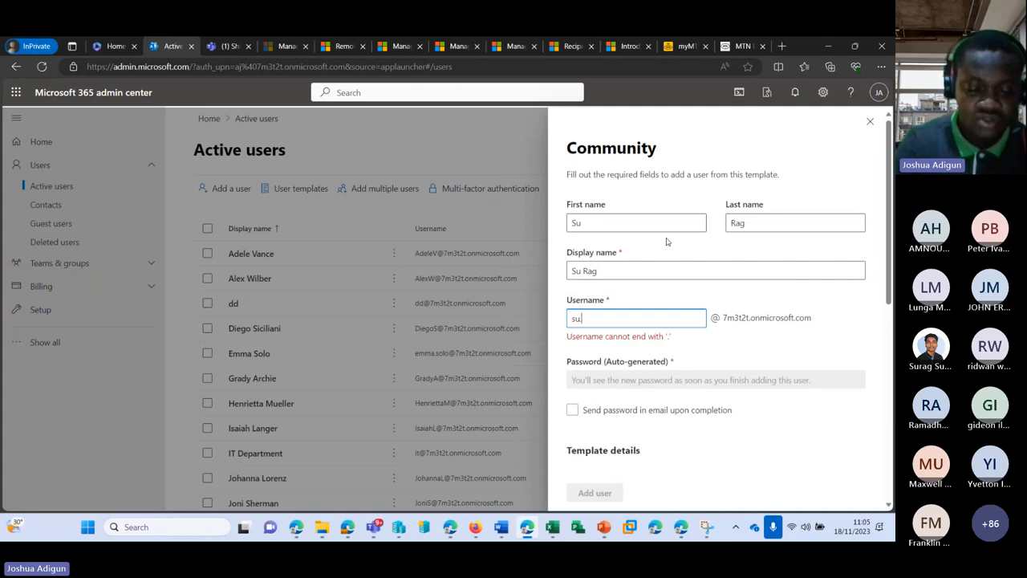
Enable Send password in email and add the user
left_click(572, 396)
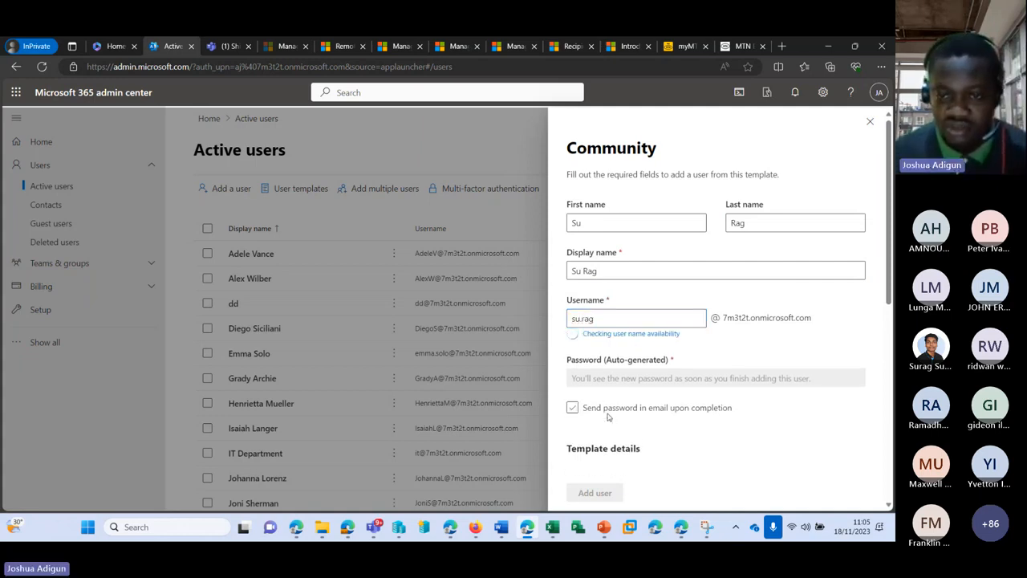
scroll(642, 420, "down", 3)
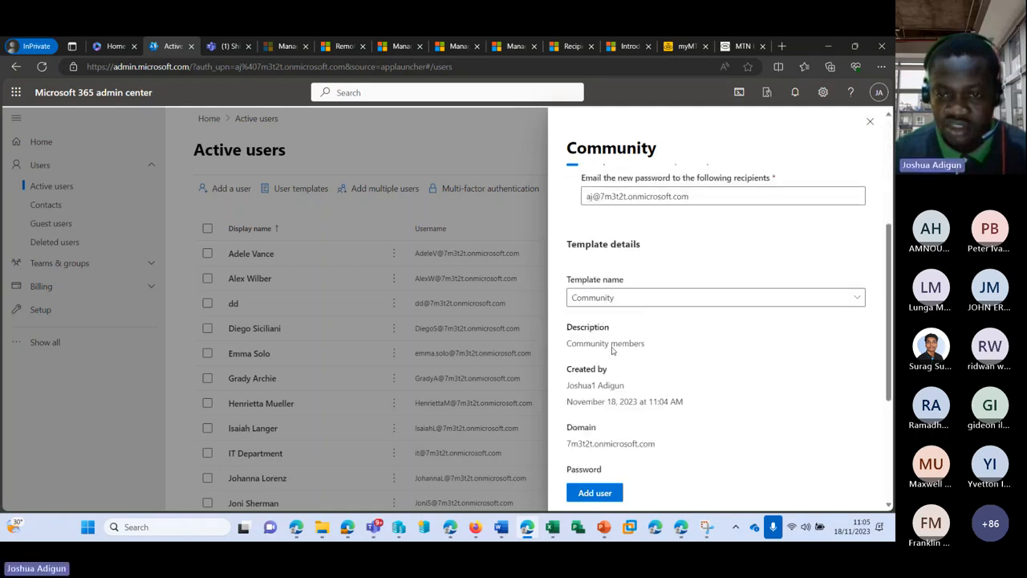
scroll(639, 403, "down", 3)
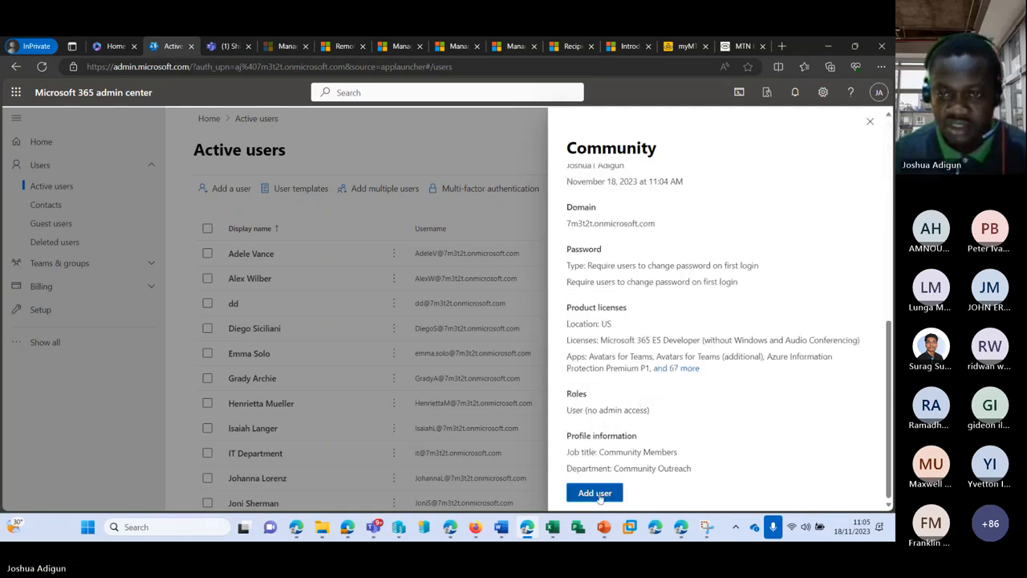
left_click(594, 493)
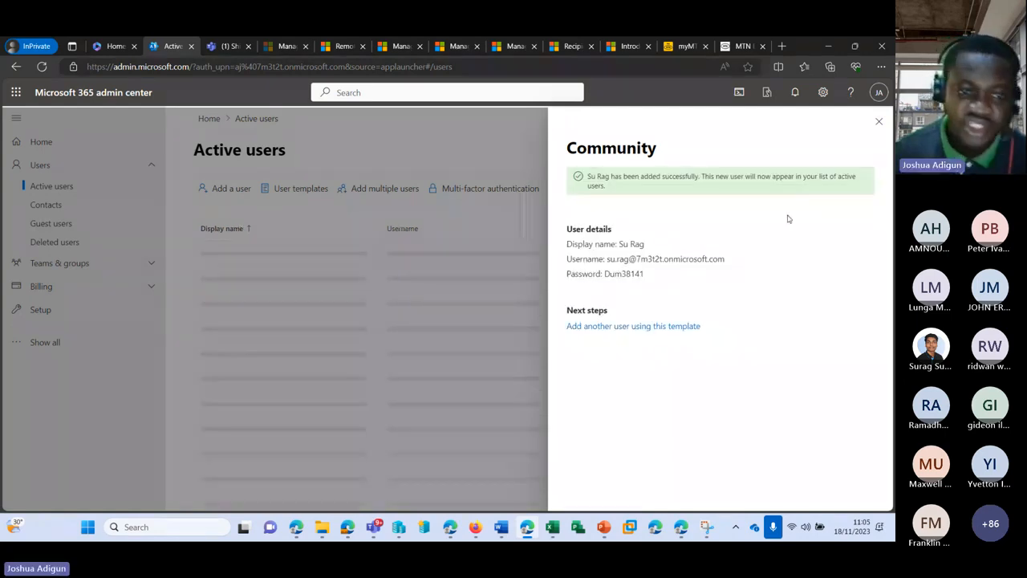
scroll(308, 298, "down", 5)
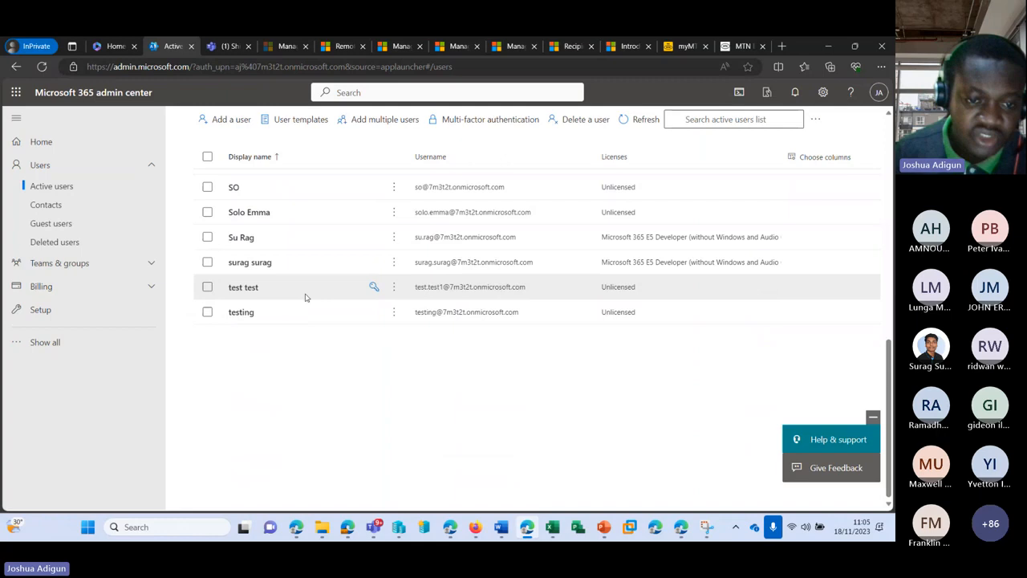
scroll(307, 295, "up", 1)
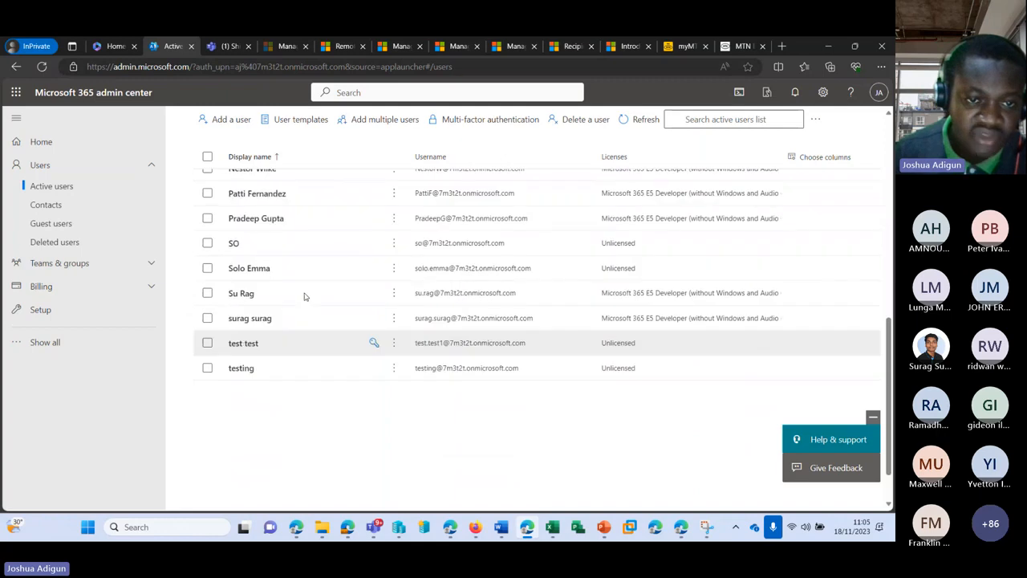
Open the new user's details and scroll through the Account section
left_click(243, 302)
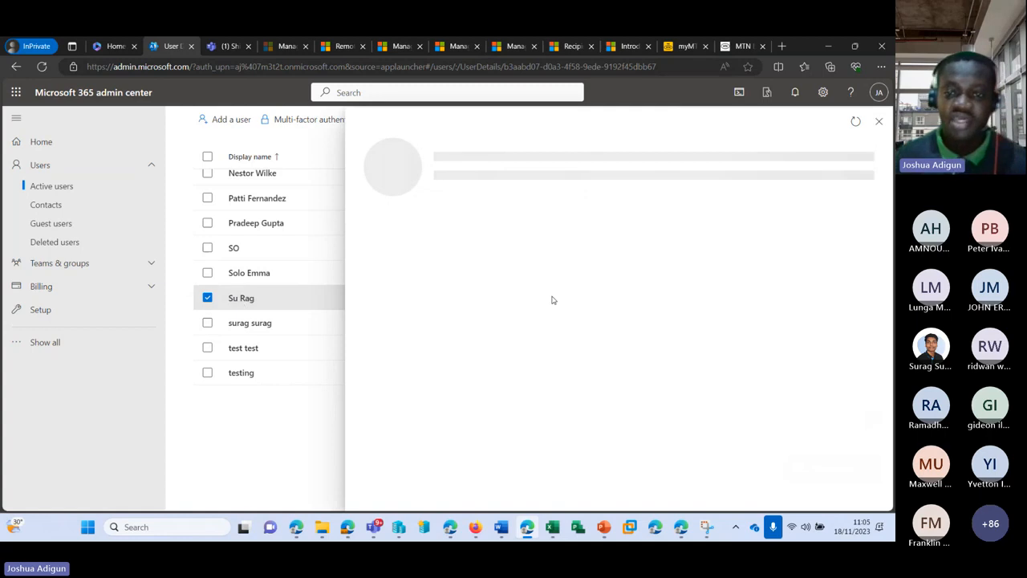
scroll(465, 246, "down", 2)
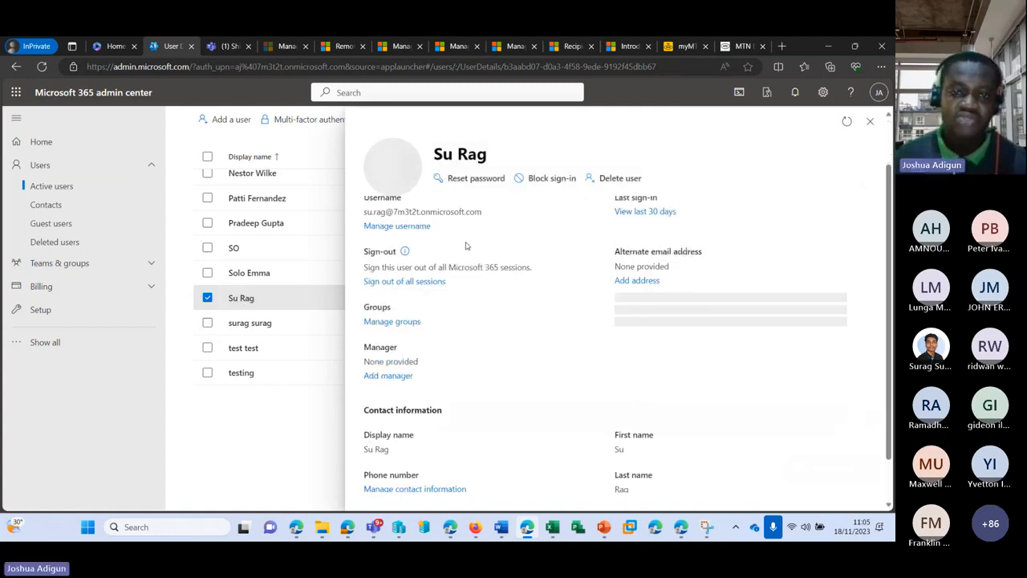
scroll(457, 249, "up", 2)
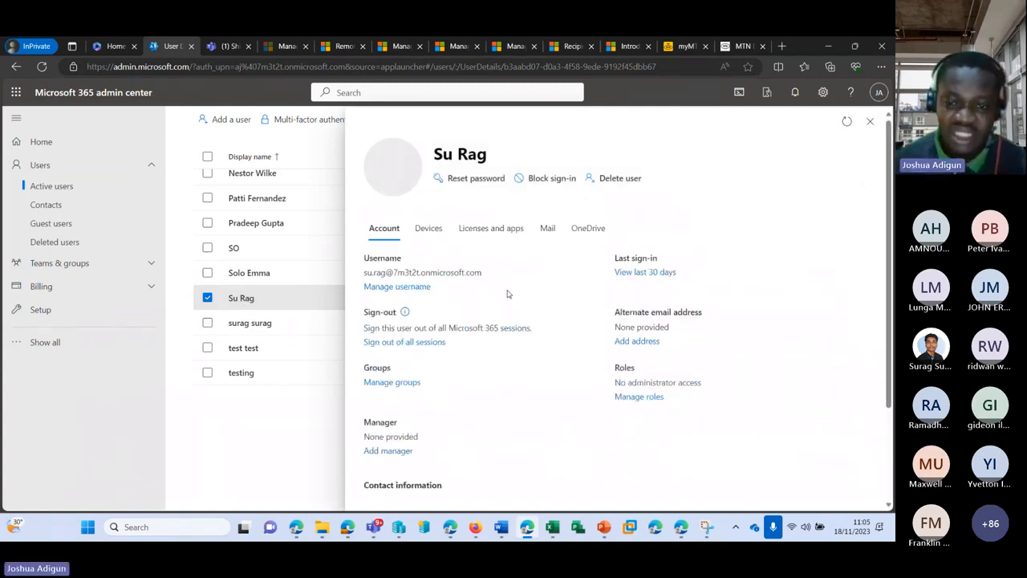
scroll(474, 277, "down", 2)
scroll(474, 279, "down", 2)
scroll(626, 291, "up", 2)
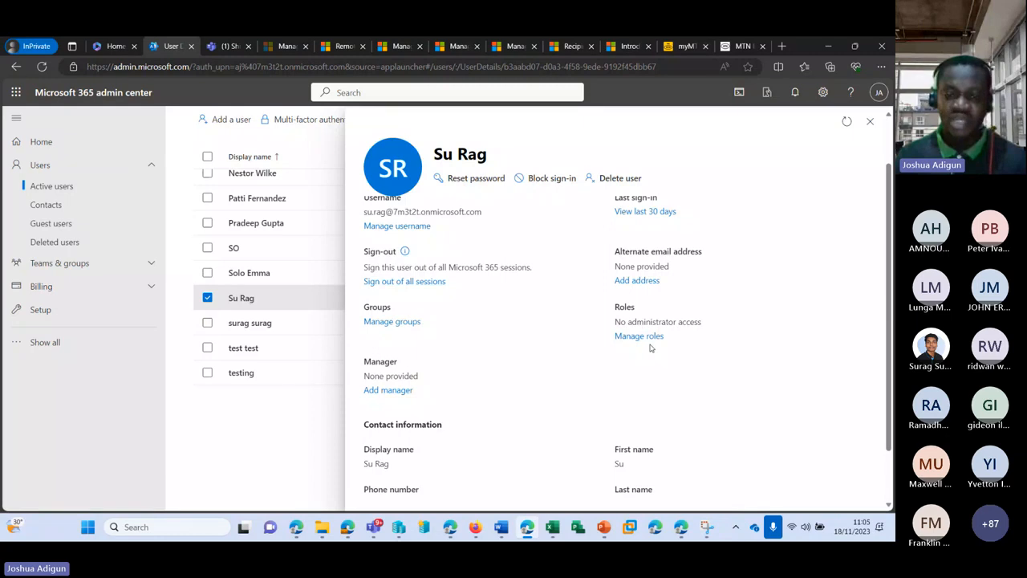
scroll(651, 348, "down", 2)
scroll(625, 345, "up", 3)
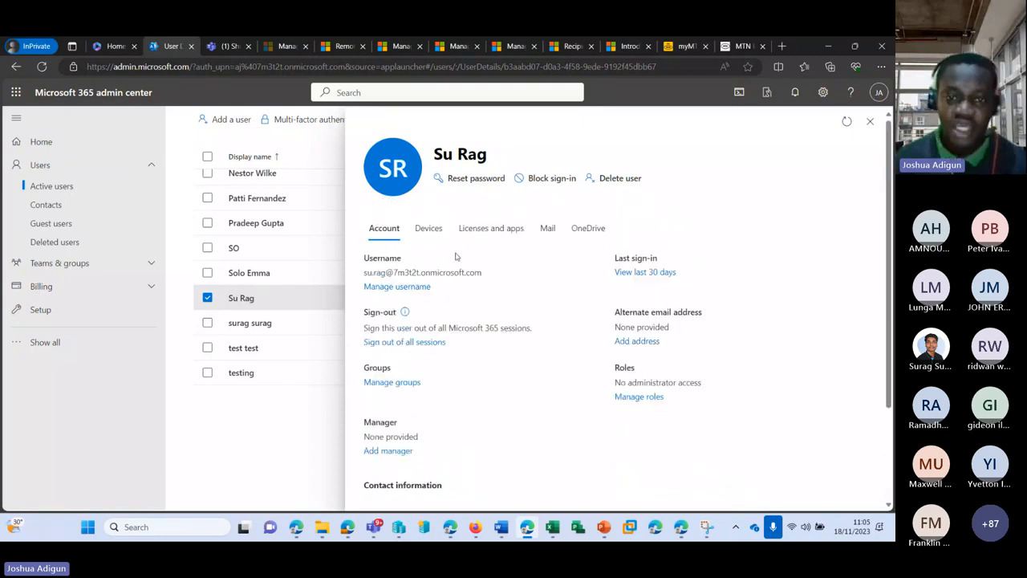
Check Licenses and apps, then return to Account and view contact information
left_click(488, 230)
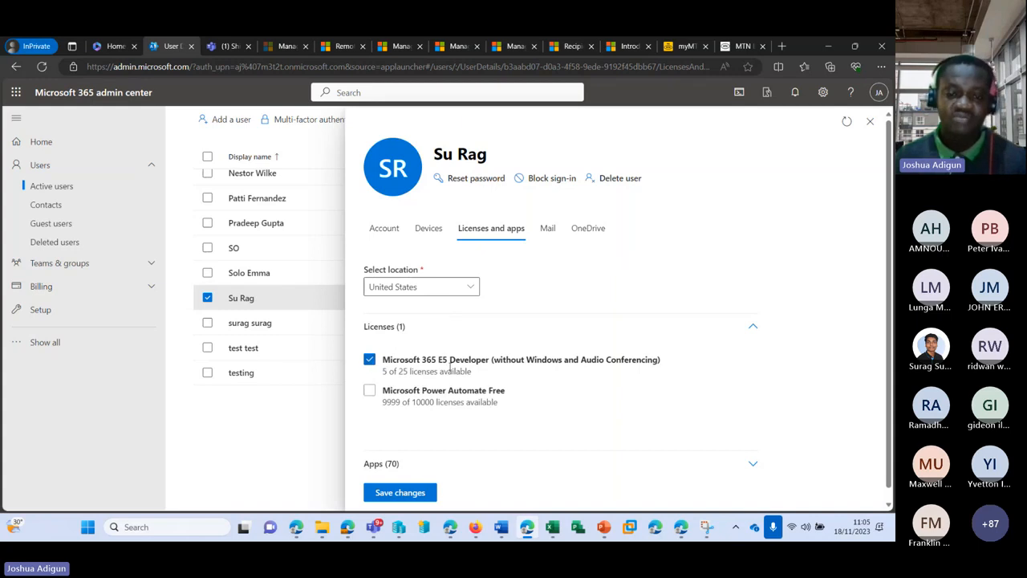
left_click(384, 229)
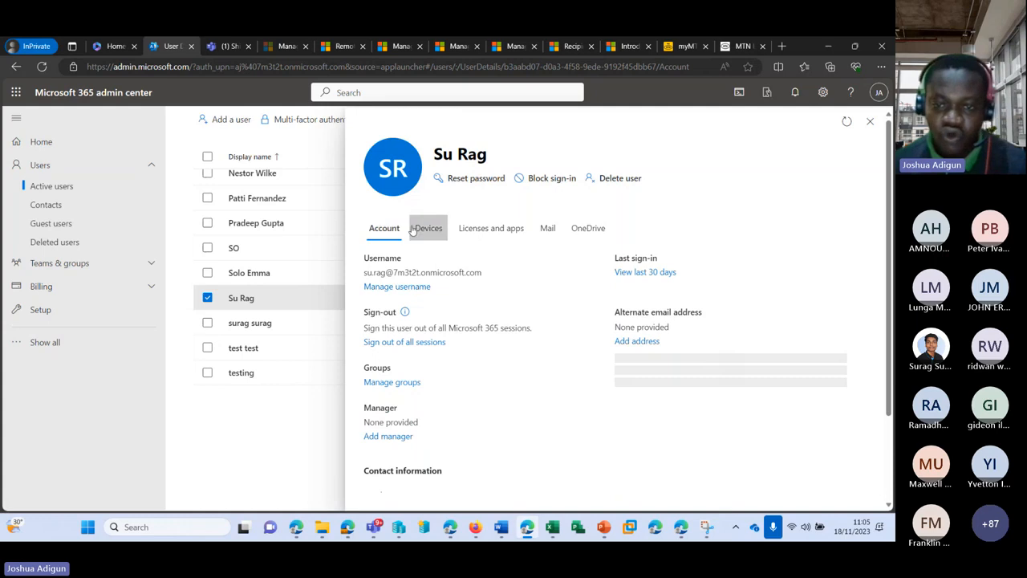
scroll(504, 333, "down", 1)
scroll(504, 333, "down", 1)
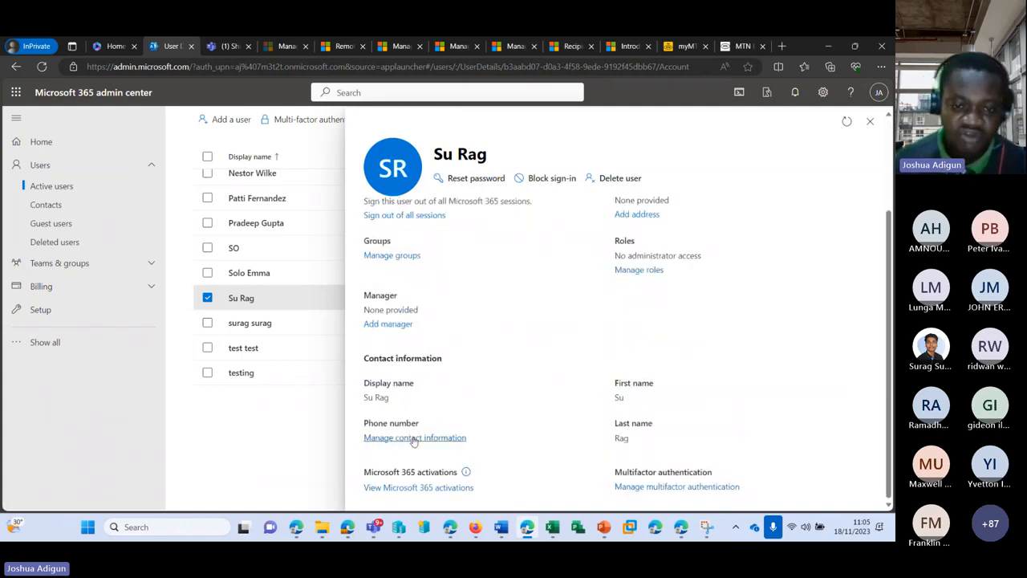
Review the user's job title and department in Manage contact information, then close it
left_click(414, 438)
scroll(414, 224, "down", 1)
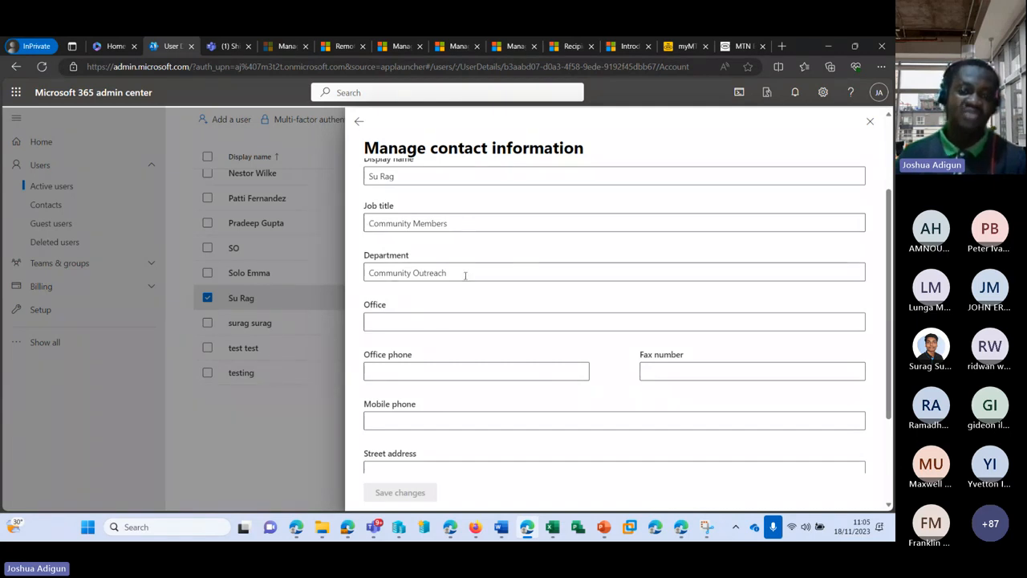
scroll(592, 284, "down", 2)
scroll(623, 265, "up", 4)
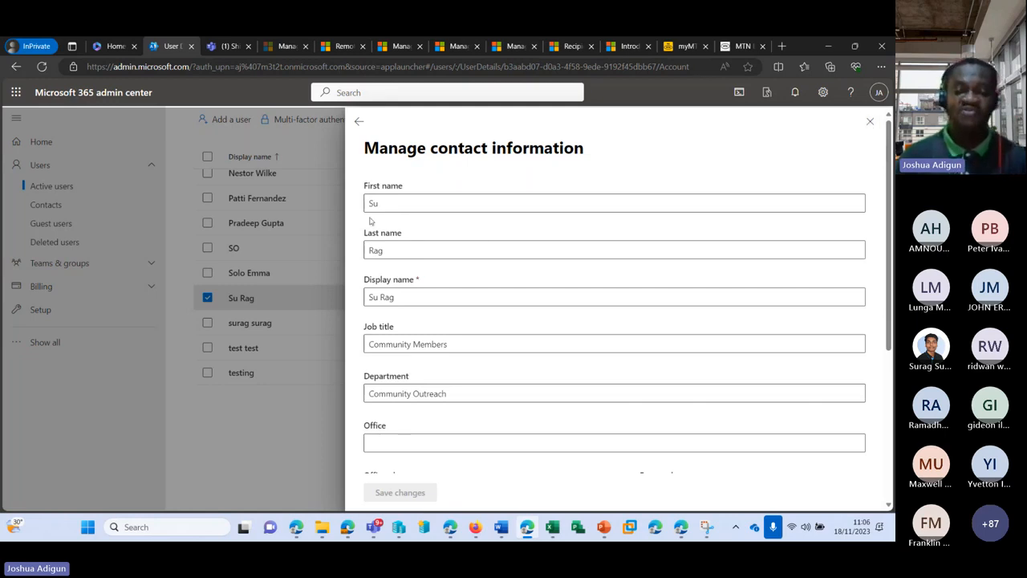
scroll(425, 288, "down", 3)
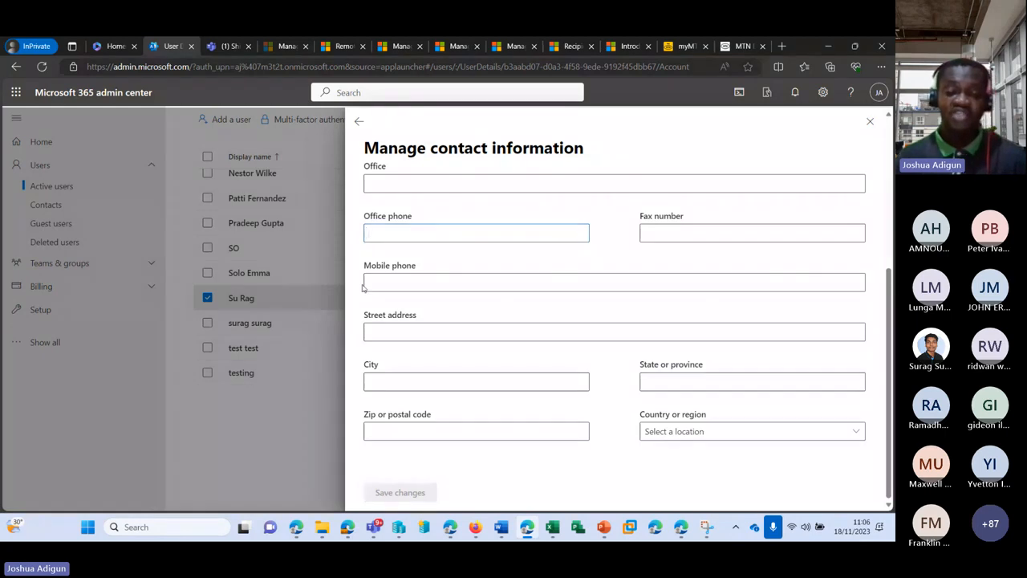
scroll(677, 305, "up", 2)
scroll(677, 306, "up", 2)
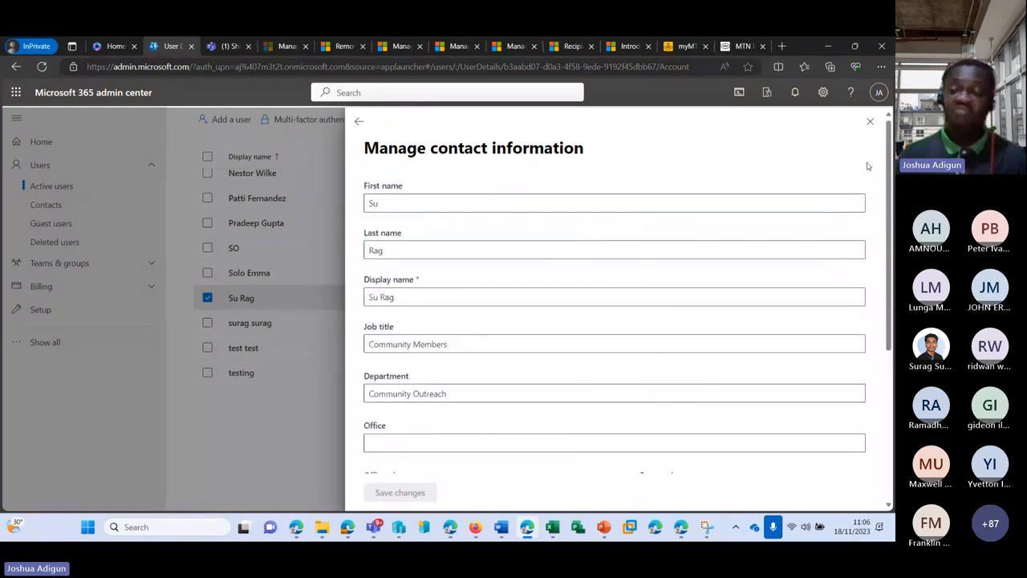
left_click(870, 122)
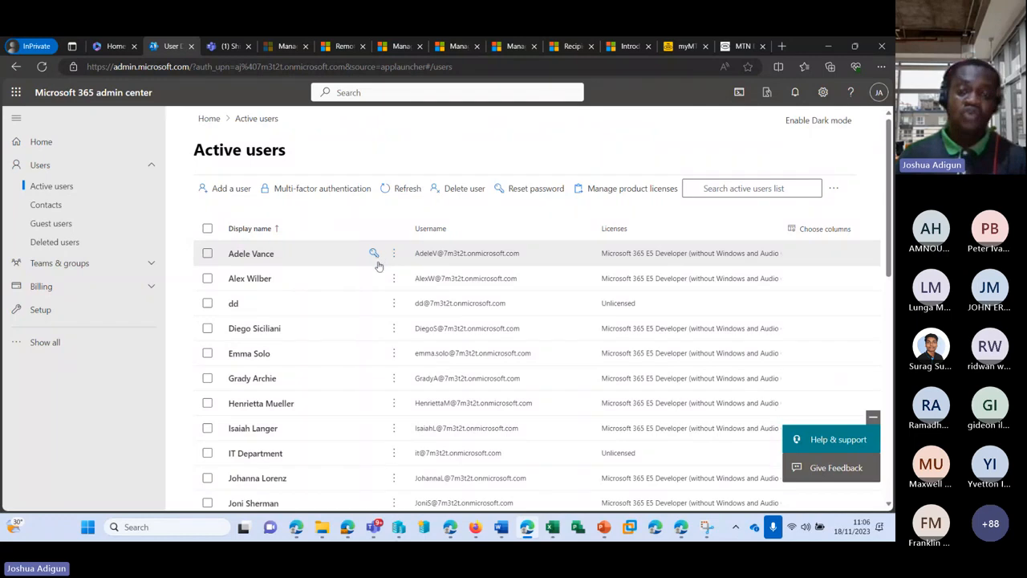
Leave the user's row unselected and start the Add multiple users wizard
scroll(374, 378, "down", 5)
left_click(208, 258)
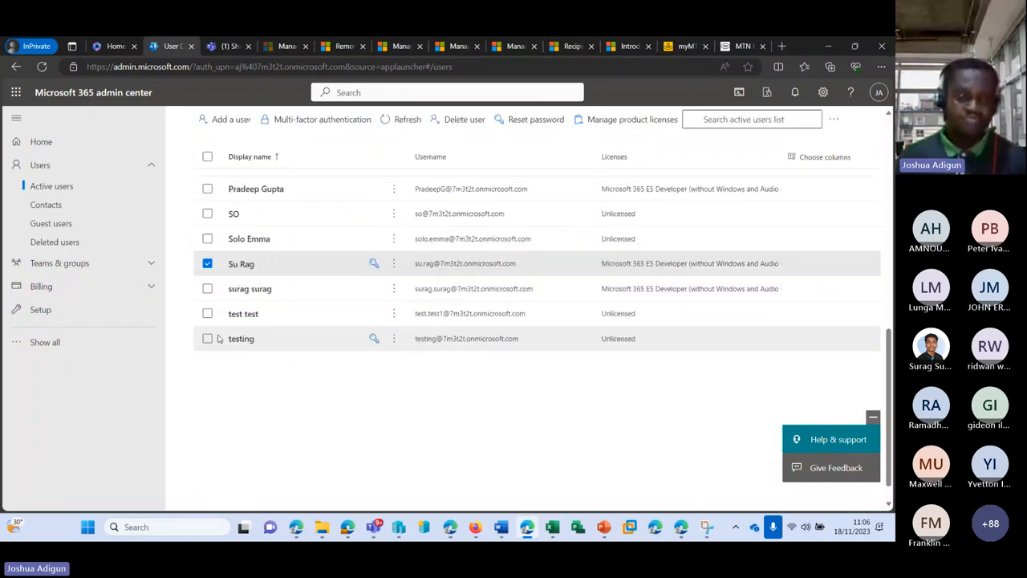
left_click(208, 259)
scroll(305, 300, "up", 6)
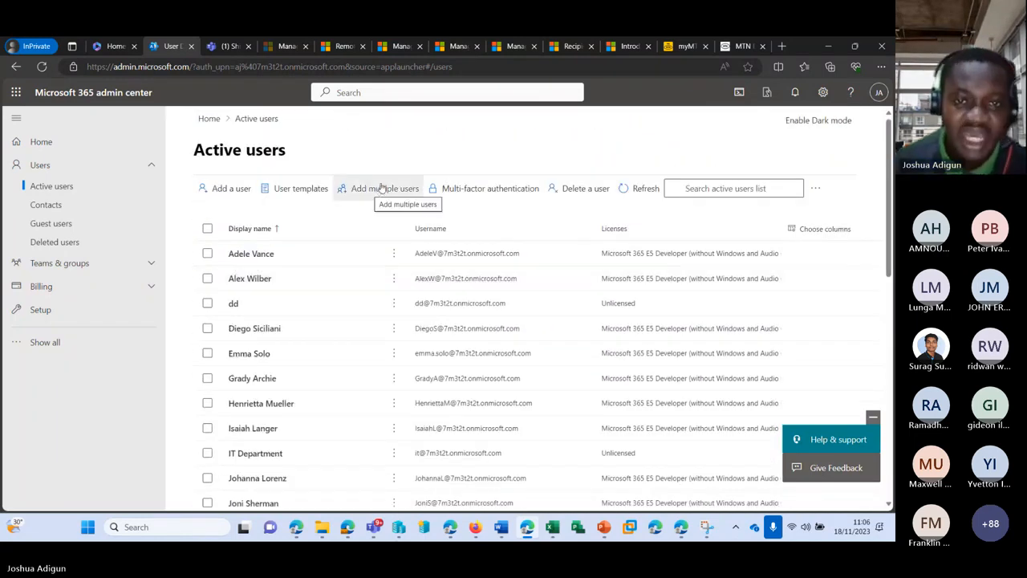
left_click(383, 187)
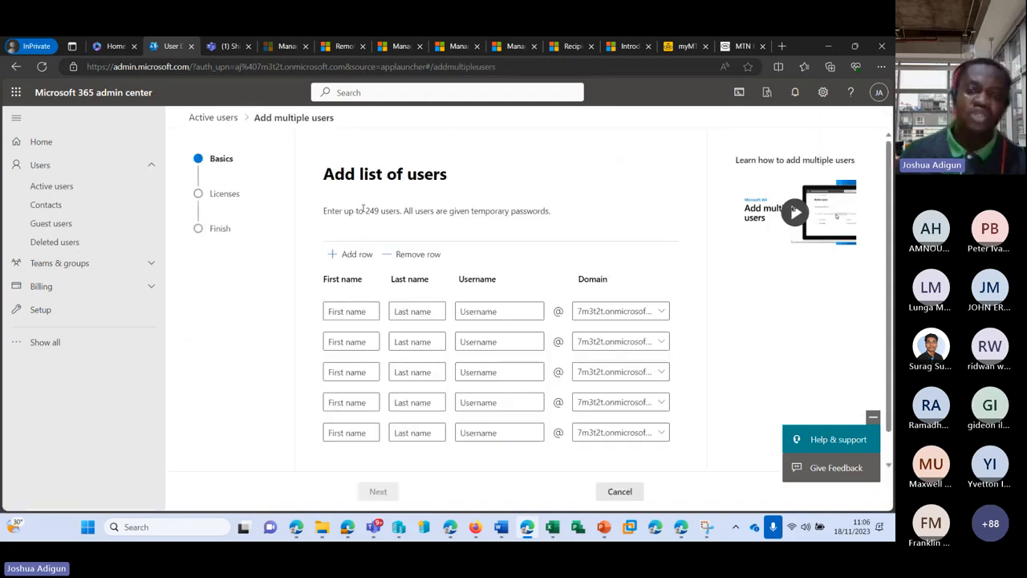
Begin the first user's first name, briefly switching to the meeting window and back
left_click_drag(363, 209, 400, 210)
scroll(365, 279, "down", 1)
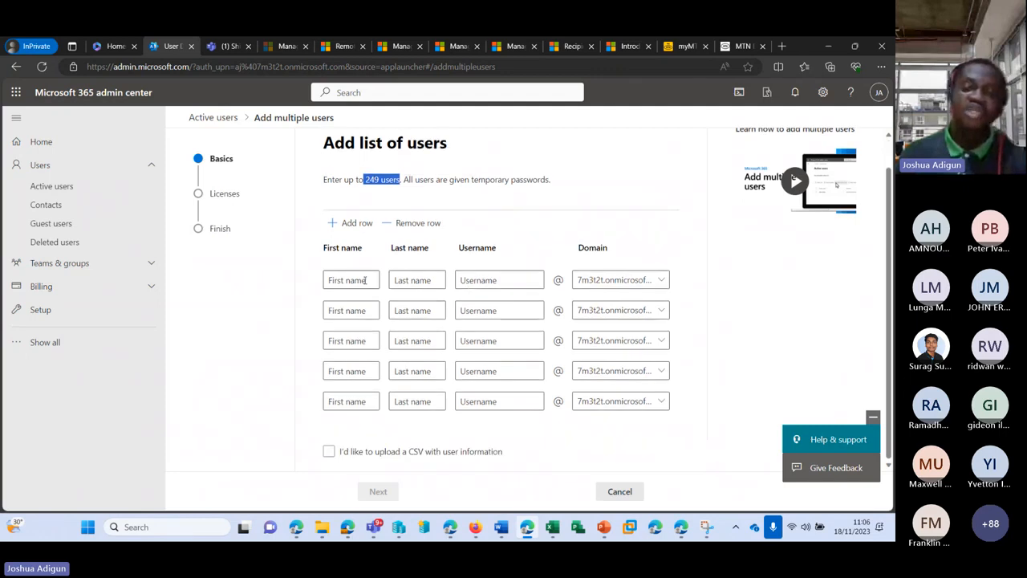
left_click(349, 281)
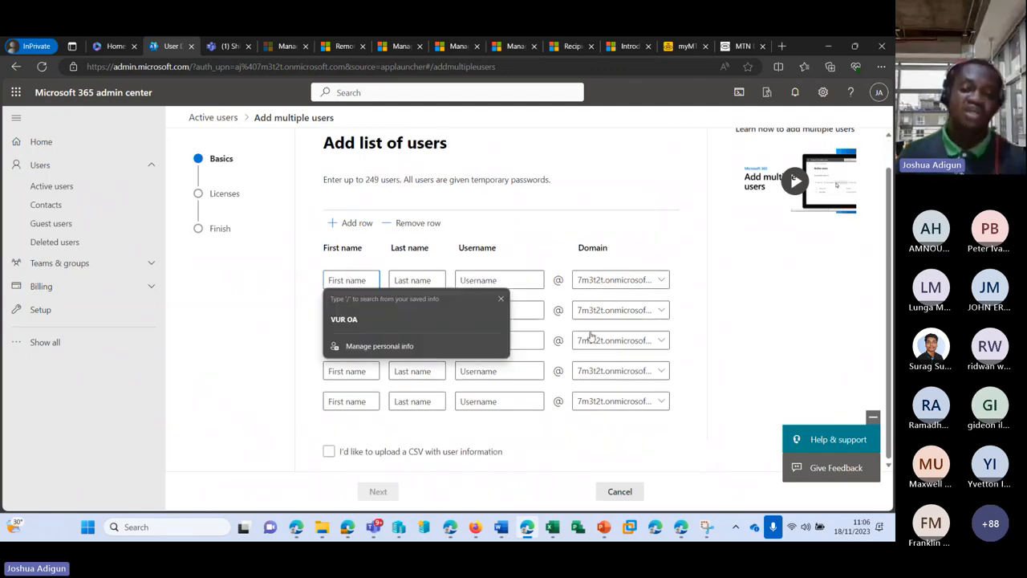
type("s")
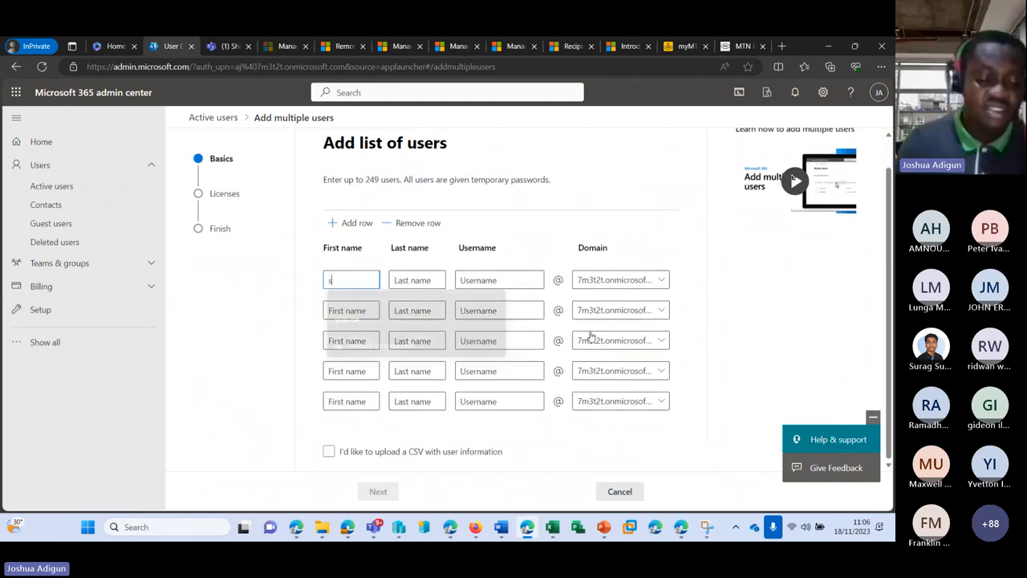
type("u")
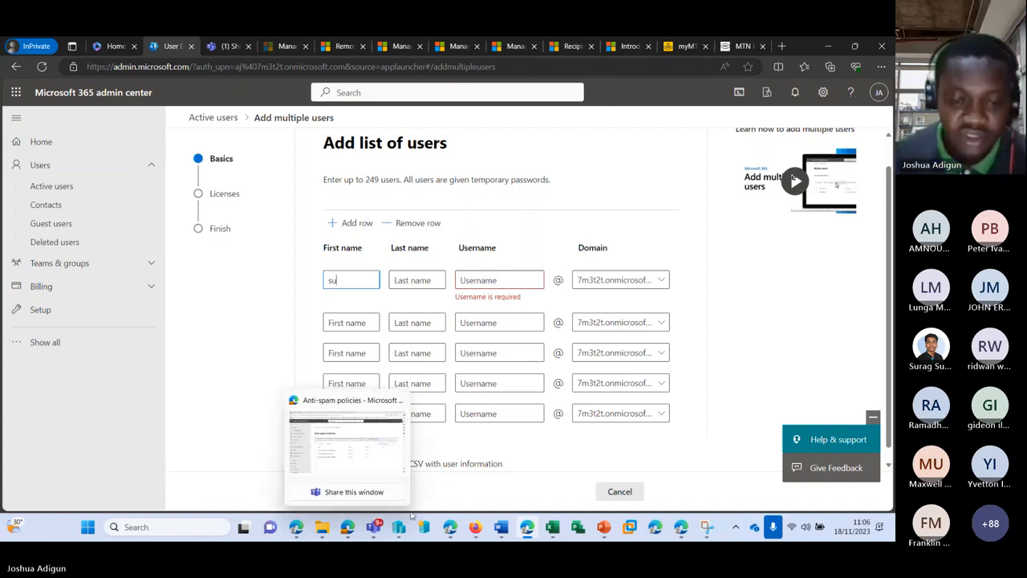
mouse_move(375, 530)
left_click(380, 421)
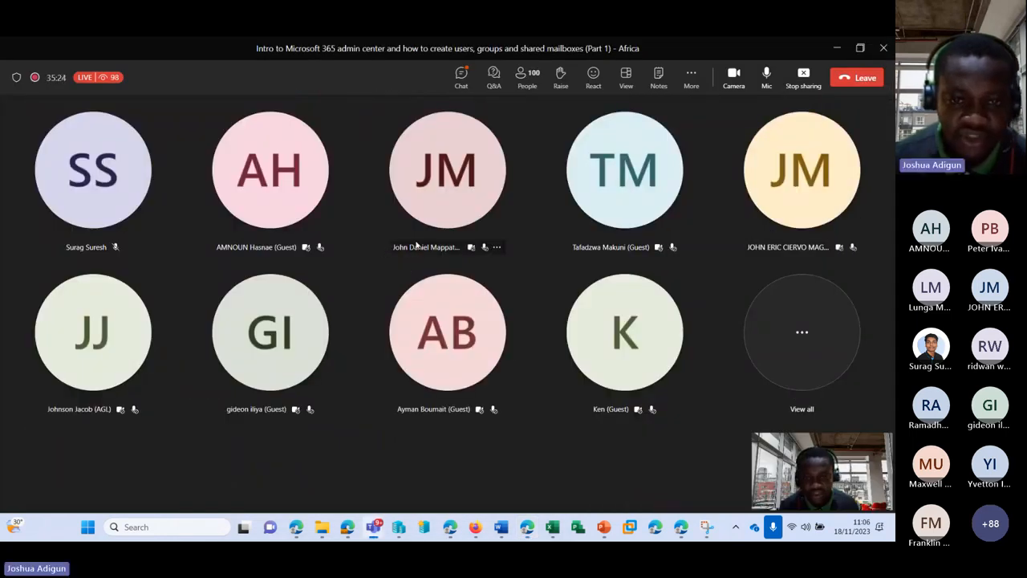
left_click(837, 48)
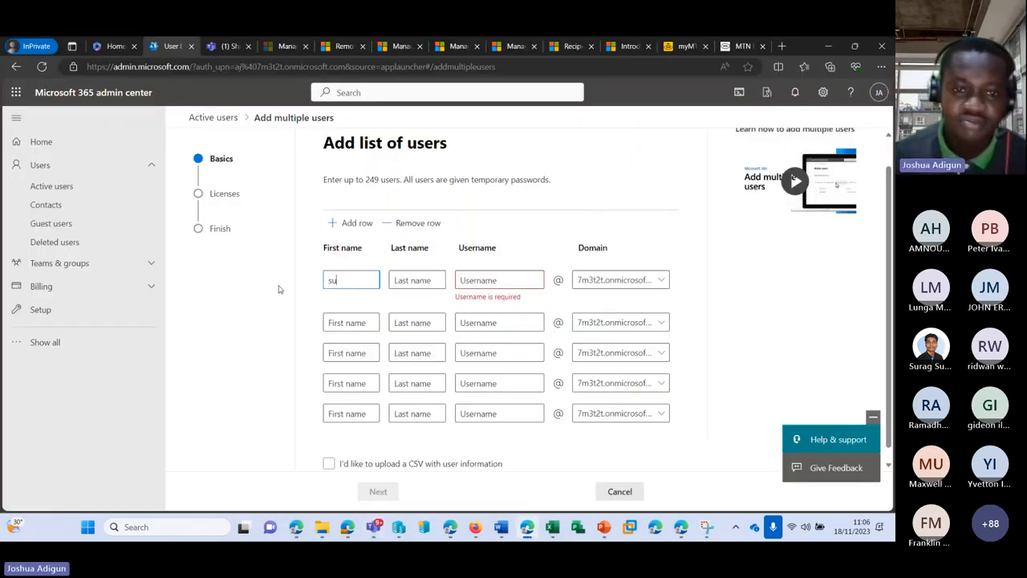
Replace the partial entry and fill row one's first name, last name and username
left_click_drag(355, 275, 308, 279)
key("BackSpace")
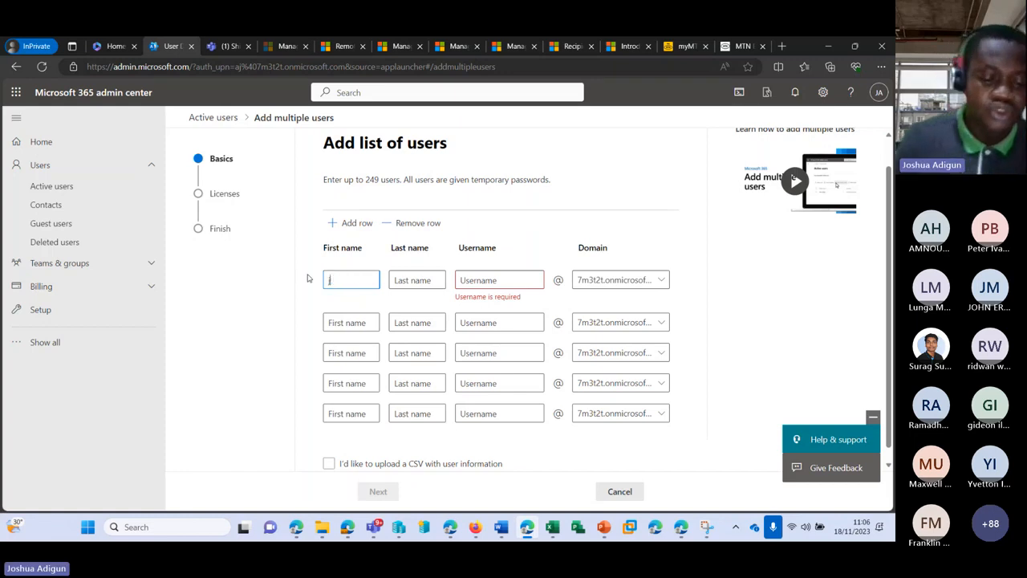
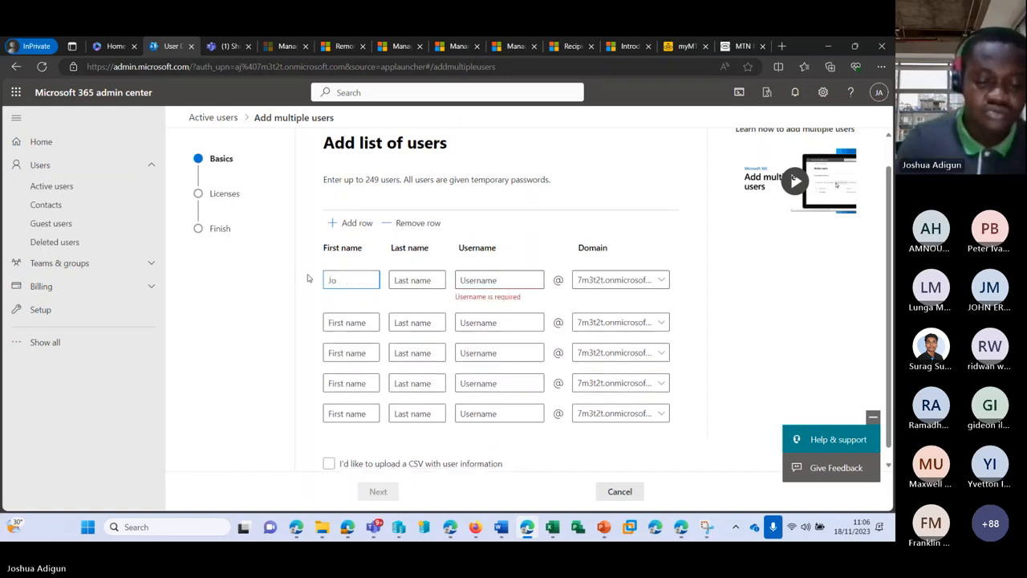
key("Tab")
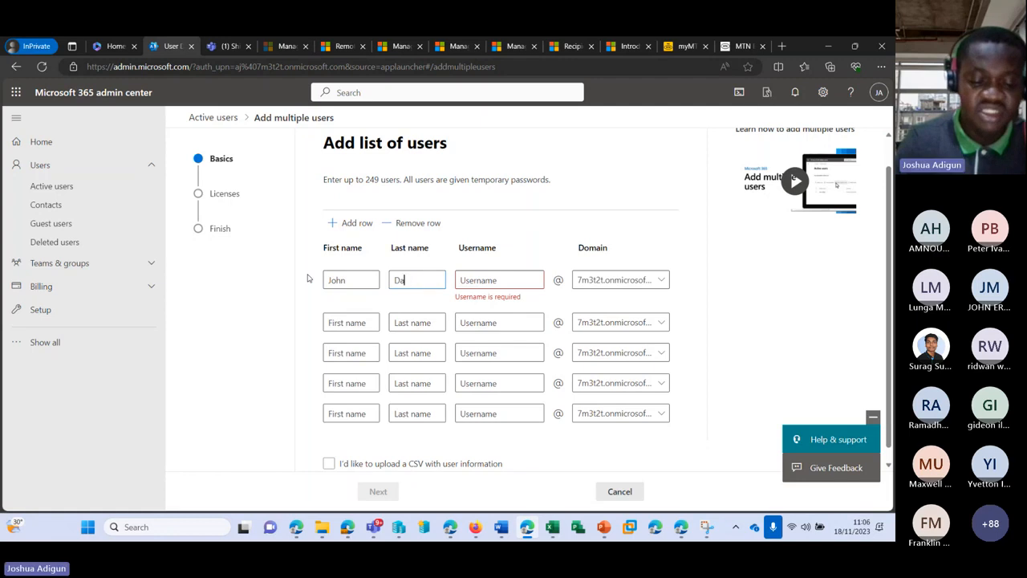
key("Tab")
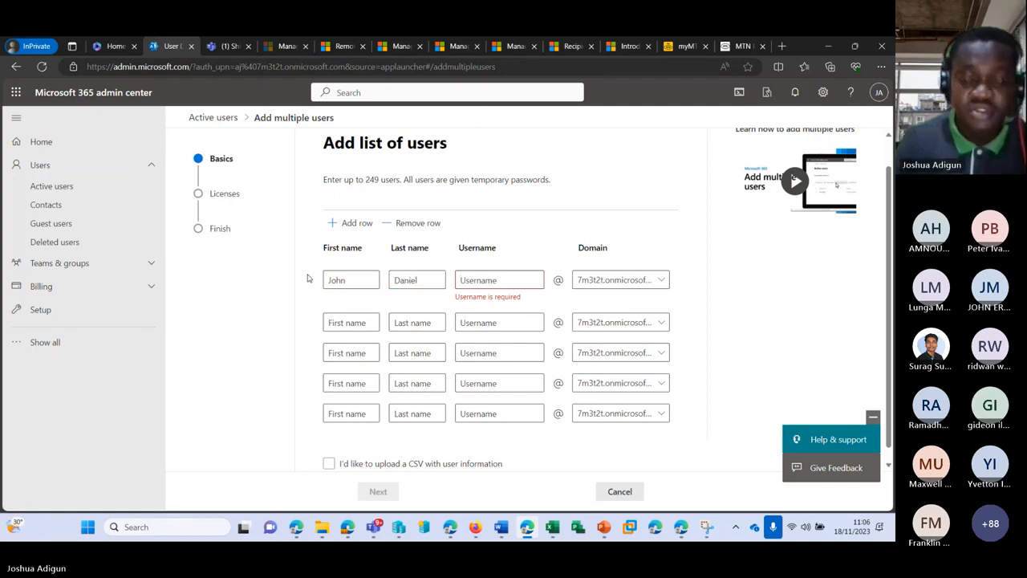
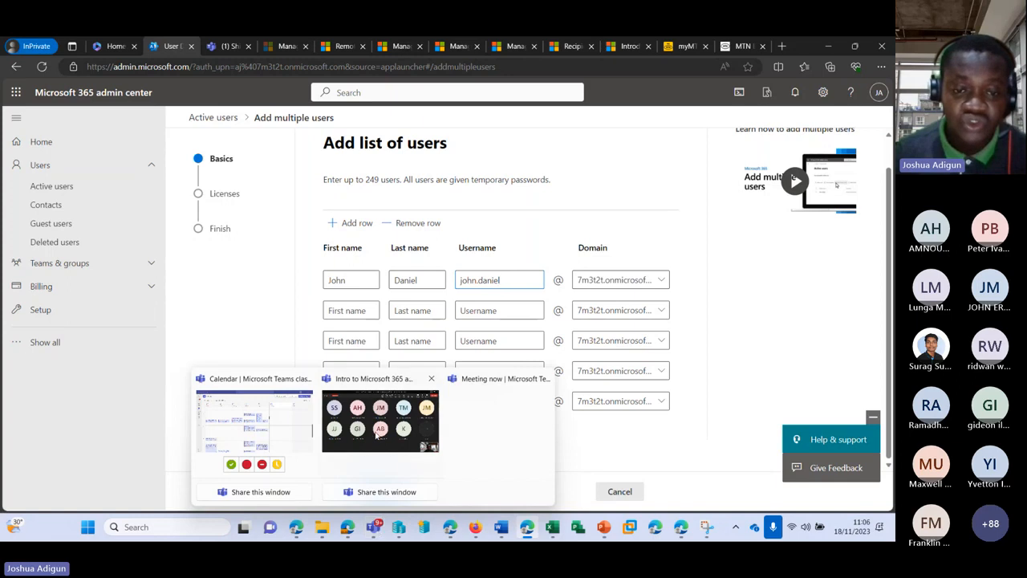
mouse_move(377, 434)
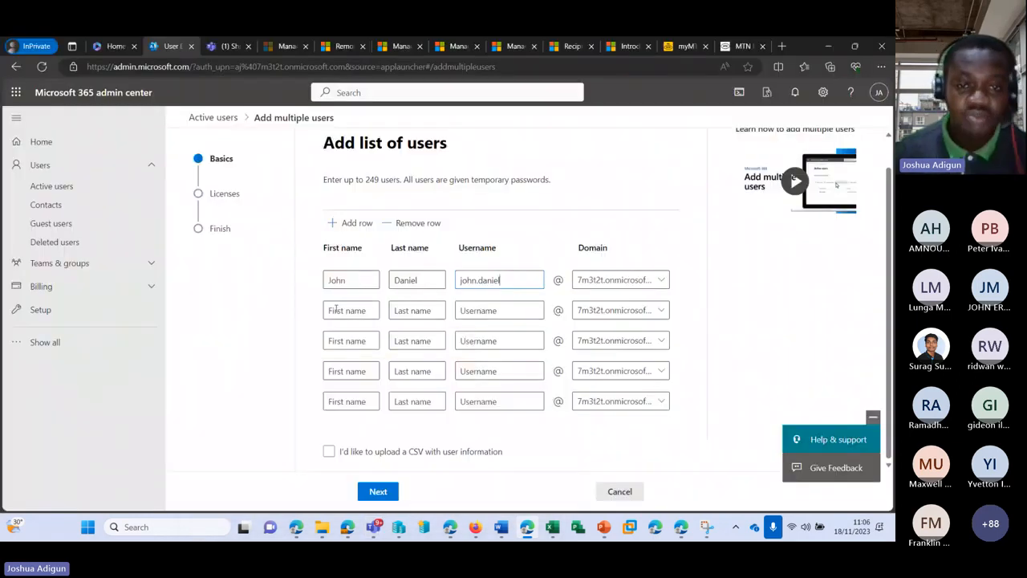
Enter the second user's first name, last name and username in row two
left_click(337, 309)
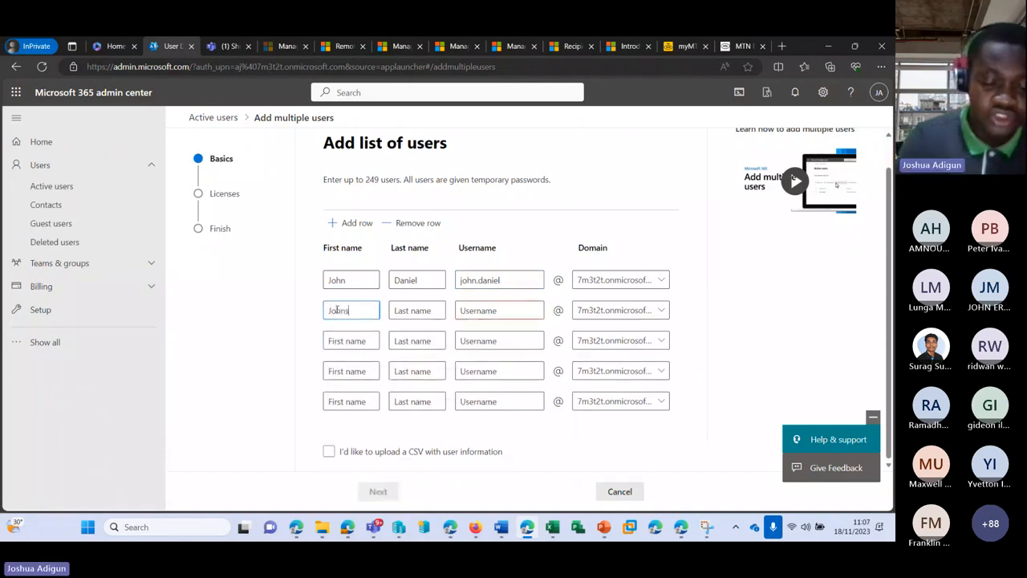
key("Tab")
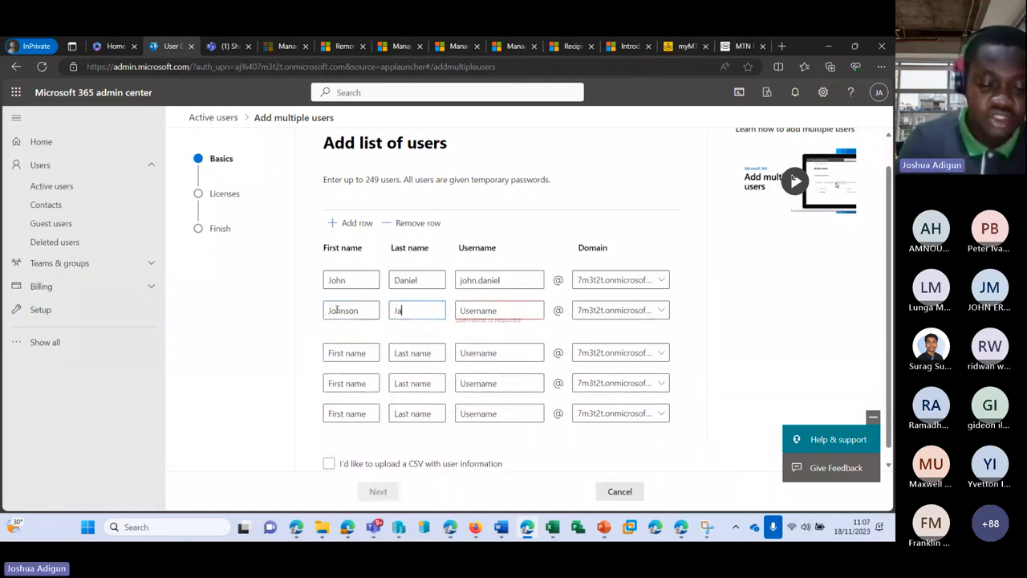
key("Tab")
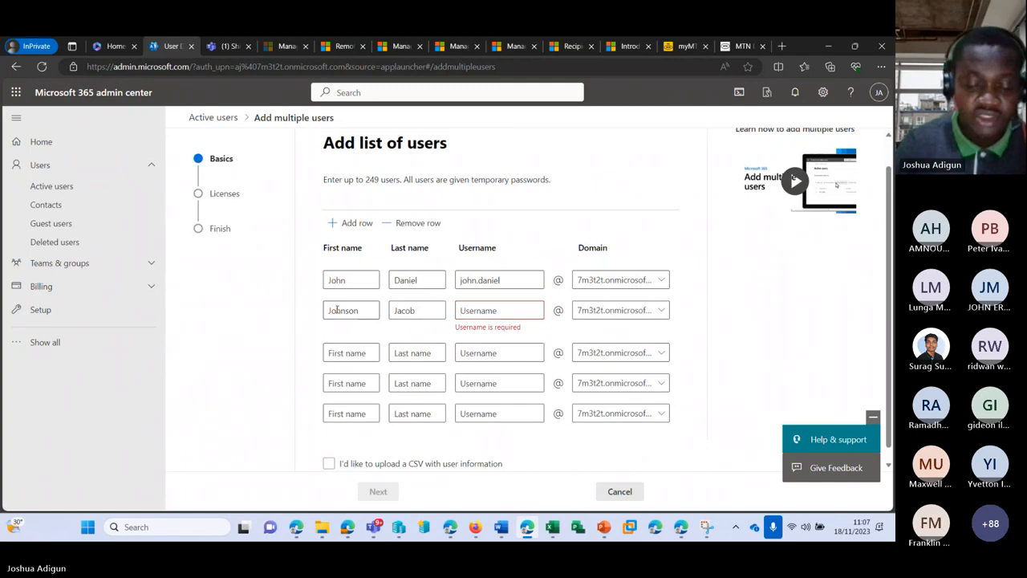
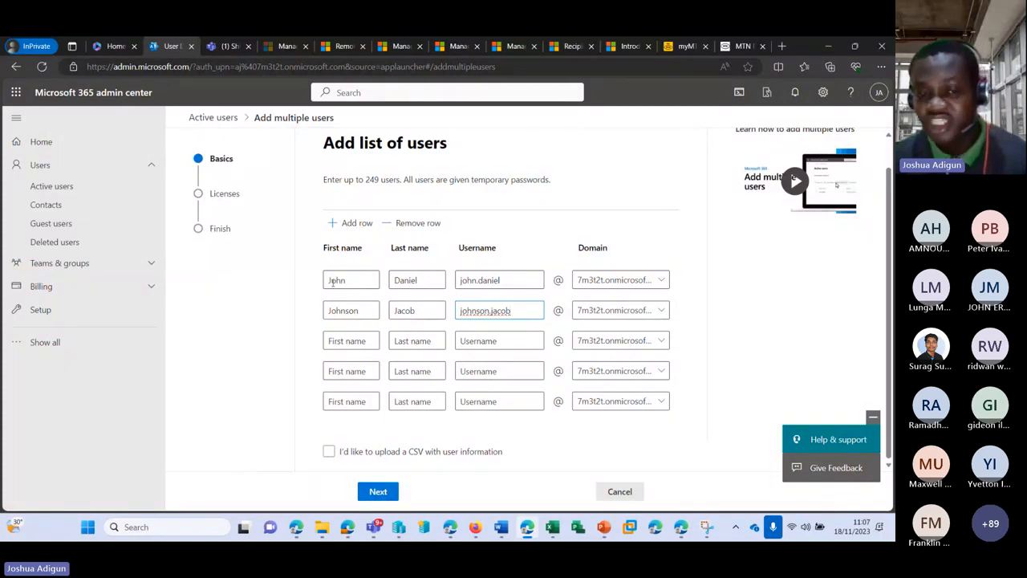
left_click(484, 341)
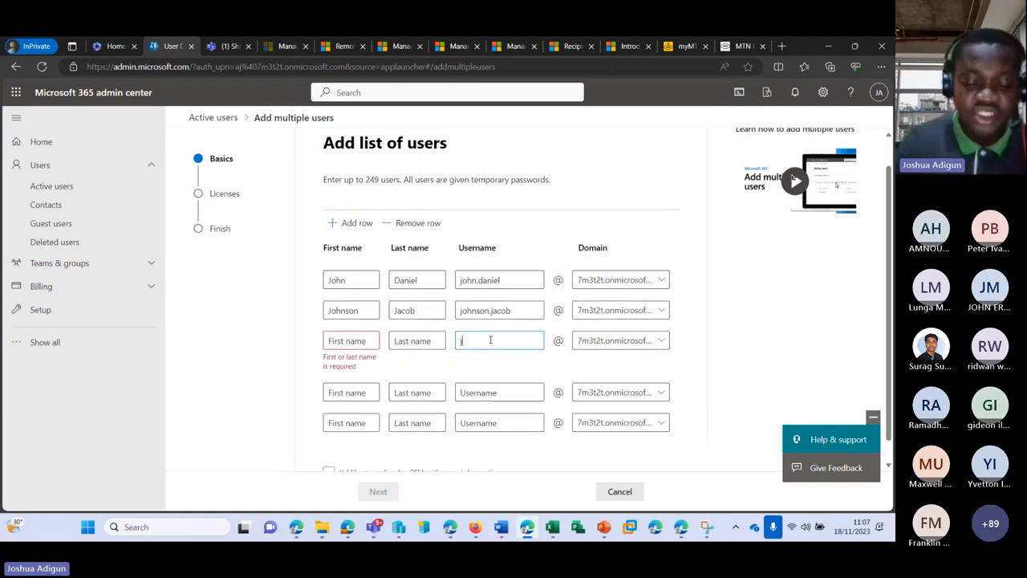
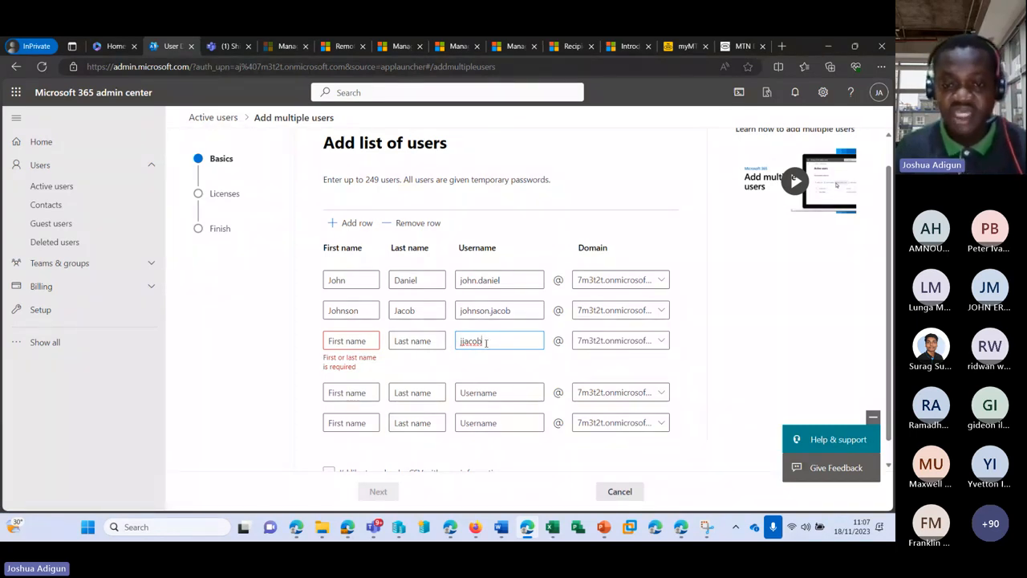
left_click_drag(485, 342, 464, 344)
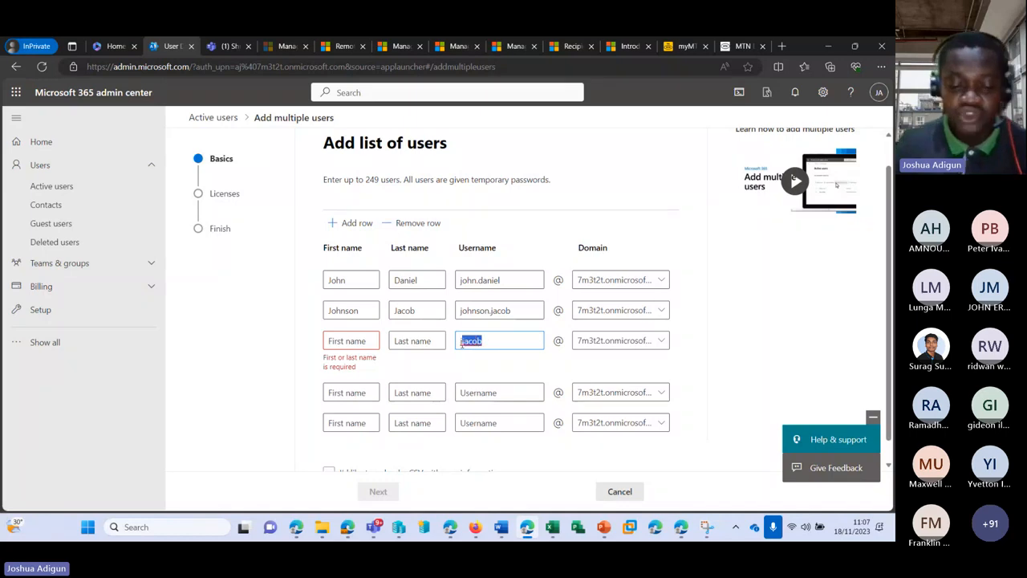
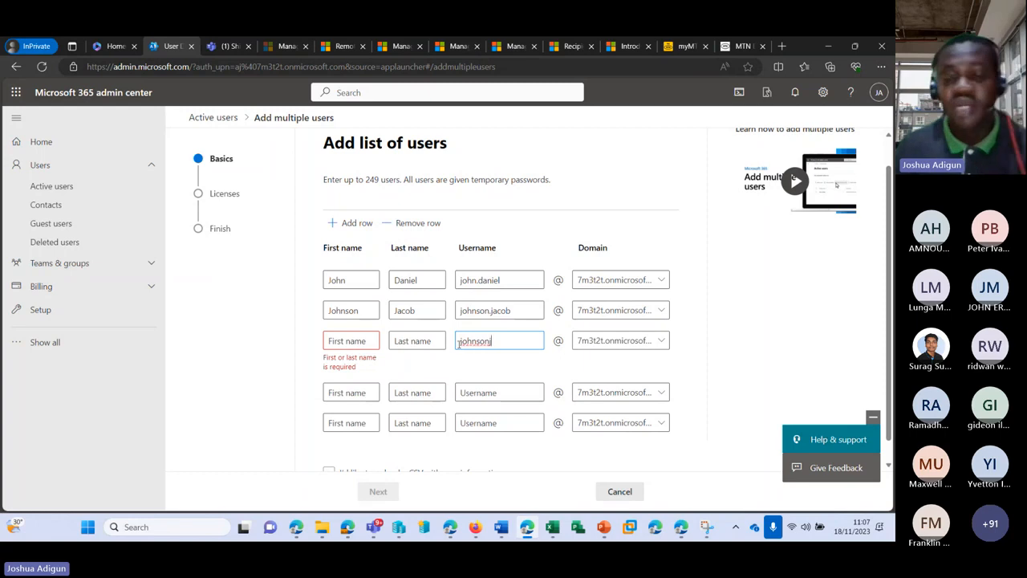
key("ctrl+a")
key("BackSpace")
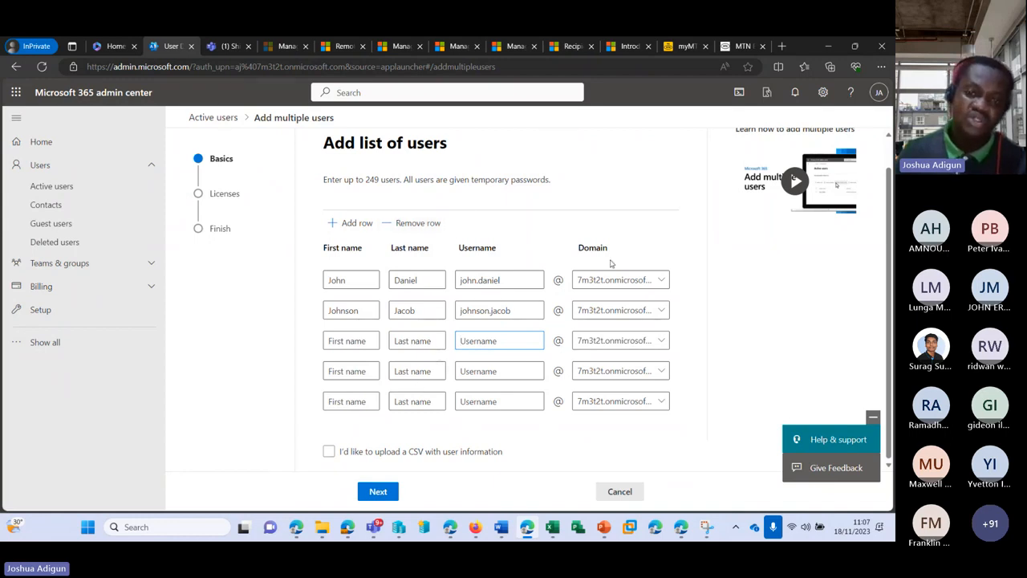
Choose CSV upload, download the example user info CSV and open it
left_click(329, 451)
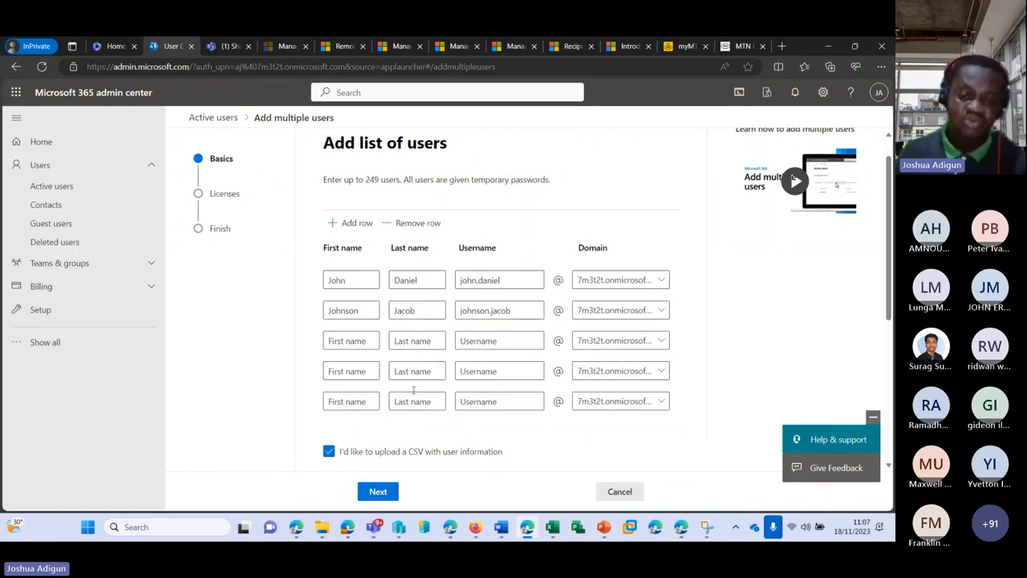
scroll(414, 389, "down", 4)
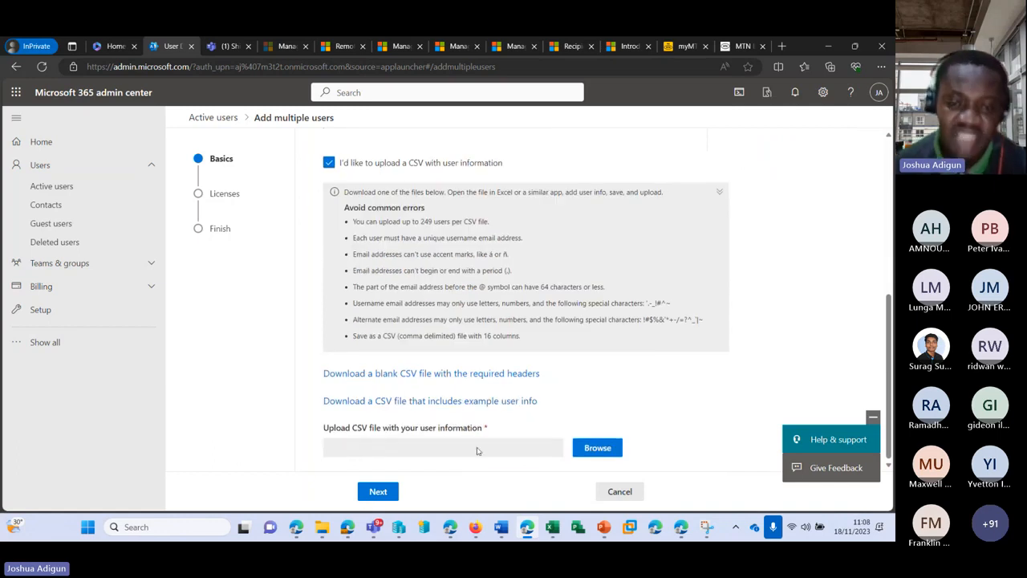
left_click(424, 407)
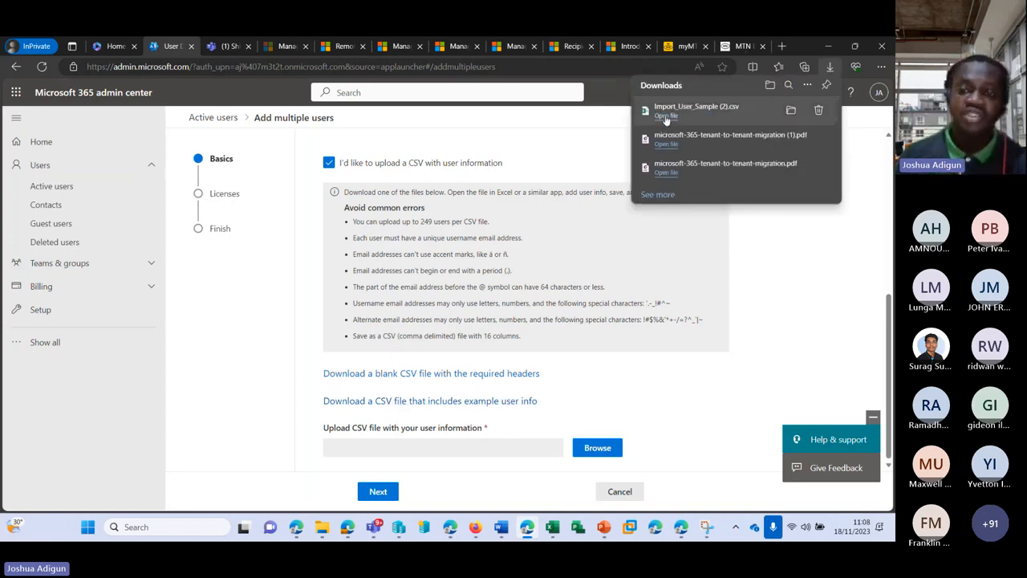
left_click(666, 117)
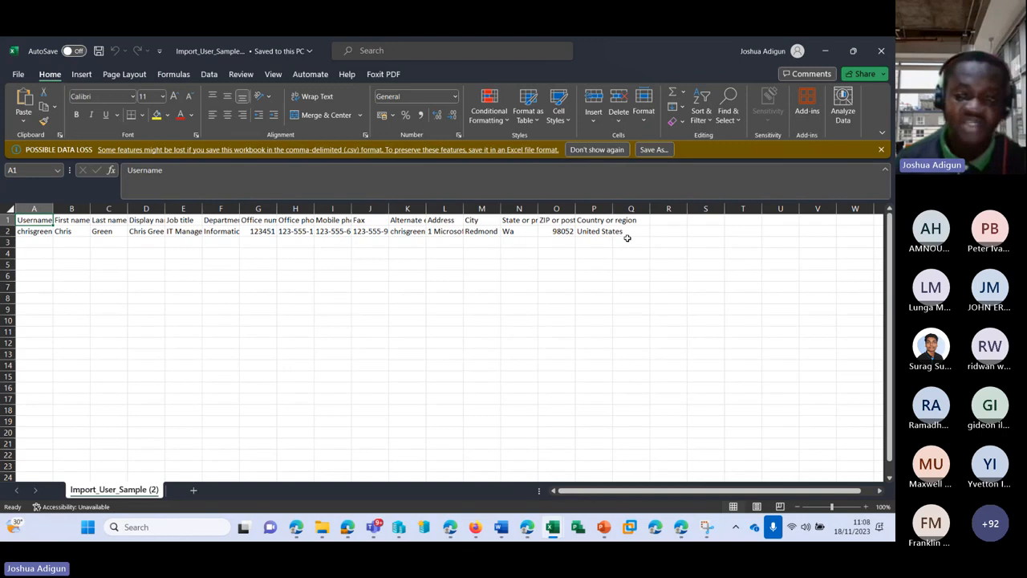
Start overwriting A2's sample username, then undo the partial entry
left_click(32, 231)
mouse_move(374, 530)
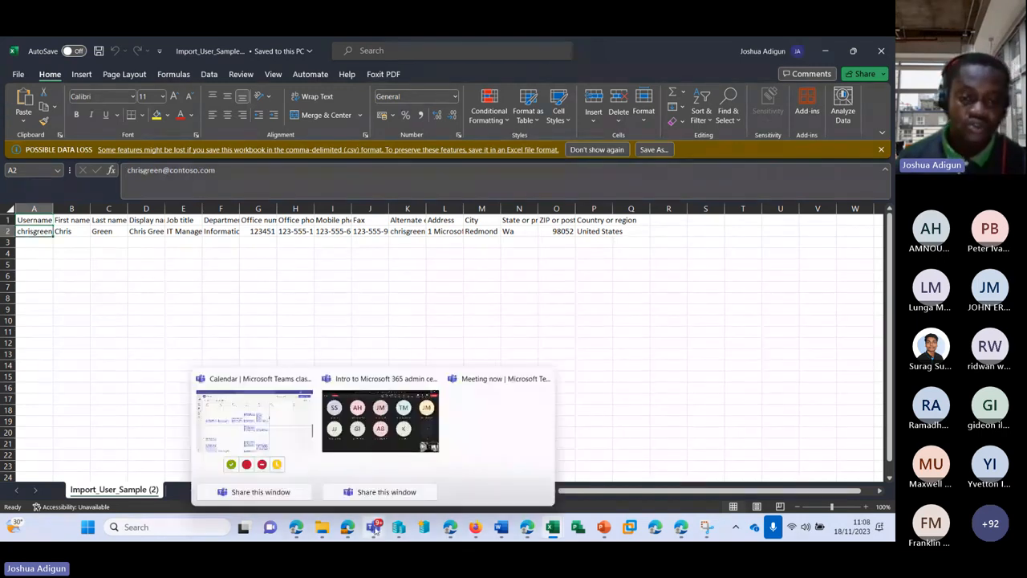
mouse_move(375, 436)
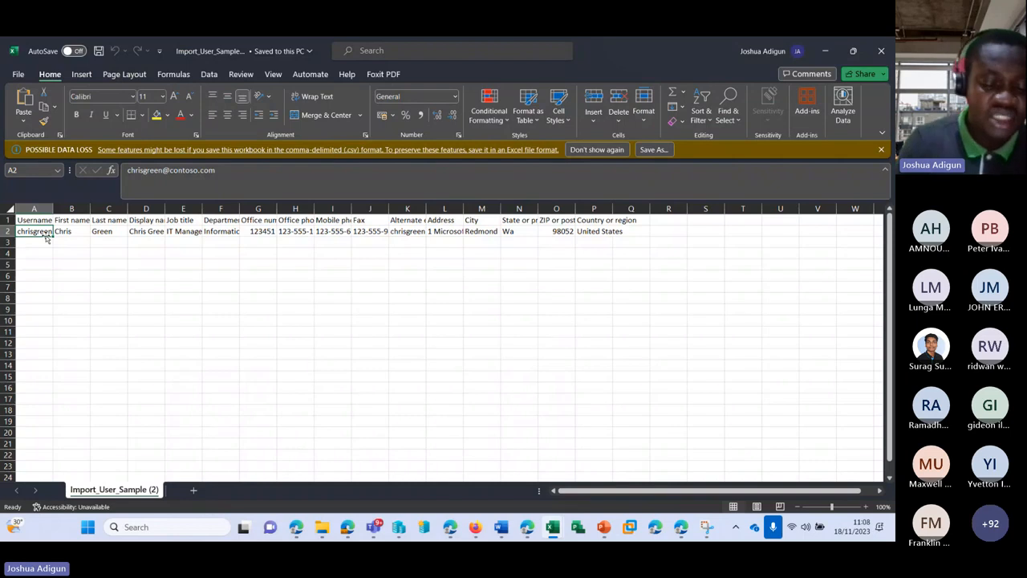
type("i")
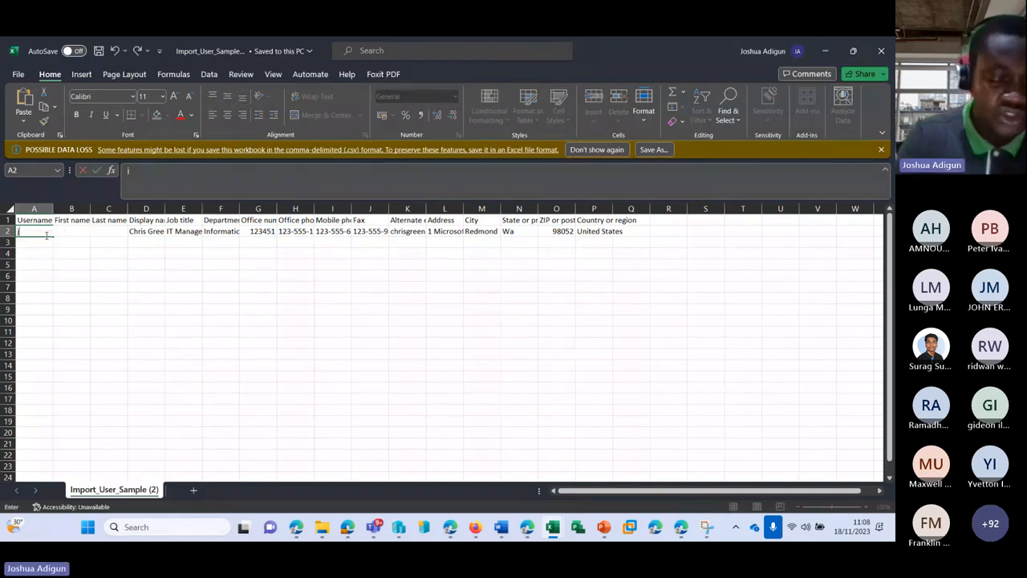
type("o")
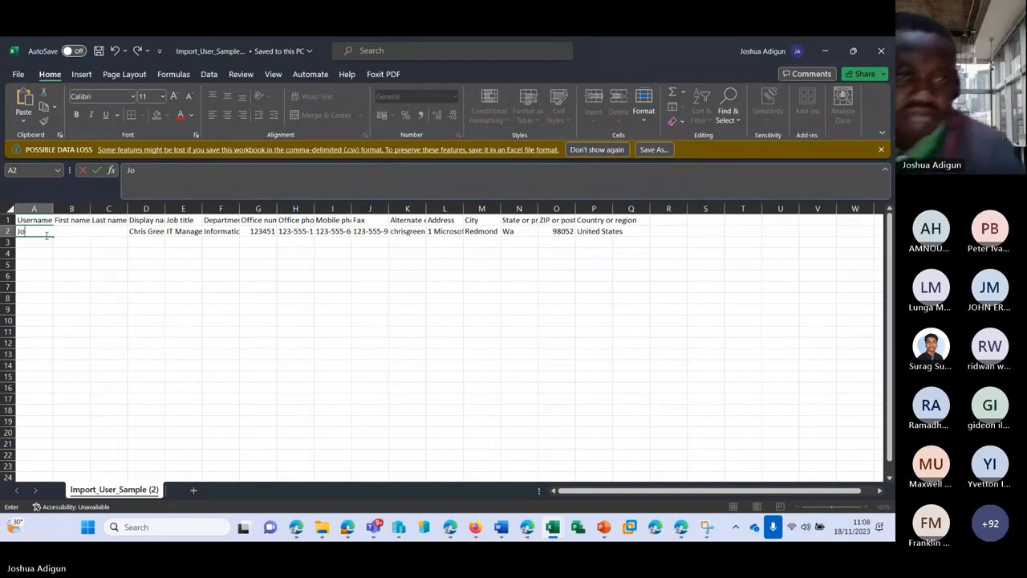
key("ctrl+z")
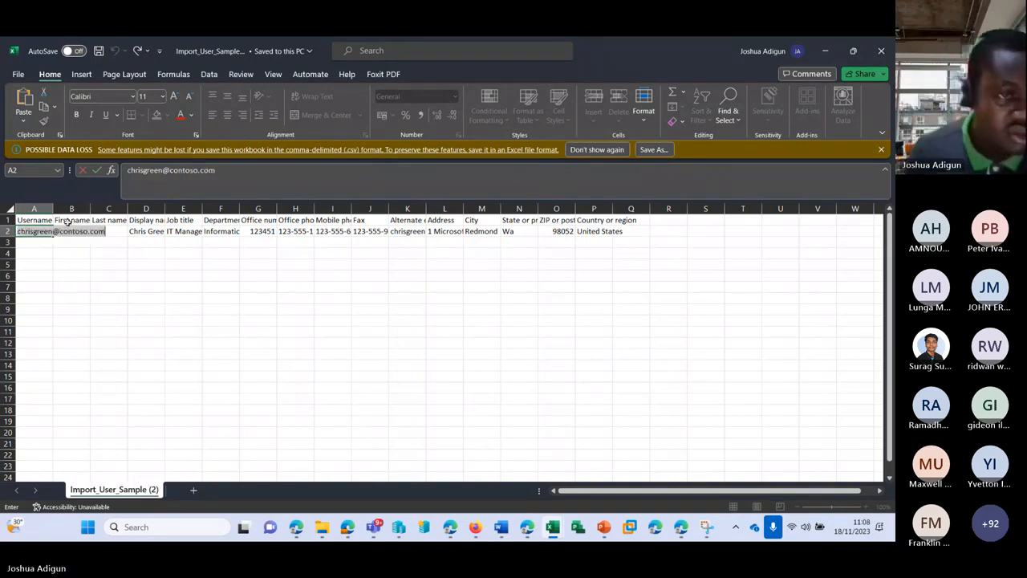
Autofit column A and replace A2's sample username with the new user's 7m3t2t.onmicrosoft.com address
left_click(54, 208)
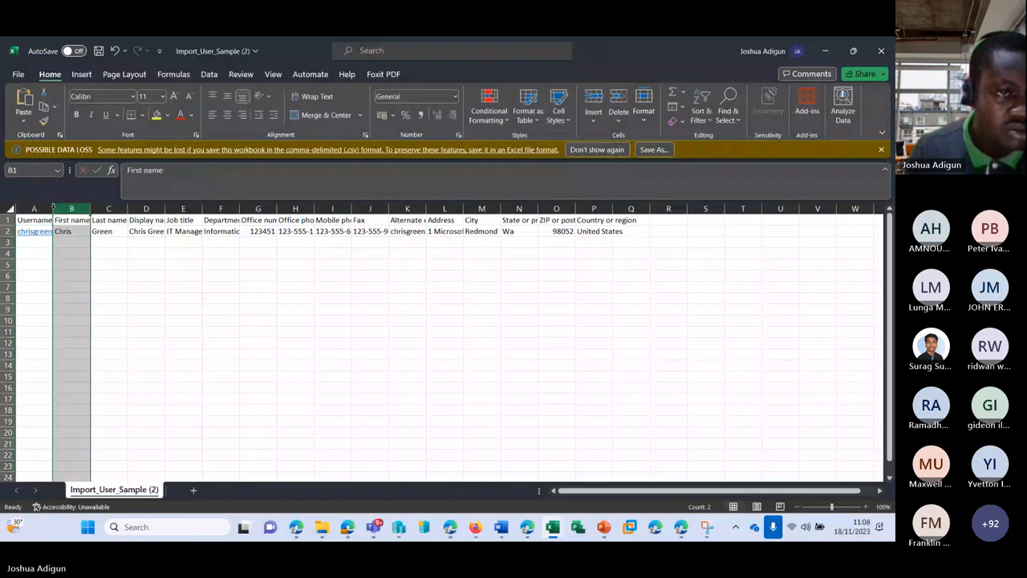
double_click(53, 208)
left_click(64, 250)
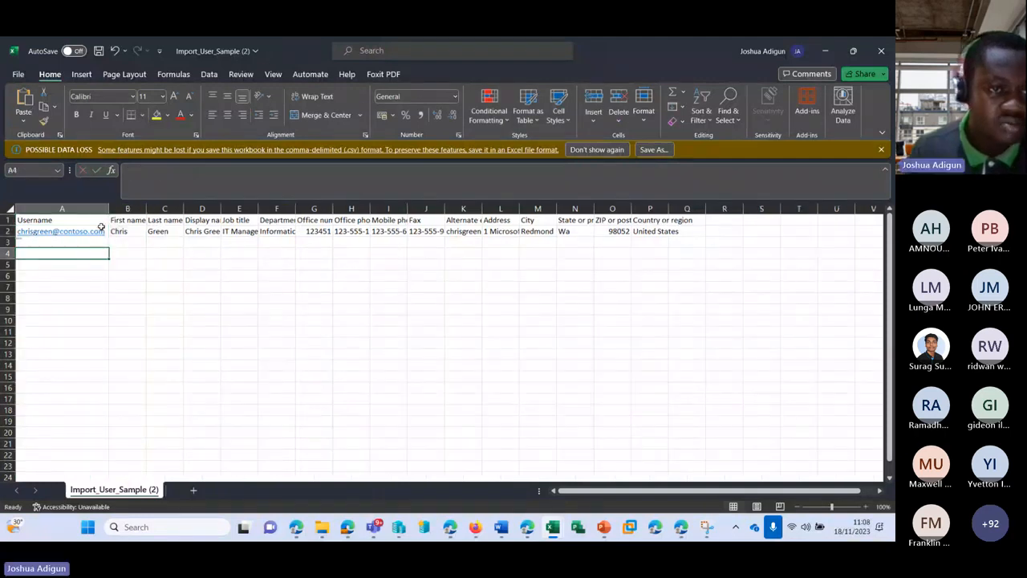
left_click(99, 232)
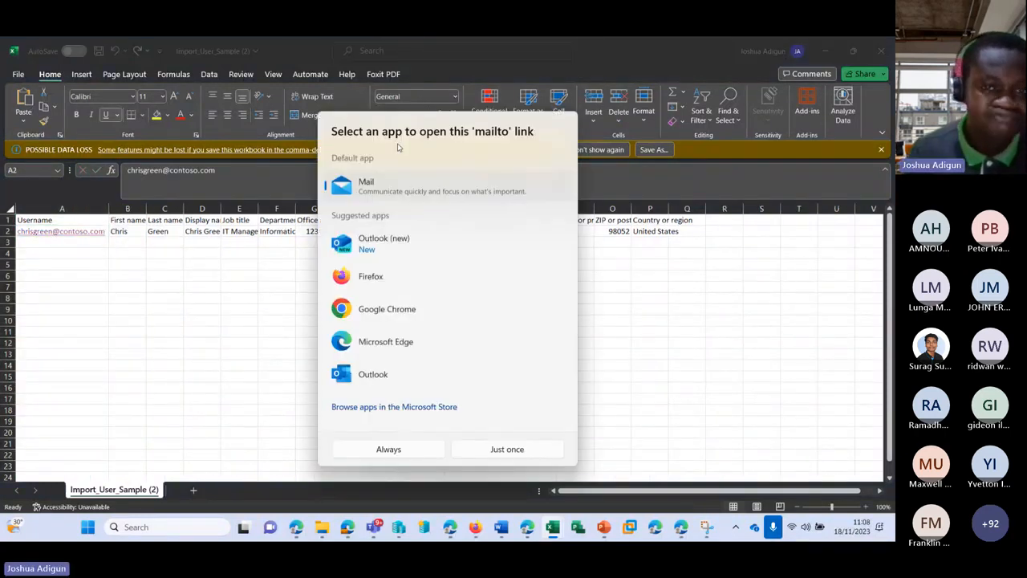
key("Escape")
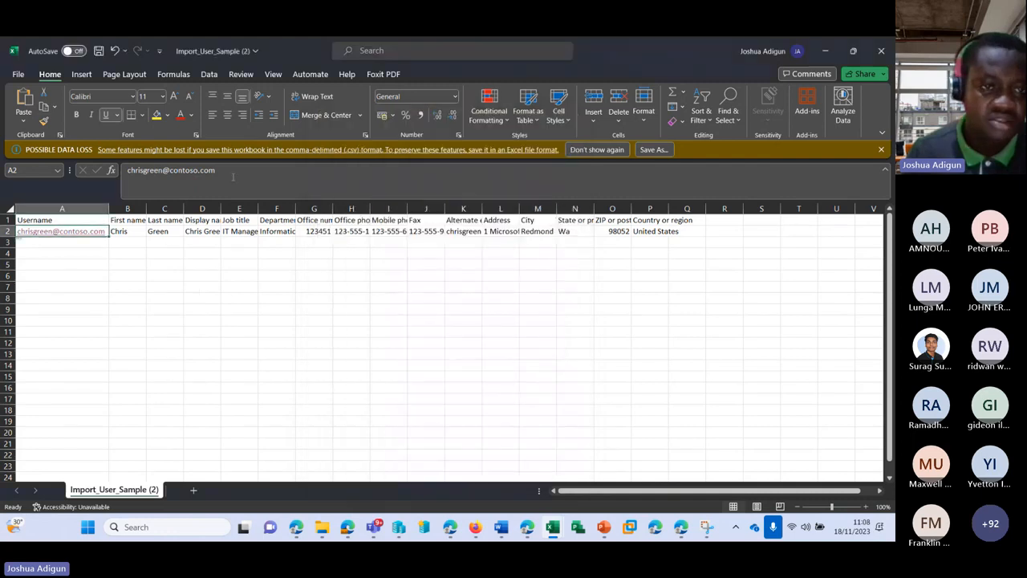
left_click_drag(215, 170, 112, 174)
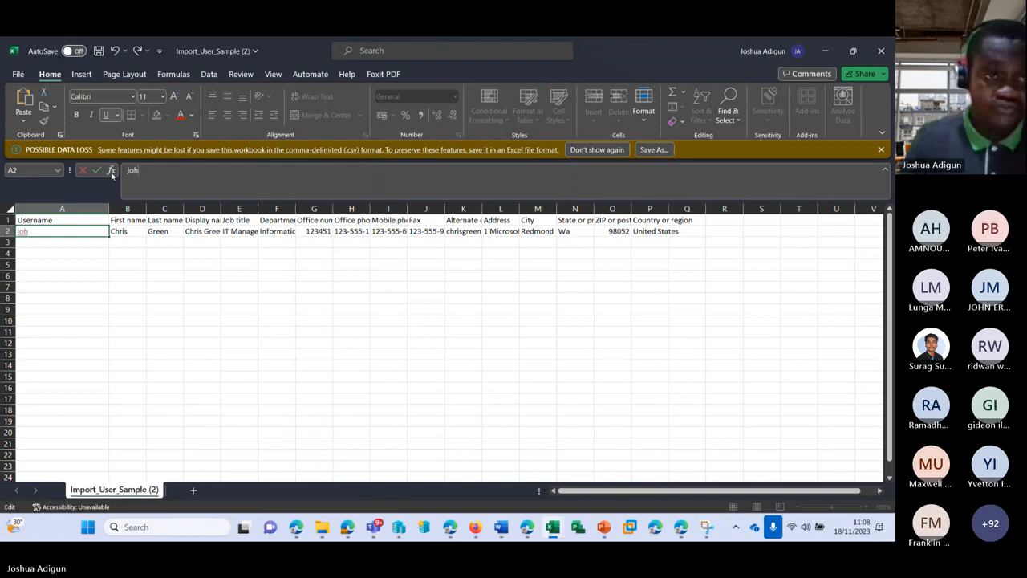
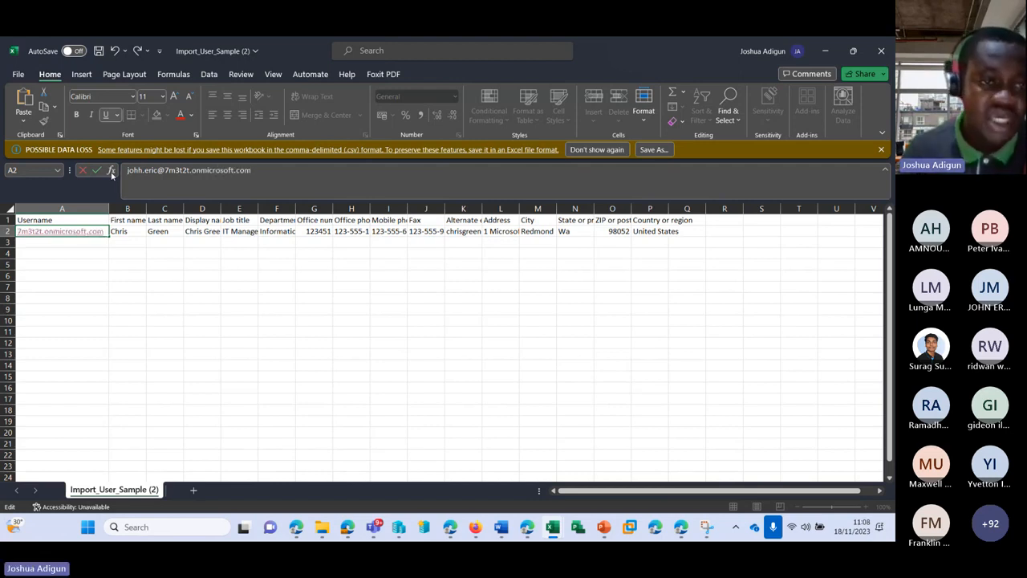
Fill in the new user's first name, last name and display name in row 2
left_click(122, 232)
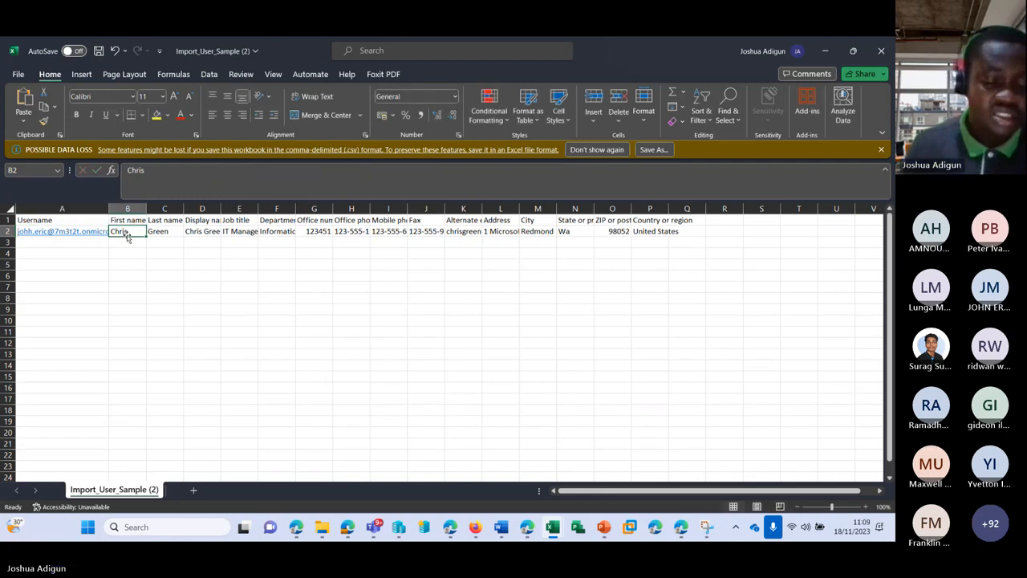
key("Tab")
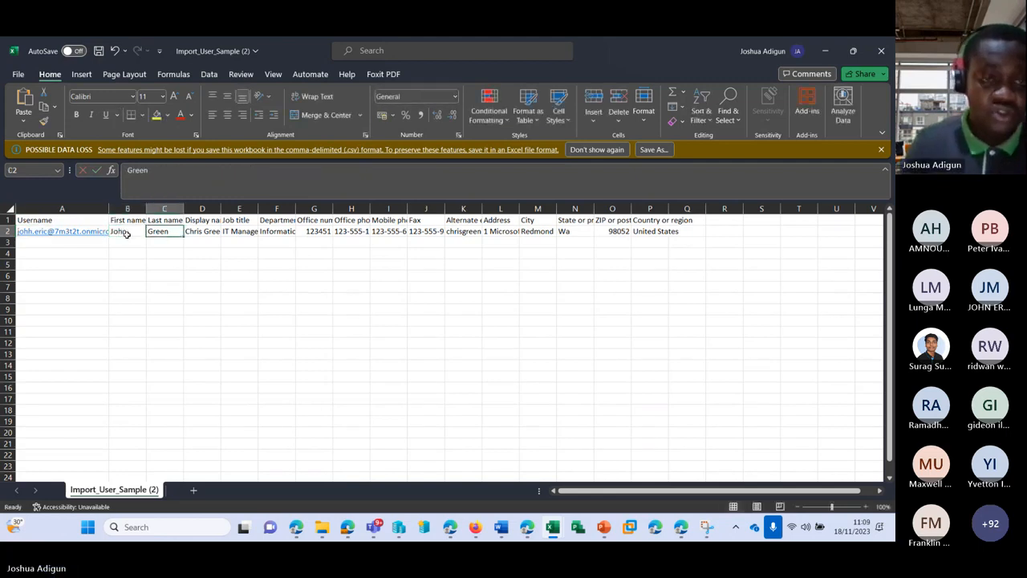
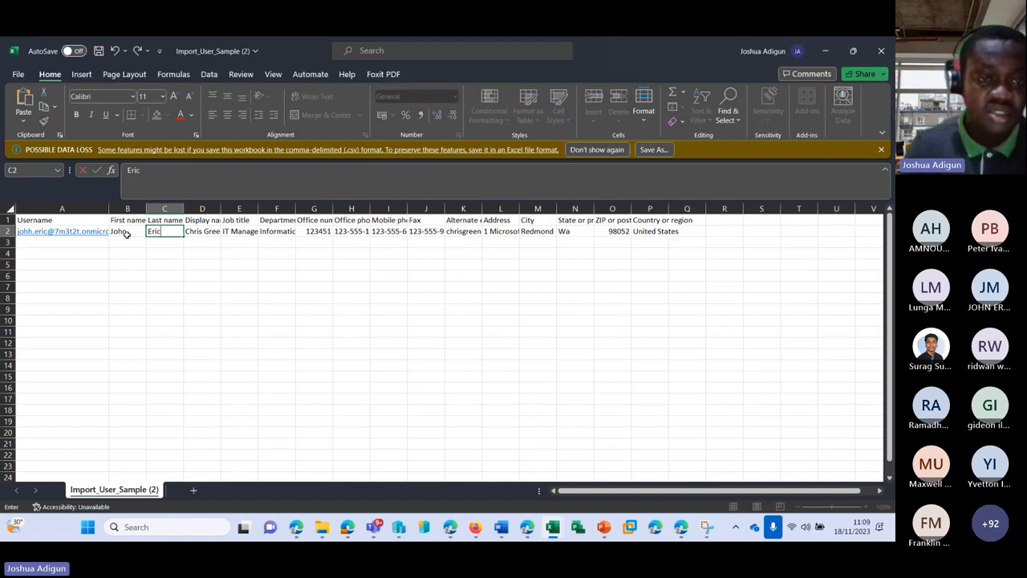
key("Tab")
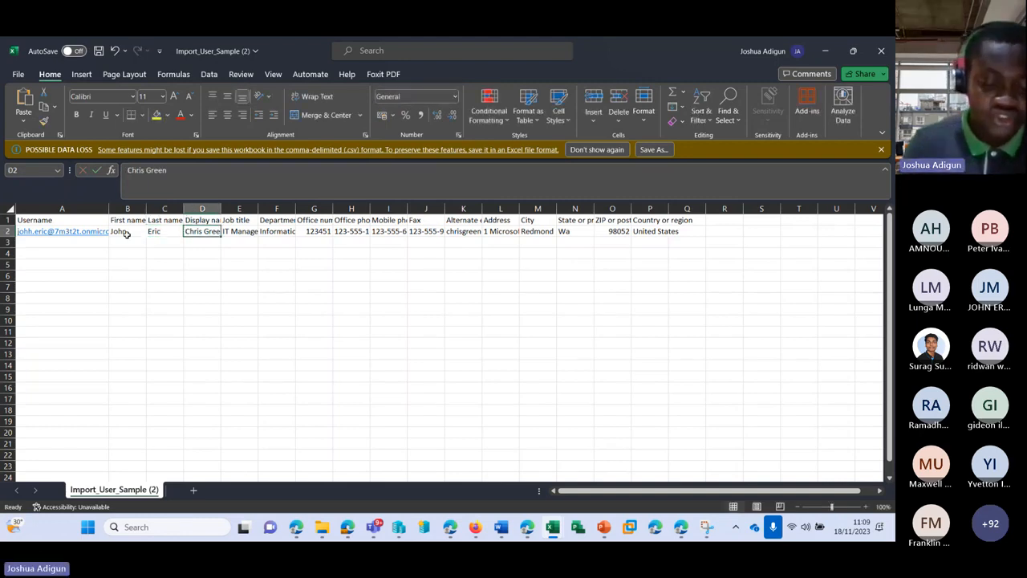
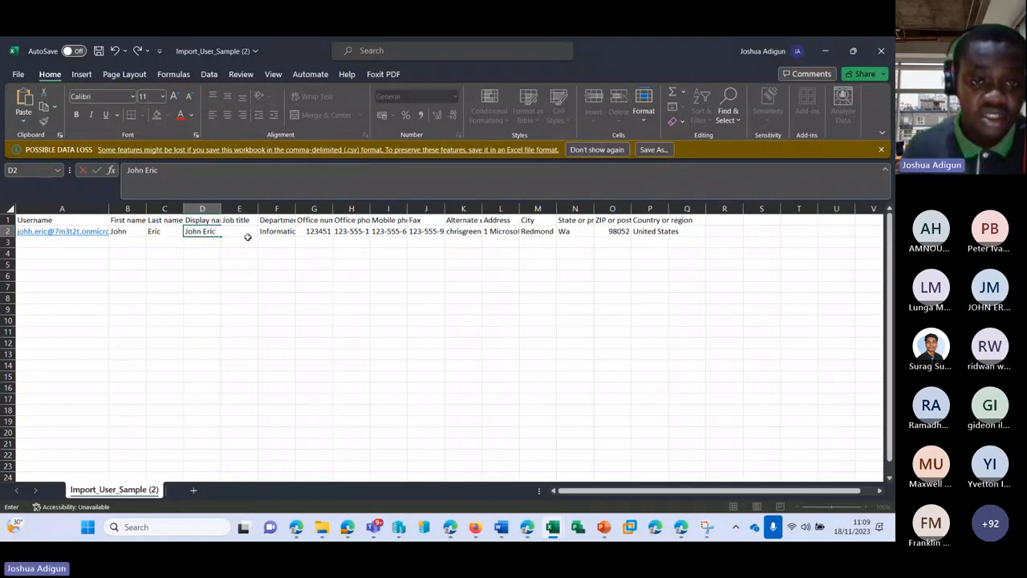
left_click(264, 232)
Clear the alternate email in K2, save the CSV and minimize Excel
left_click(322, 230)
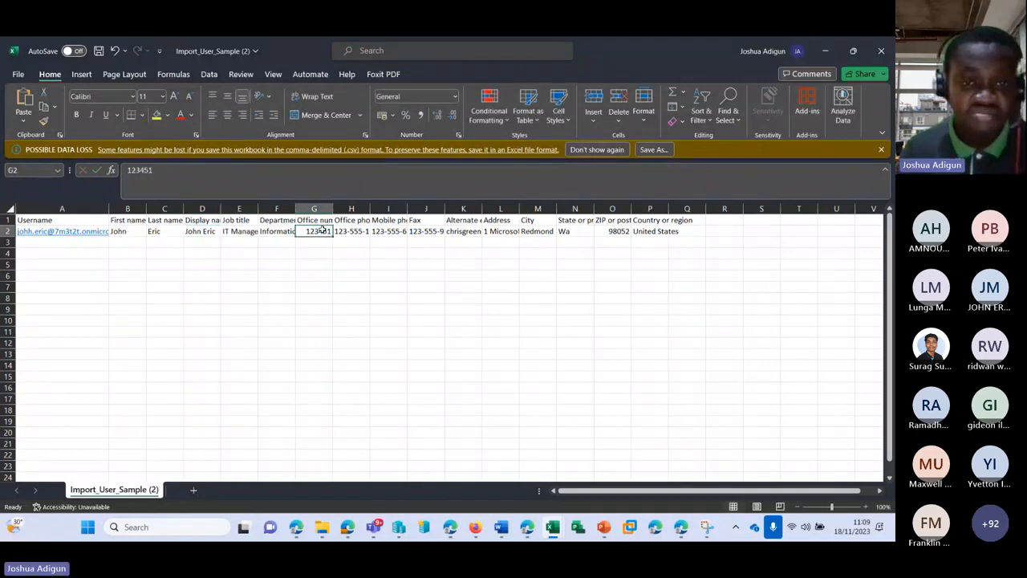
left_click(470, 230)
double_click(482, 208)
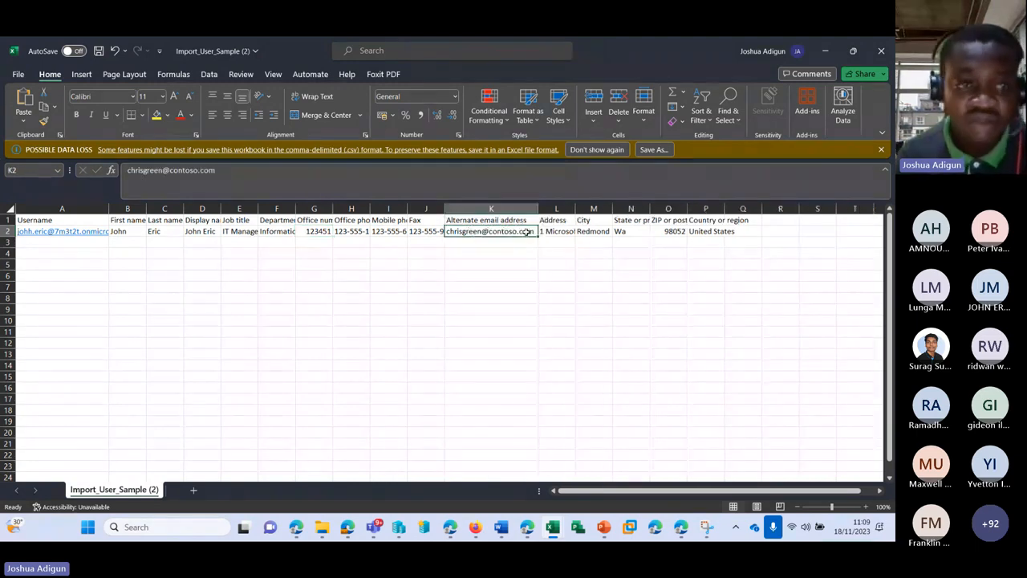
key("Delete")
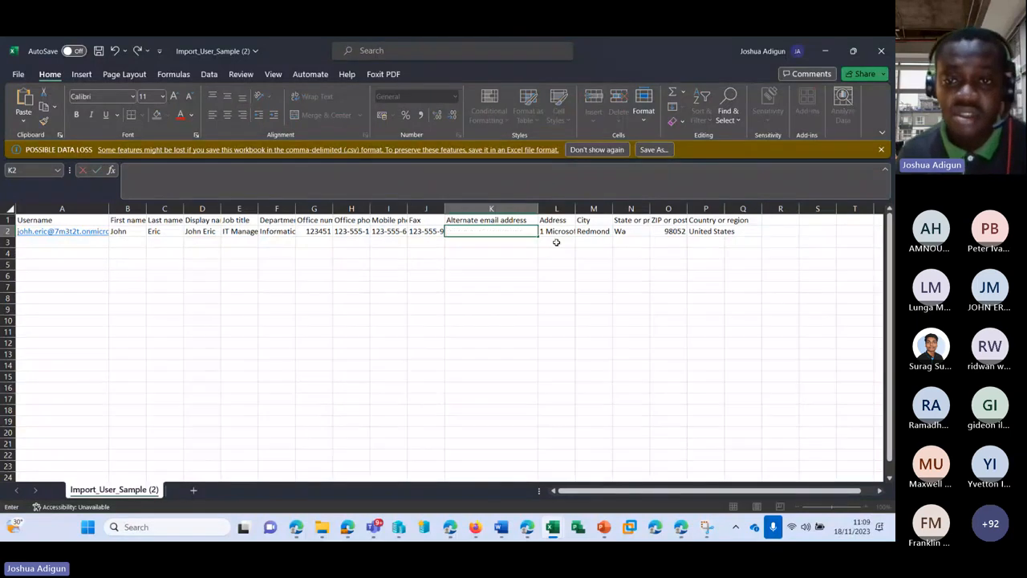
left_click(556, 230)
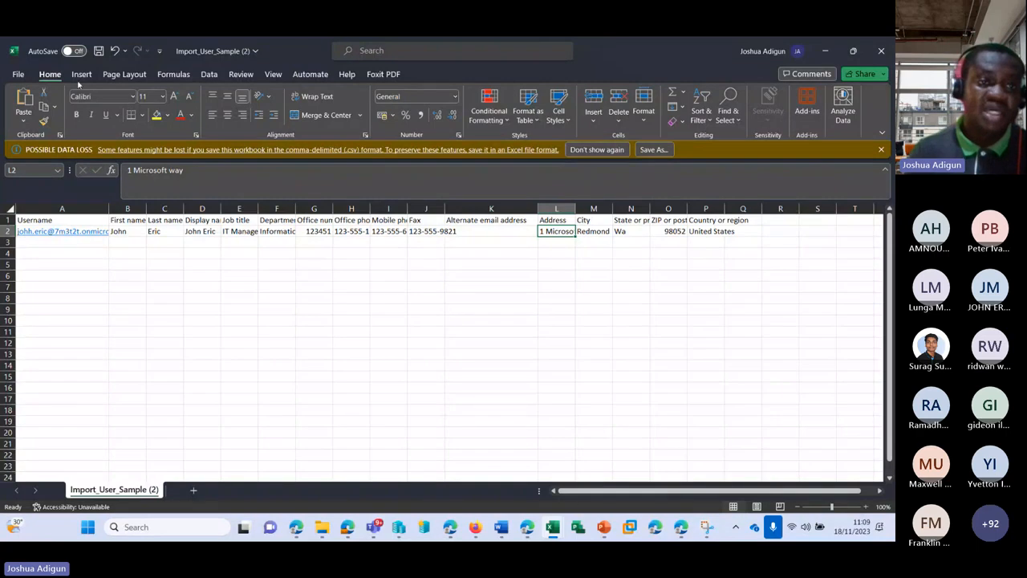
key("ctrl+s")
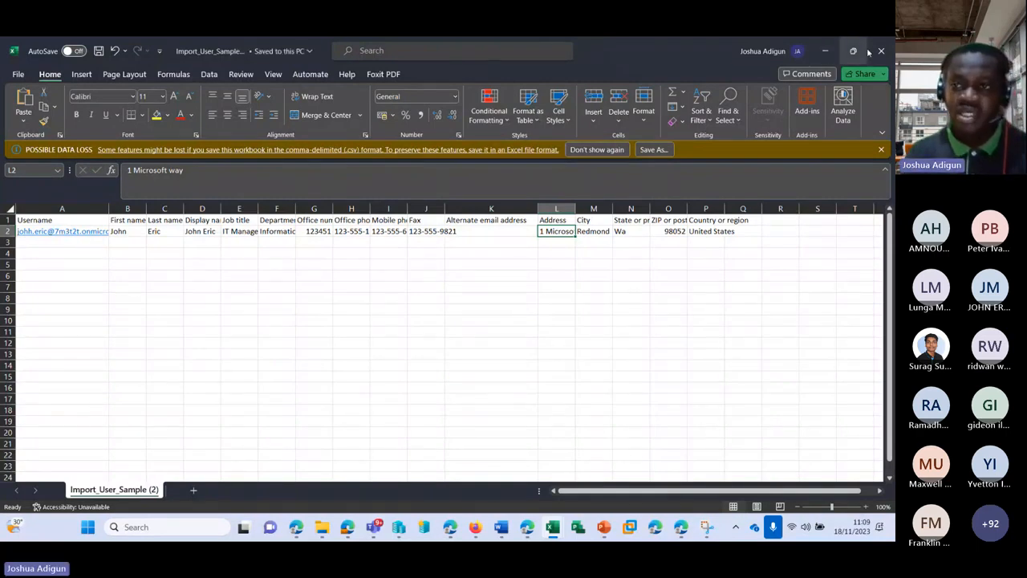
left_click(826, 52)
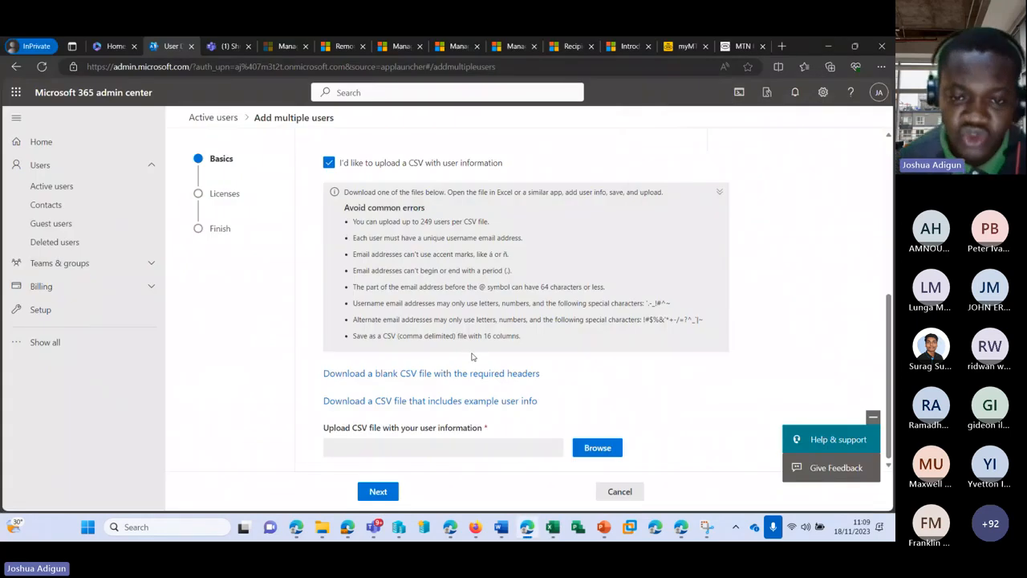
Close Excel, attach Import_User_Sample (2).csv for upload, then reopen it in Excel
right_click(550, 526)
left_click(548, 498)
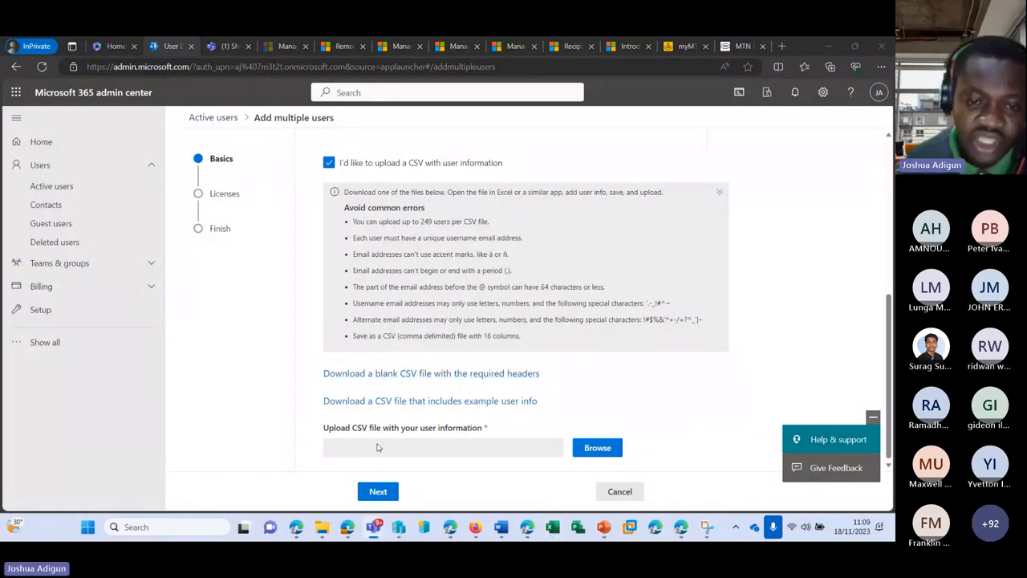
left_click(595, 448)
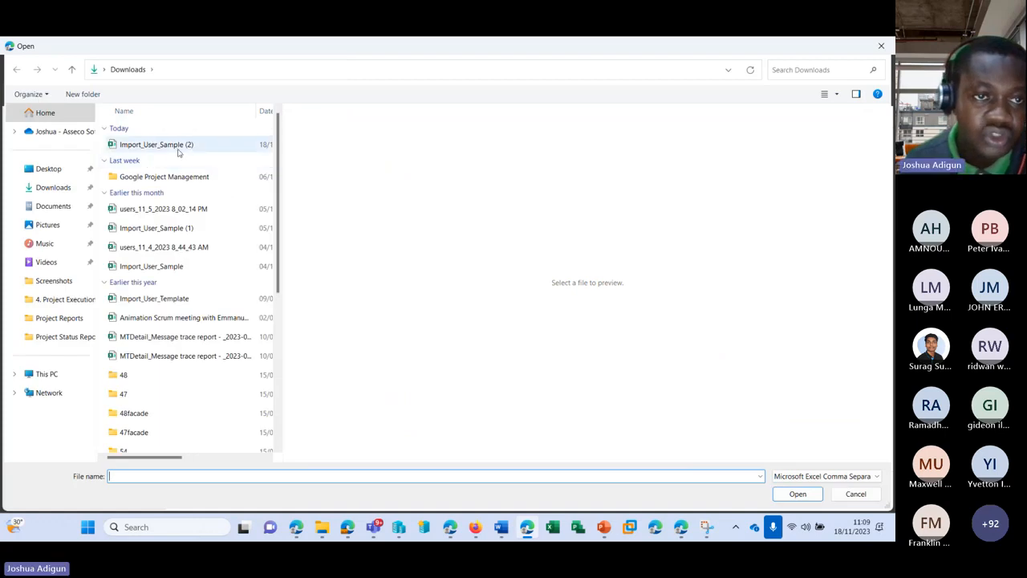
left_click(181, 146)
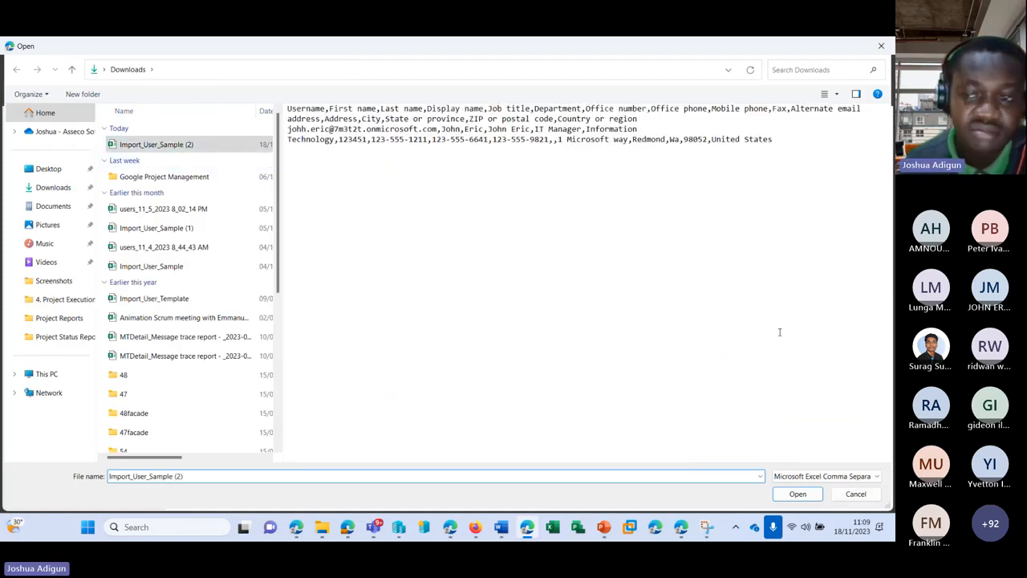
left_click(798, 493)
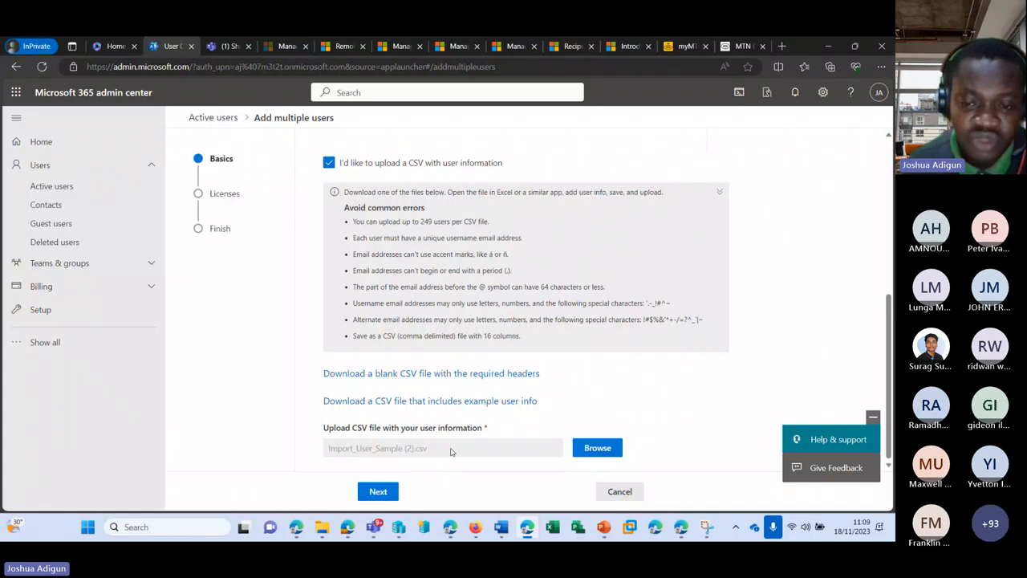
right_click(555, 531)
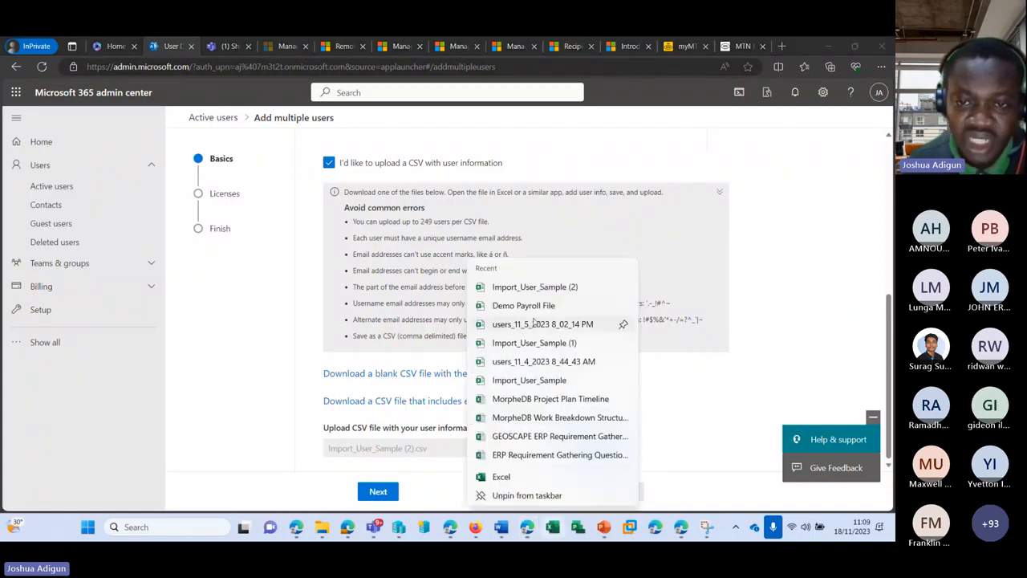
left_click(533, 288)
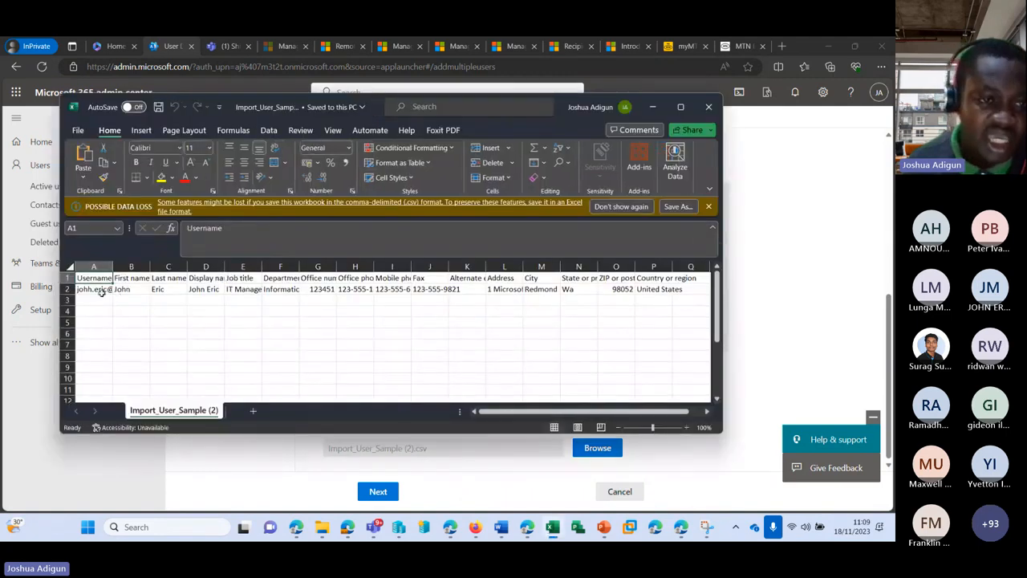
Add a '3' to the domain of the A2 username and save the CSV
left_click(102, 288)
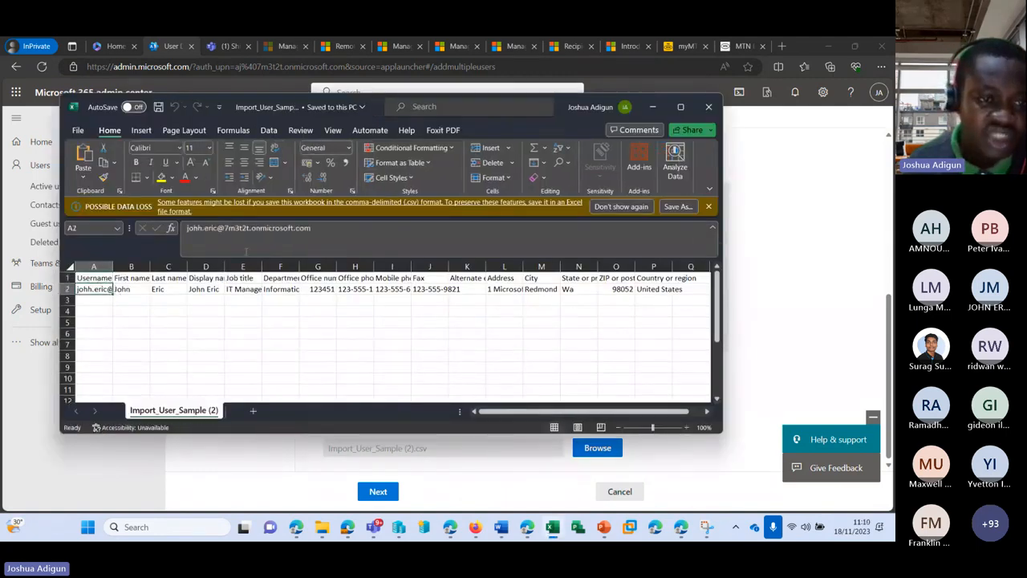
left_click(251, 230)
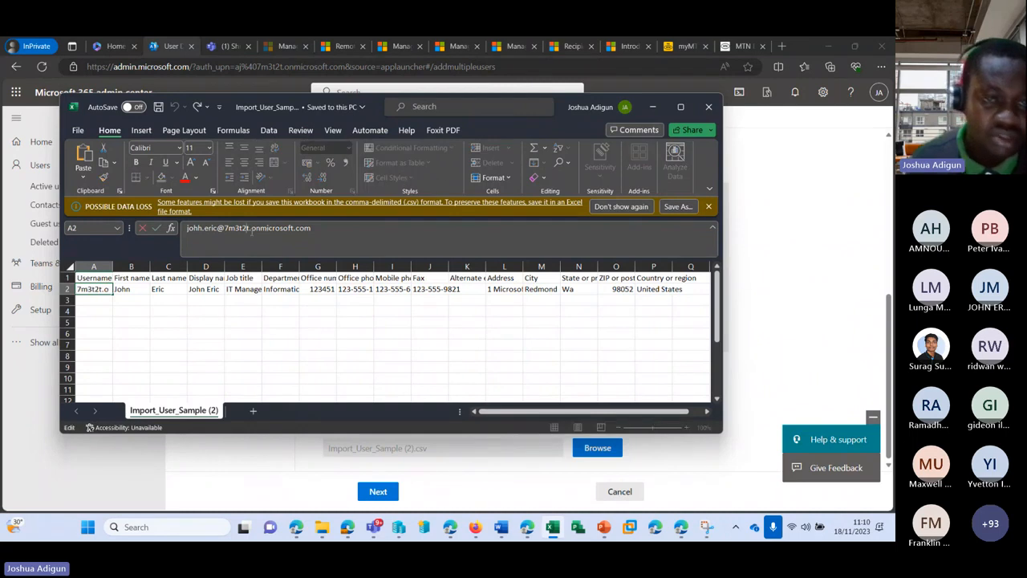
type("3")
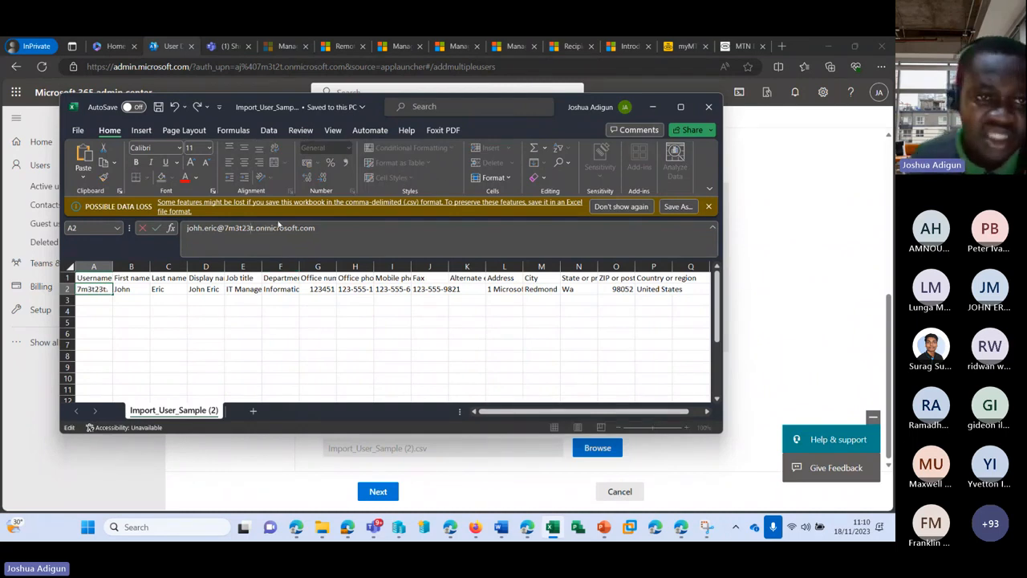
left_click(159, 106)
left_click(652, 107)
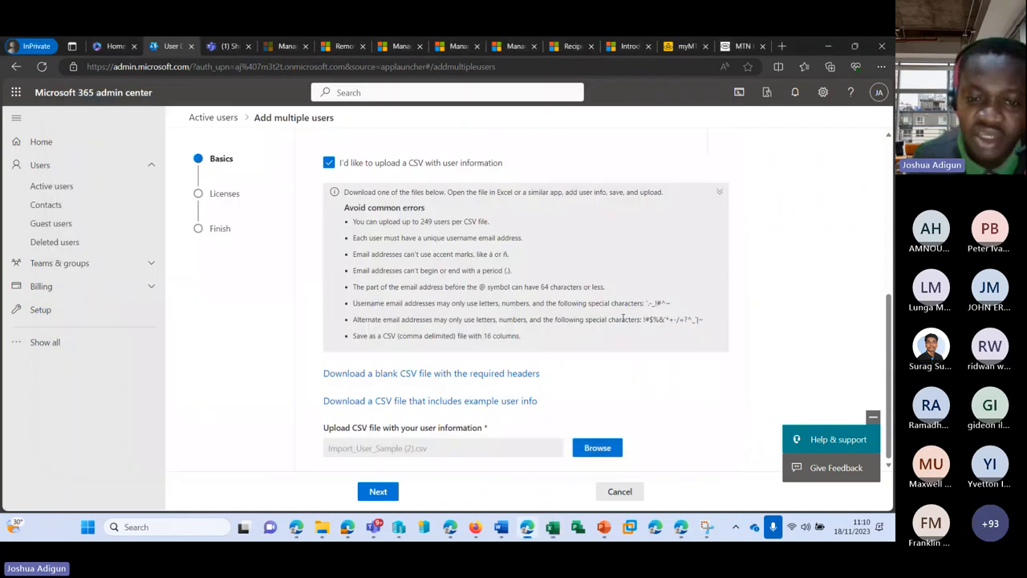
Re-upload Import_User_Sample (2).csv, which now reports file errors
left_click(591, 443)
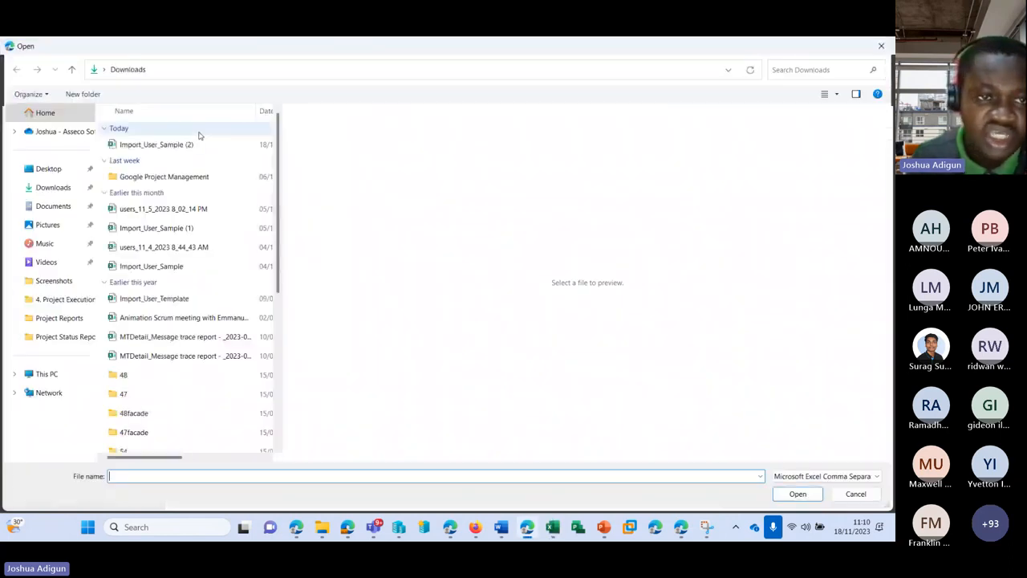
left_click(164, 144)
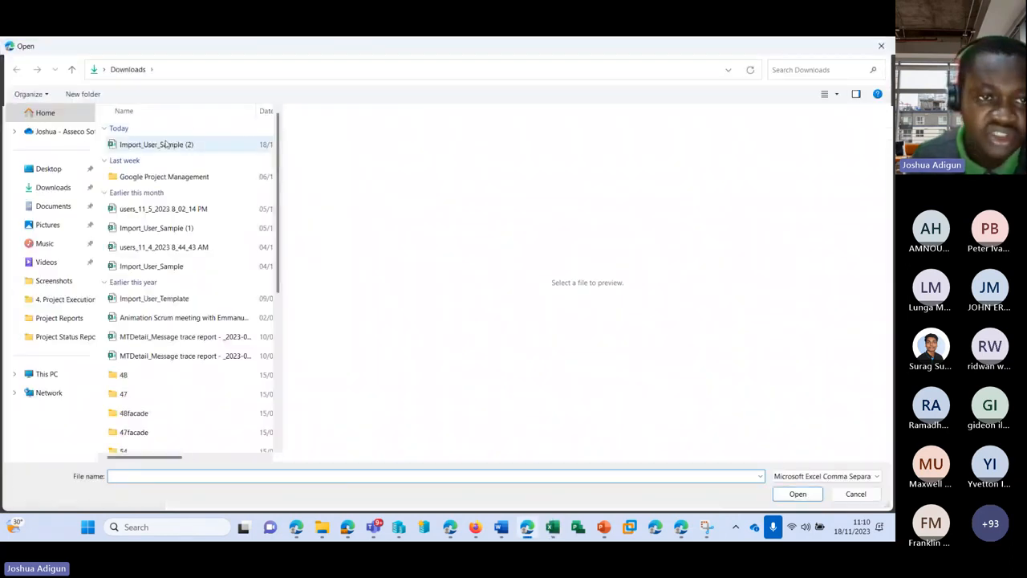
double_click(210, 149)
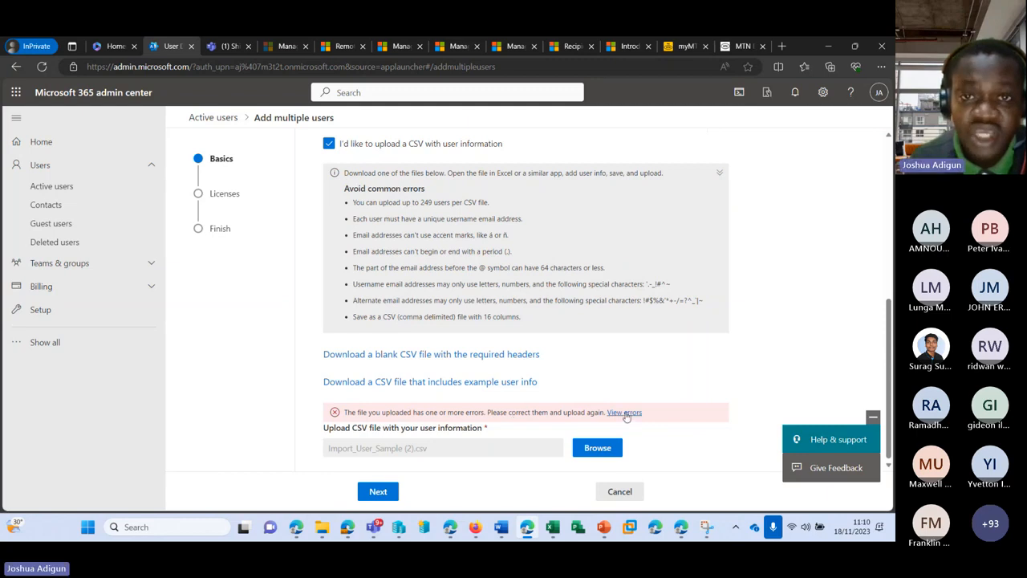
Inspect the upload error details, then close the errors panel
left_click(625, 413)
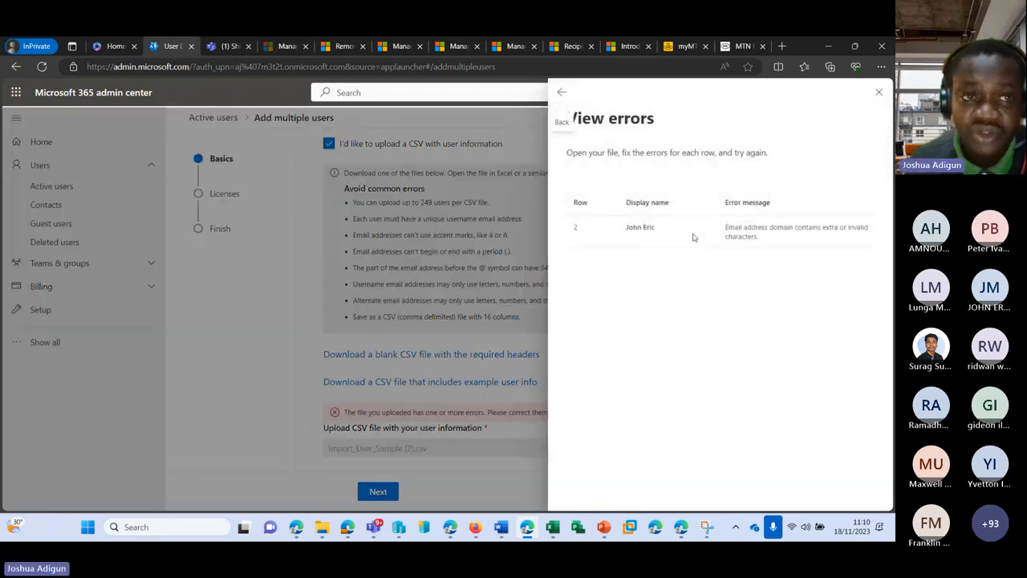
left_click_drag(725, 227, 846, 235)
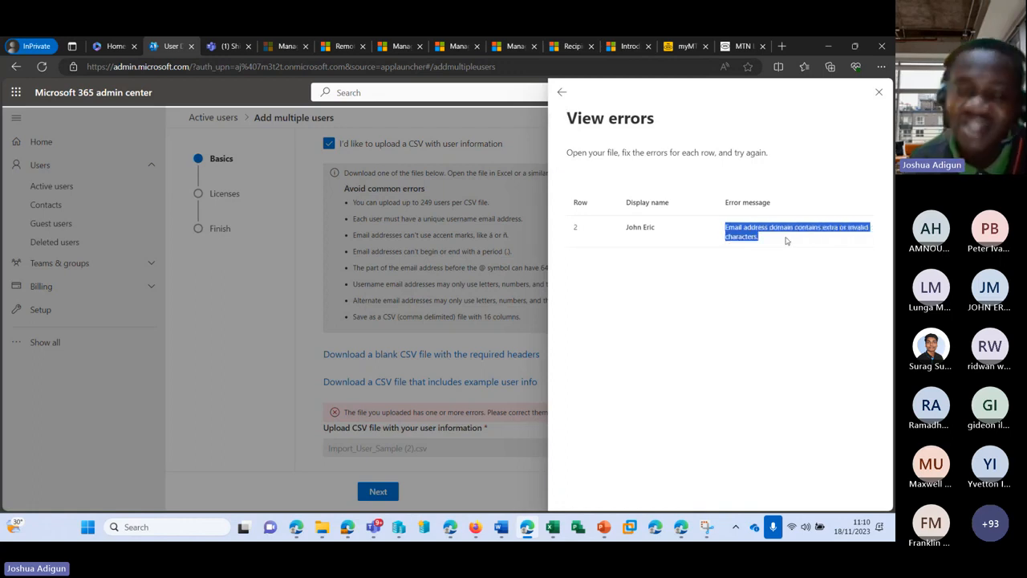
left_click_drag(756, 241, 762, 243)
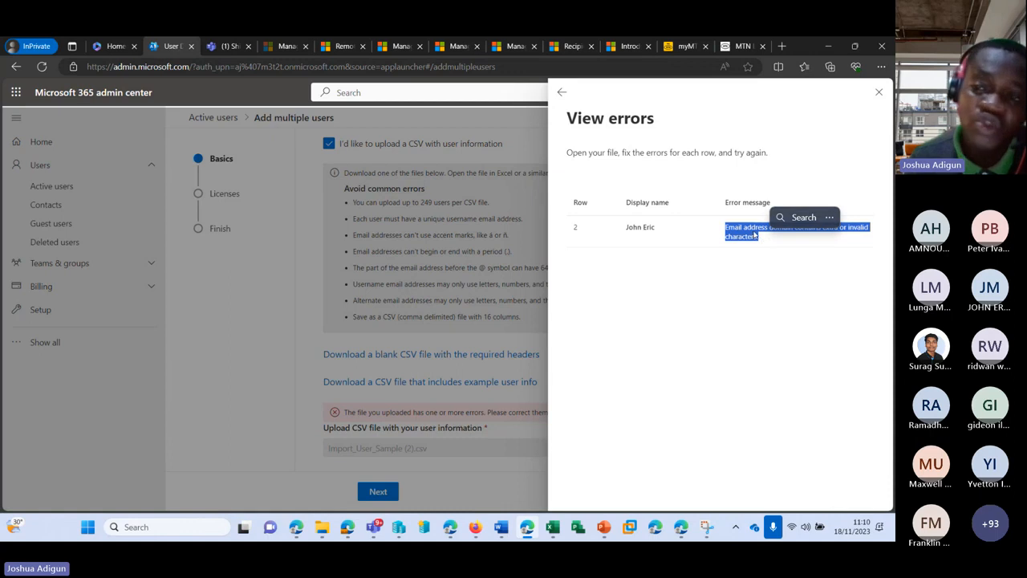
left_click(880, 95)
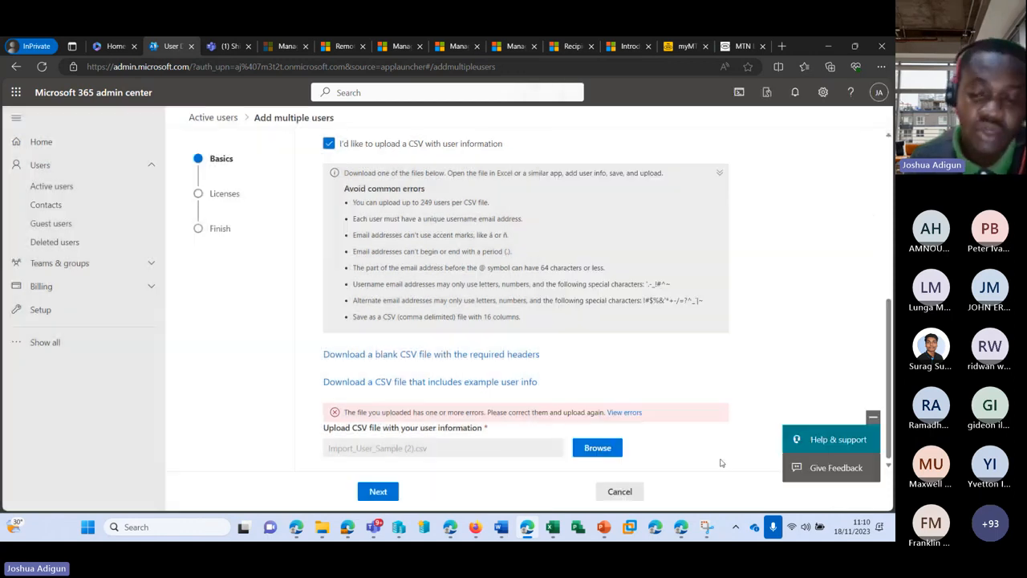
Remove the stray '3' from the A2 username's domain and save the CSV
key("alt+Tab")
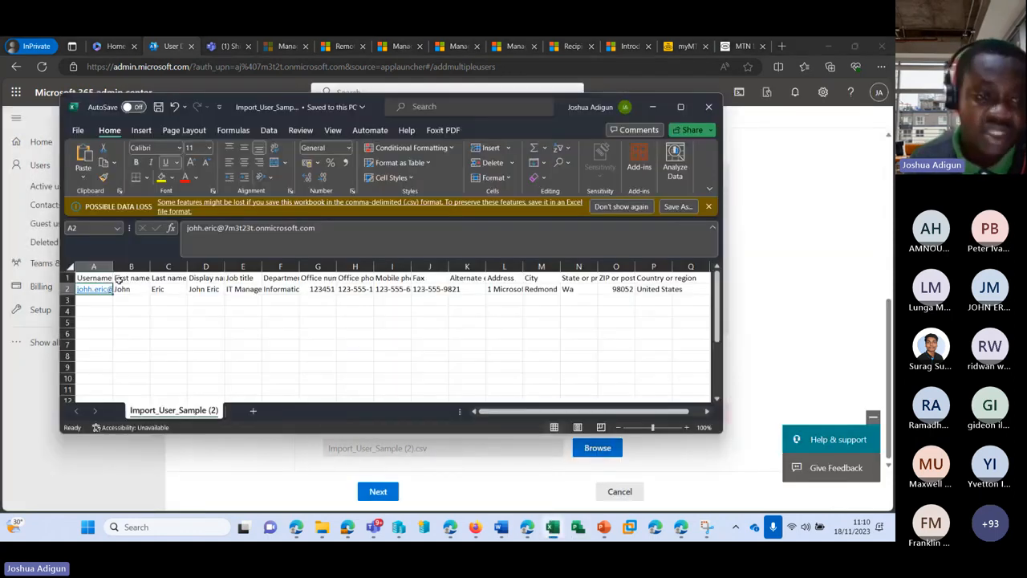
left_click(252, 229)
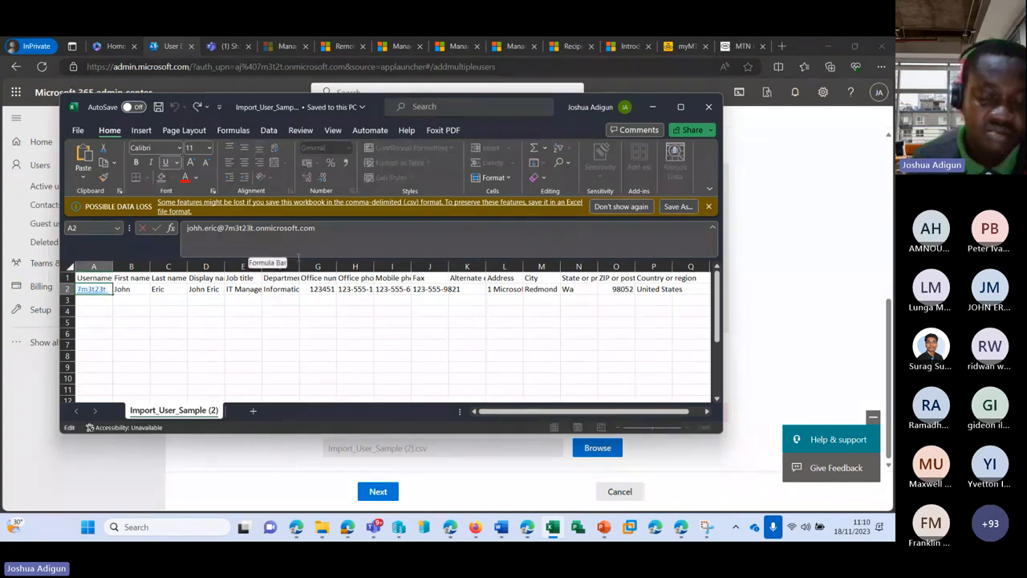
key("BackSpace")
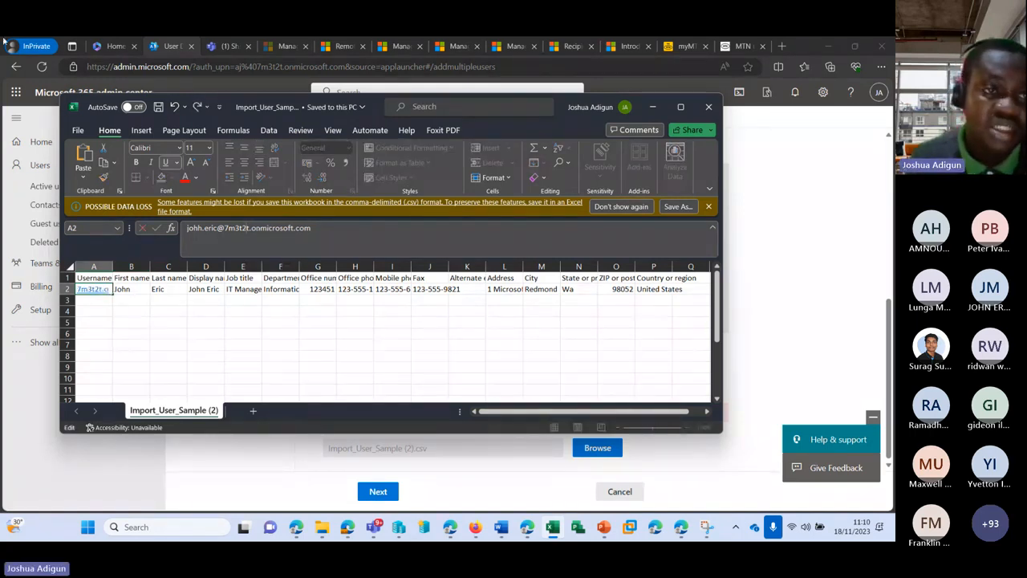
left_click(159, 107)
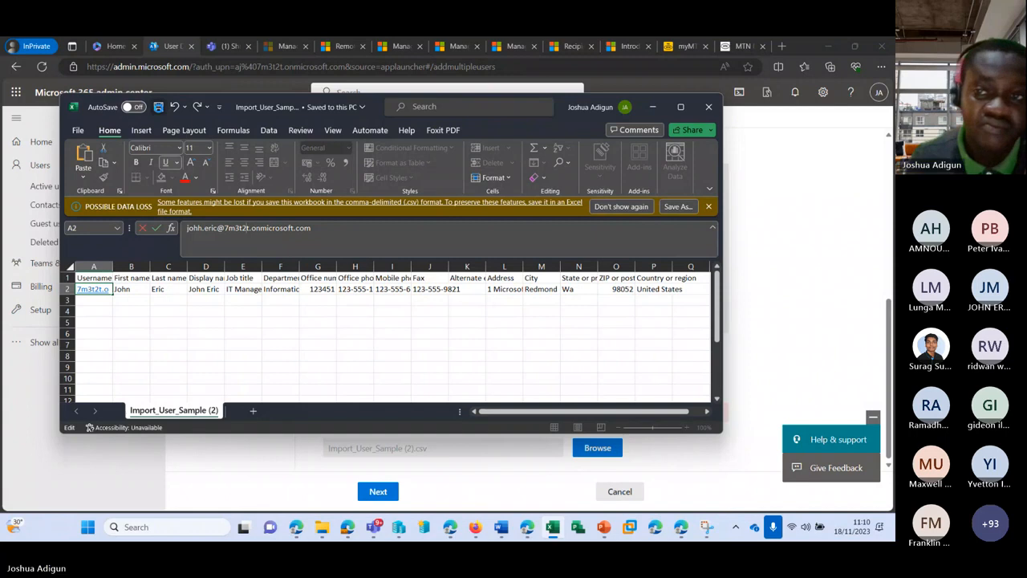
left_click(708, 107)
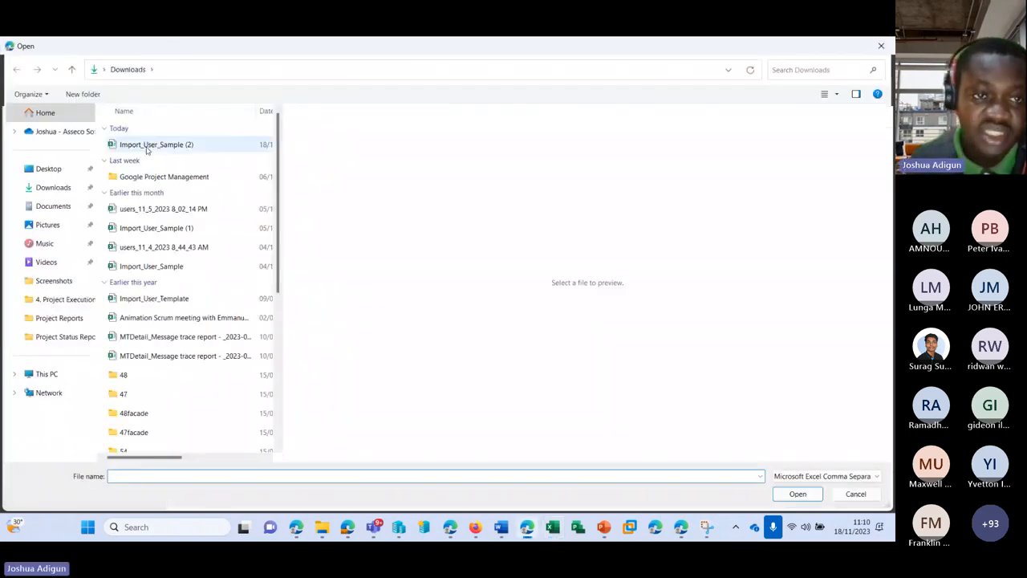
Upload Import_User_Sample (2).csv once more, now without errors
left_click(196, 146)
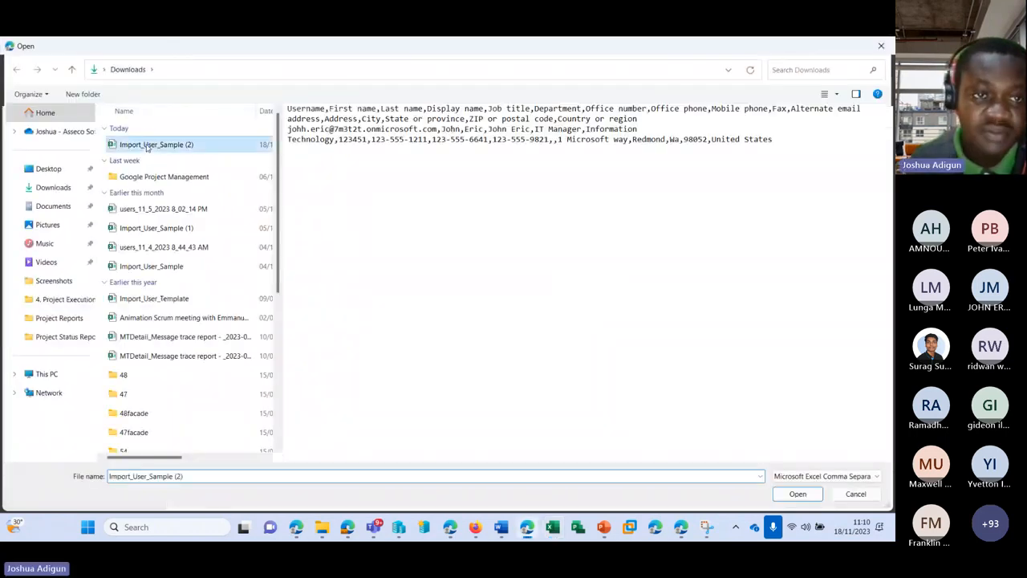
double_click(198, 147)
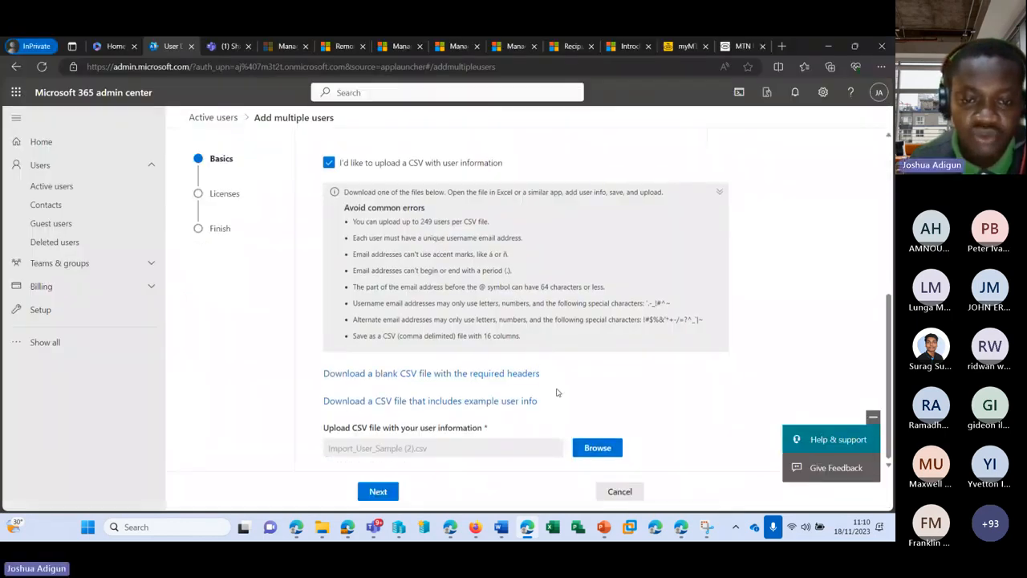
scroll(541, 398, "up", 4)
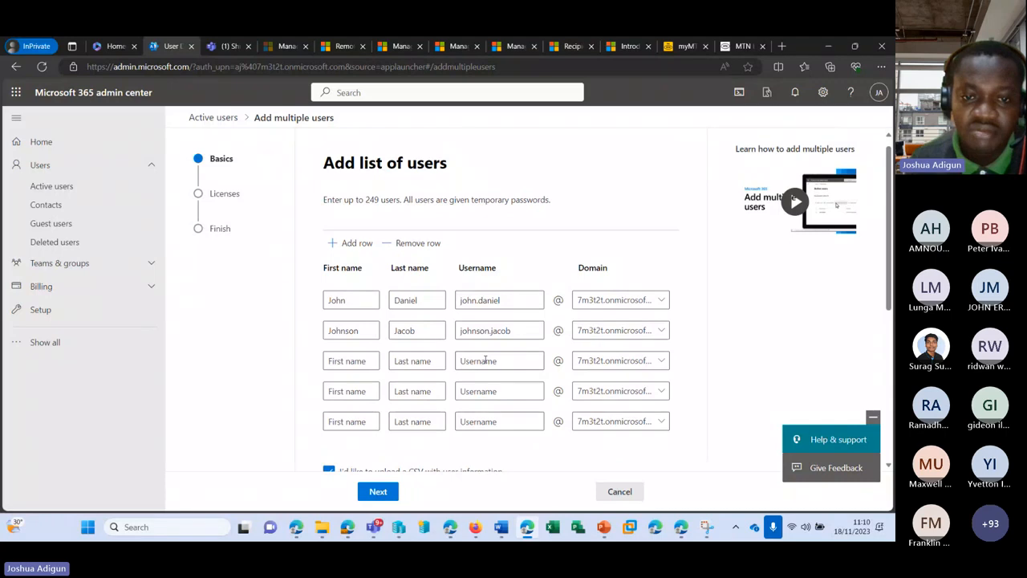
scroll(485, 360, "down", 4)
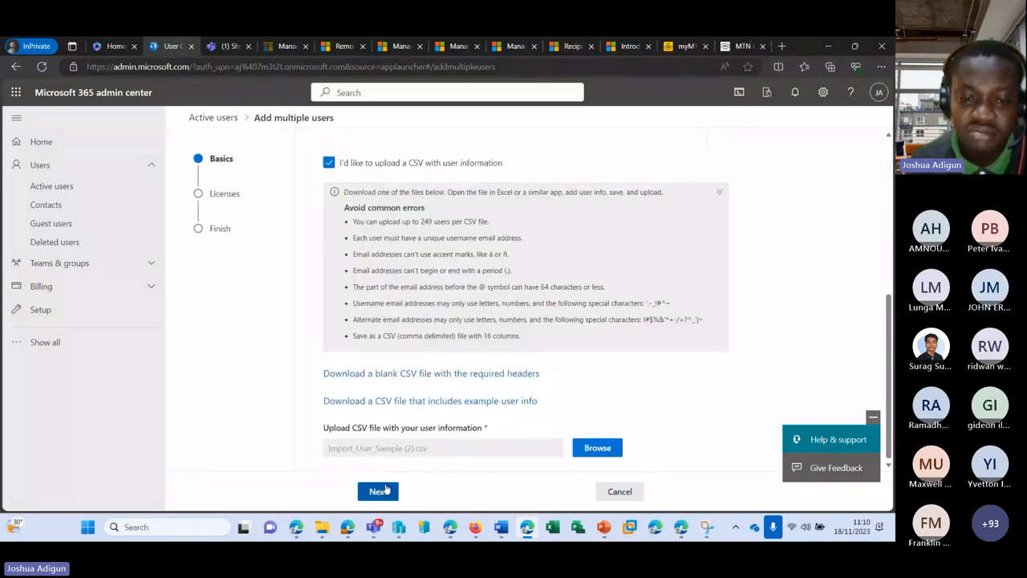
Choose 'Don't assign any licenses', check the review's user count, then step back
left_click(380, 491)
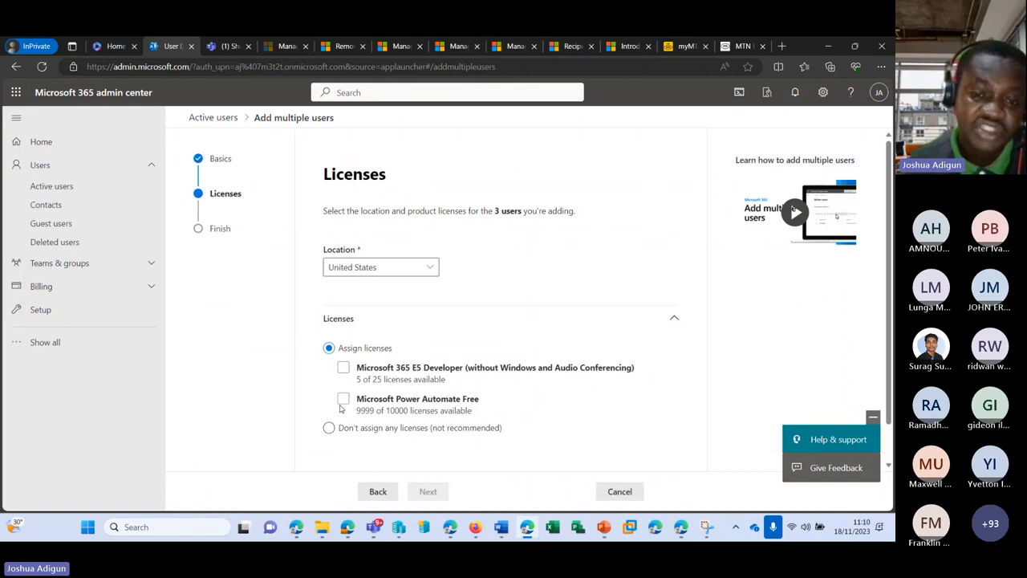
left_click(329, 427)
scroll(450, 345, "down", 1)
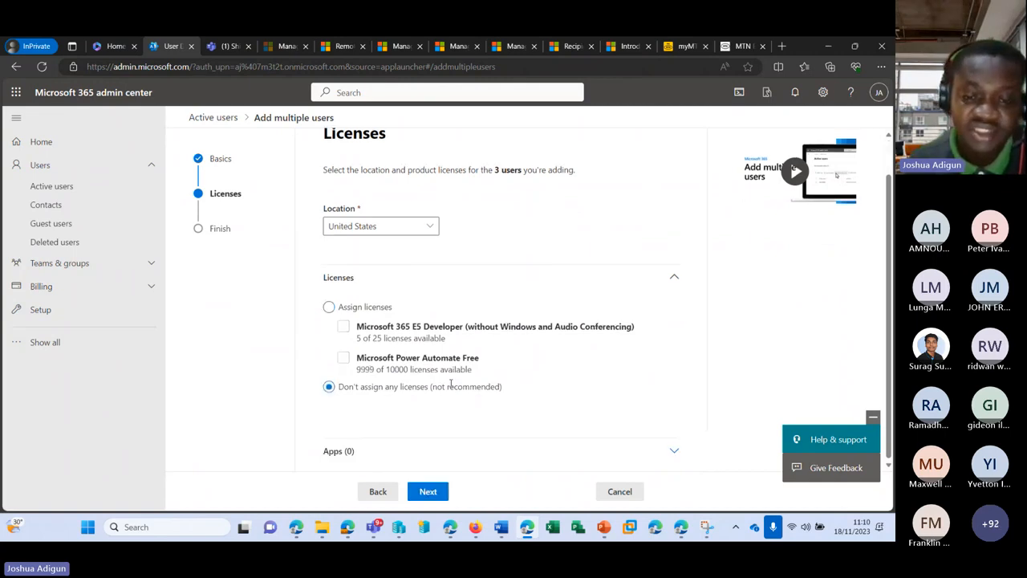
left_click(430, 491)
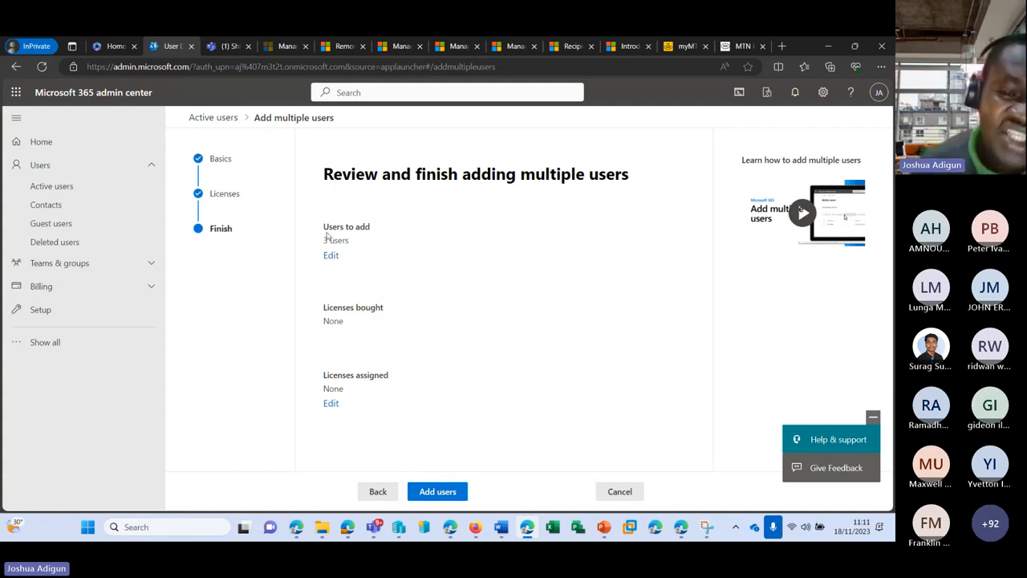
left_click_drag(324, 240, 361, 241)
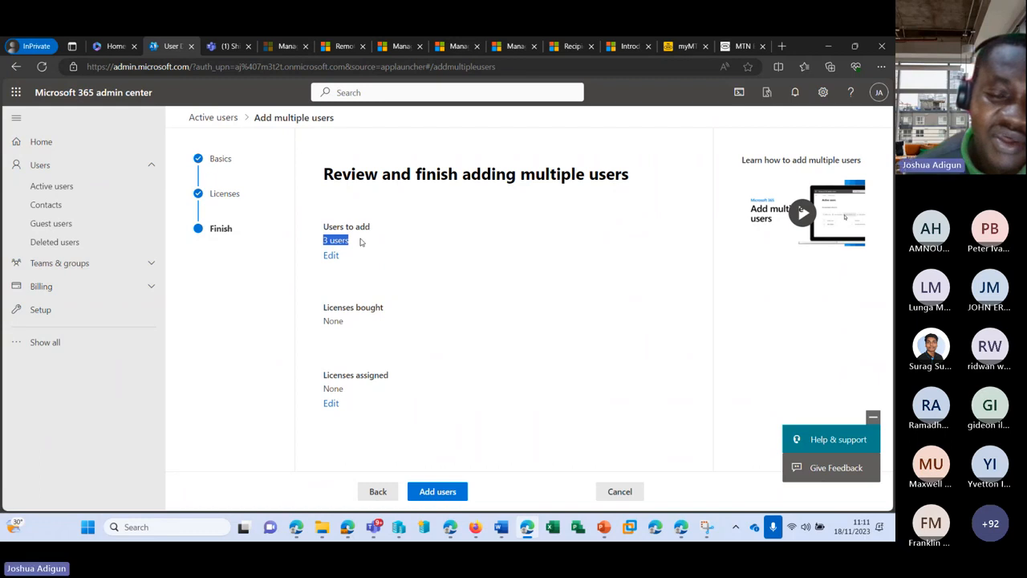
left_click(379, 493)
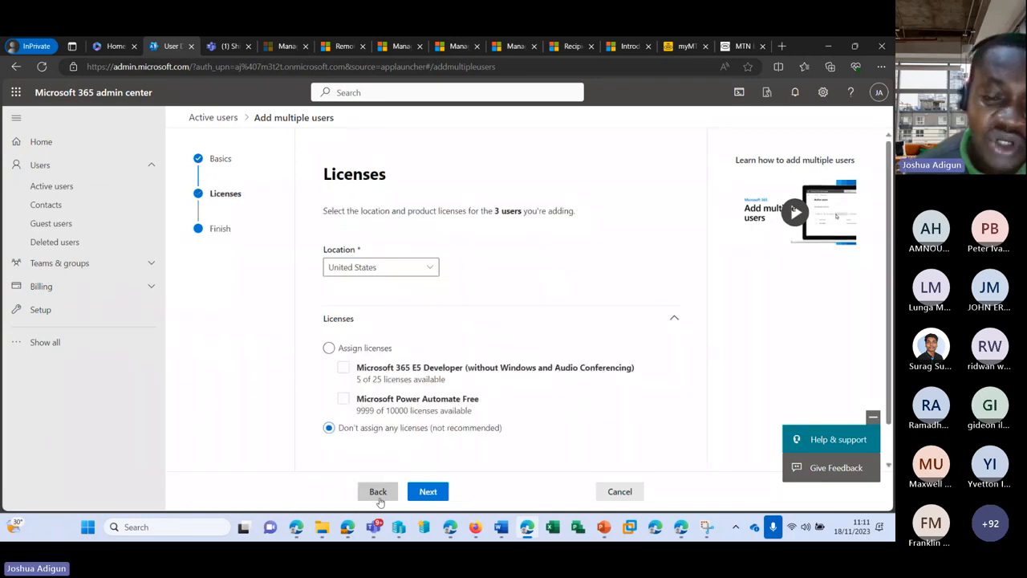
left_click(378, 493)
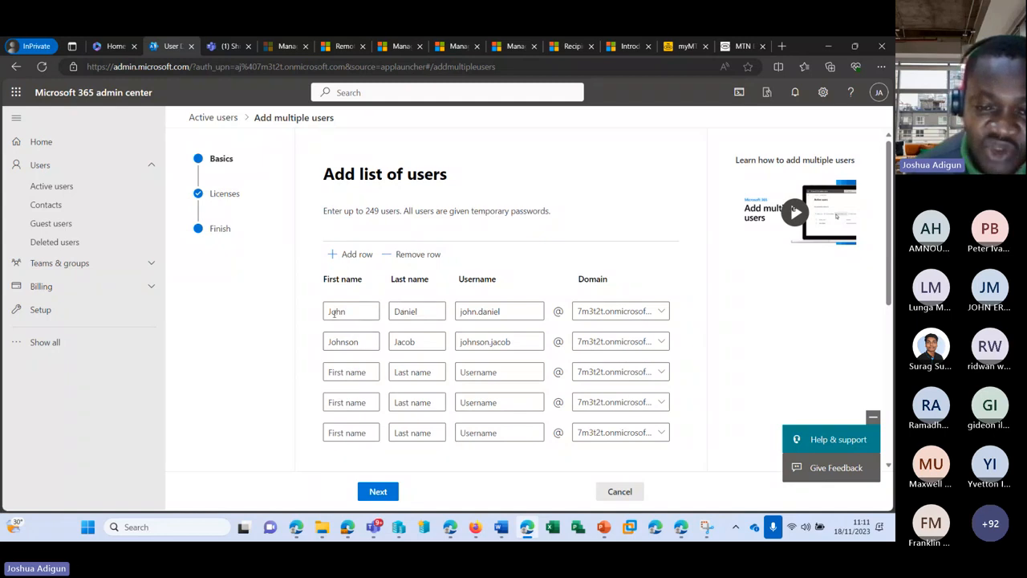
Advance through licenses and review again, then add the three users
scroll(336, 313, "down", 5)
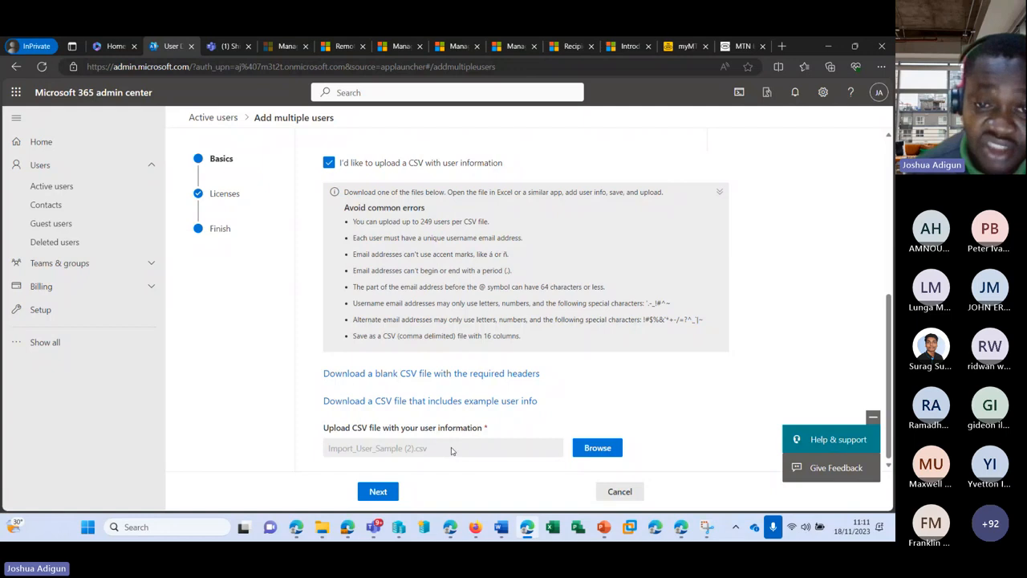
left_click(382, 493)
left_click(429, 491)
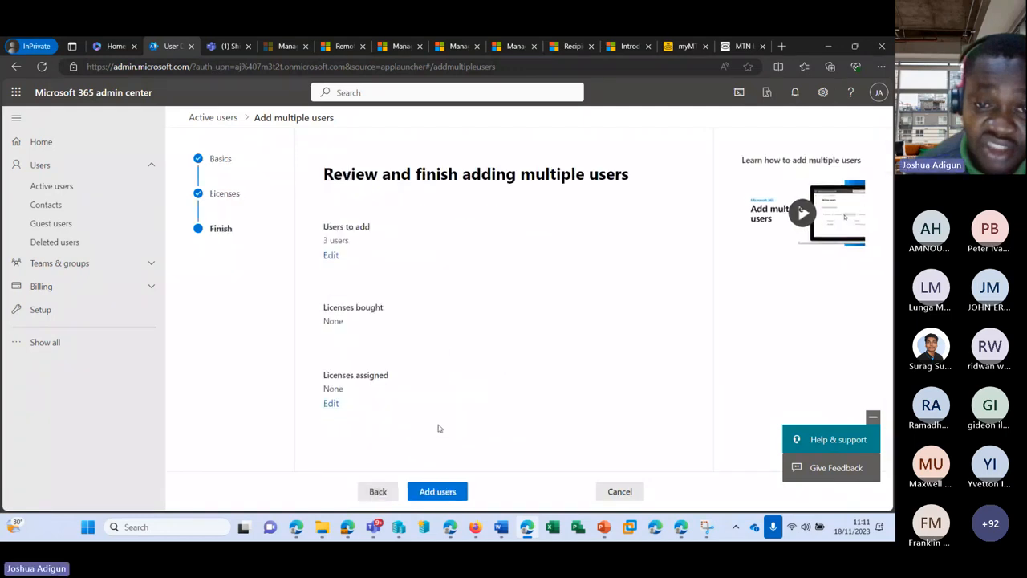
left_click(440, 486)
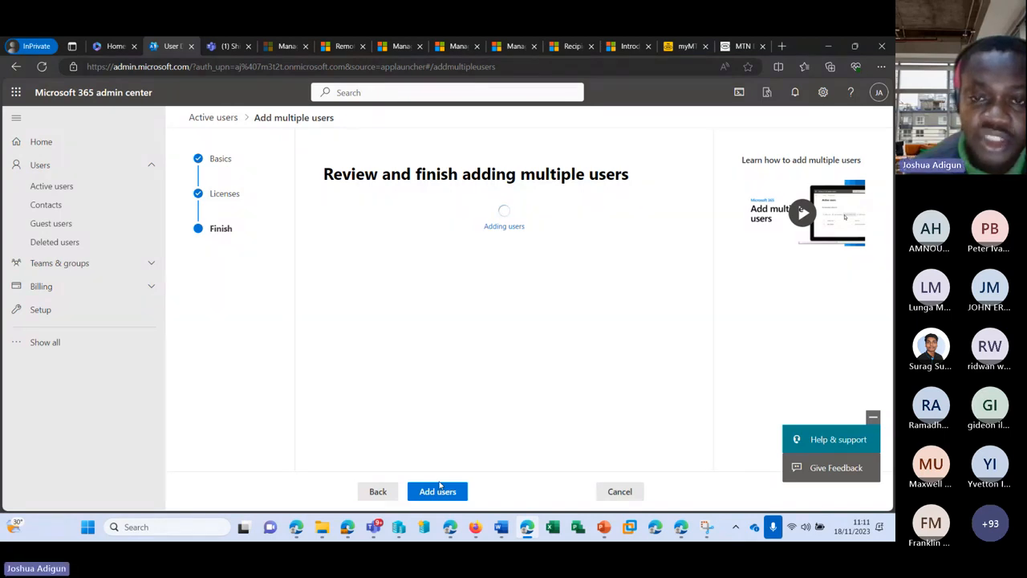
scroll(410, 281, "down", 3)
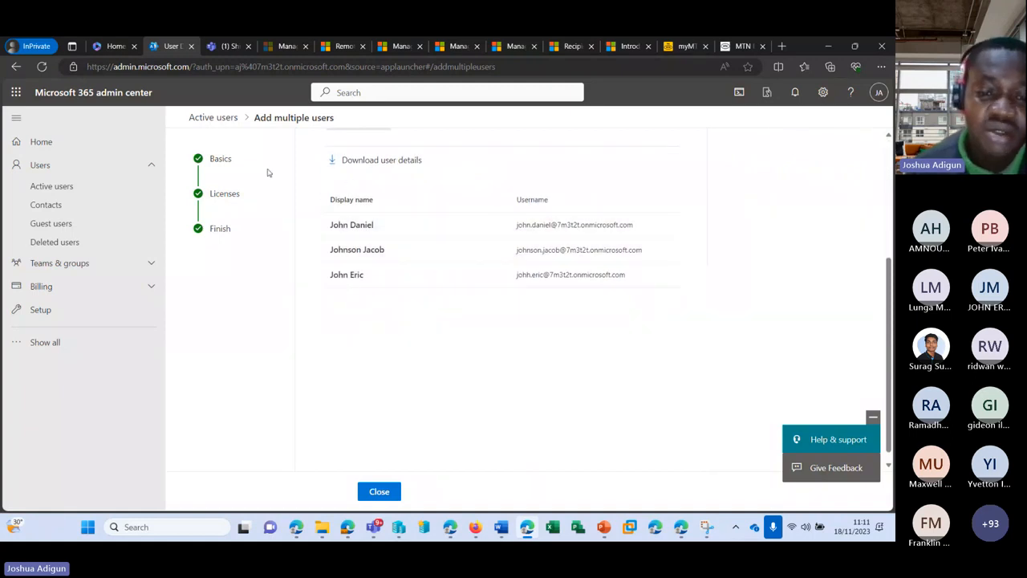
Close the wizard, refresh Active users and open a new Unlicensed user's details
left_click(213, 117)
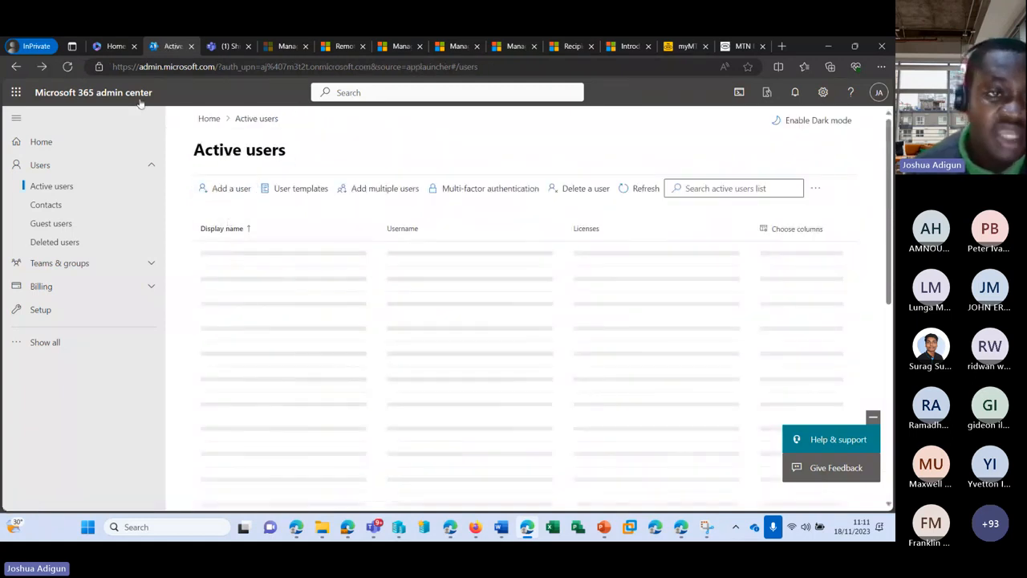
left_click(626, 189)
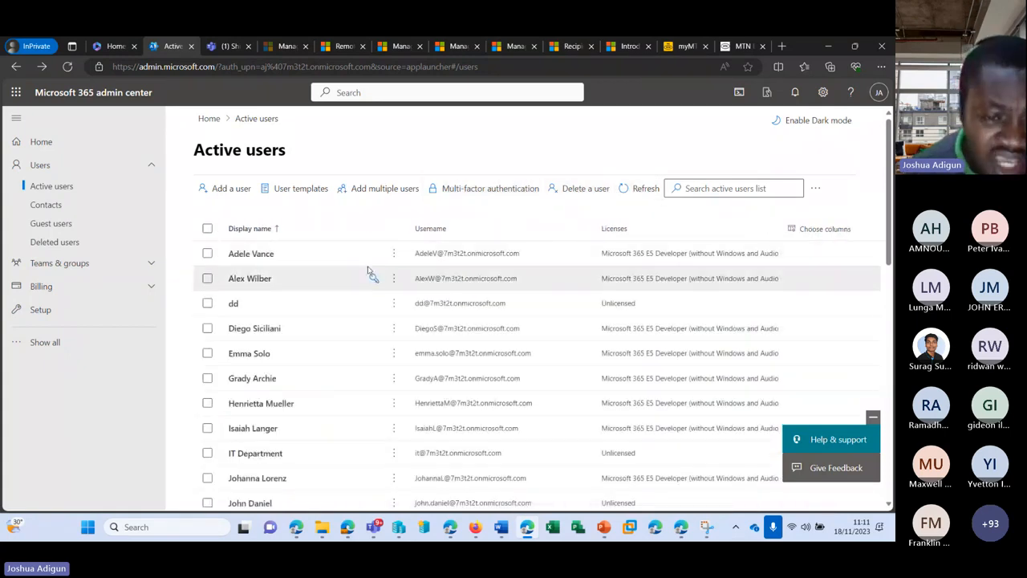
scroll(365, 277, "down", 3)
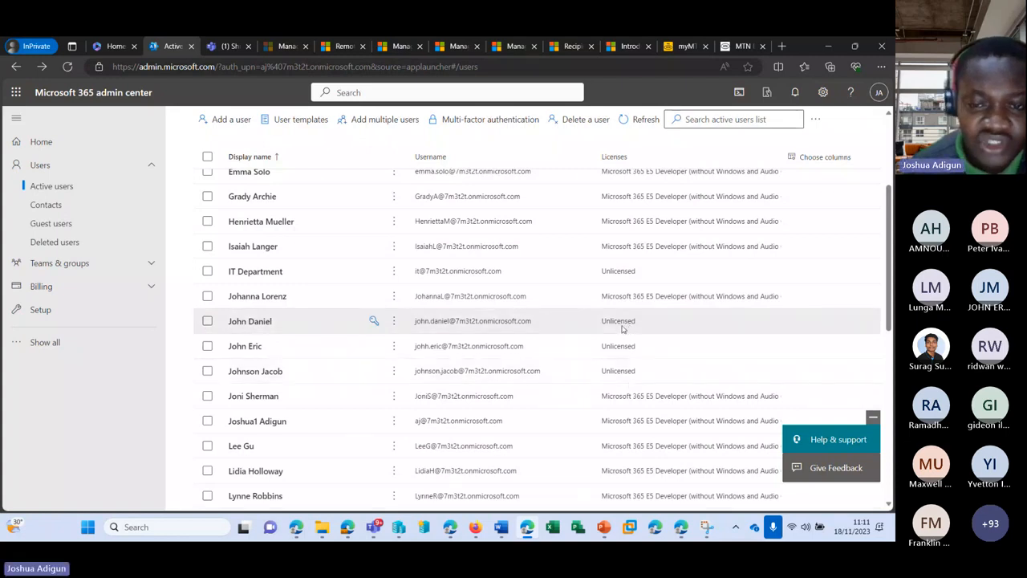
left_click(246, 331)
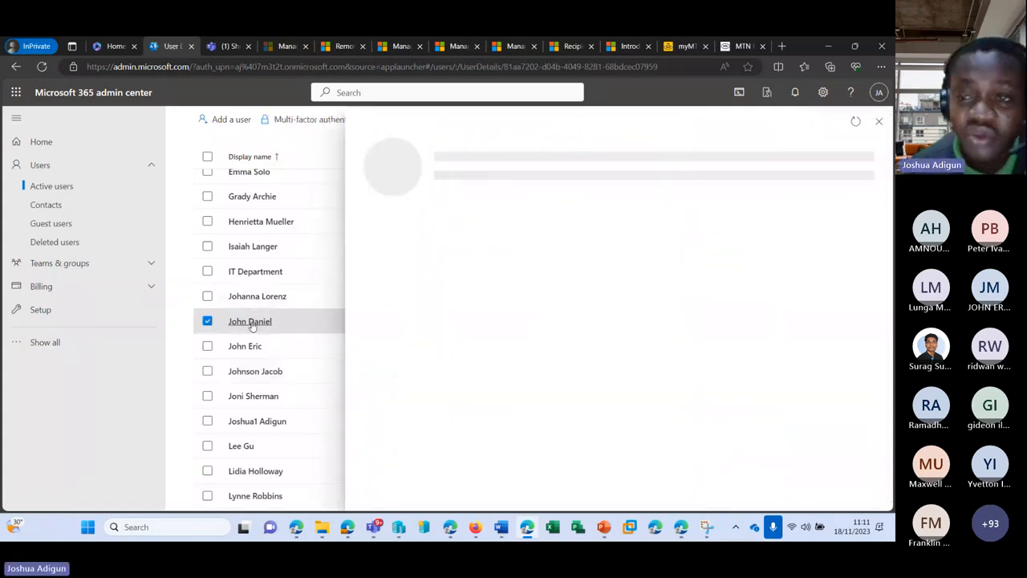
Assign the user a Microsoft 365 E5 Developer license and save changes
left_click(517, 229)
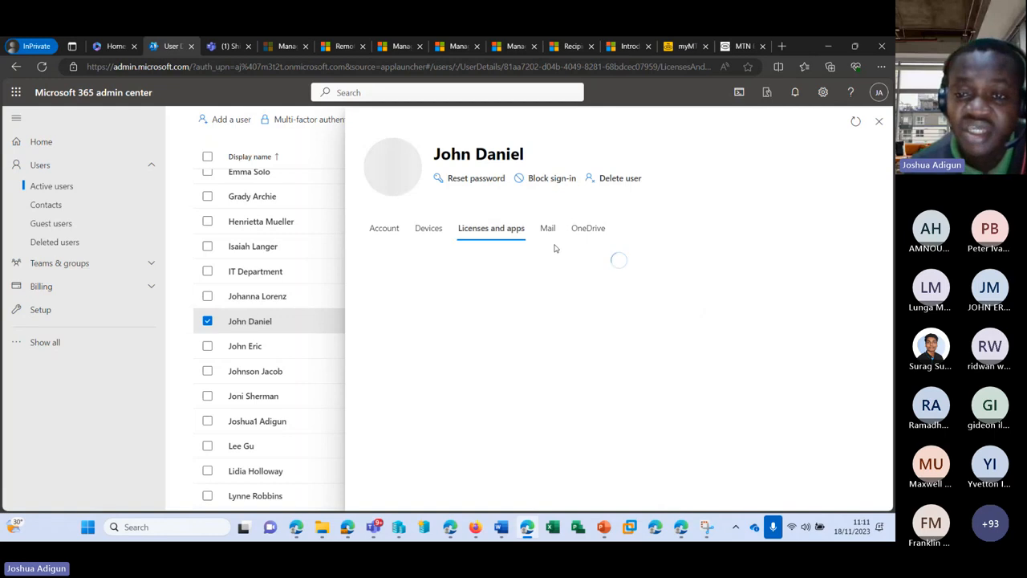
left_click(369, 350)
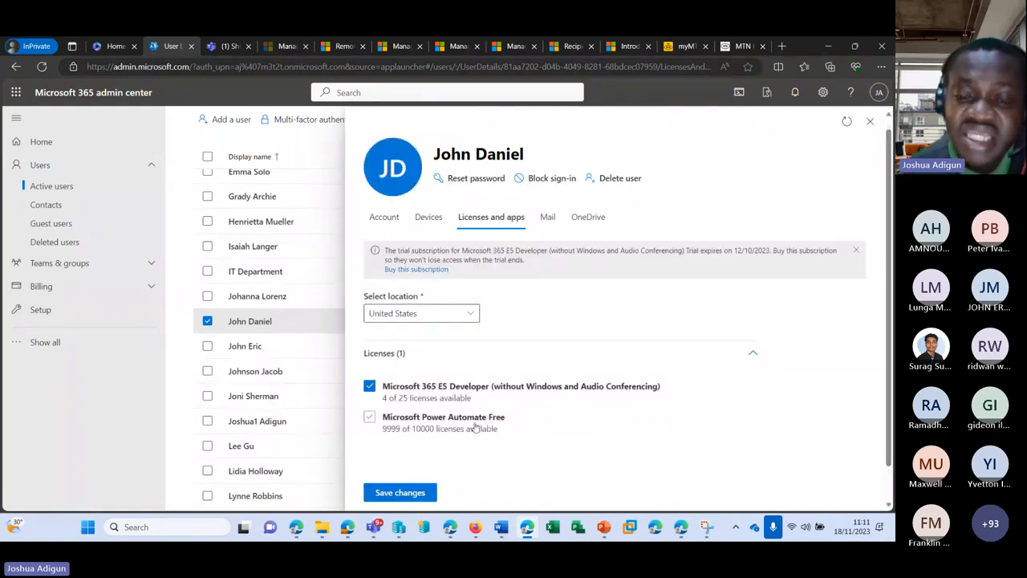
left_click(549, 217)
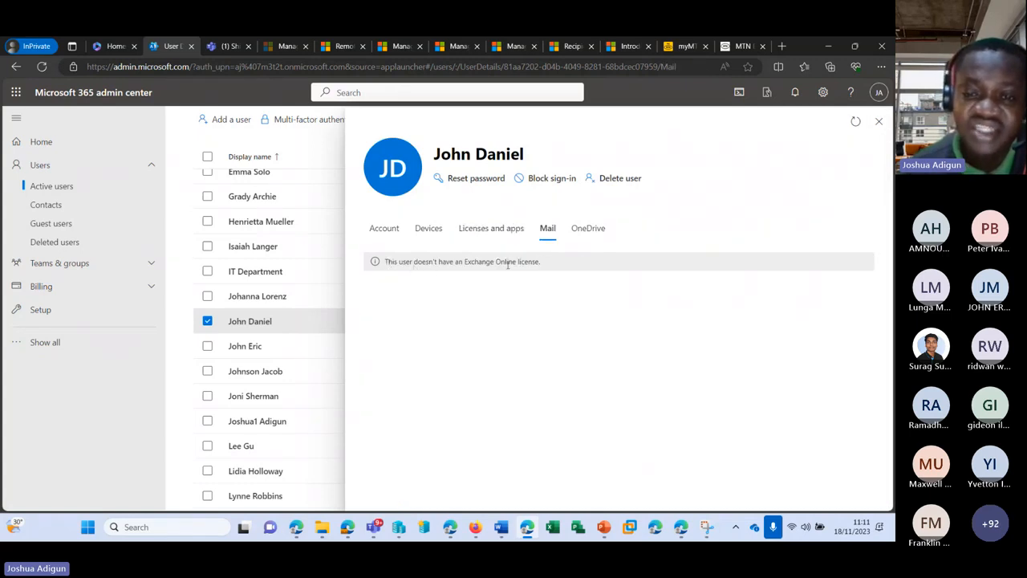
left_click(495, 228)
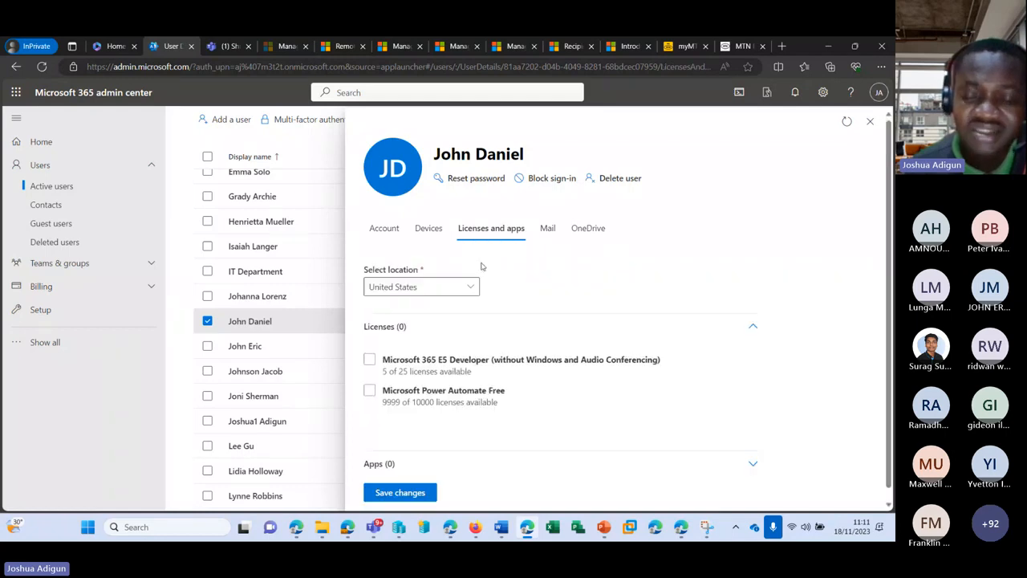
left_click(406, 496)
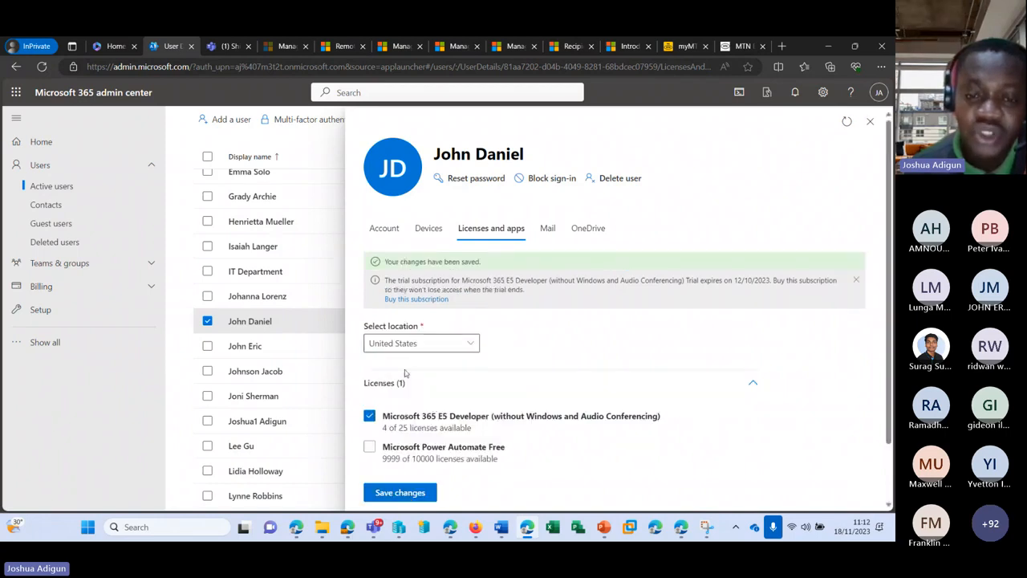
Confirm the Mail tab shows a mailbox being prepared, then close the user's details
scroll(473, 390, "down", 1)
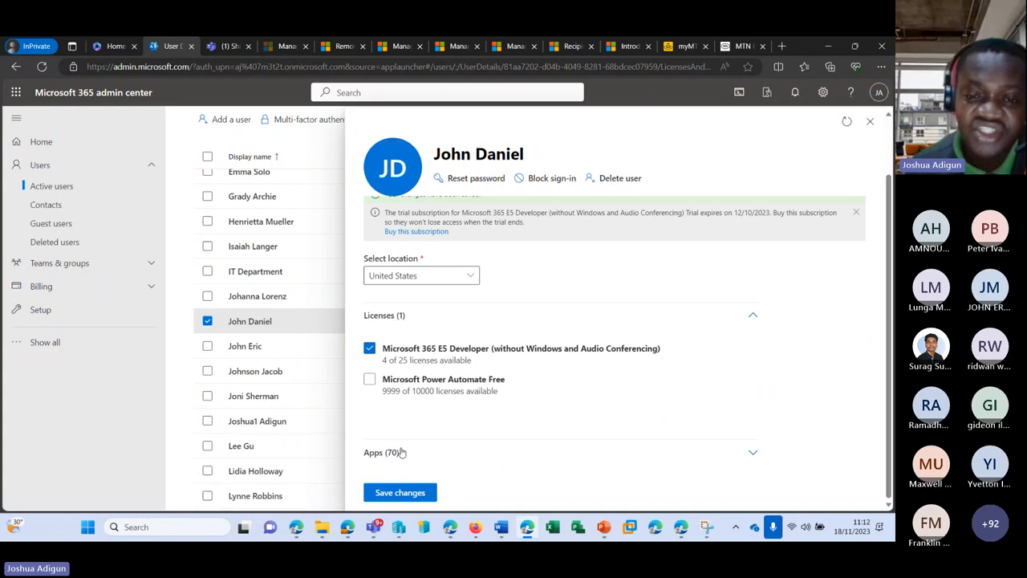
left_click(393, 453)
scroll(397, 345, "down", 10)
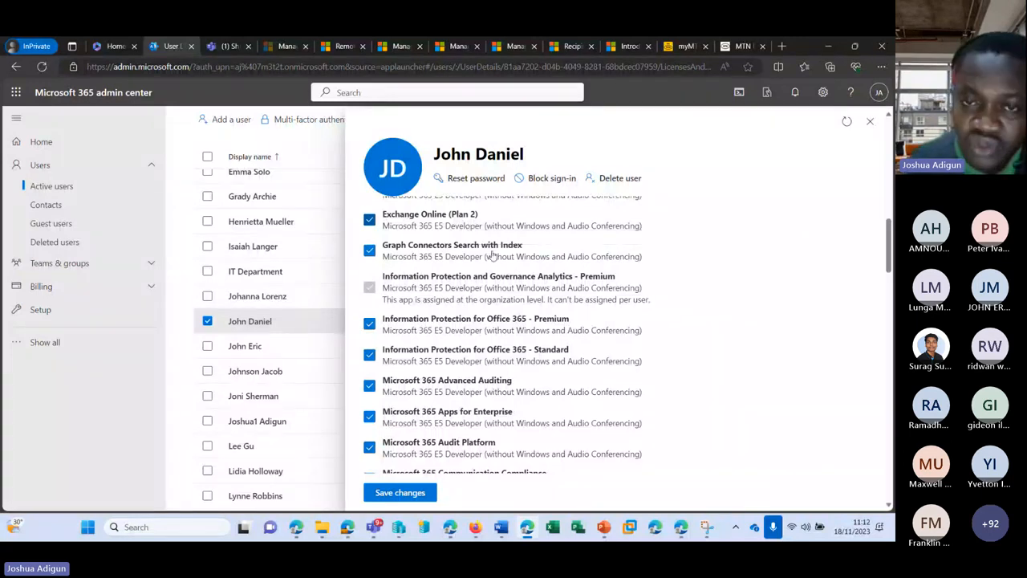
scroll(592, 265, "up", 6)
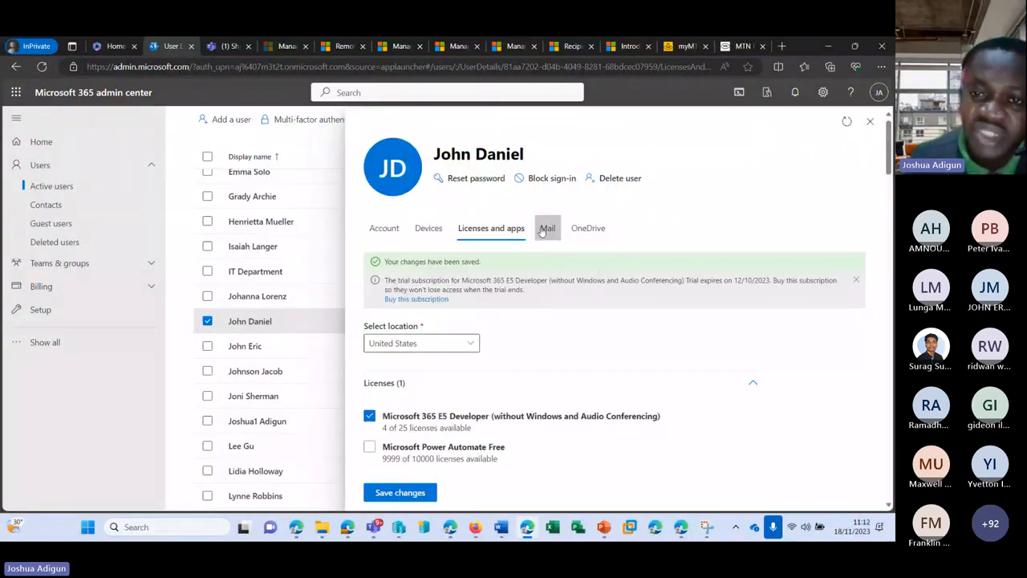
left_click(548, 227)
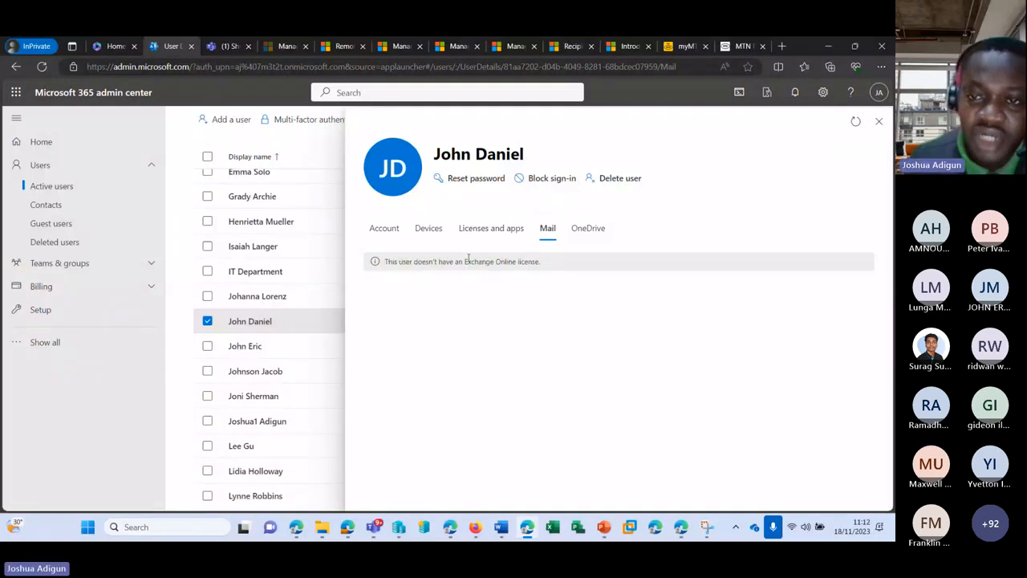
left_click(855, 121)
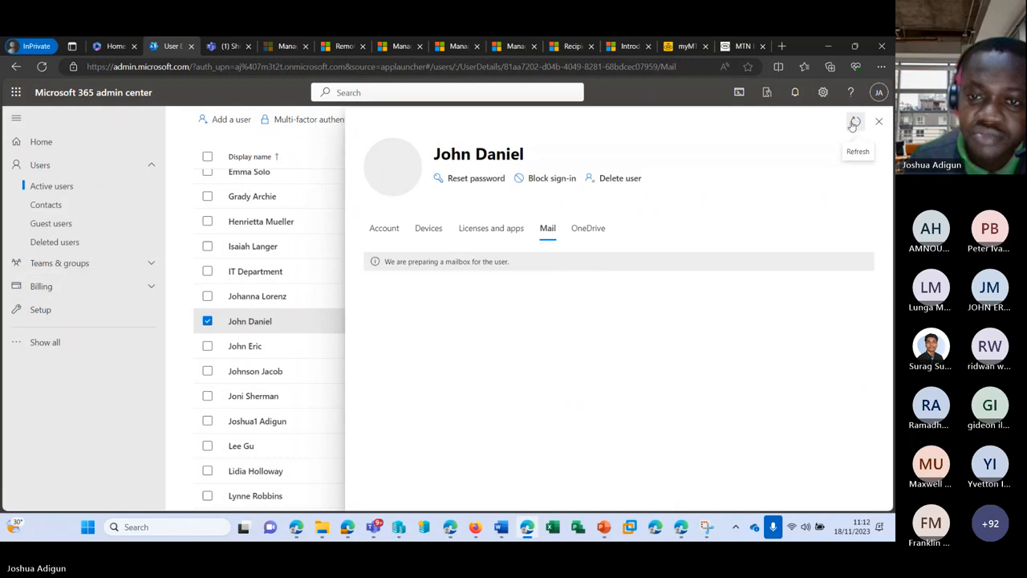
left_click_drag(386, 262, 507, 262)
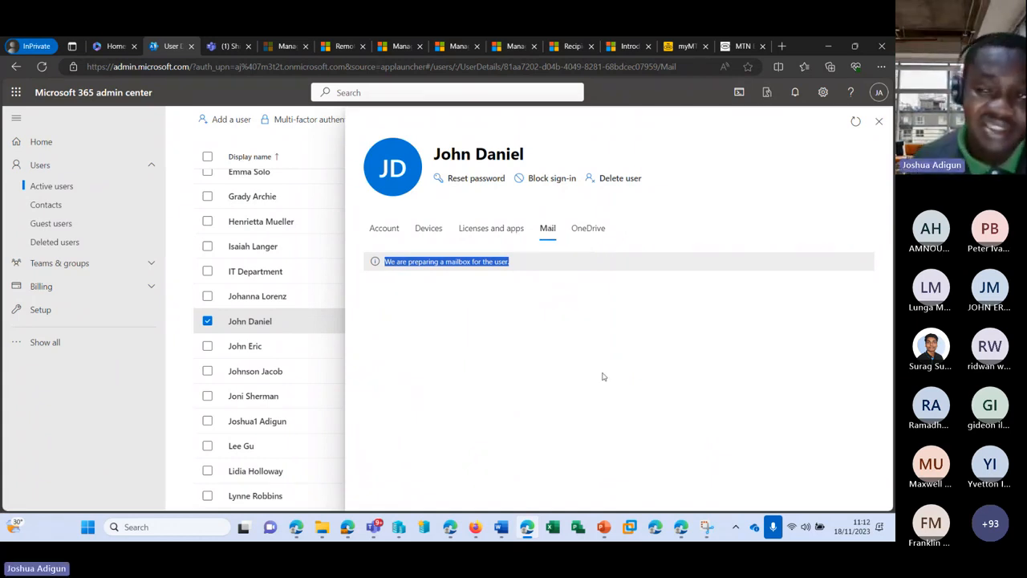
left_click(875, 125)
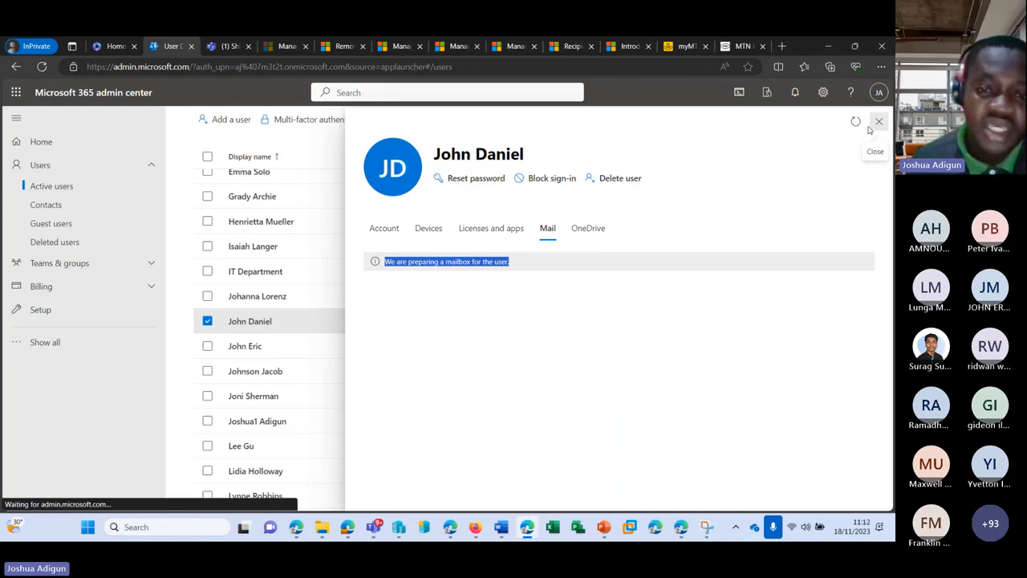
Open the Azure portal by entering 'portal' in the Shifts tab's address bar
scroll(417, 360, "up", 3)
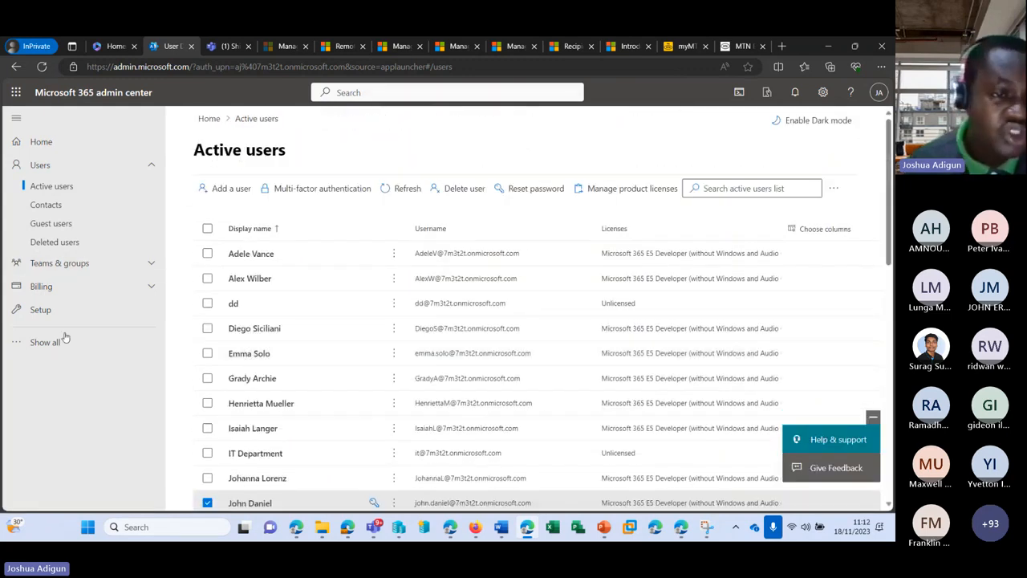
left_click(231, 48)
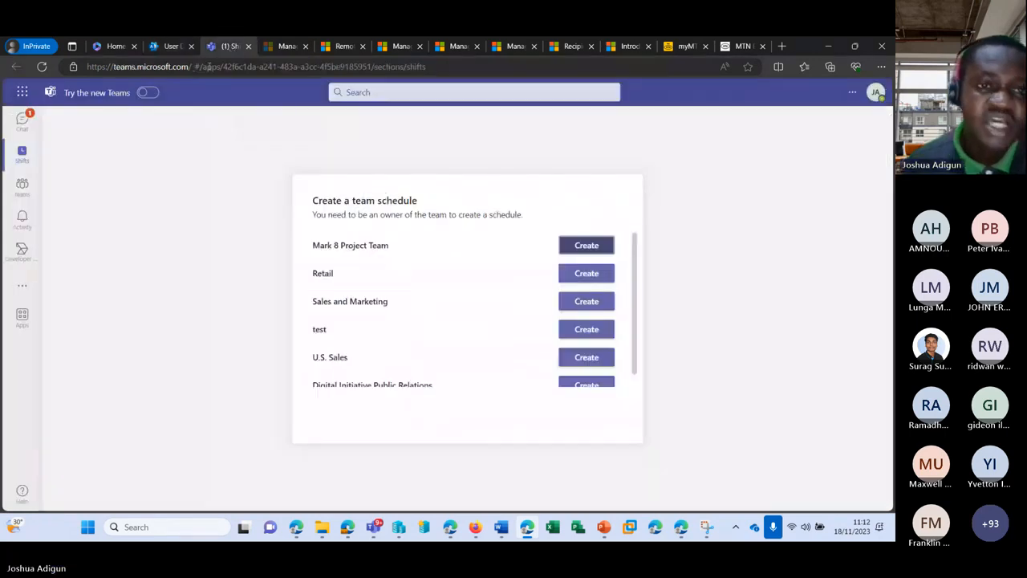
left_click(207, 68)
type("portal.azure.com")
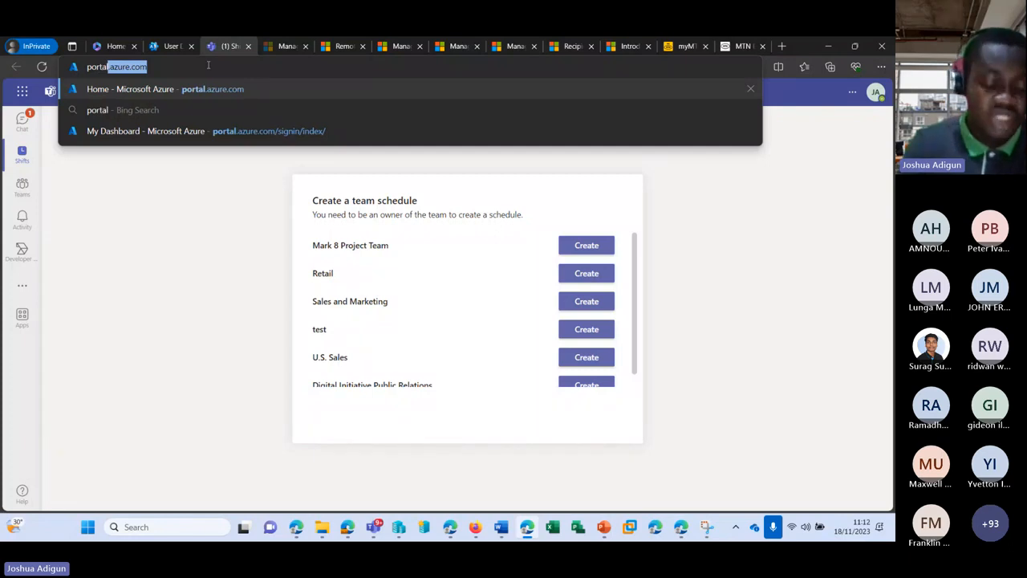
key("Return")
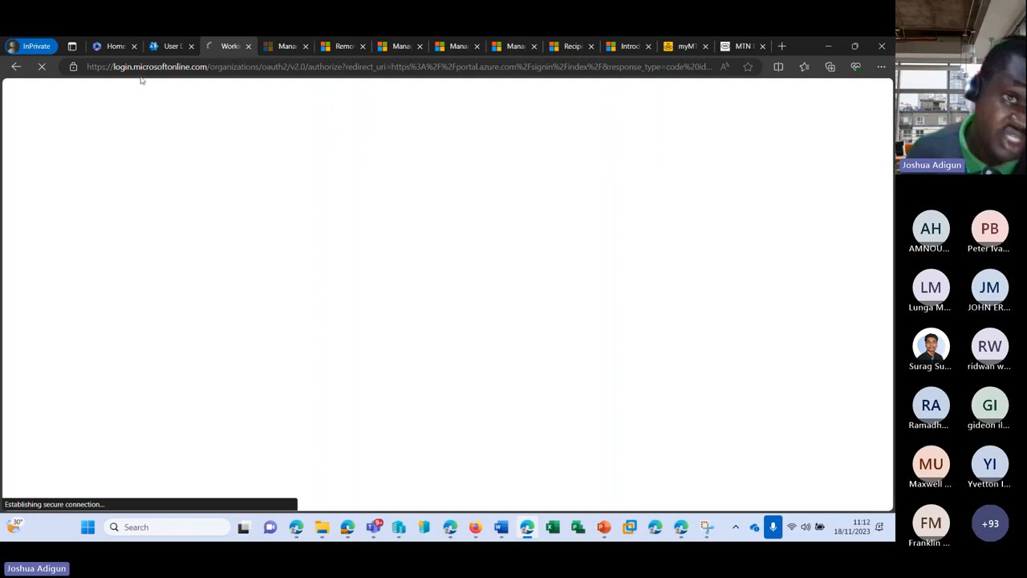
Back in the admin center, show all navigation entries and duplicate the tab
left_click(171, 46)
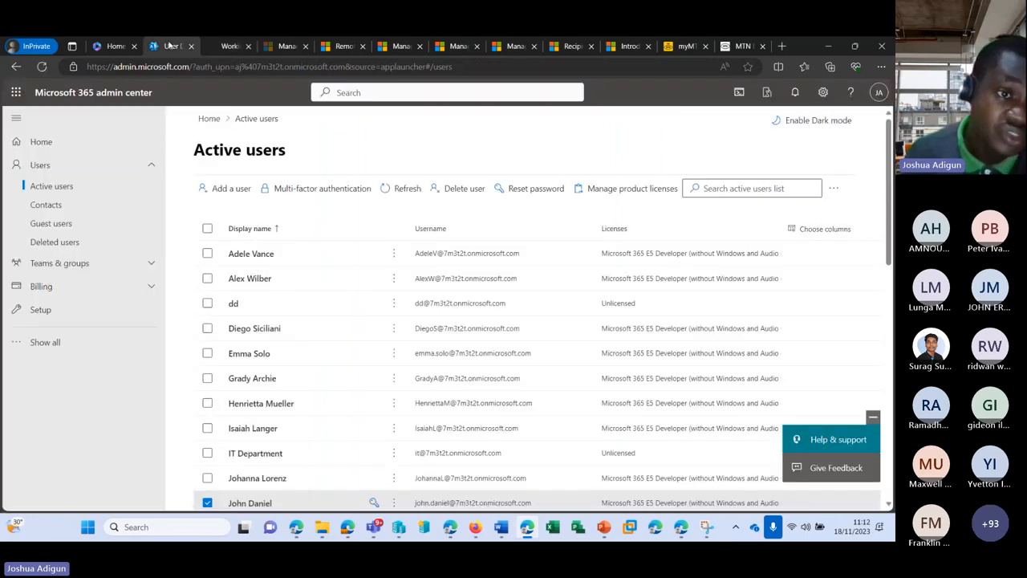
left_click(45, 343)
scroll(72, 401, "down", 2)
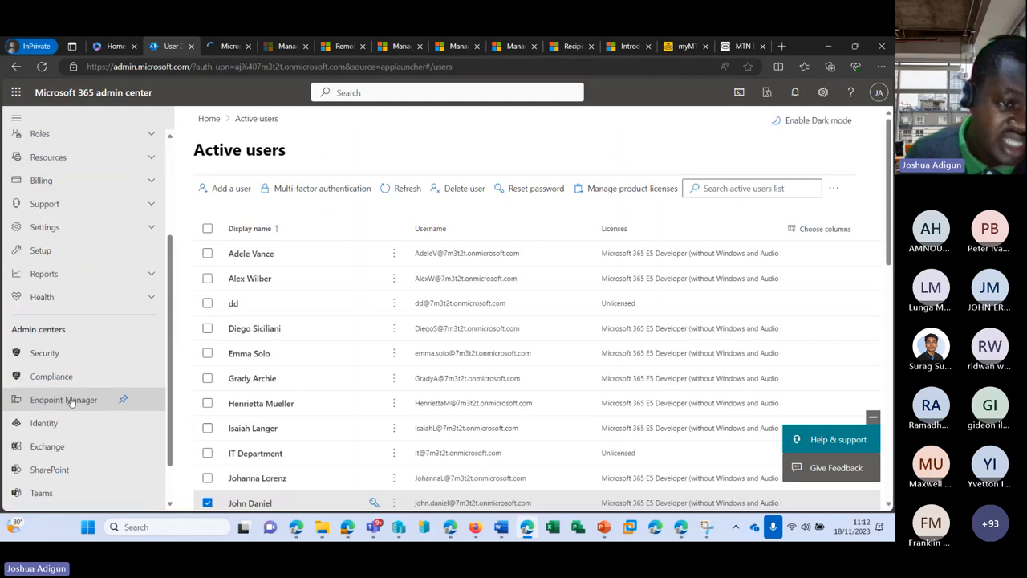
scroll(71, 401, "down", 1)
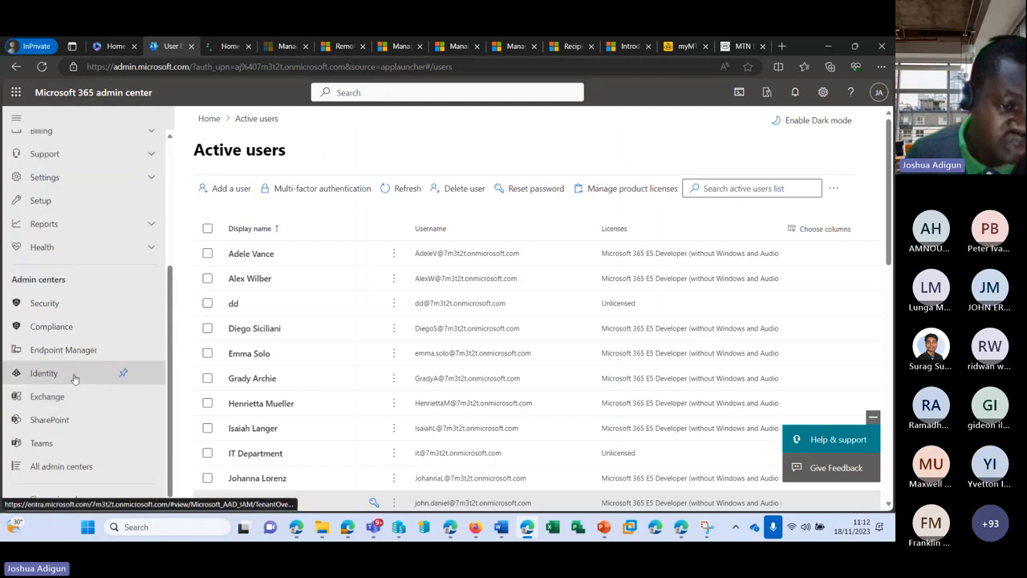
right_click(228, 45)
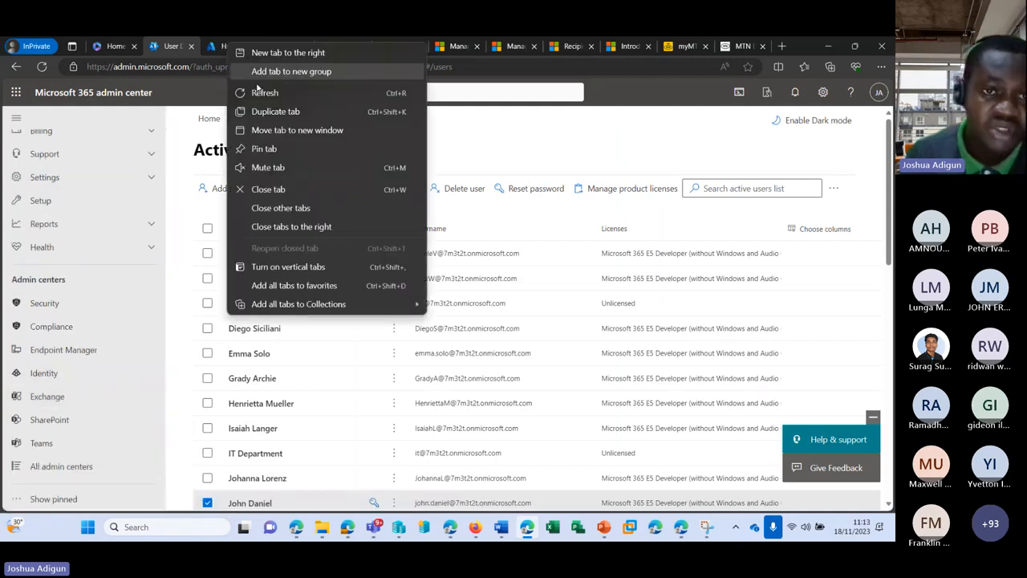
left_click(265, 112)
Load entra.microsoft.com in the duplicate tab, then return to the Azure portal home
left_click(255, 66)
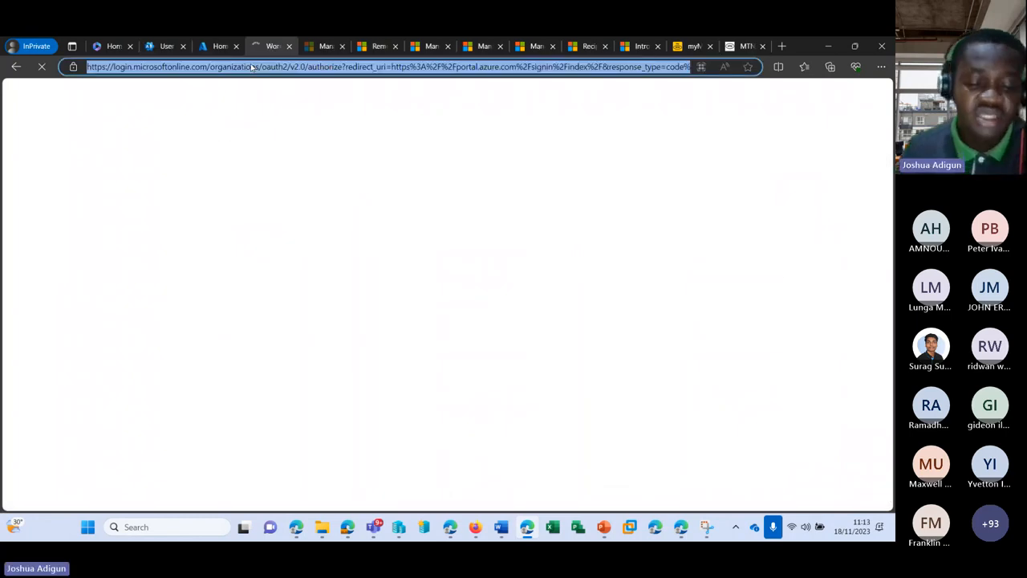
type("em")
key("BackSpace")
type("ntra")
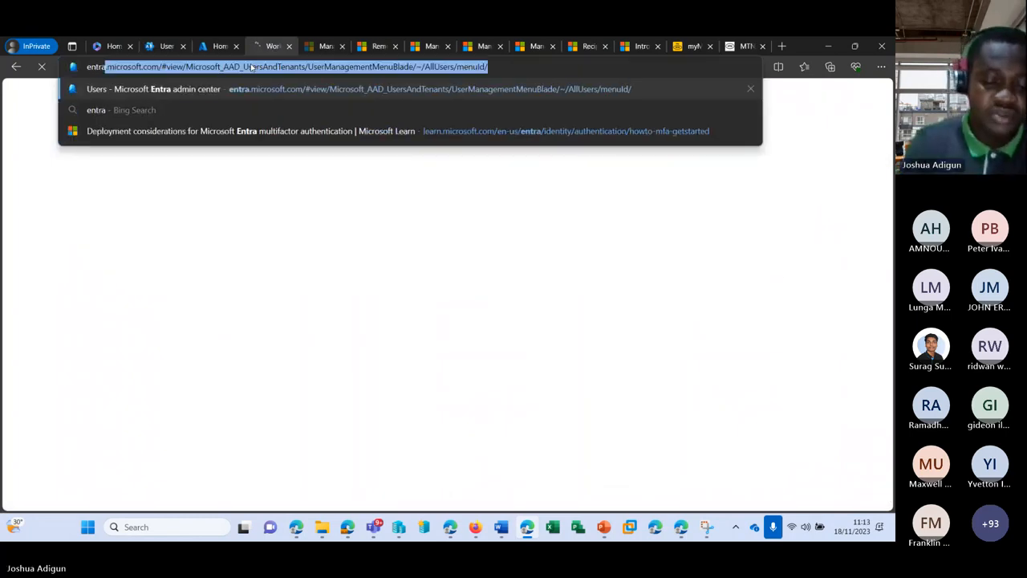
type(".micr")
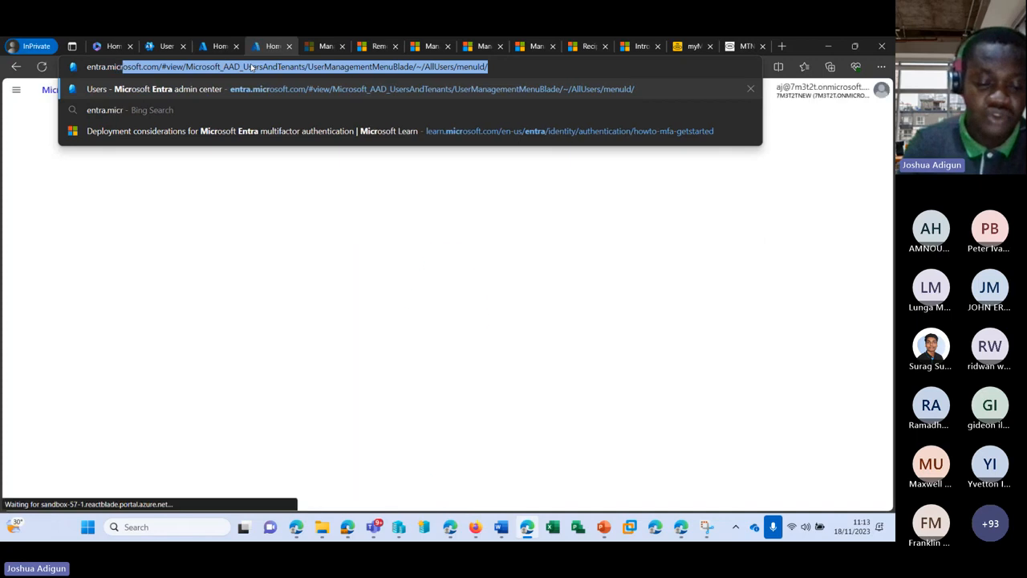
type("osoft.com")
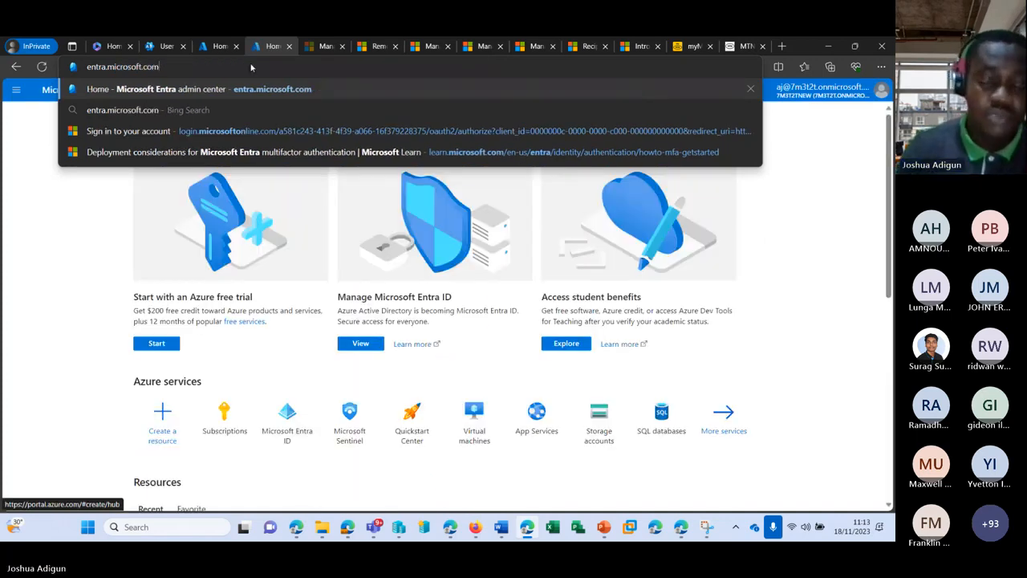
key("Return")
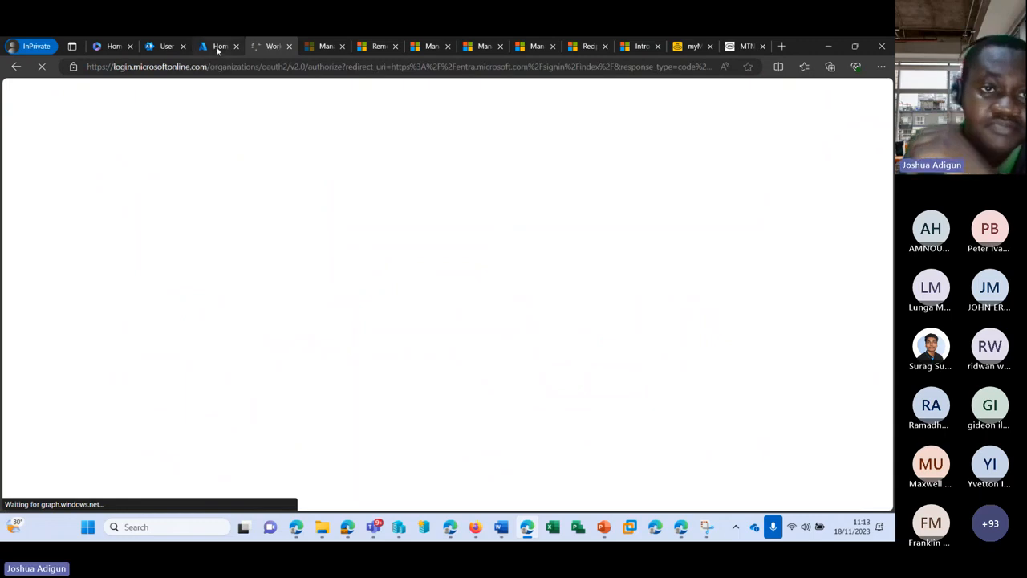
left_click(218, 47)
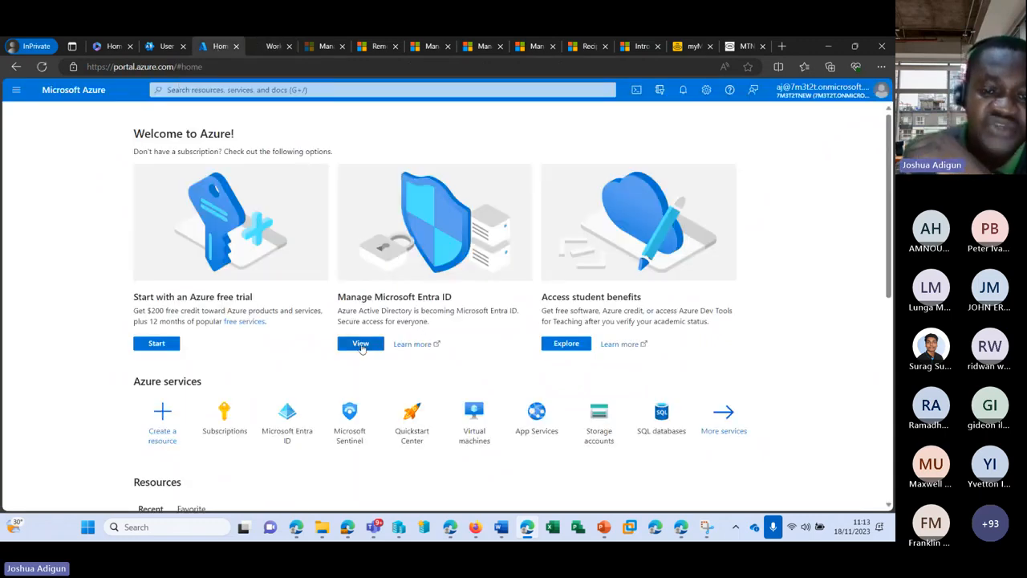
Open the 7m3t2tNew tenant's Microsoft Entra ID overview and its Users list of 29 users
left_click(360, 345)
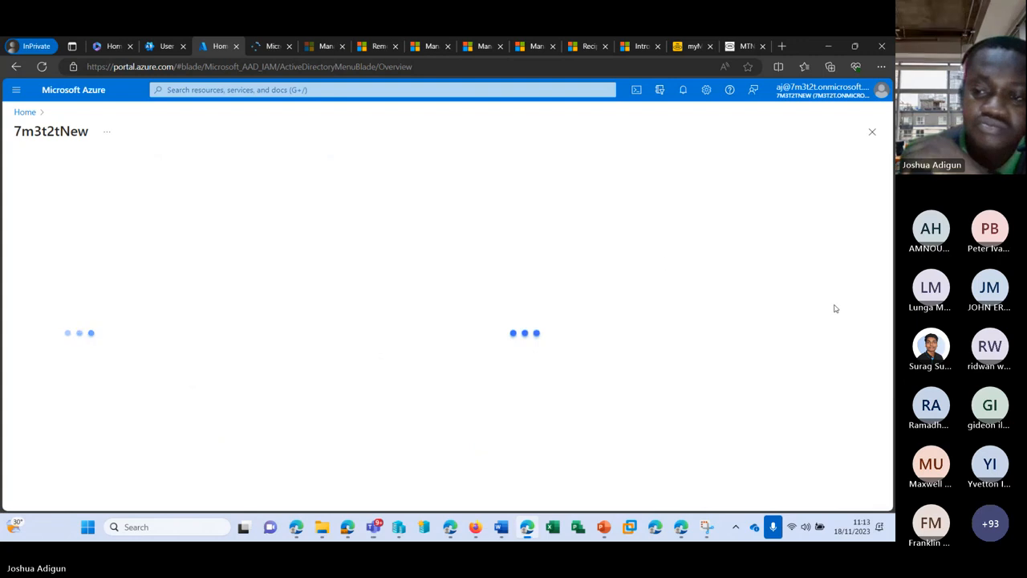
left_click(267, 46)
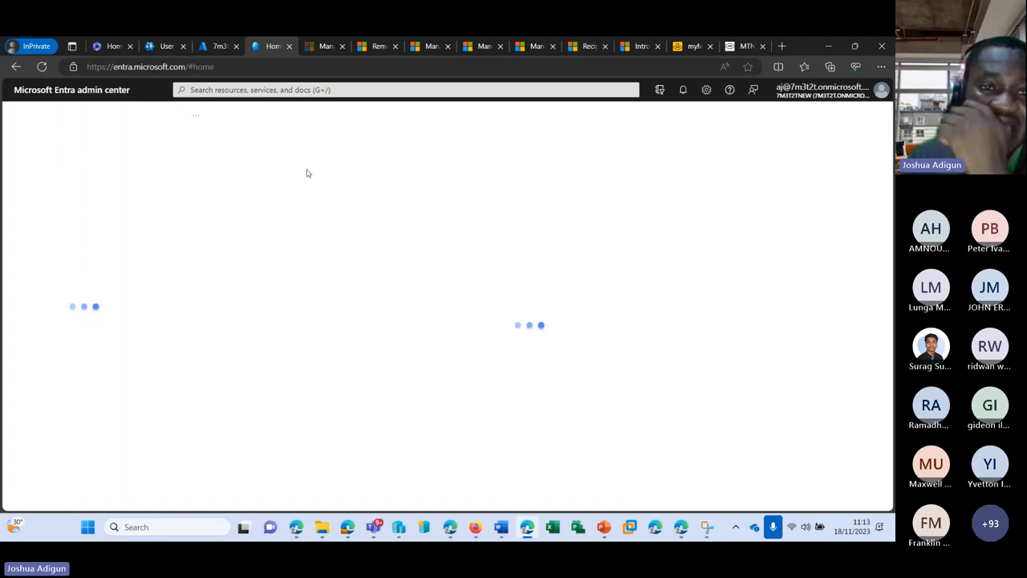
left_click(213, 47)
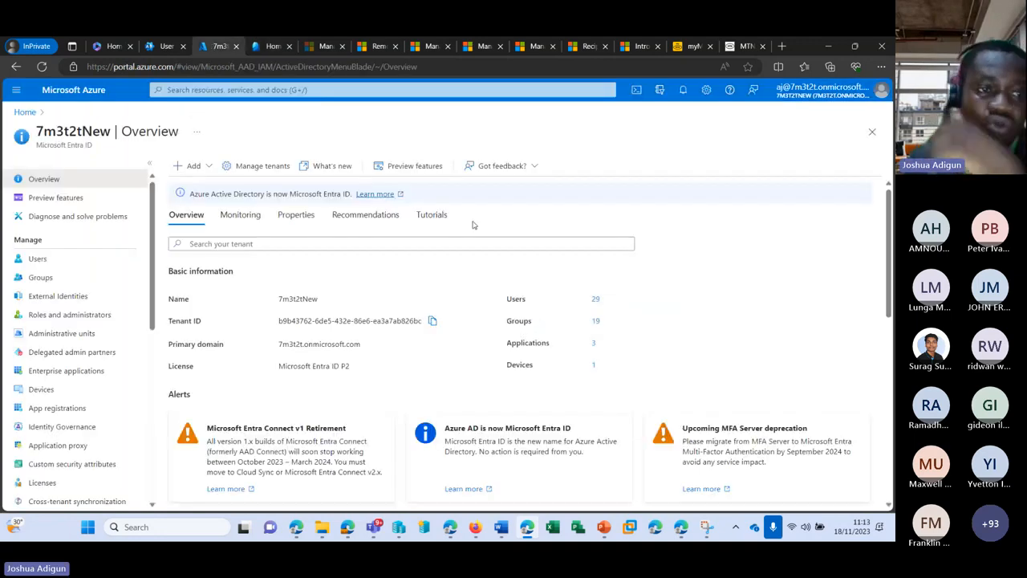
left_click(45, 259)
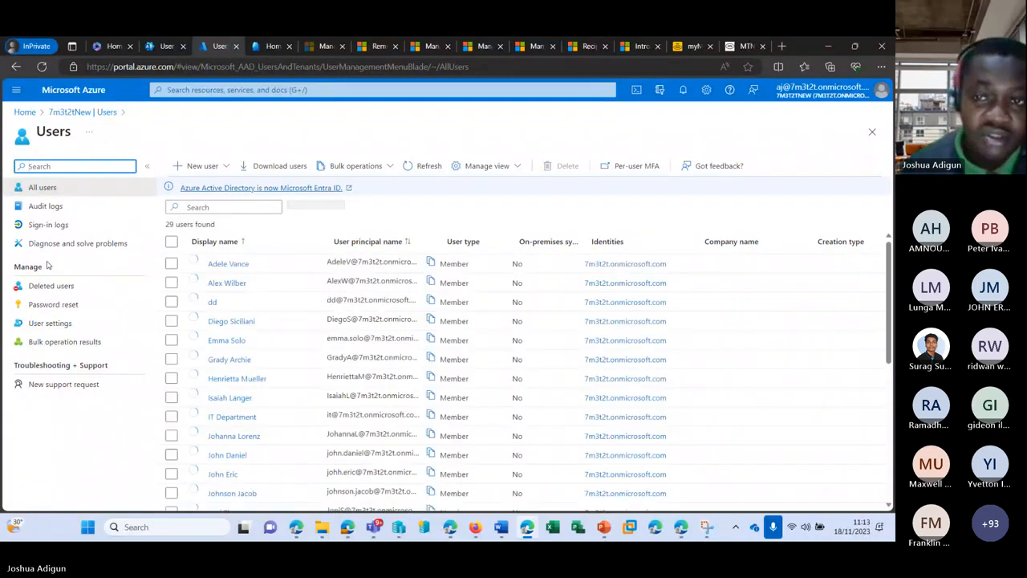
scroll(249, 264, "down", 3)
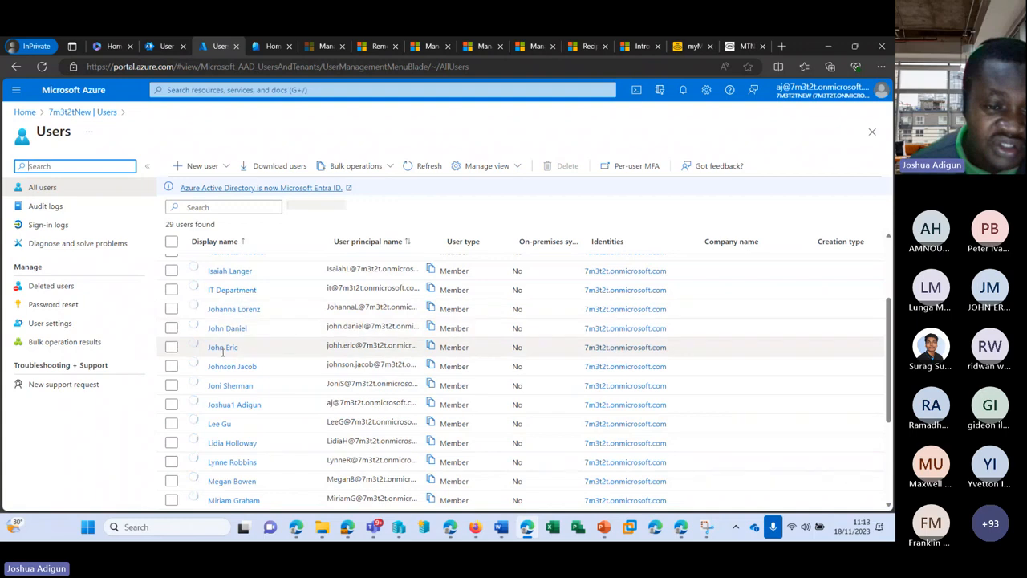
scroll(249, 353, "down", 3)
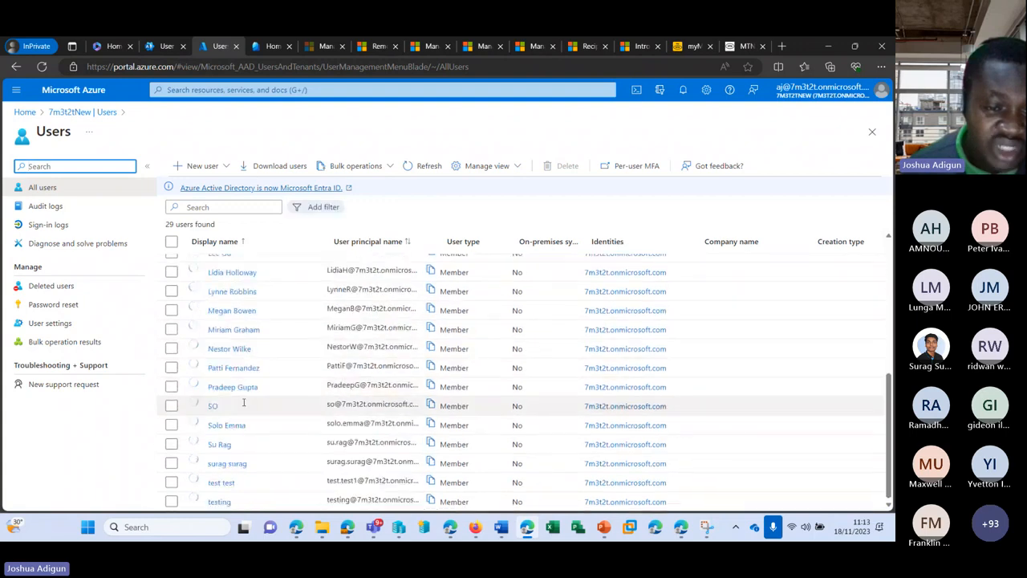
scroll(482, 434, "up", 2)
scroll(481, 435, "up", 2)
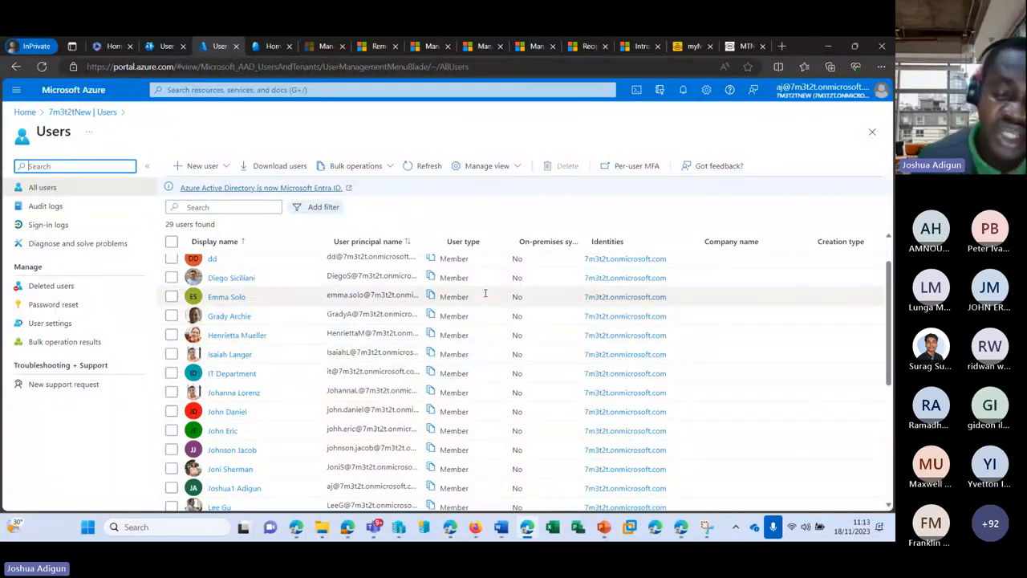
scroll(485, 293, "up", 2)
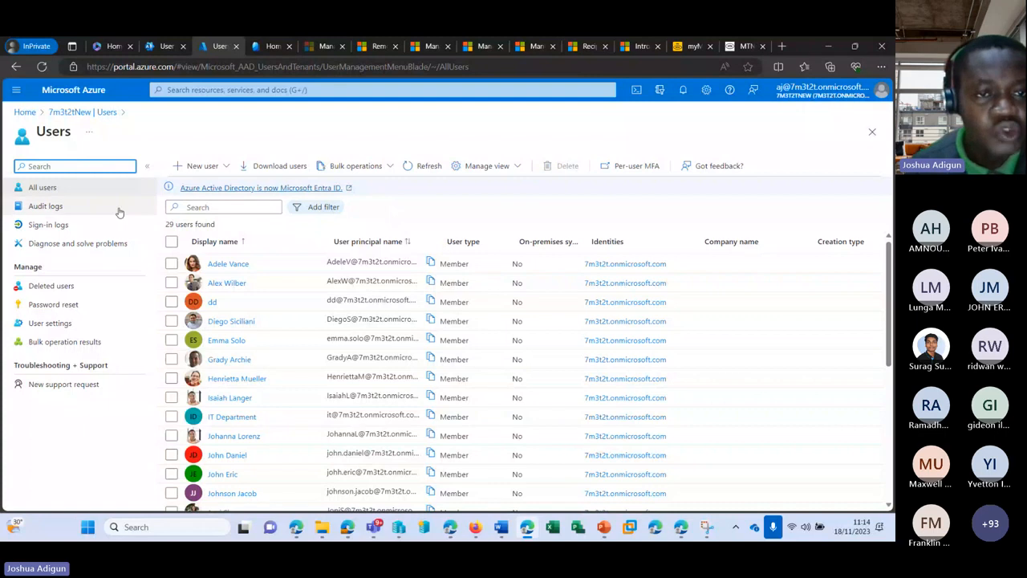
Start a new internal user and enter its user principal name and display name
left_click(220, 172)
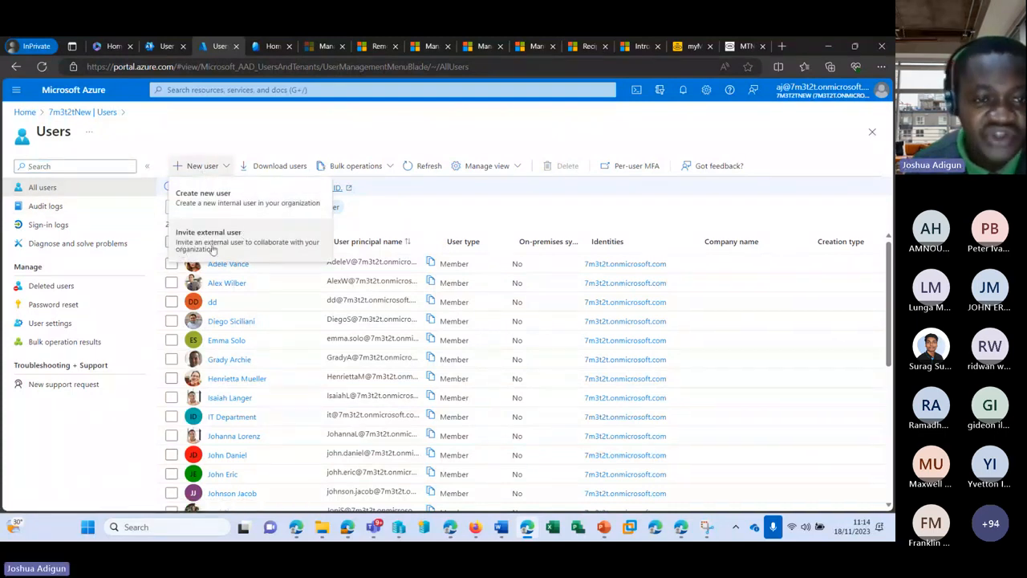
left_click(214, 197)
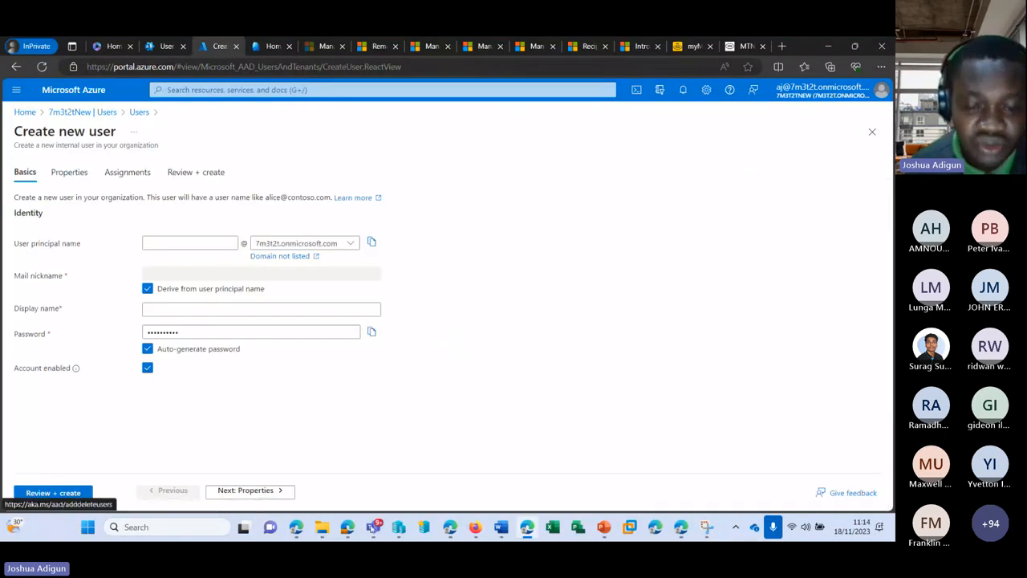
mouse_move(374, 526)
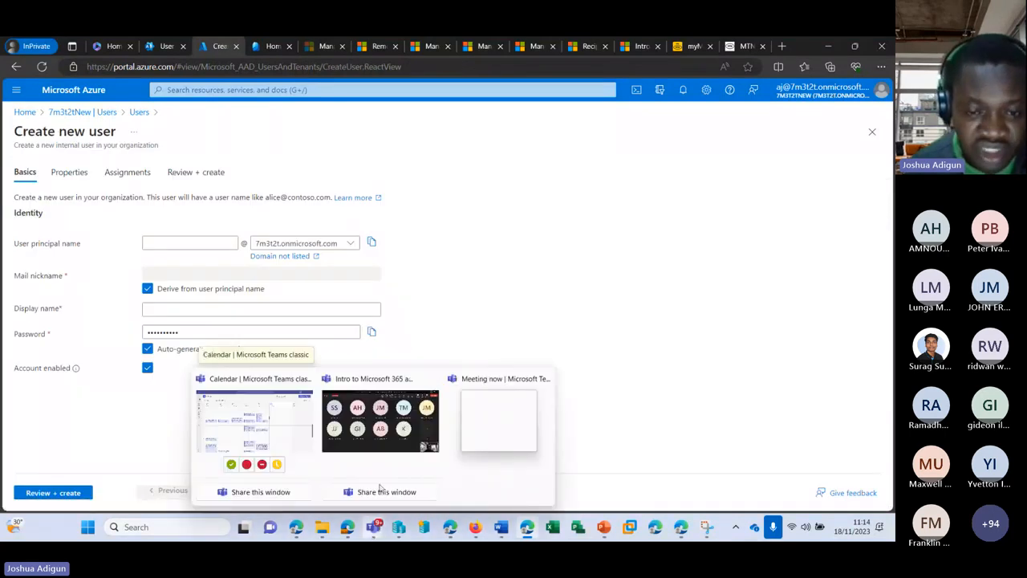
mouse_move(379, 426)
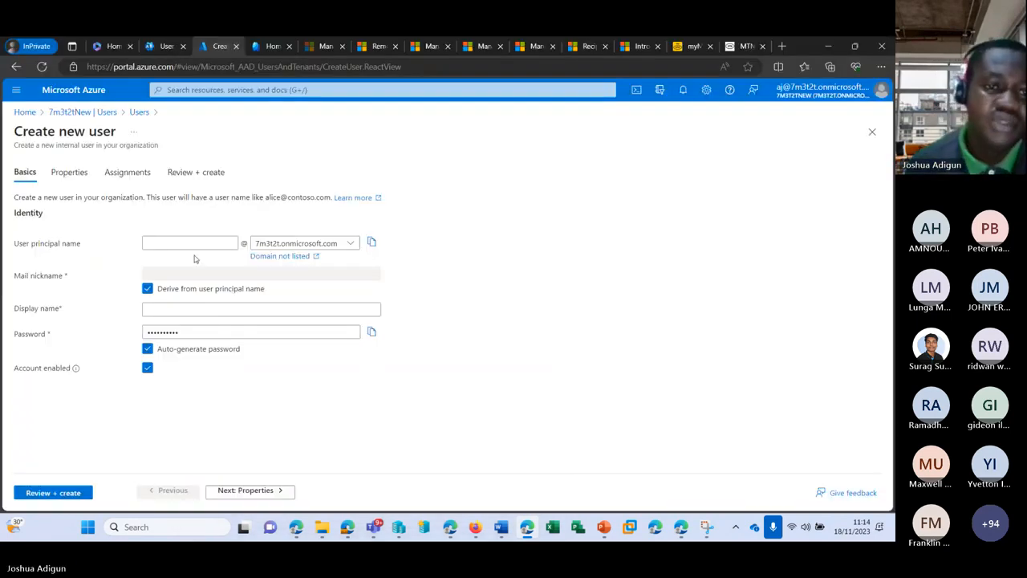
left_click(195, 242)
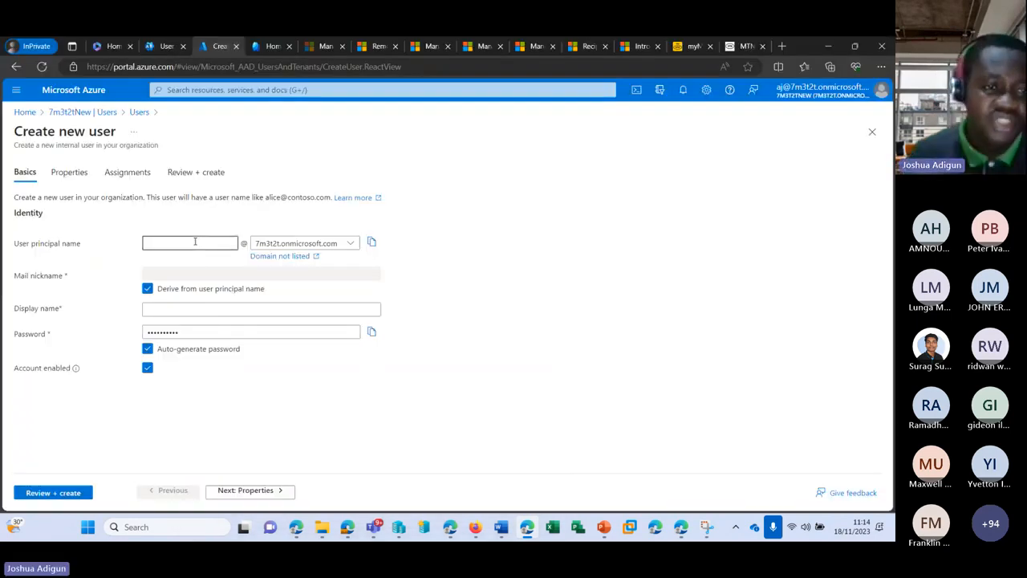
type("ken")
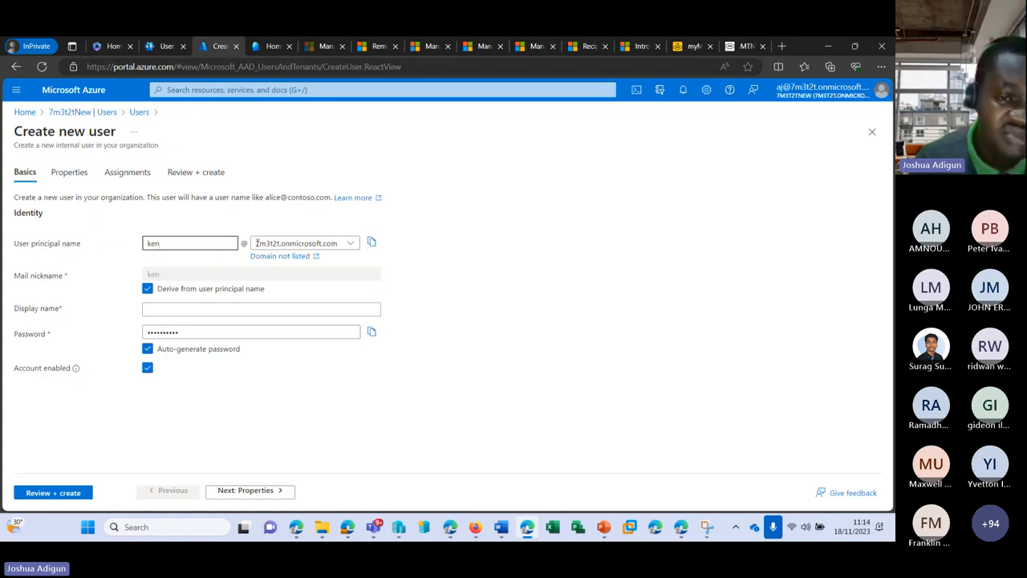
left_click(177, 308)
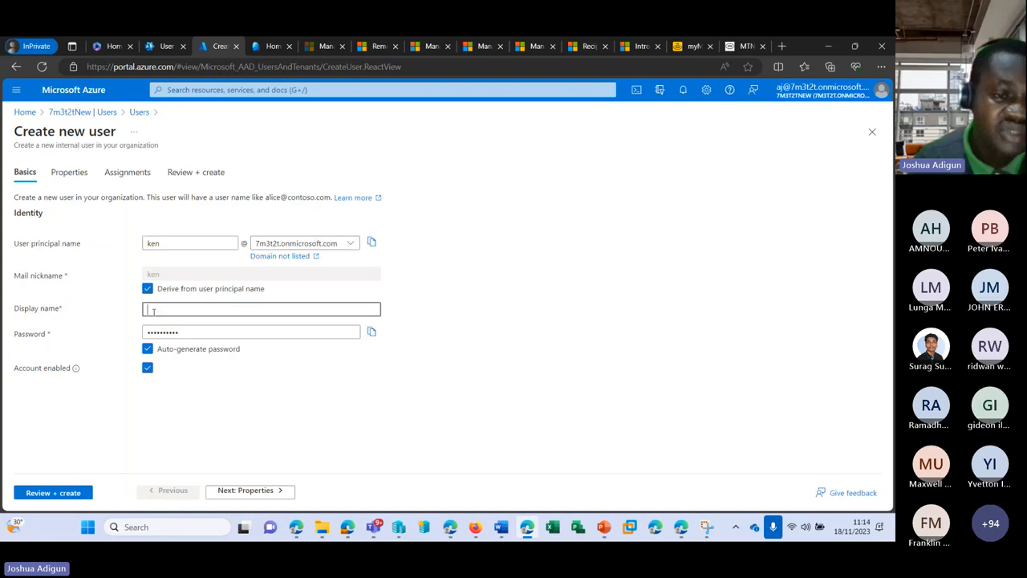
type("Ken Ken")
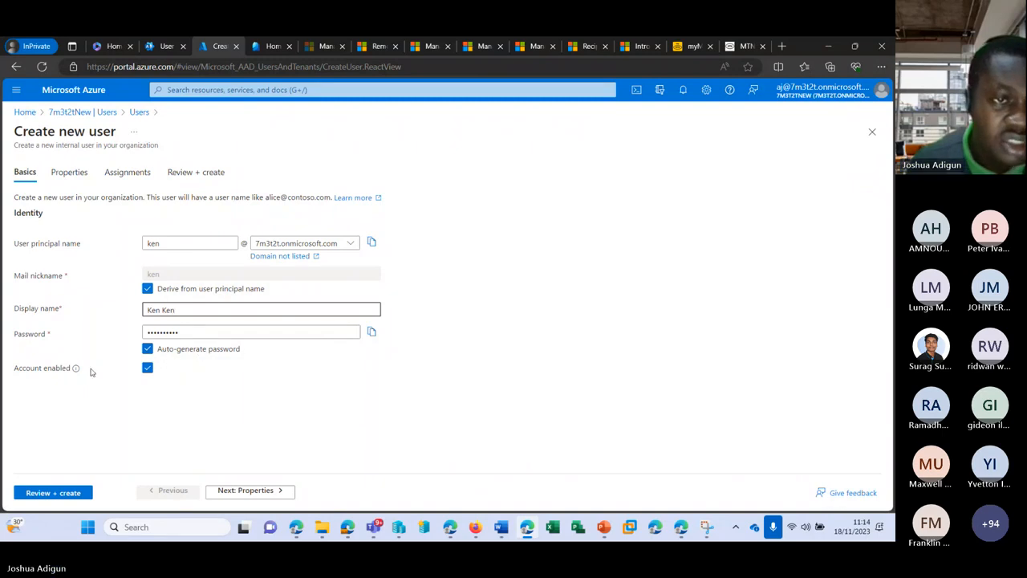
Skip the Properties and Assignments pages and reach the Review + create summary
left_click(64, 172)
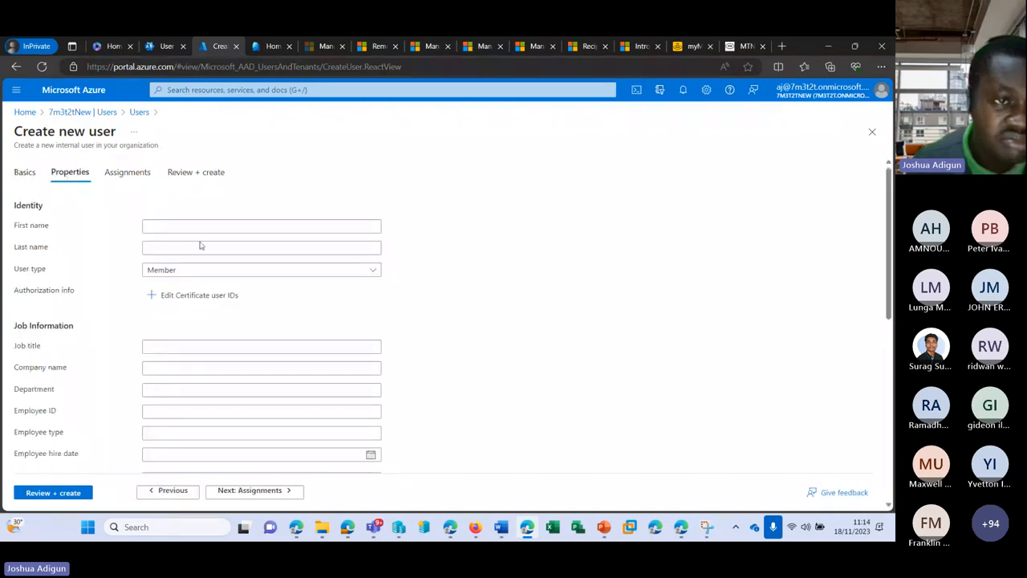
scroll(204, 244, "down", 1)
scroll(355, 192, "down", 6)
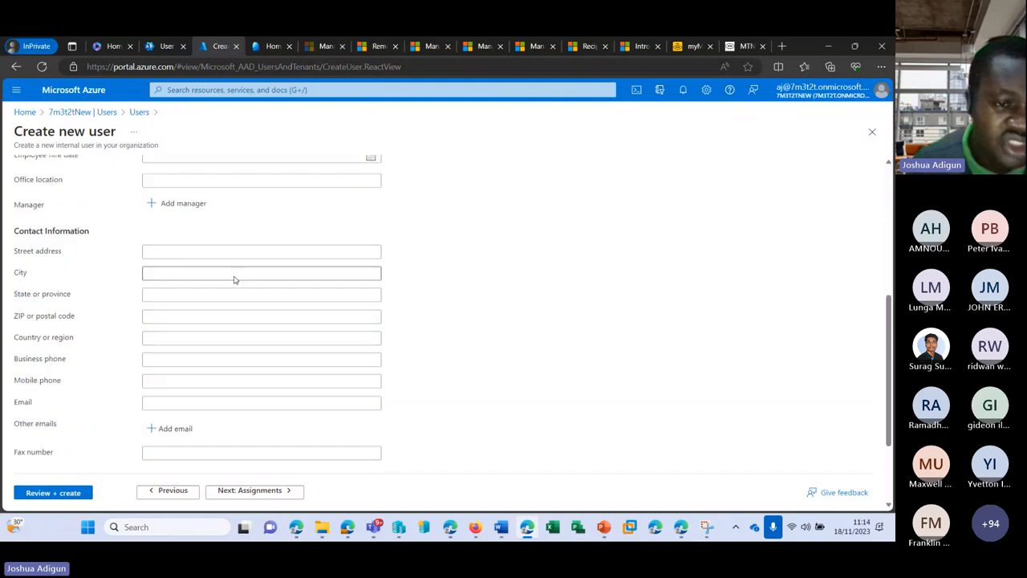
scroll(334, 277, "up", 3)
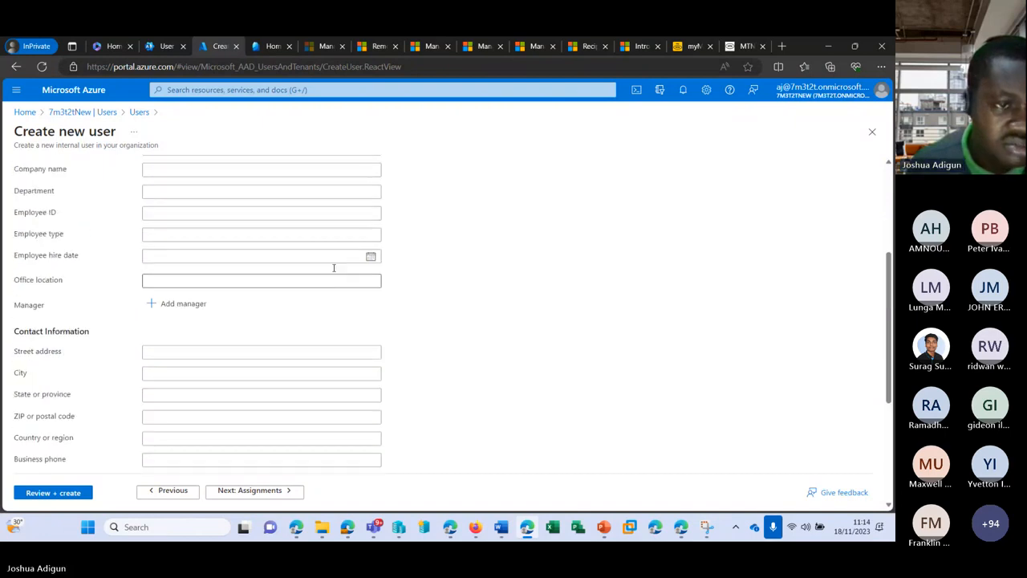
scroll(334, 267, "up", 4)
left_click(138, 173)
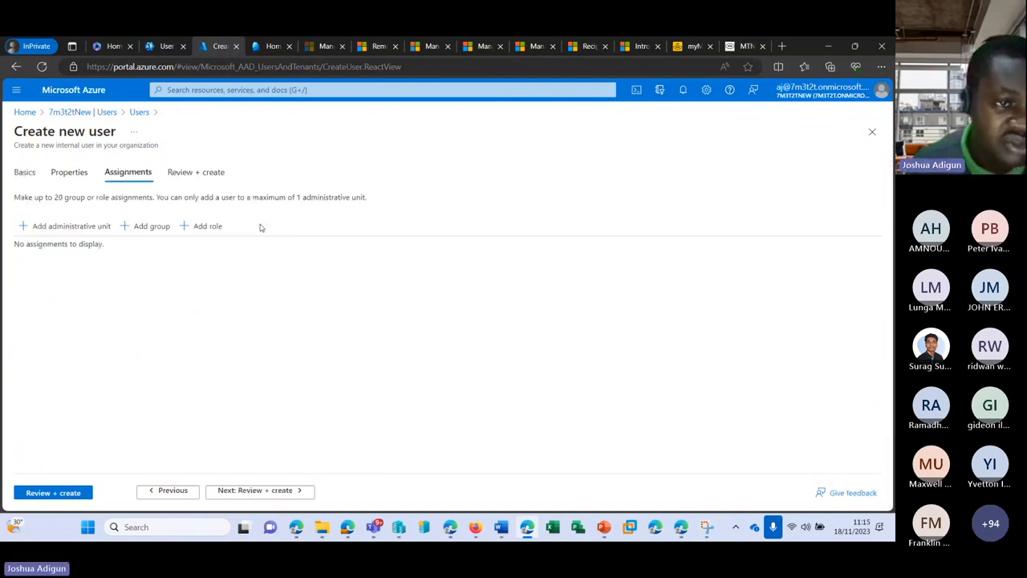
left_click(44, 494)
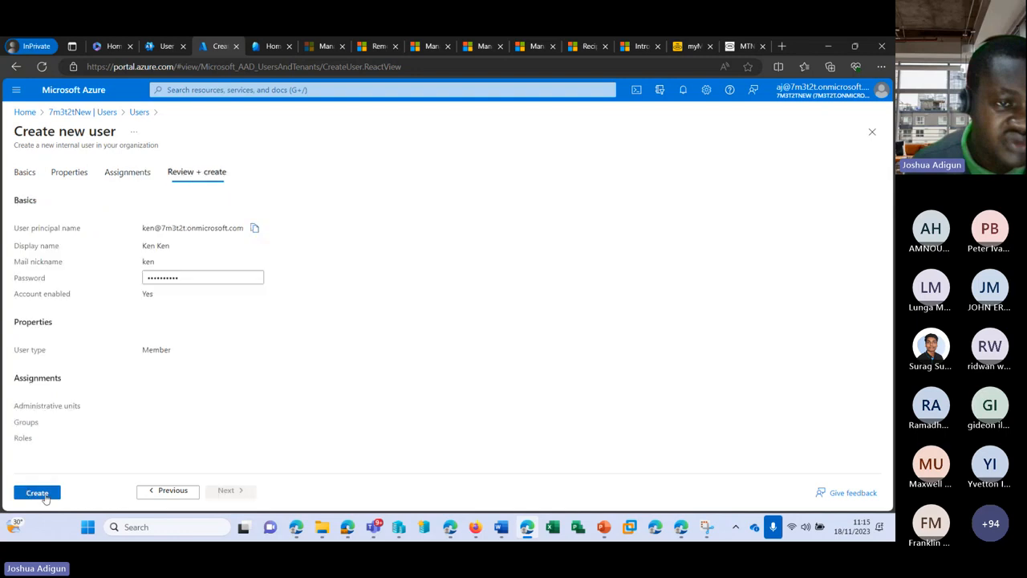
Create the new member account and scan the All users list, still showing 29 users
left_click(32, 496)
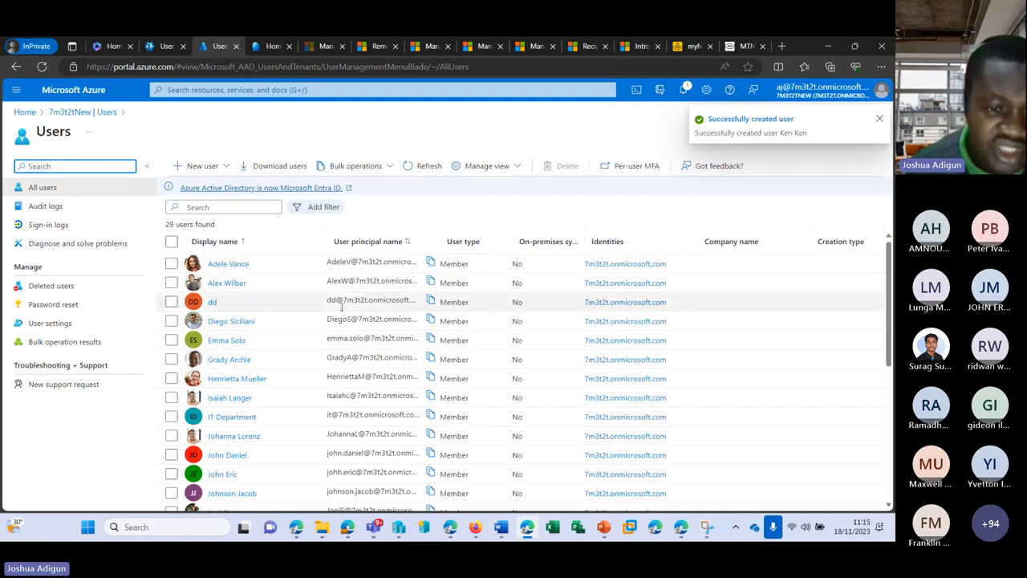
scroll(341, 305, "down", 4)
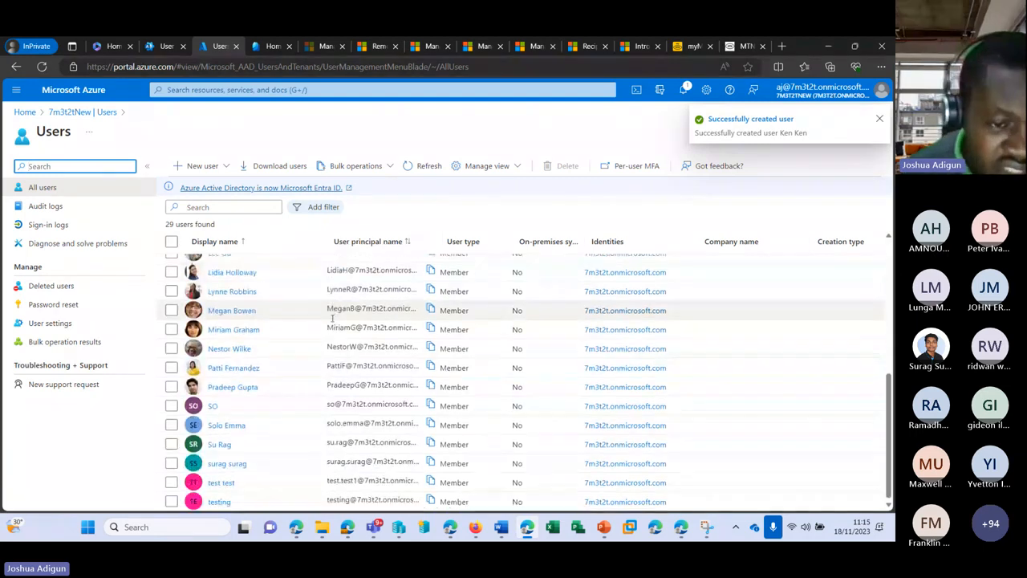
scroll(331, 319, "up", 5)
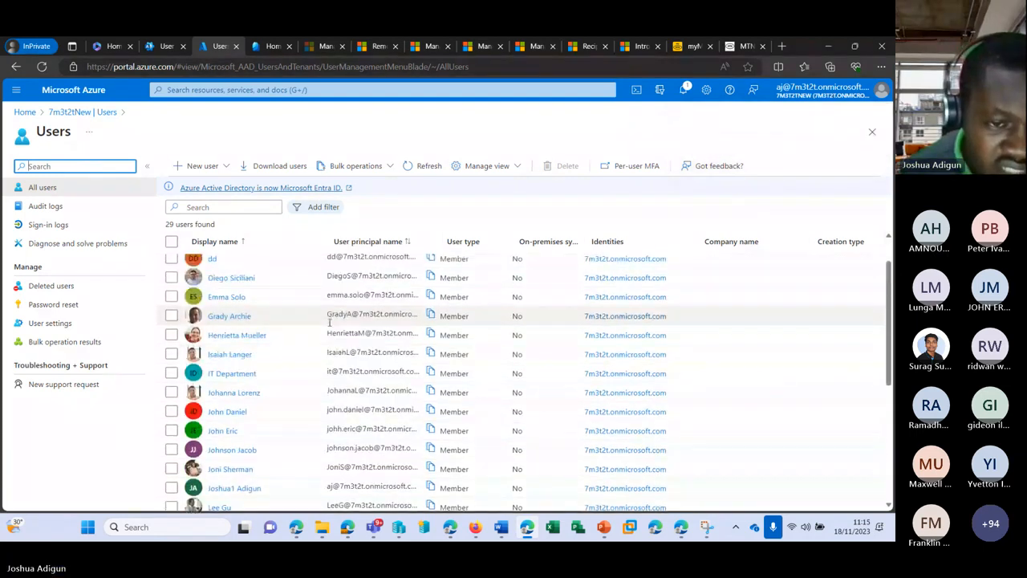
scroll(329, 322, "down", 1)
scroll(328, 324, "down", 2)
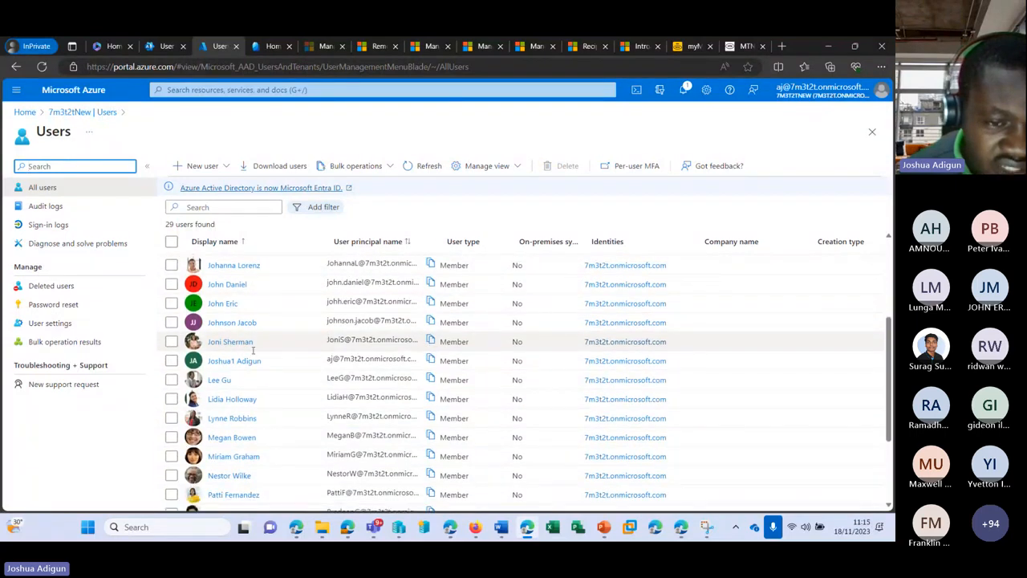
scroll(249, 357, "up", 1)
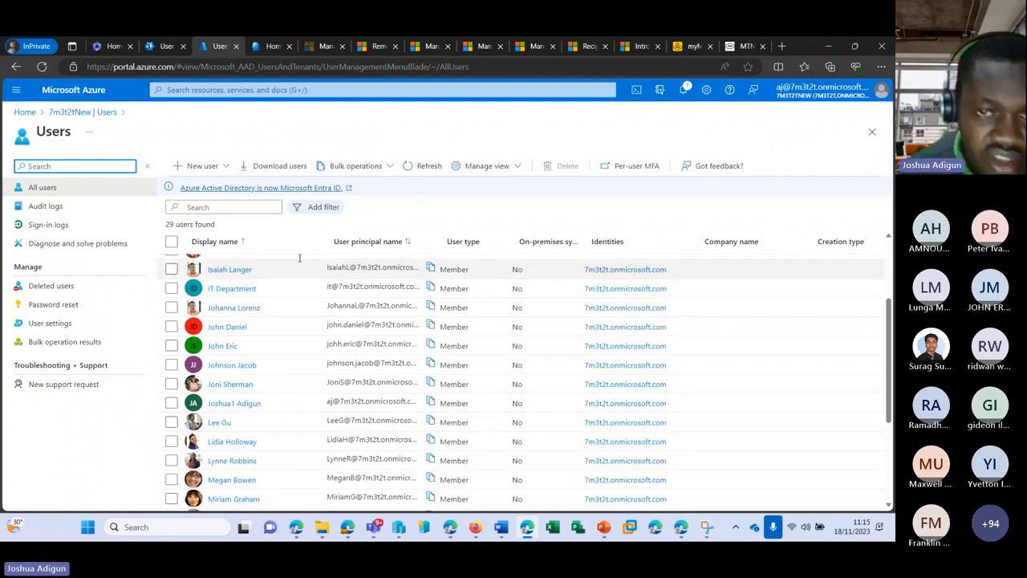
Refresh the Azure Users list to show 30 users, then move to the Entra admin center
left_click(419, 167)
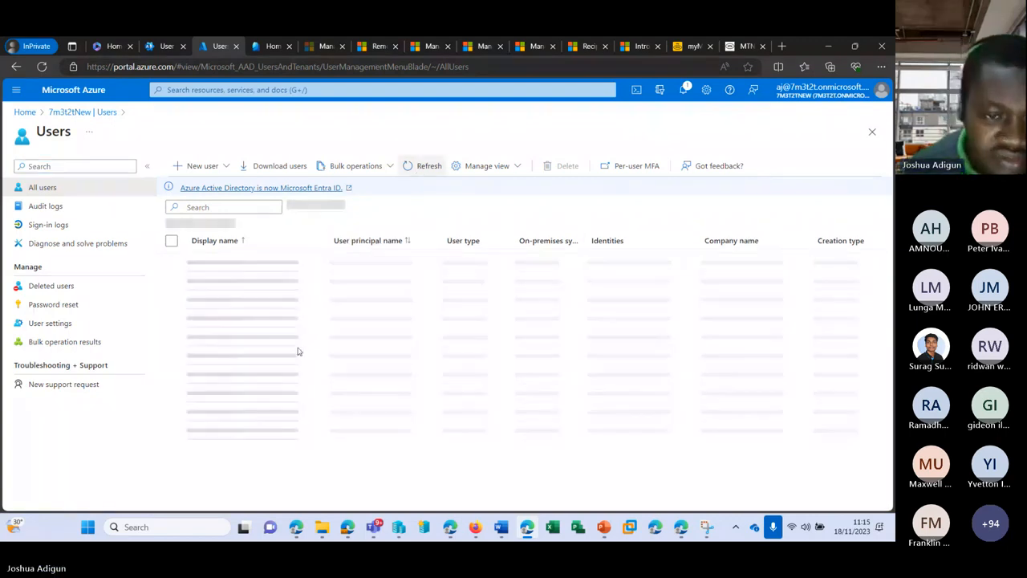
scroll(254, 393, "down", 2)
scroll(240, 391, "down", 2)
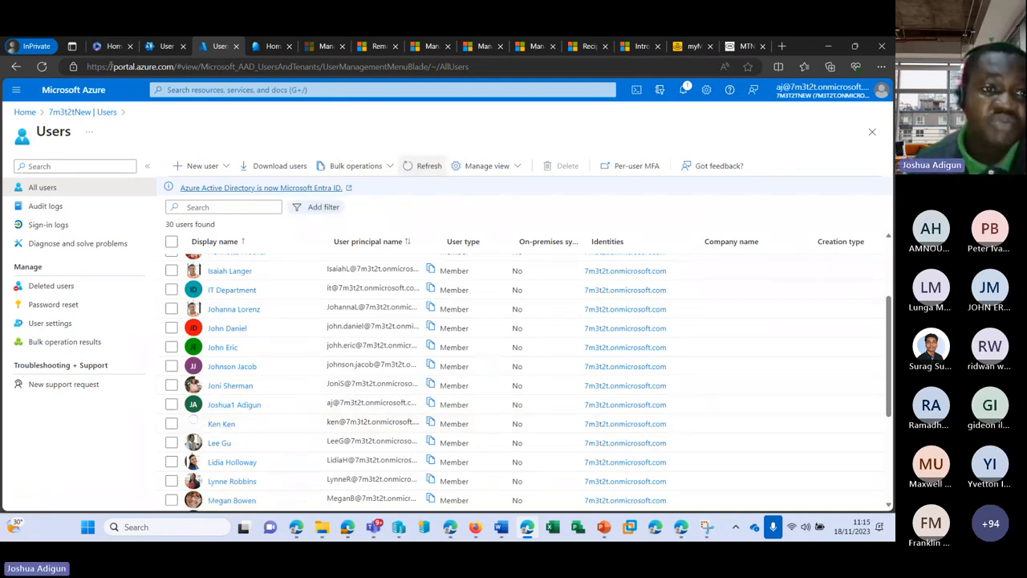
left_click(265, 46)
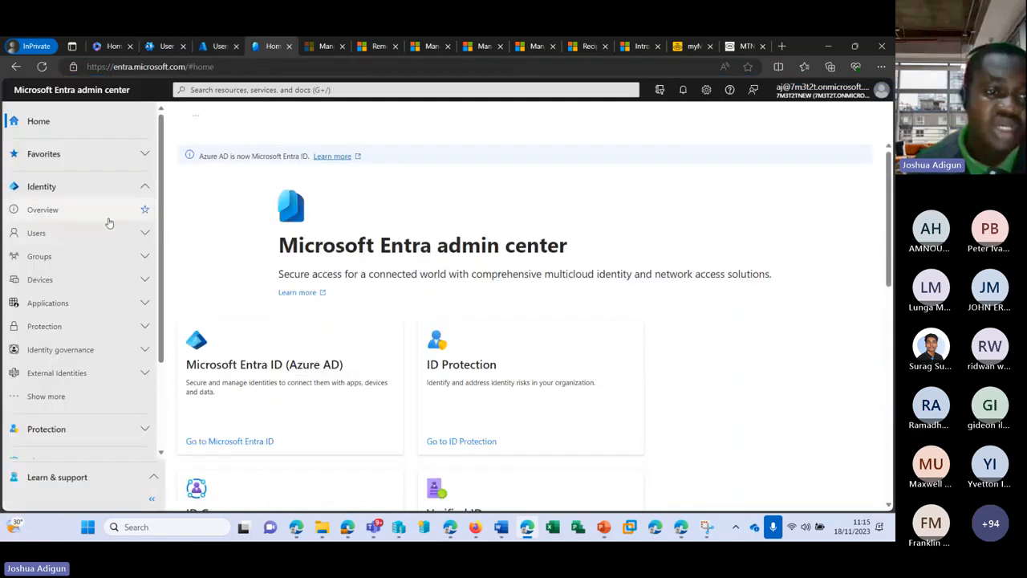
Open Entra's All users and its Create new user form, then go back to Microsoft 365 Active users
left_click(131, 233)
left_click(78, 256)
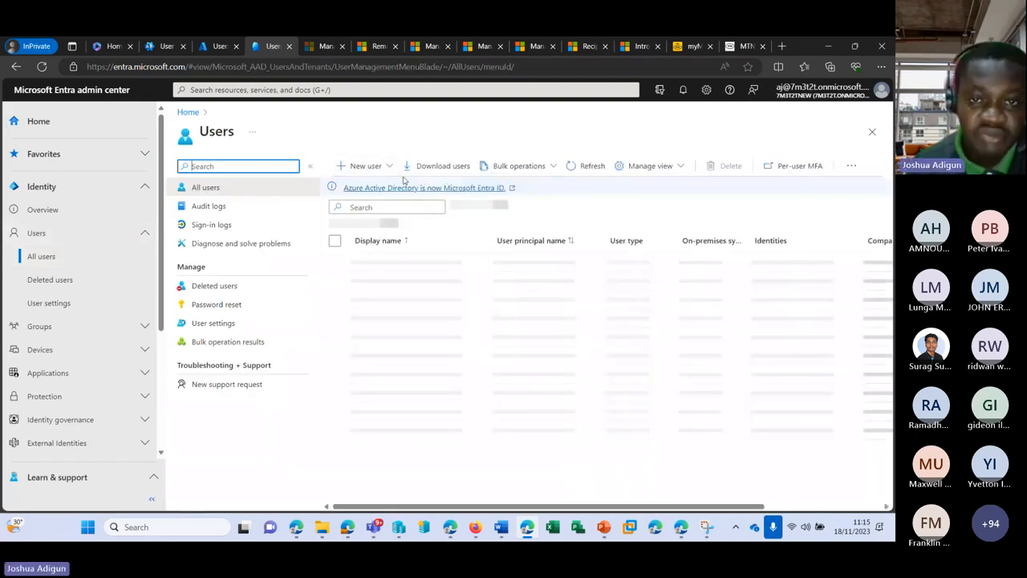
left_click(392, 167)
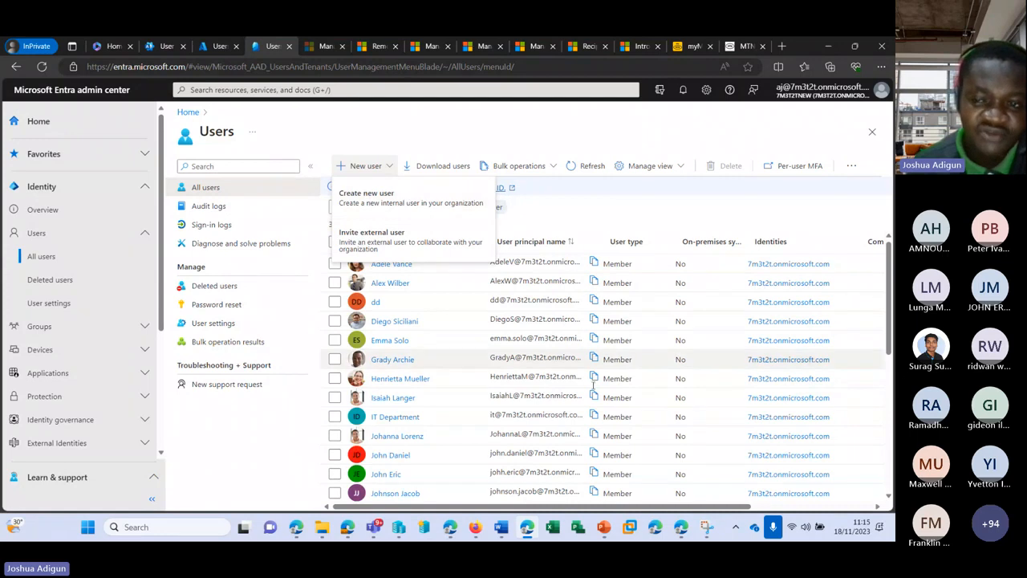
left_click(381, 197)
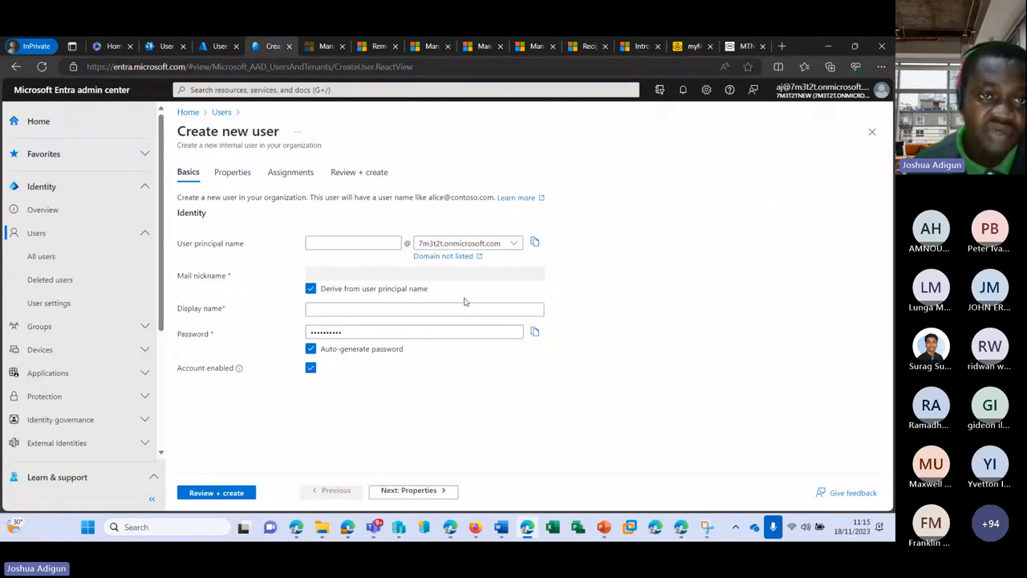
left_click(164, 46)
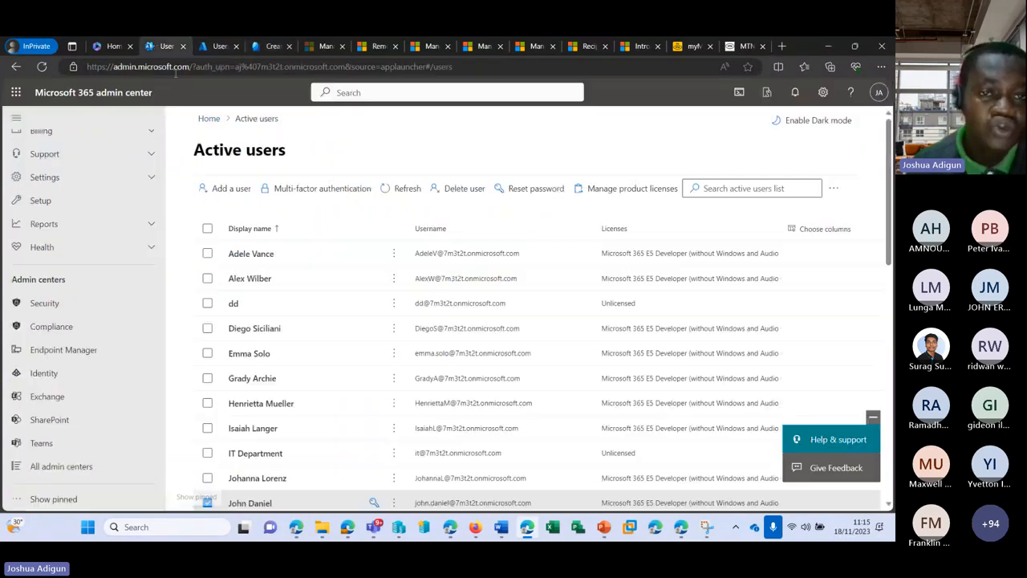
Refresh Active users so the Entra-created account appears as Unlicensed
left_click(394, 188)
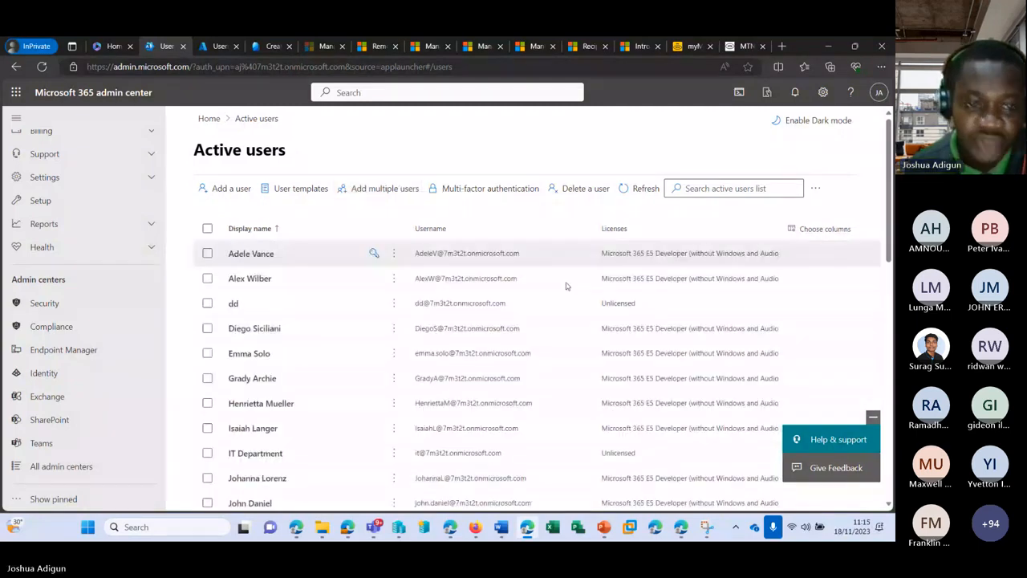
scroll(282, 327, "down", 3)
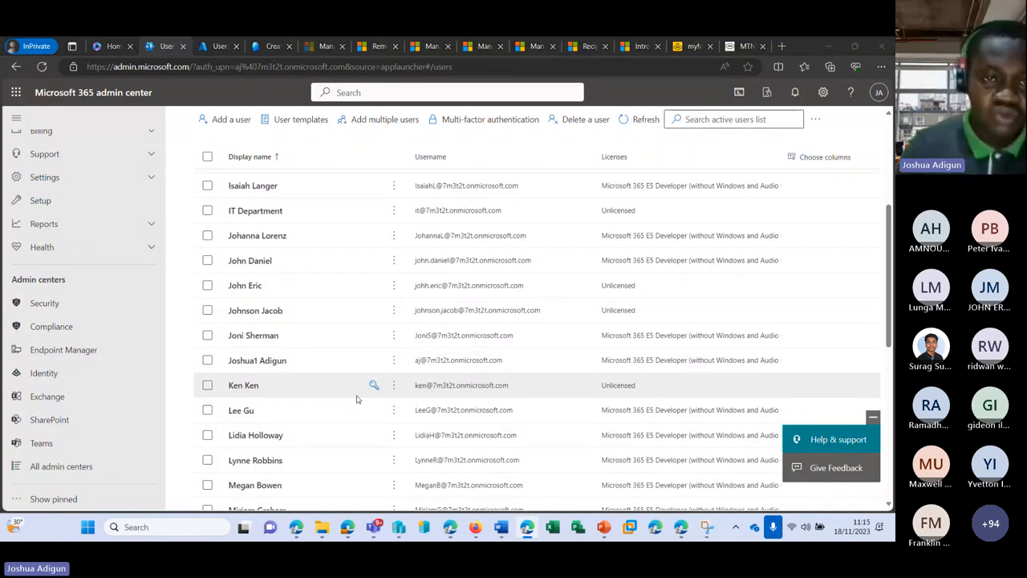
key("super")
Search 'po' and run Windows PowerShell ISE as administrator, approving the UAC prompt
type("p")
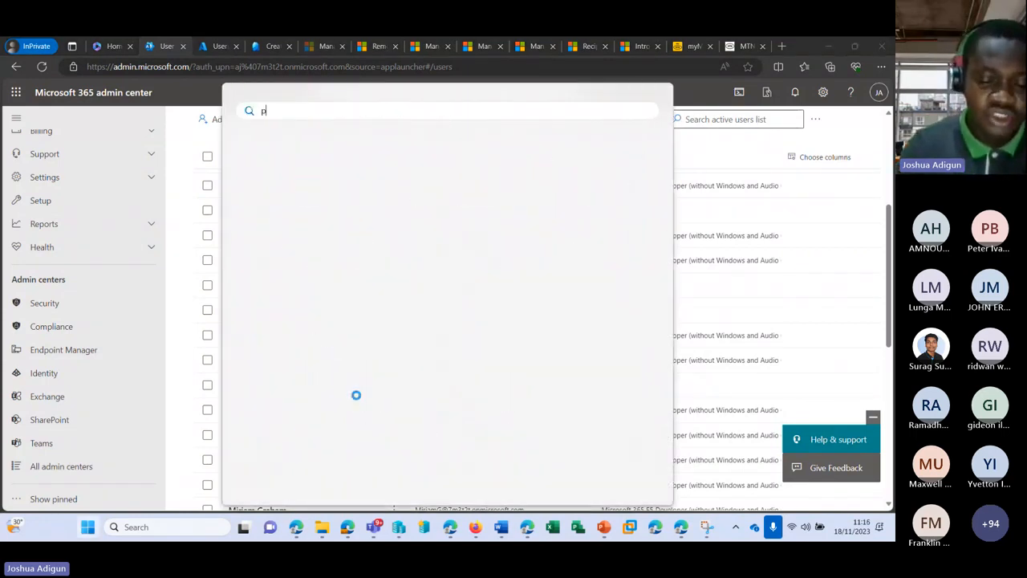
type("o")
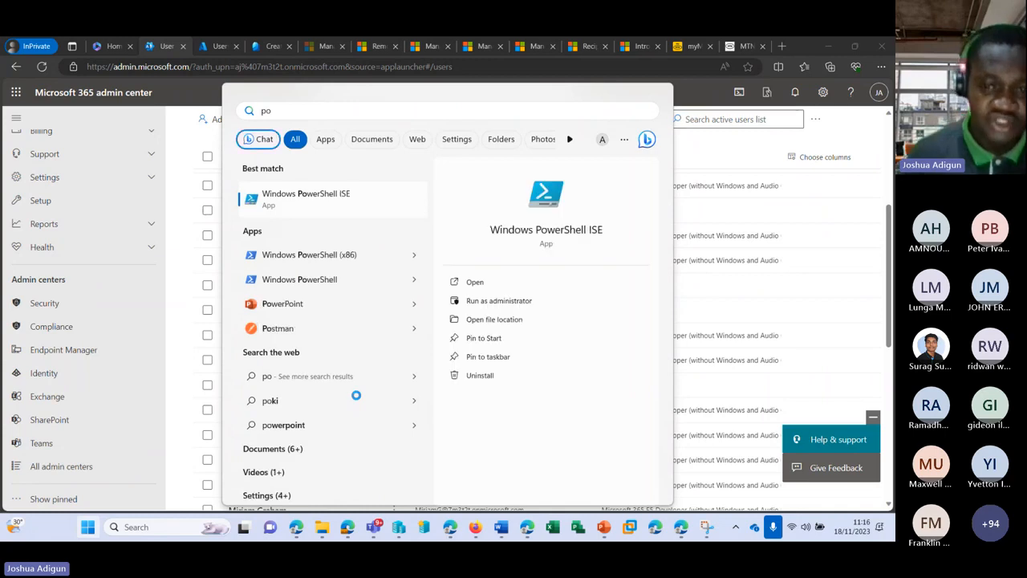
left_click(475, 301)
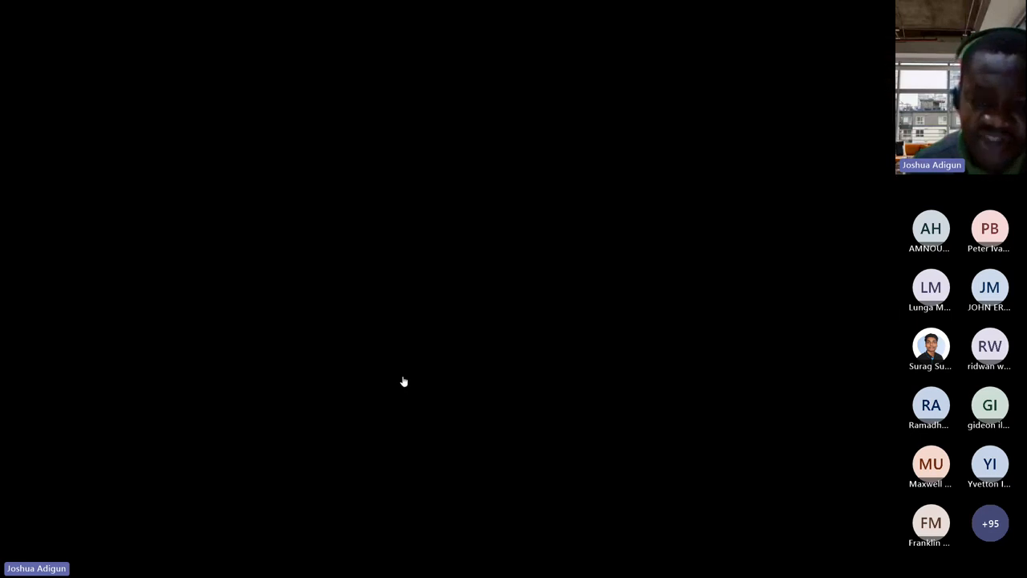
left_click(404, 381)
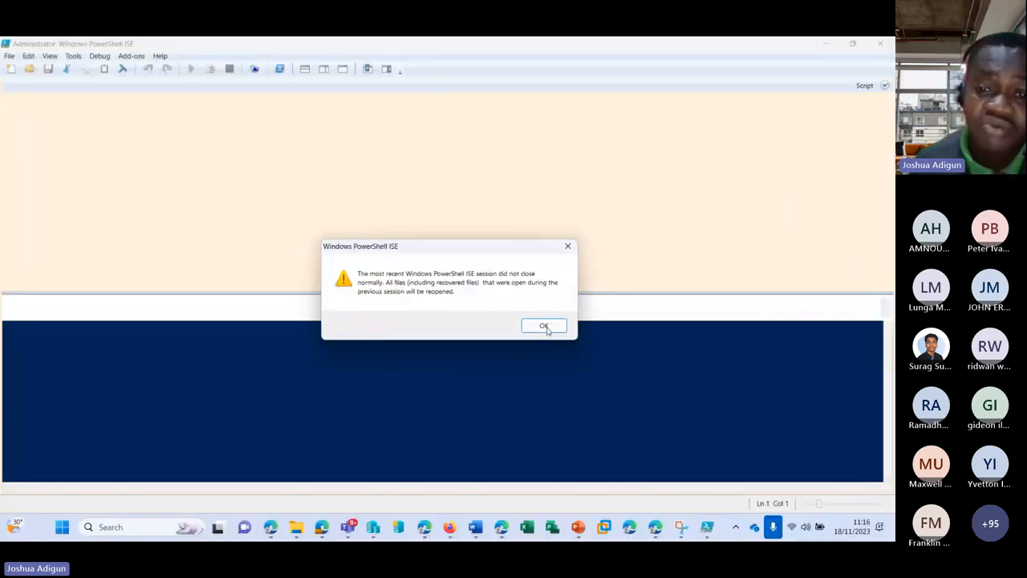
left_click(544, 326)
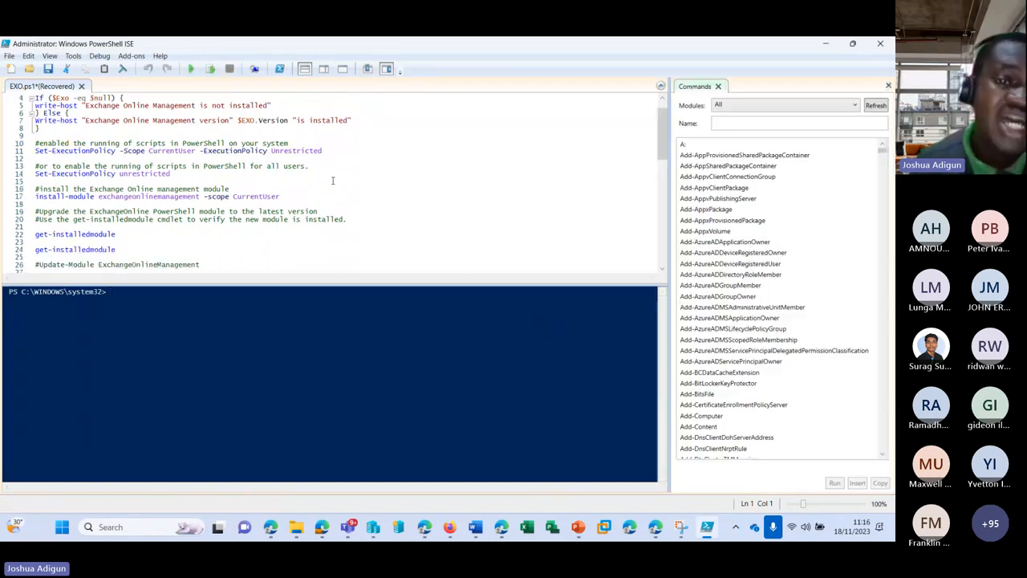
scroll(332, 185, "down", 14)
scroll(333, 185, "up", 12)
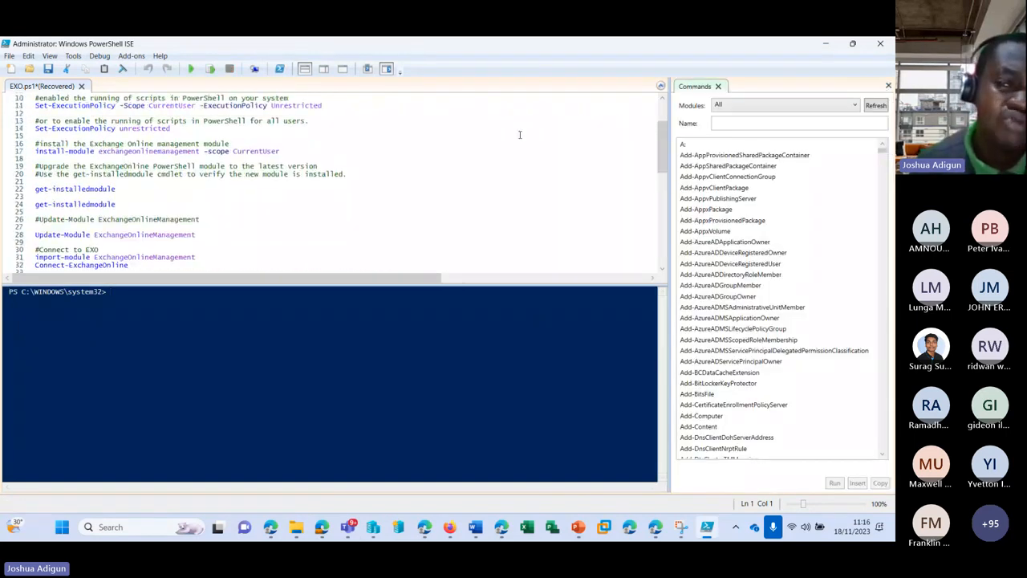
scroll(519, 135, "up", 3)
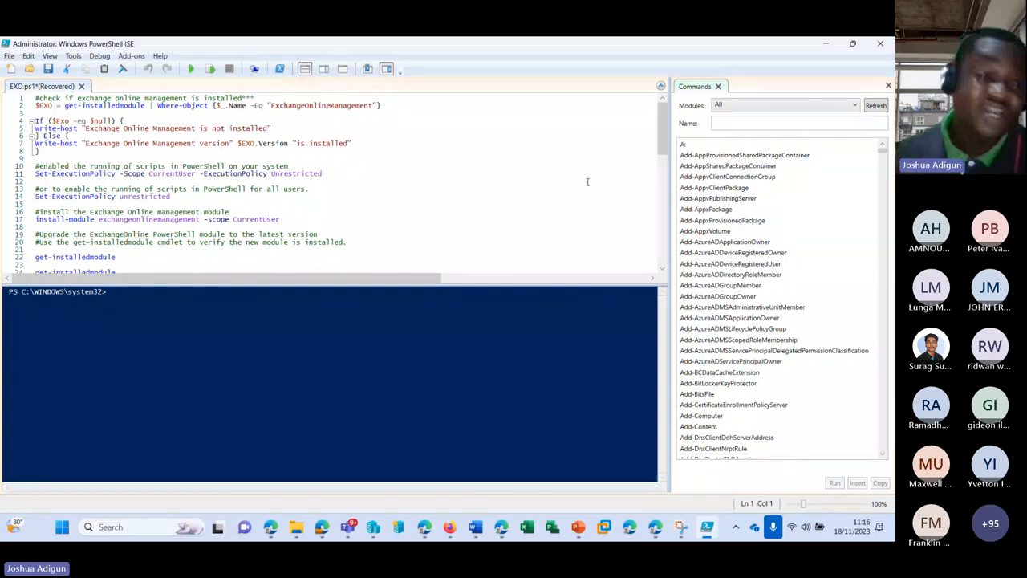
scroll(424, 203, "down", 1)
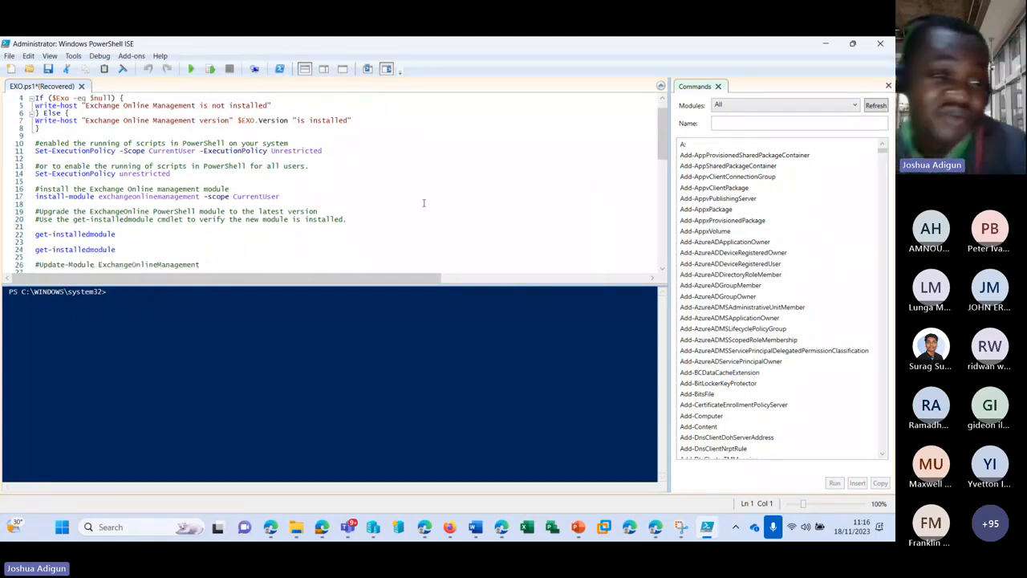
scroll(423, 203, "down", 1)
scroll(416, 181, "down", 2)
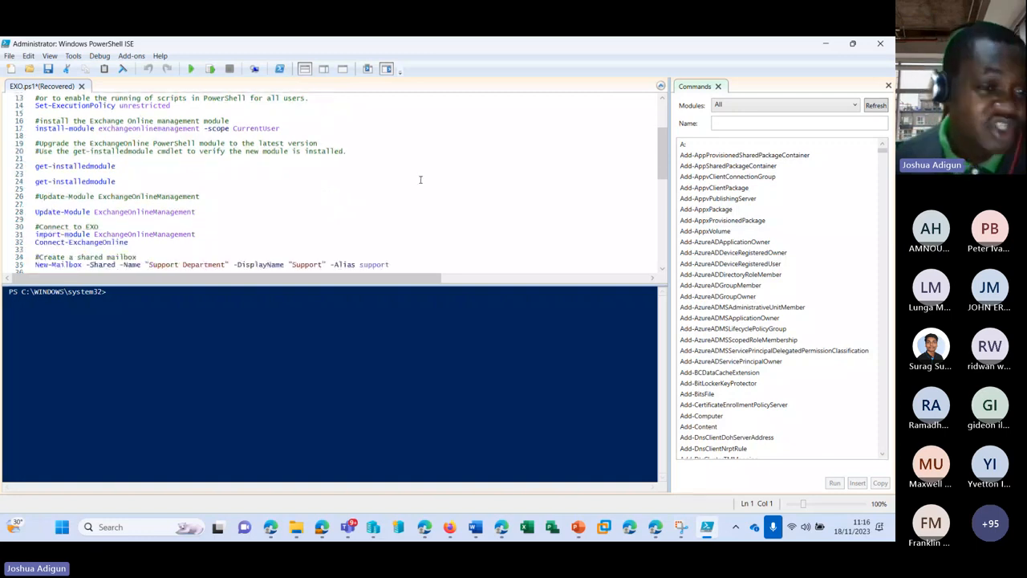
scroll(420, 175, "down", 2)
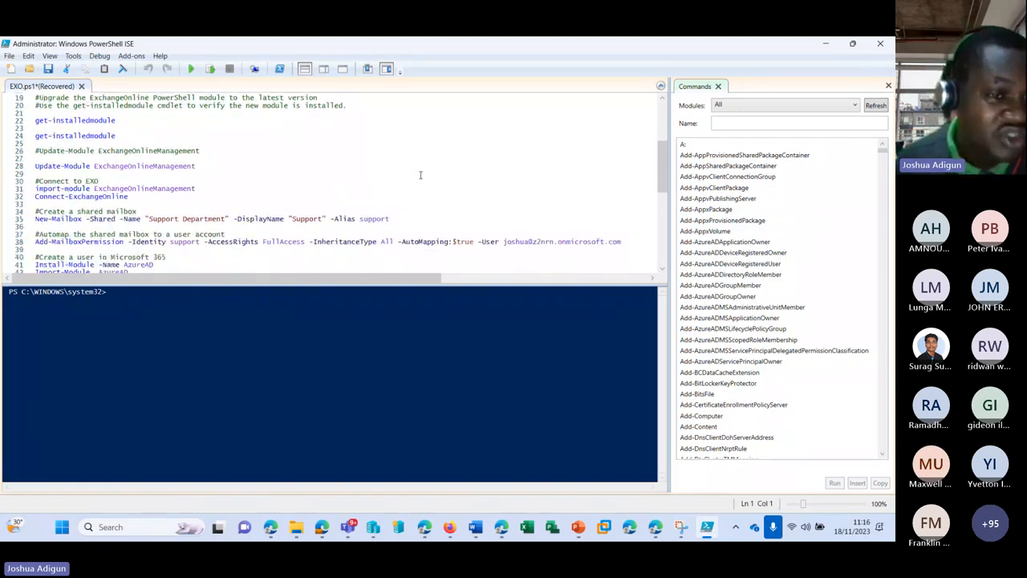
scroll(419, 175, "down", 1)
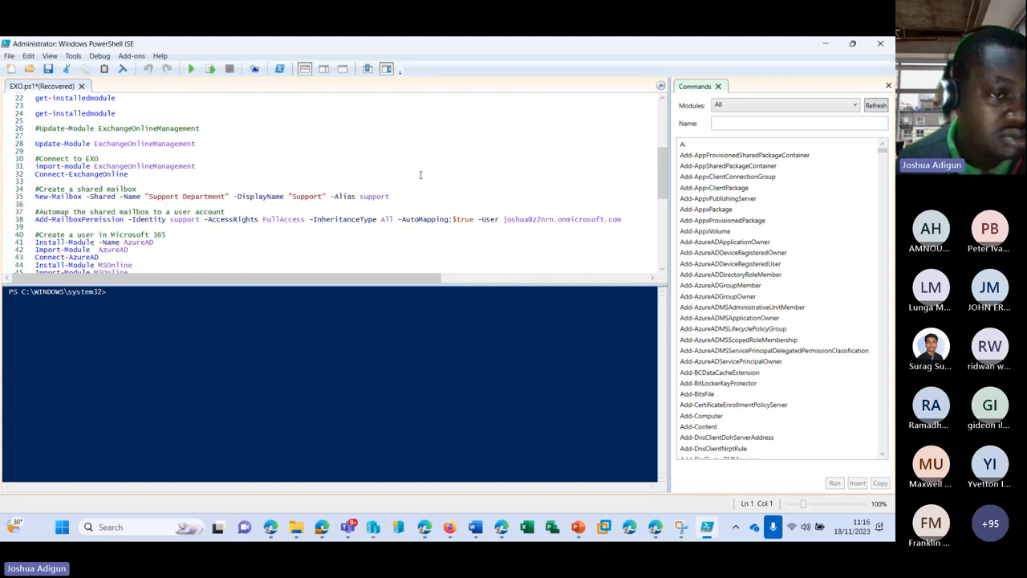
scroll(419, 175, "down", 3)
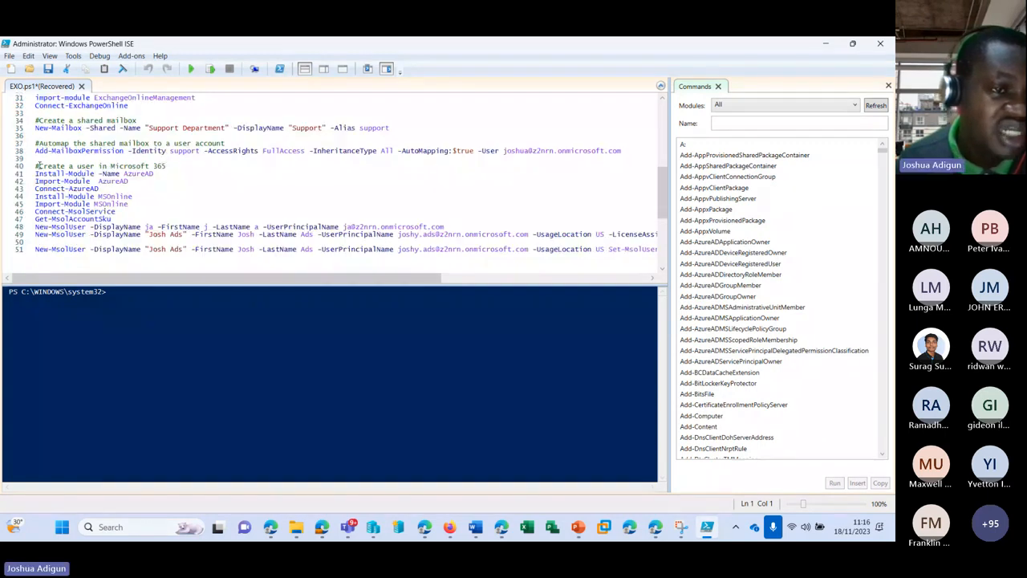
left_click_drag(36, 165, 167, 166)
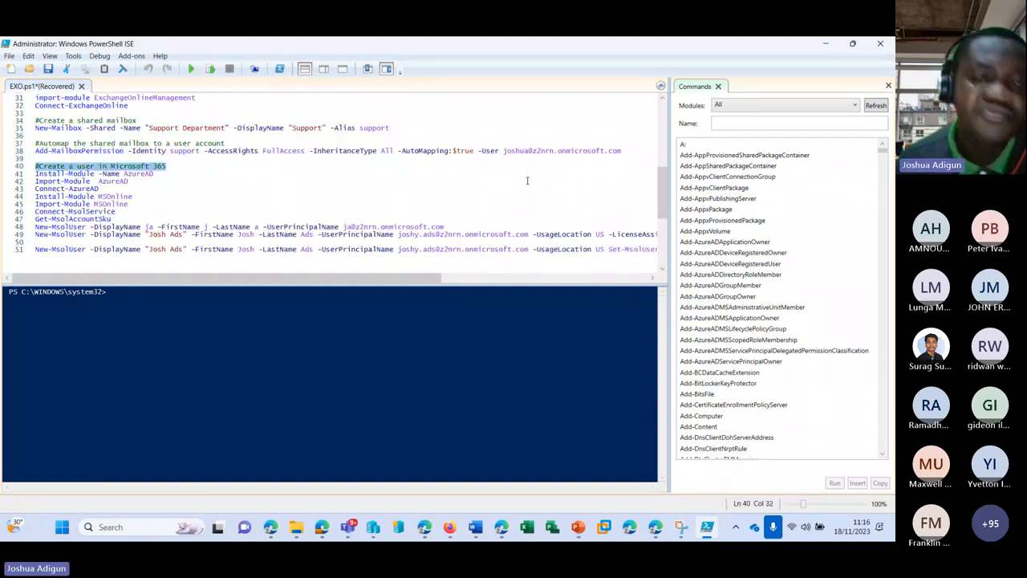
scroll(546, 181, "up", 1)
scroll(466, 195, "down", 2)
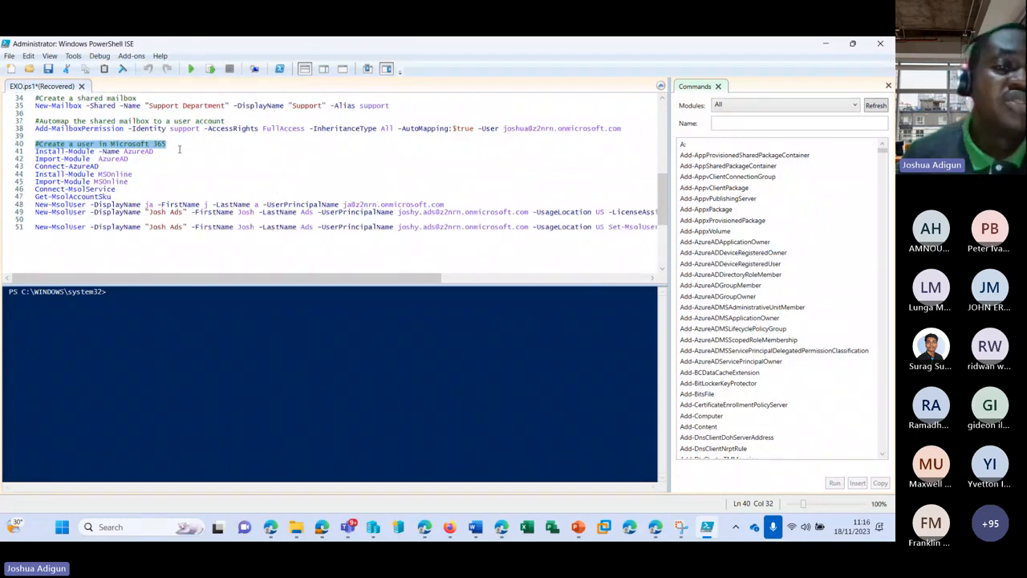
left_click(163, 149)
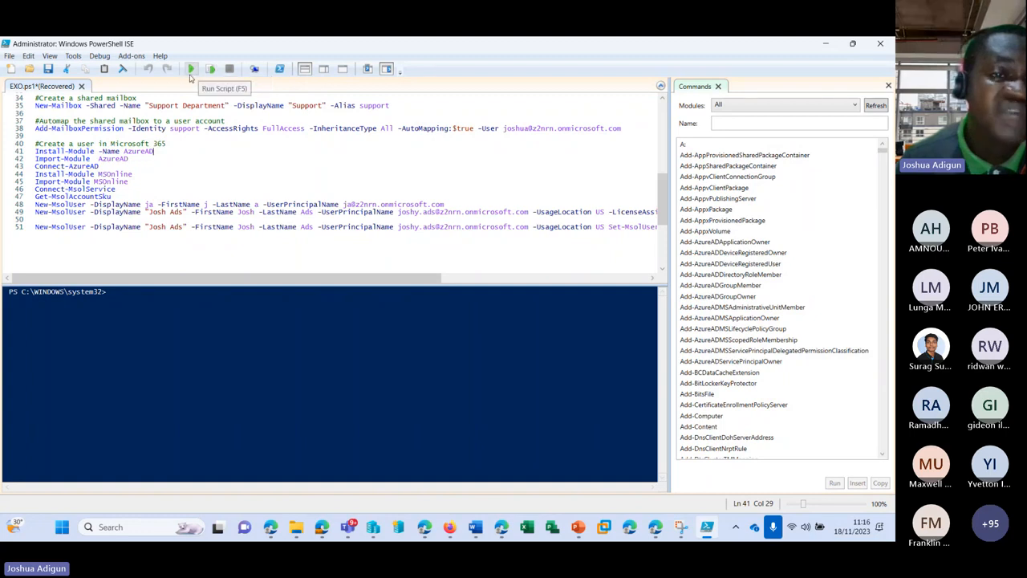
Save and run EXO.ps1, dismiss the untrusted repository prompt, and go to the Install-Module AzureAD line
left_click(191, 70)
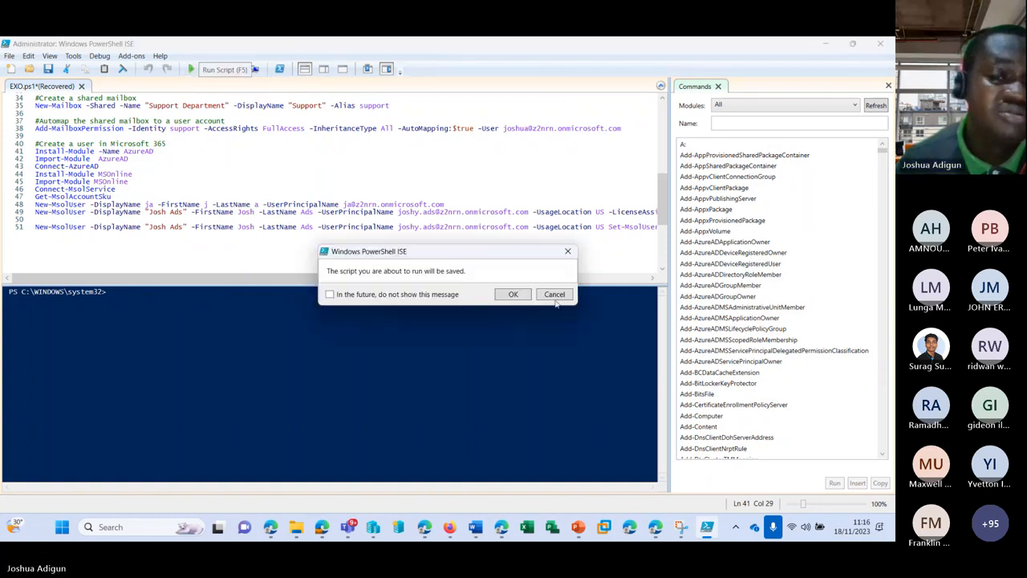
left_click(513, 294)
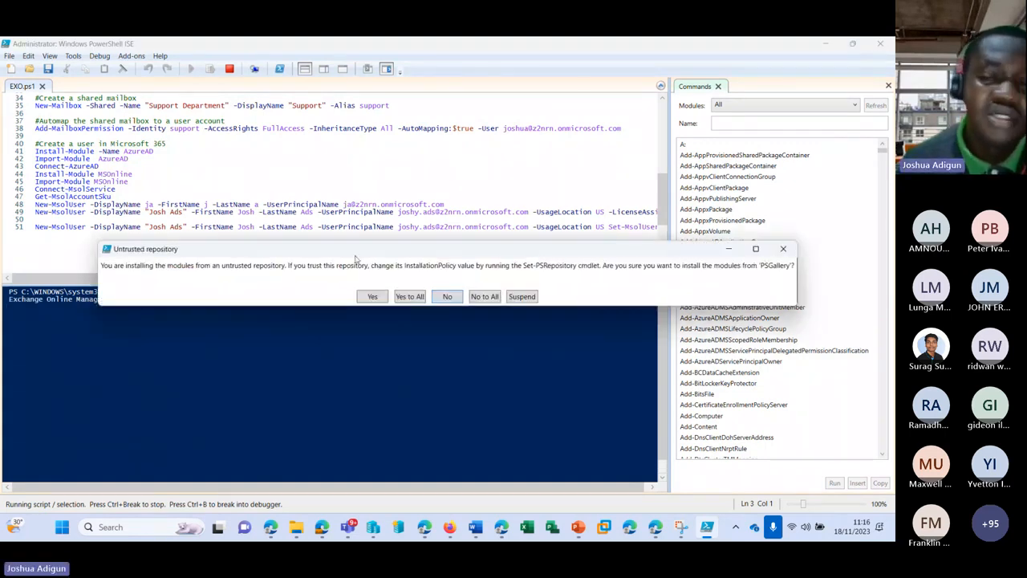
left_click(781, 249)
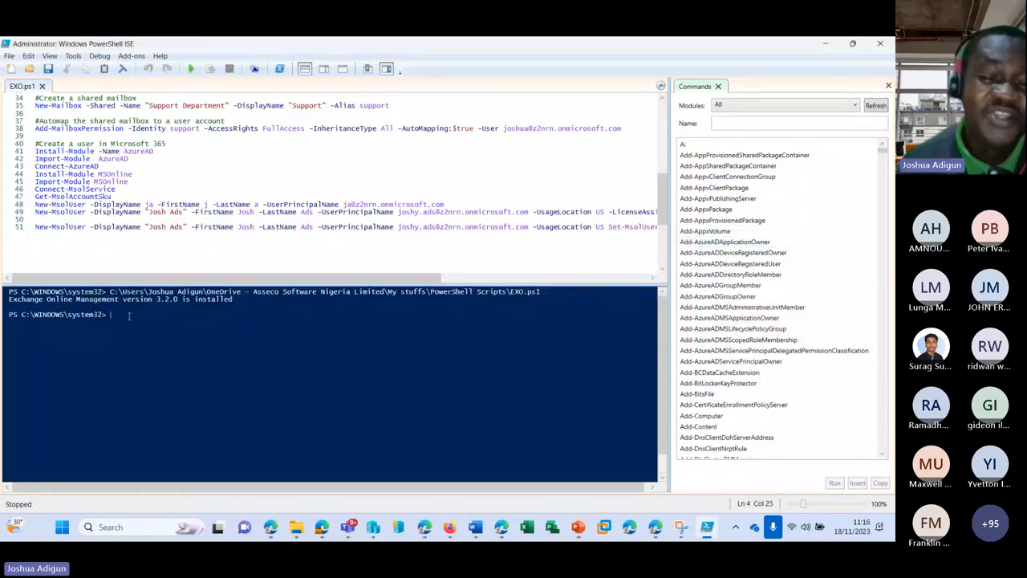
scroll(155, 190, "up", 3)
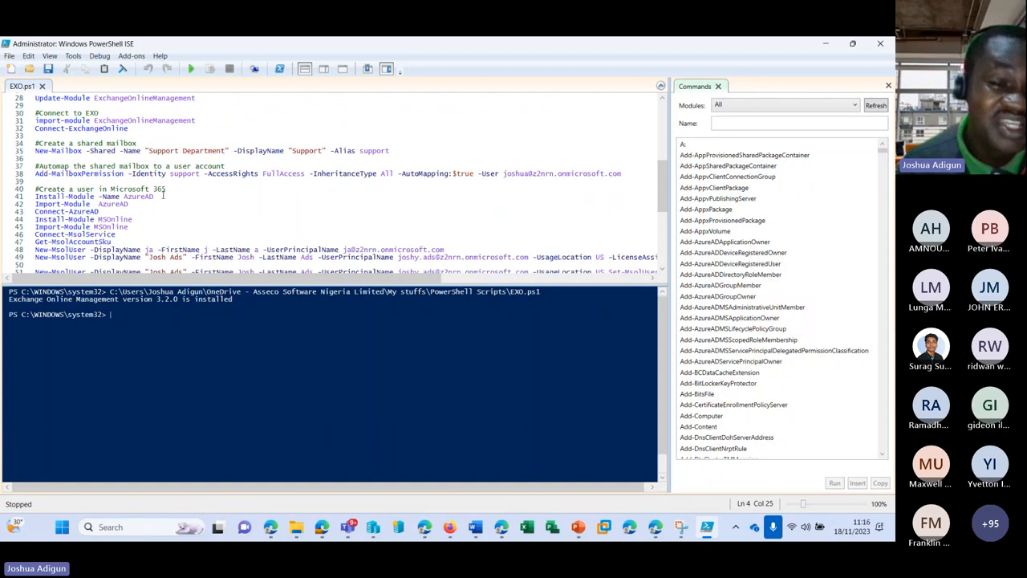
left_click(163, 195)
scroll(247, 165, "down", 2)
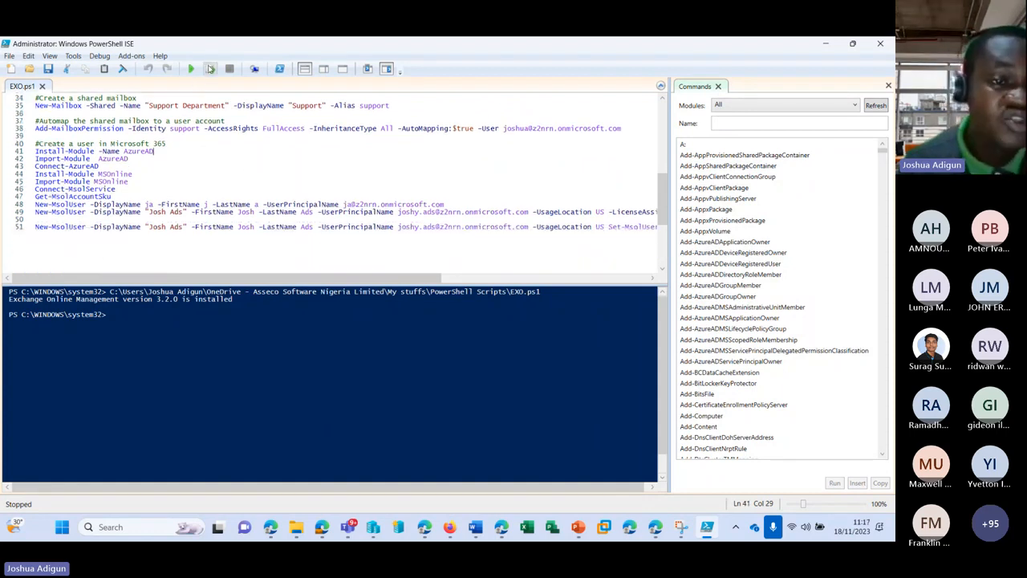
Run the Install-Module AzureAD and Import-Module AzureAD lines, then minimize ISE
left_click(210, 69)
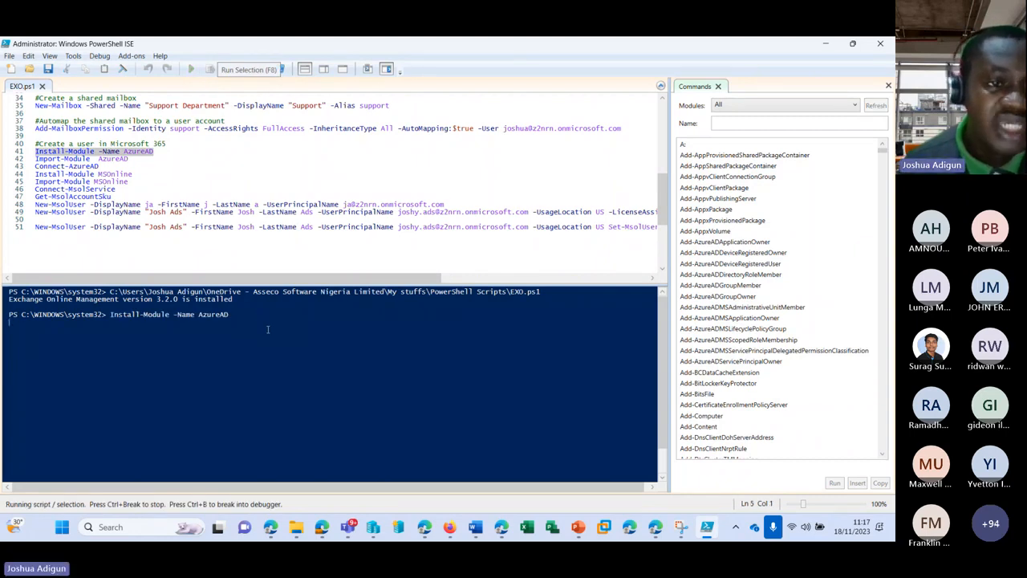
left_click(136, 159)
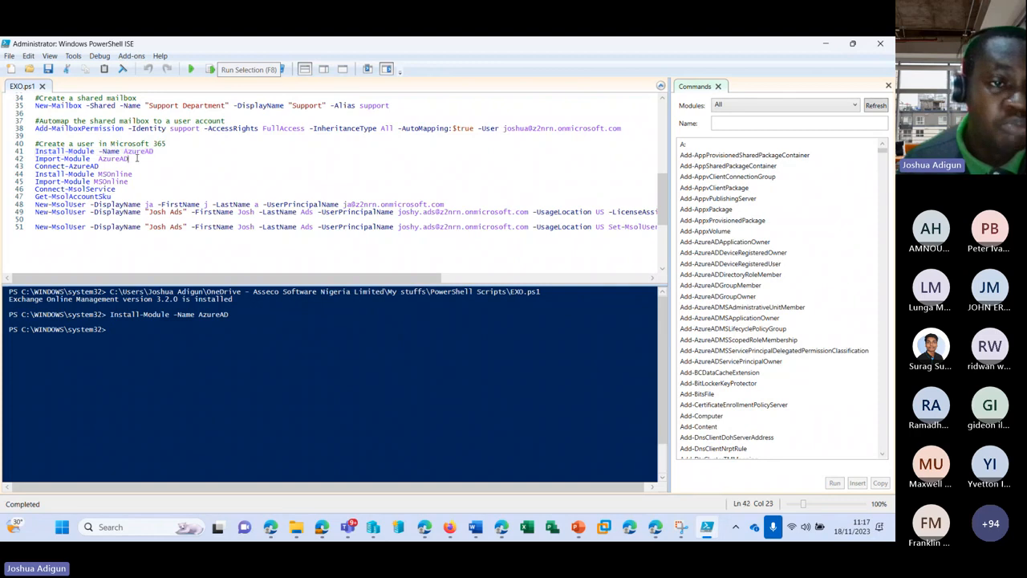
left_click(210, 69)
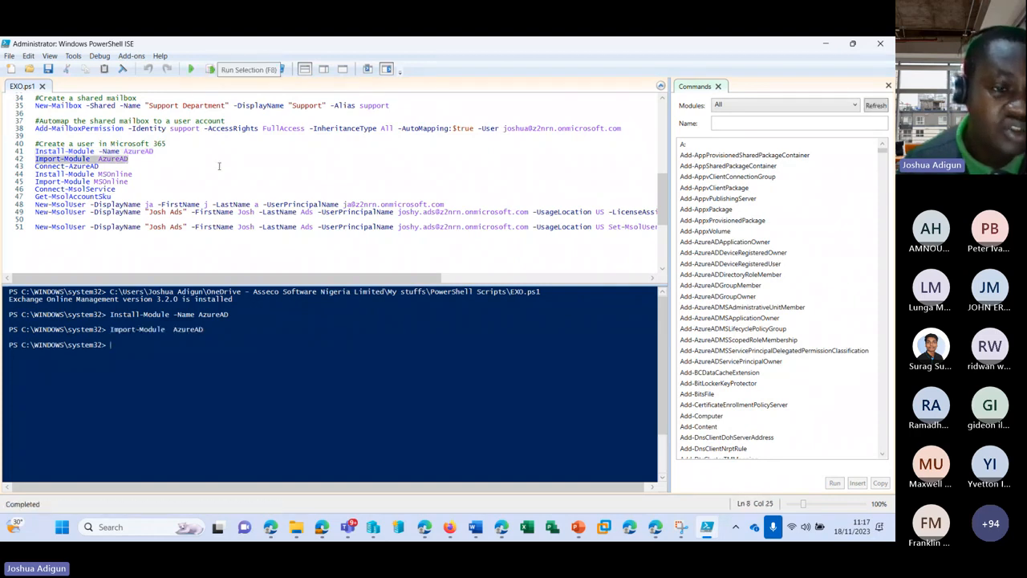
left_click(123, 170)
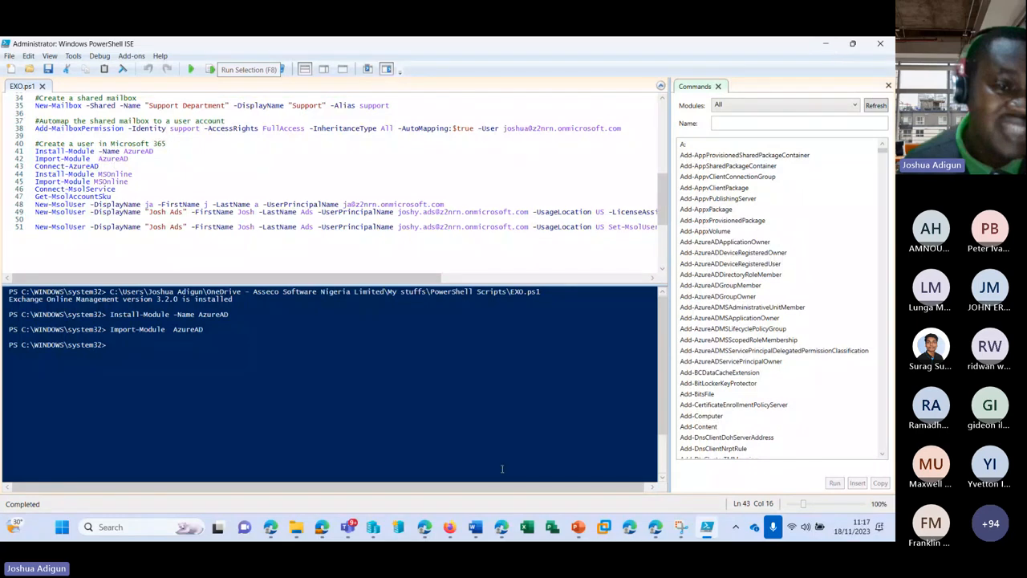
left_click(500, 527)
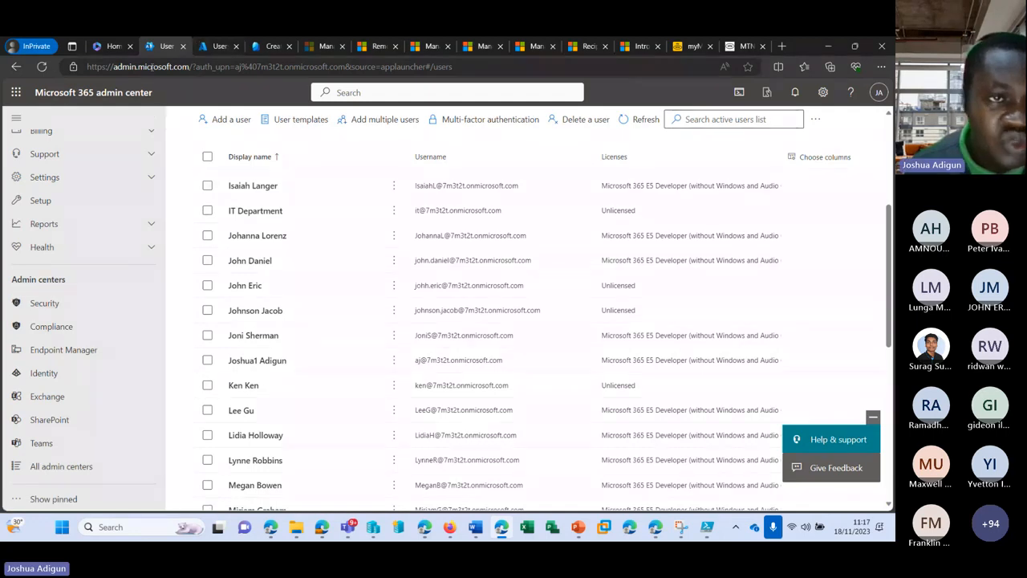
Open the Exchange admin center from Admin centers and close its tab again
double_click(94, 67)
left_click_drag(123, 66, 202, 68)
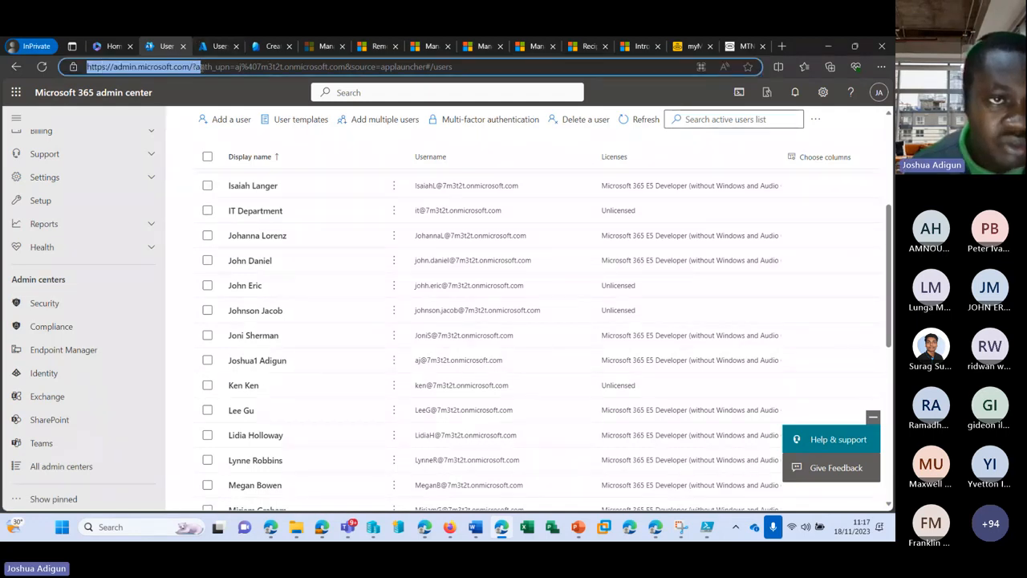
left_click(201, 92)
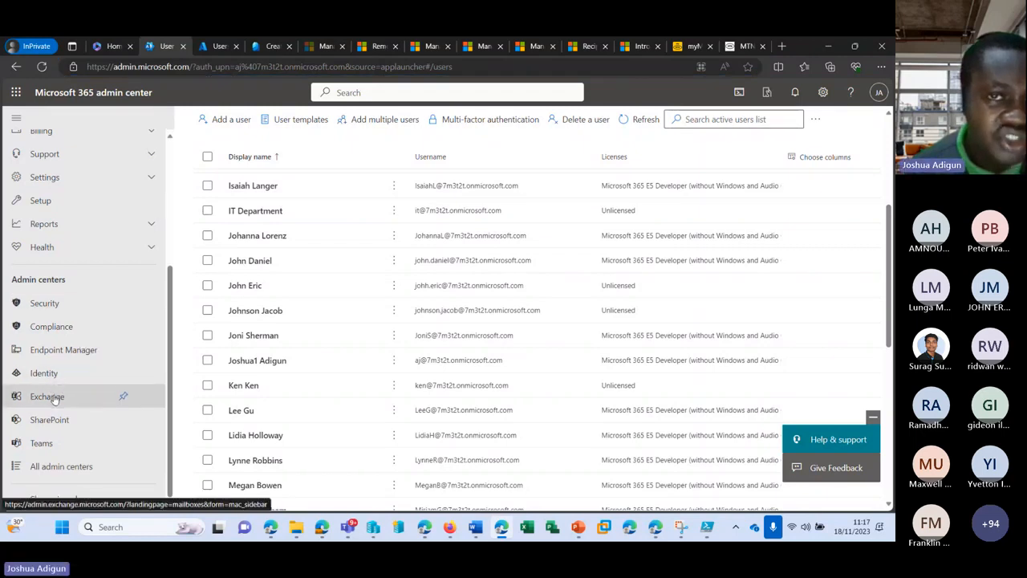
left_click(53, 398)
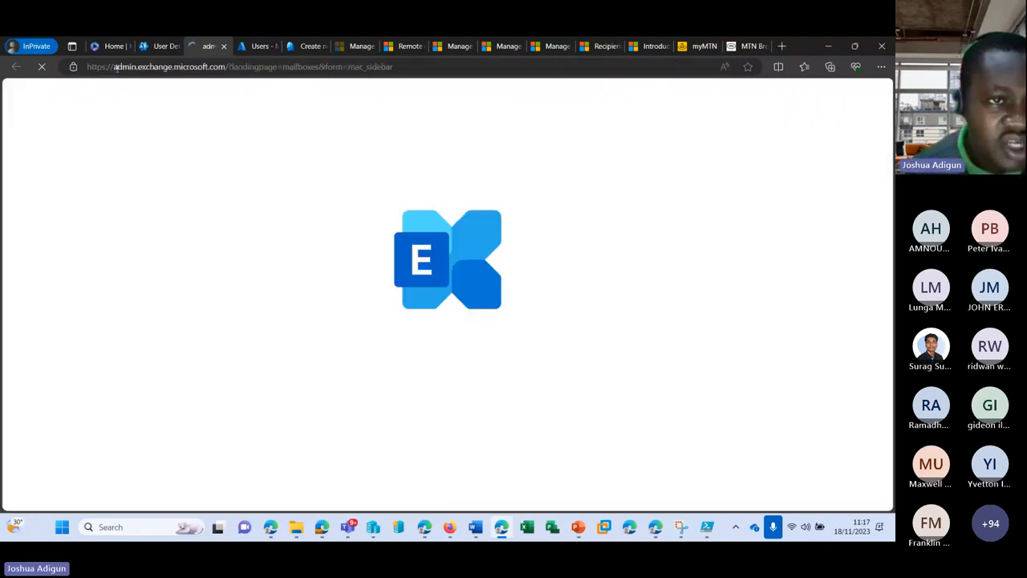
left_click_drag(112, 67, 150, 68)
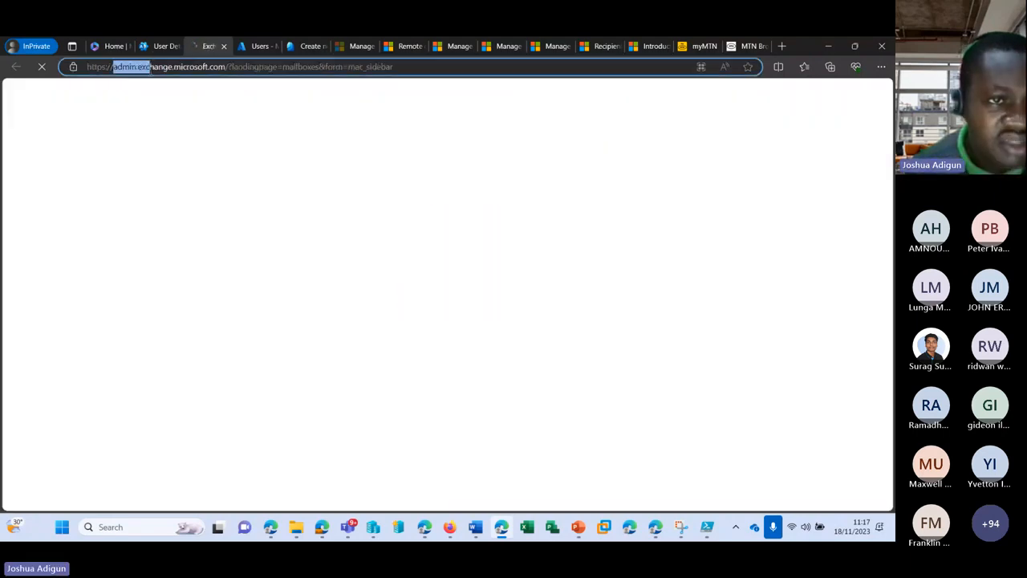
left_click(224, 46)
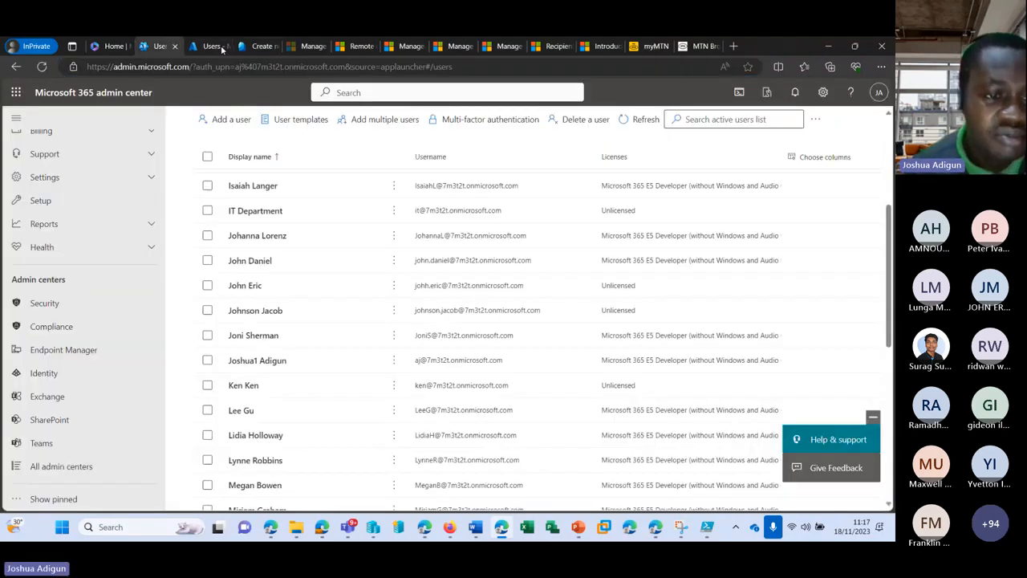
Open the SharePoint admin center, then bring Windows PowerShell ISE back to the front
left_click(49, 419)
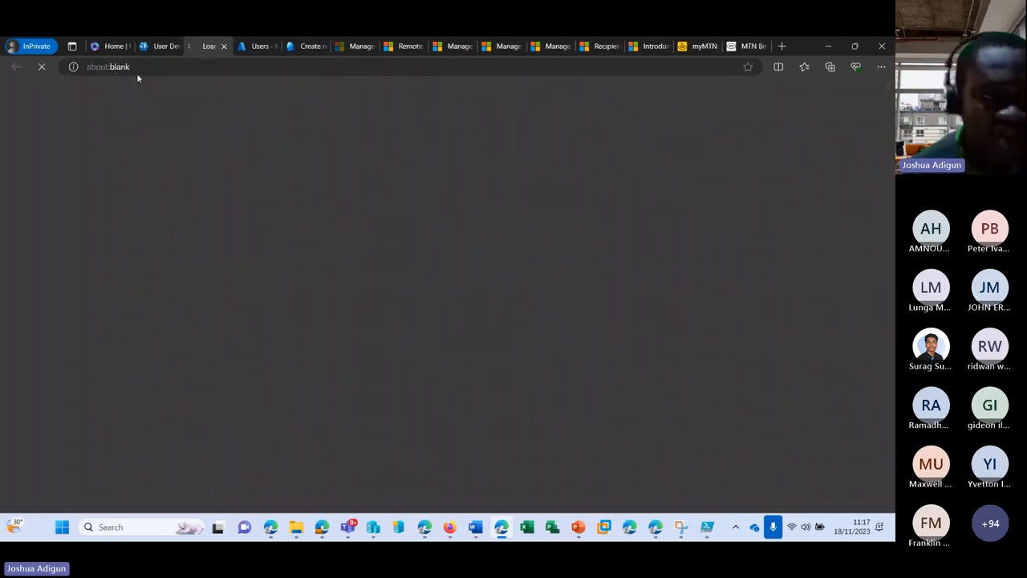
left_click_drag(96, 67, 192, 67)
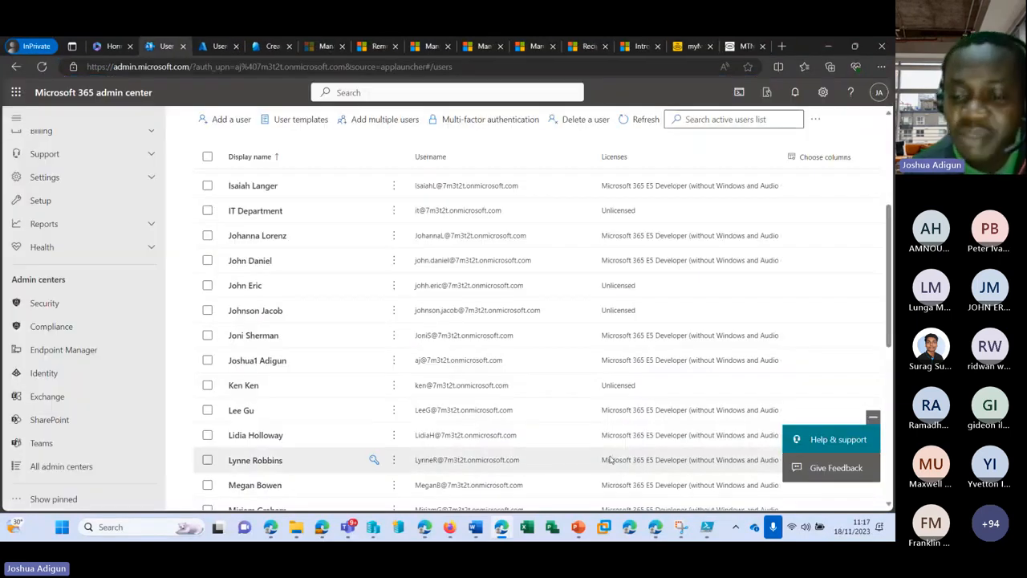
left_click(707, 527)
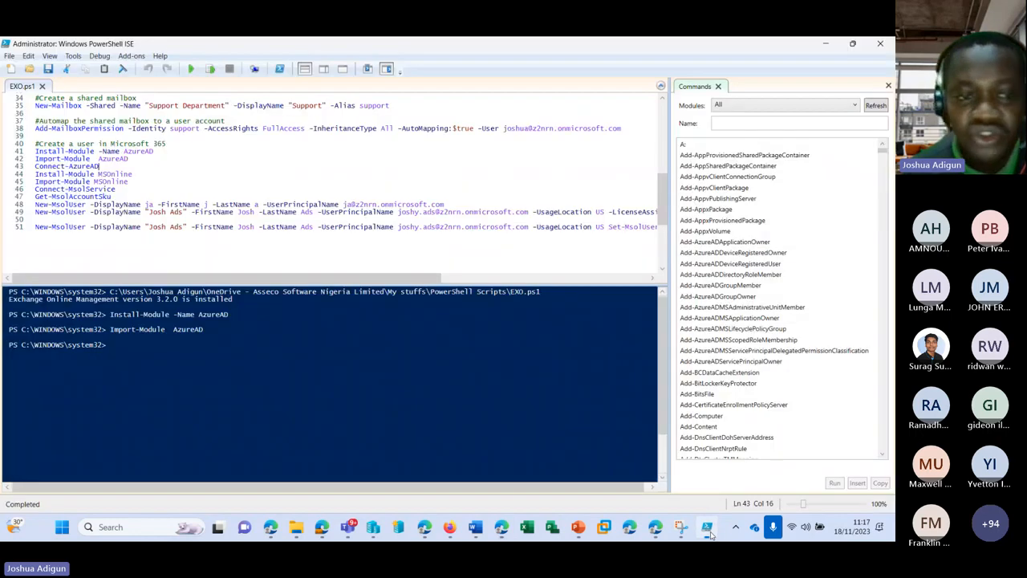
Select and run the Connect-AzureAD line to start the Azure AD sign-in
left_click(133, 349)
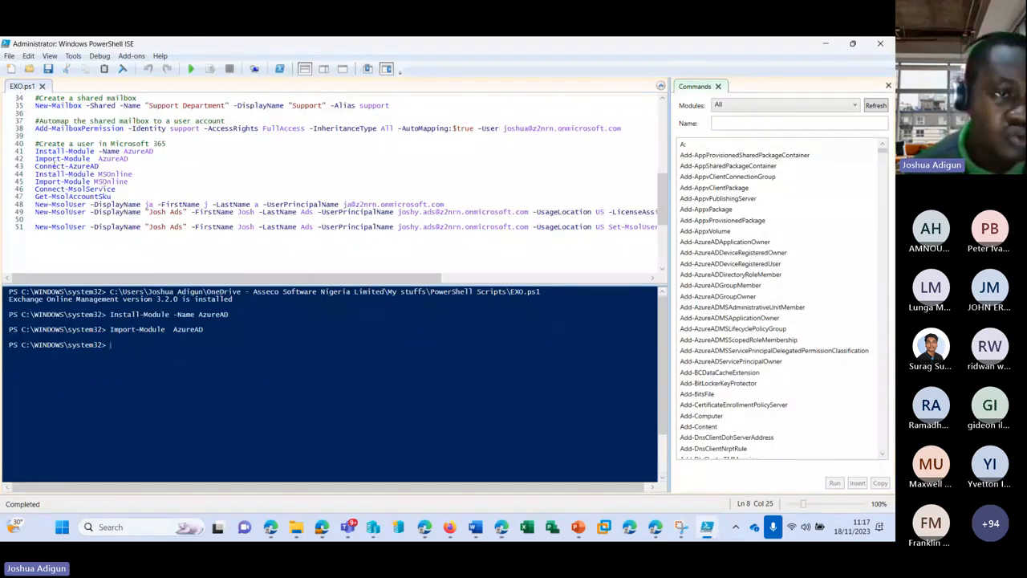
left_click(103, 165)
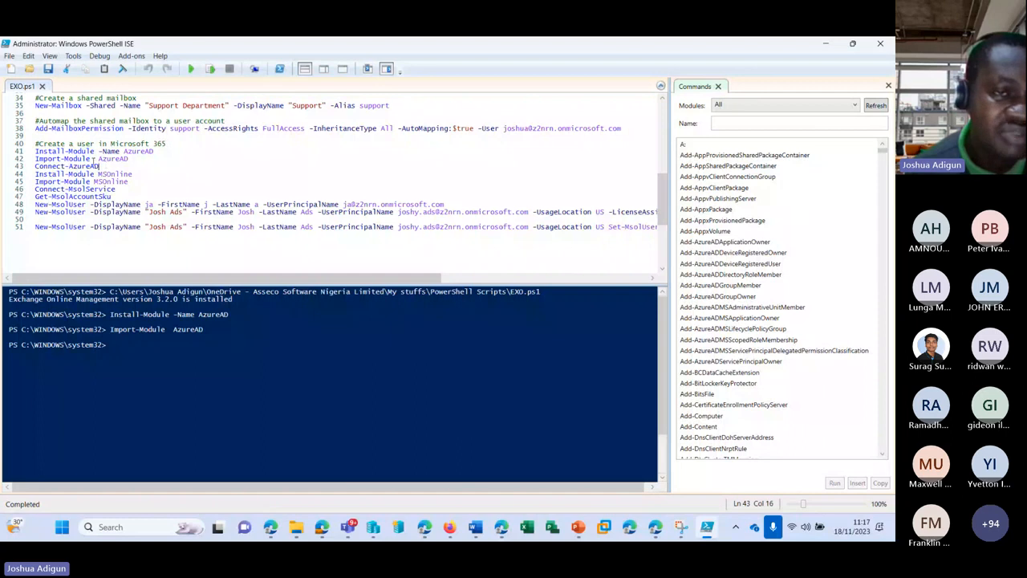
key("shift+Home")
left_click(211, 69)
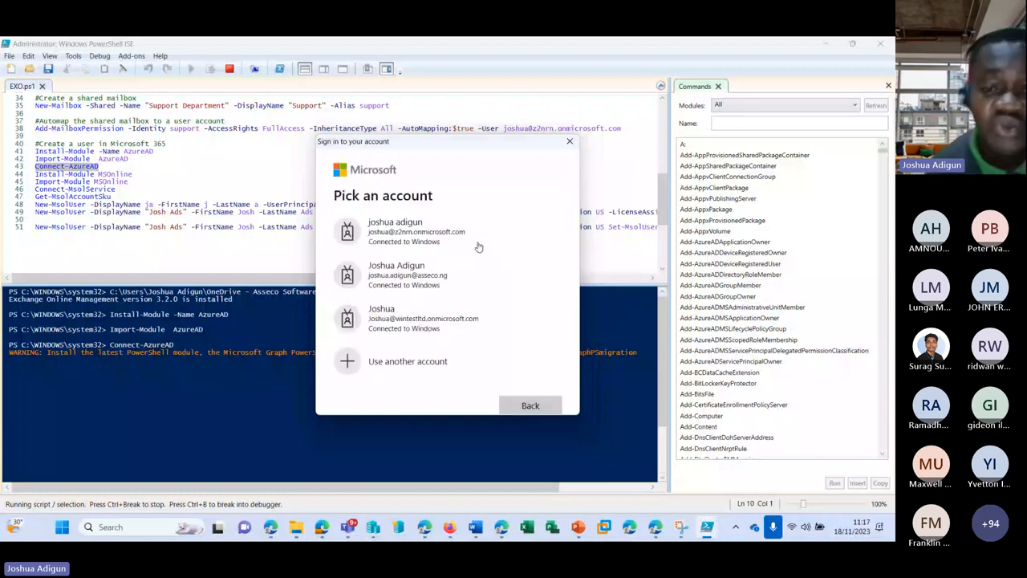
scroll(466, 250, "down", 1)
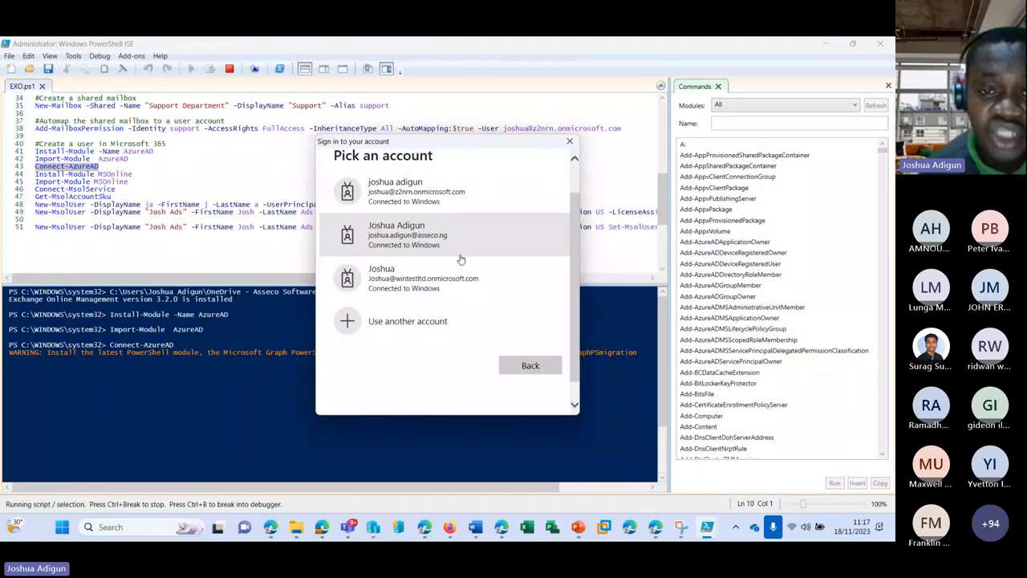
scroll(461, 260, "down", 1)
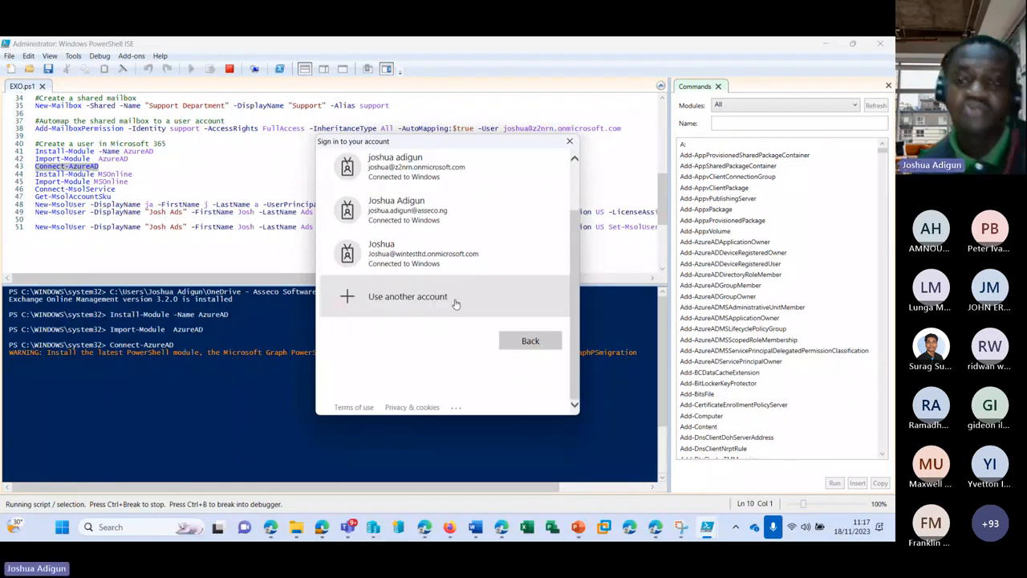
Sign in with the admin account's e-mail and password to complete Connect-AzureAD
left_click(455, 301)
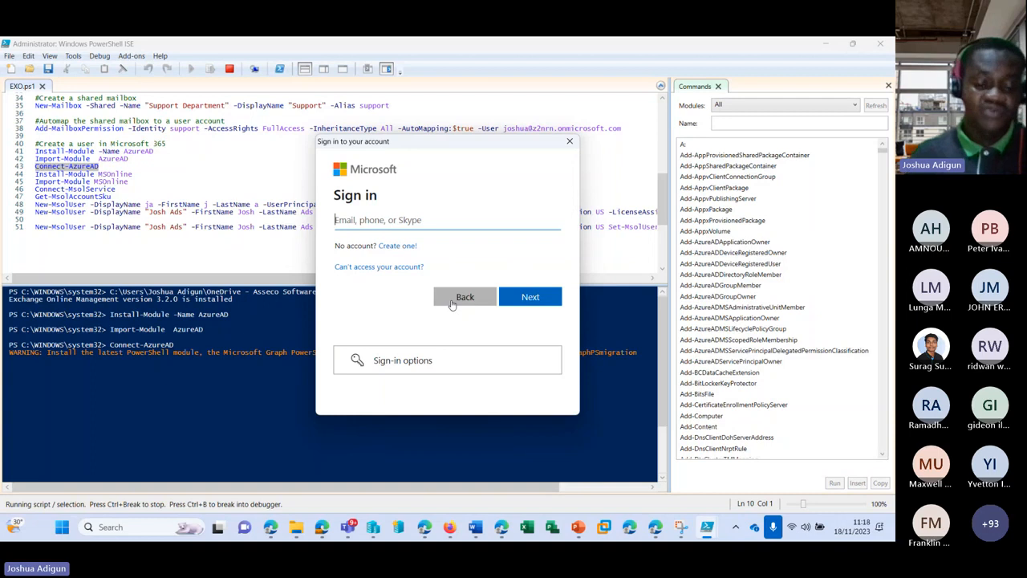
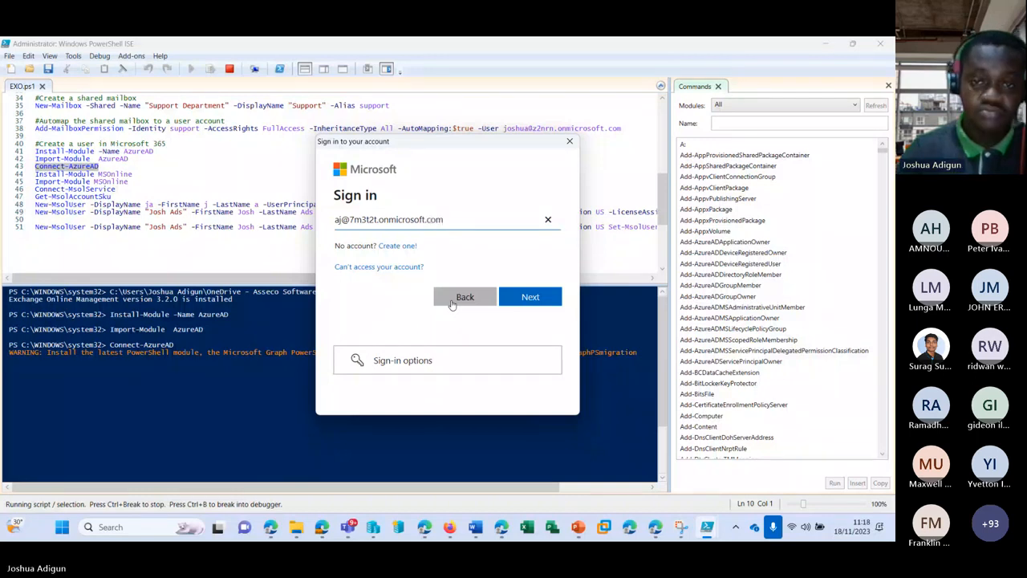
left_click(535, 298)
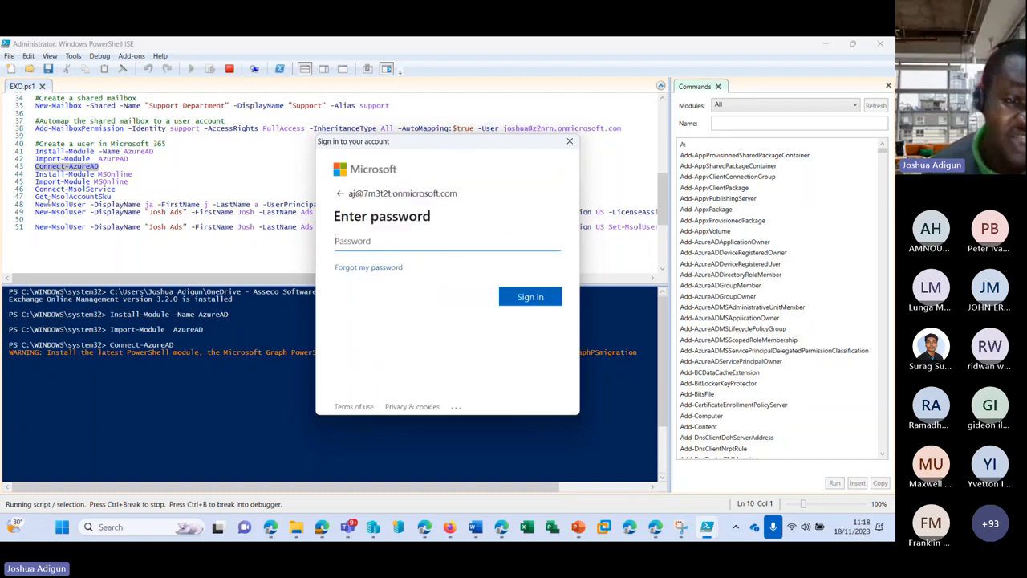
left_click(377, 241)
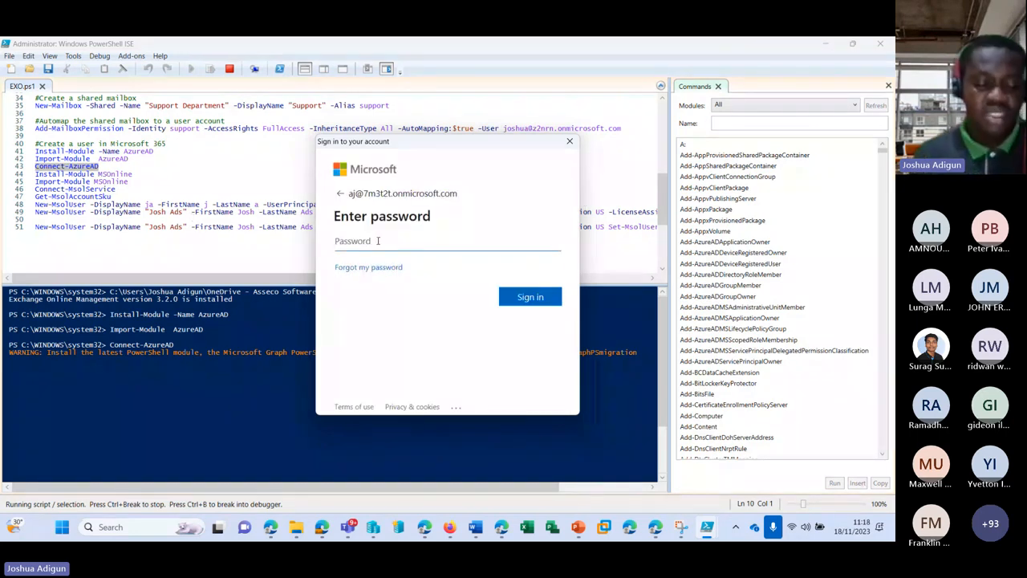
type("••••••••••")
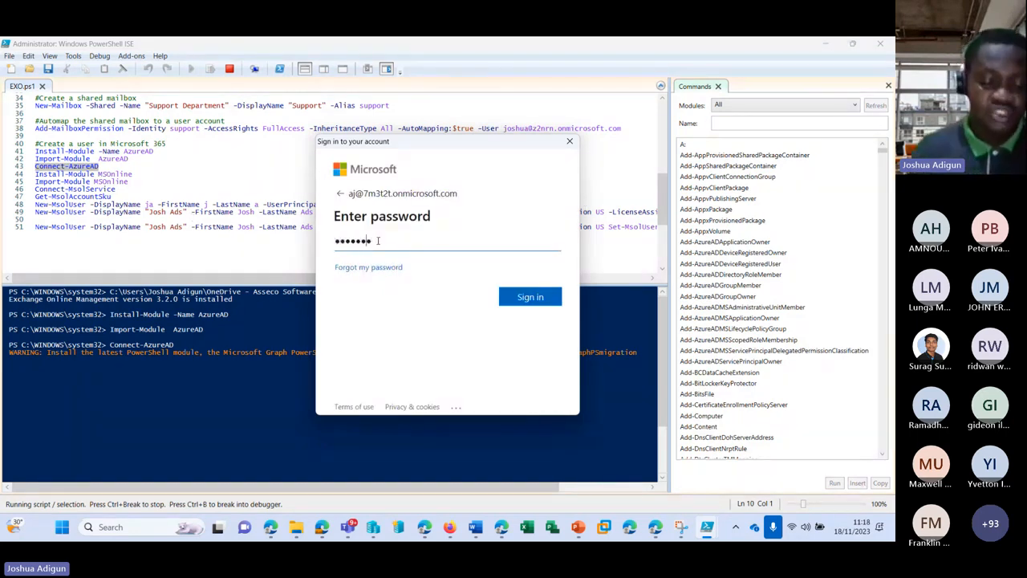
type("••••")
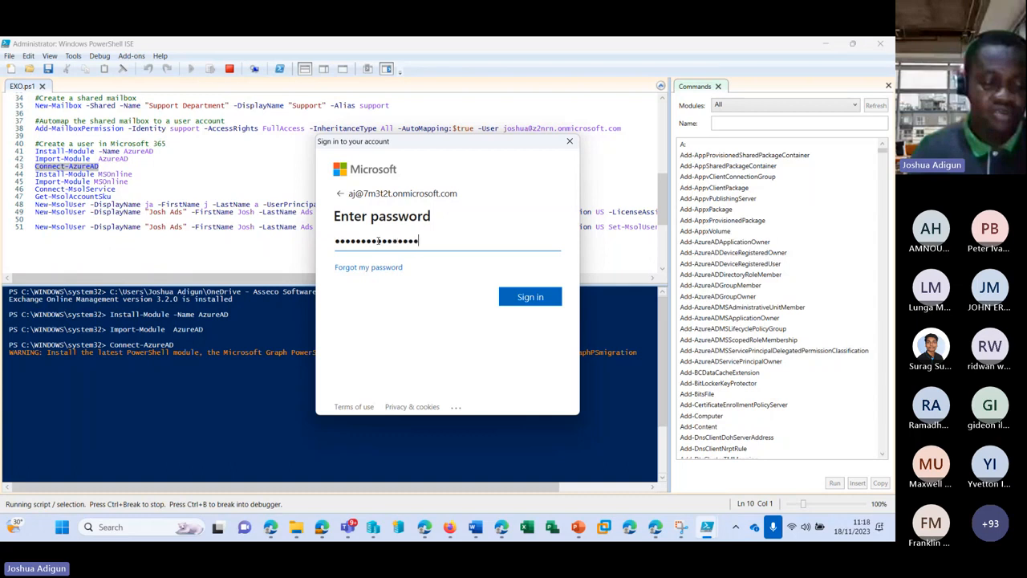
key("Return")
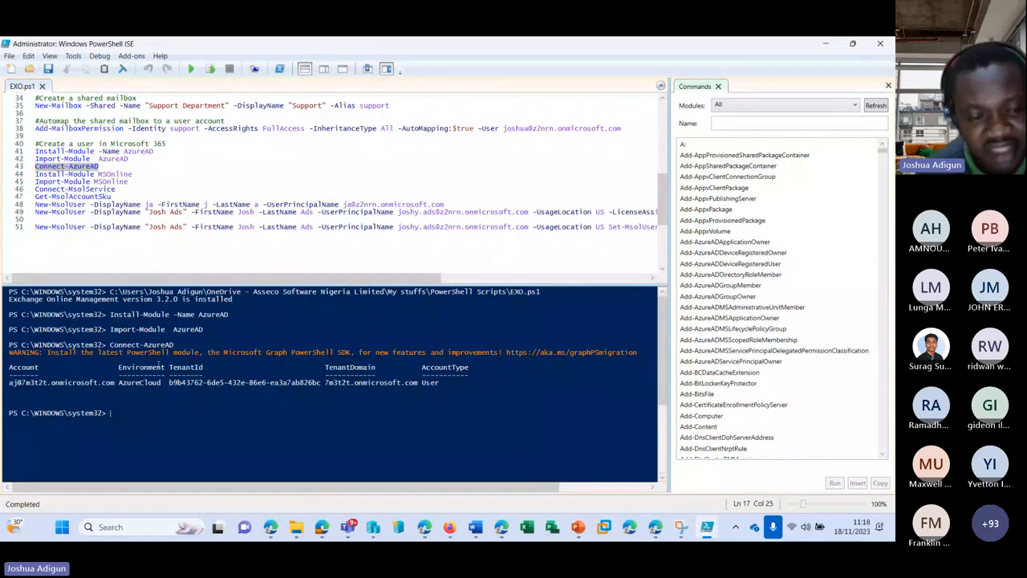
Run Install-Module MSOnline and approve installing from the untrusted repository
left_click(140, 173)
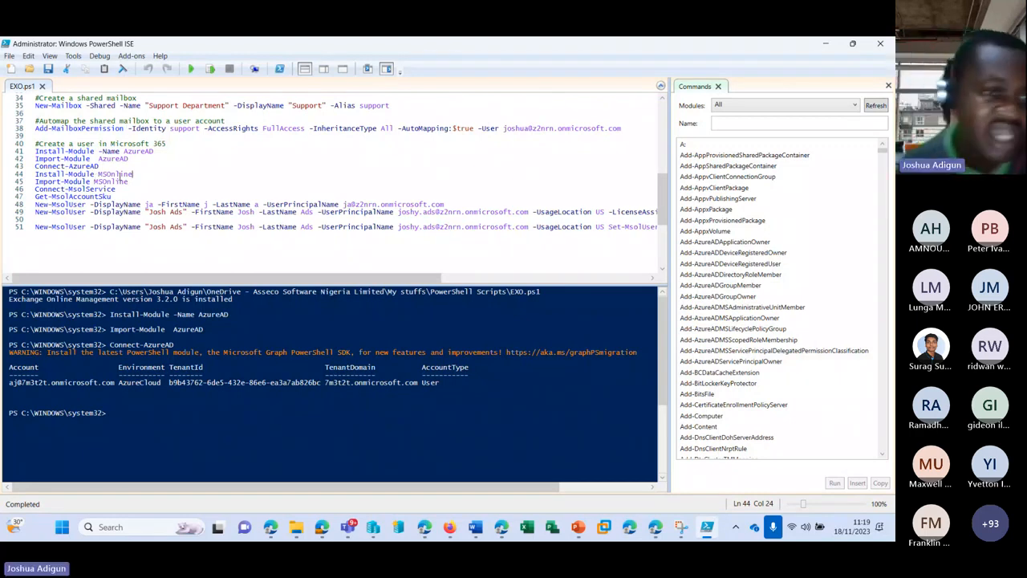
left_click(211, 69)
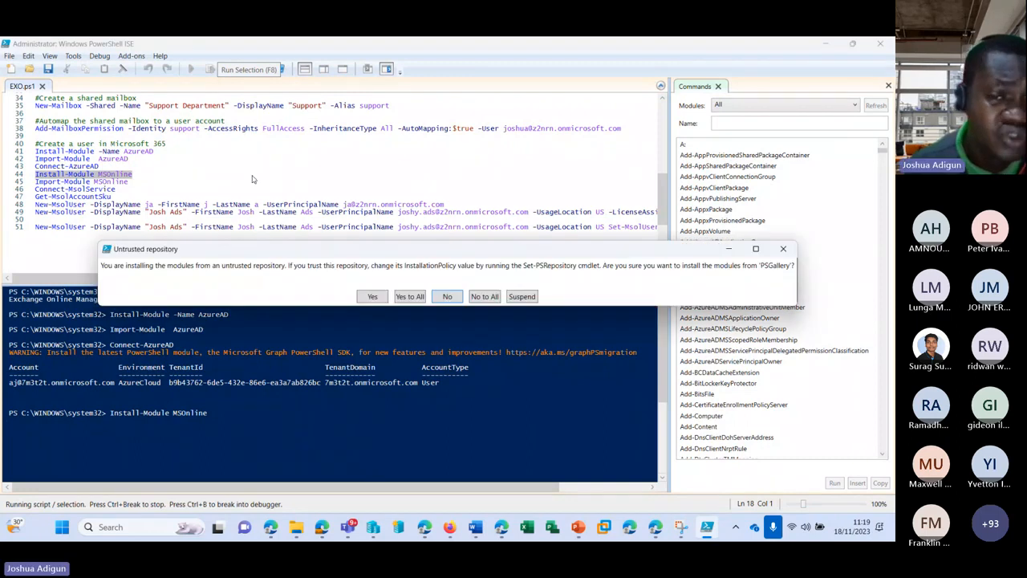
left_click(410, 296)
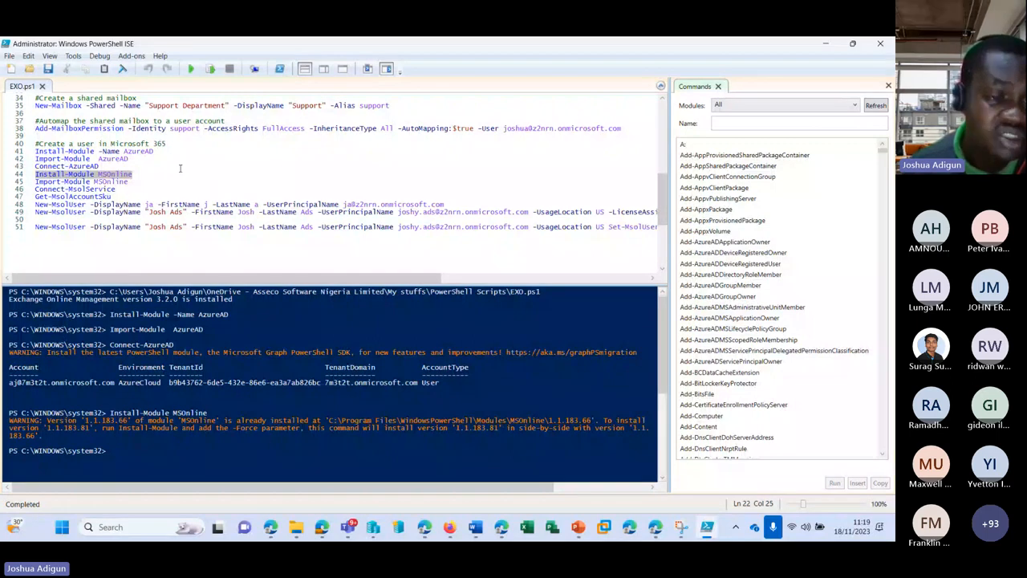
Run Import-Module MSOnline, then run Connect-MsolService to start the sign-in
left_click_drag(35, 181, 128, 181)
left_click(210, 69)
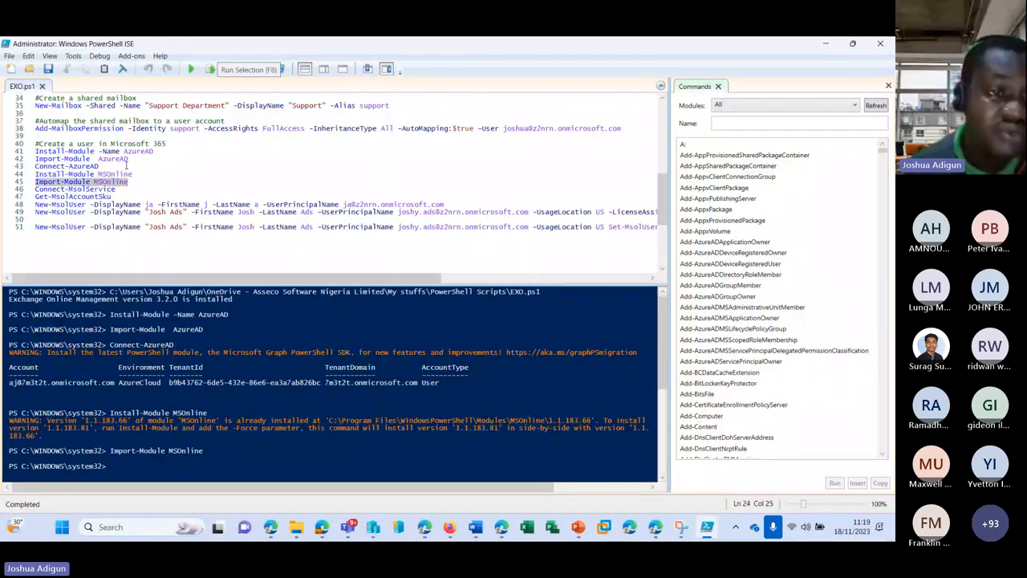
left_click_drag(120, 189, 35, 190)
key("F8")
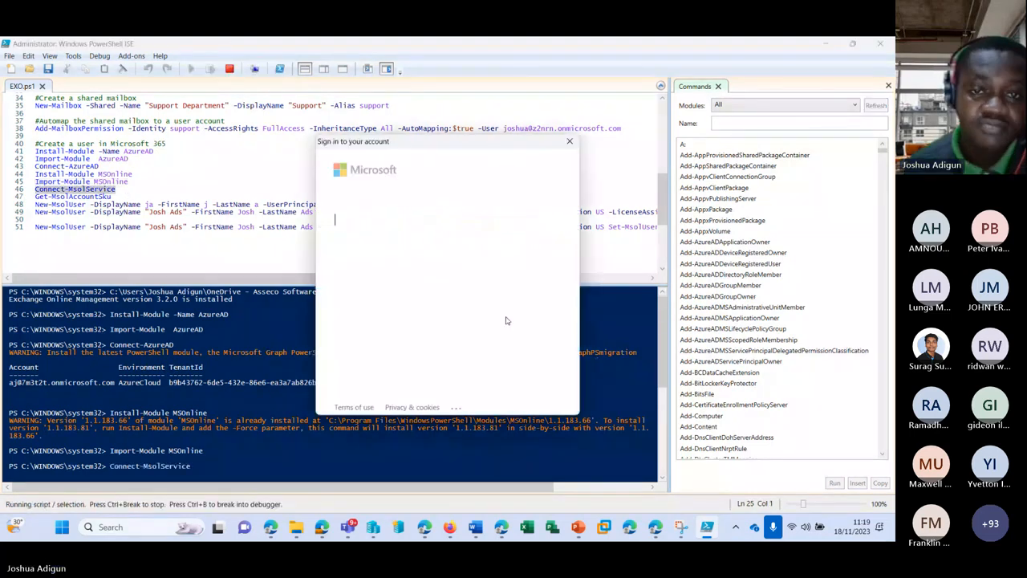
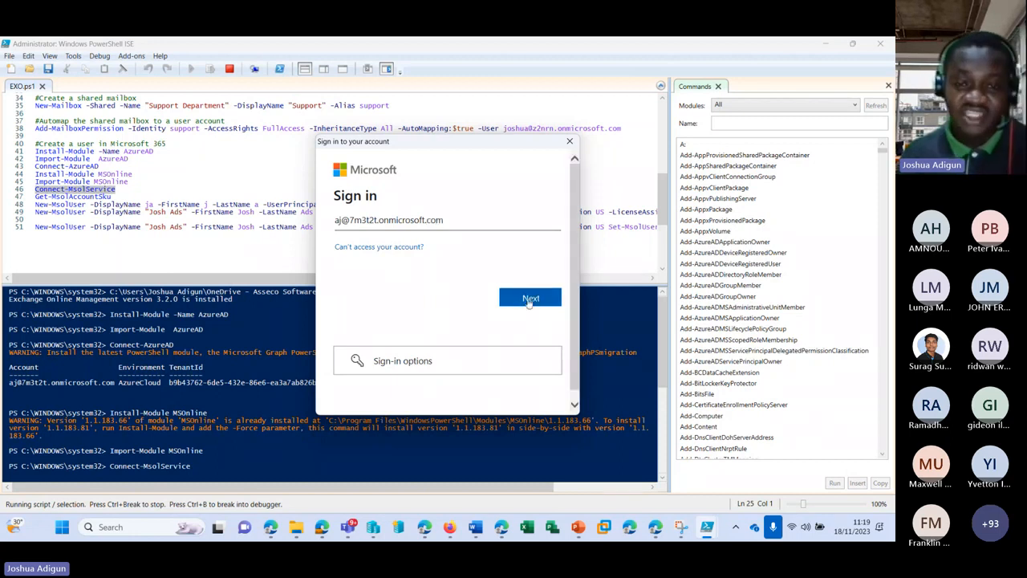
Finish the MSOnline sign-in with the admin e-mail and password, then bring the Teams meeting forward
left_click(528, 297)
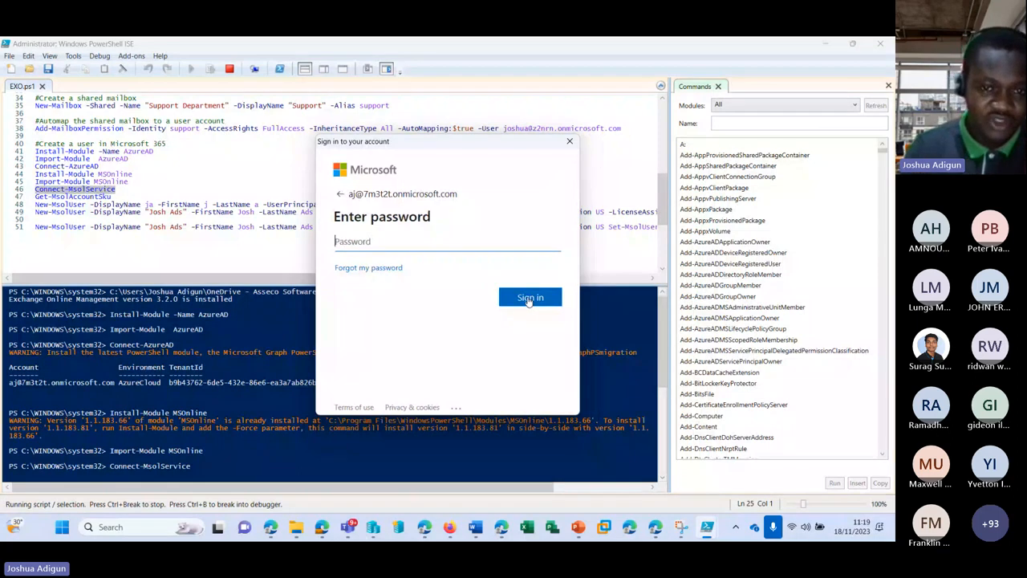
type("••••••••••")
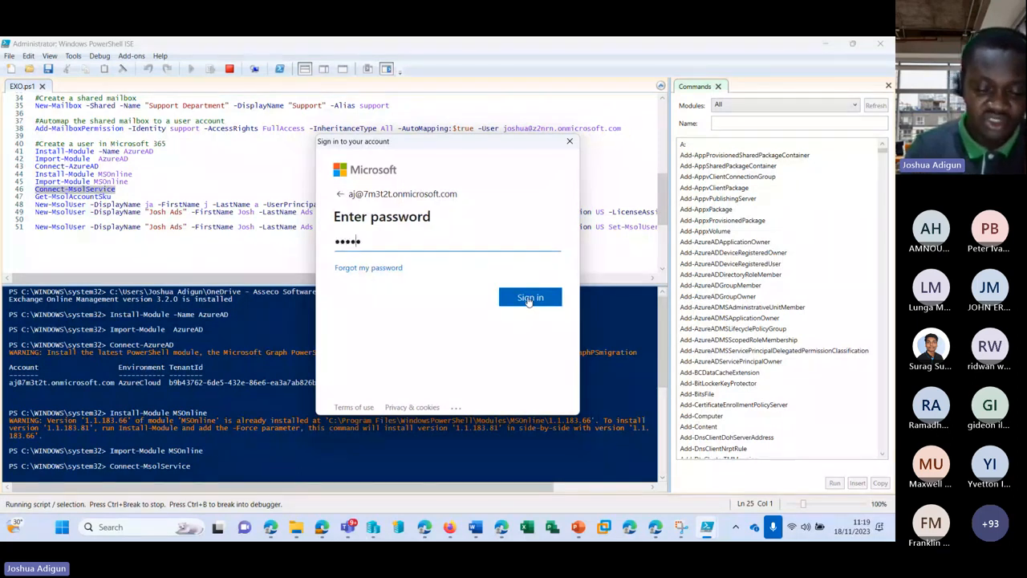
type("••••••")
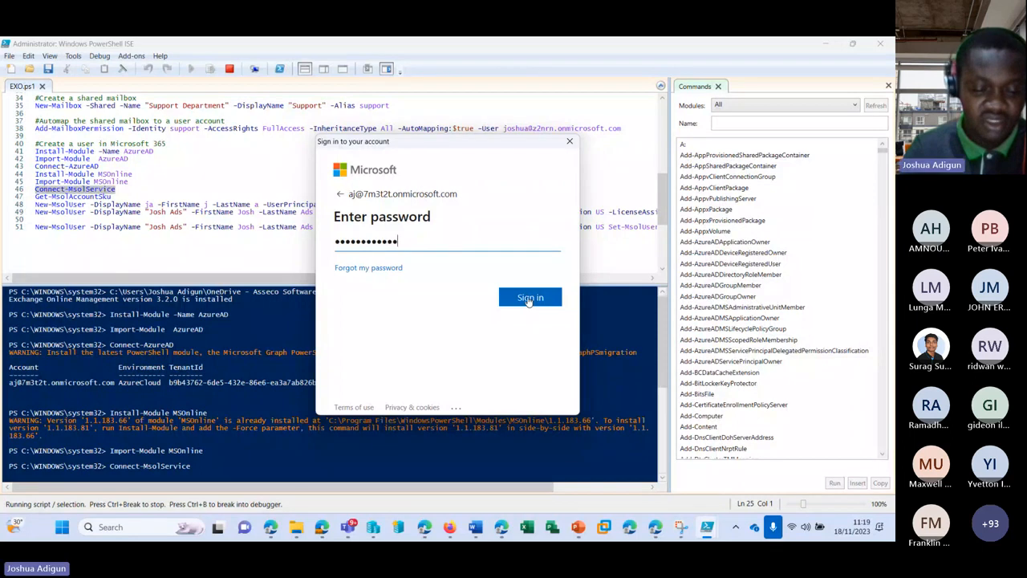
left_click(529, 300)
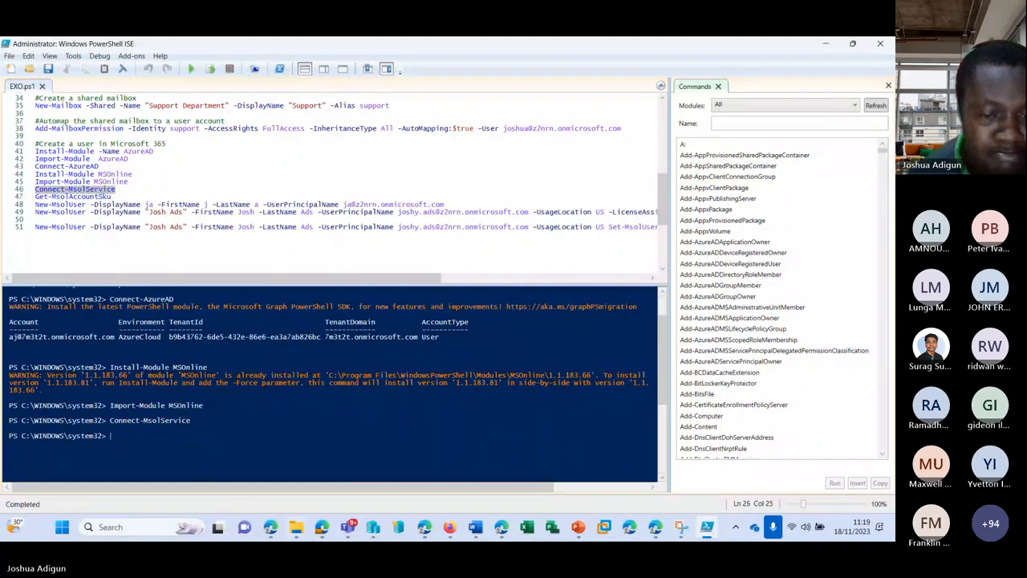
mouse_move(348, 527)
left_click(362, 433)
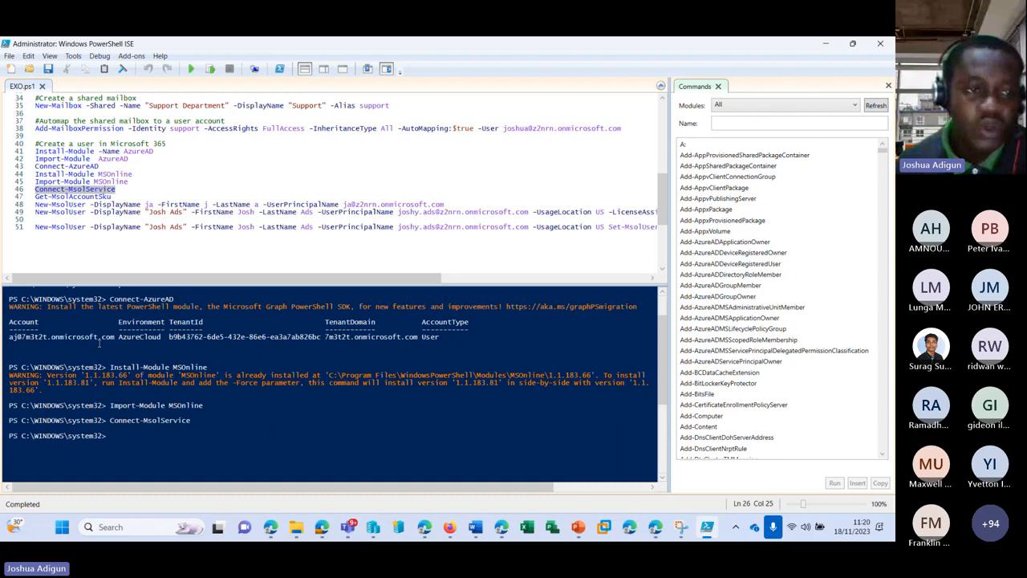
Return to the script and replace line 48's display name with the new user's name
left_click(836, 50)
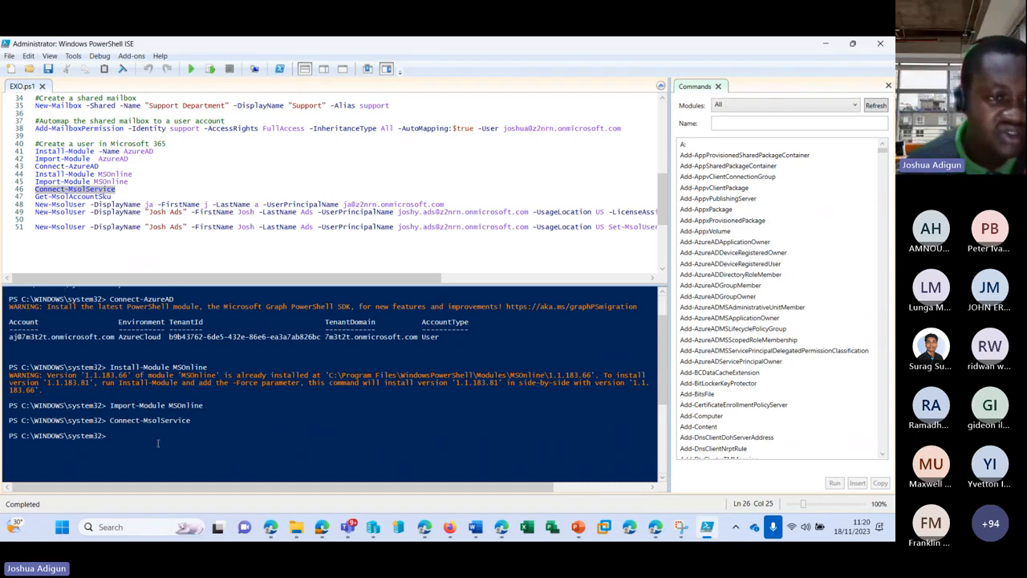
scroll(158, 444, "up", 1)
scroll(118, 207, "down", 2)
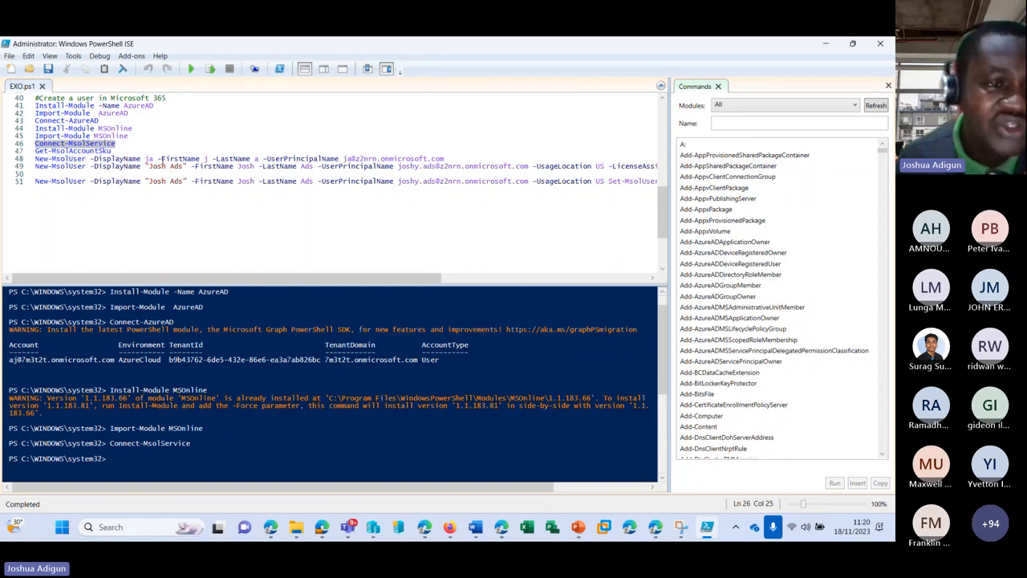
left_click_drag(35, 159, 95, 160)
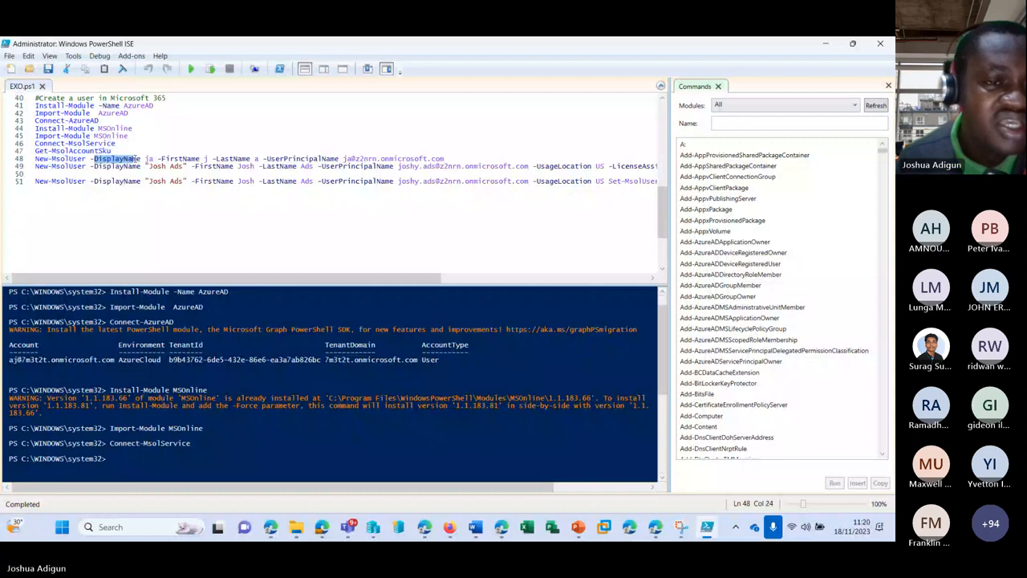
left_click(152, 158)
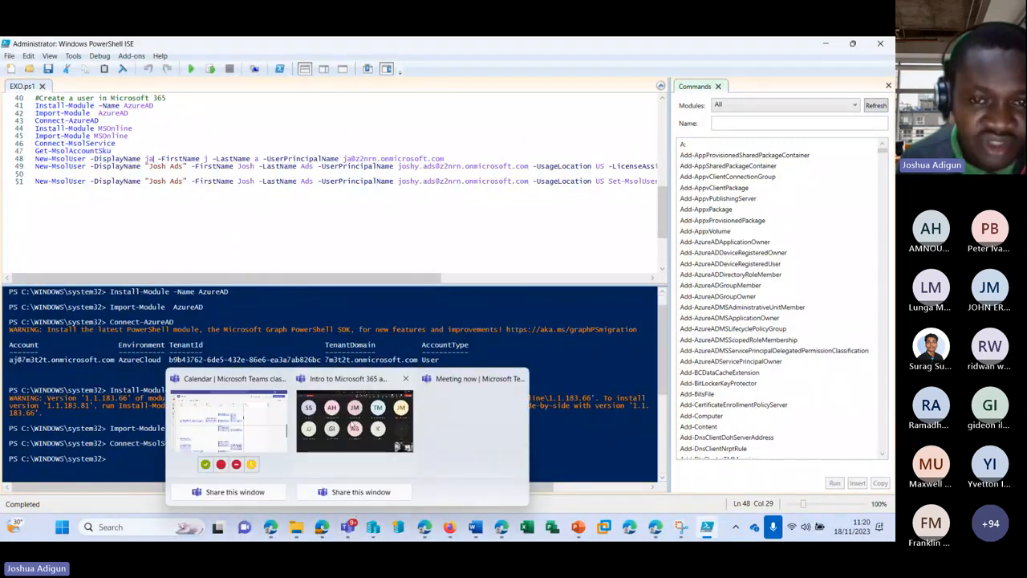
left_click(354, 422)
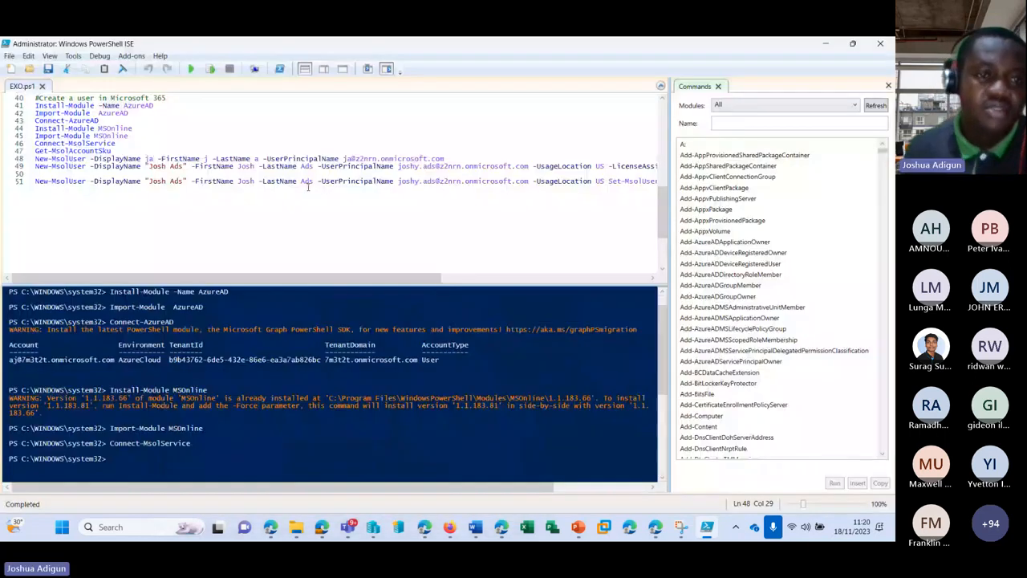
key("BackSpace")
key("BackSpace")
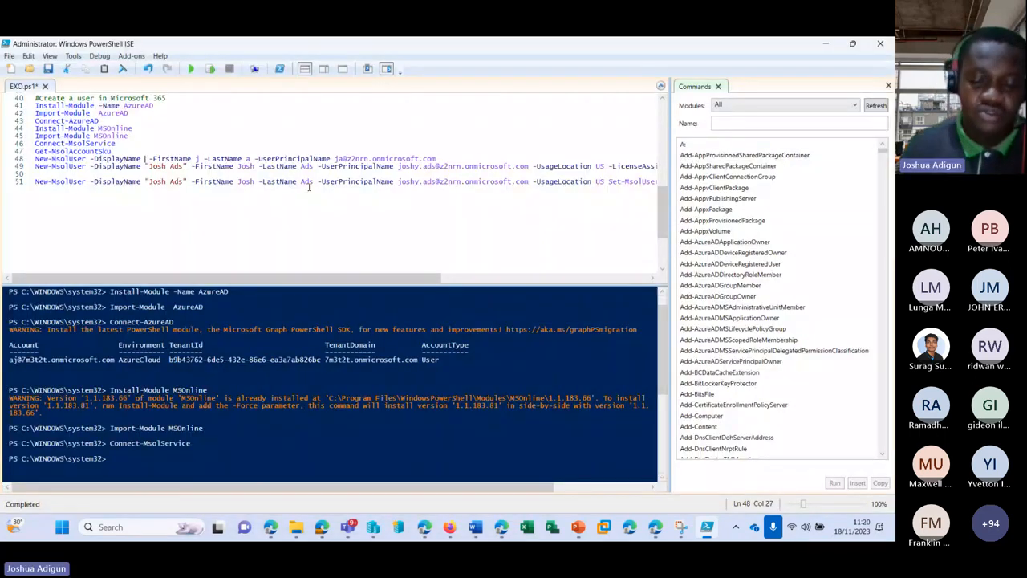
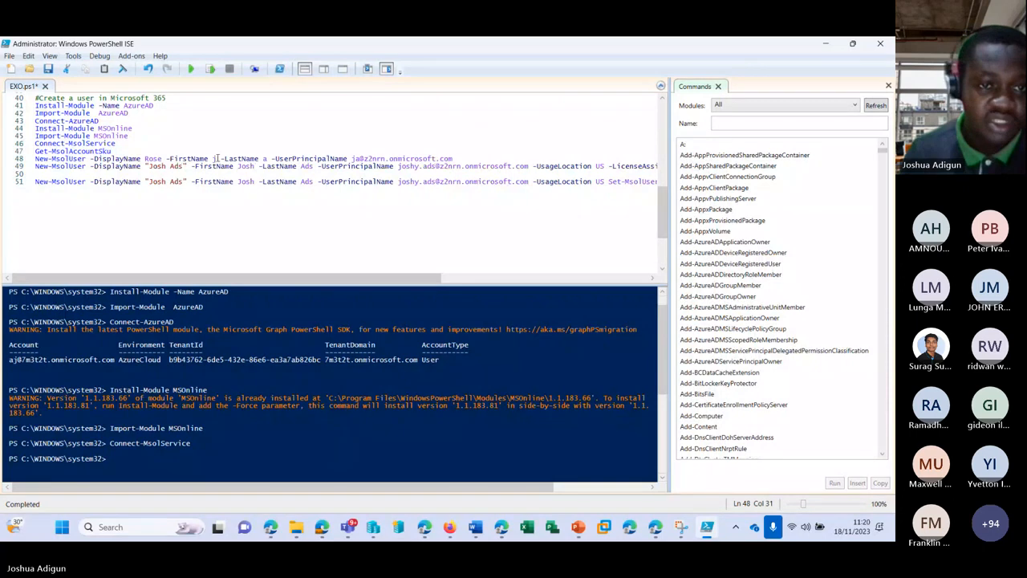
Enter the new user's first and last names on line 48 and complete the display name
left_click(215, 158)
key("BackSpace")
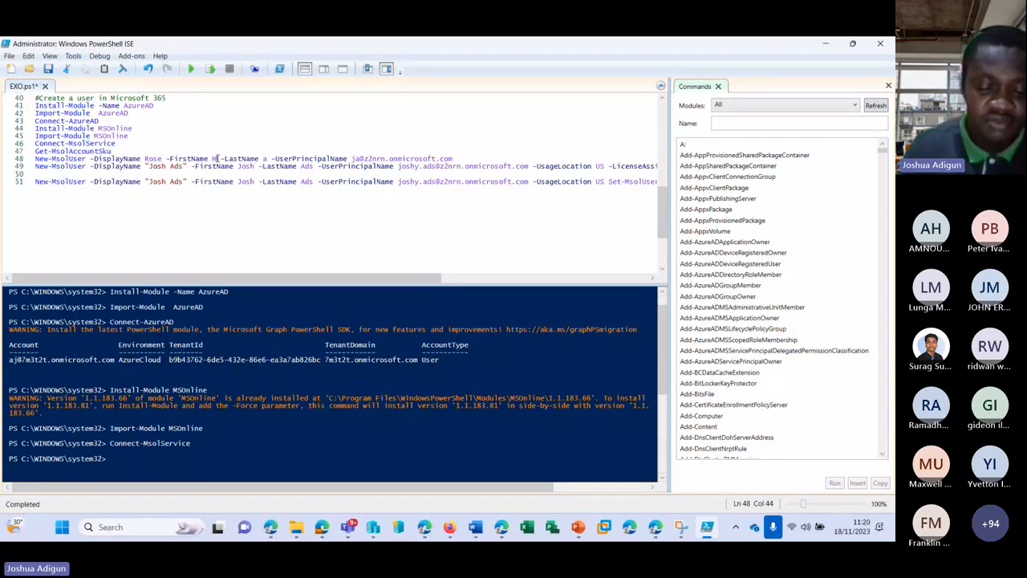
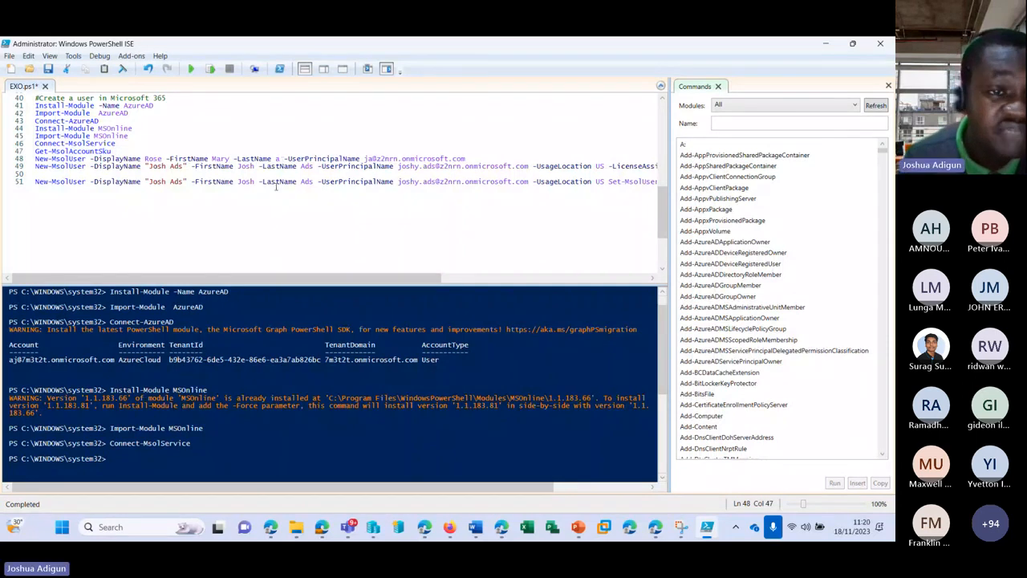
left_click(166, 158)
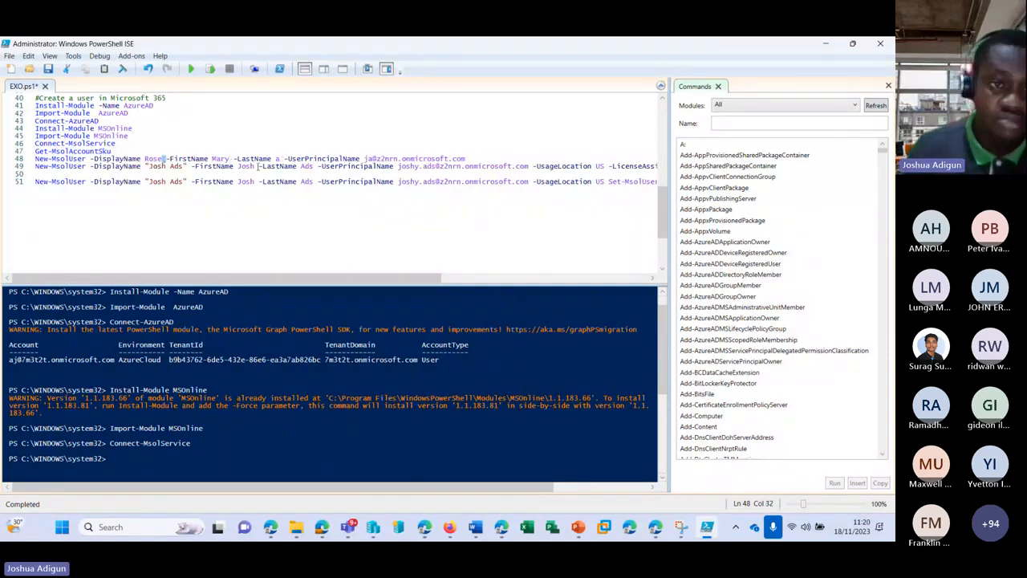
key("Left")
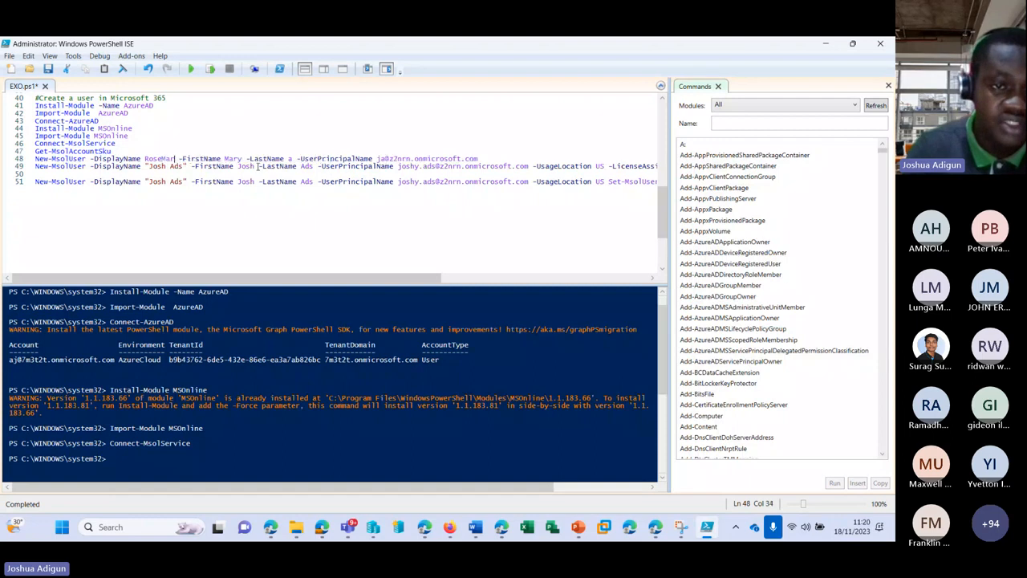
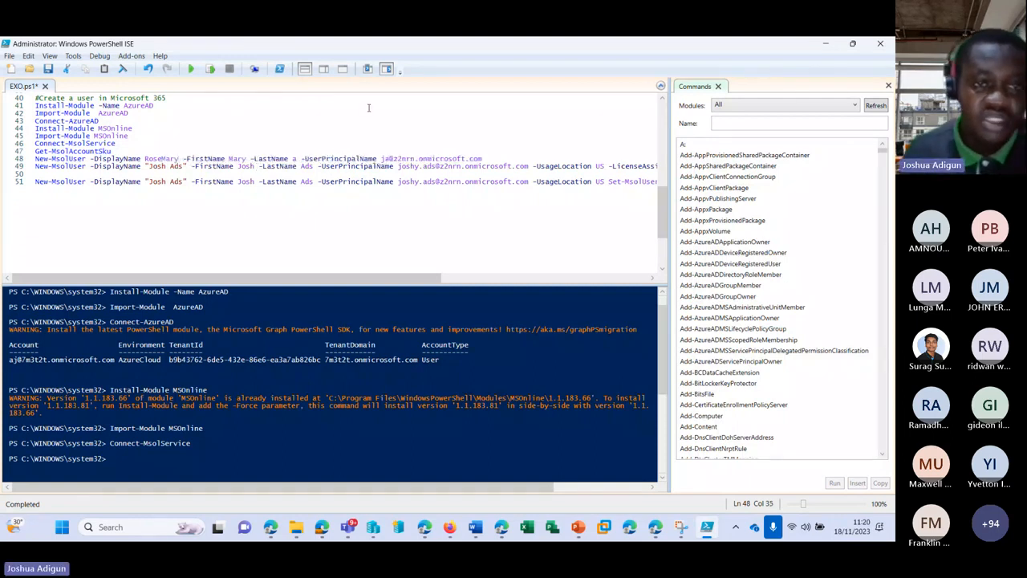
double_click(232, 158)
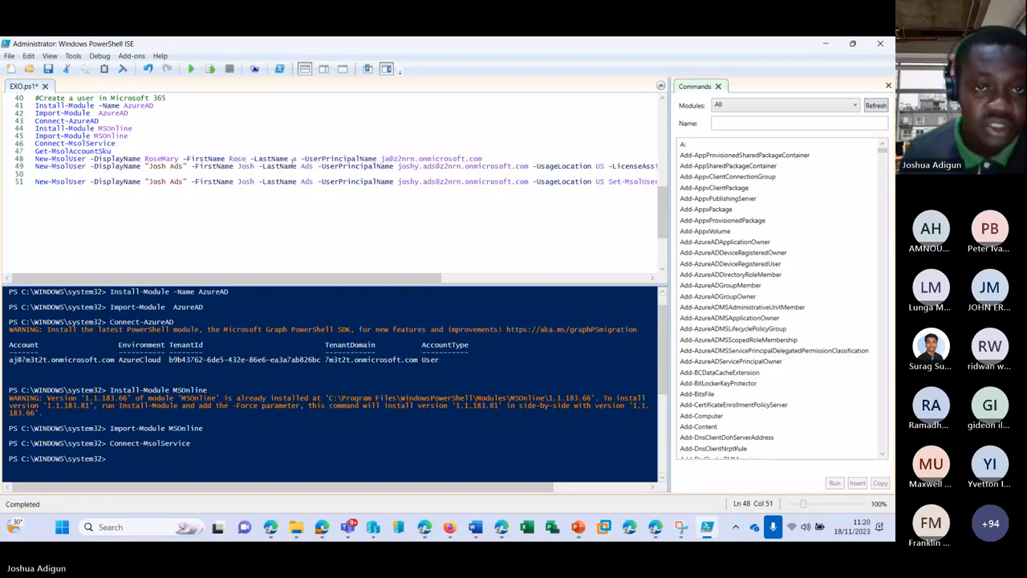
double_click(293, 159)
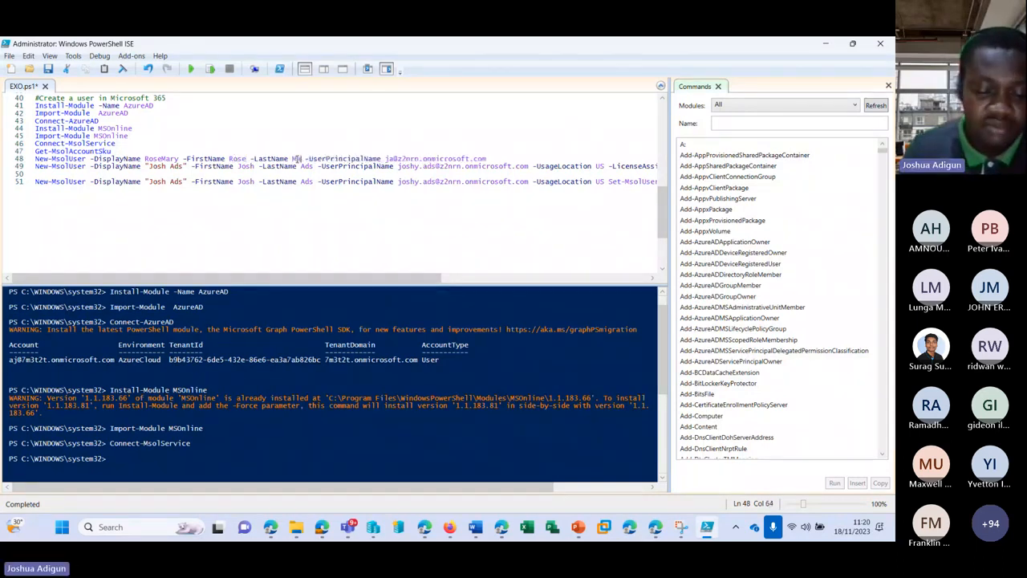
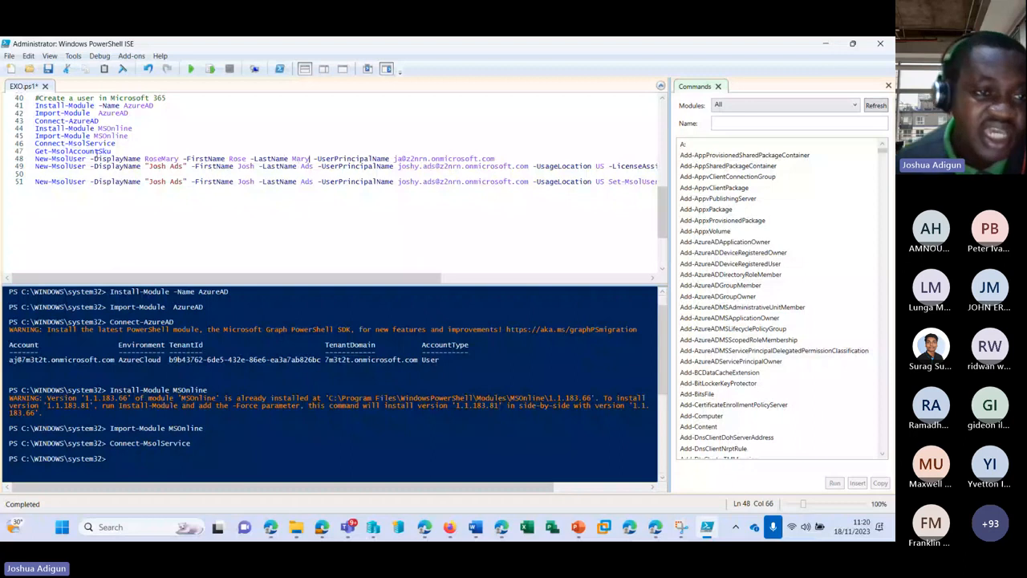
Review the edited display-name and first-name values in the line 48 command
left_click_drag(36, 158, 230, 159)
left_click(438, 152)
triple_click(497, 158)
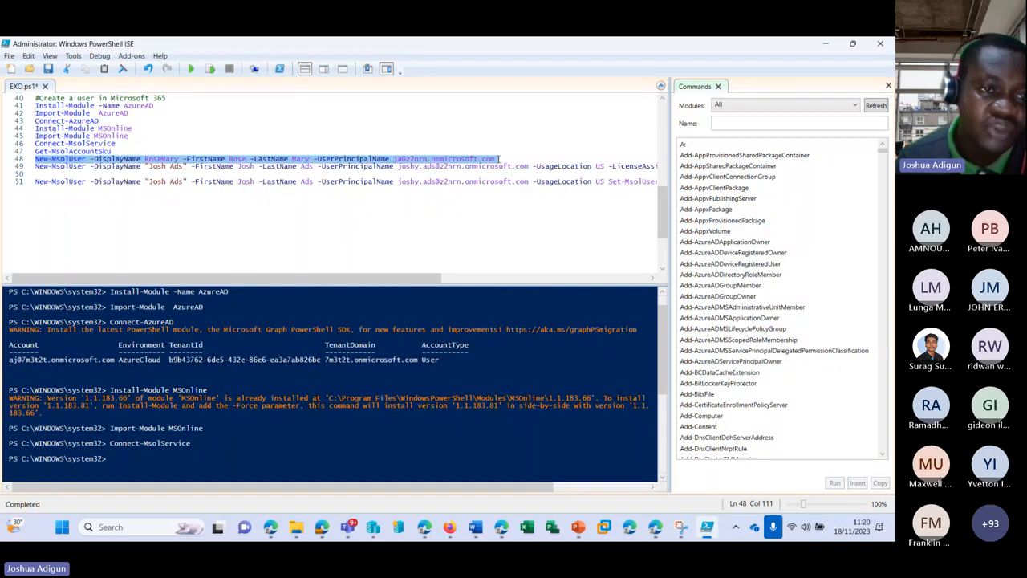
left_click(144, 158)
left_click_drag(145, 158, 166, 159)
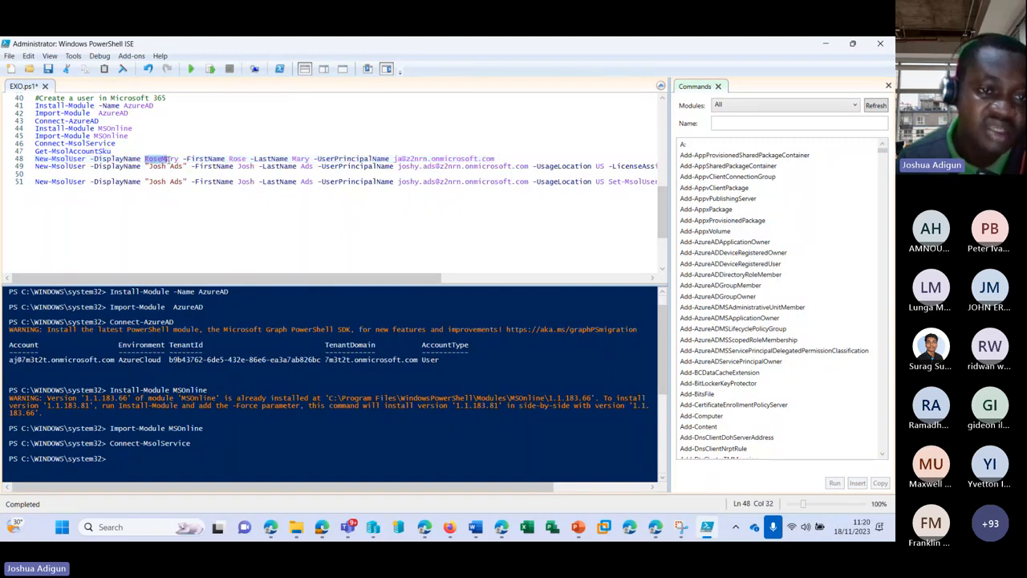
left_click(226, 159)
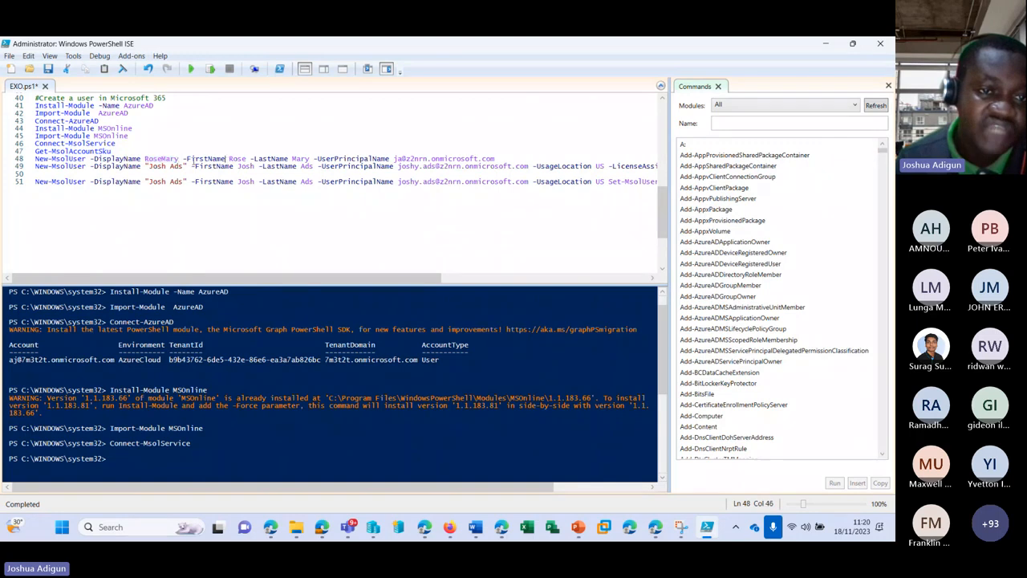
left_click(185, 159)
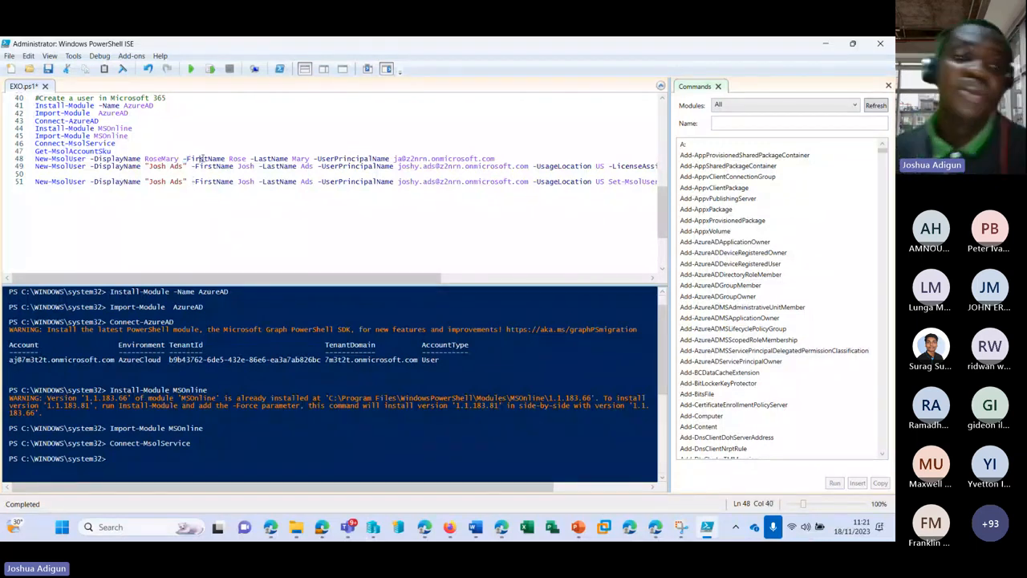
left_click(201, 158)
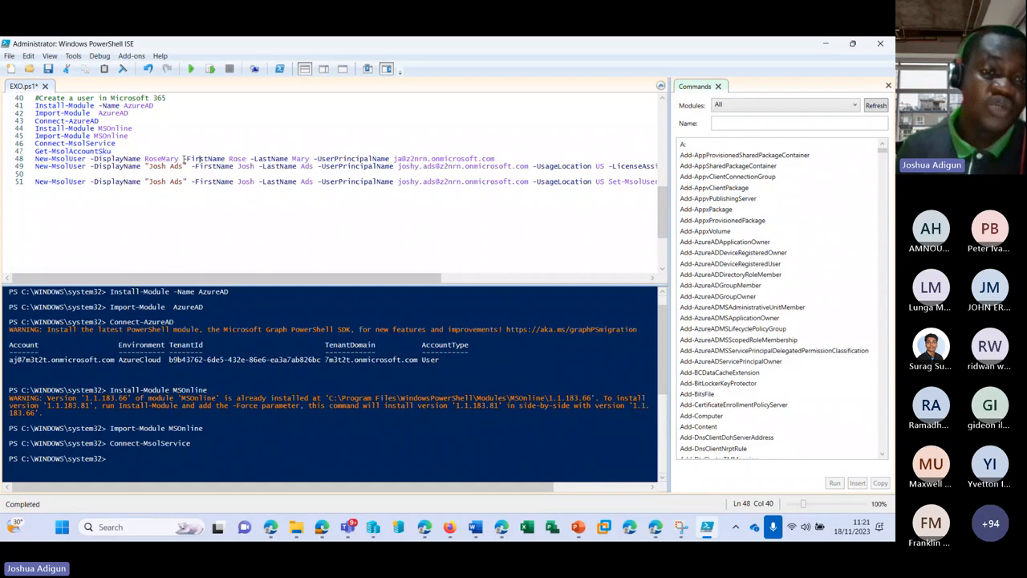
left_click_drag(184, 158, 288, 158)
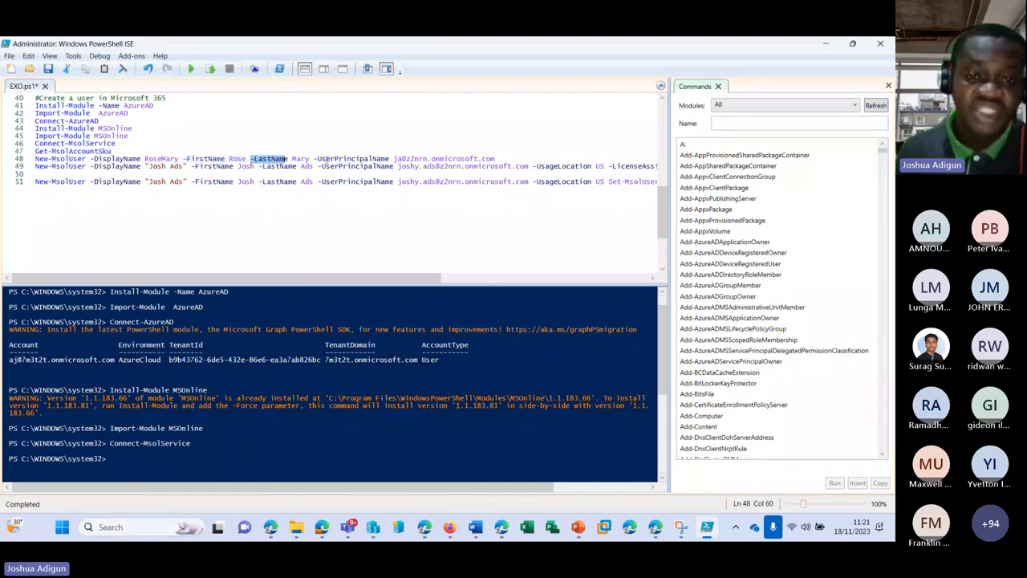
Change the sign-in address prefix to the new user's name and save EXO.ps1
left_click(399, 159)
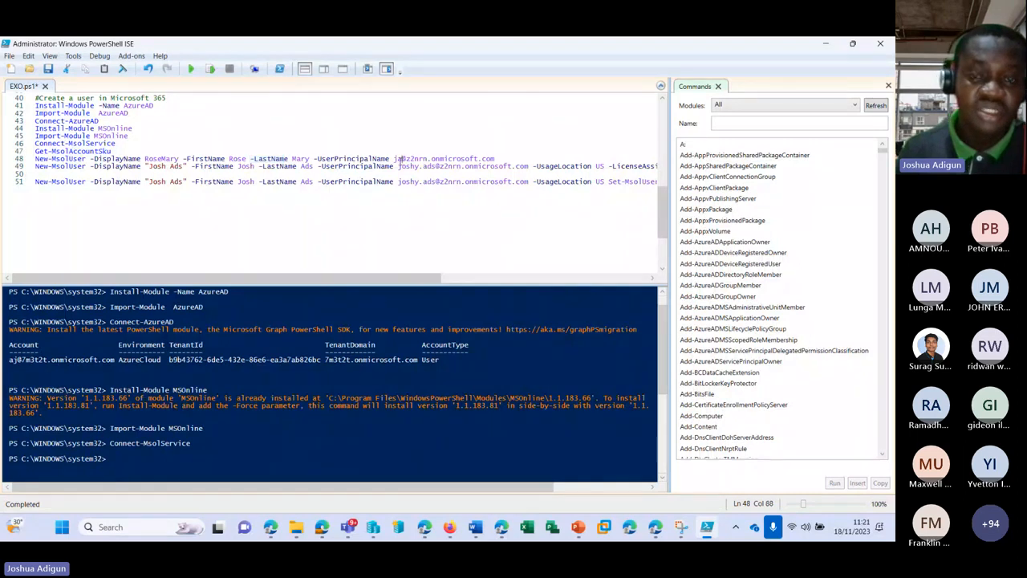
key("BackSpace")
key("BackSpace")
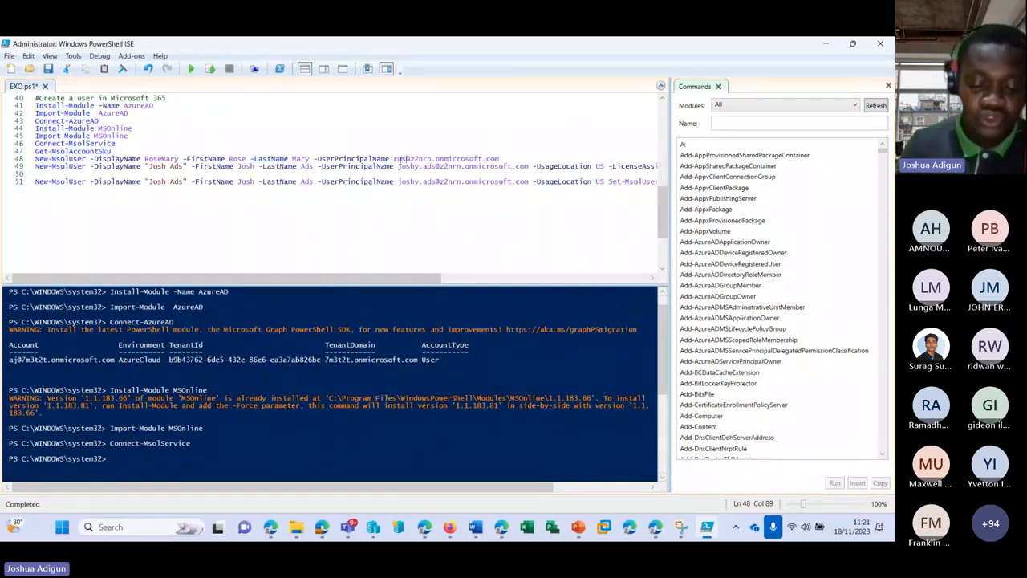
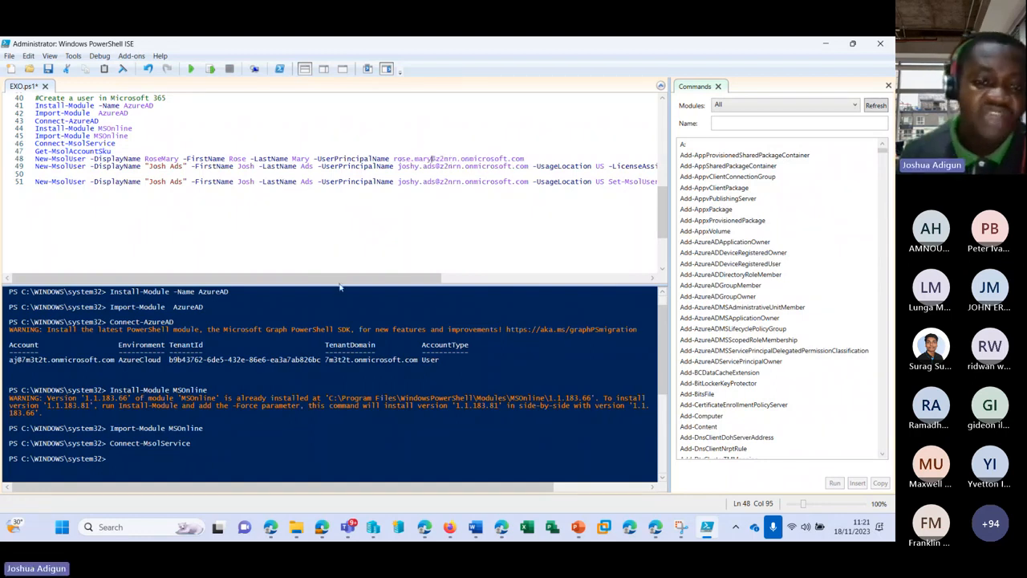
left_click_drag(335, 278, 470, 275)
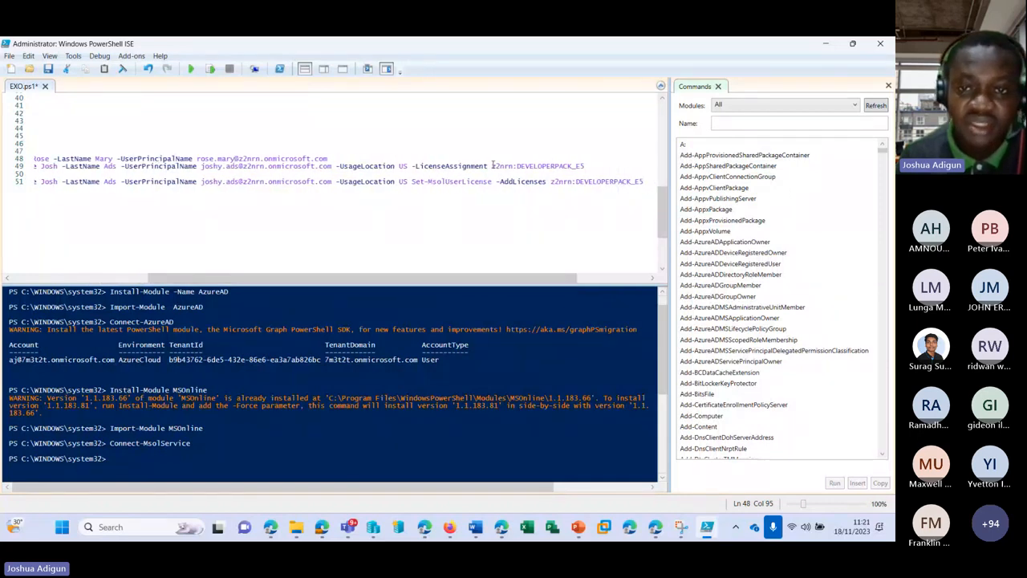
left_click_drag(493, 166, 588, 166)
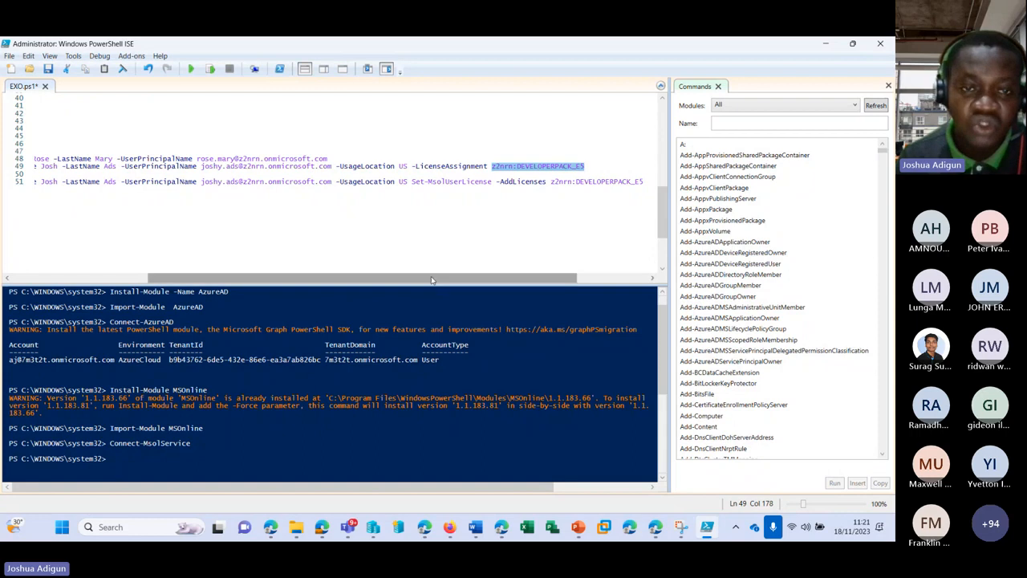
left_click_drag(431, 279, 293, 279)
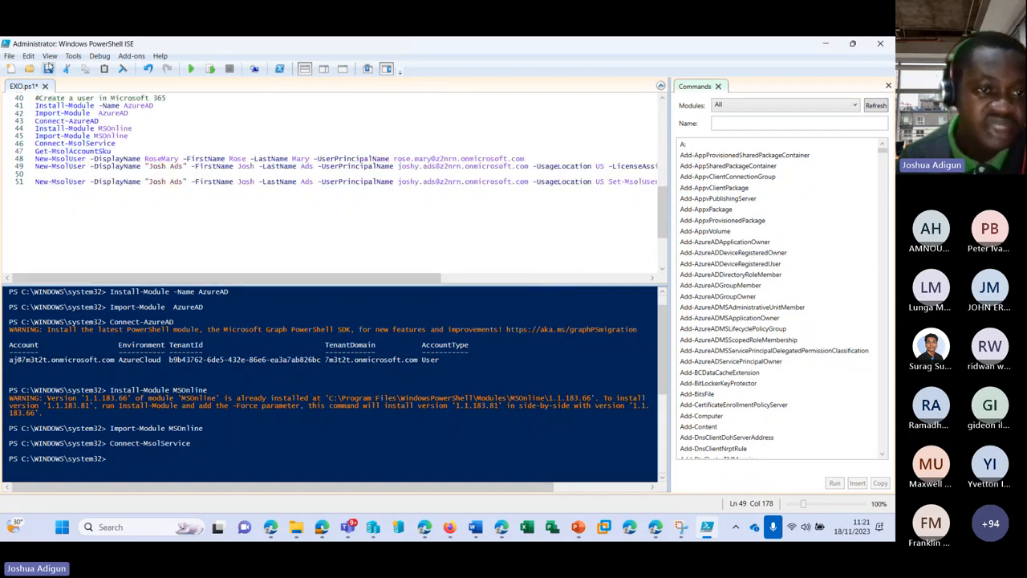
left_click(48, 69)
Run Get-MsolAccountSku, showing DEVELOPERPACK_E5 with 25 units and 21 consumed
left_click_drag(111, 151, 35, 151)
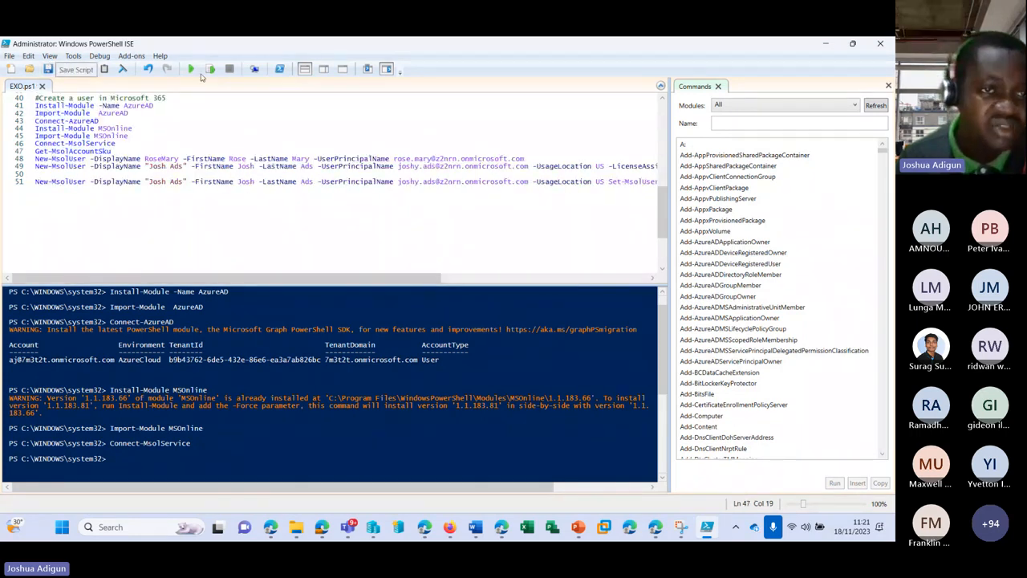
left_click(211, 69)
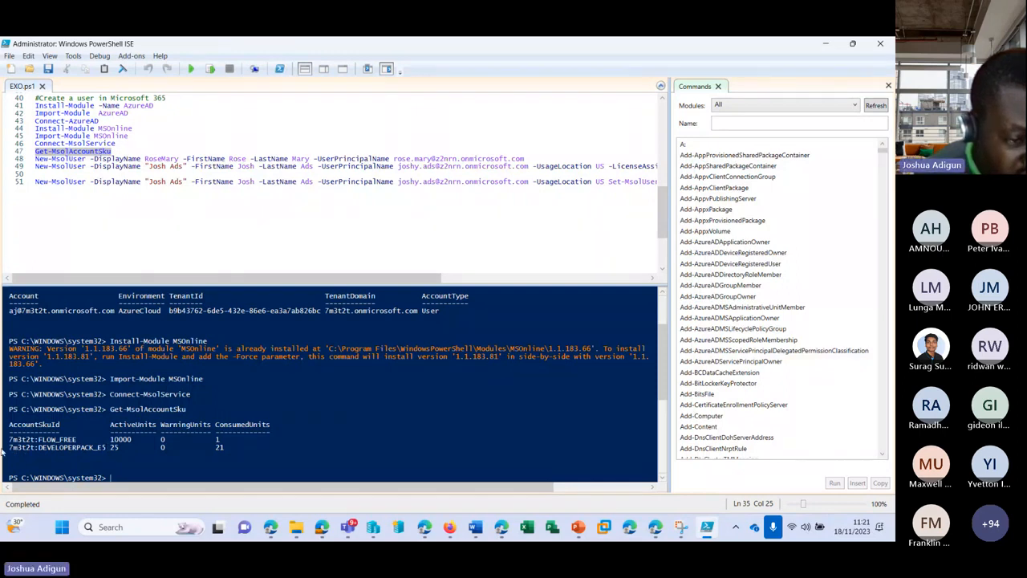
left_click_drag(5, 448, 108, 447)
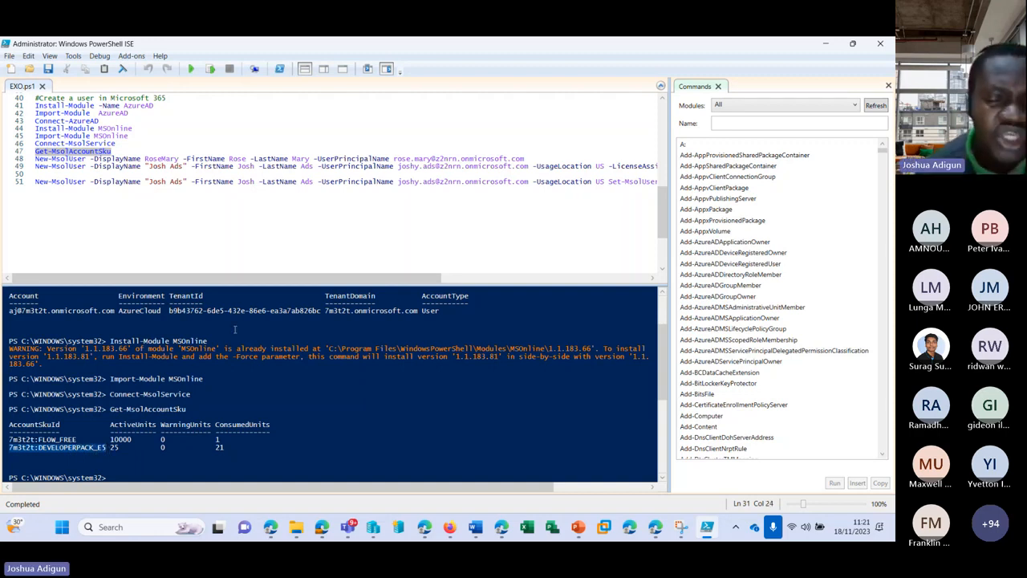
Check Billing > Your products in the admin center: E5 Developer has 21 of 25 licences assigned
left_click(502, 530)
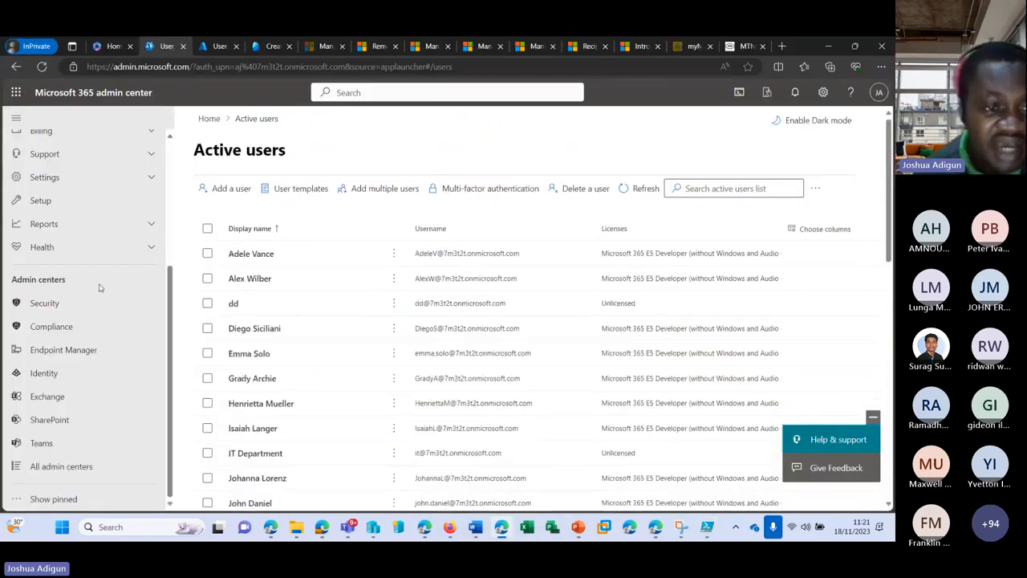
scroll(91, 271, "up", 3)
scroll(91, 297, "up", 3)
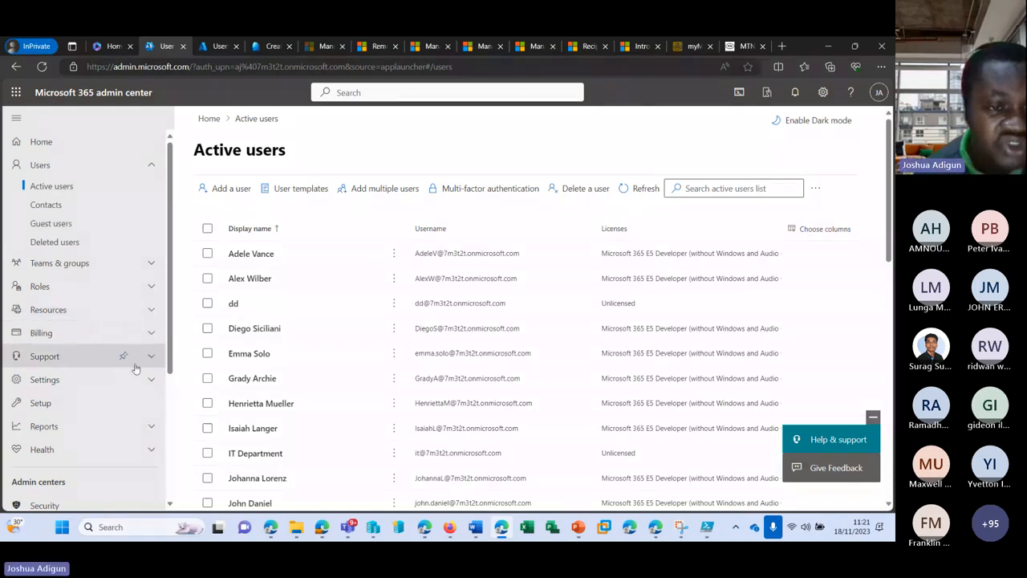
left_click(48, 332)
left_click(55, 372)
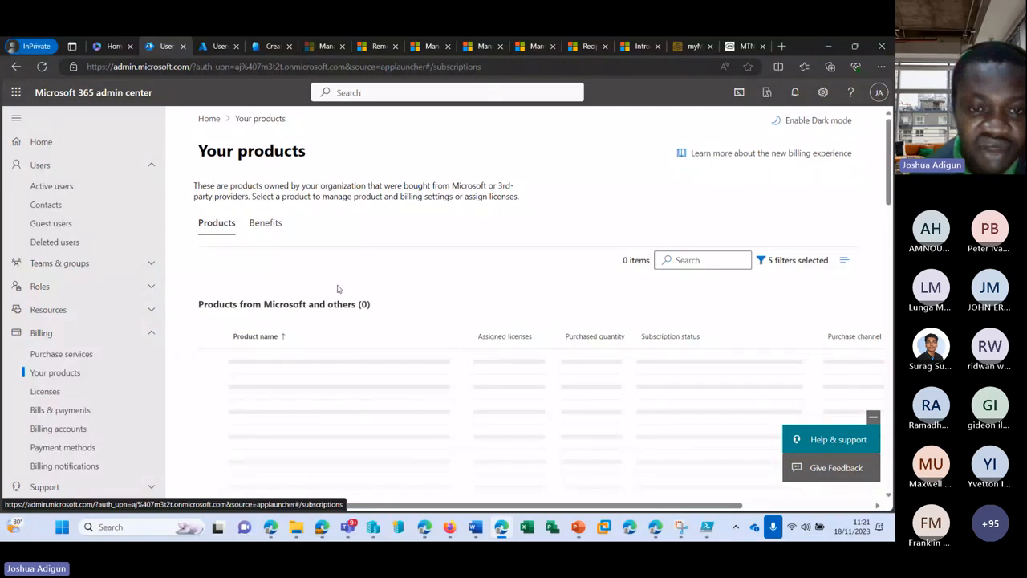
scroll(353, 313, "down", 2)
scroll(357, 329, "down", 10)
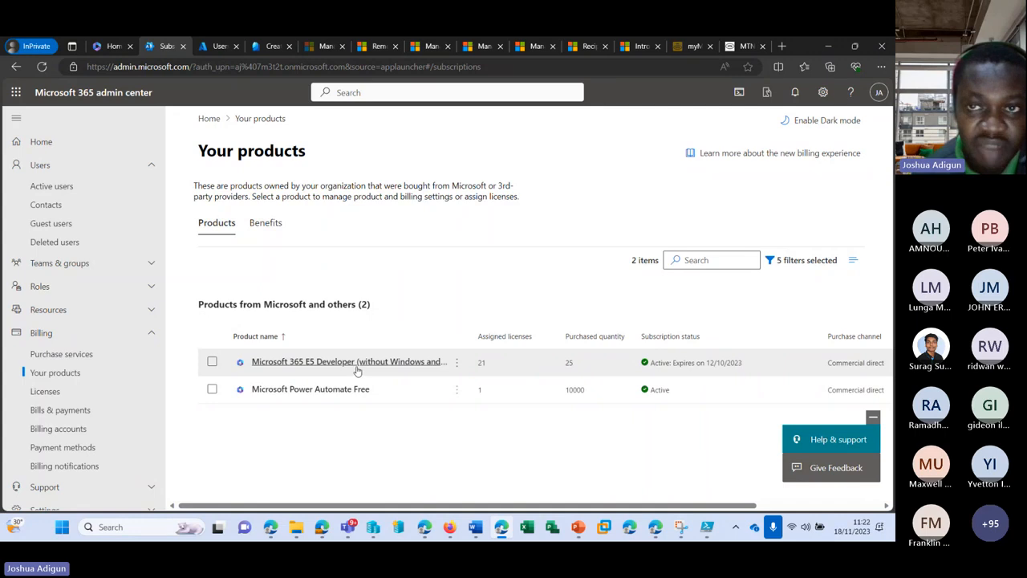
left_click(707, 536)
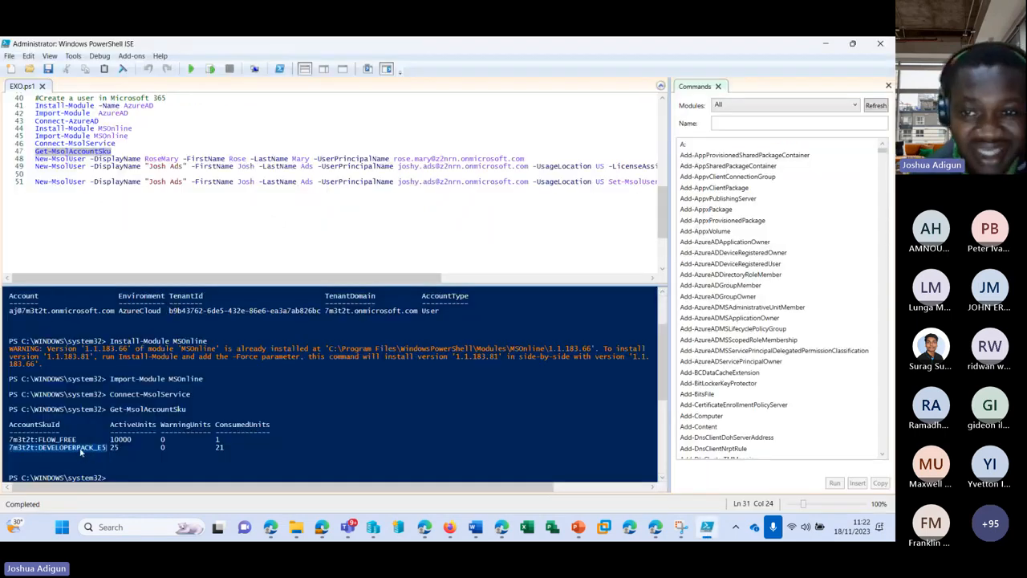
Run the line 48 New-MsolUser command, which fails on an unverified domain
mouse_move(332, 277)
left_mouse_down()
mouse_move(434, 280)
mouse_move(328, 282)
left_mouse_up()
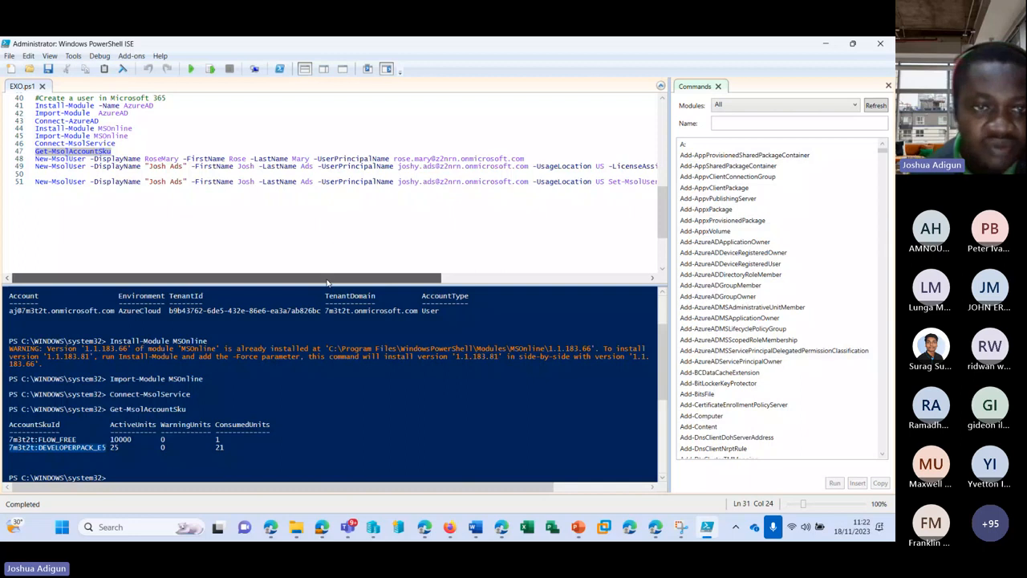
left_click(530, 158)
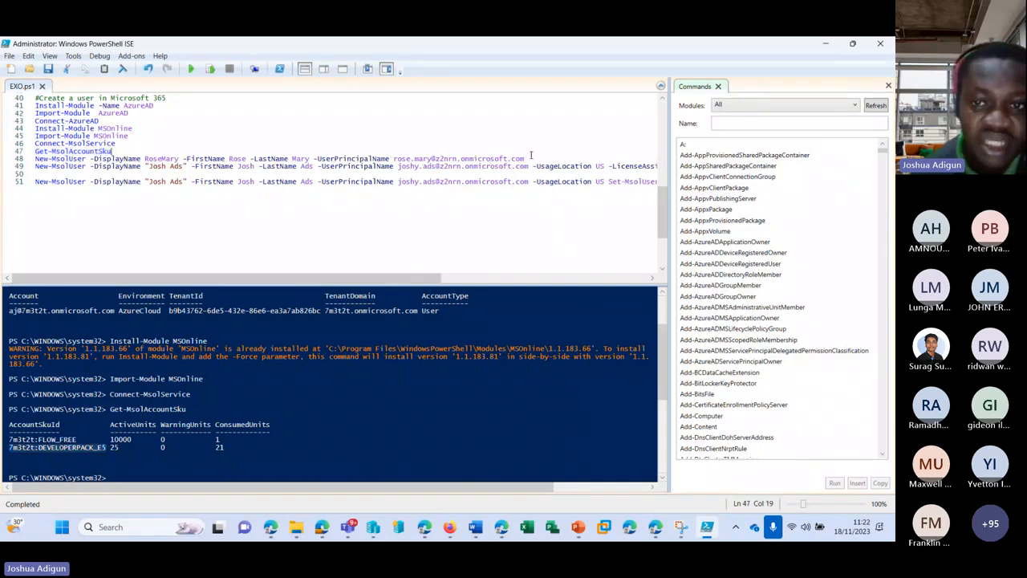
left_click(210, 69)
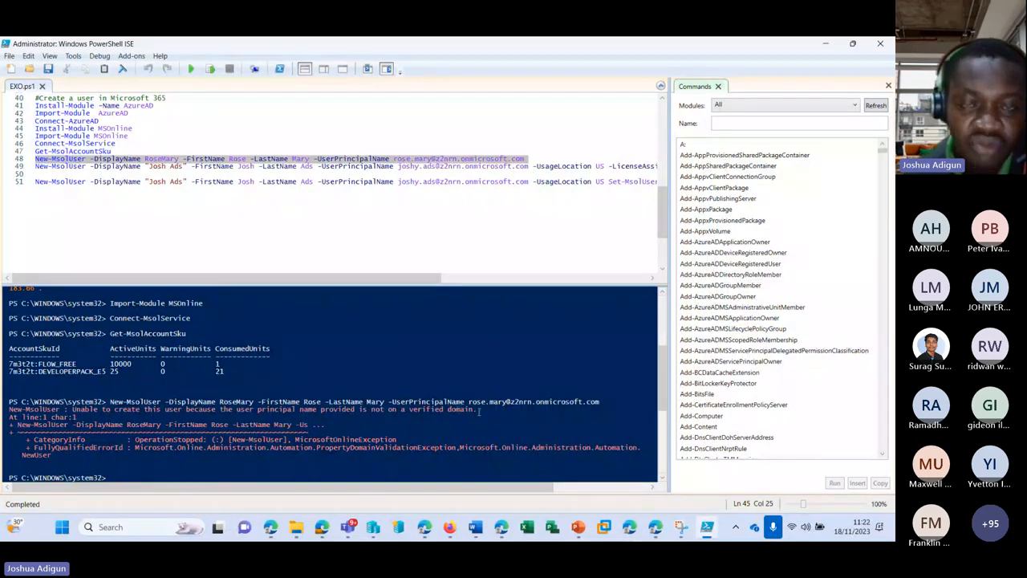
Change the sign-in address domain to 7m3t2t and rerun the command successfully
left_click(415, 159)
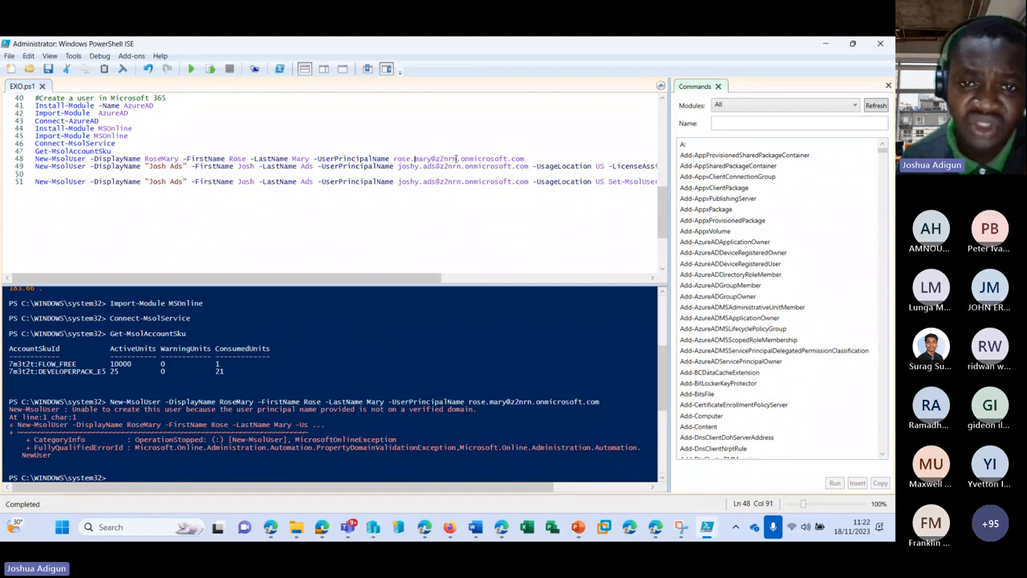
left_click(455, 159)
key("BackSpace")
key("BackSpace")
key("BackSpace")
key("BackSpace")
key("BackSpace")
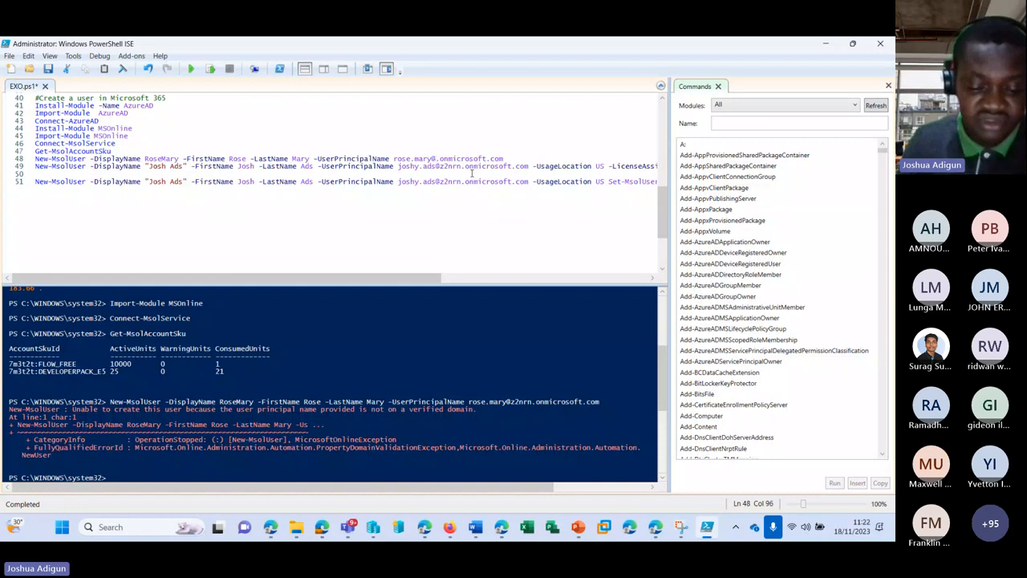
type("7m3t")
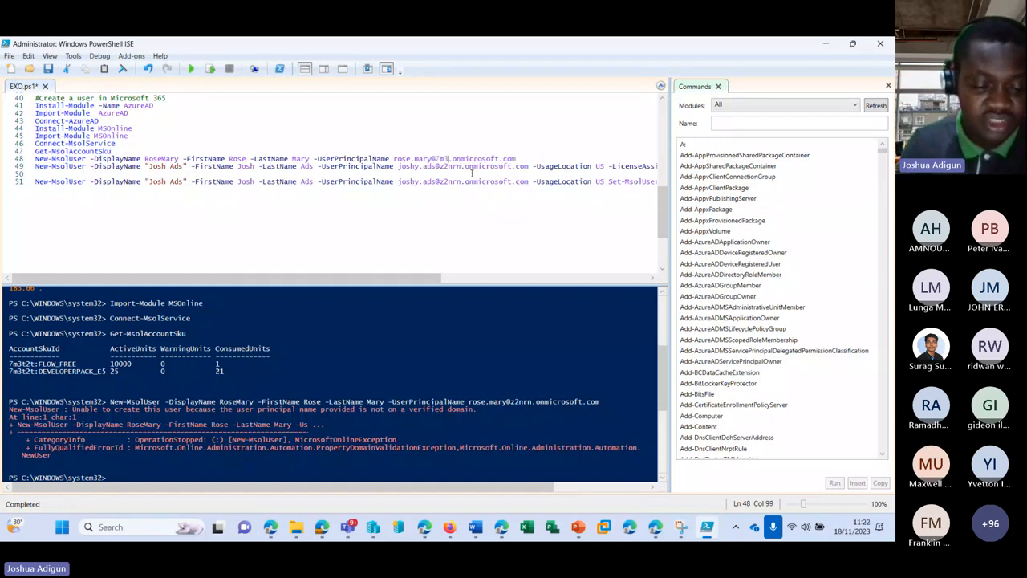
type("2t")
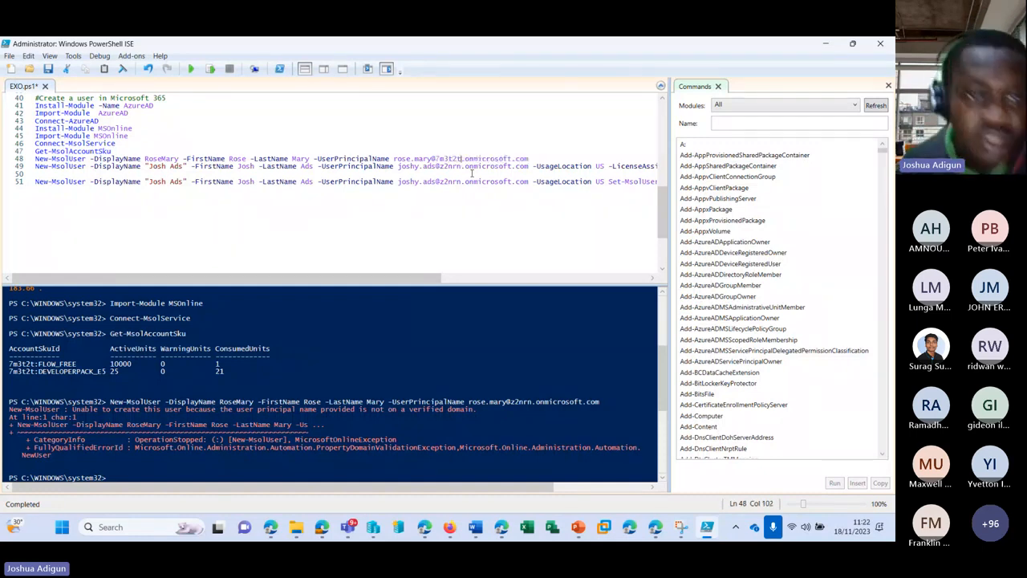
key("F8")
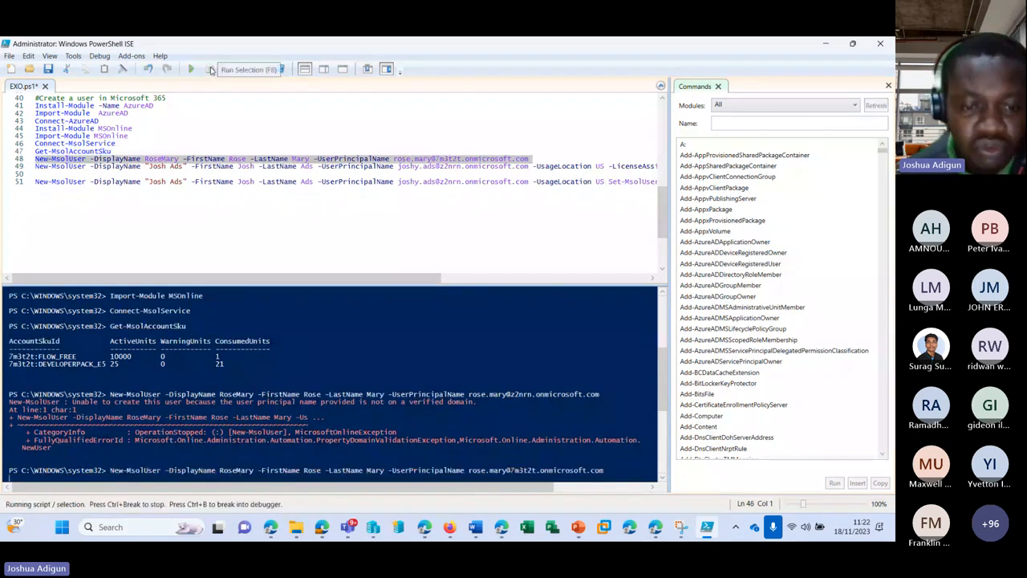
scroll(381, 422, "down", 1)
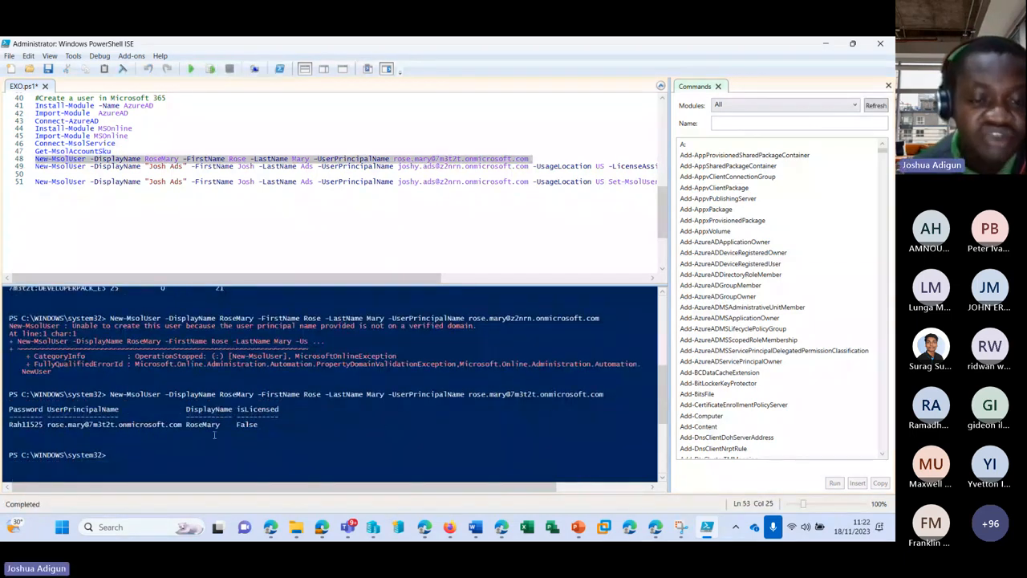
Refresh Active users in the admin center and find the new user listed as Unlicensed
left_click(504, 536)
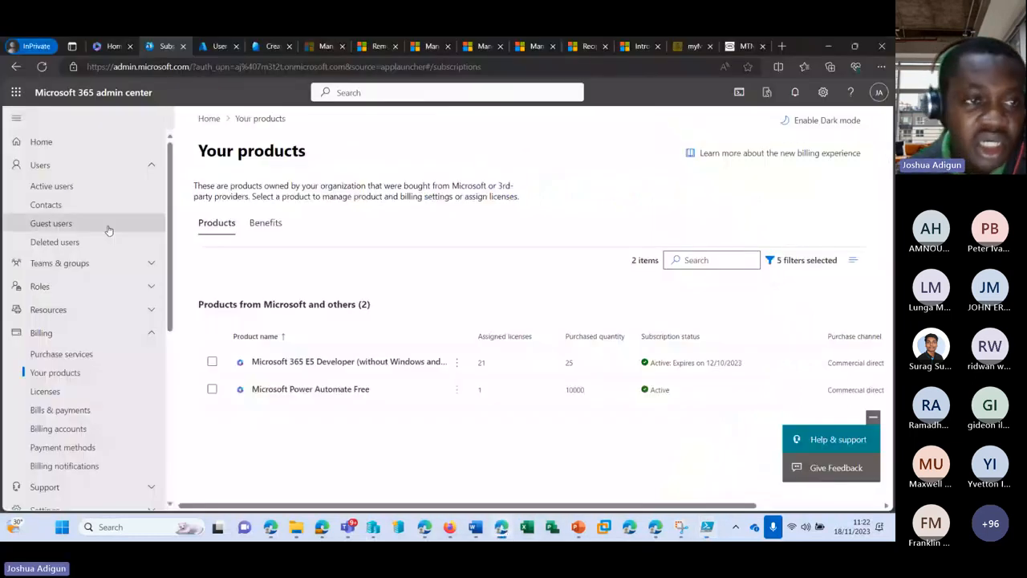
left_click(81, 190)
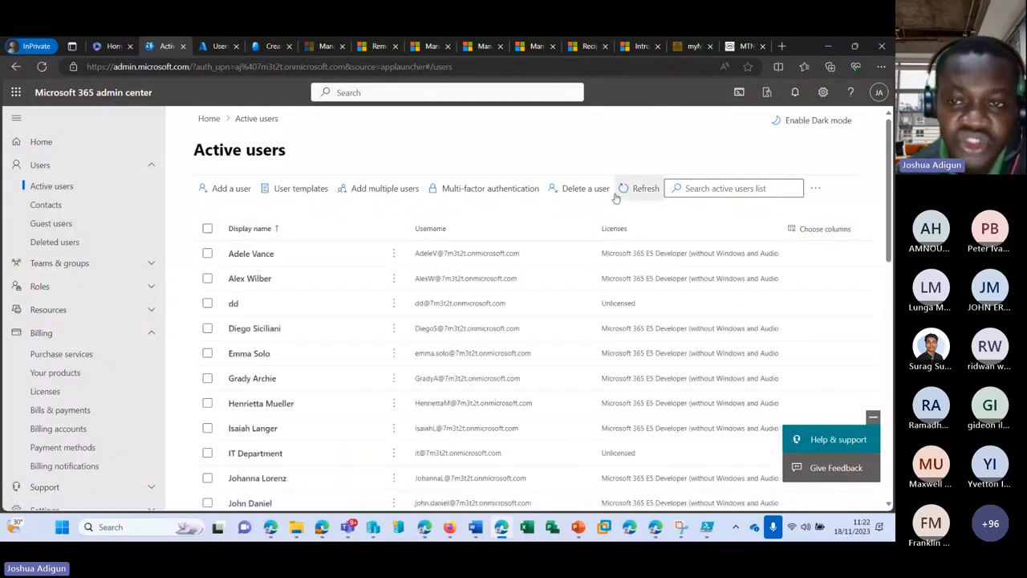
scroll(325, 319, "down", 8)
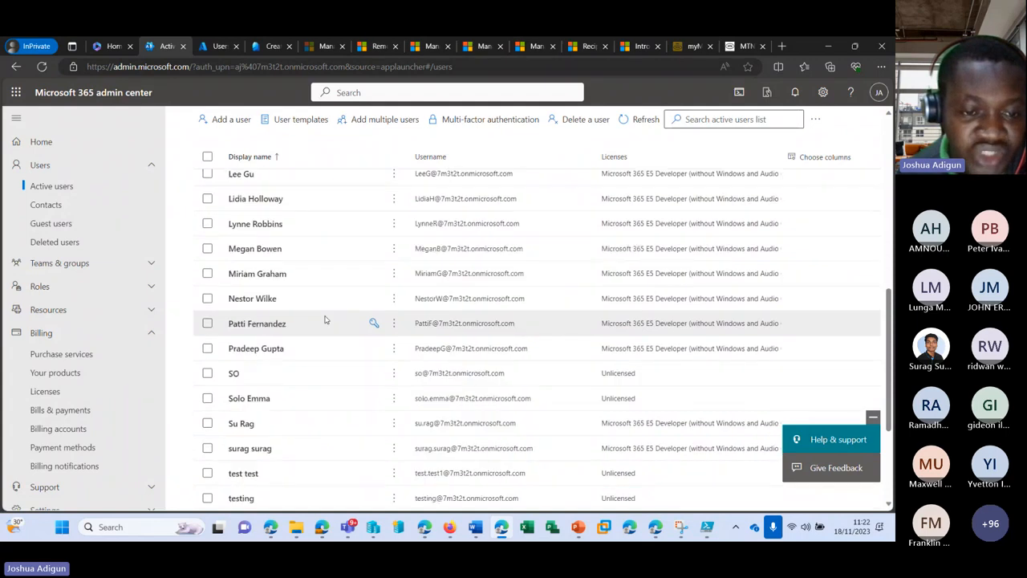
scroll(321, 329, "down", 2)
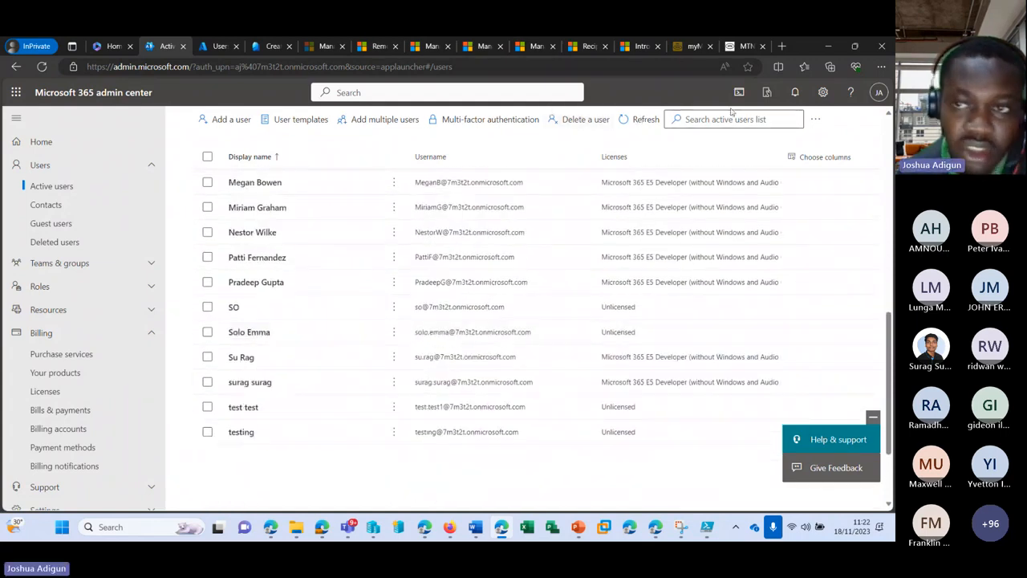
left_click(638, 119)
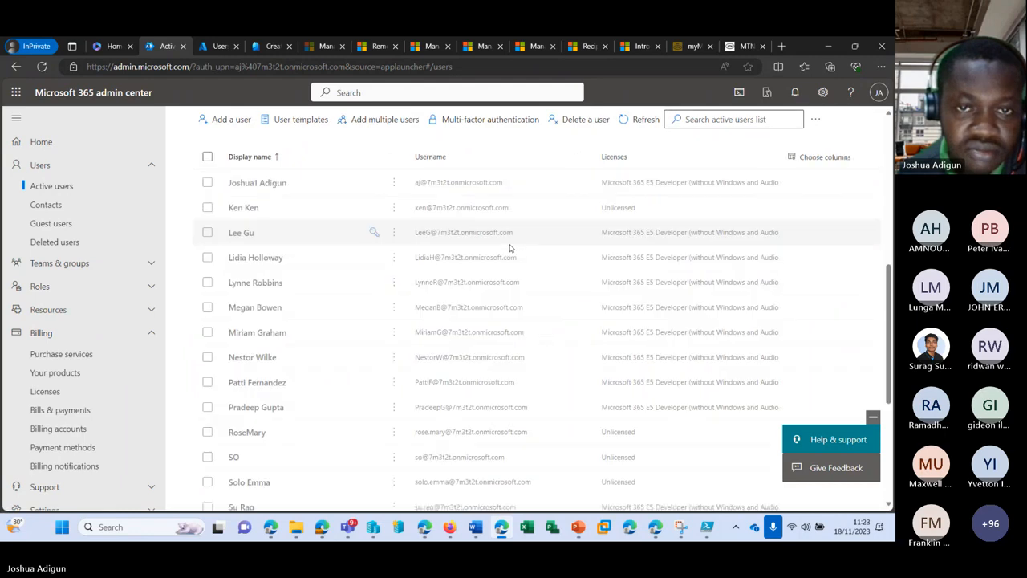
scroll(449, 273, "down", 3)
scroll(383, 308, "up", 1)
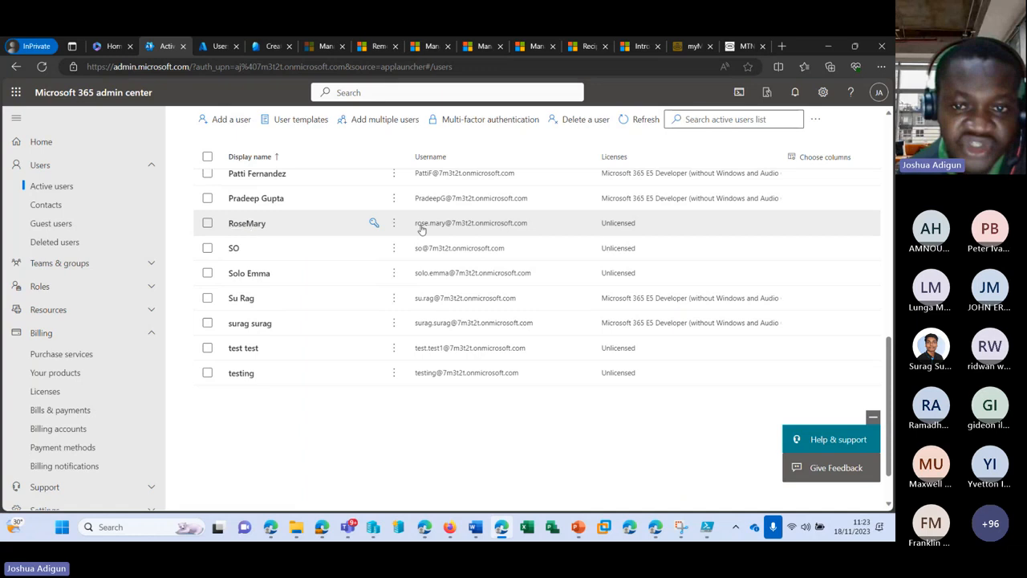
left_click(707, 528)
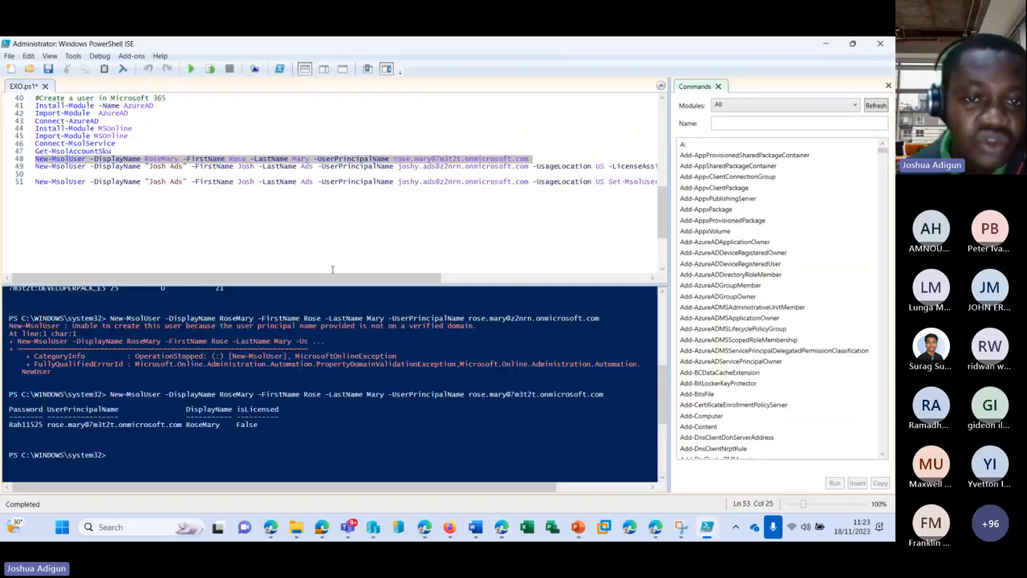
mouse_move(347, 528)
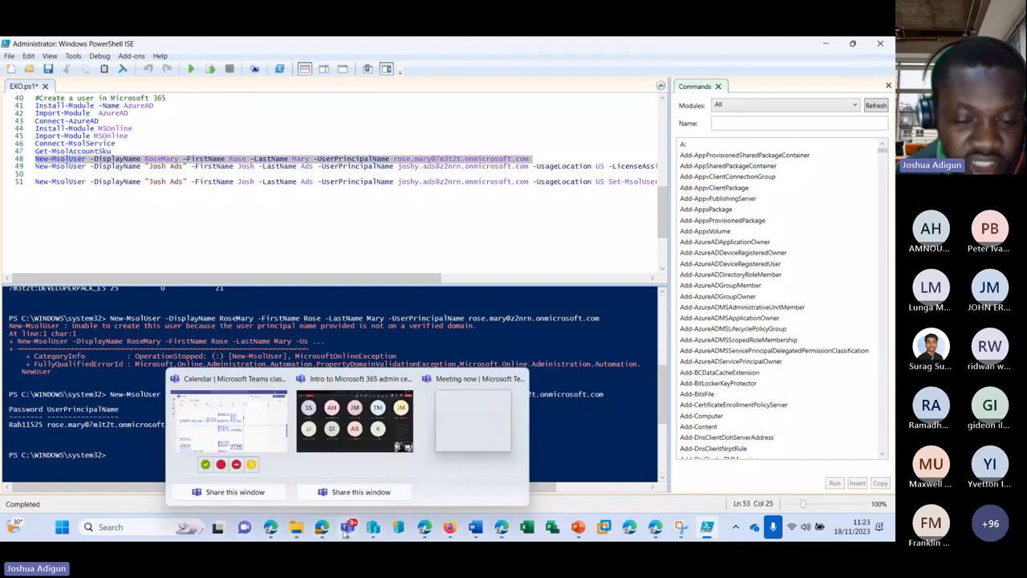
mouse_move(354, 431)
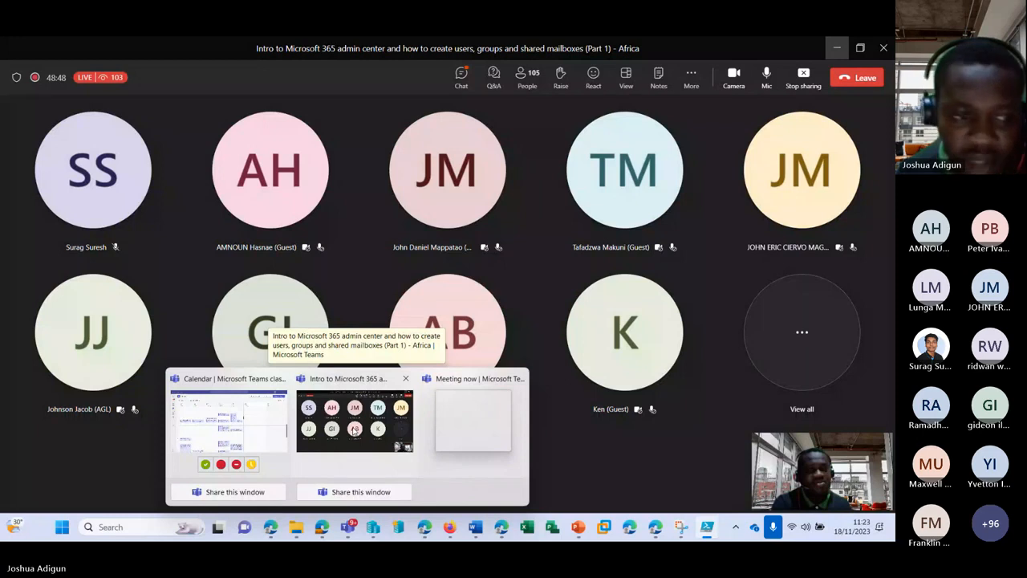
left_click(357, 411)
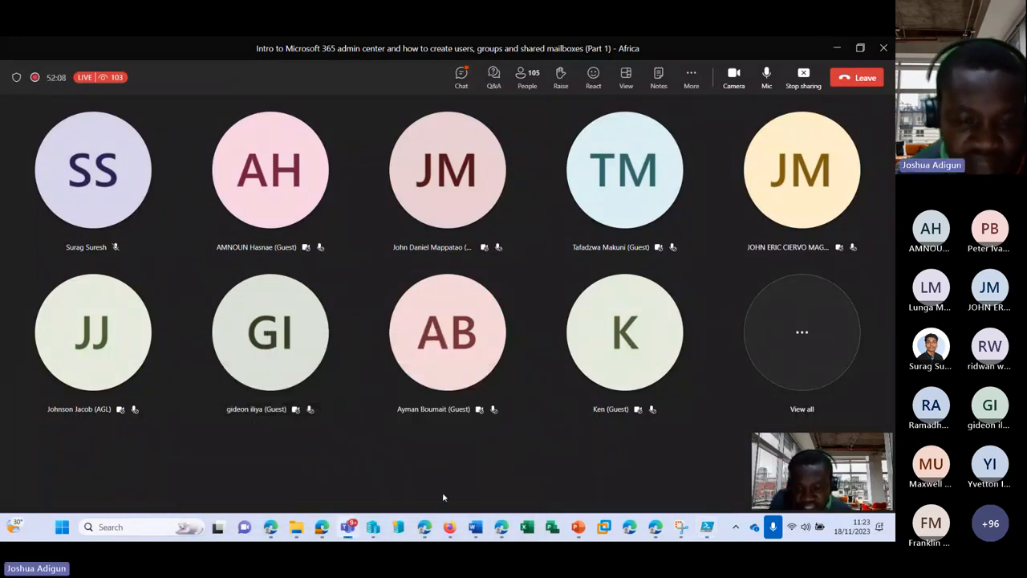
left_click(837, 48)
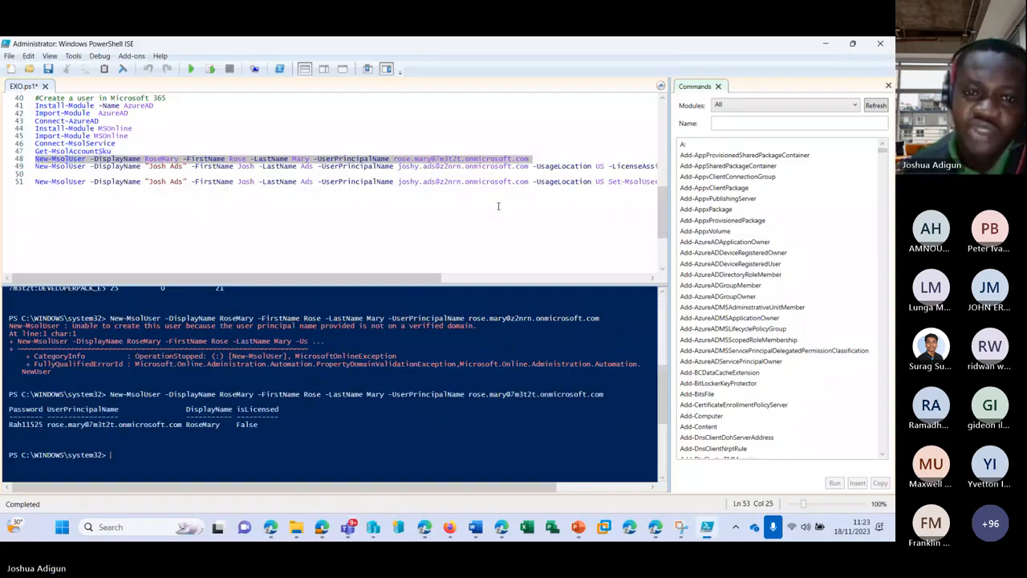
Enter the second user's display name, first name and last name on line 49
left_click(184, 167)
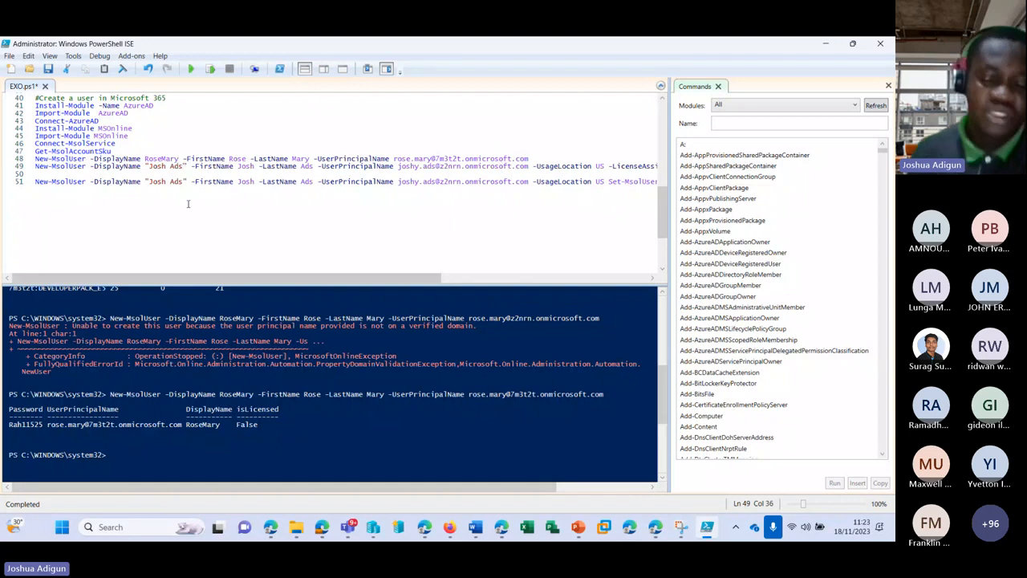
key("BackSpace")
key("BackSpace")
key("BackSpace")
key("BackSpace")
key("BackSpace")
key("BackSpace")
key("BackSpace")
key("BackSpace")
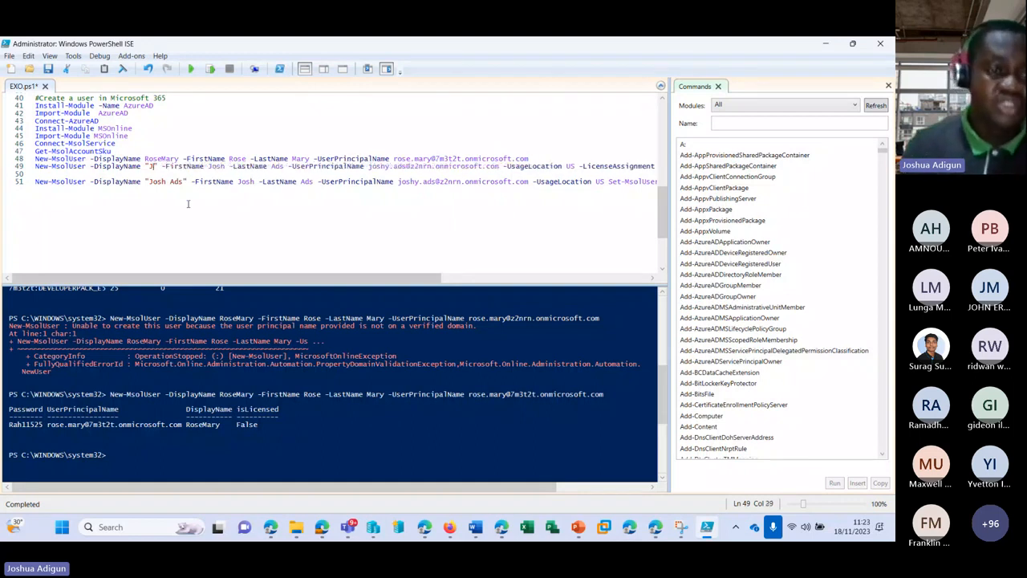
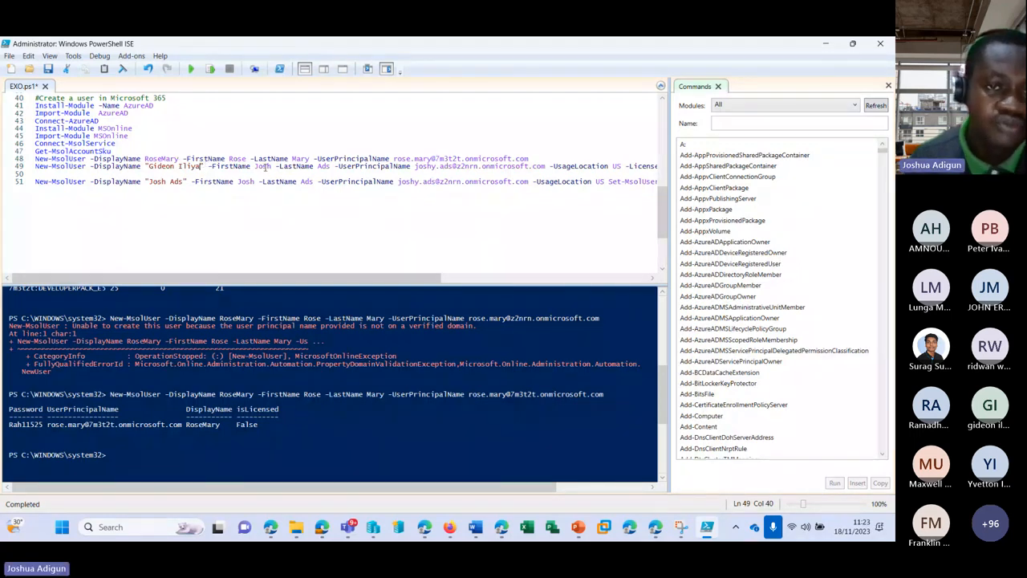
double_click(265, 166)
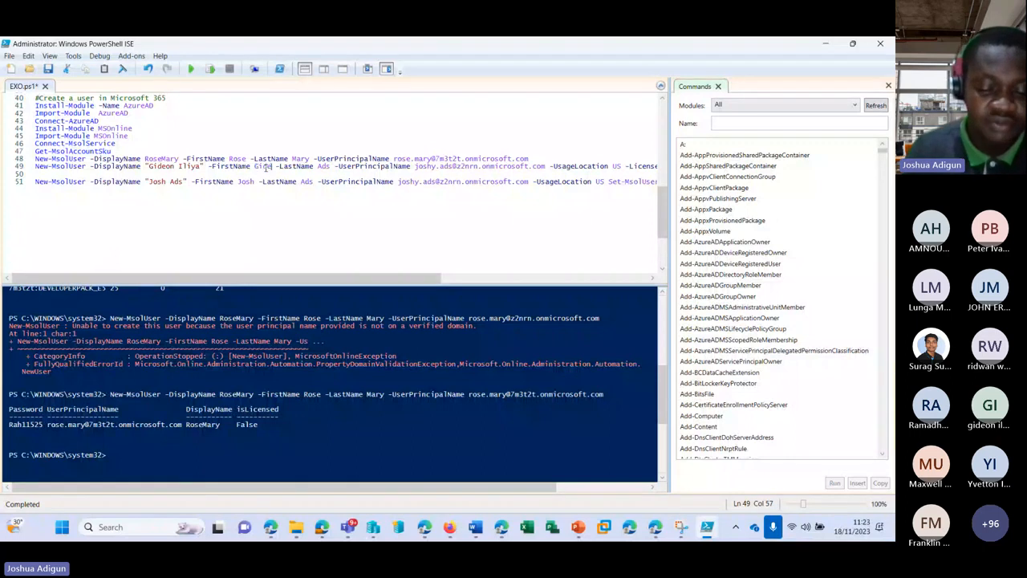
double_click(333, 167)
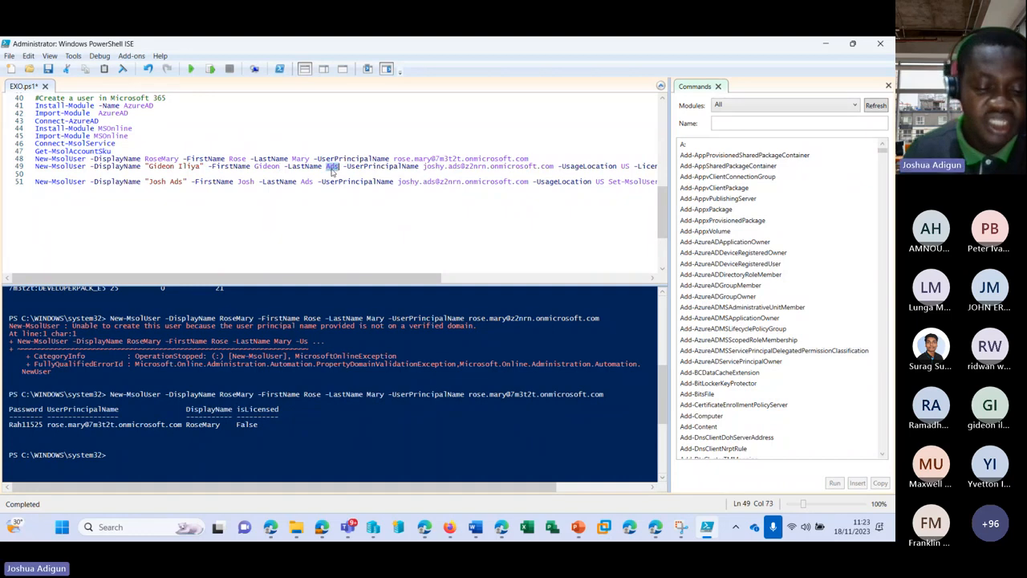
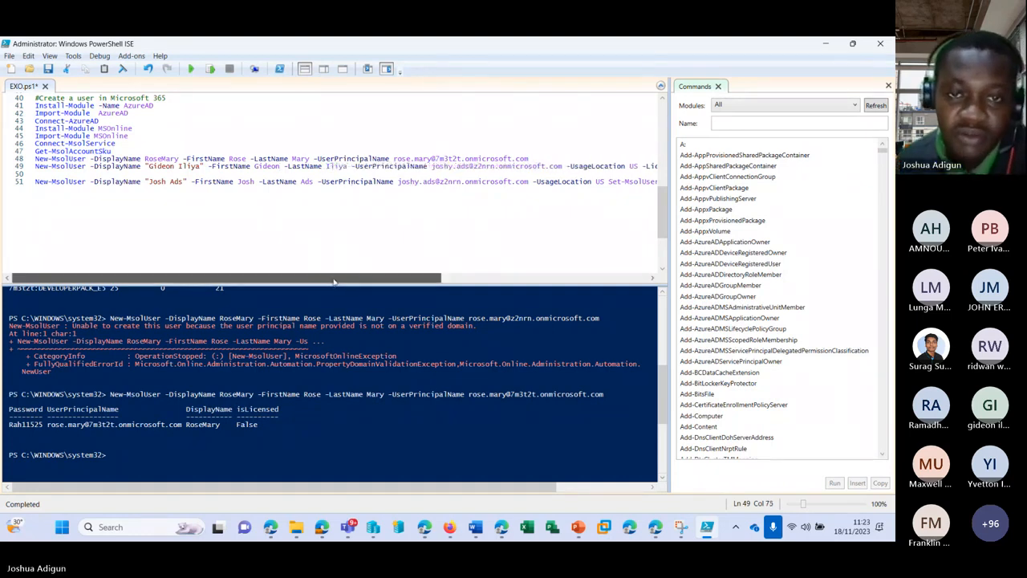
Copy line 48's sign-in address onto line 49 and retype its name parts for the second user
left_click_drag(402, 278, 487, 278)
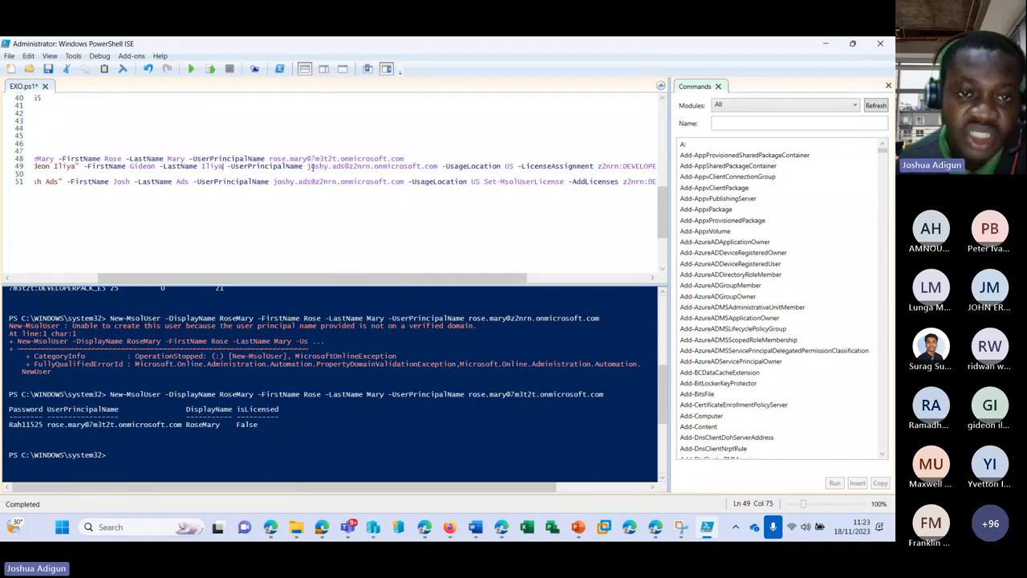
left_click_drag(270, 159, 379, 150)
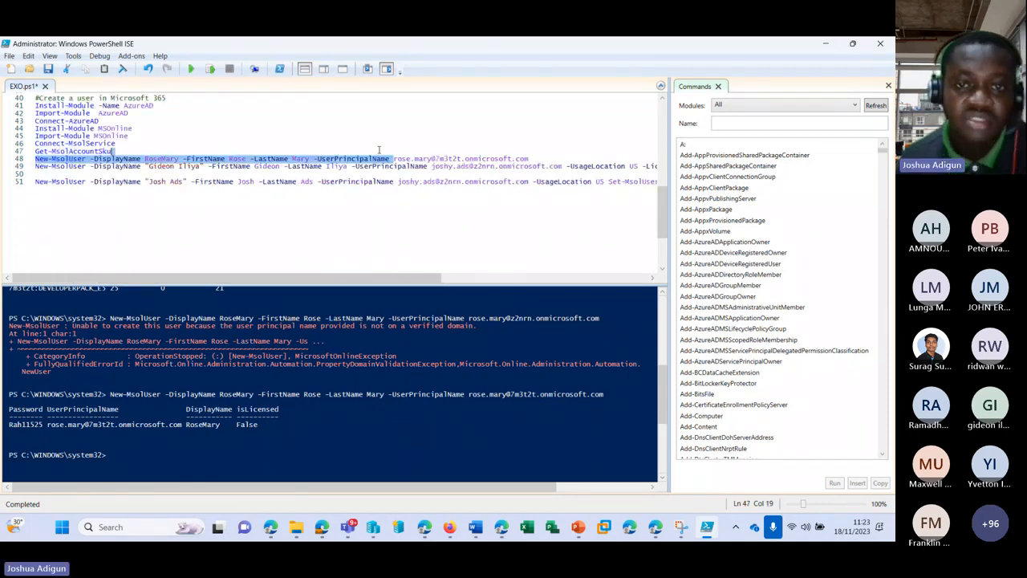
double_click(415, 158)
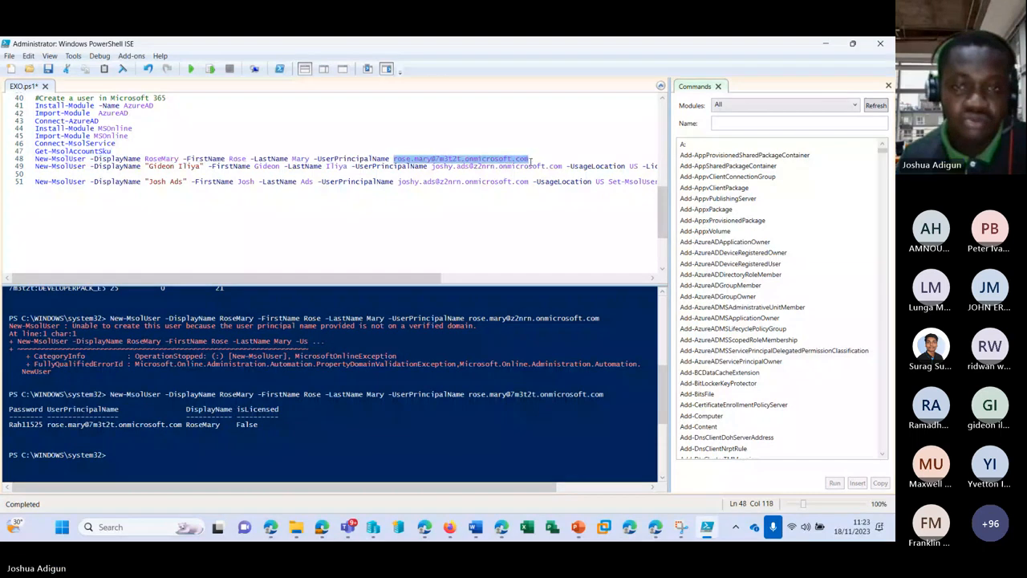
left_click_drag(431, 166, 564, 169)
key("ctrl+v")
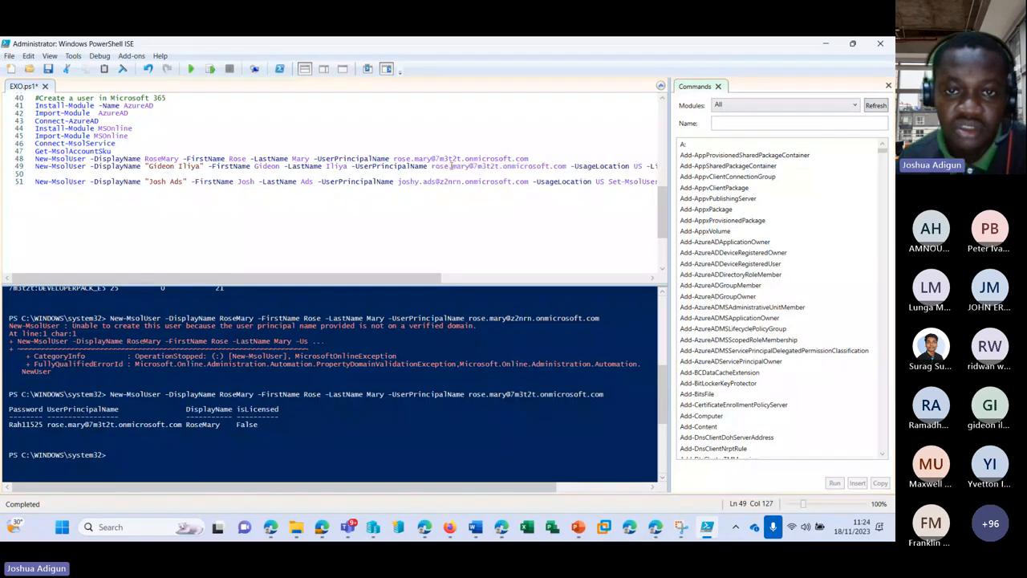
double_click(441, 167)
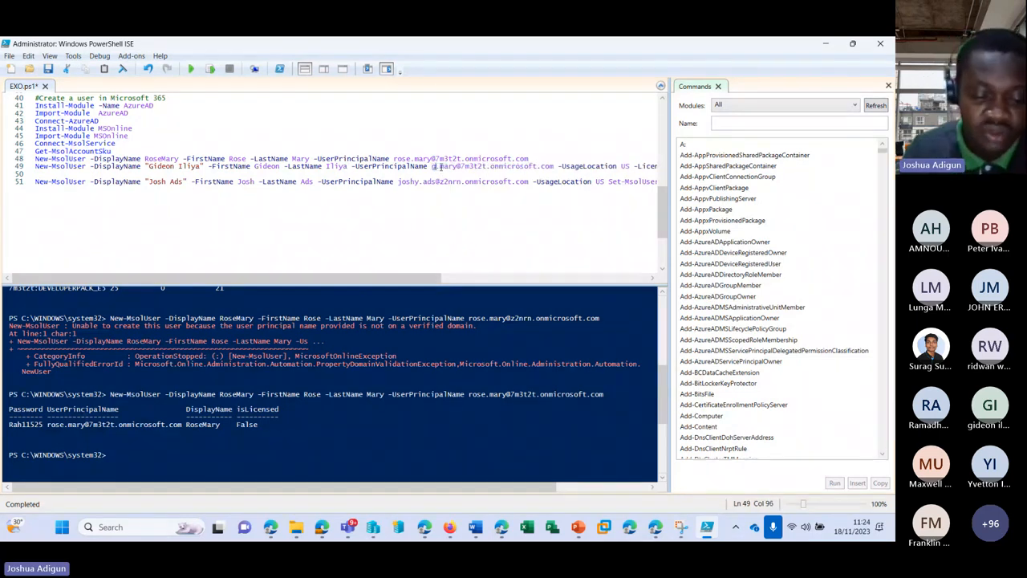
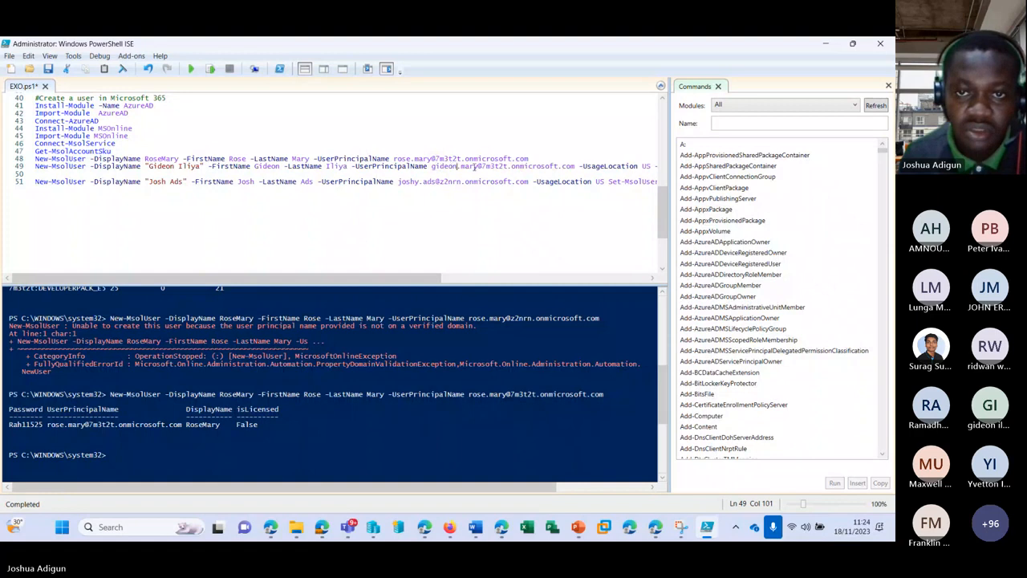
double_click(470, 167)
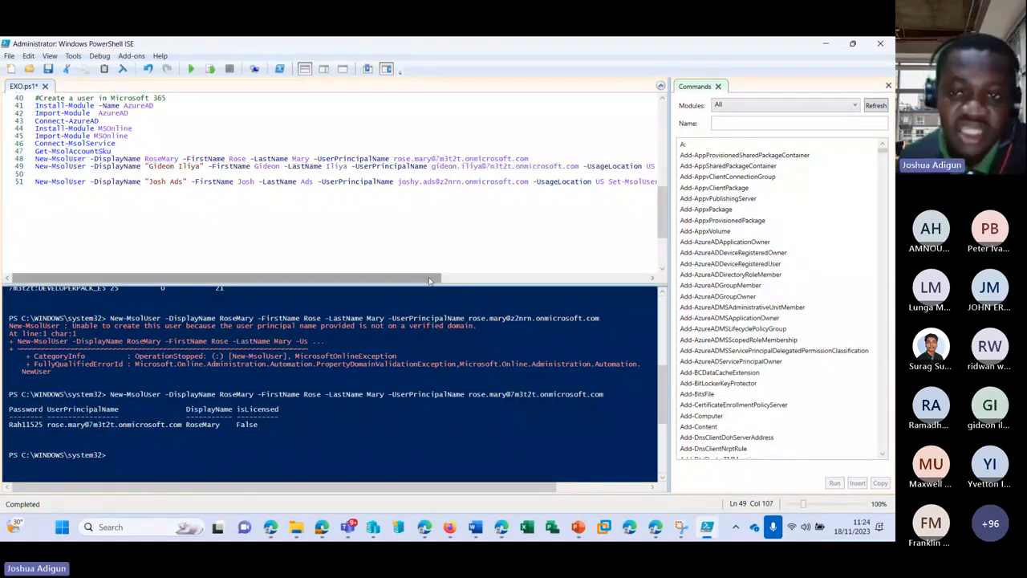
left_click_drag(441, 278, 580, 261)
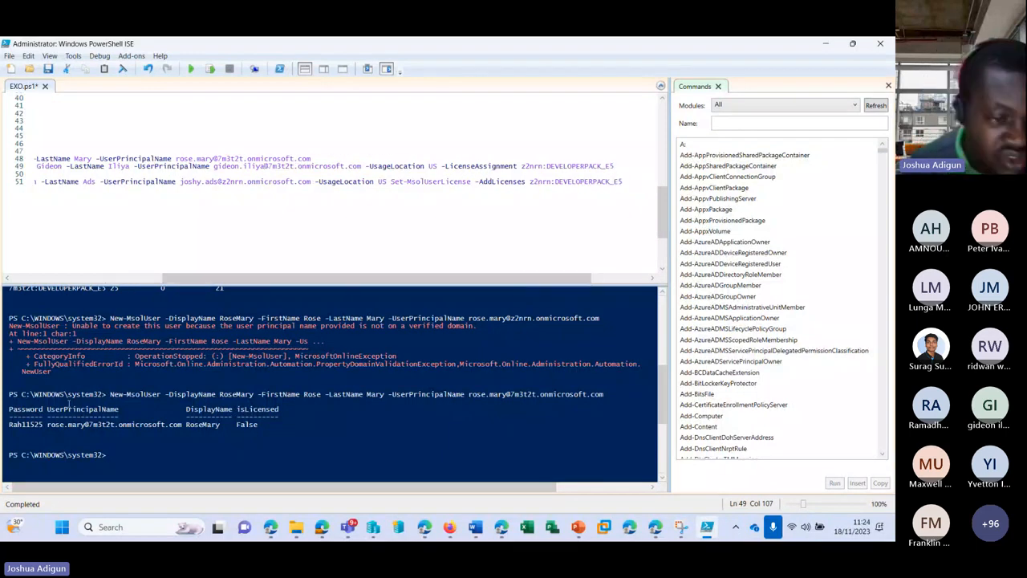
Replace line 49's licence with 7m3t2t:DEVELOPERPACK_E5 from the SKU output and run it
scroll(76, 413, "up", 1)
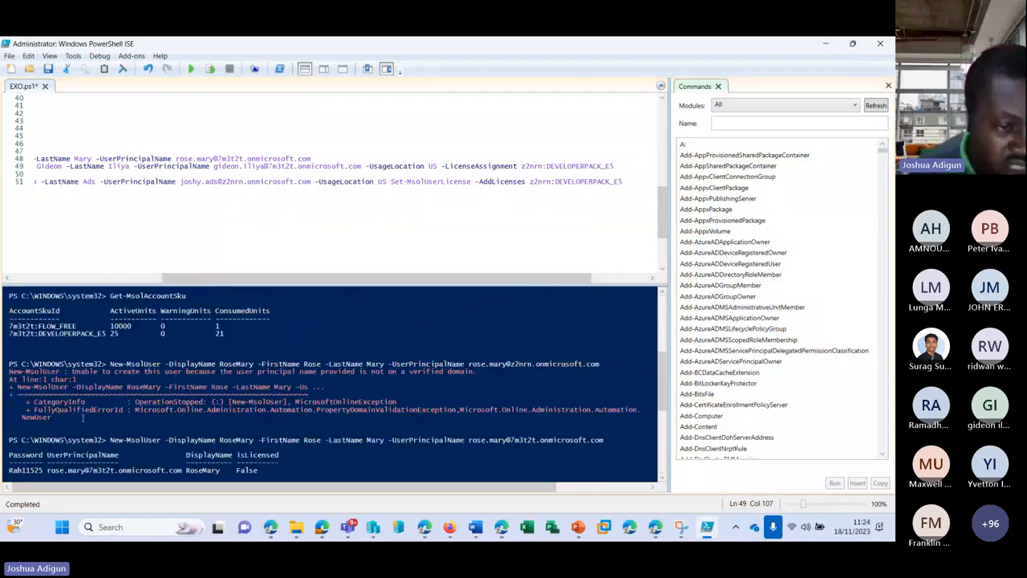
left_click(9, 333)
scroll(16, 336, "up", 5)
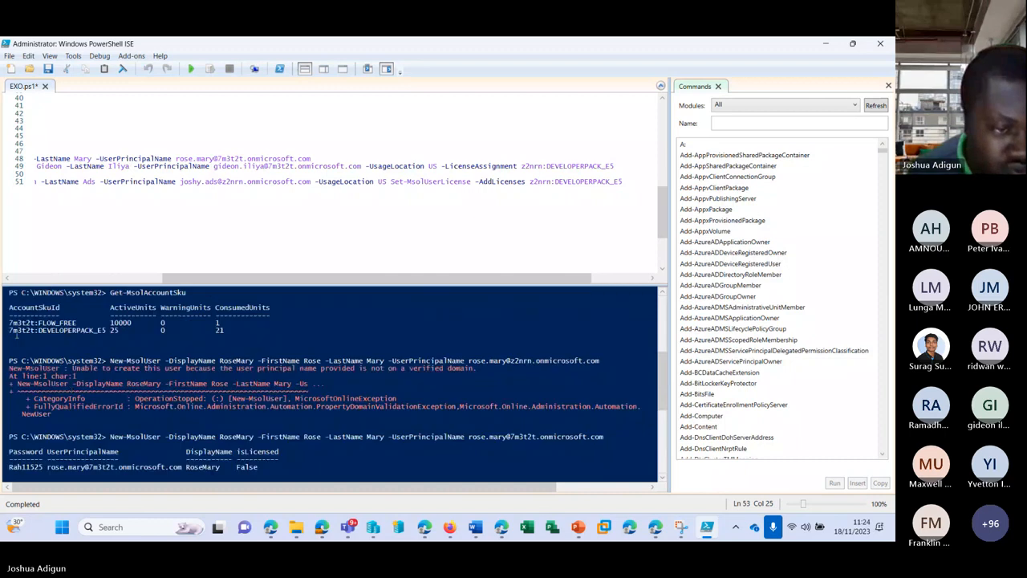
left_click_drag(10, 331, 125, 334)
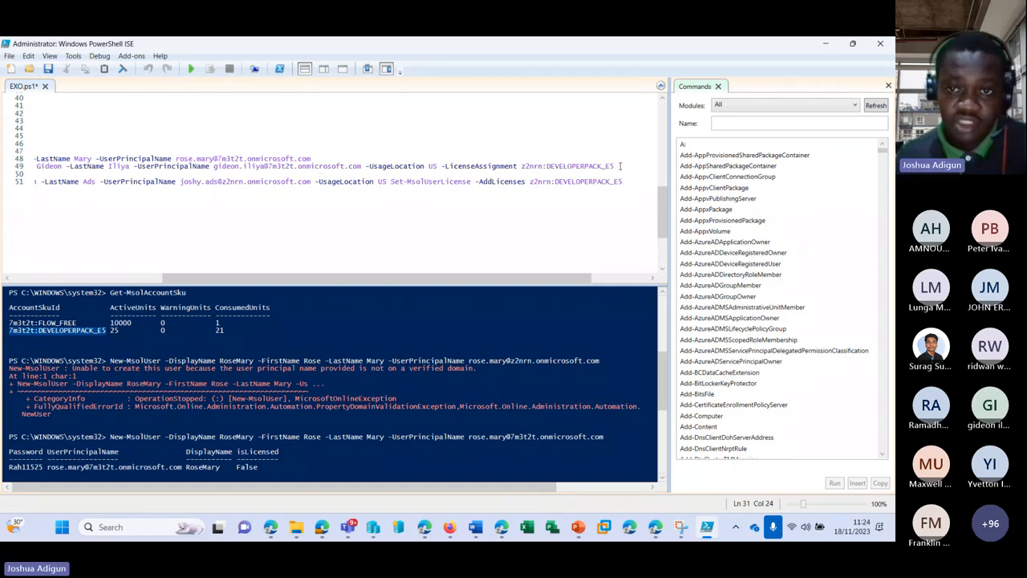
left_click_drag(614, 166, 520, 166)
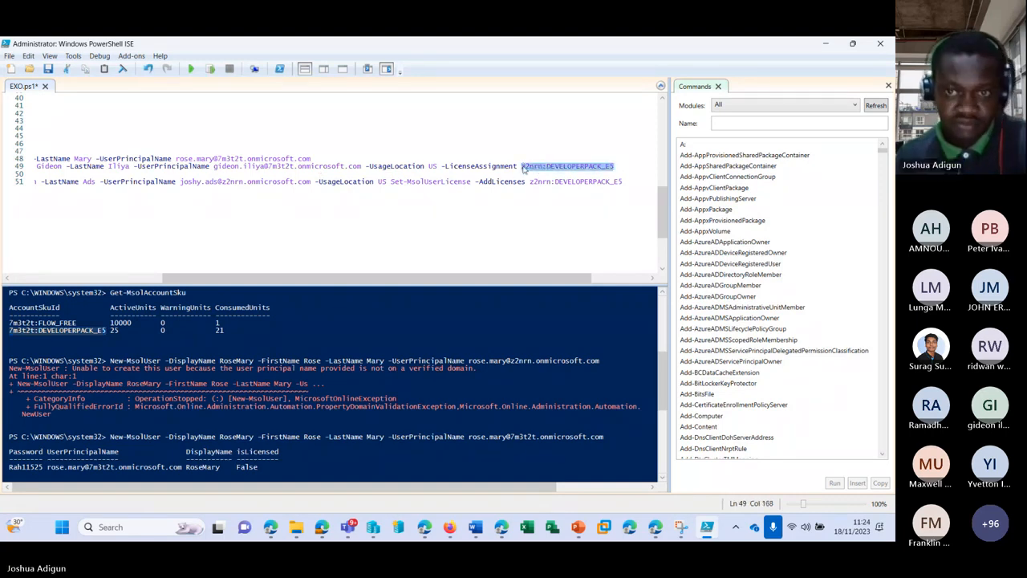
type("7m3t2t:DEVELOPERPACK_E5")
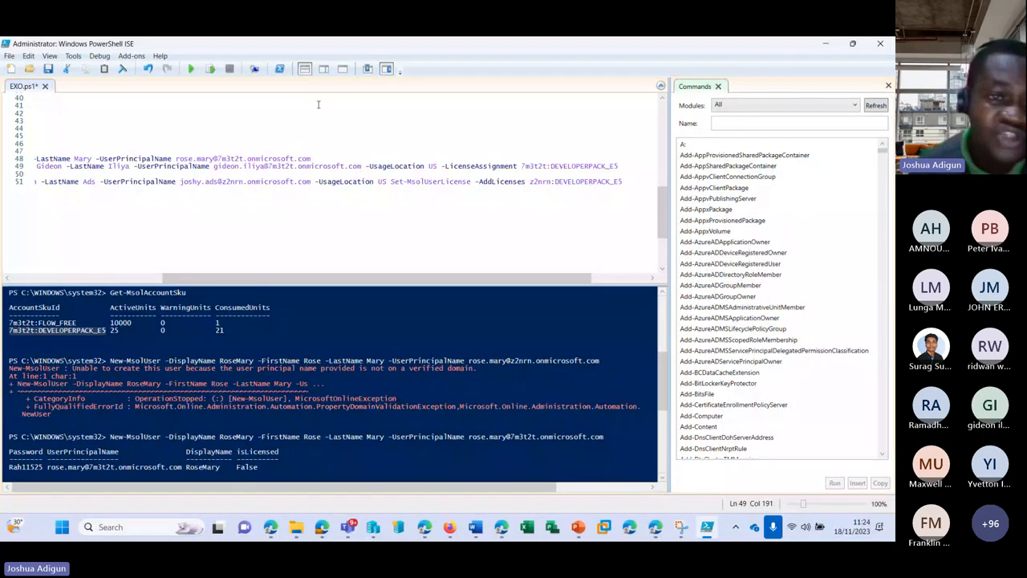
left_click(210, 71)
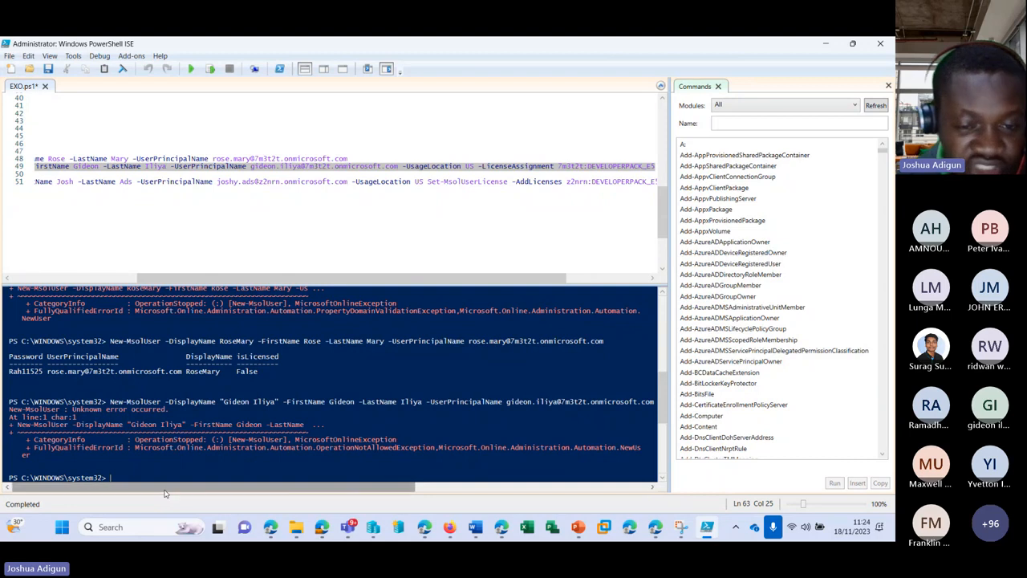
Delete -UsageLocation US from line 49 and rerun the command, getting the same unknown error
left_click_drag(169, 487, 252, 490)
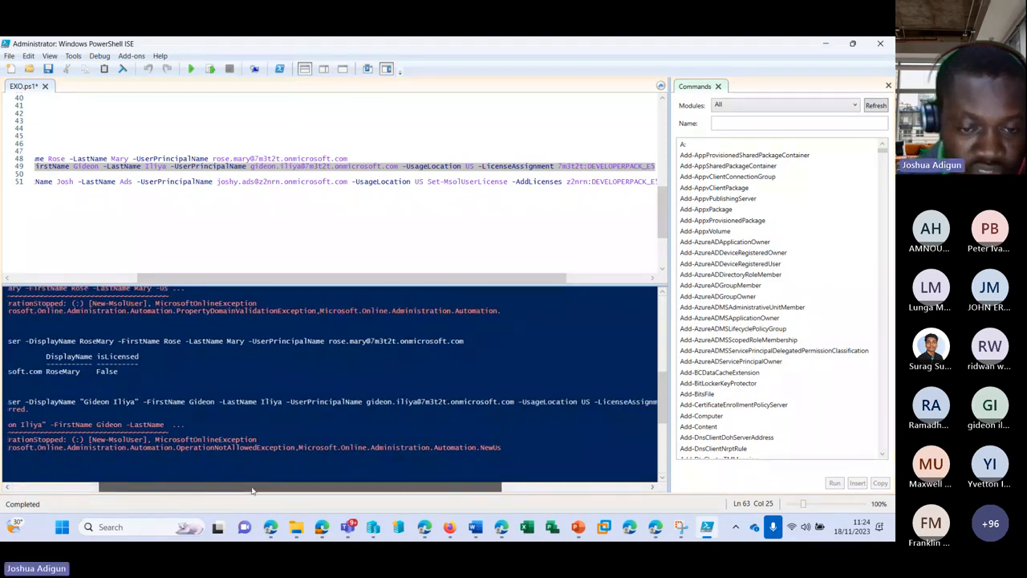
left_click_drag(252, 490, 342, 491)
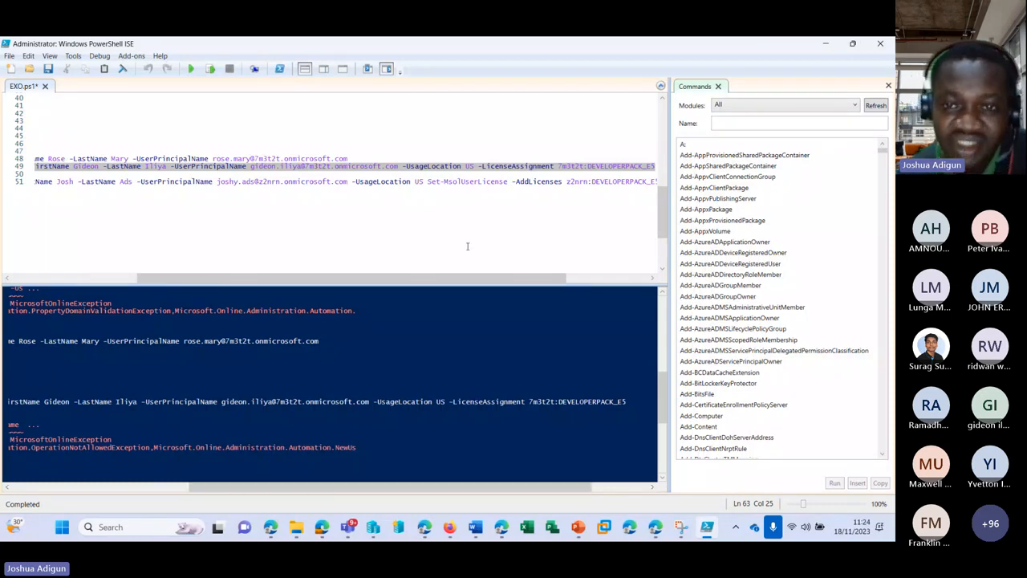
left_click(558, 166)
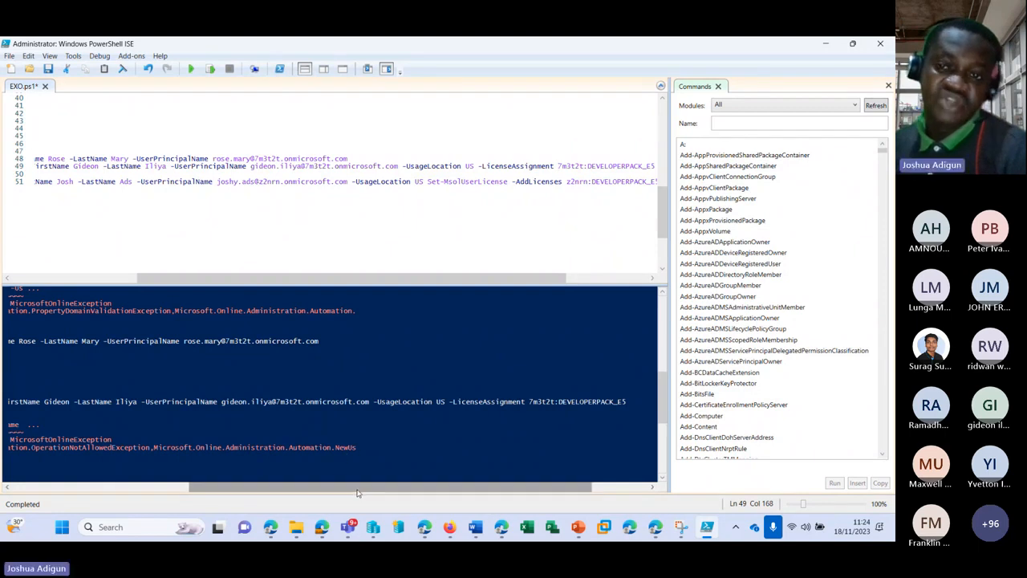
left_click(352, 158)
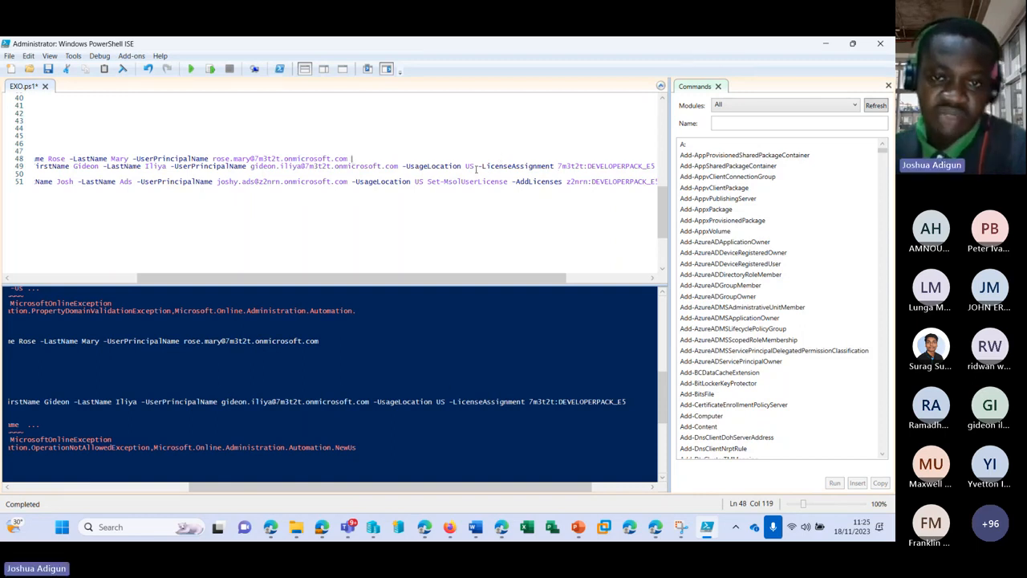
left_click_drag(476, 168, 403, 169)
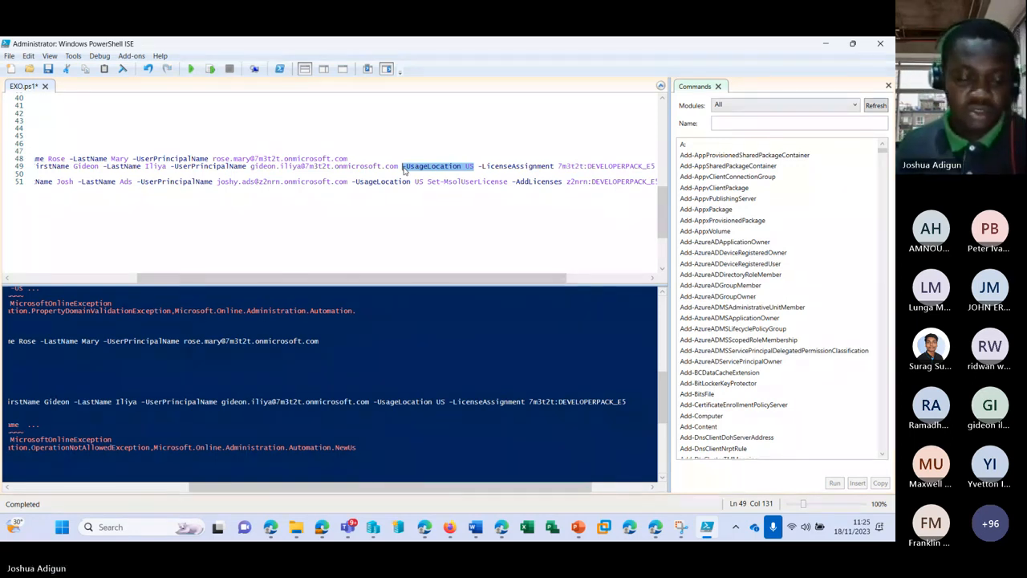
key("BackSpace")
key("BackSpace")
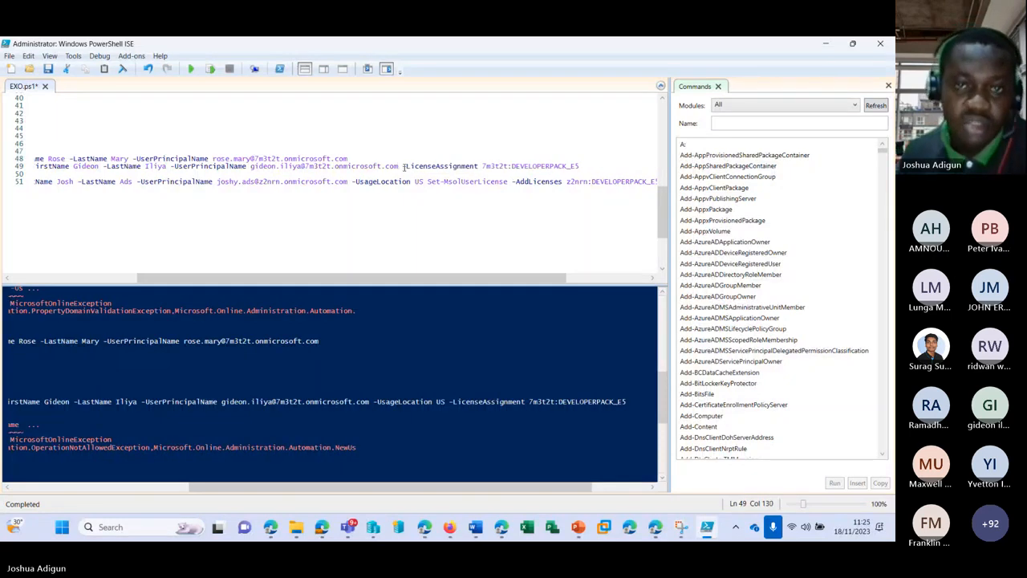
left_click(211, 71)
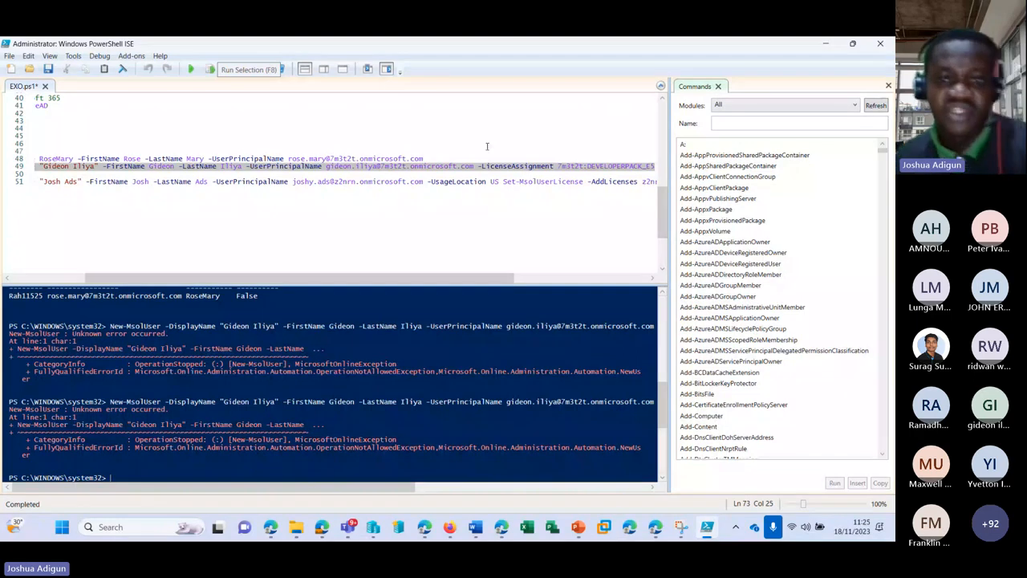
Restore -UsageLocation US before -LicenseAssignment on line 49
left_click(484, 166)
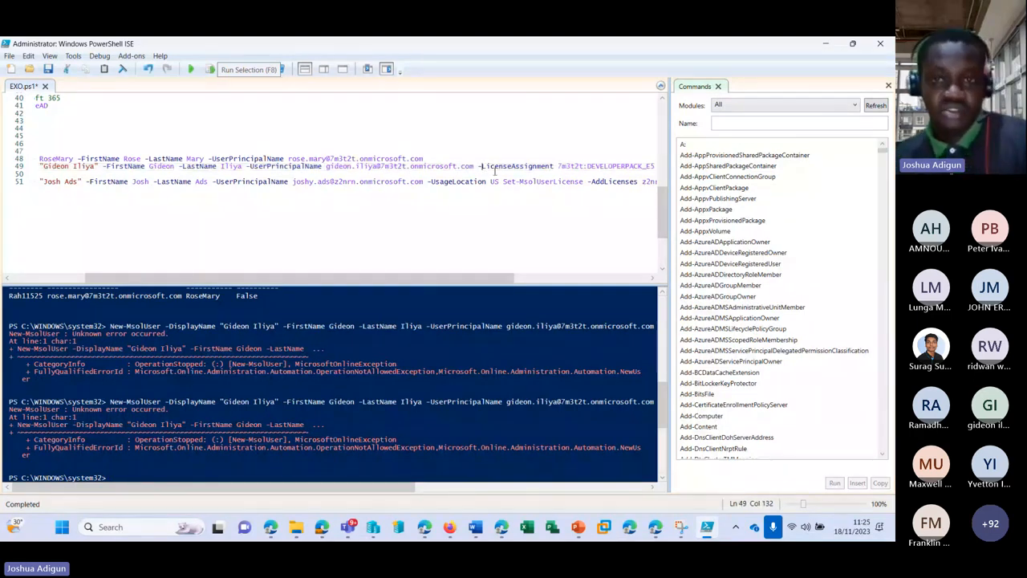
type("UsageLocation US -")
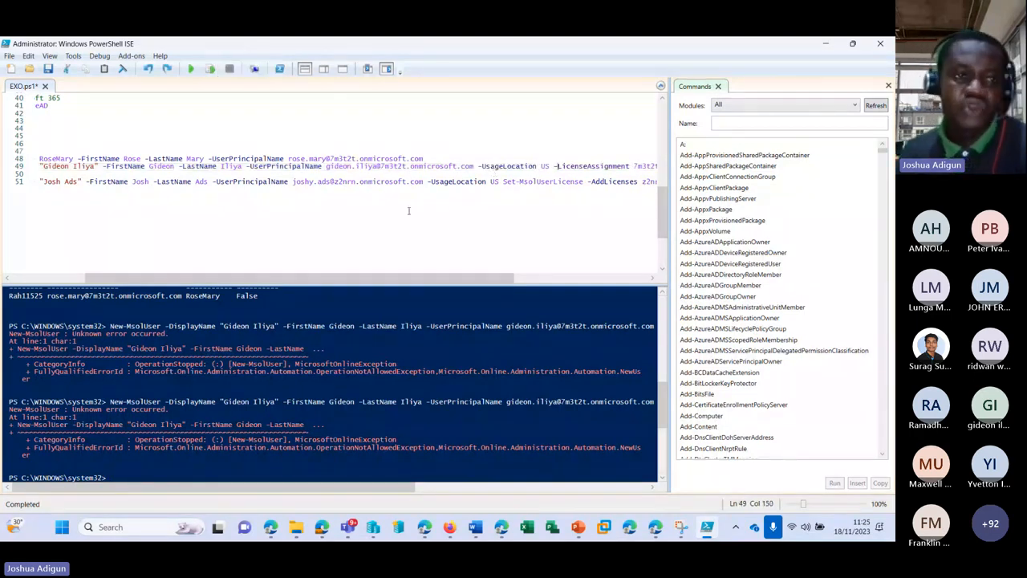
left_click_drag(408, 279, 325, 278)
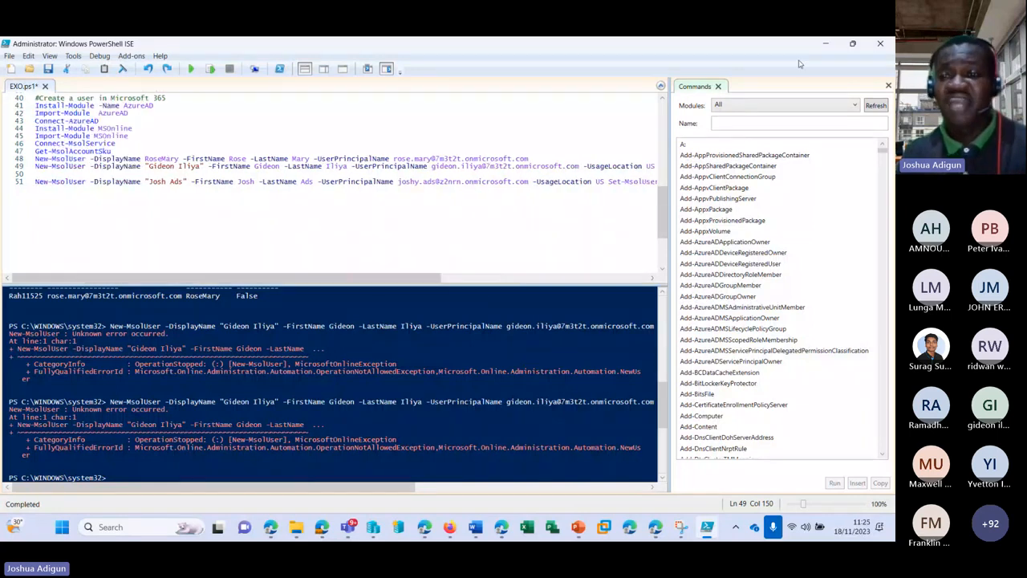
Minimize PowerShell ISE and scroll the admin center's Active users list to check license status
left_click(825, 44)
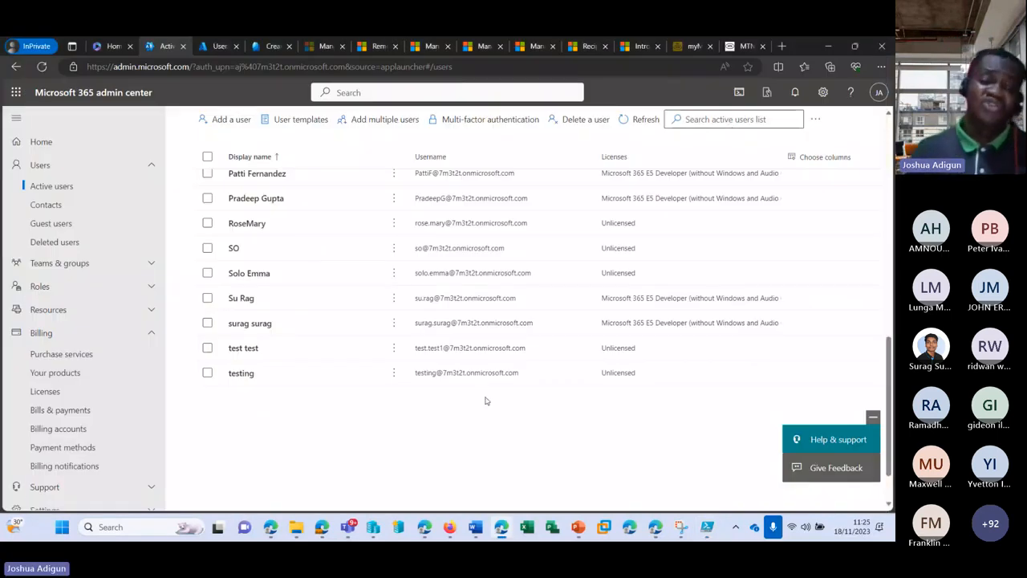
scroll(842, 364, "up", 5)
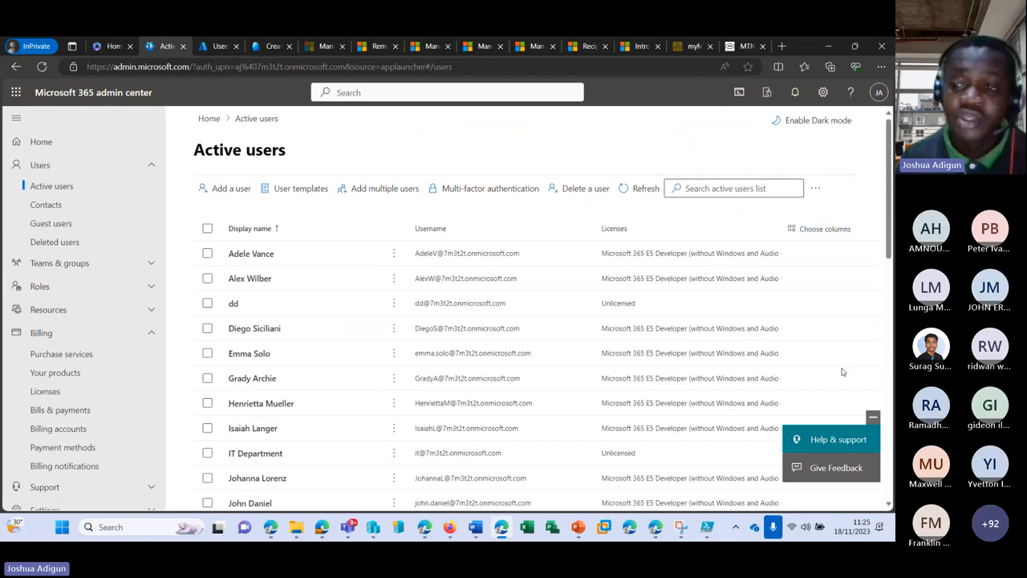
scroll(429, 279, "down", 2)
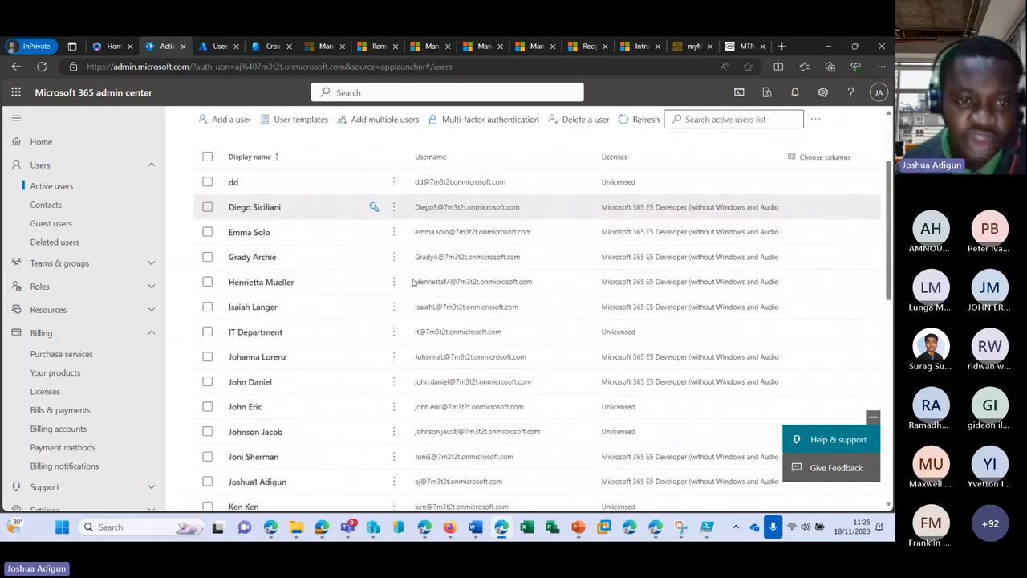
scroll(411, 282, "up", 2)
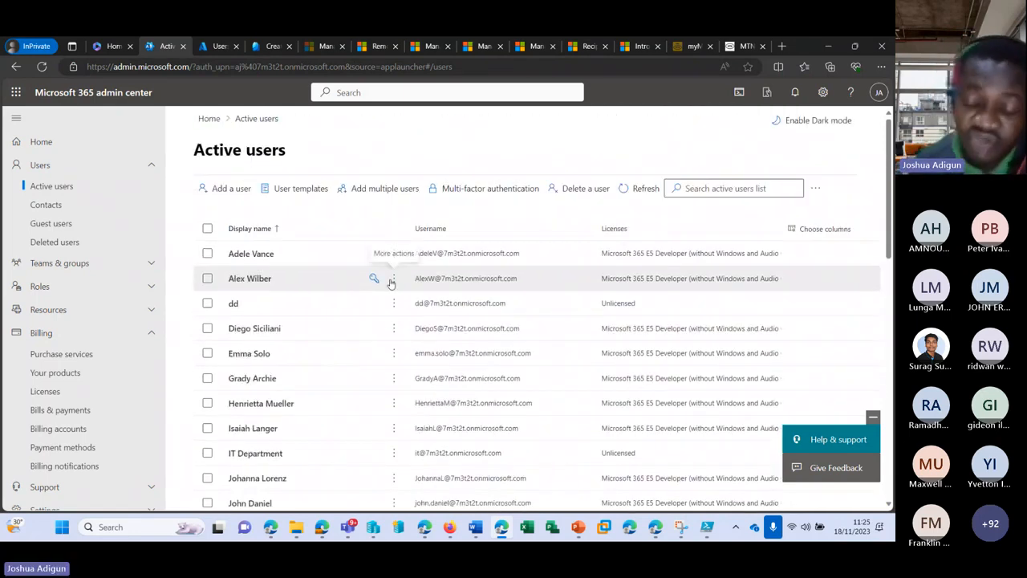
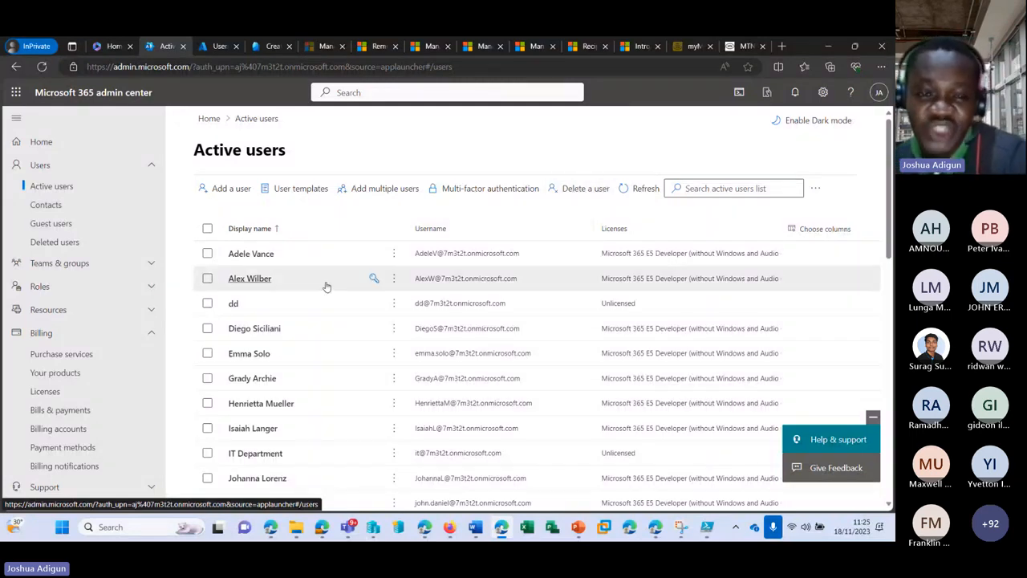
left_click(579, 191)
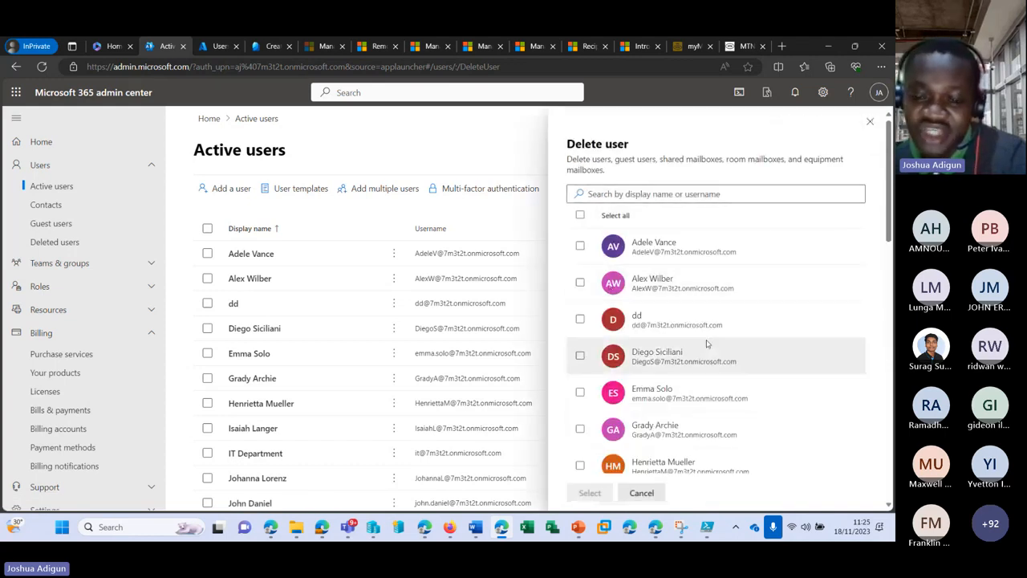
left_click(579, 216)
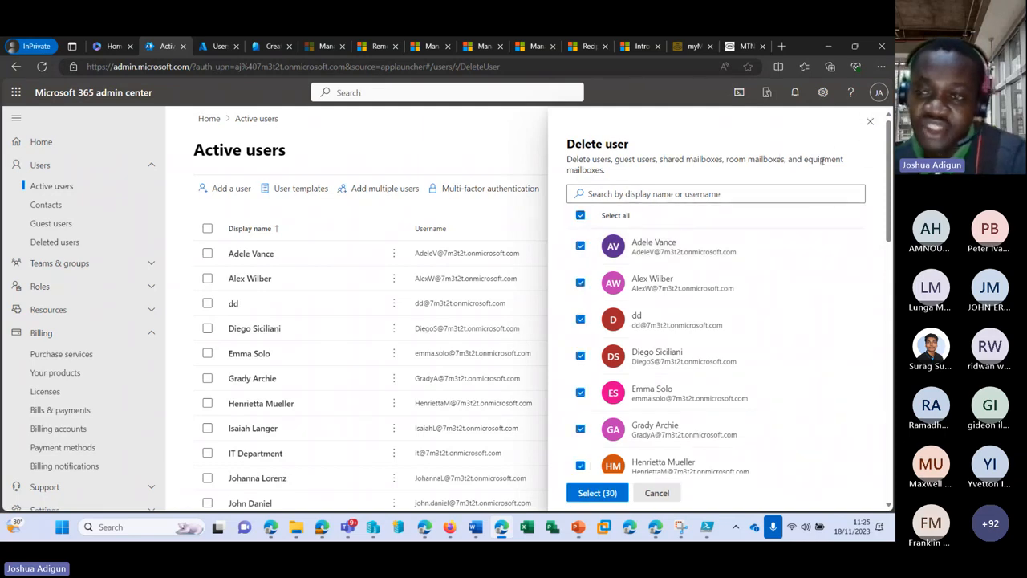
left_click(581, 217)
scroll(627, 341, "down", 5)
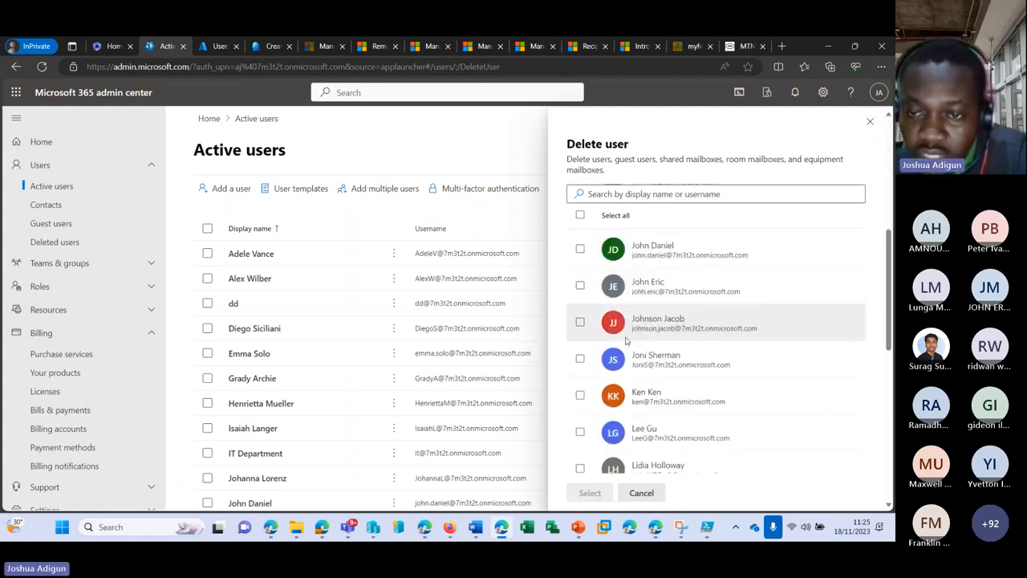
left_click(580, 250)
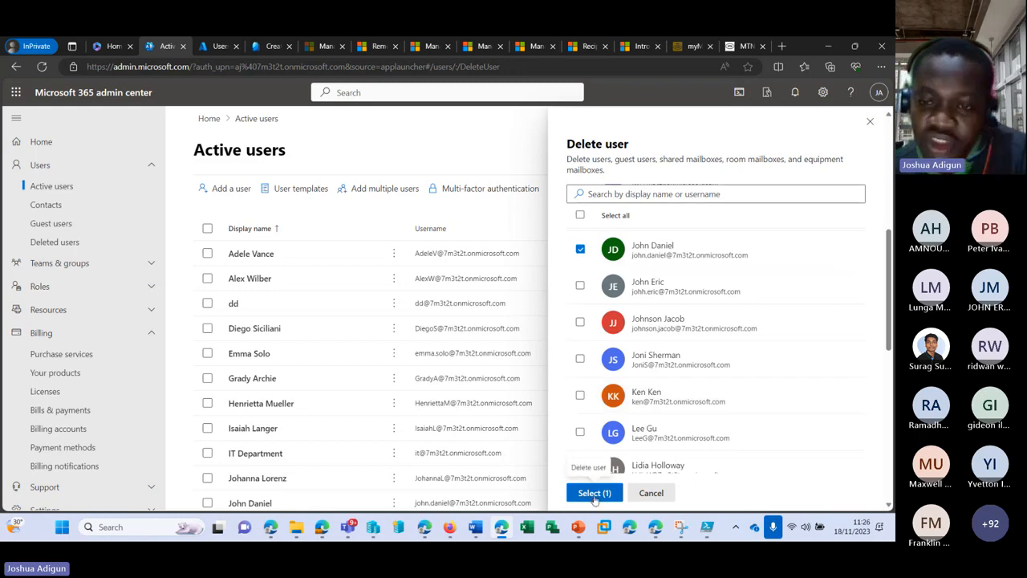
left_click(595, 494)
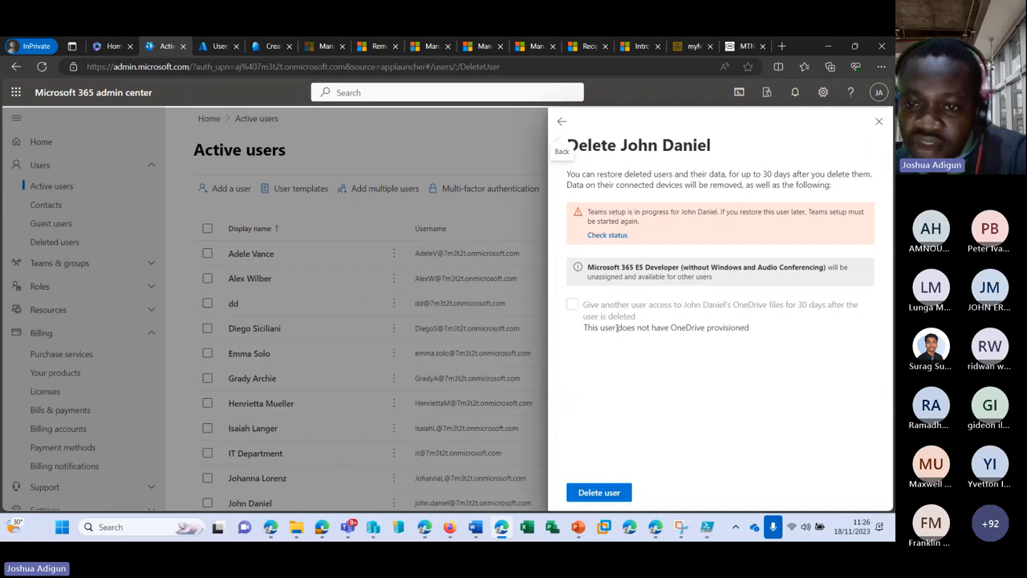
left_click(596, 489)
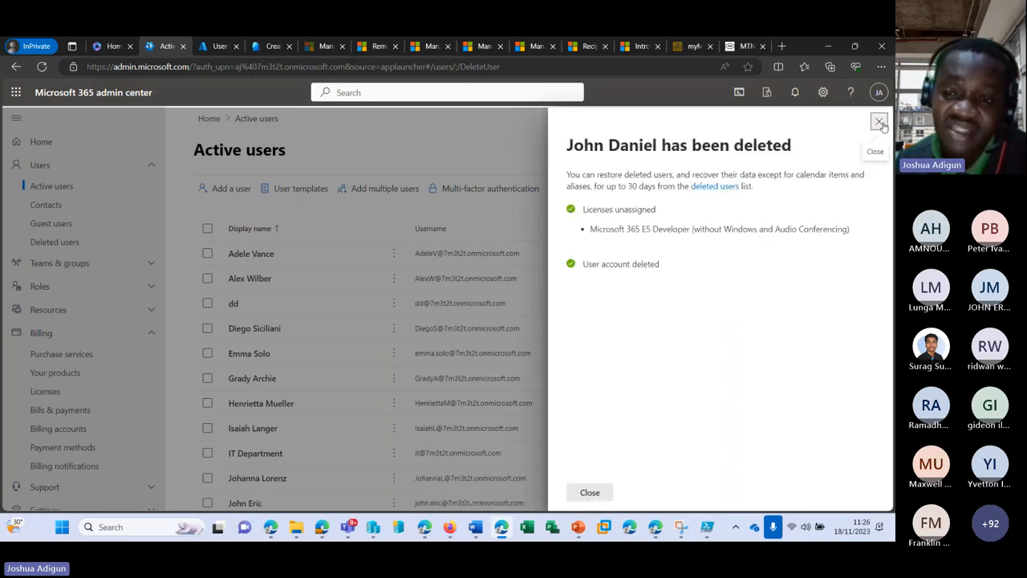
left_click(880, 123)
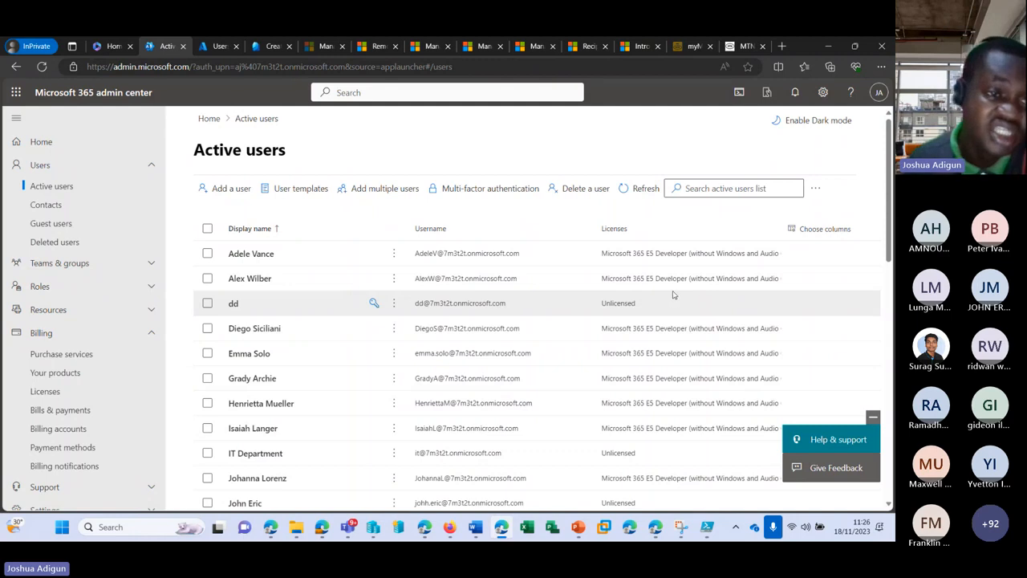
left_click(98, 246)
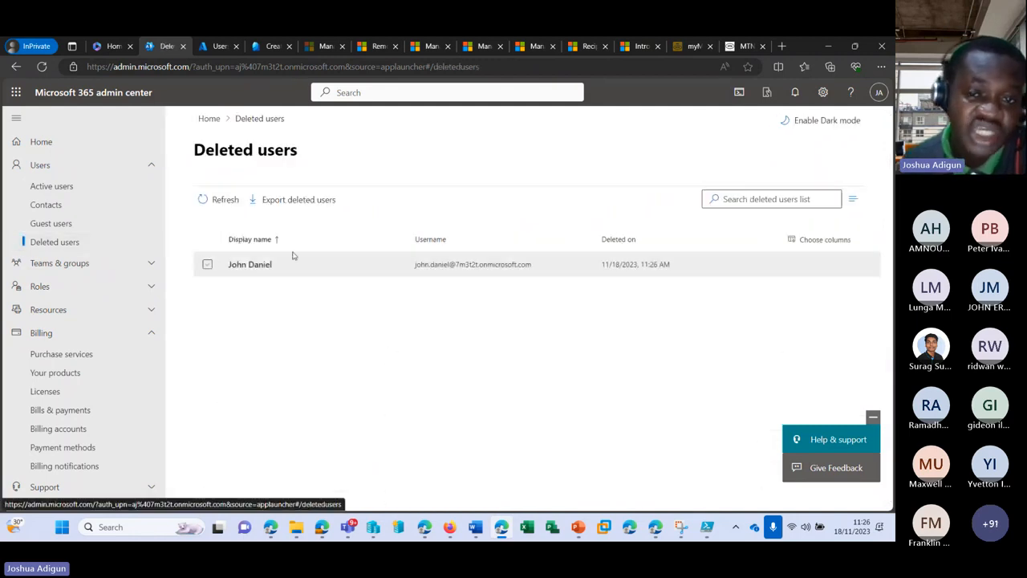
left_click(207, 266)
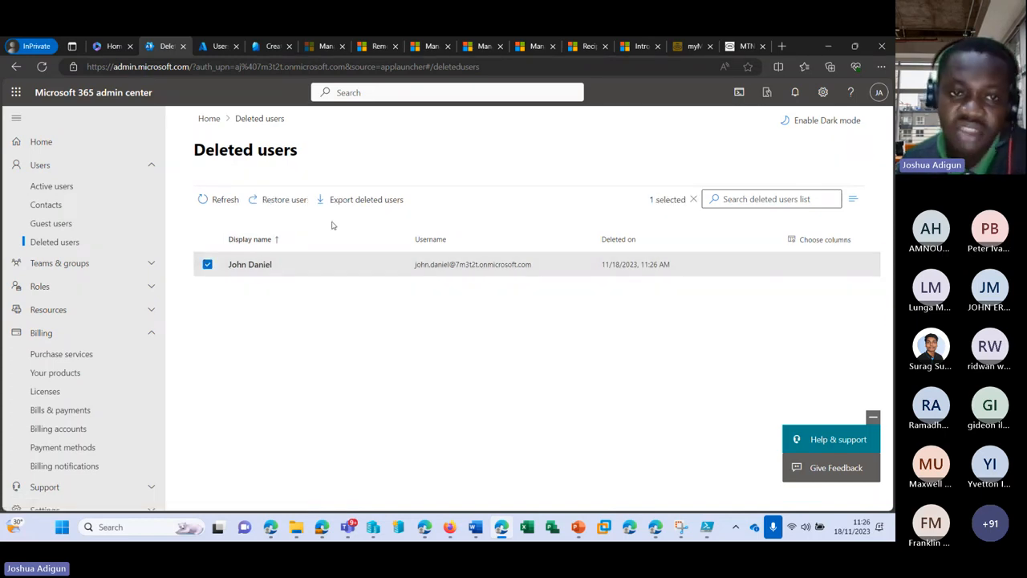
left_click(282, 202)
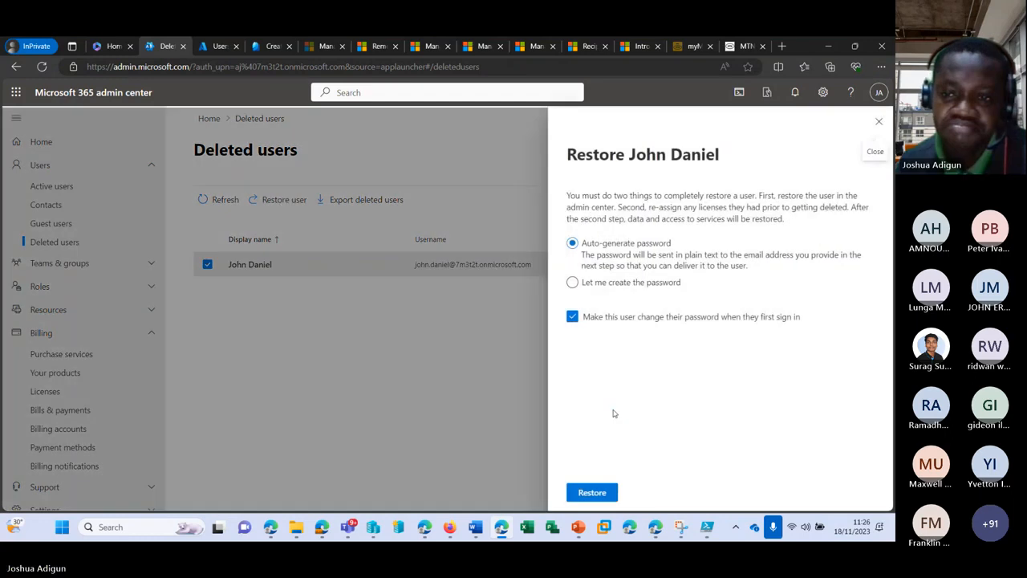
left_click(591, 494)
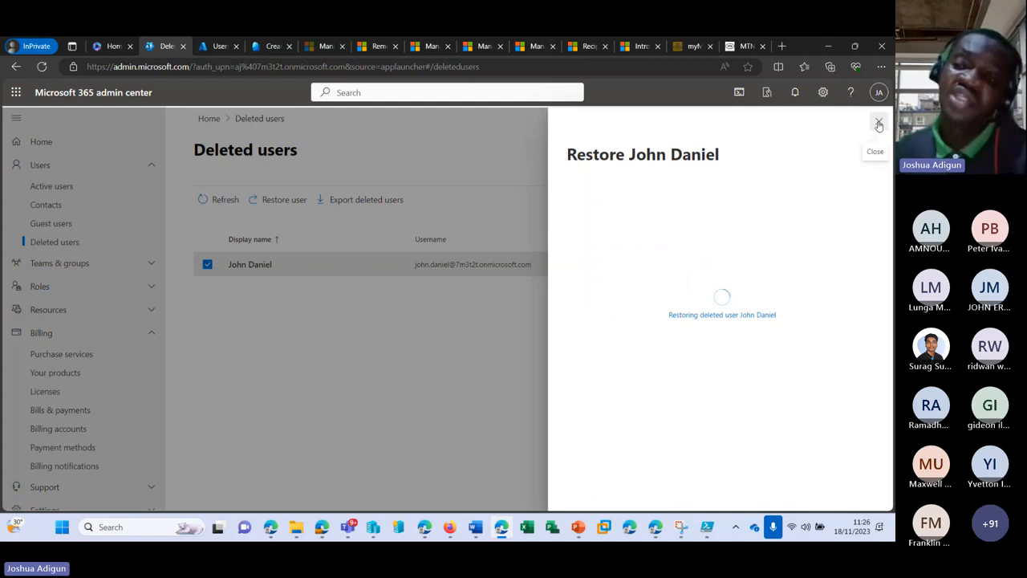
left_click(879, 123)
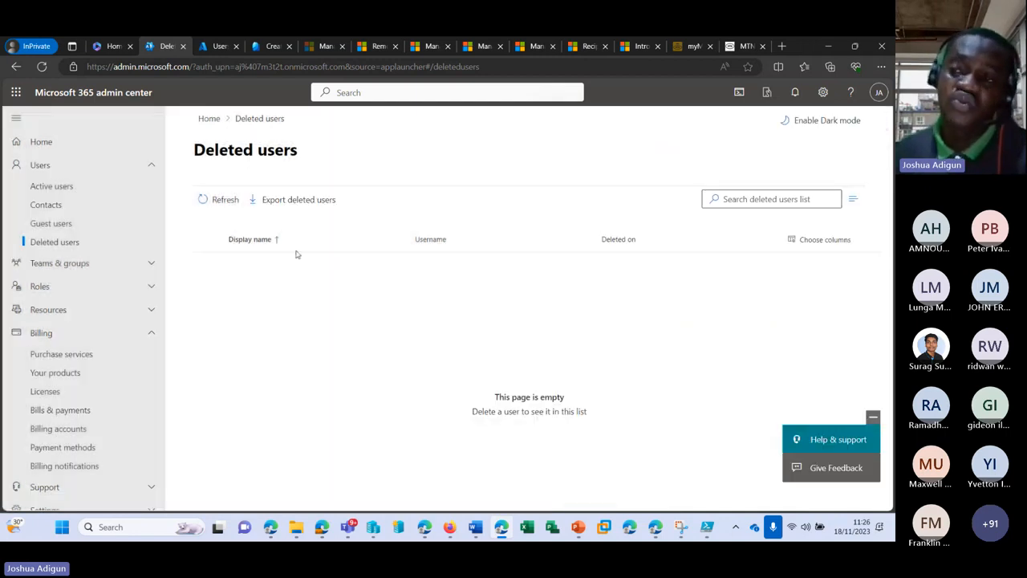
left_click(92, 188)
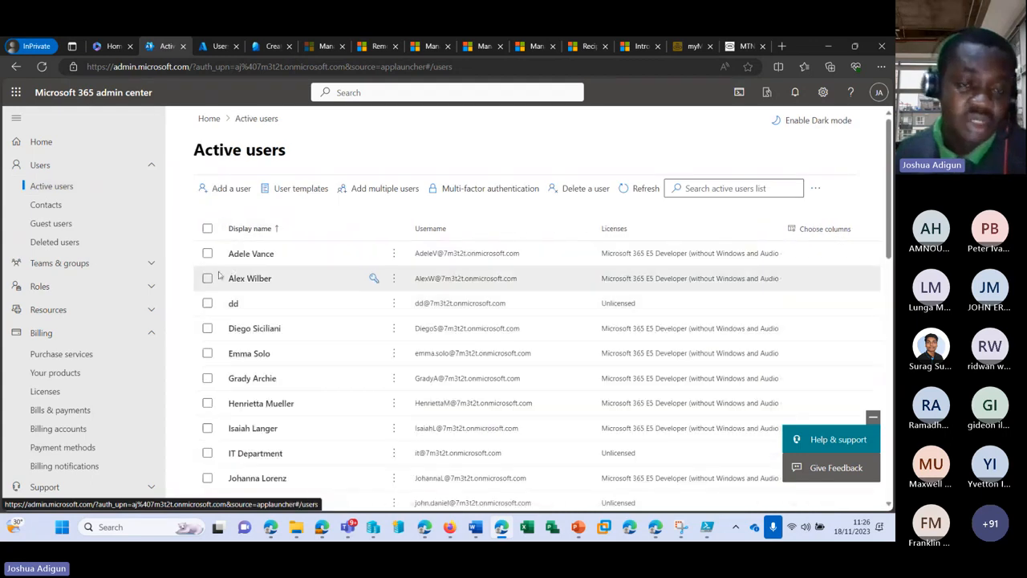
left_click(207, 252)
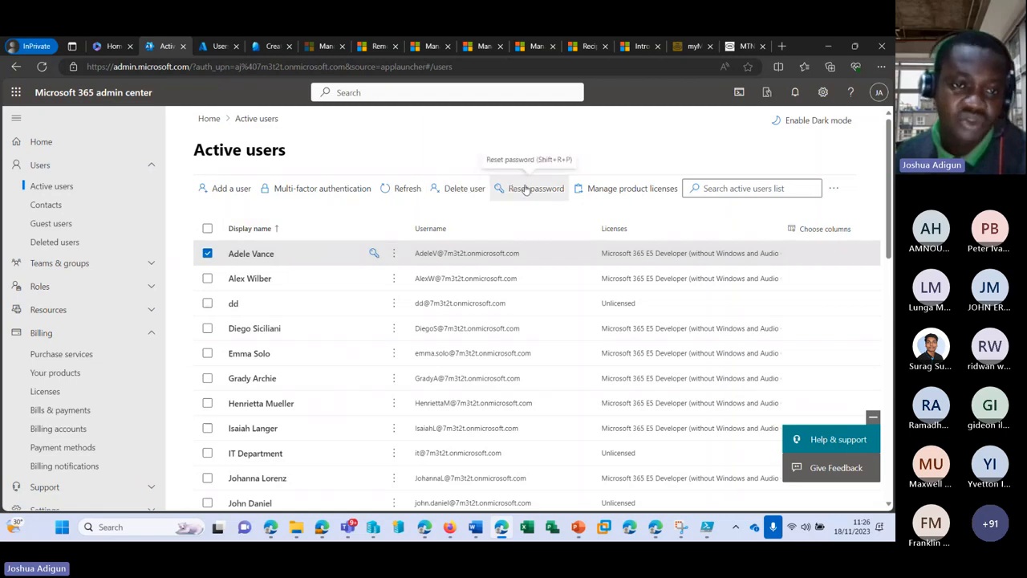
key("ctrl+a")
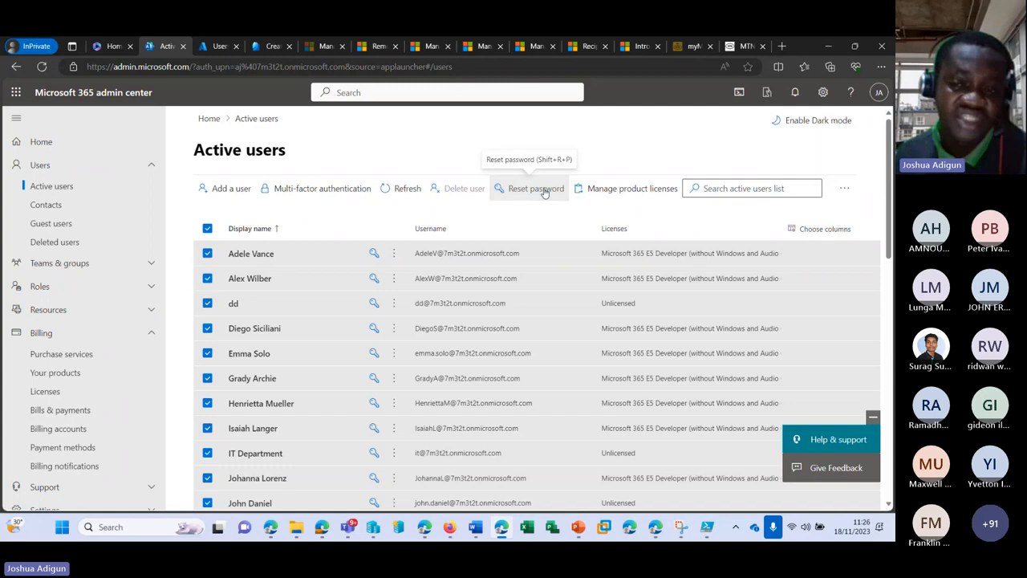
left_click(544, 193)
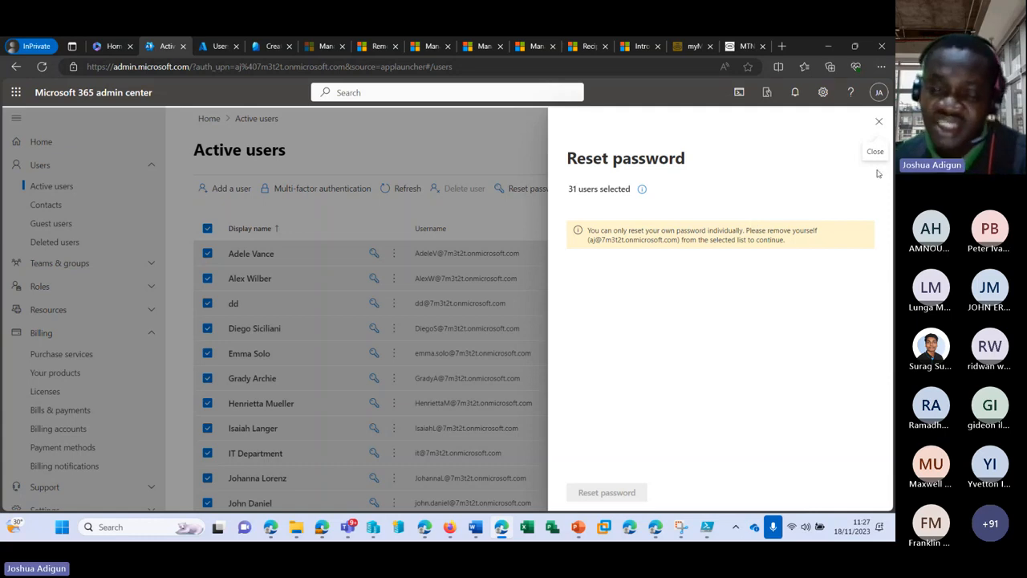
left_click(879, 121)
scroll(297, 372, "down", 8)
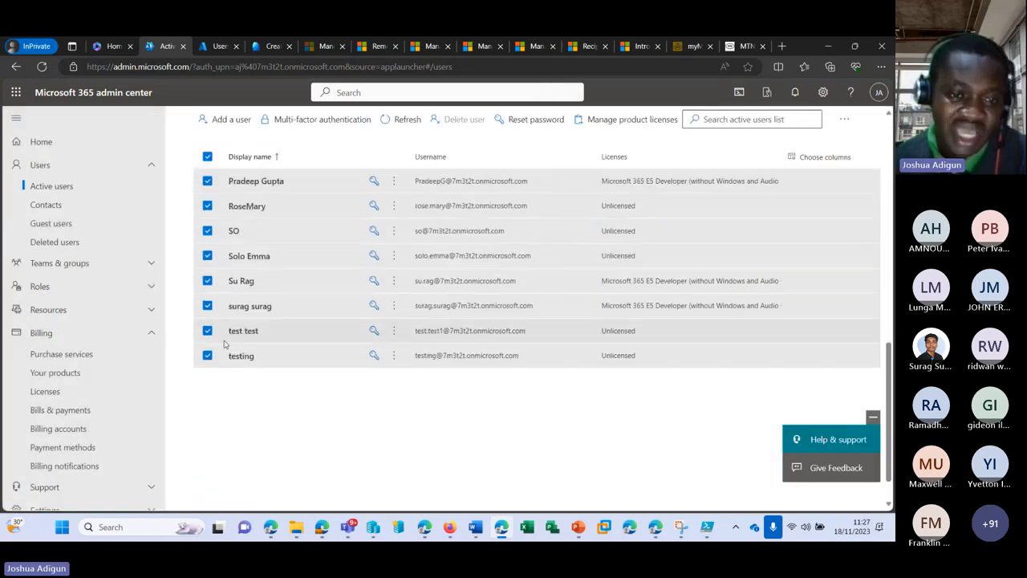
scroll(195, 417, "up", 4)
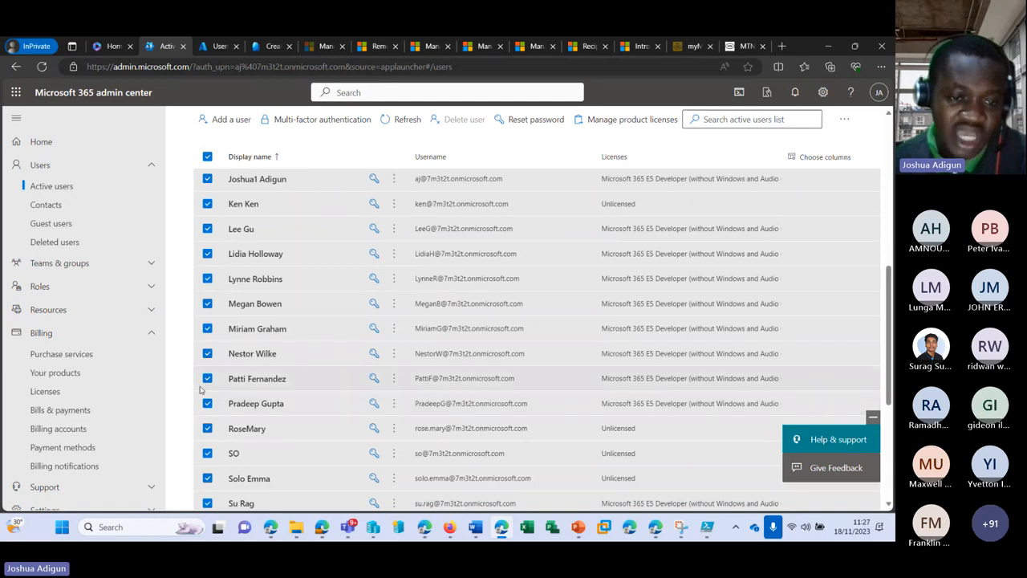
scroll(199, 405, "down", 3)
scroll(203, 393, "up", 1)
scroll(201, 392, "up", 2)
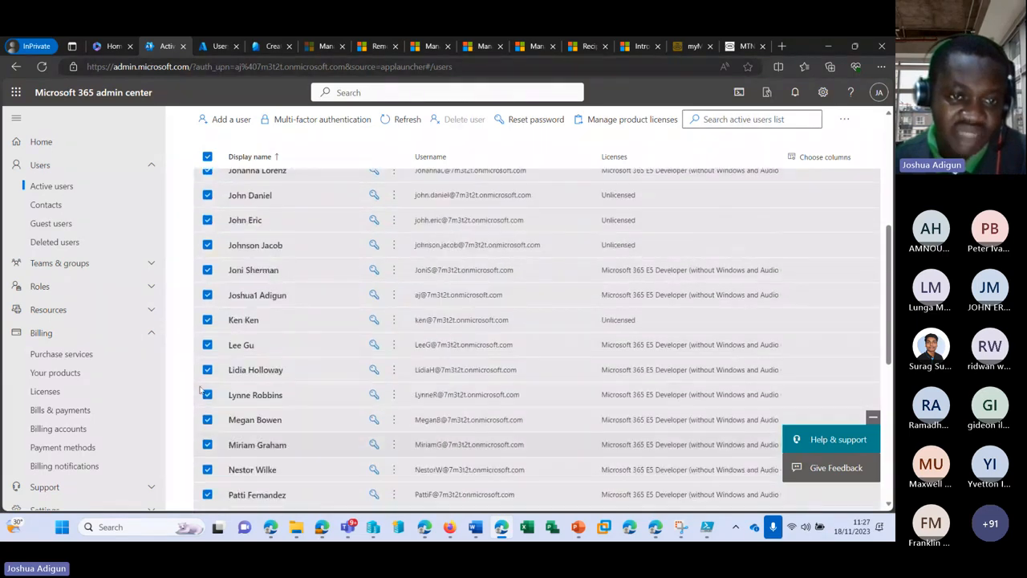
scroll(202, 391, "up", 1)
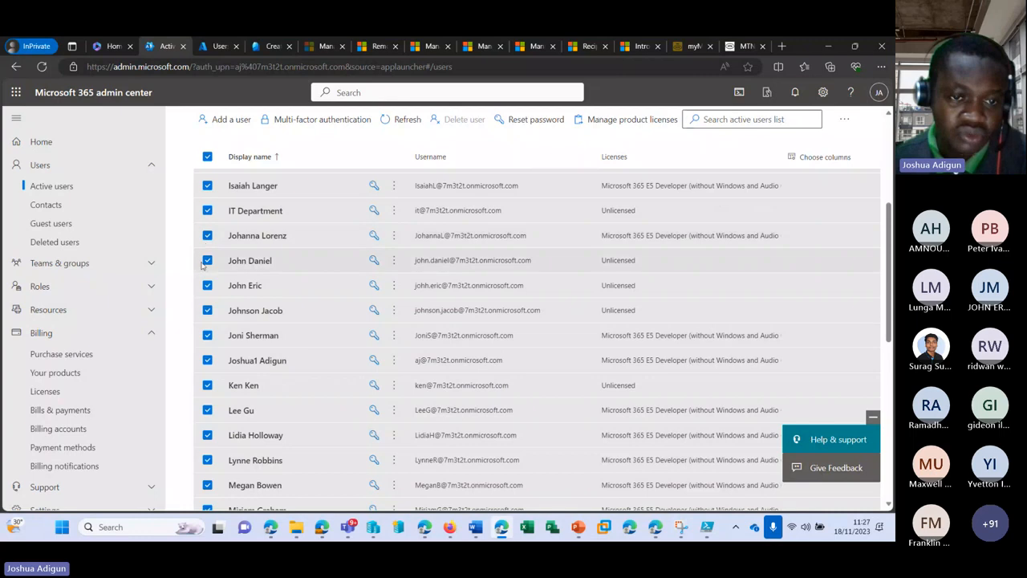
left_click(207, 361)
scroll(297, 288, "up", 4)
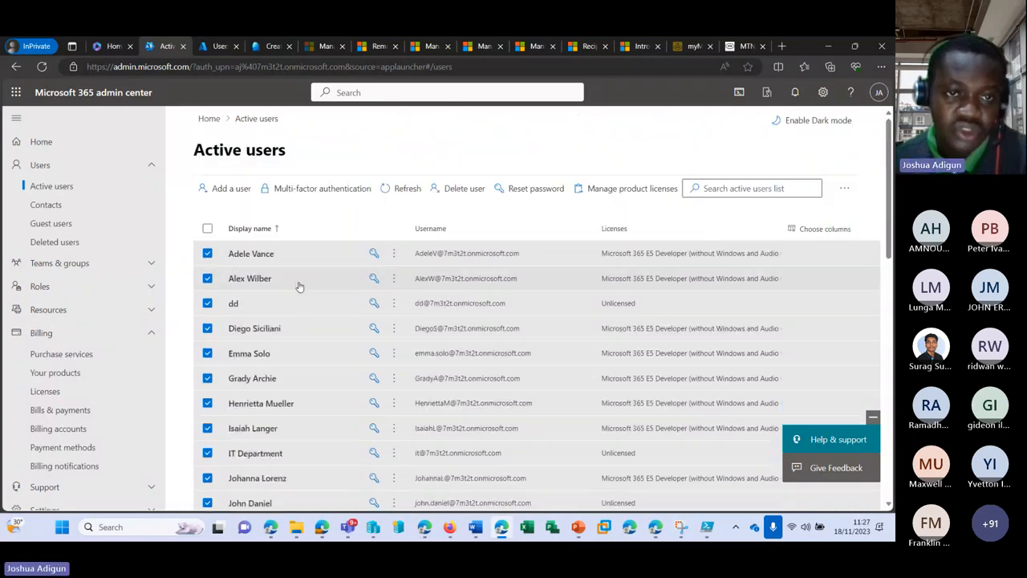
left_click(539, 189)
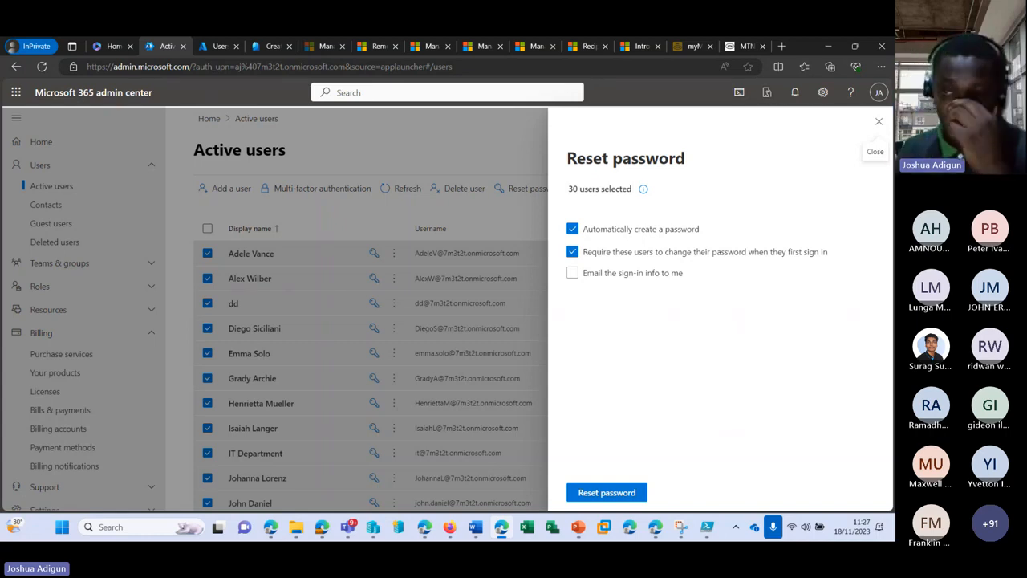
left_click(879, 121)
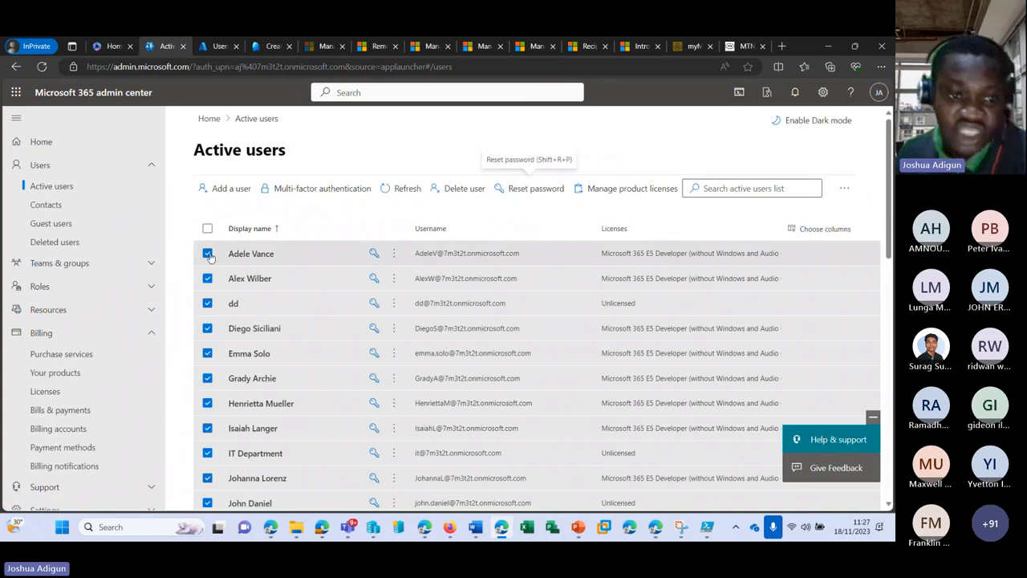
left_click(207, 229)
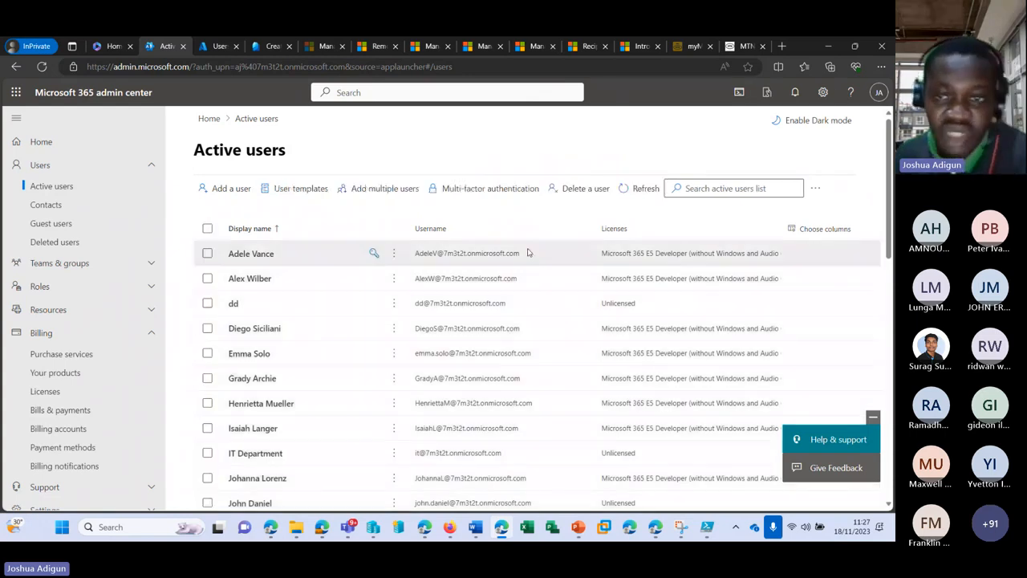
left_click(248, 255)
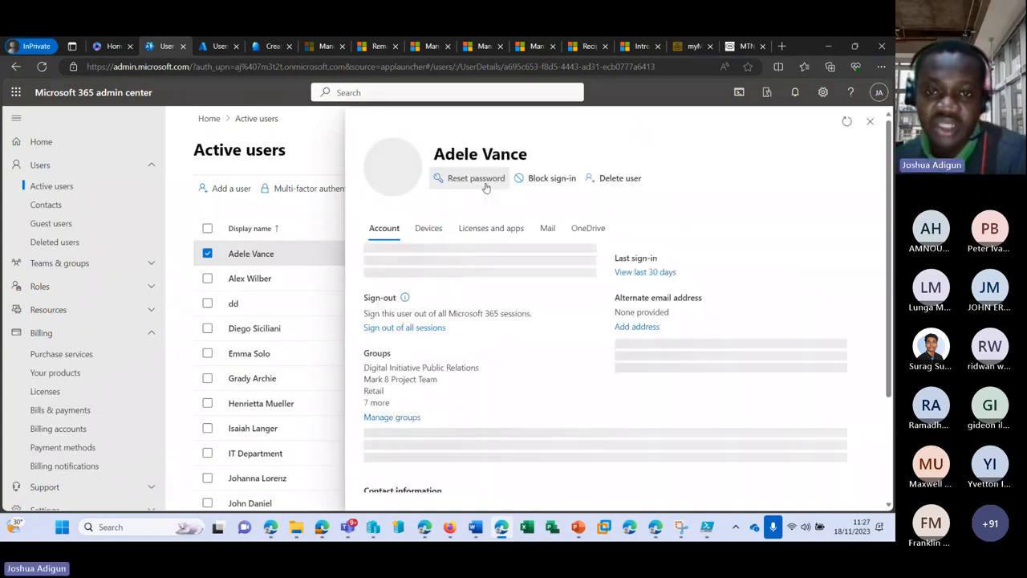
left_click(482, 183)
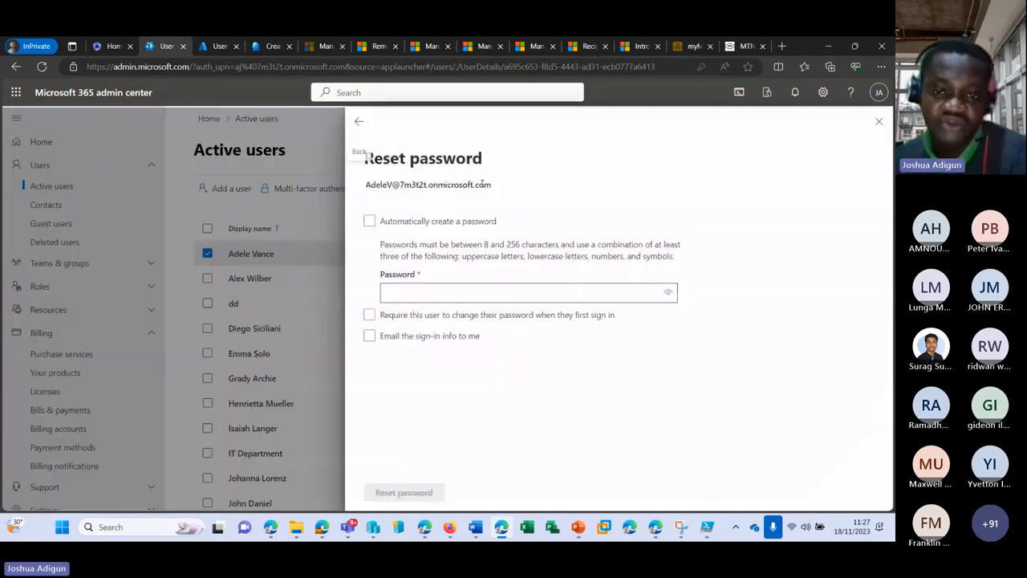
left_click(877, 122)
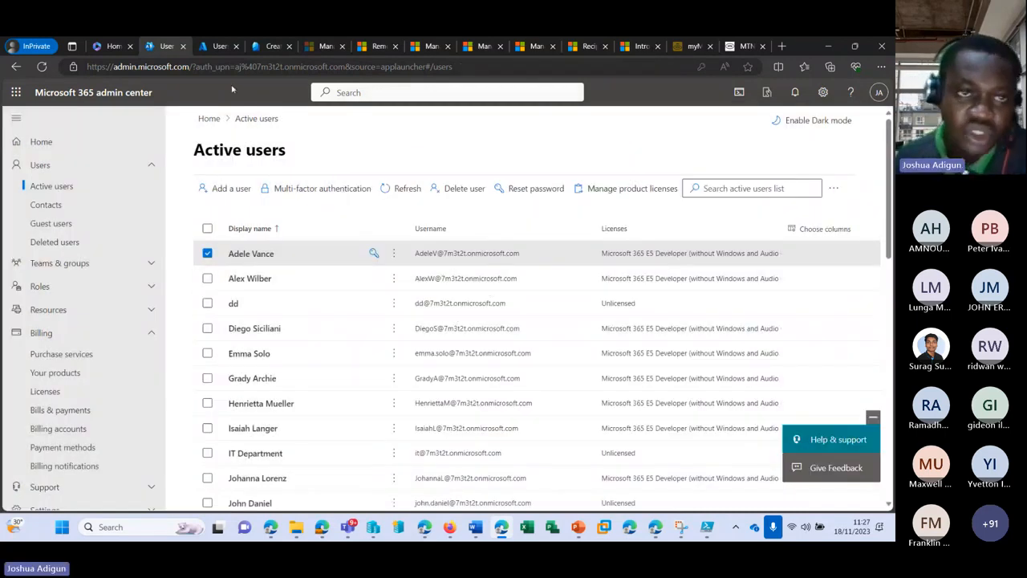
Bring up Reset password on Adele Vance's Azure profile, then return to Microsoft 365 Active users
left_click(223, 48)
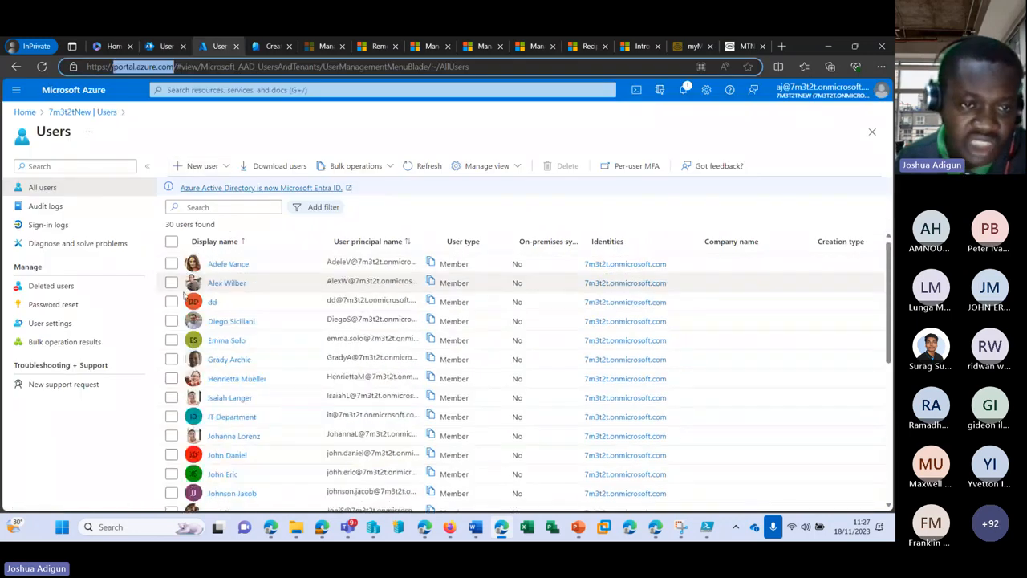
left_click(171, 264)
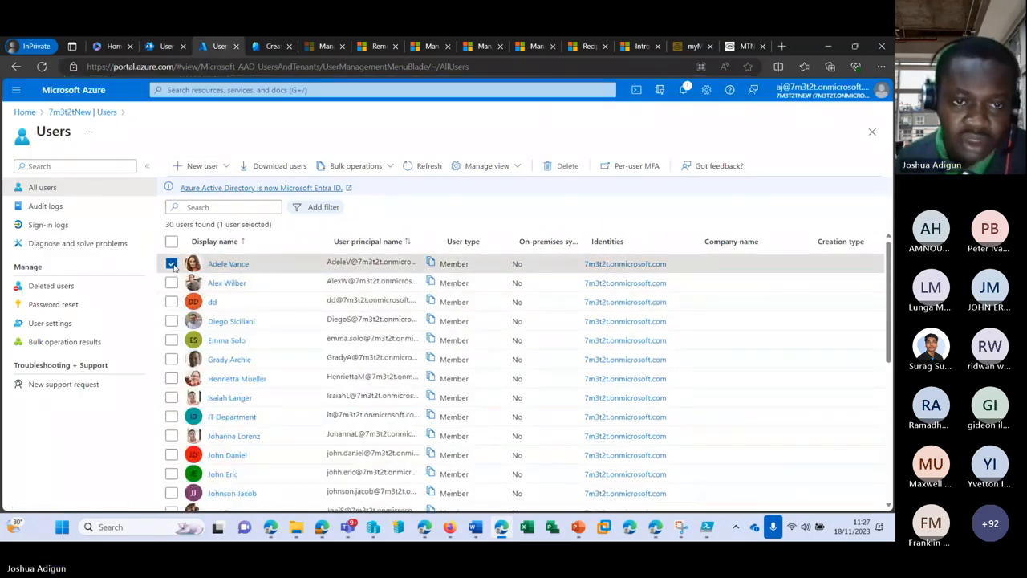
left_click(222, 265)
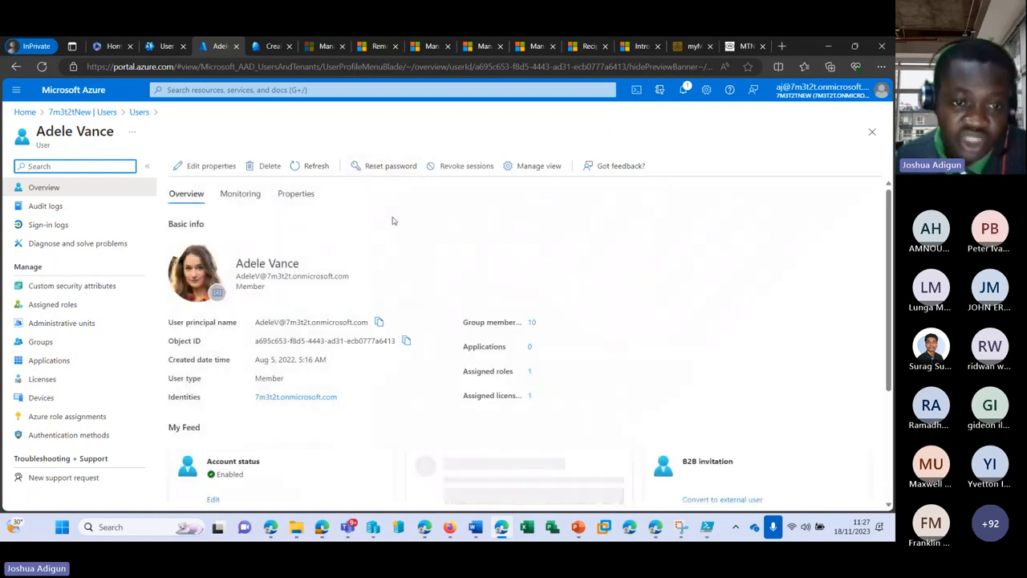
left_click(399, 167)
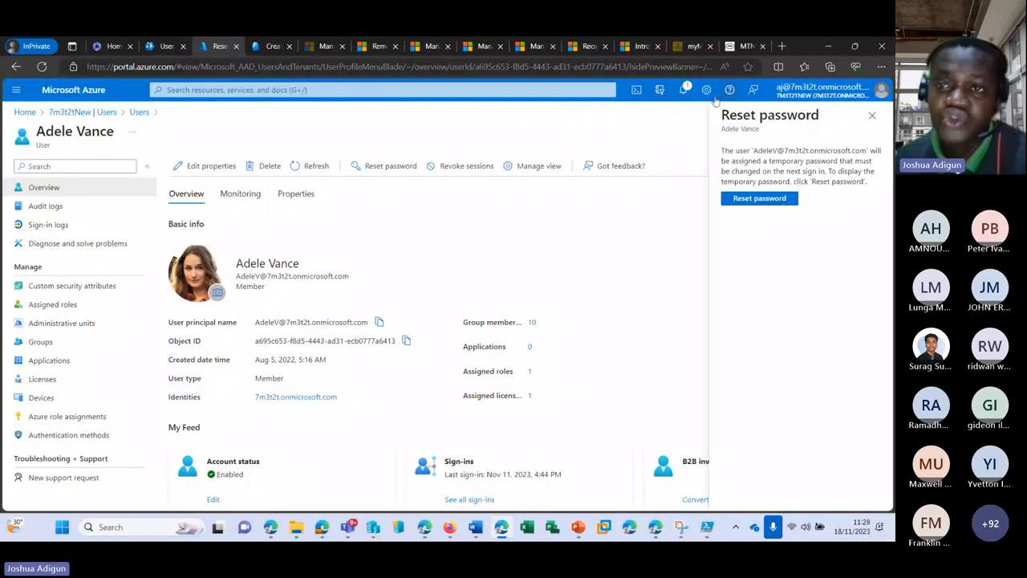
left_click(155, 46)
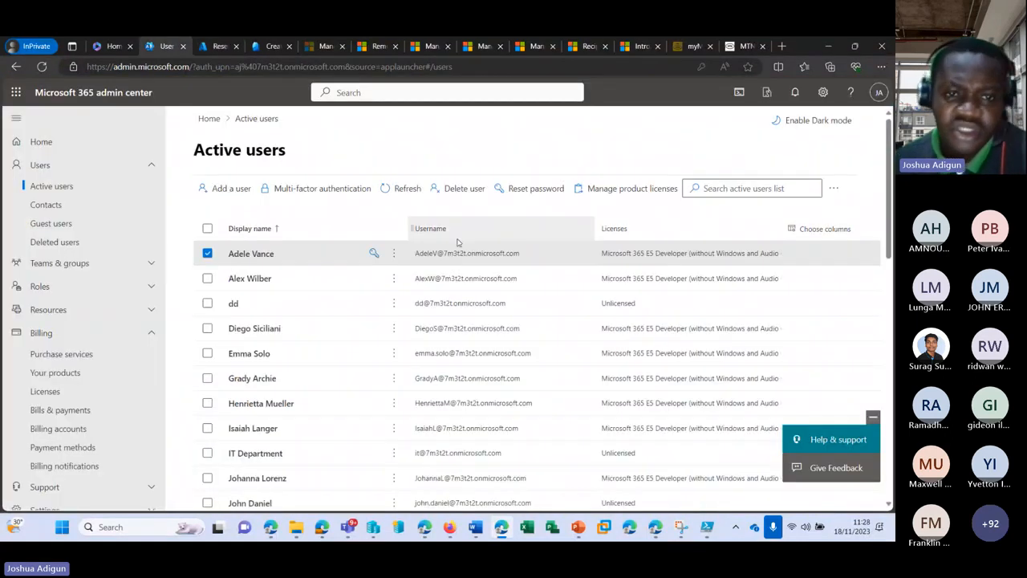
left_click(207, 254)
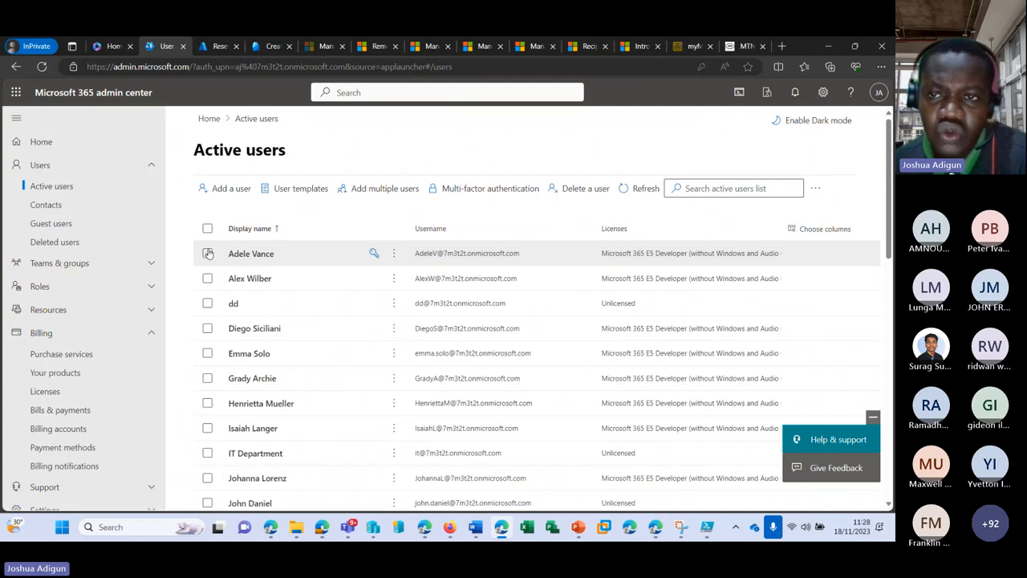
left_click(815, 190)
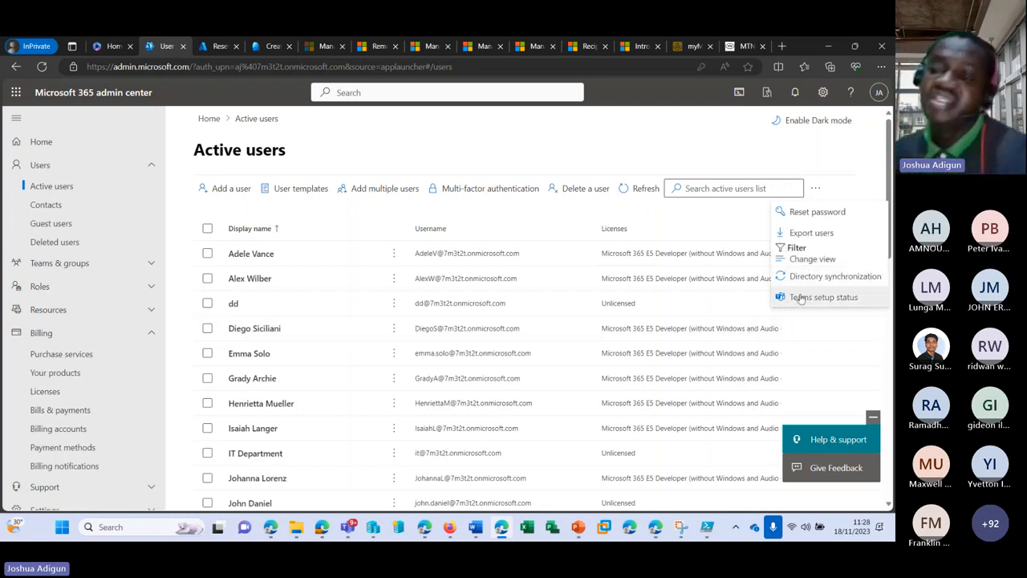
left_click(851, 298)
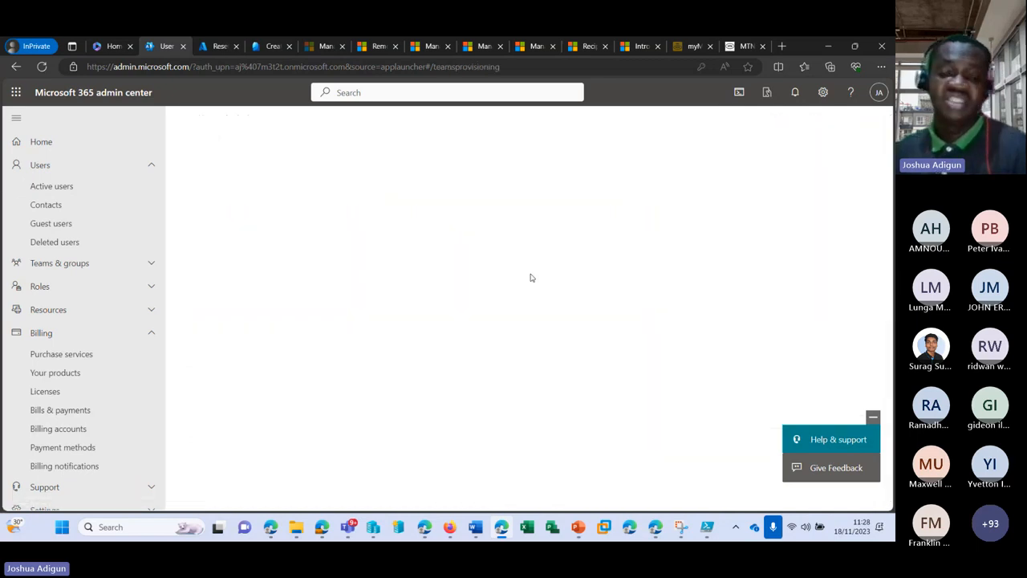
scroll(472, 288, "down", 2)
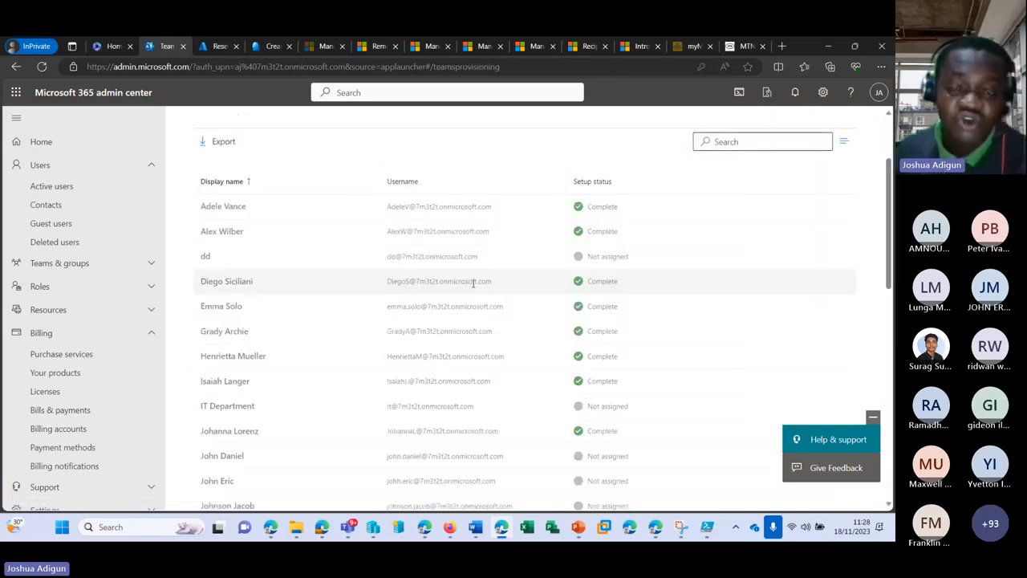
scroll(573, 232, "up", 1)
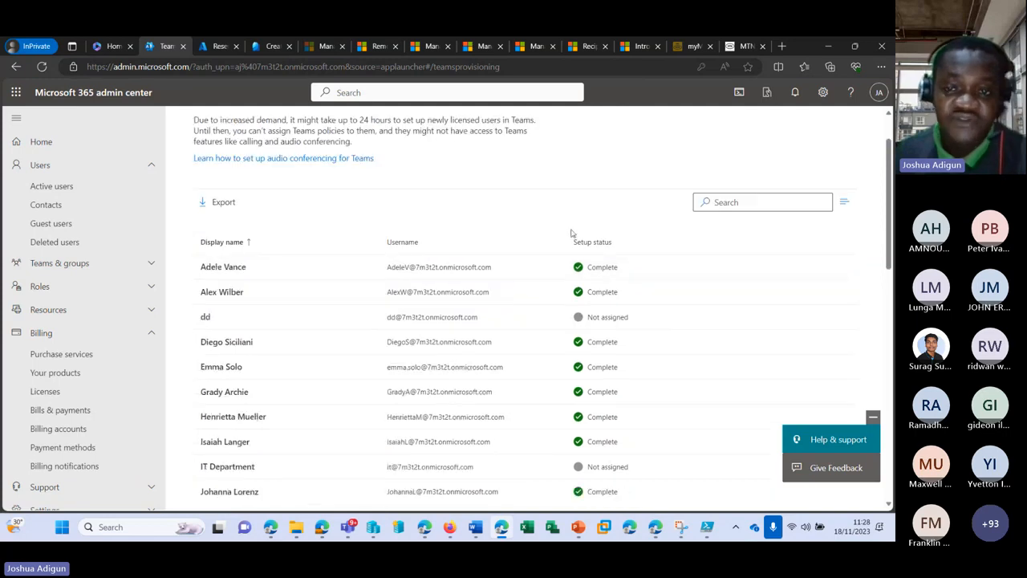
scroll(521, 284, "down", 4)
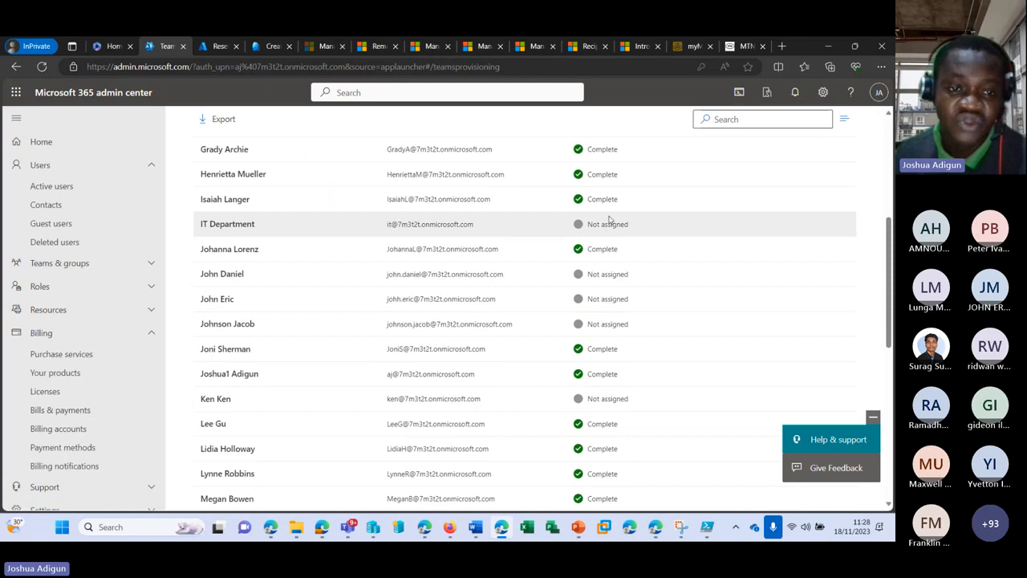
scroll(604, 237, "down", 1)
scroll(604, 241, "down", 6)
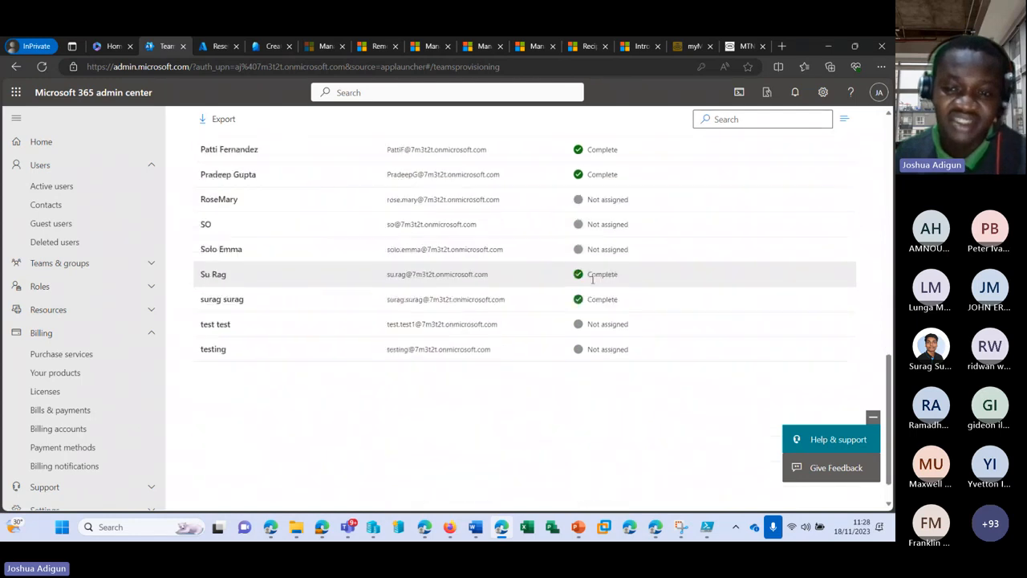
scroll(591, 275, "up", 7)
scroll(589, 270, "up", 5)
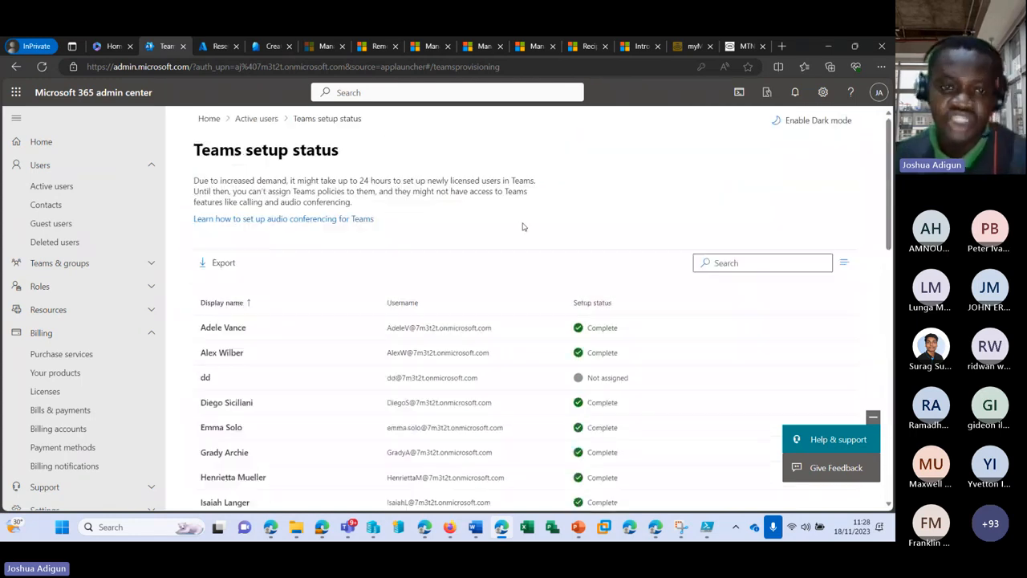
left_click(257, 119)
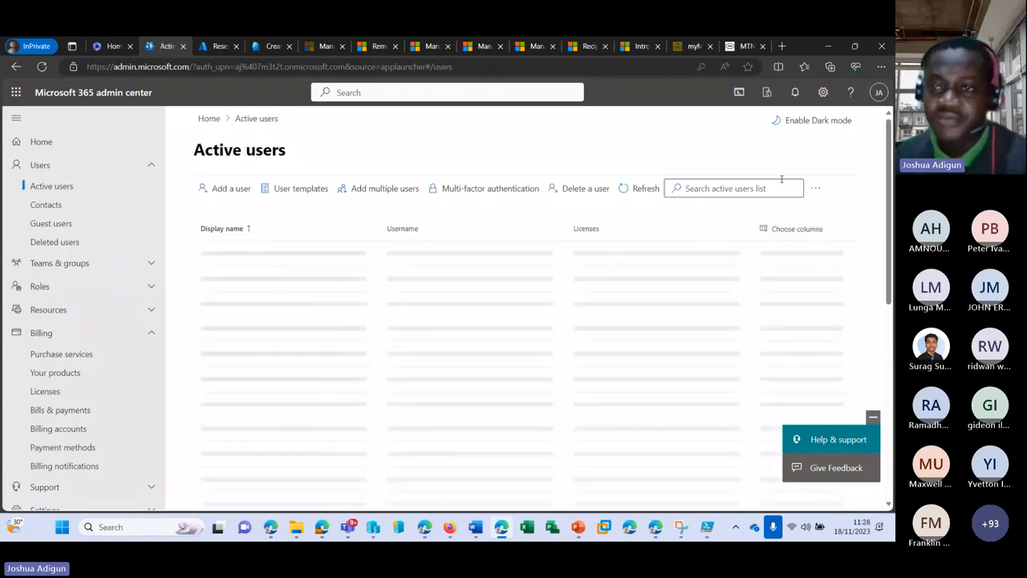
Launch the Directory synchronization guide, step to migration options and back to its Overview
left_click(812, 189)
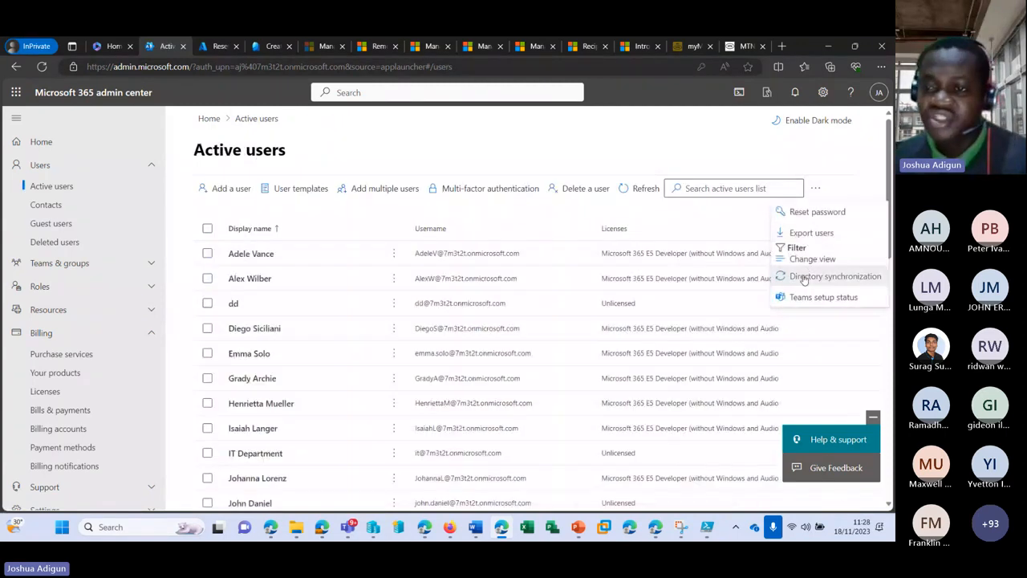
left_click(806, 276)
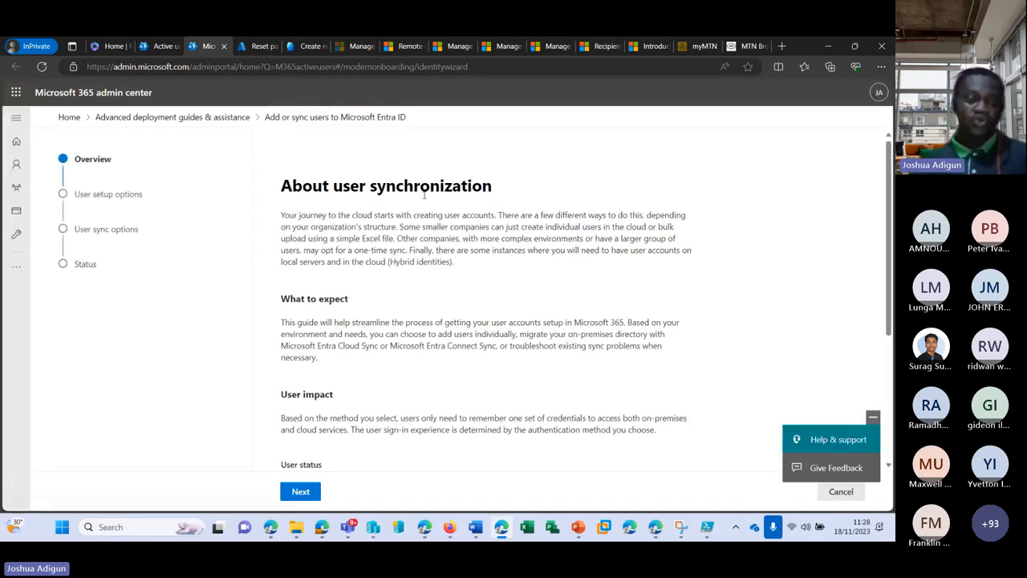
scroll(372, 232, "down", 2)
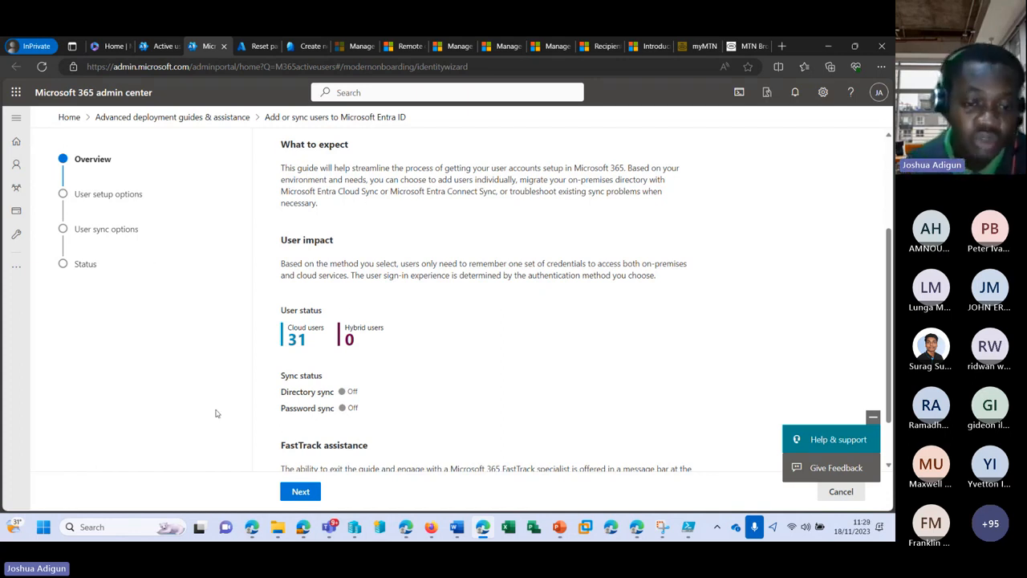
left_click(299, 492)
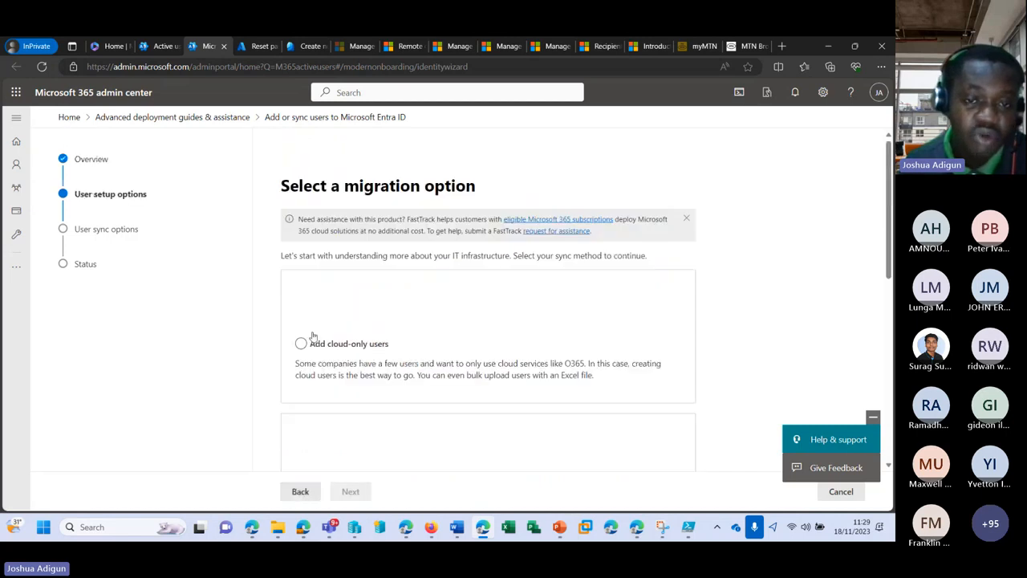
left_click(309, 490)
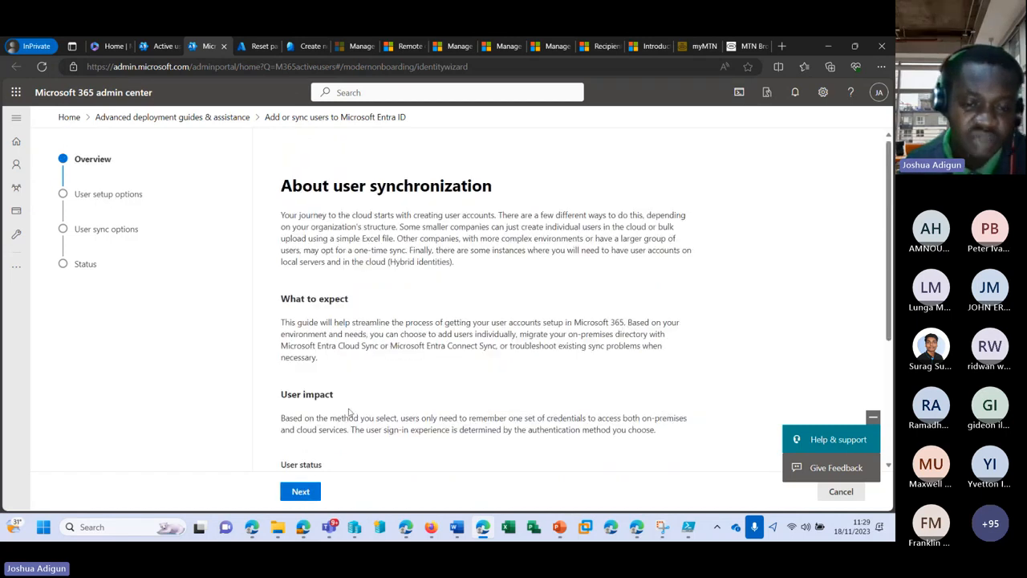
scroll(329, 407, "down", 5)
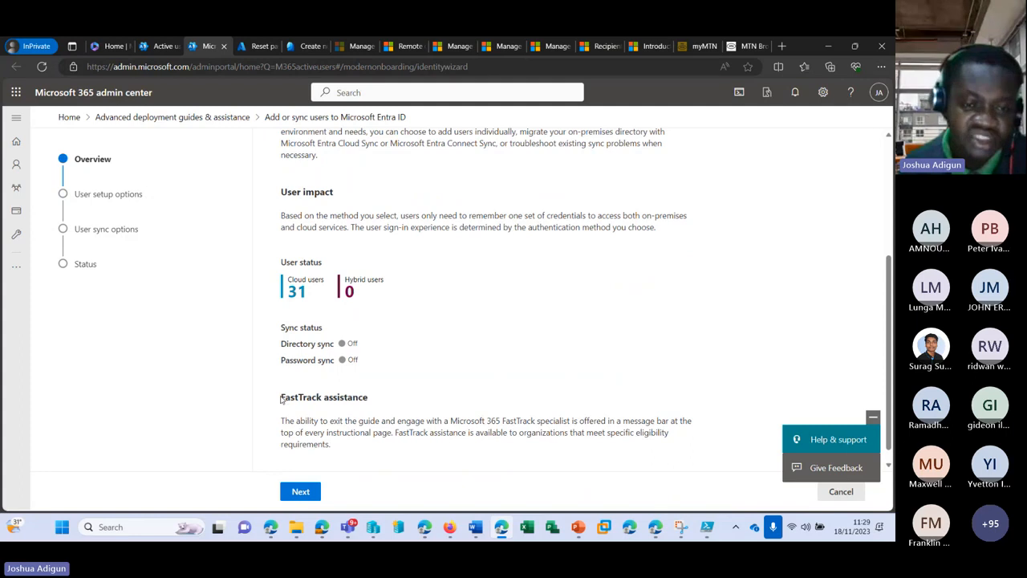
left_click_drag(283, 399, 371, 400)
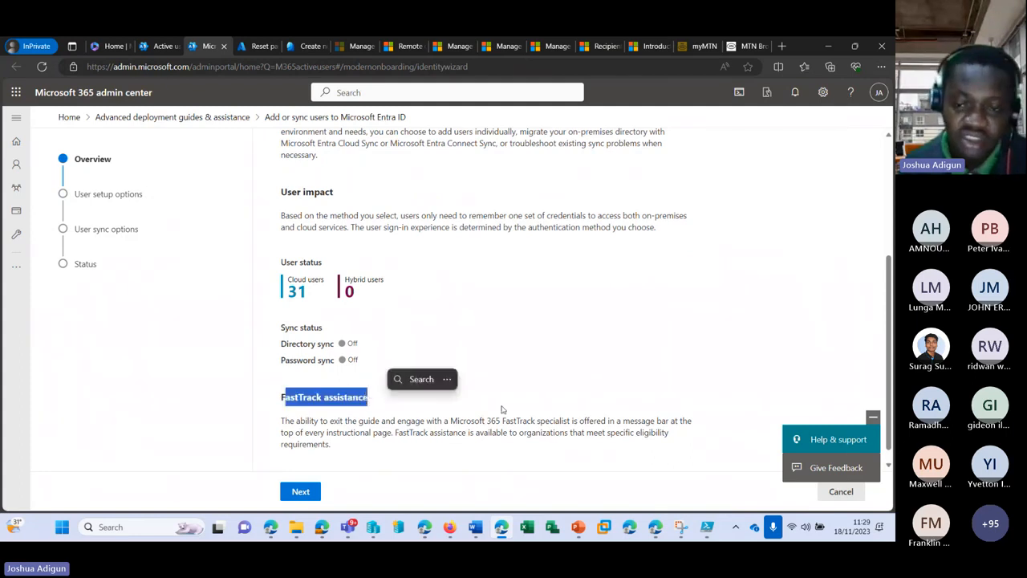
scroll(461, 414, "up", 5)
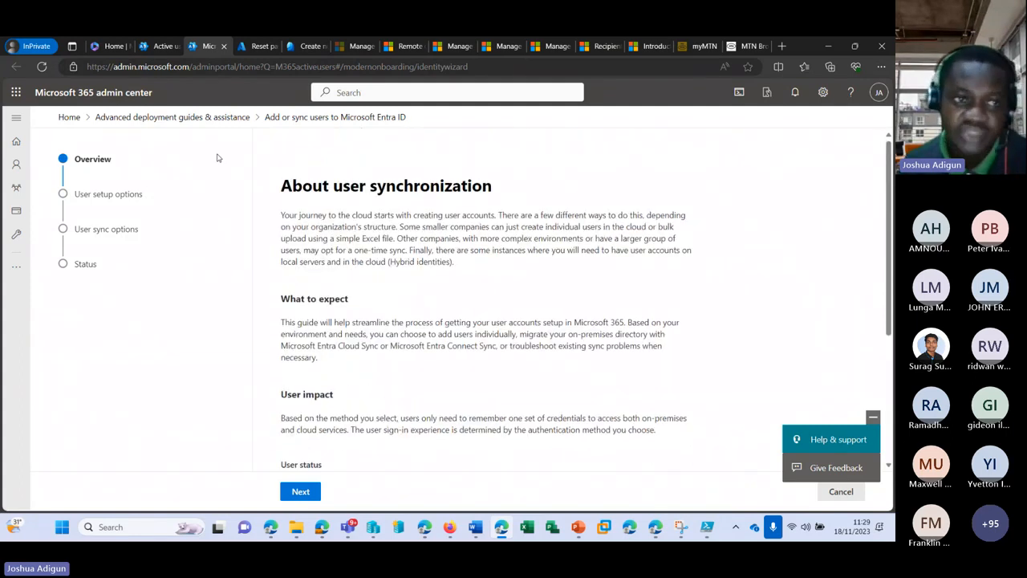
Export the active users to users_11_18_2023 10_29_24 AM.csv and open it in Excel
left_click(223, 46)
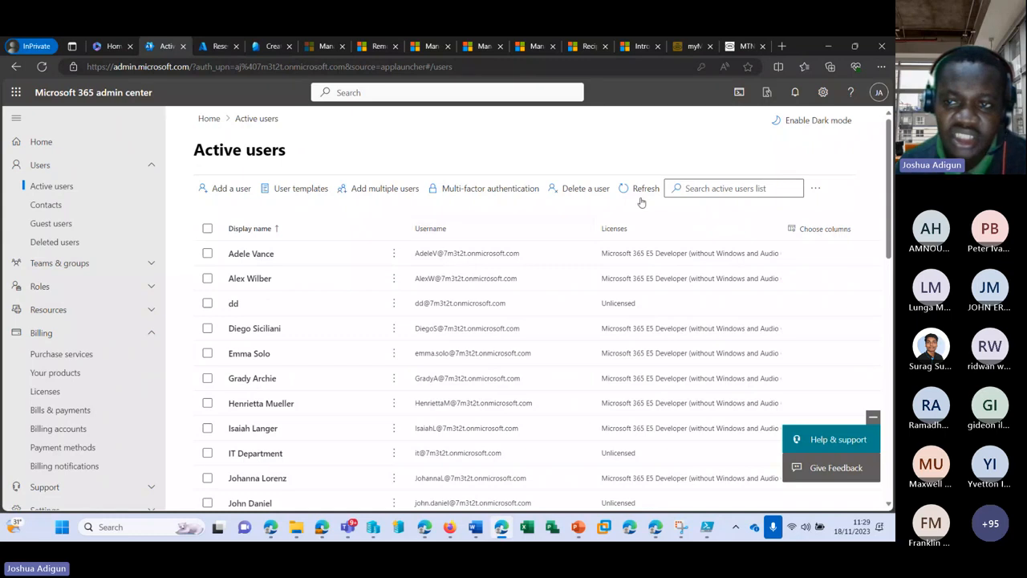
left_click(816, 188)
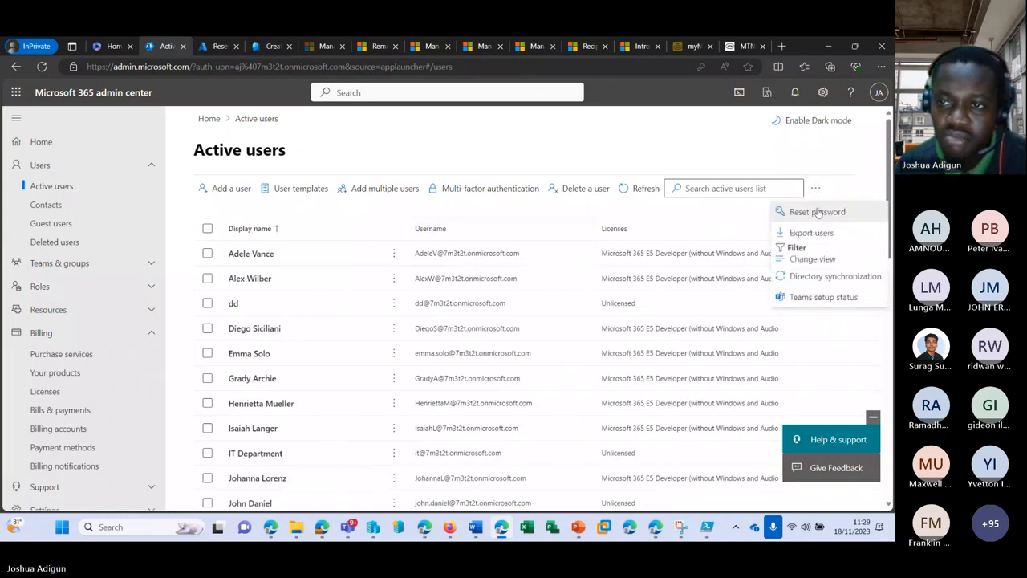
left_click(812, 232)
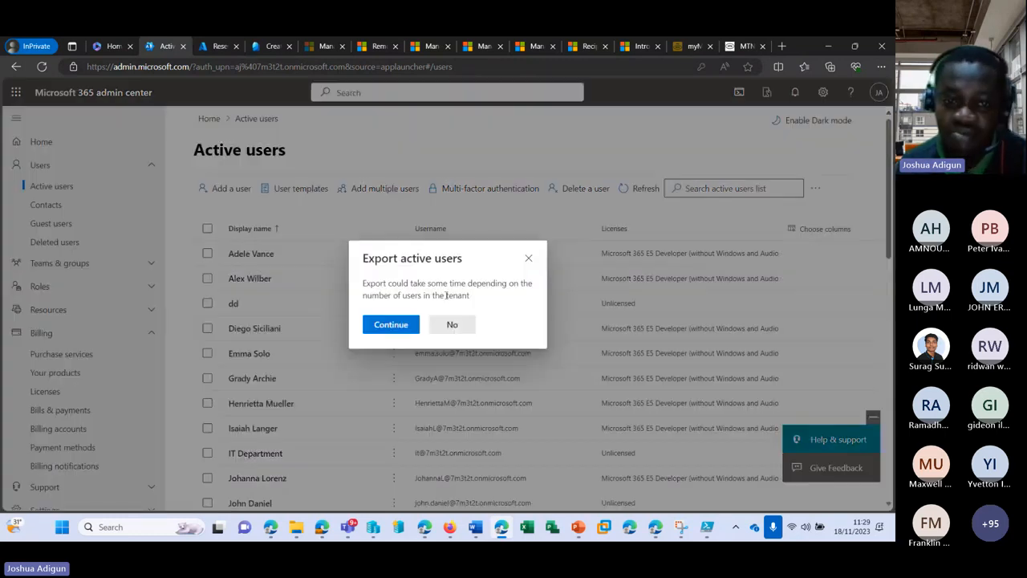
left_click(391, 325)
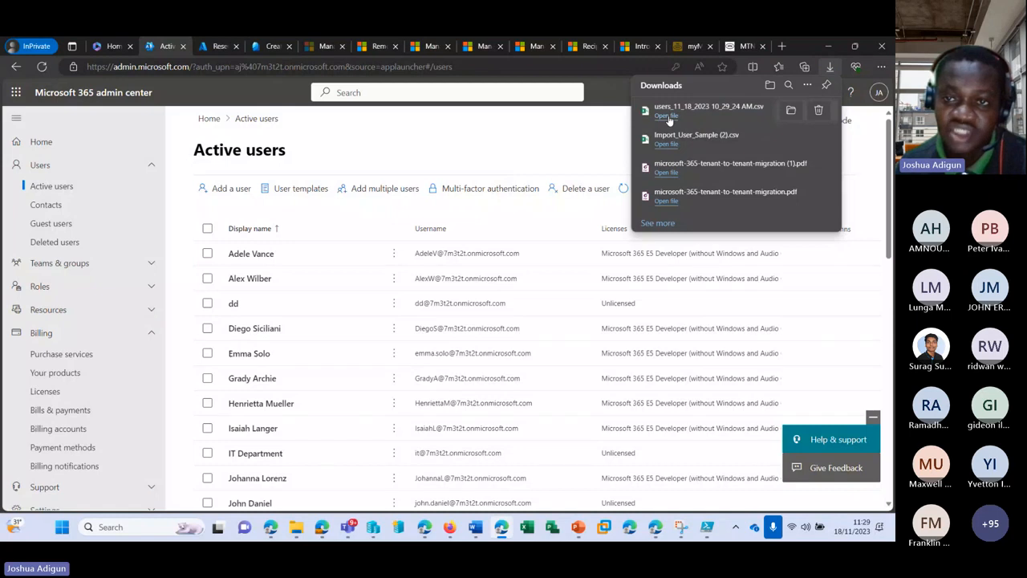
left_click(667, 116)
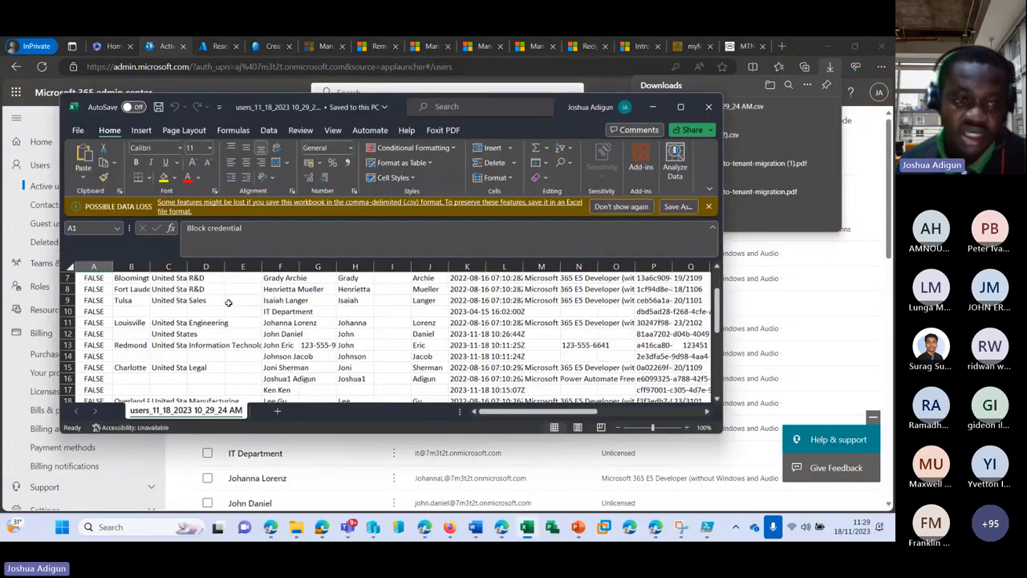
Review the exported CSV, autofit the Licenses column, then close Excel without saving
scroll(229, 303, "down", 3)
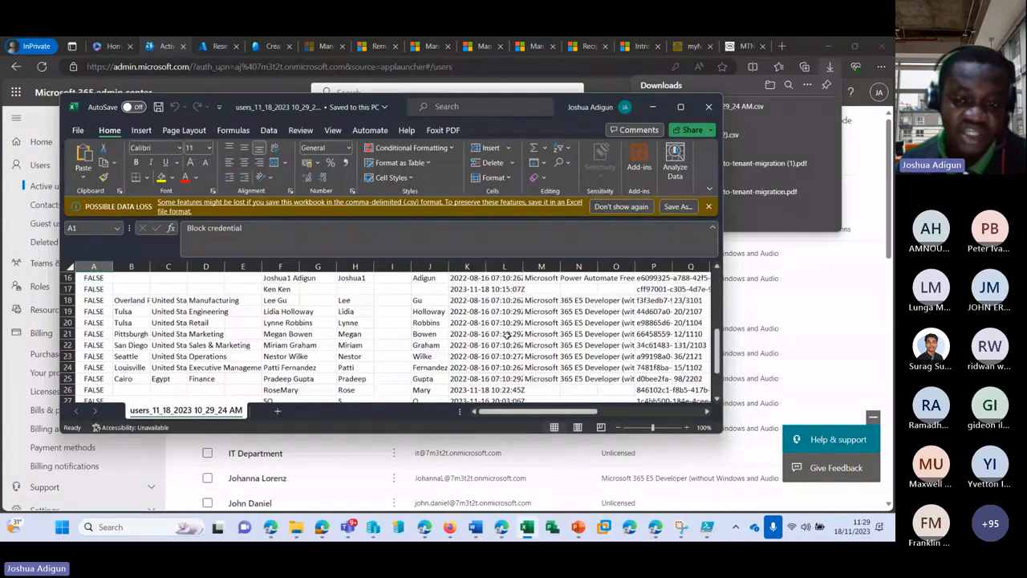
scroll(507, 335, "up", 5)
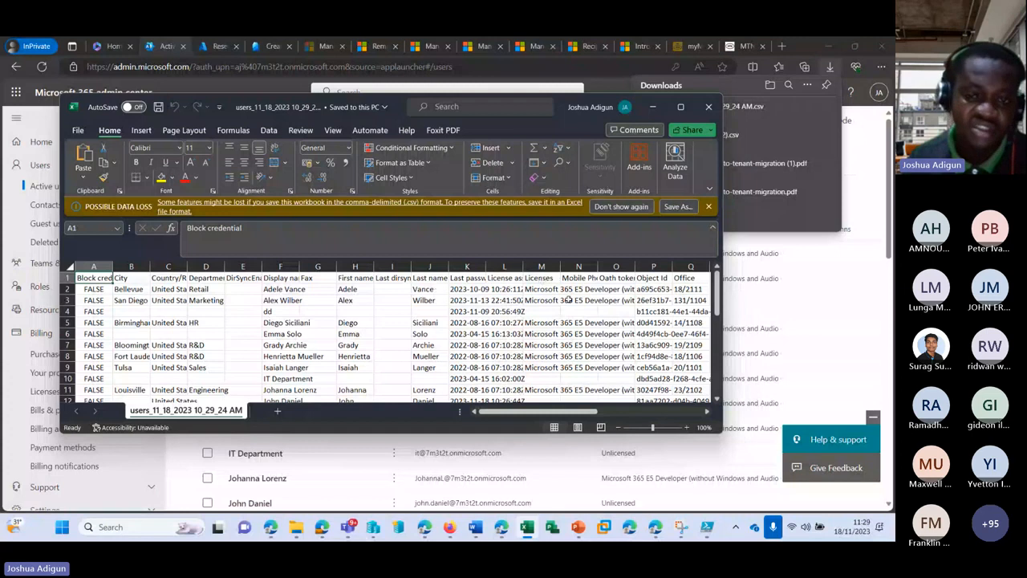
double_click(560, 267)
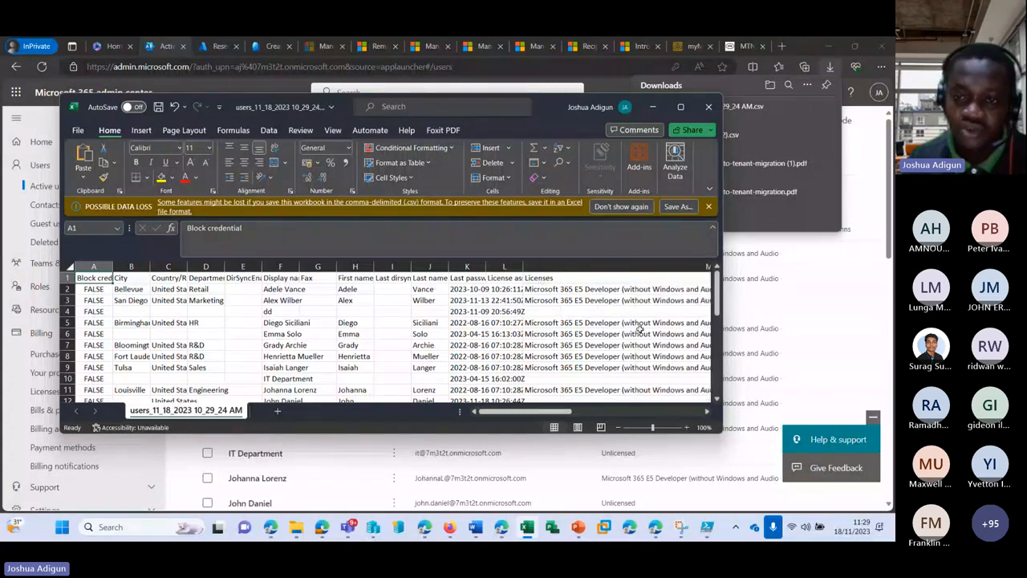
left_click(709, 107)
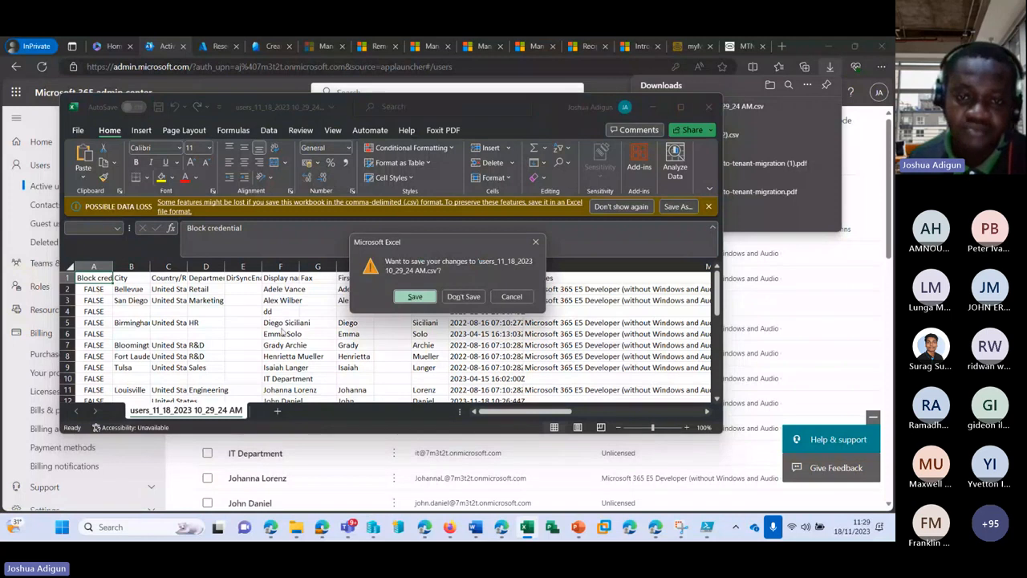
left_click(463, 296)
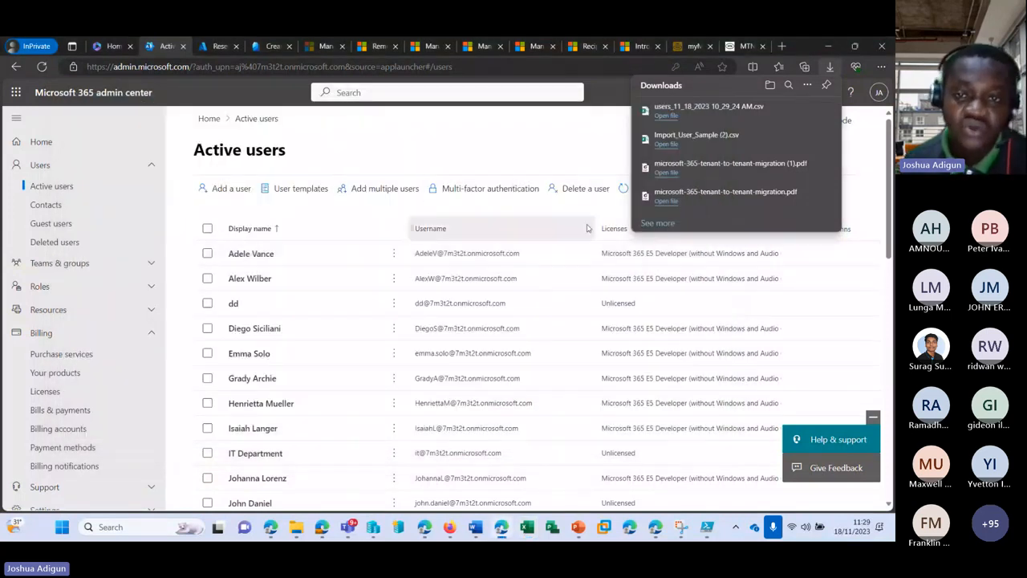
Go to the Multi-factor authentication page, briefly checking then hiding the Teams meeting window
left_click(487, 212)
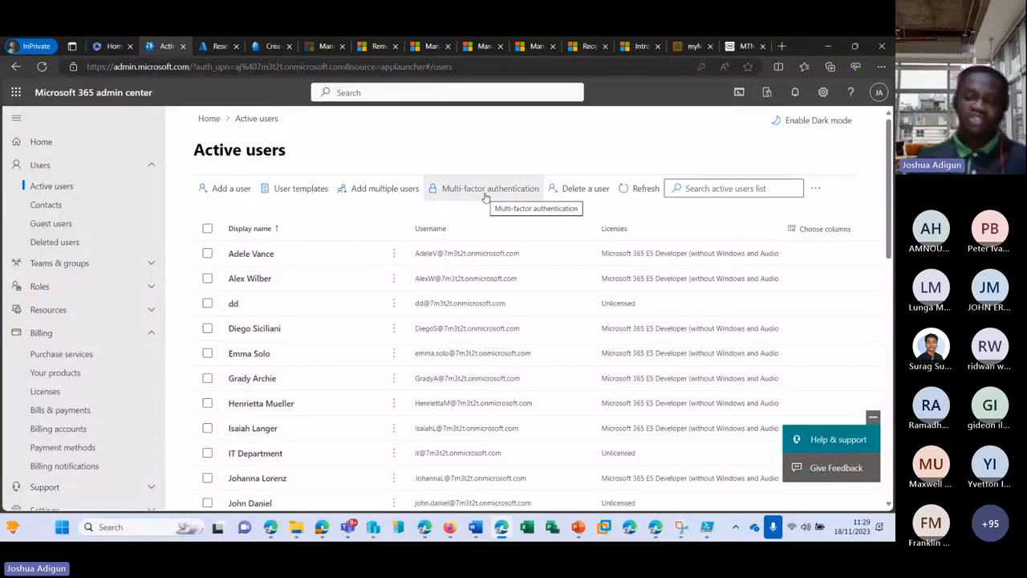
left_click(485, 197)
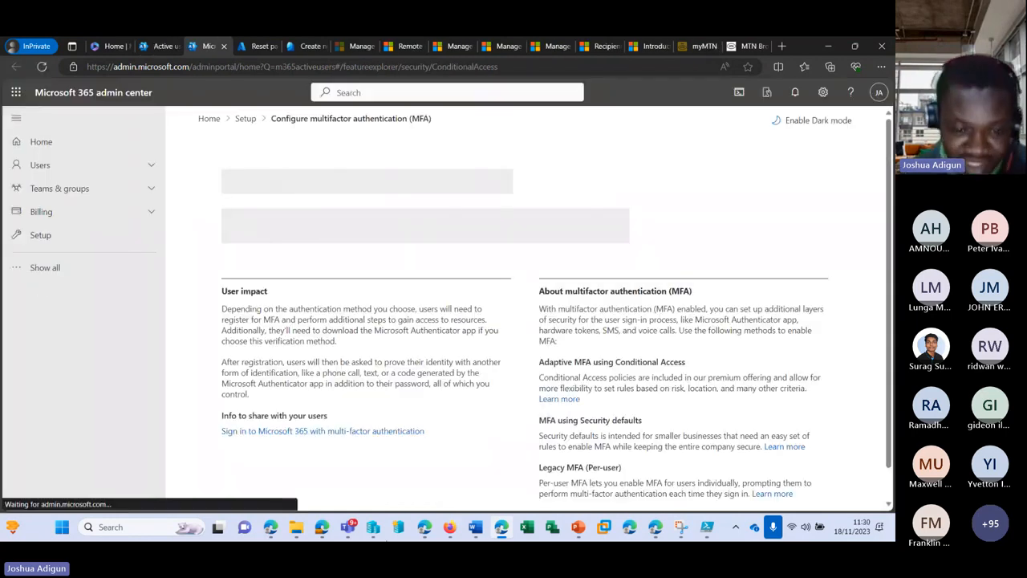
mouse_move(349, 527)
left_click(353, 421)
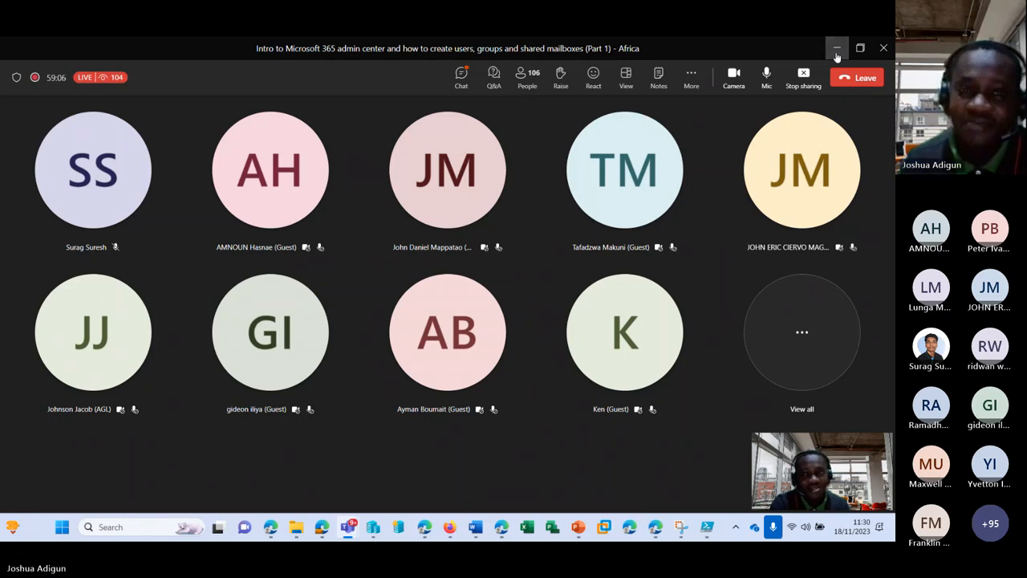
left_click(836, 51)
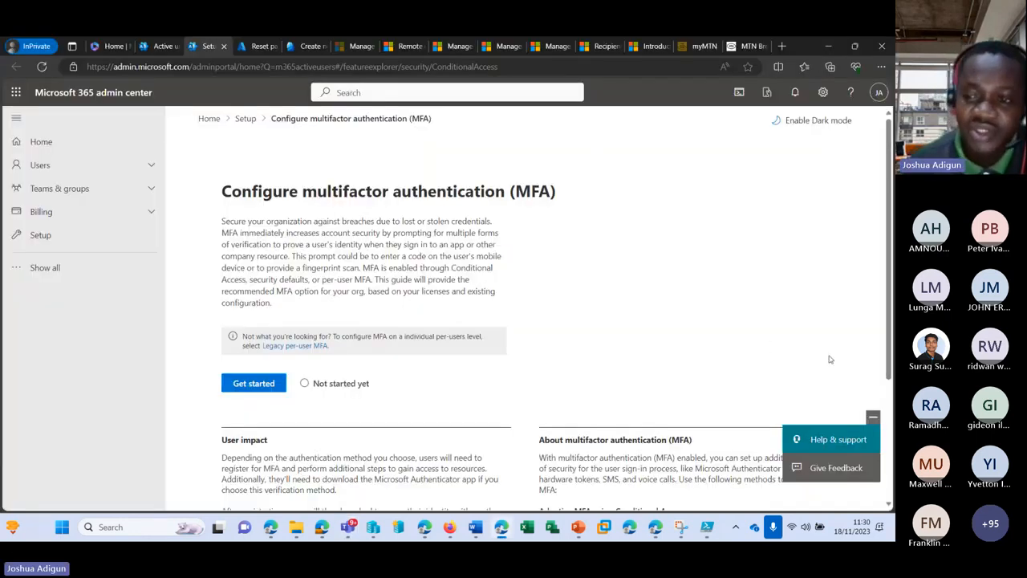
Look over the Configure MFA page and duplicate its browser tab
scroll(832, 348, "down", 3)
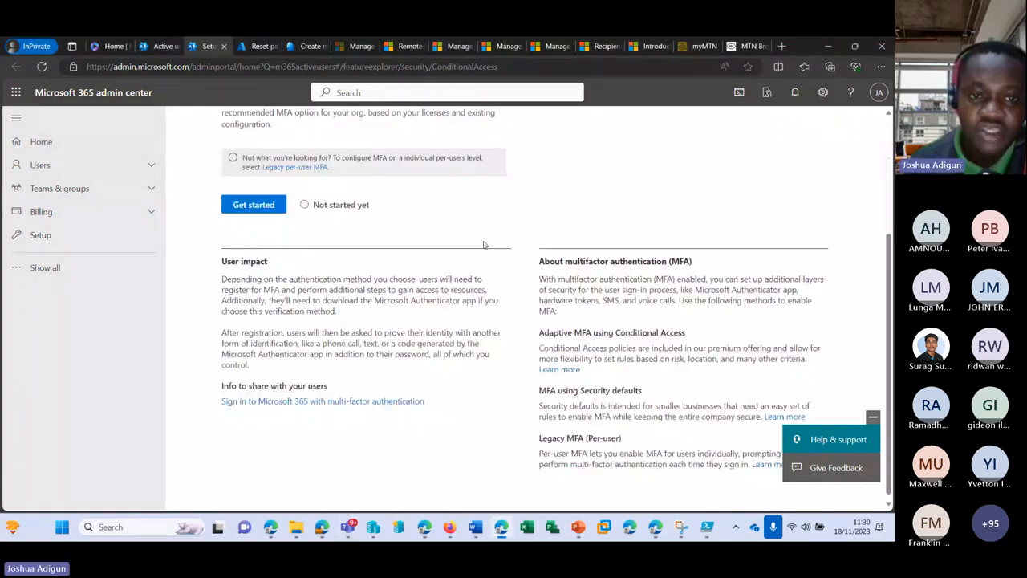
scroll(484, 244, "up", 3)
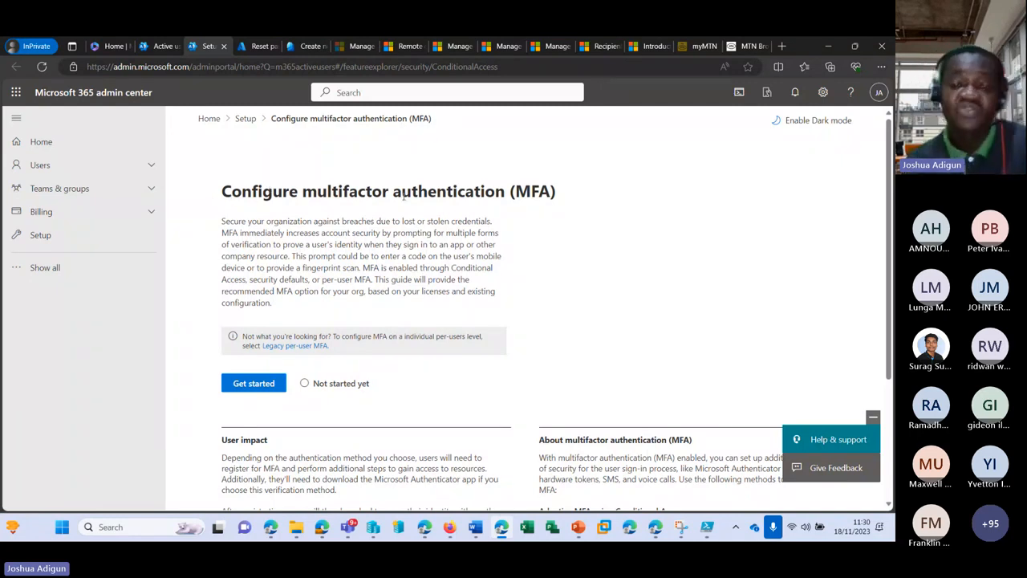
scroll(440, 252, "down", 2)
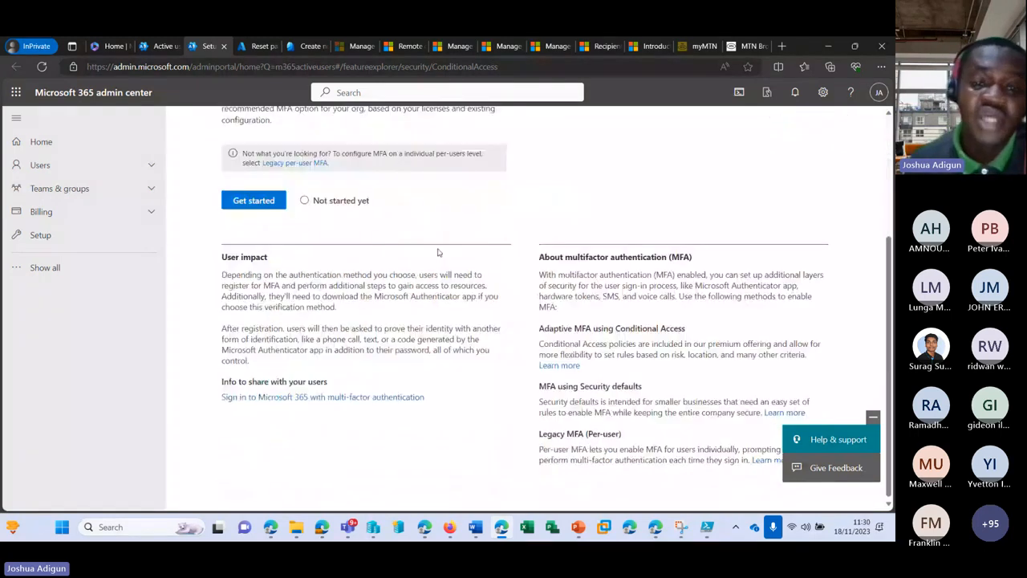
scroll(277, 251, "up", 2)
scroll(275, 252, "up", 1)
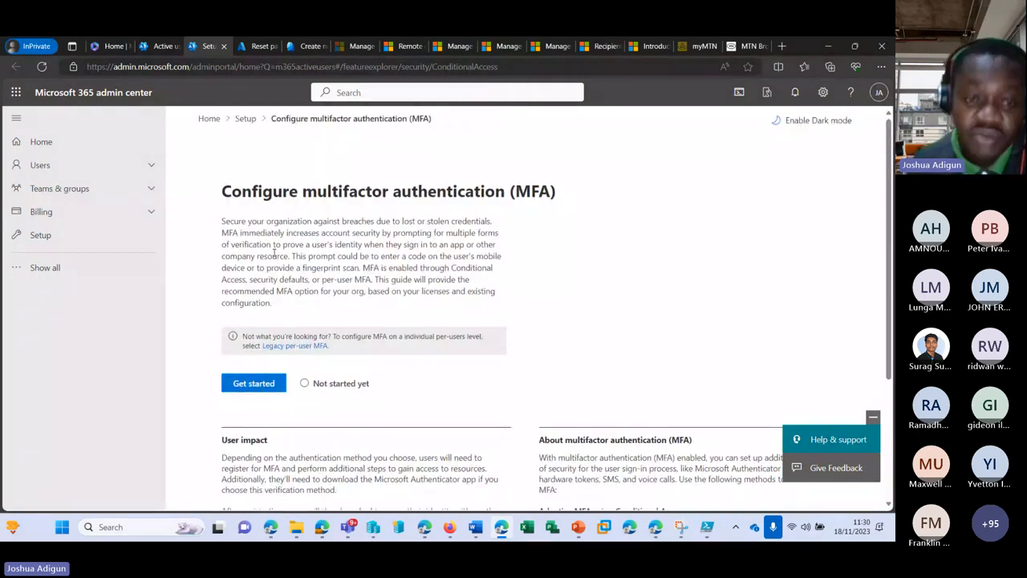
right_click(206, 47)
left_click(241, 113)
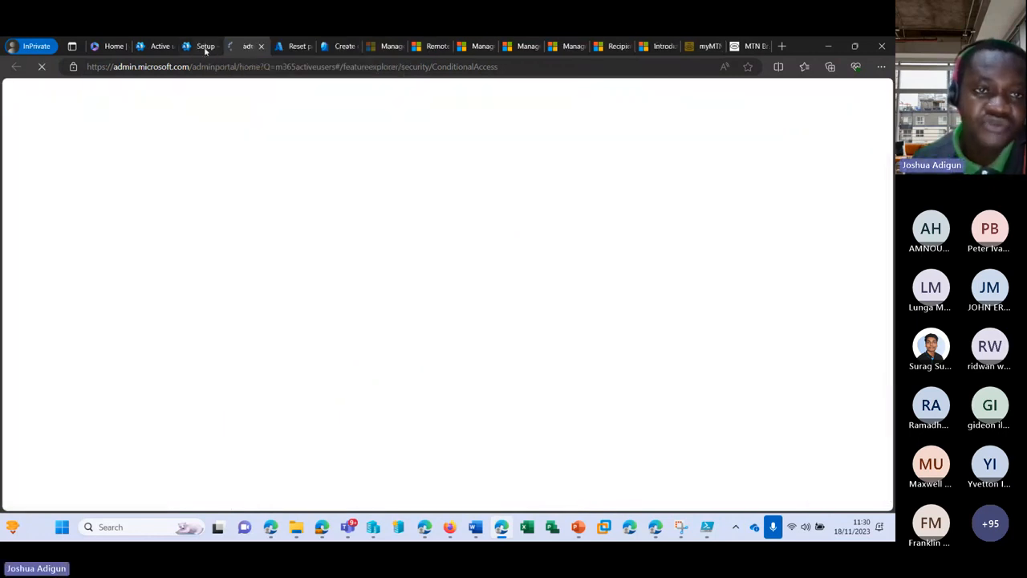
Start the MFA guide with Get started and advance past the overview
scroll(270, 383, "down", 3)
left_click(249, 260)
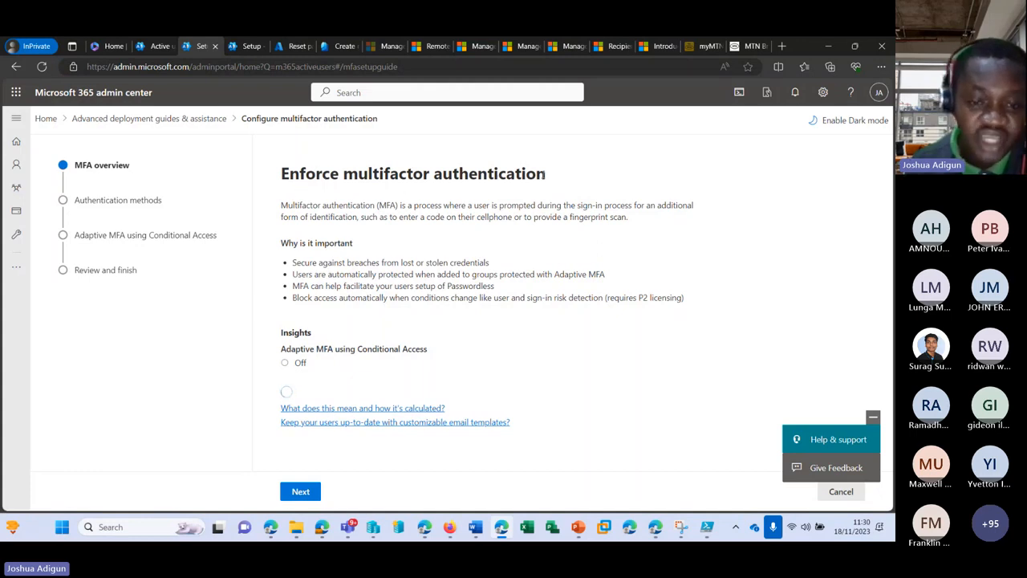
scroll(411, 321, "down", 1)
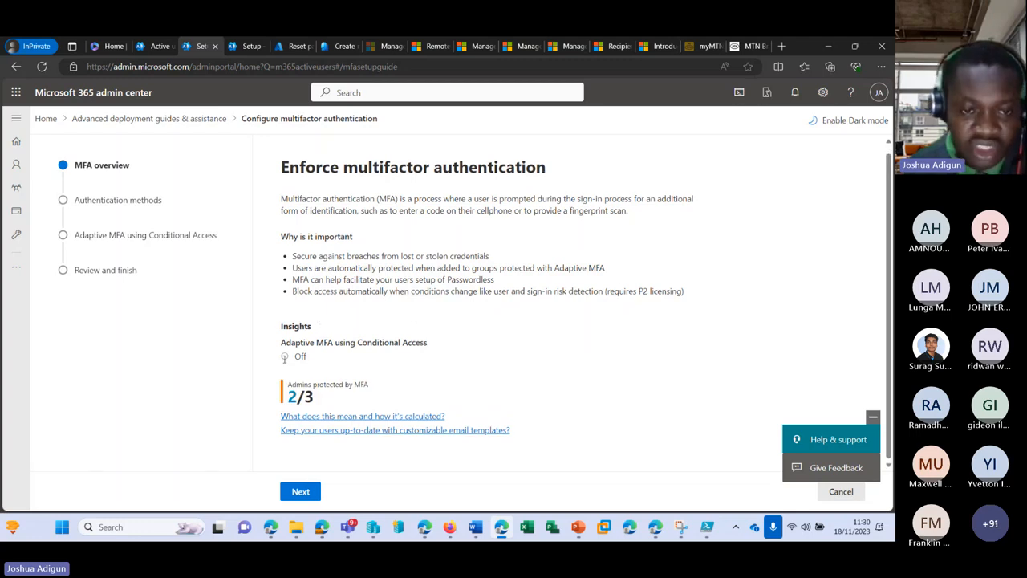
left_click(307, 497)
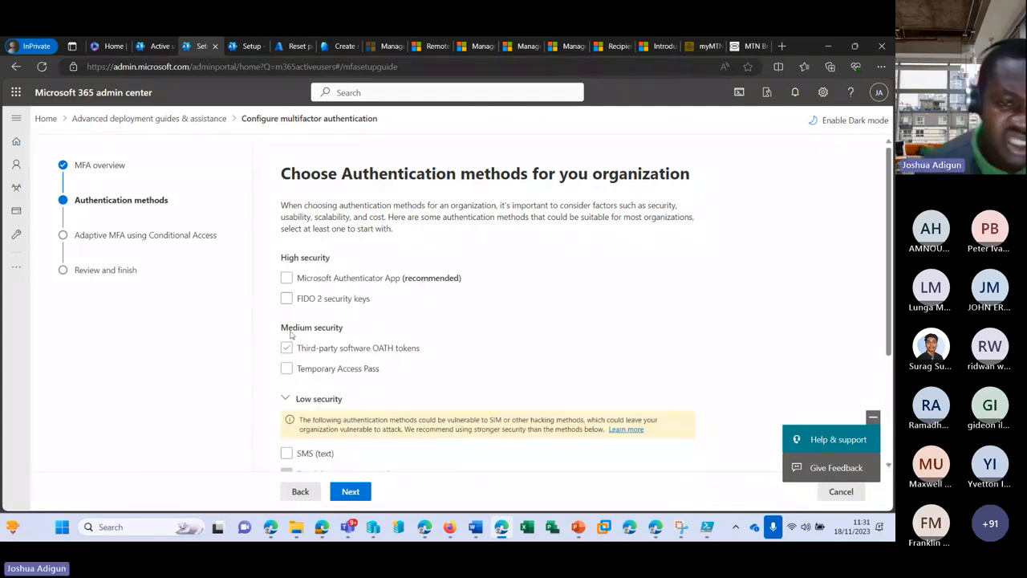
Allow SMS (text) and Call under Low security, then continue to Adaptive MFA
scroll(301, 281, "down", 3)
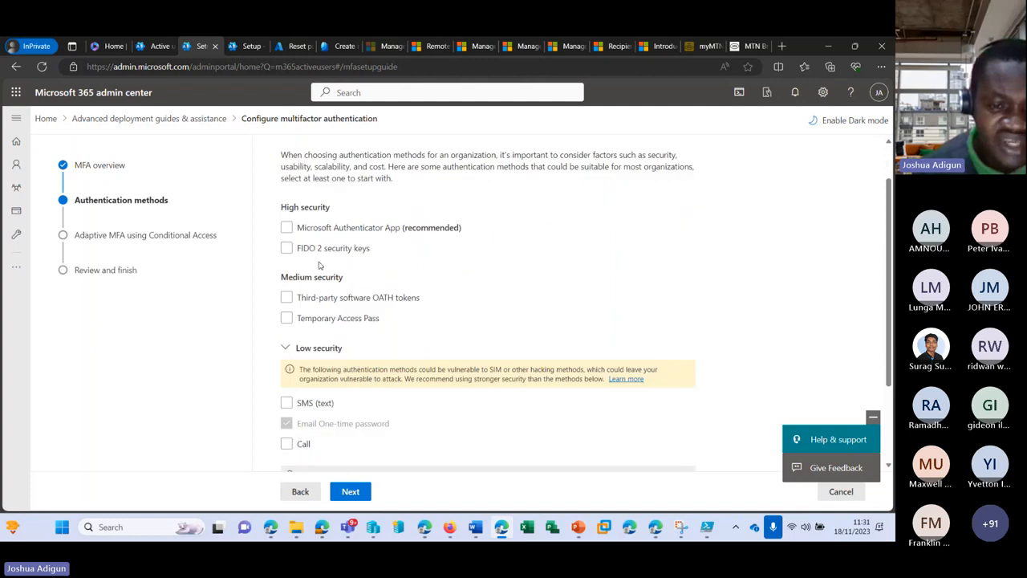
scroll(309, 274, "down", 1)
scroll(329, 265, "up", 4)
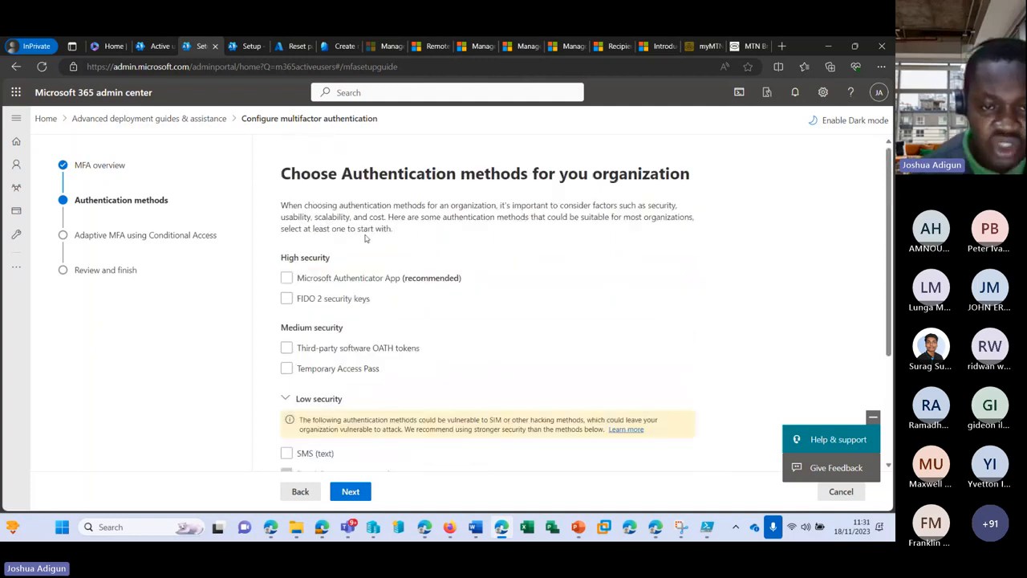
scroll(351, 259, "down", 3)
scroll(351, 259, "down", 1)
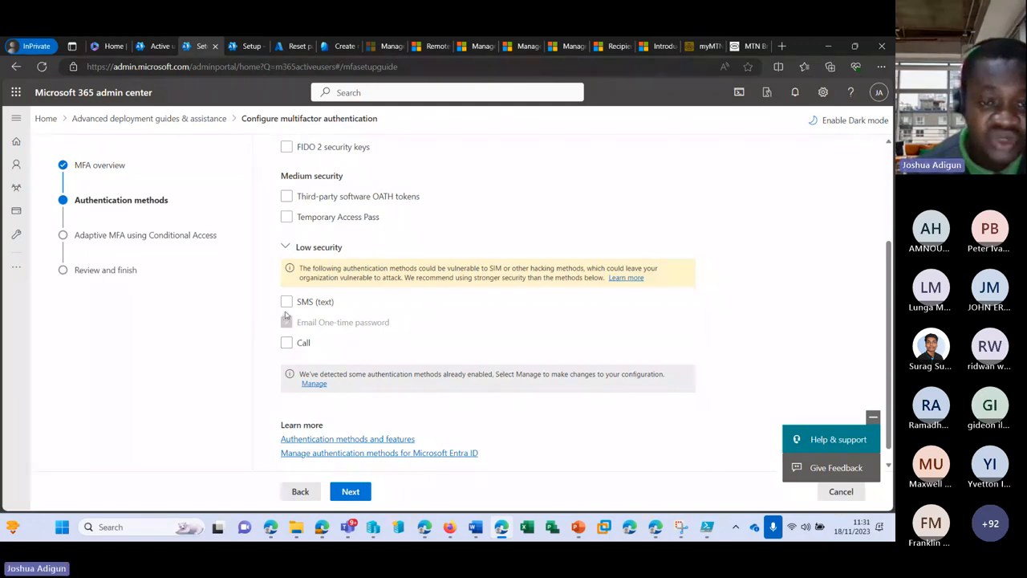
left_click(309, 303)
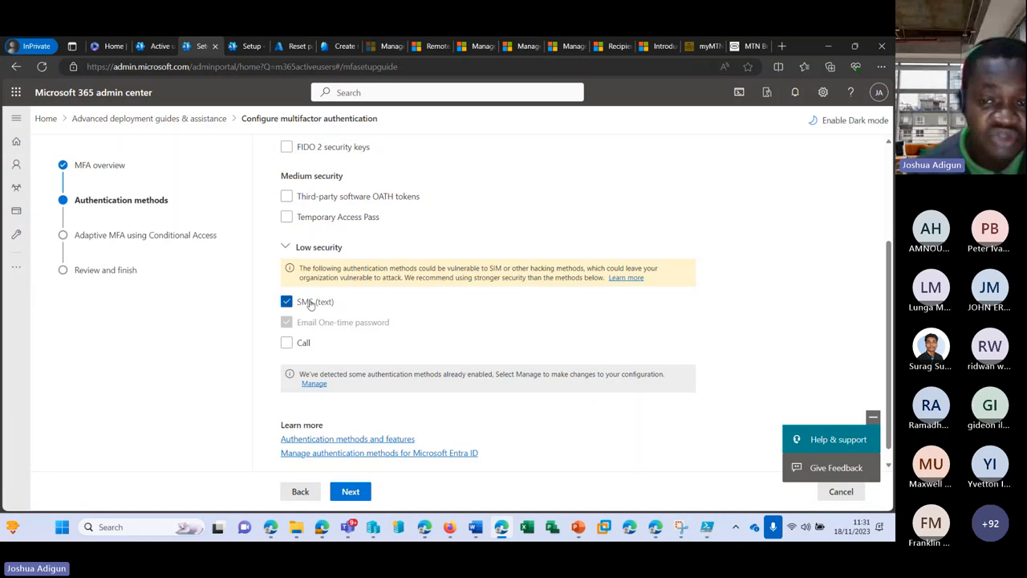
left_click(288, 344)
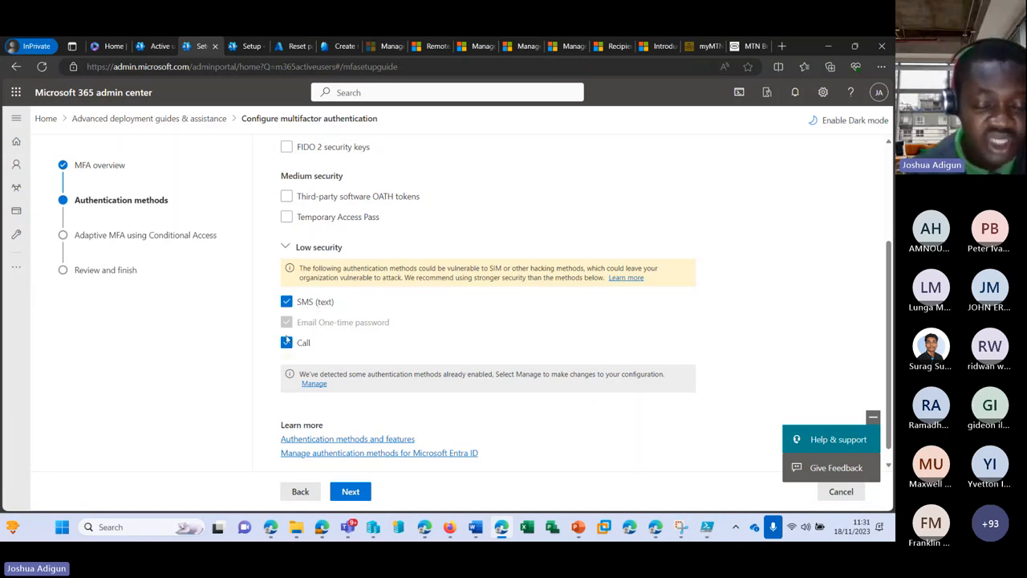
scroll(321, 335, "down", 1)
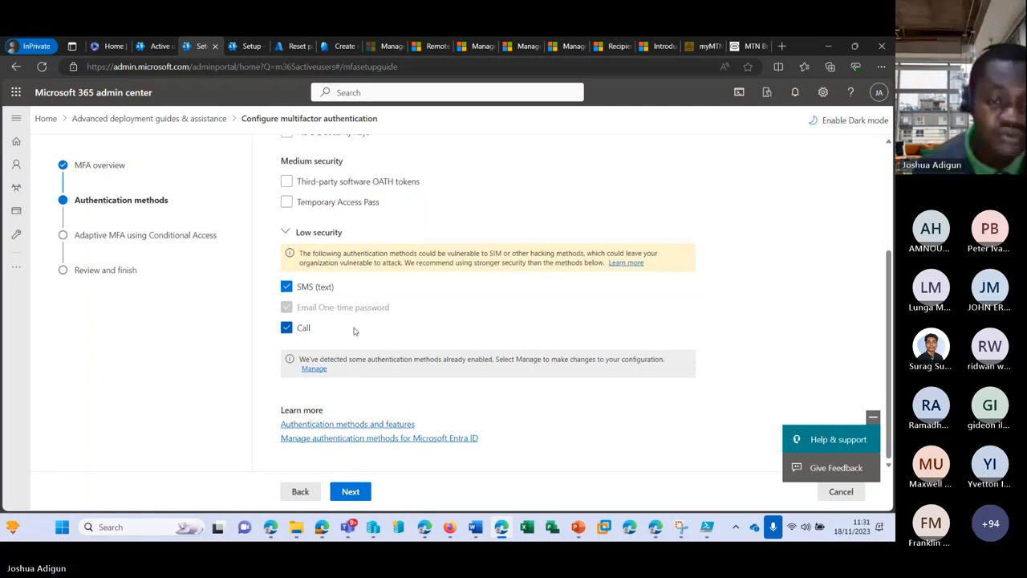
left_click(369, 497)
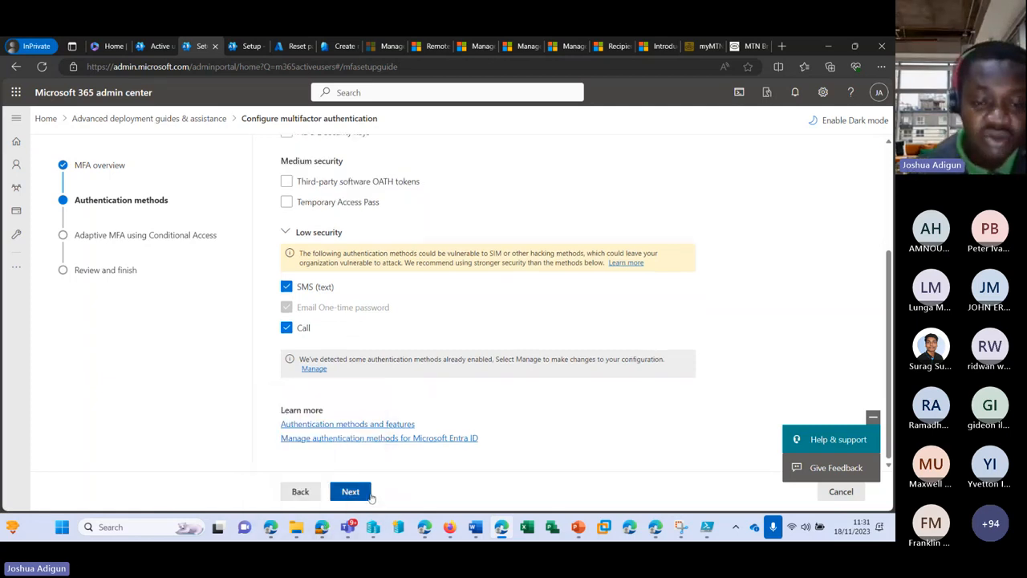
Move past the Adaptive MFA step to Review and finish
scroll(324, 265, "down", 1)
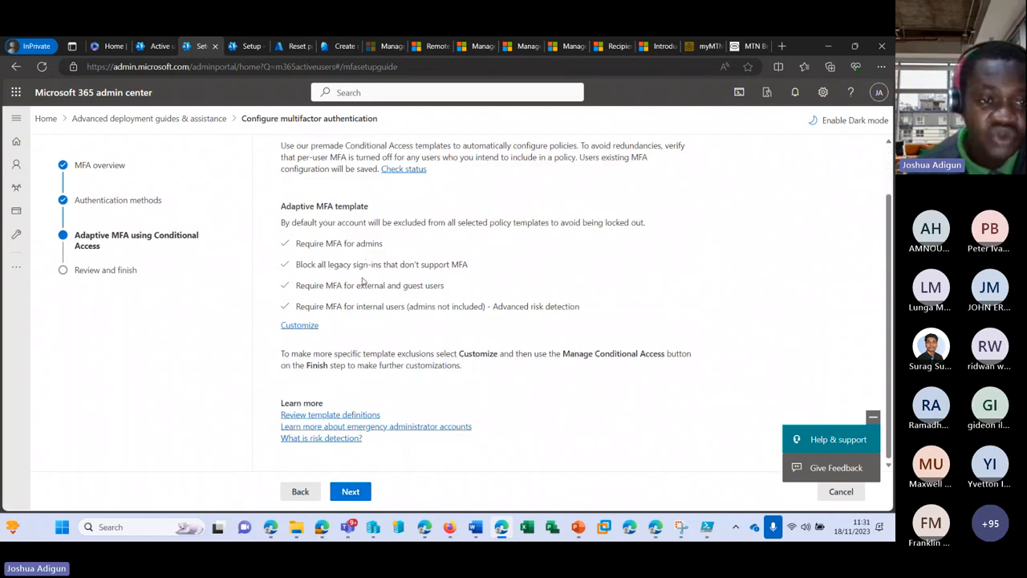
scroll(362, 280, "up", 1)
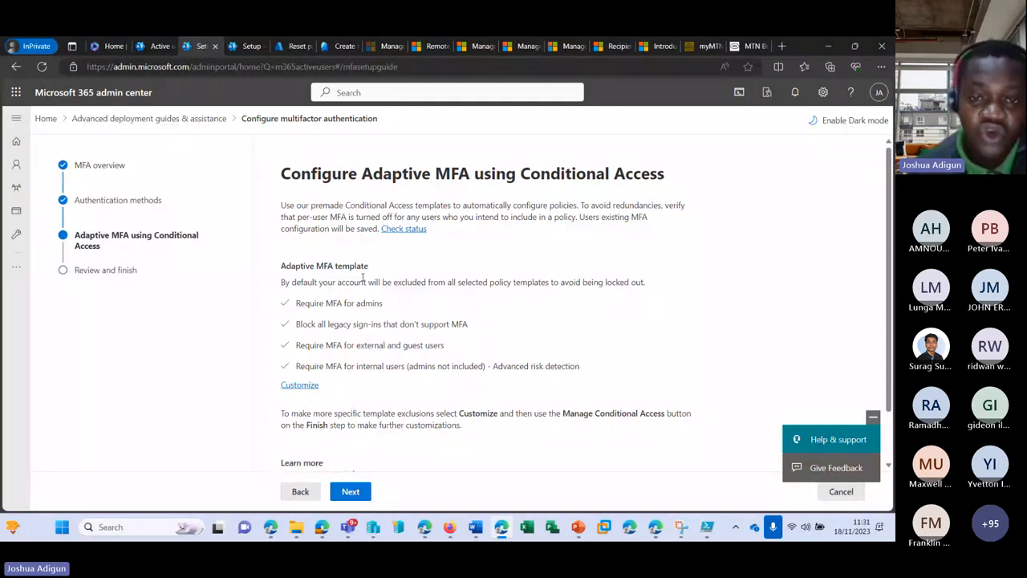
scroll(400, 369, "down", 1)
scroll(398, 369, "up", 1)
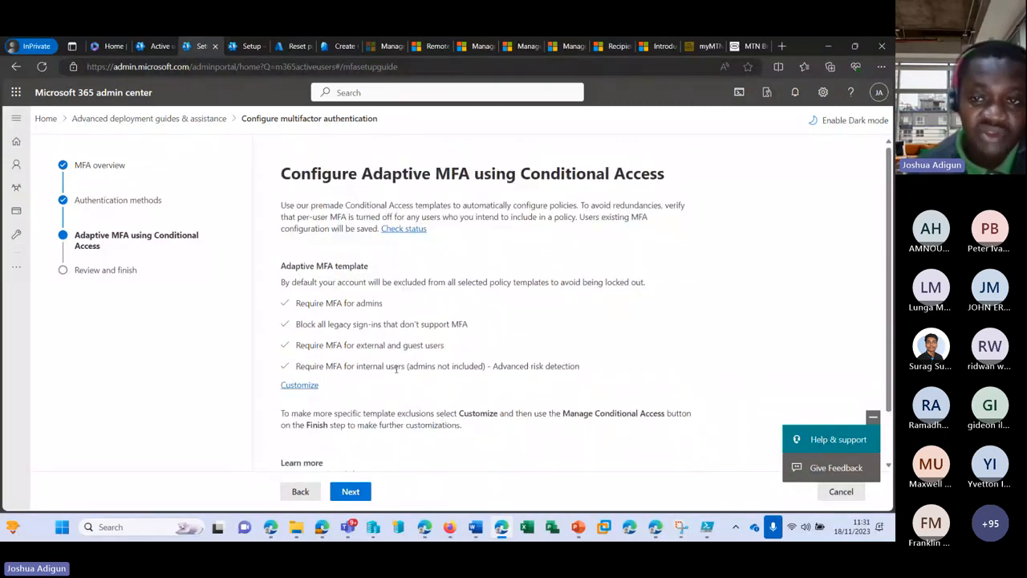
scroll(396, 368, "down", 1)
left_click(356, 500)
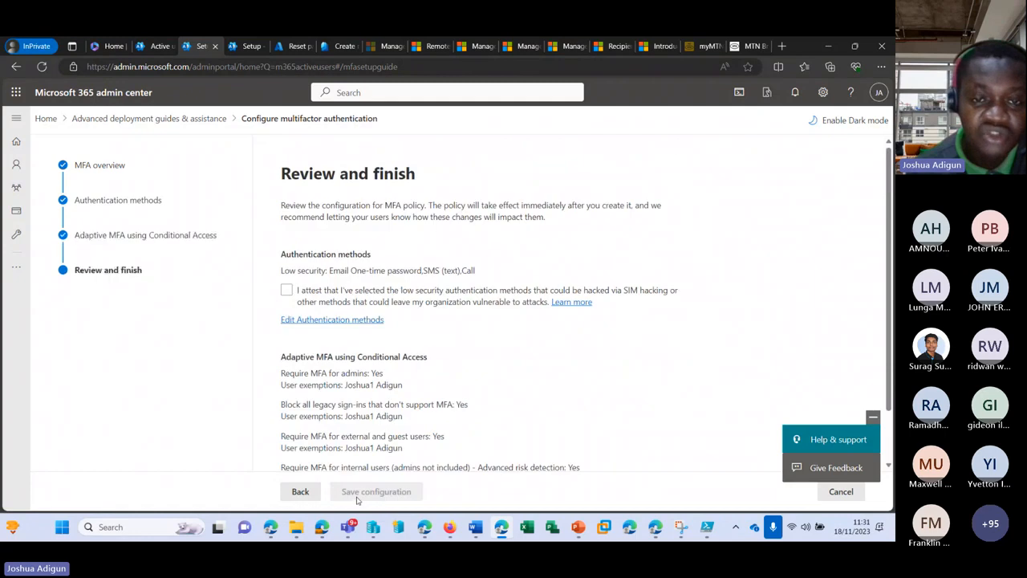
Tick the 'I attest…' checkbox accepting the low-security authentication methods
scroll(506, 329, "down", 2)
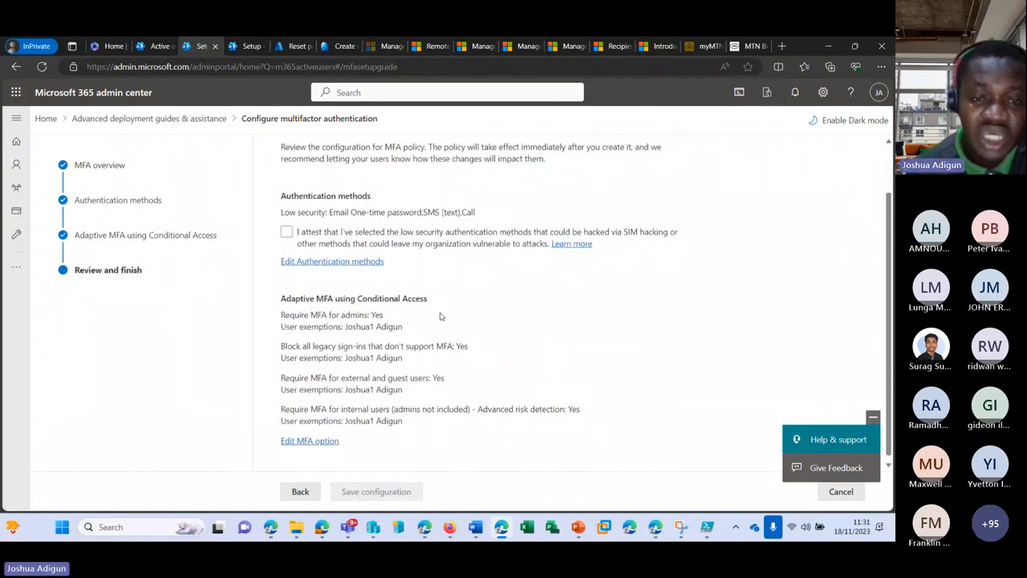
scroll(506, 329, "up", 1)
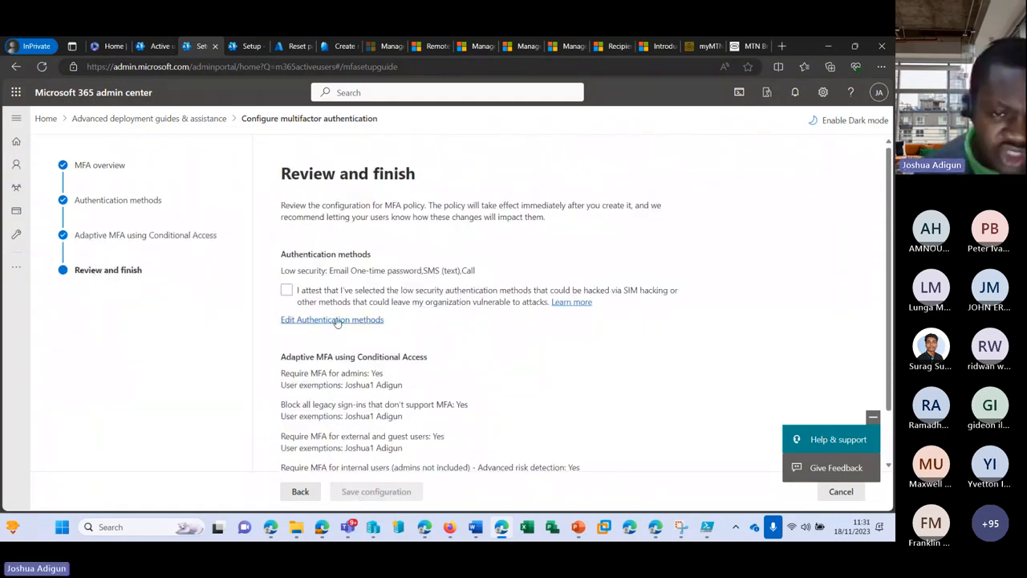
left_click(286, 291)
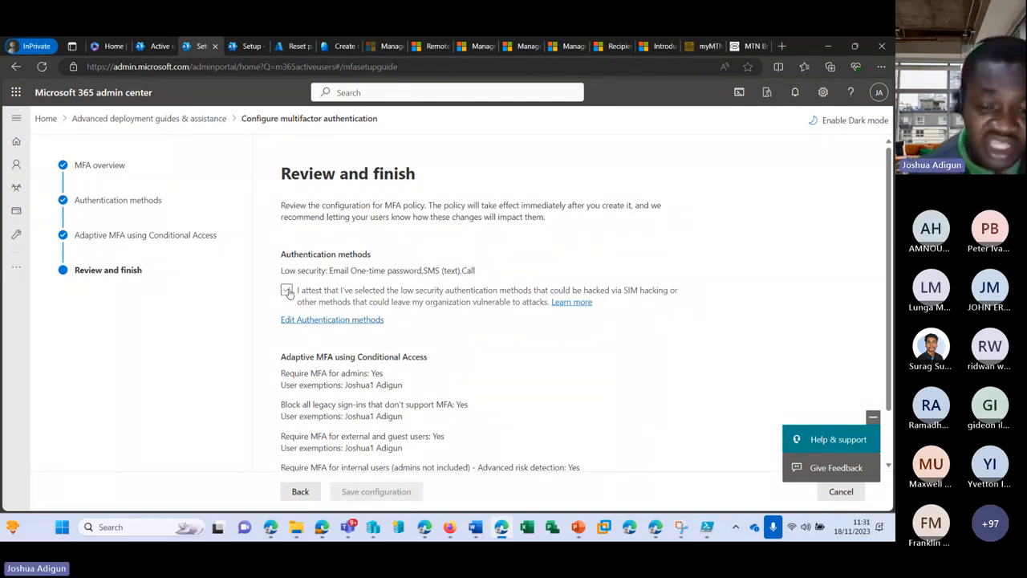
left_click(286, 291)
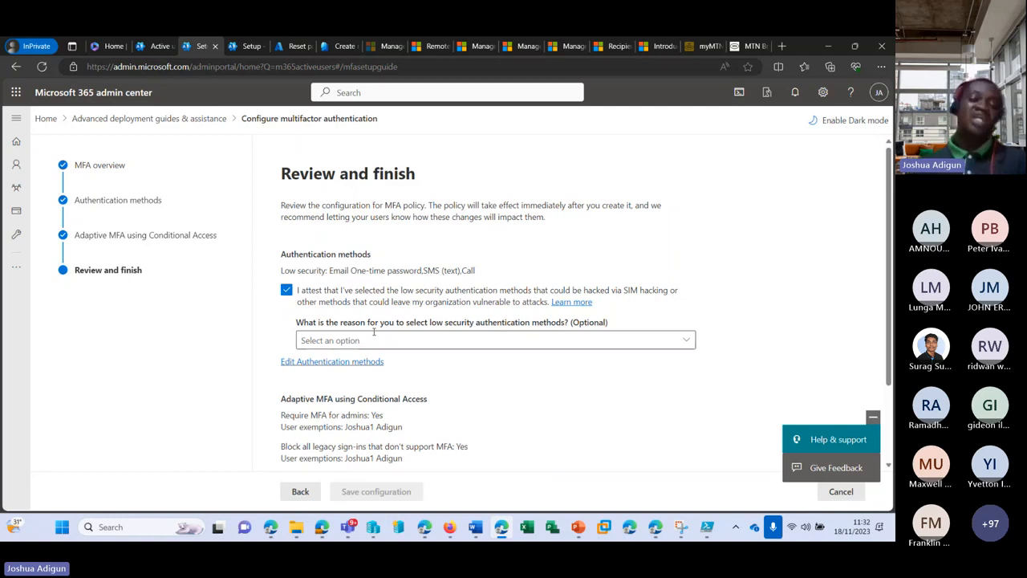
scroll(339, 449, "down", 2)
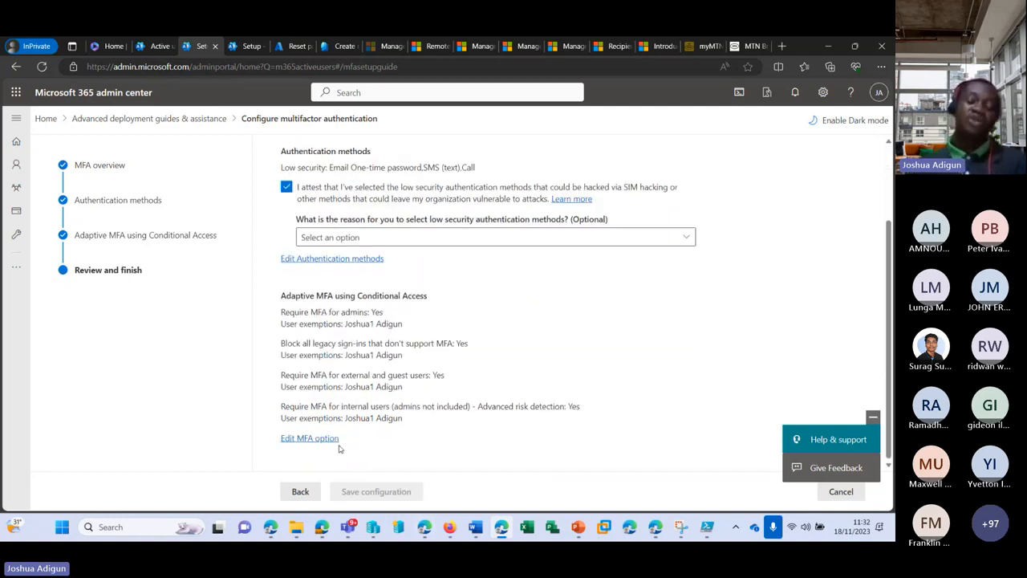
scroll(340, 449, "up", 2)
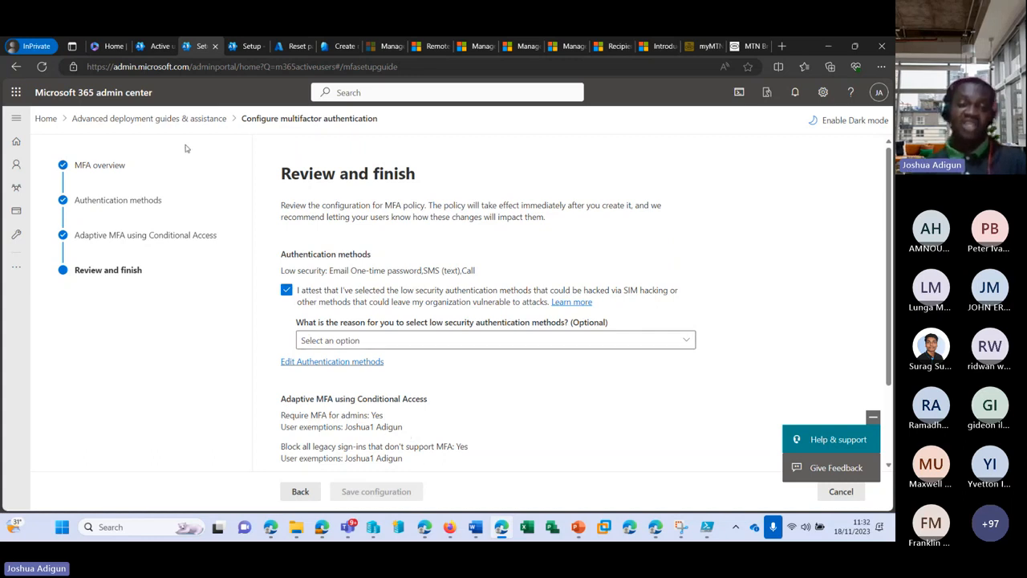
Return to the Active users list and expand the Settings section of the navigation
left_click(162, 47)
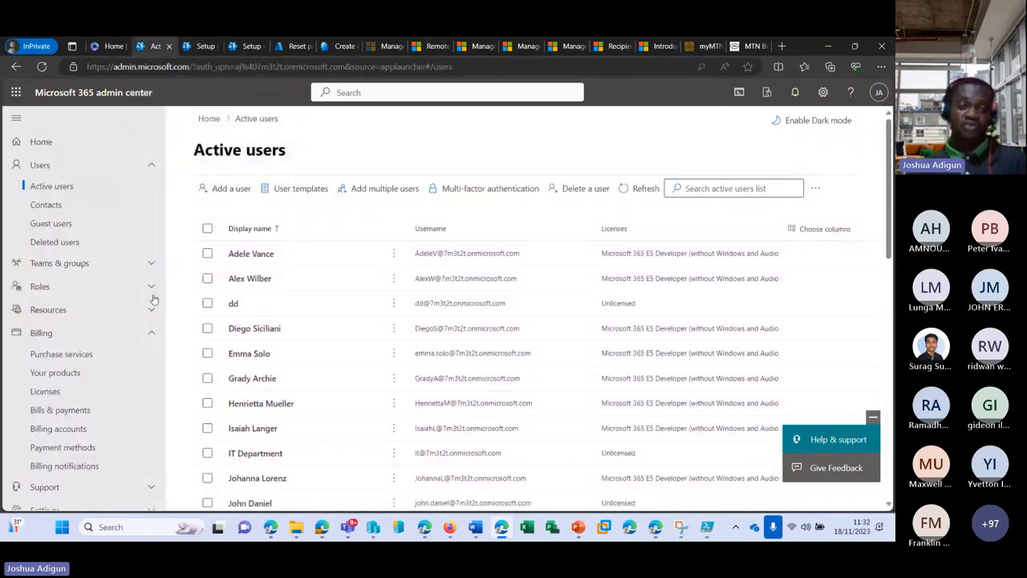
scroll(117, 277, "down", 3)
scroll(113, 278, "up", 3)
scroll(113, 279, "down", 6)
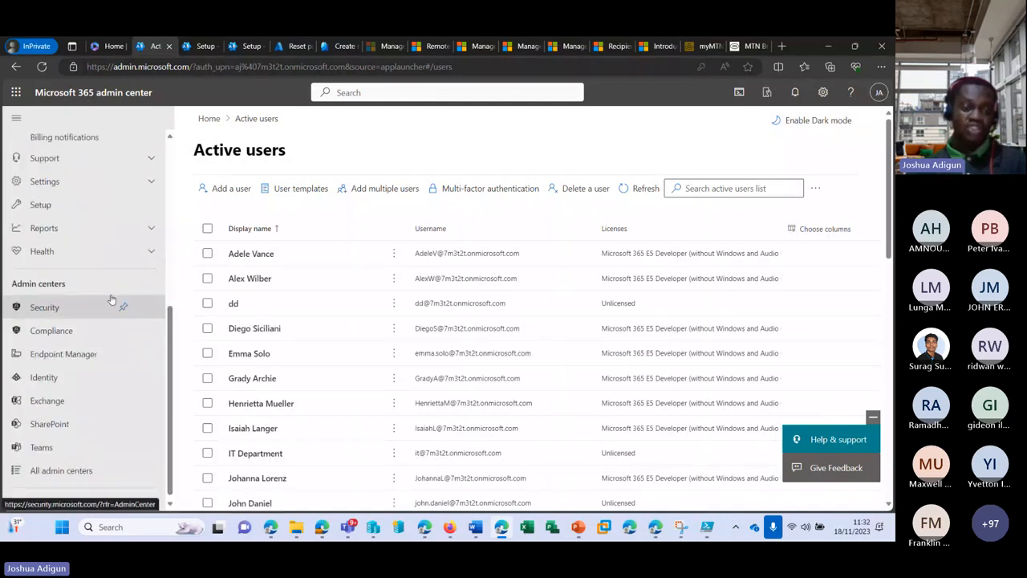
scroll(124, 297, "up", 5)
scroll(134, 300, "down", 3)
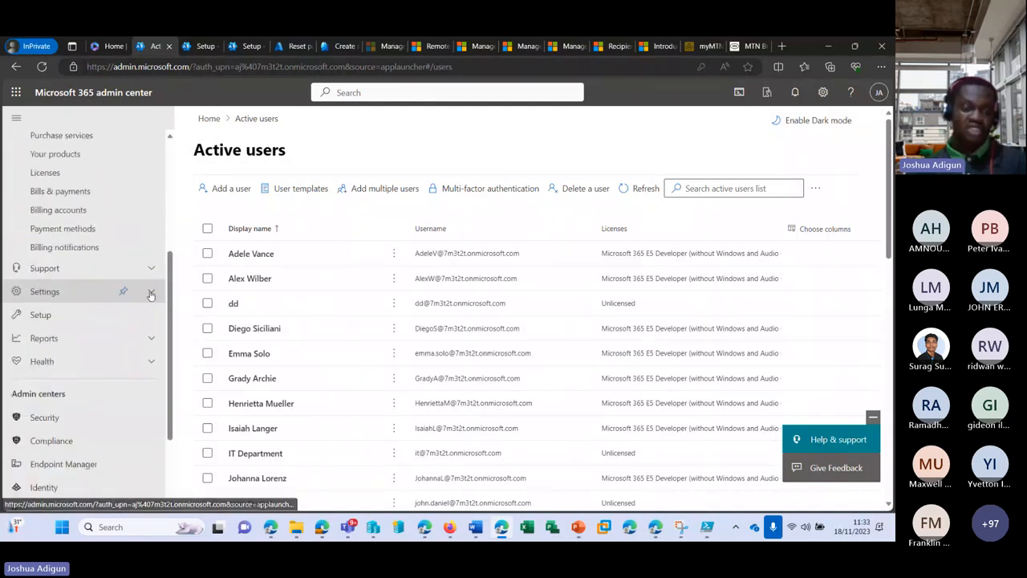
left_click(150, 293)
Open Org settings and bring up the Modern authentication service settings
scroll(145, 308, "down", 2)
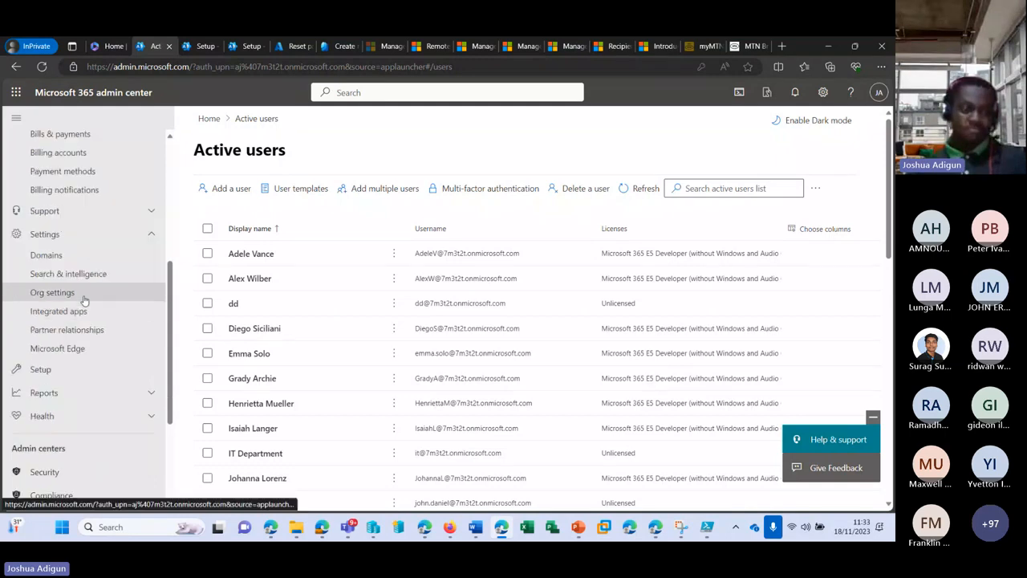
left_click(63, 294)
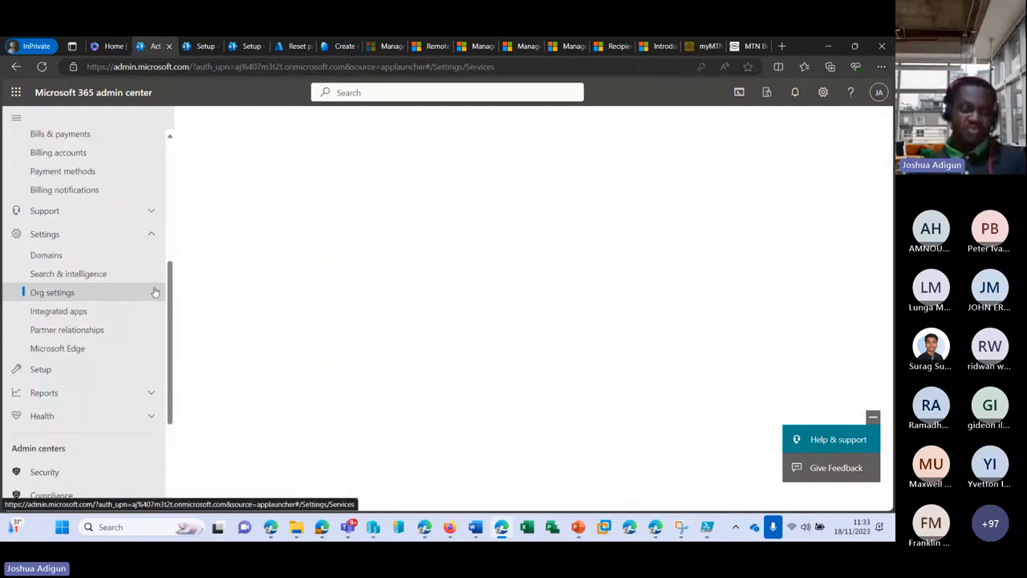
scroll(151, 297, "down", 3)
scroll(370, 324, "down", 5)
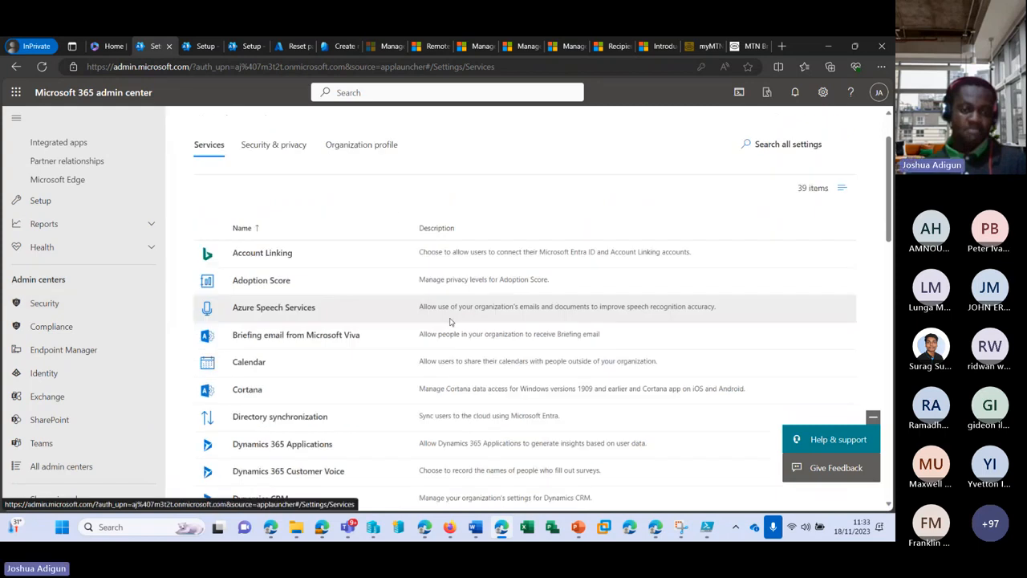
scroll(370, 324, "down", 5)
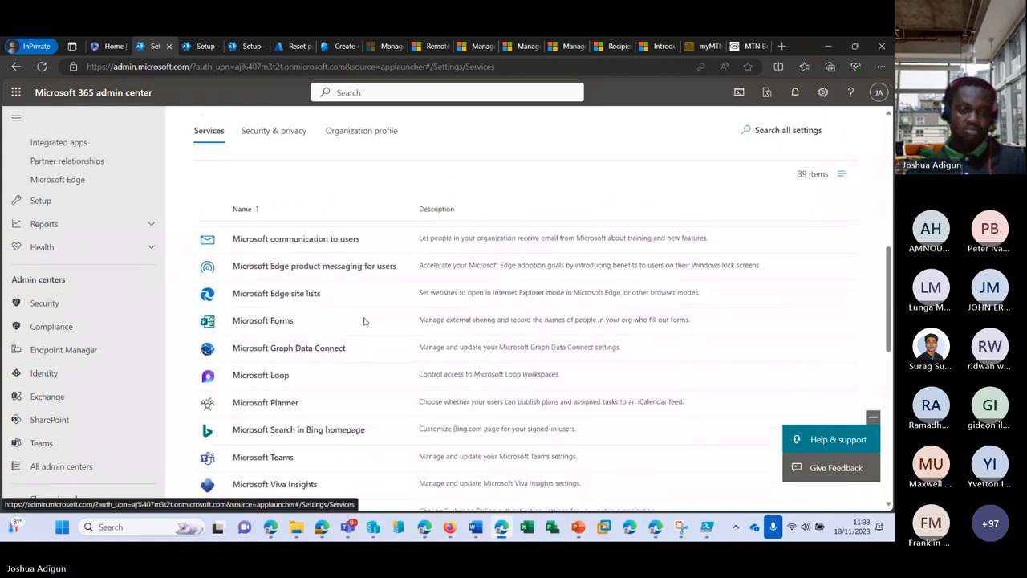
scroll(363, 321, "down", 2)
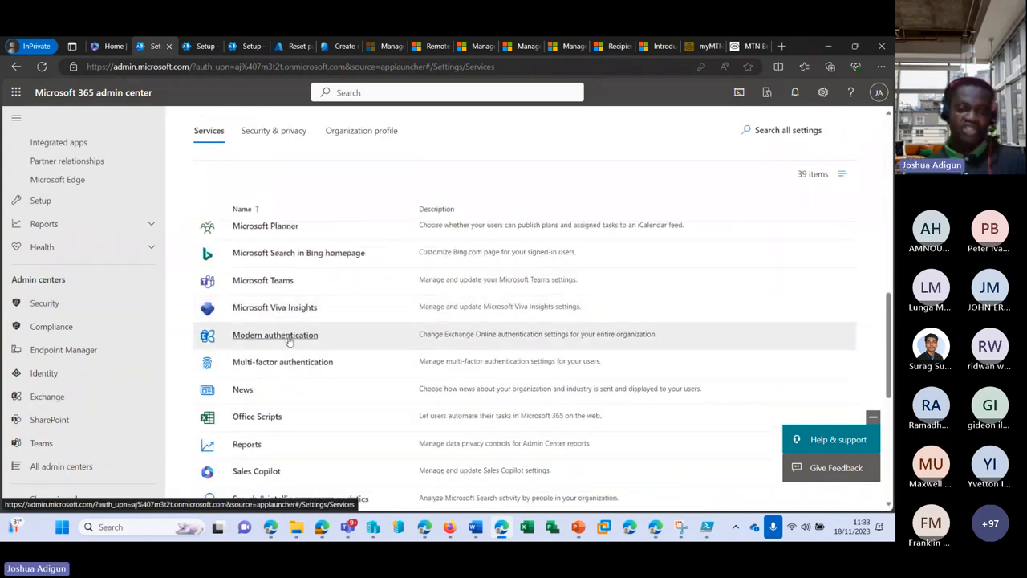
left_click(289, 340)
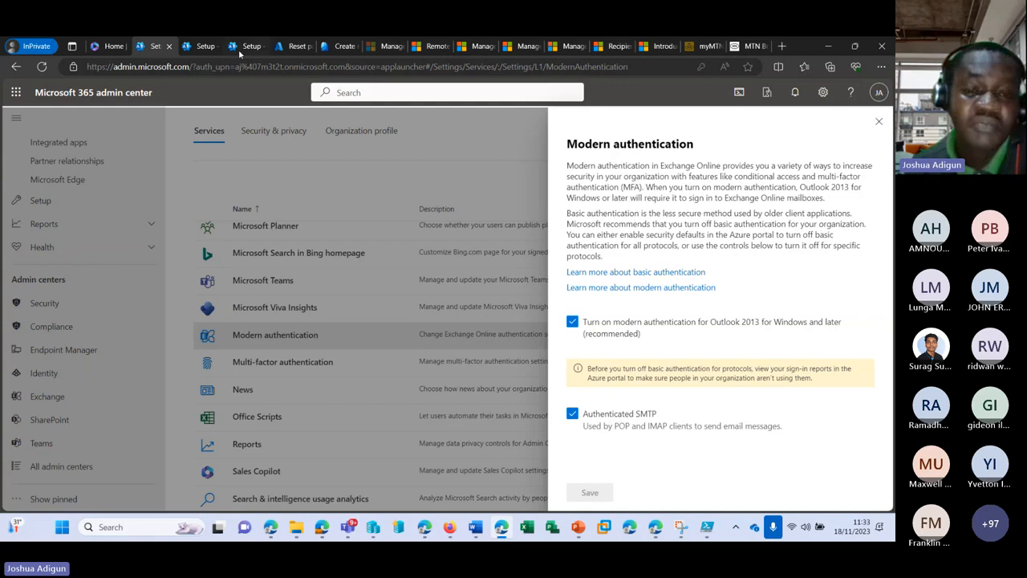
Go back to the MFA setup guide's Review and finish page
left_click(206, 47)
Open the legacy per-user MFA user list from the Configure multifactor authentication guide
scroll(379, 278, "down", 1)
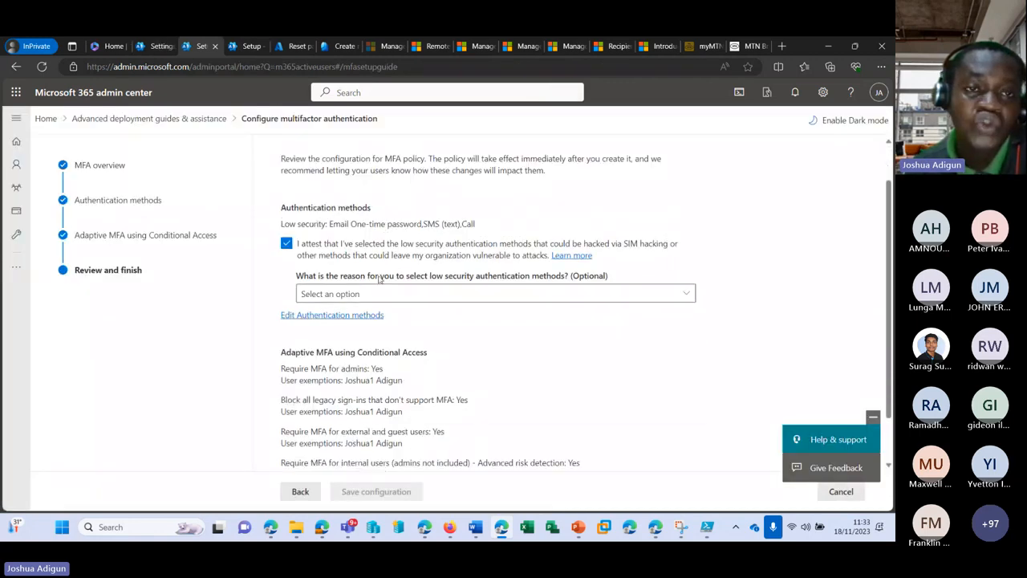
scroll(379, 277, "up", 2)
left_click(246, 47)
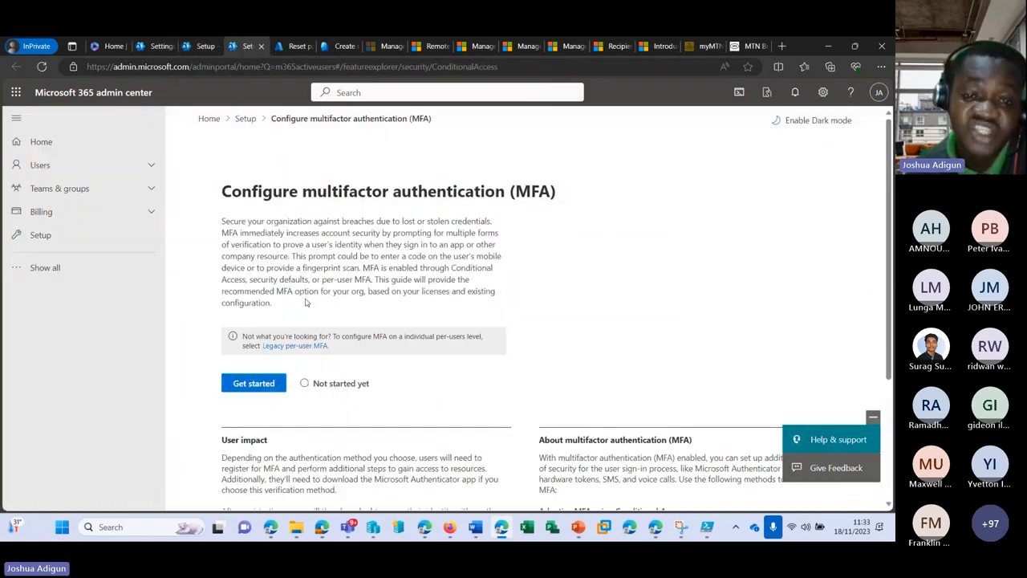
left_click(301, 346)
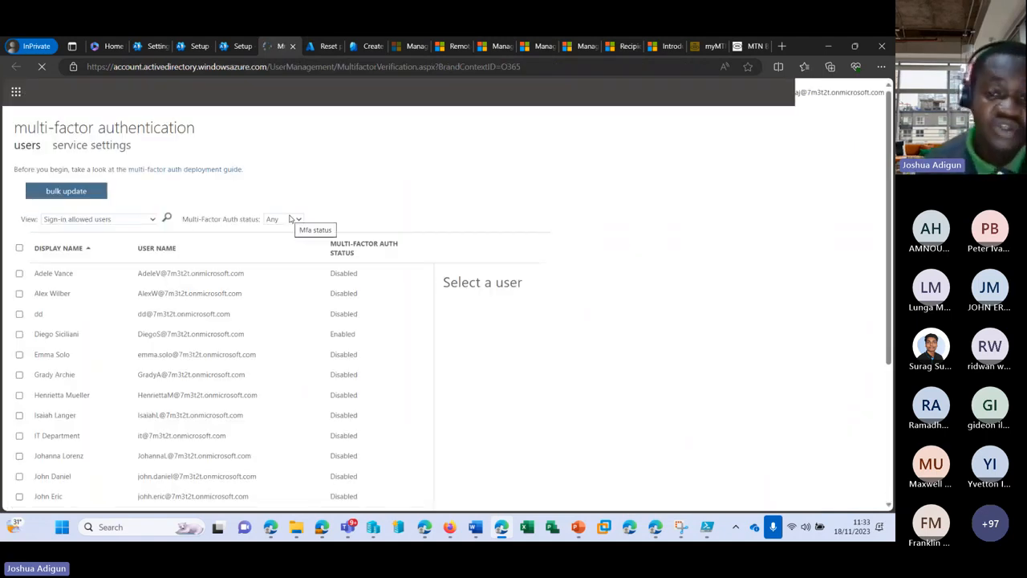
Select the user two rows below IT Department and open Manage user settings
scroll(120, 274, "down", 1)
scroll(112, 274, "down", 3)
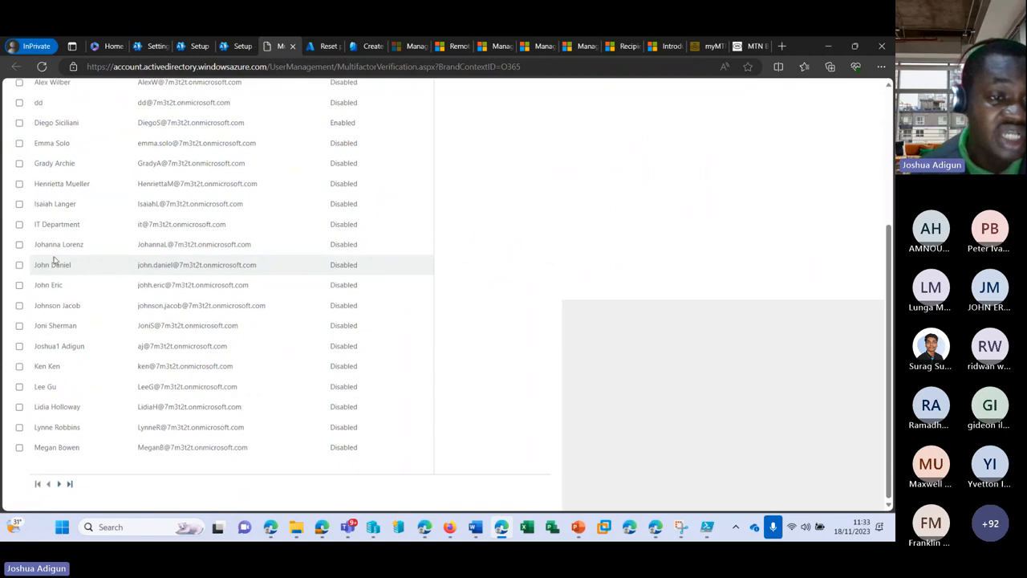
left_click(19, 267)
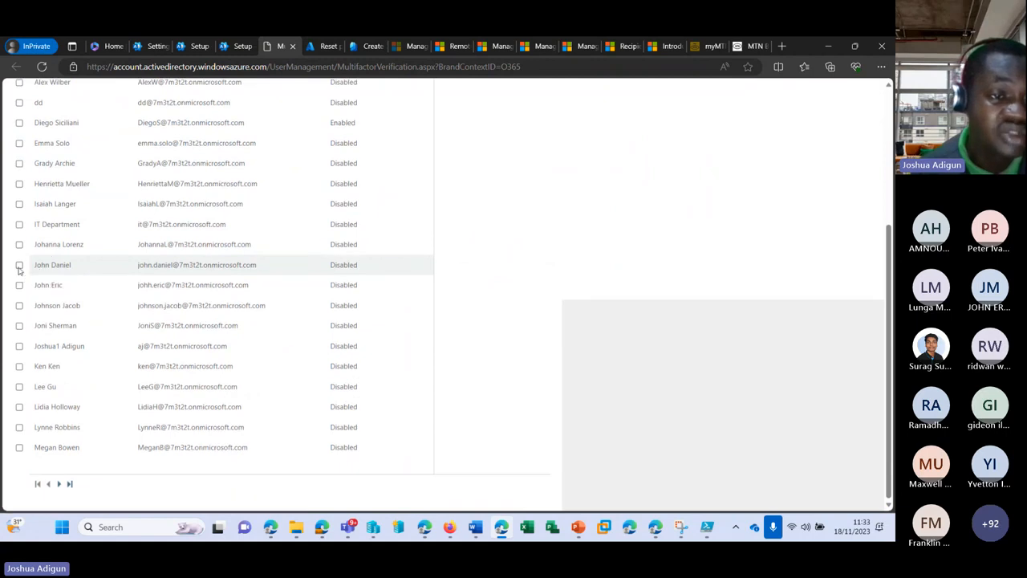
scroll(156, 269, "up", 4)
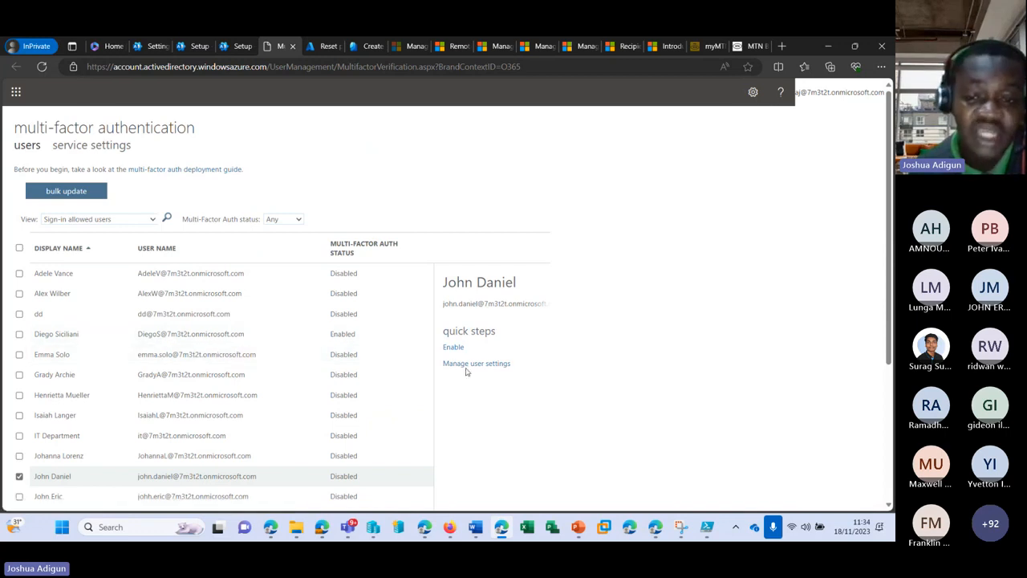
left_click(468, 364)
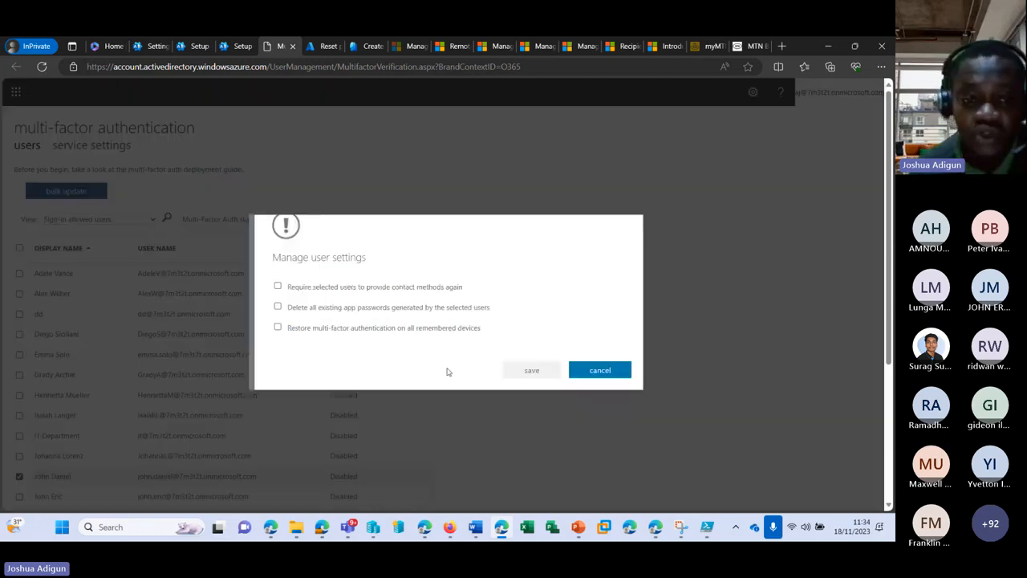
Require contact method re-registration, delete app passwords, restore remembered devices, and save
left_click(277, 286)
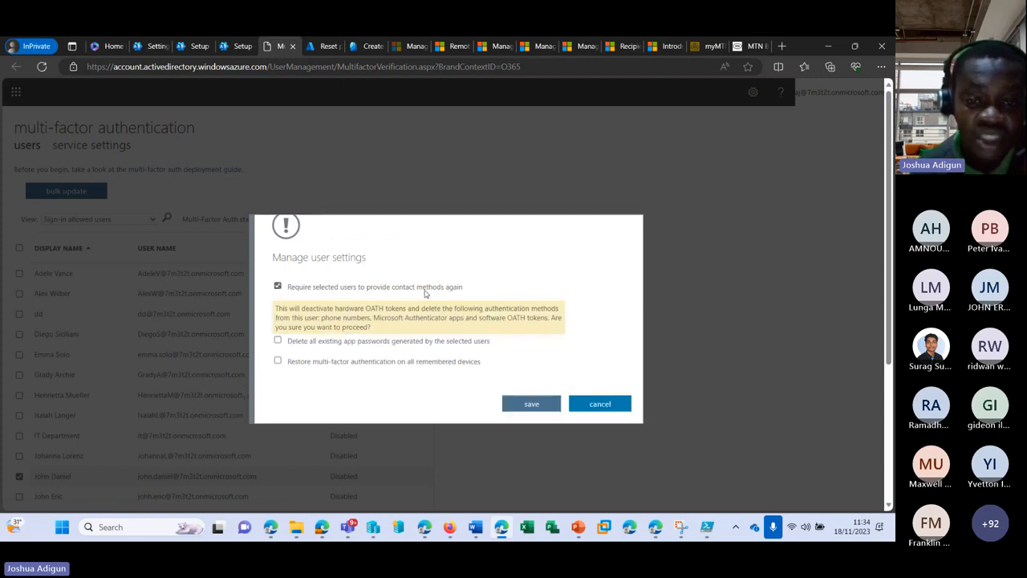
left_click(278, 342)
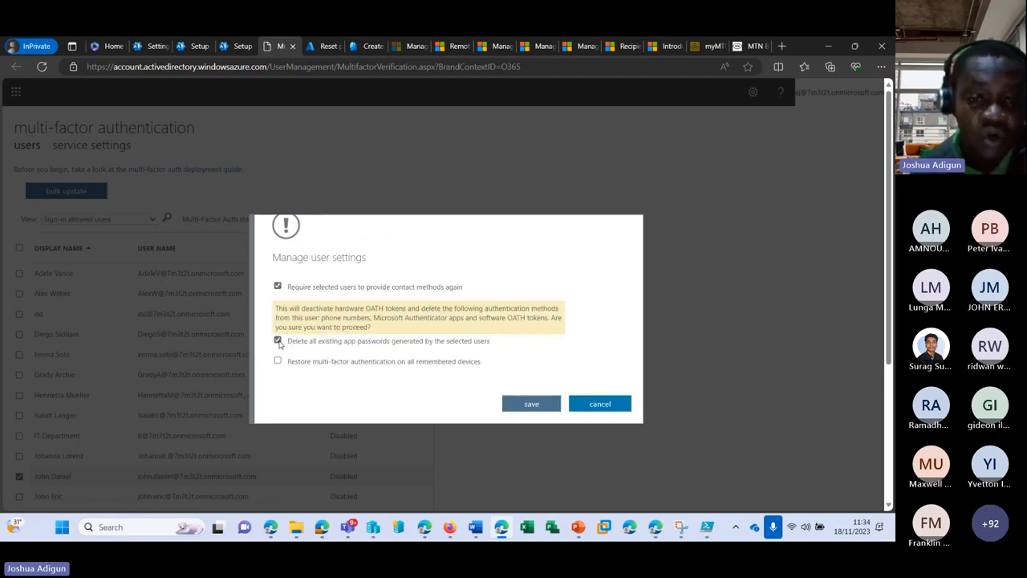
scroll(442, 331, "down", 1)
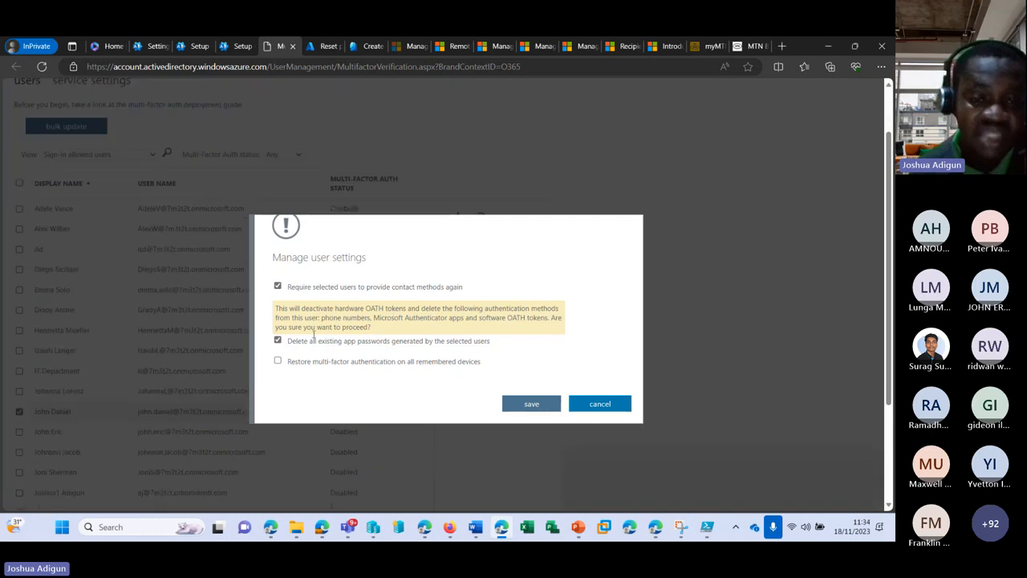
left_click(277, 361)
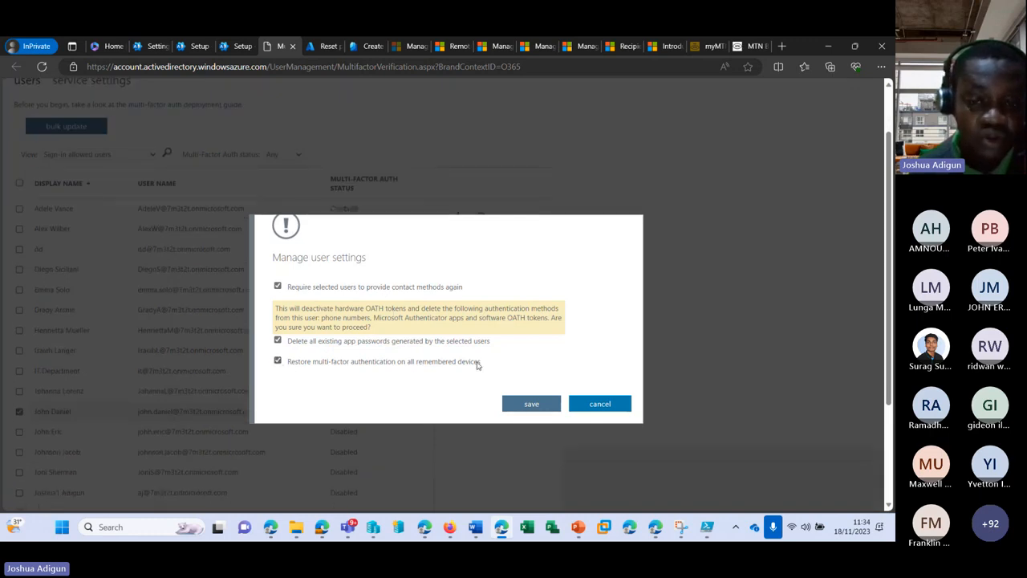
left_click(543, 406)
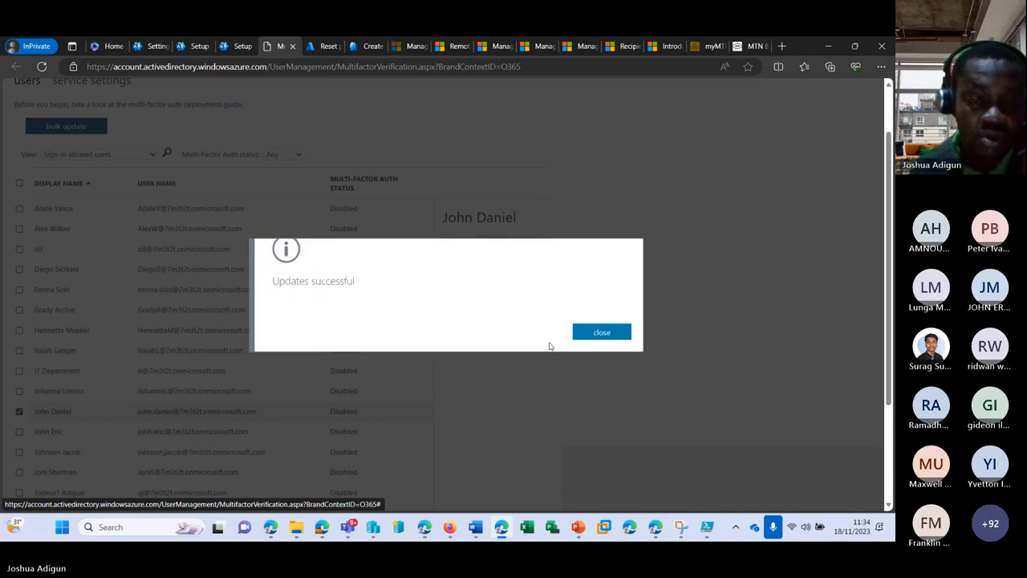
Dismiss the success message, reselect the same user, and start enabling MFA
left_click(587, 333)
left_click(64, 415)
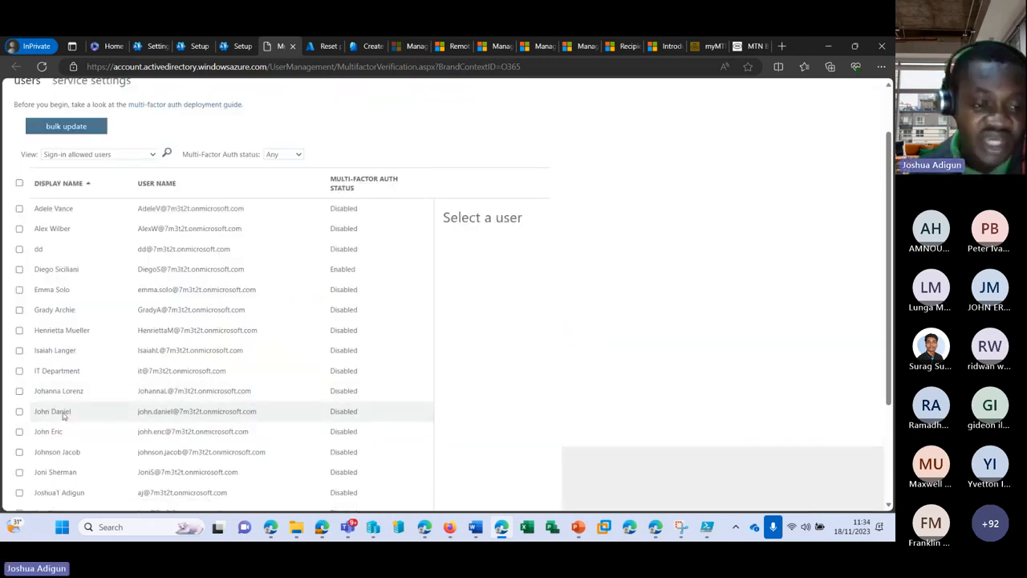
left_click(19, 411)
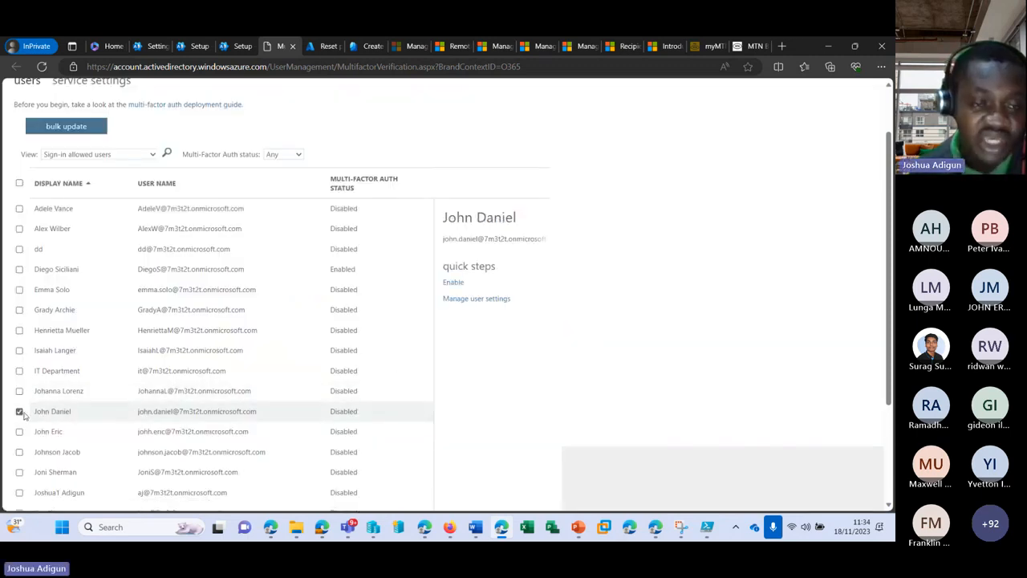
left_click(454, 284)
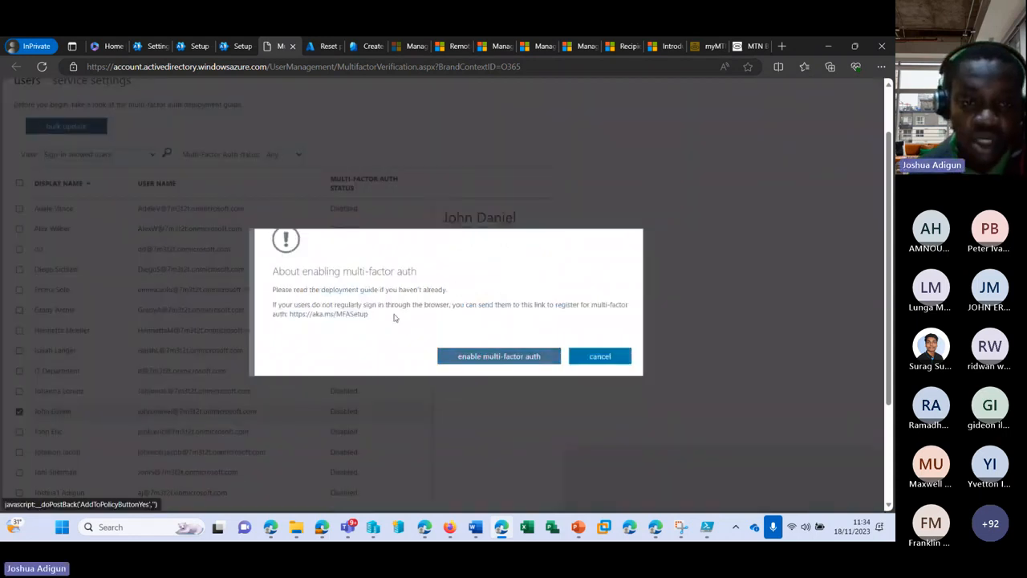
Open the deployment guide and MFA setup links in new tabs, then return to the users page
right_click(351, 292)
left_click(392, 297)
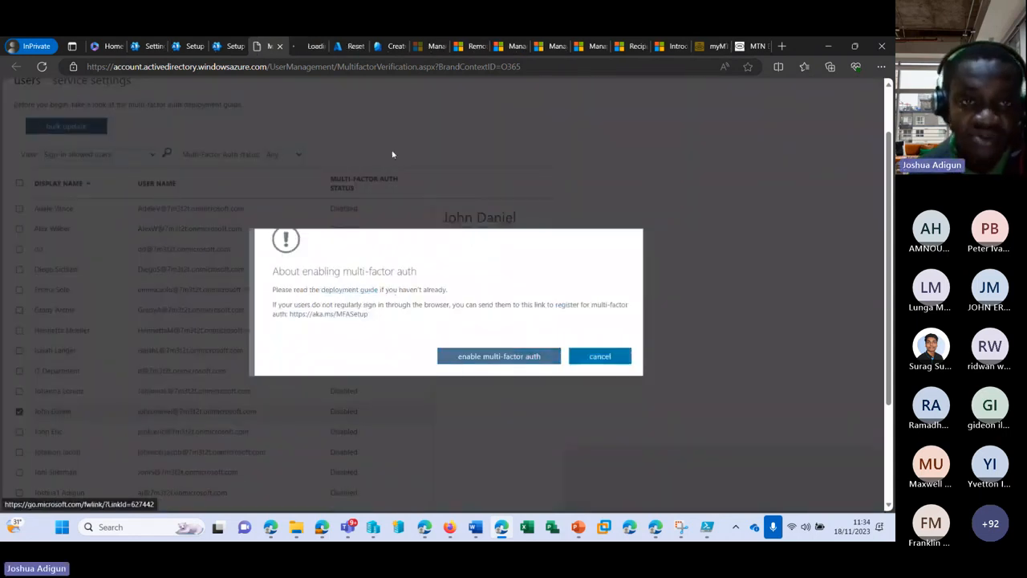
right_click(330, 319)
left_click(377, 326)
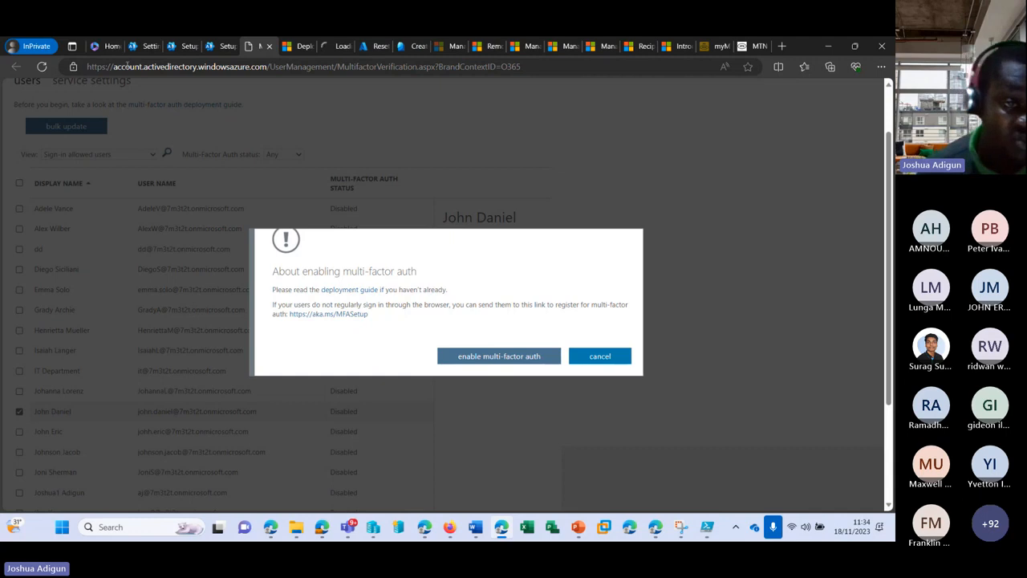
left_click(337, 45)
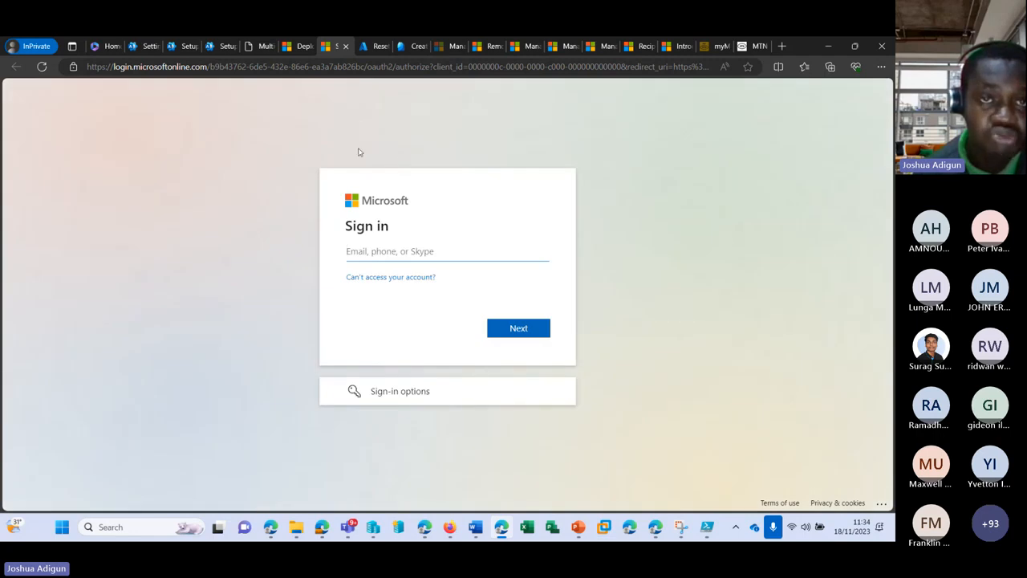
left_click(259, 46)
Confirm enabling multi-factor auth, then reload and go back after the processing error
left_click(514, 358)
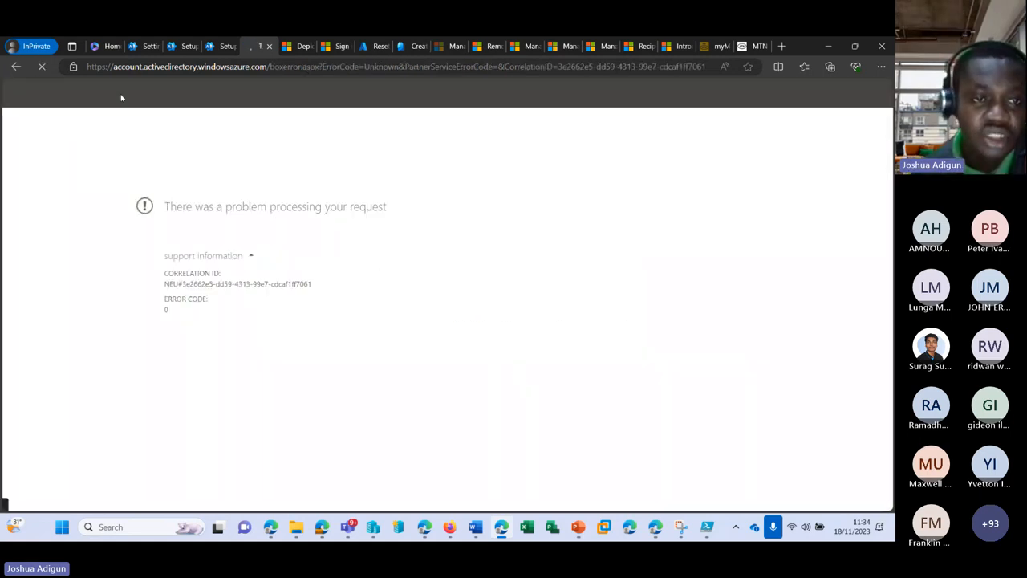
left_click(125, 70)
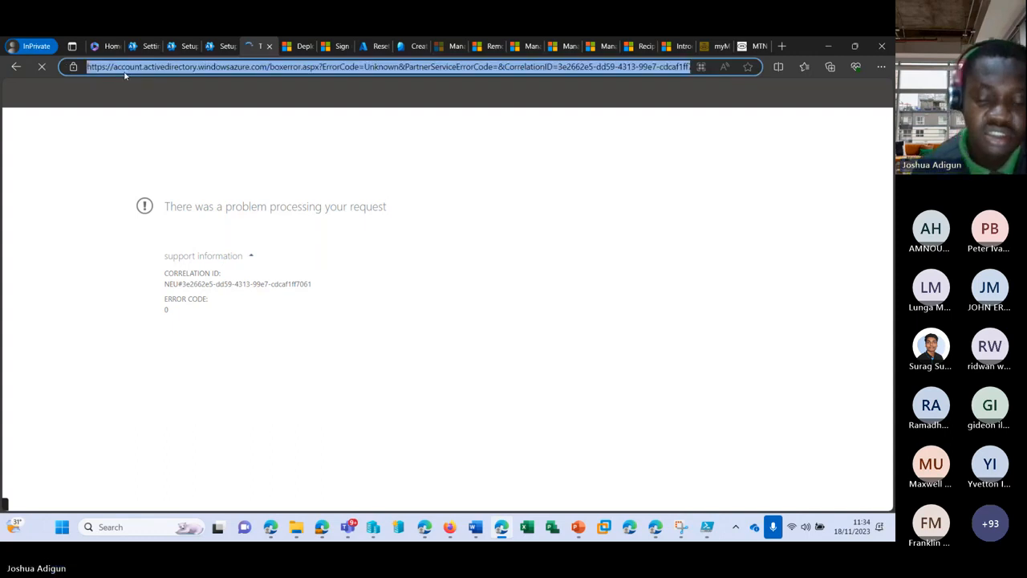
key("Return")
left_click(13, 69)
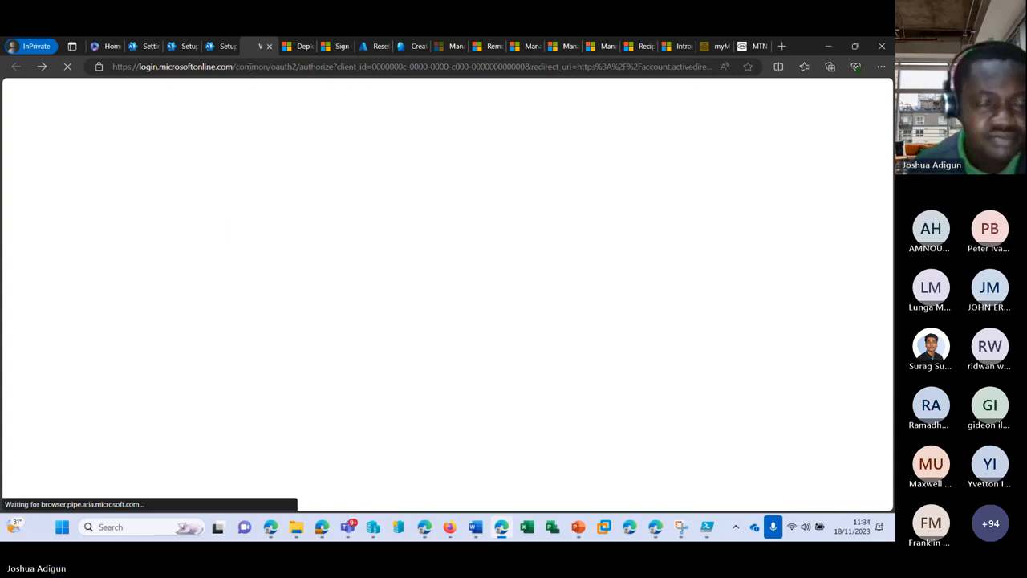
Select the next user down the list and enable multi-factor authentication for it
scroll(62, 371, "down", 2)
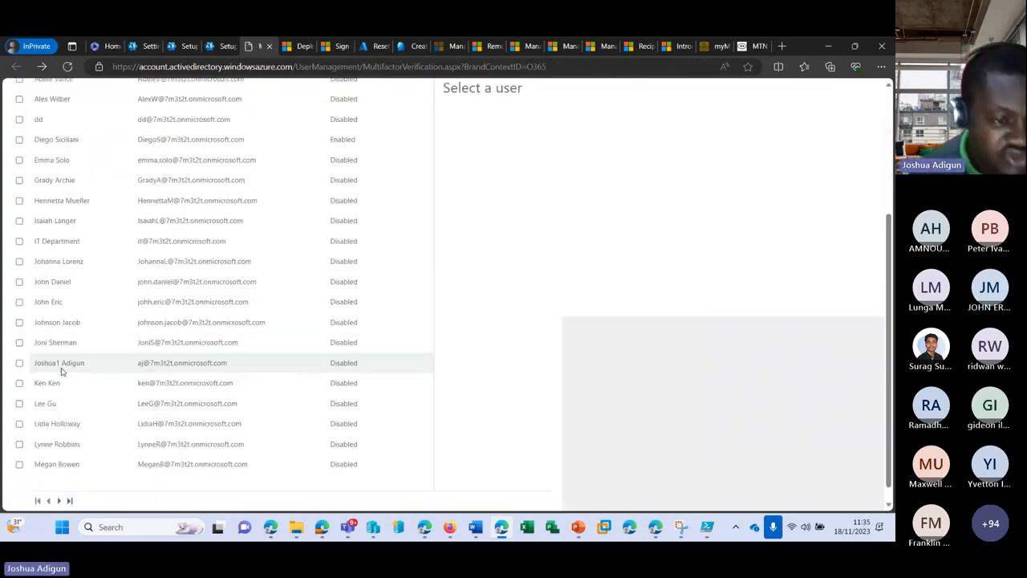
left_click(20, 302)
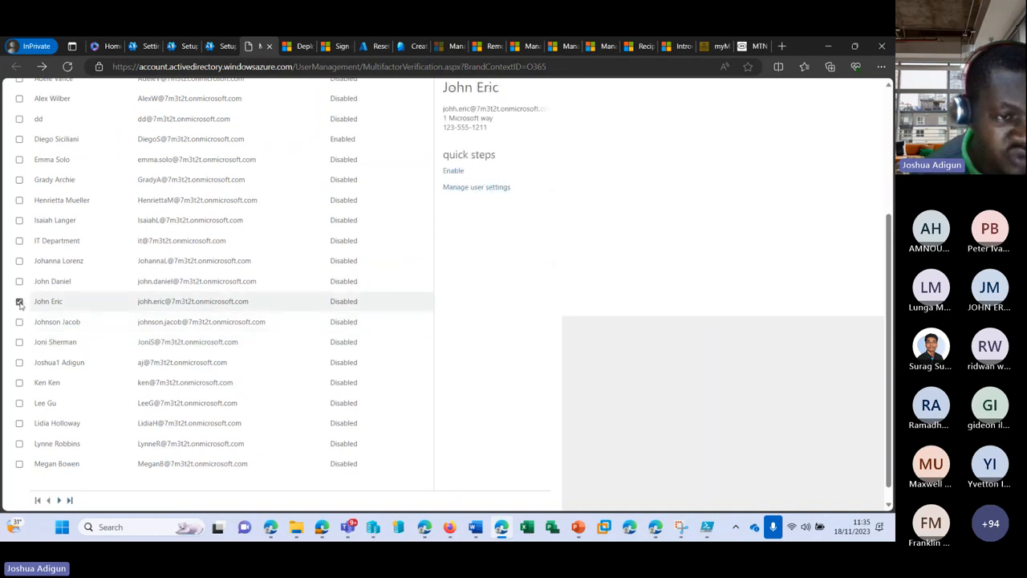
left_click(454, 171)
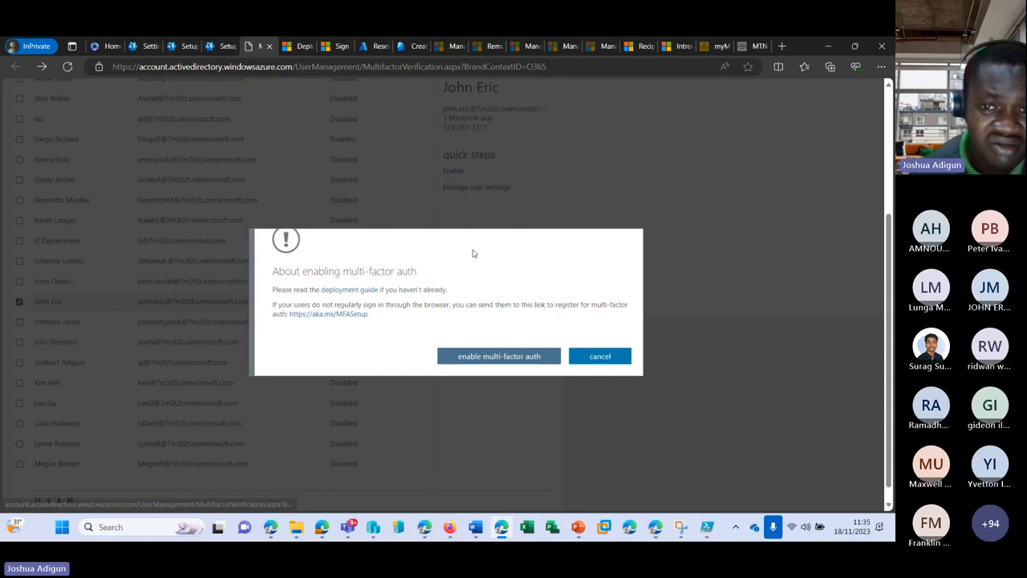
left_click(499, 355)
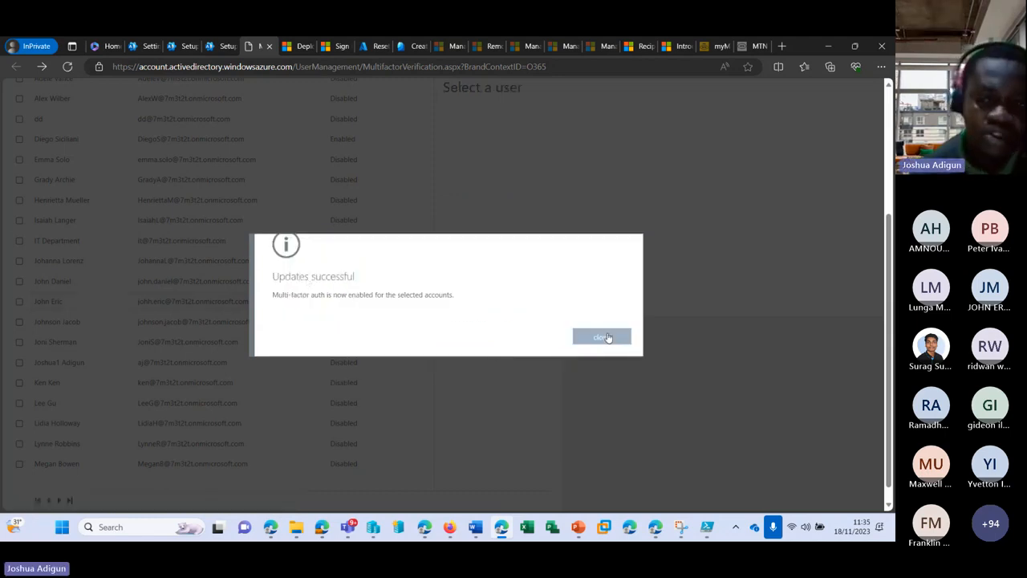
left_click(603, 338)
Enforce multi-factor authentication for the same user so its status reads Enforced
left_click(19, 301)
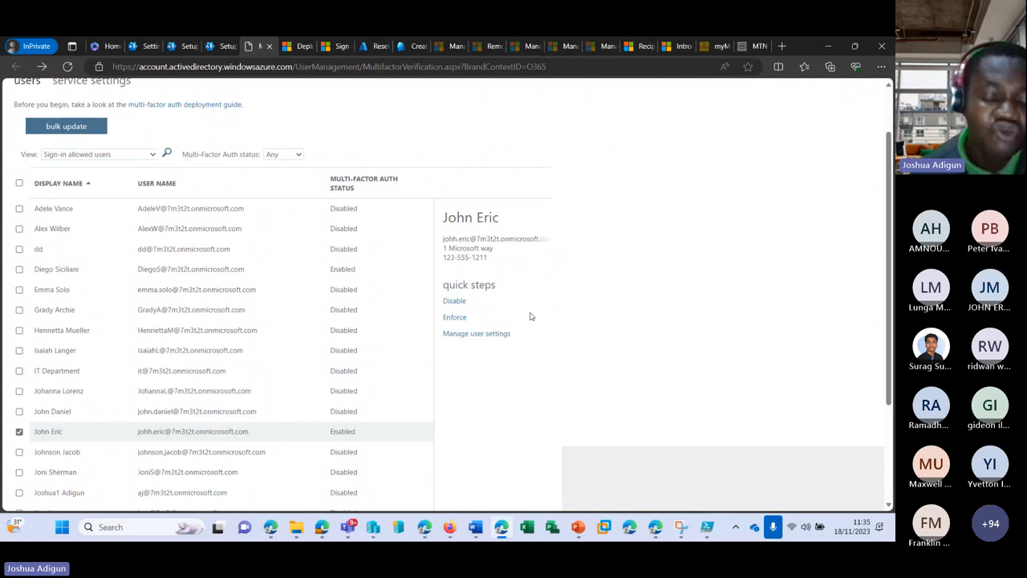
left_click(463, 317)
left_click(465, 354)
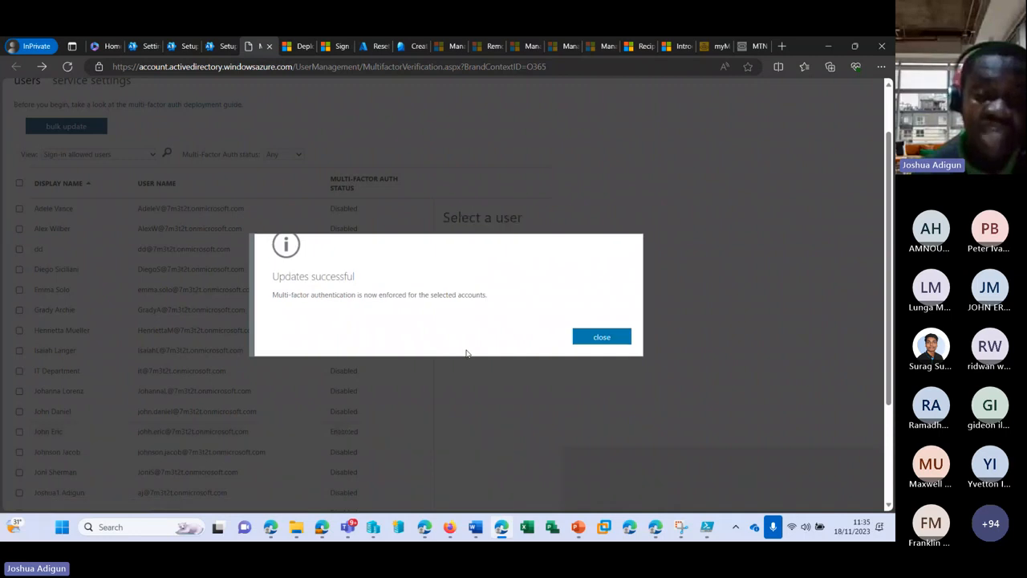
left_click(603, 337)
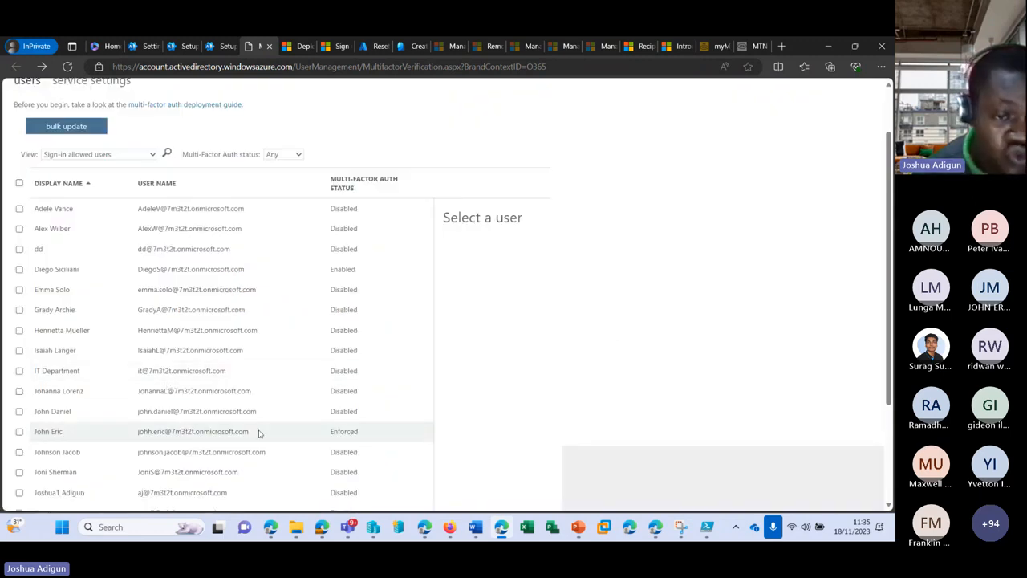
Open a new Edge InPrivate window and go to office.com
left_click(166, 437)
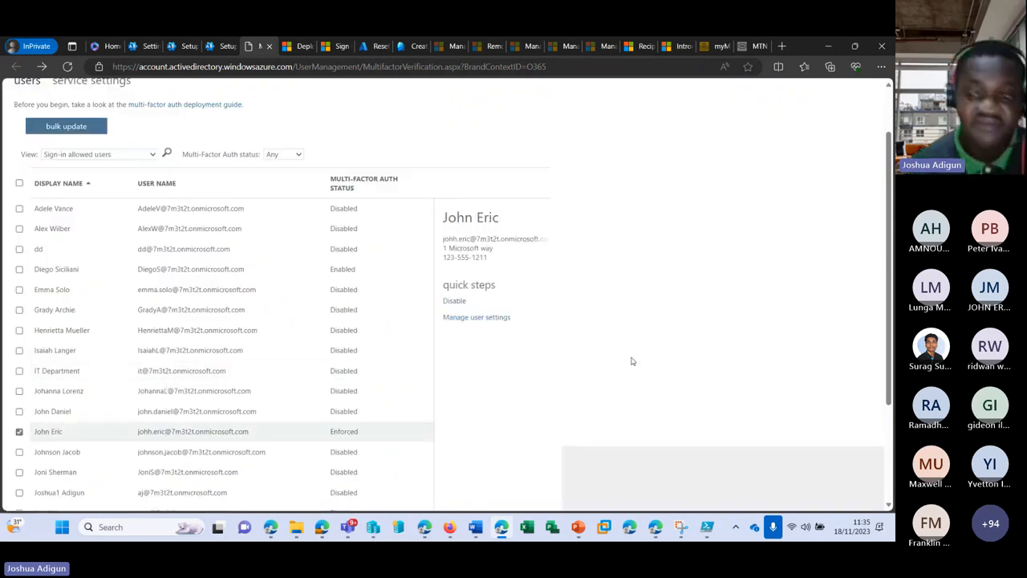
right_click(630, 527)
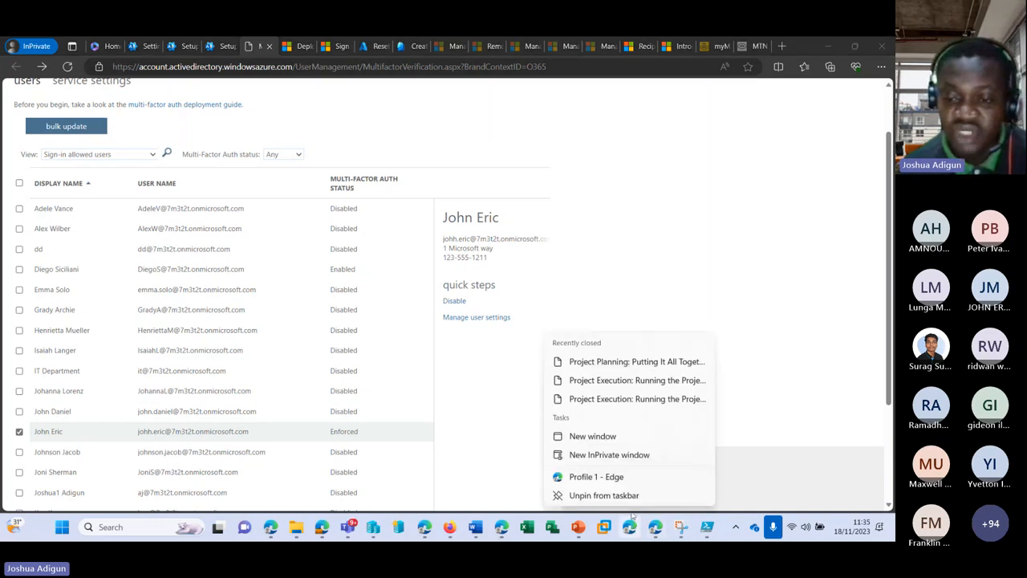
left_click(599, 455)
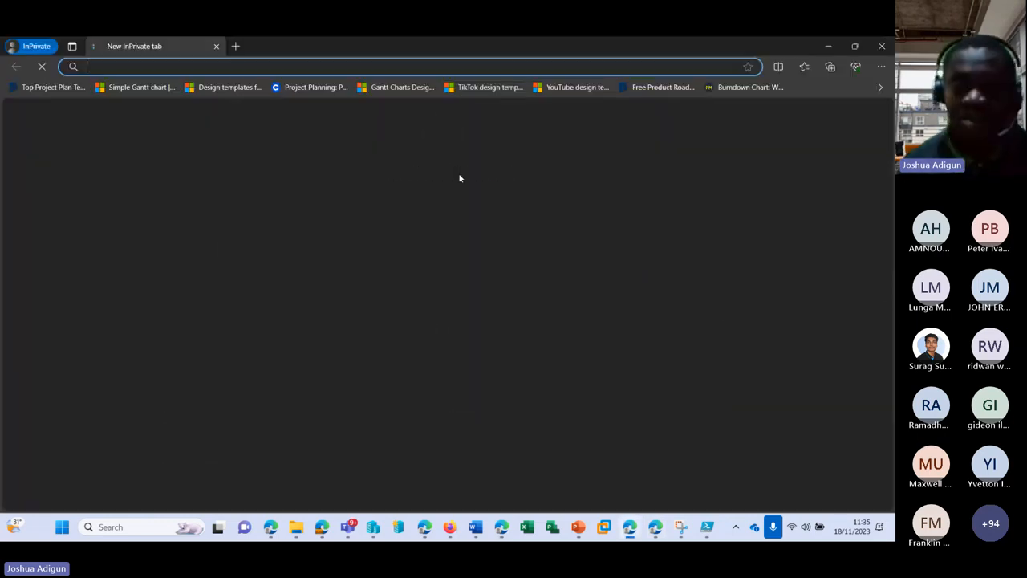
type("office.com")
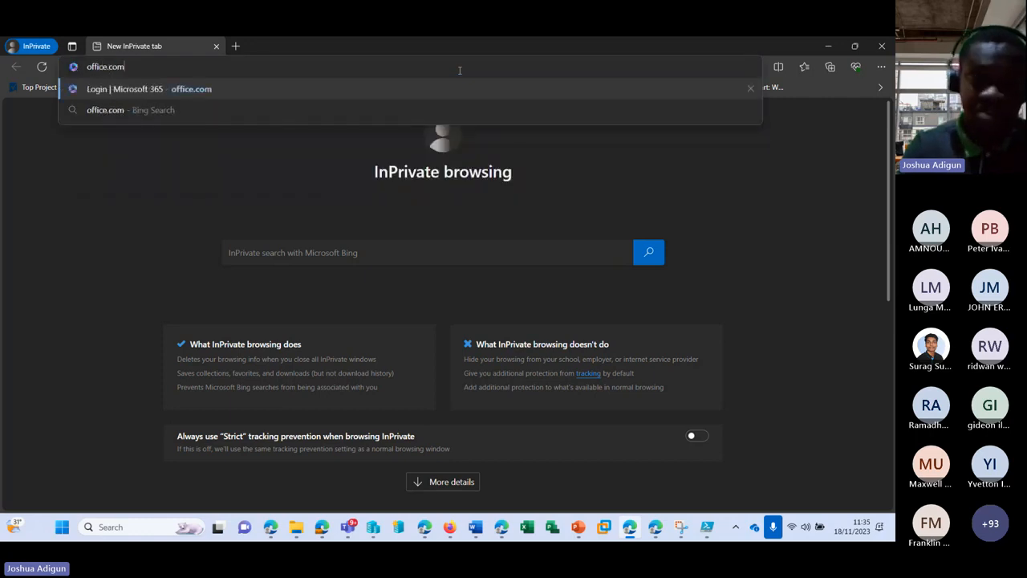
key("Return")
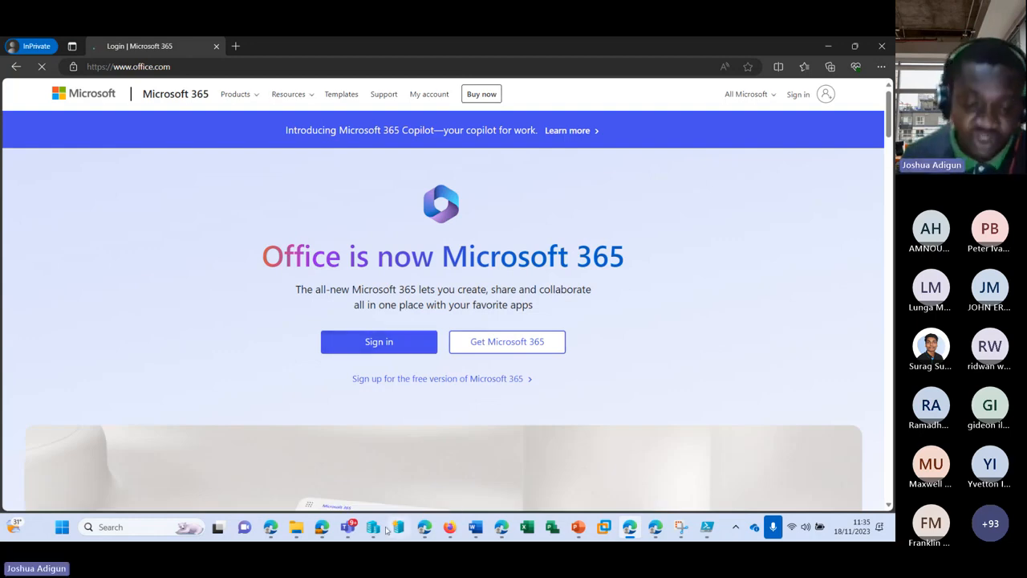
mouse_move(499, 528)
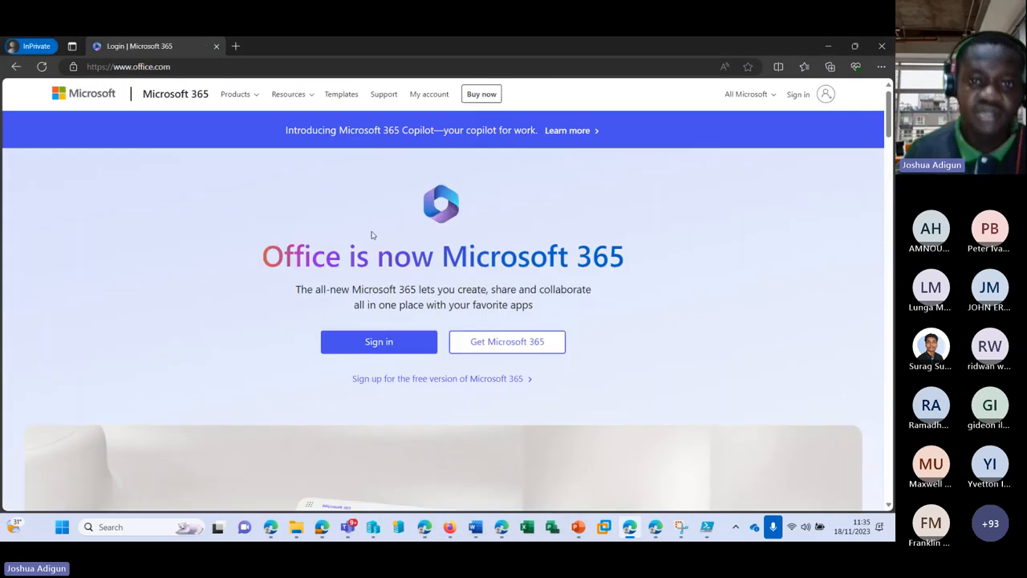
Try signing in with the test user's e-mail address, then switch back to the MFA users window
left_click(369, 343)
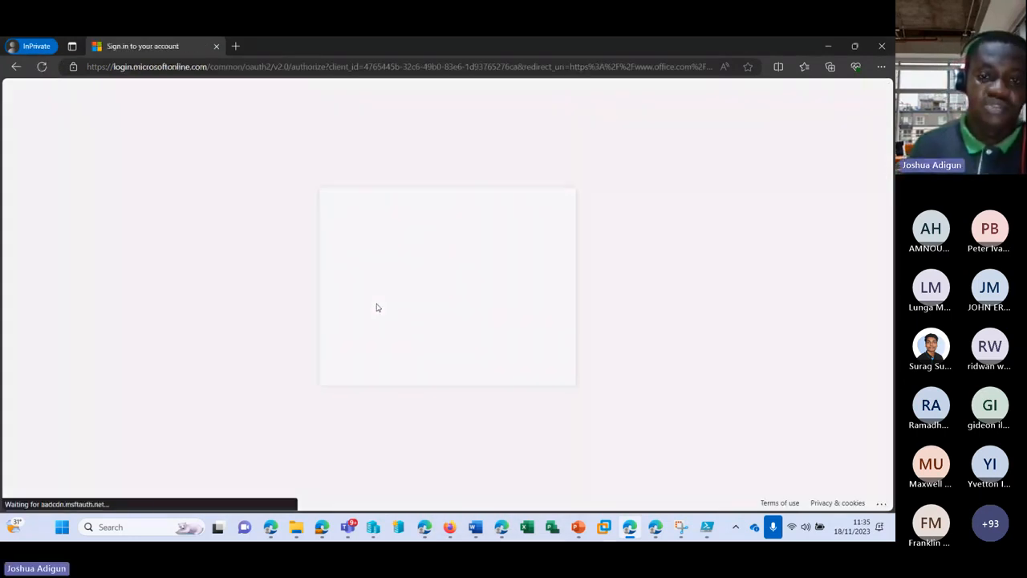
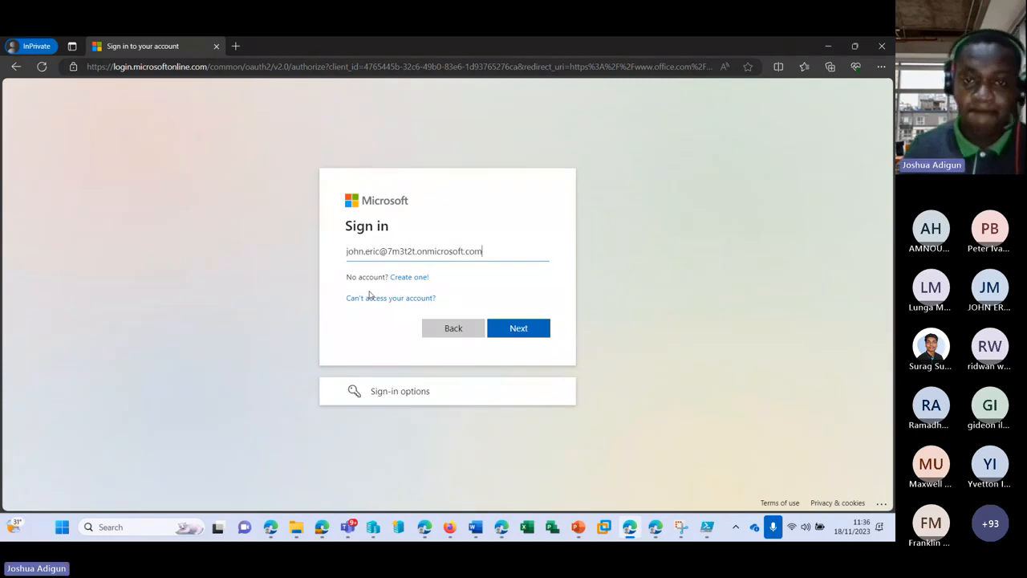
left_click(530, 332)
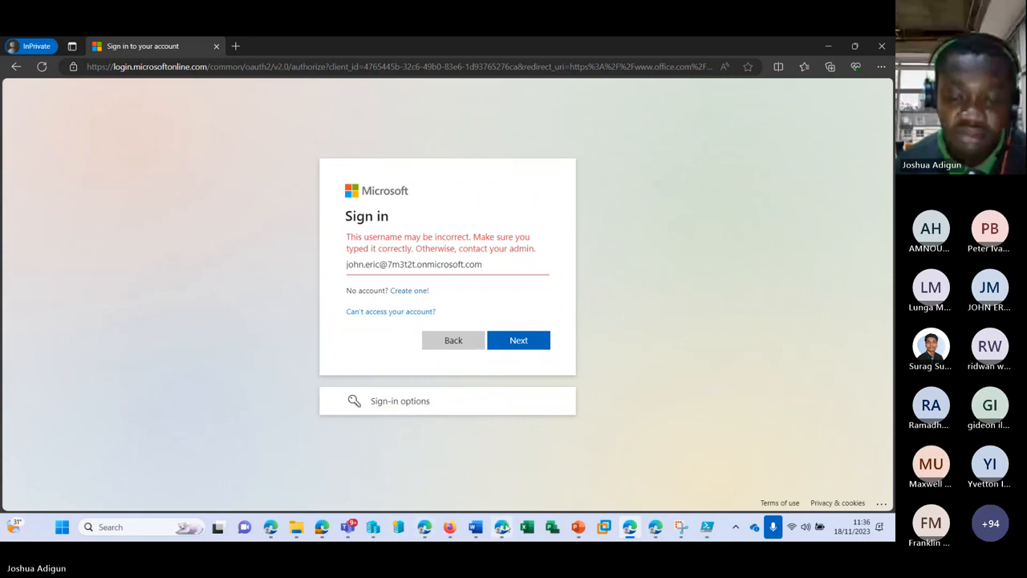
mouse_move(502, 527)
left_click(500, 451)
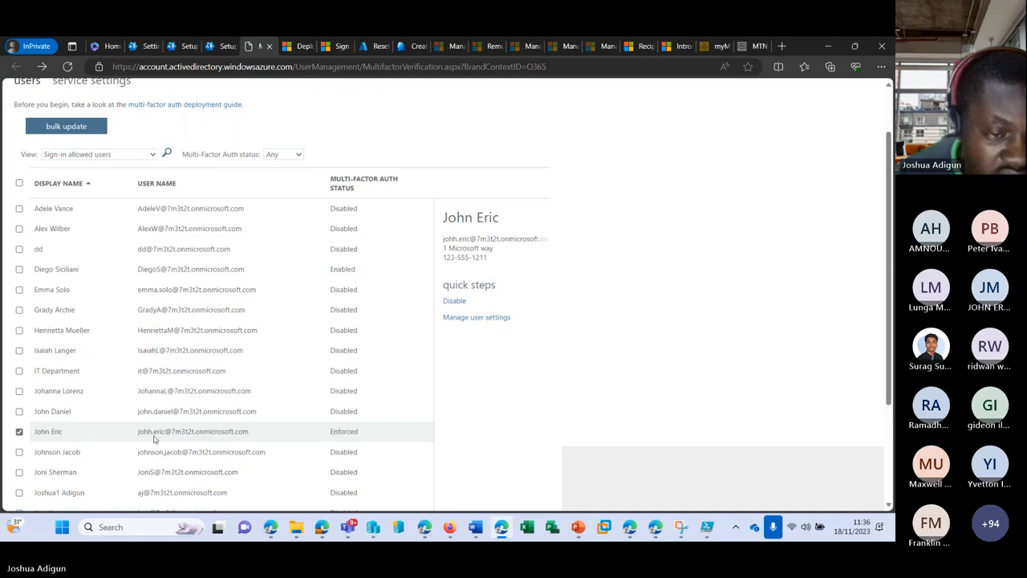
Close the Modern authentication pane and open the Active users list
left_click(150, 46)
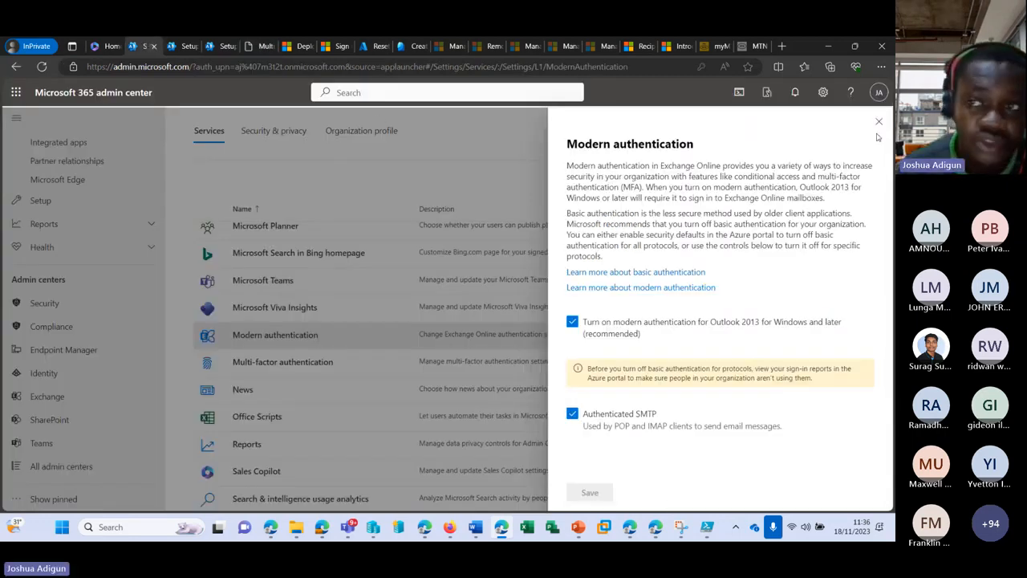
left_click(880, 123)
scroll(72, 208, "up", 6)
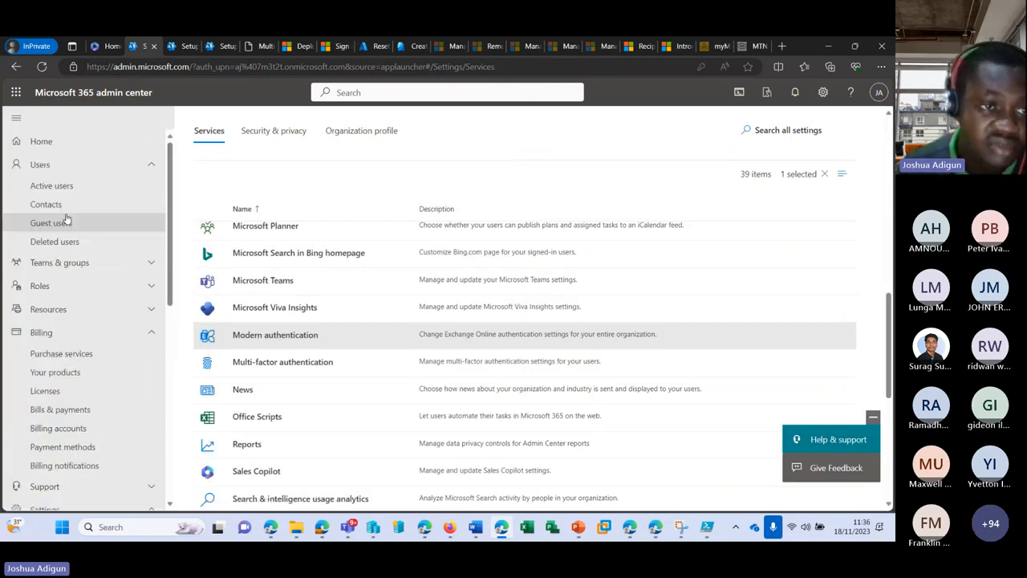
left_click(77, 186)
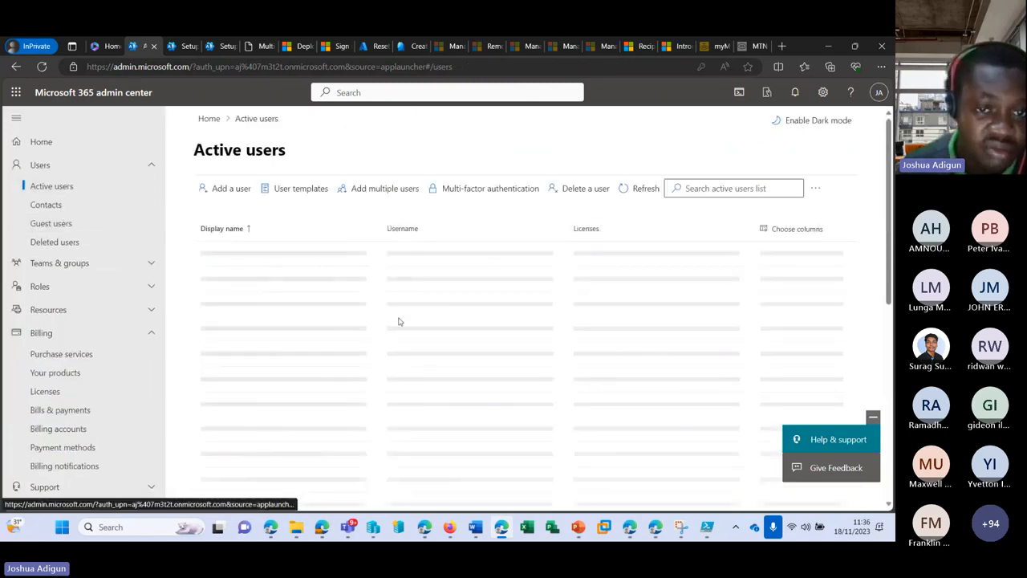
Open the test user's account details, select its full username, and return to sign-in
scroll(291, 388, "down", 3)
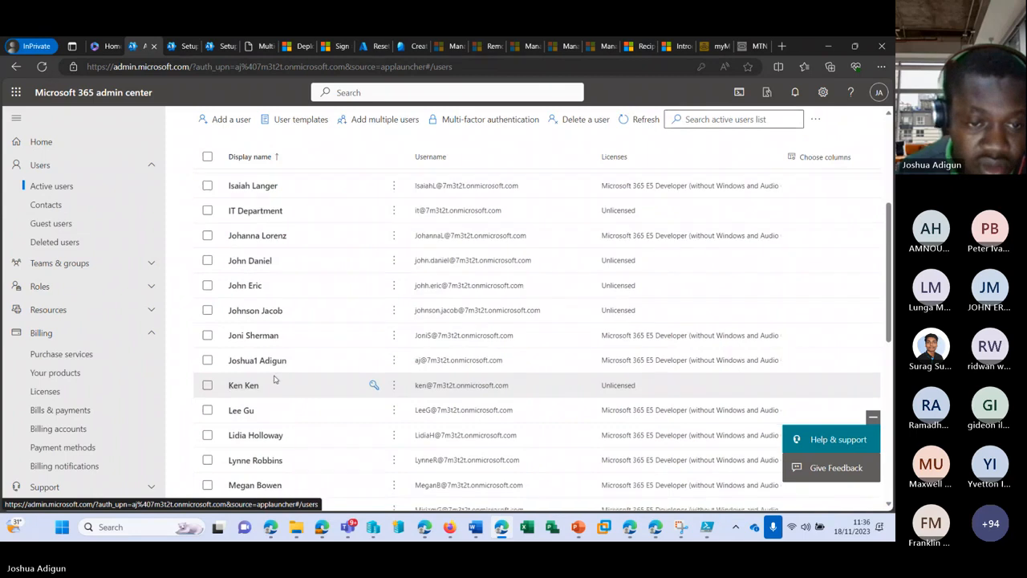
scroll(273, 380, "down", 1)
scroll(273, 380, "down", 3)
scroll(273, 369, "up", 8)
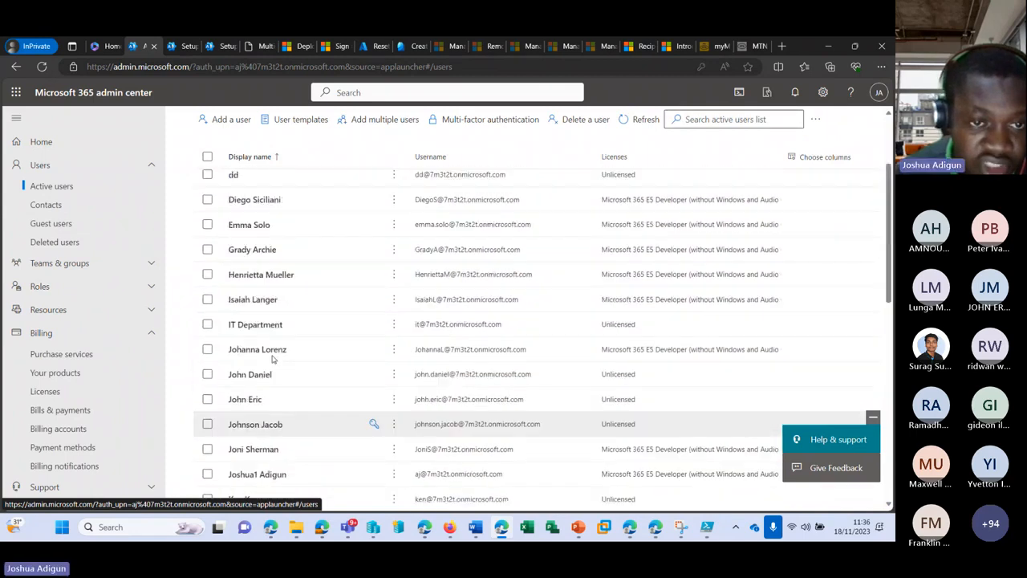
scroll(271, 359, "down", 4)
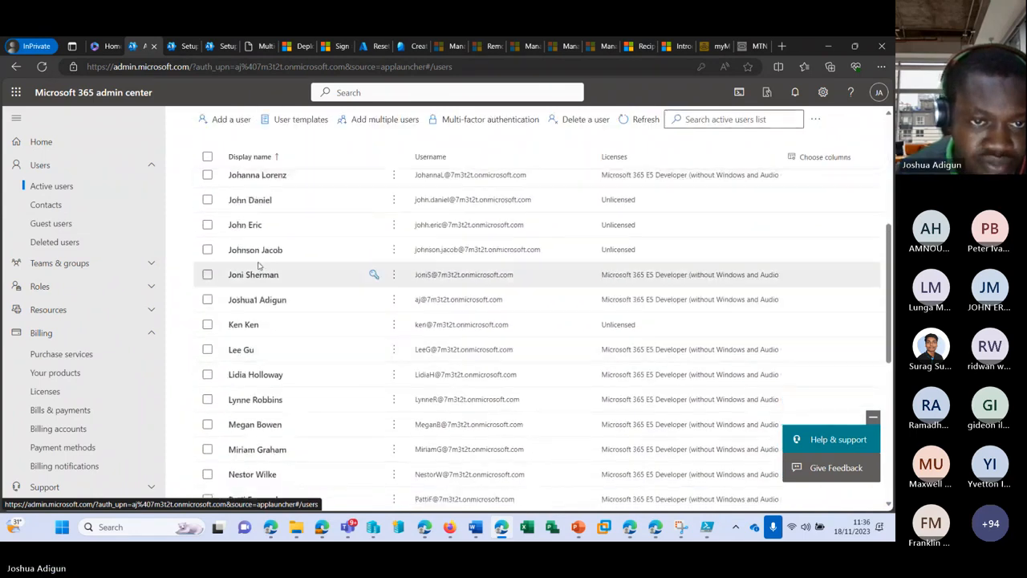
left_click(245, 225)
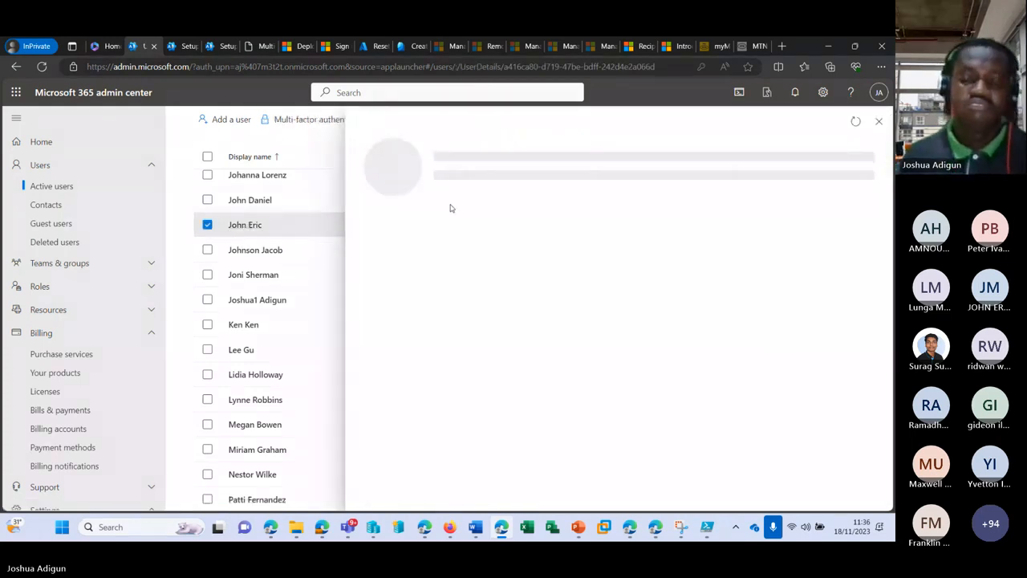
triple_click(430, 273)
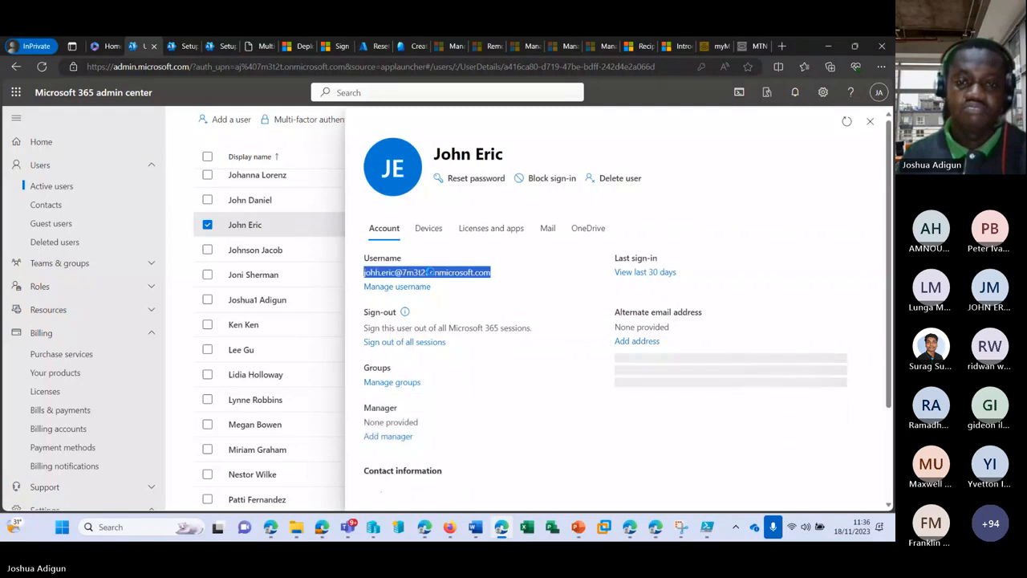
left_click(630, 527)
Paste the correct username into the sign-in field, submit it, and bring the admin center back
triple_click(398, 273)
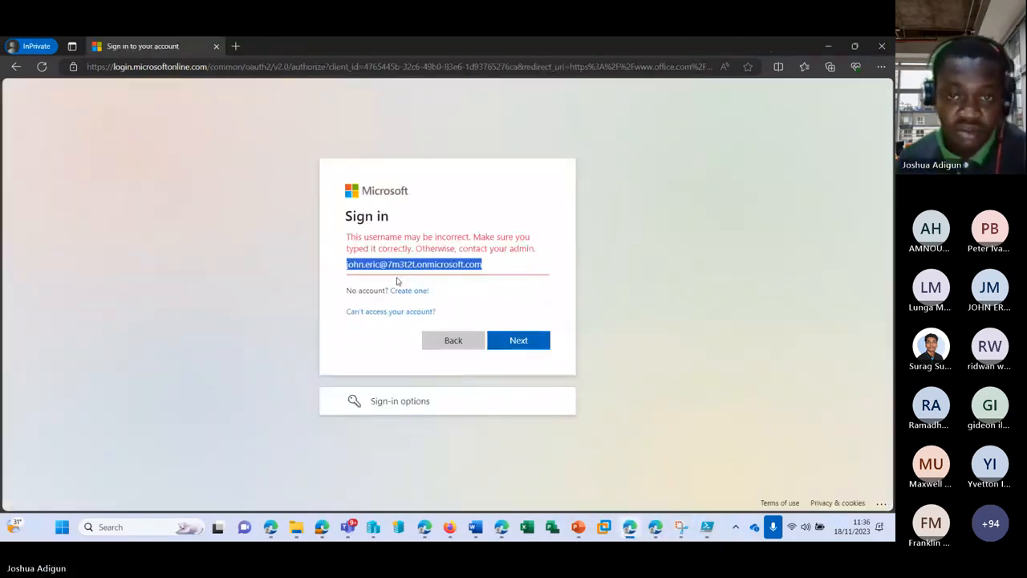
key("ctrl+v")
left_click(519, 334)
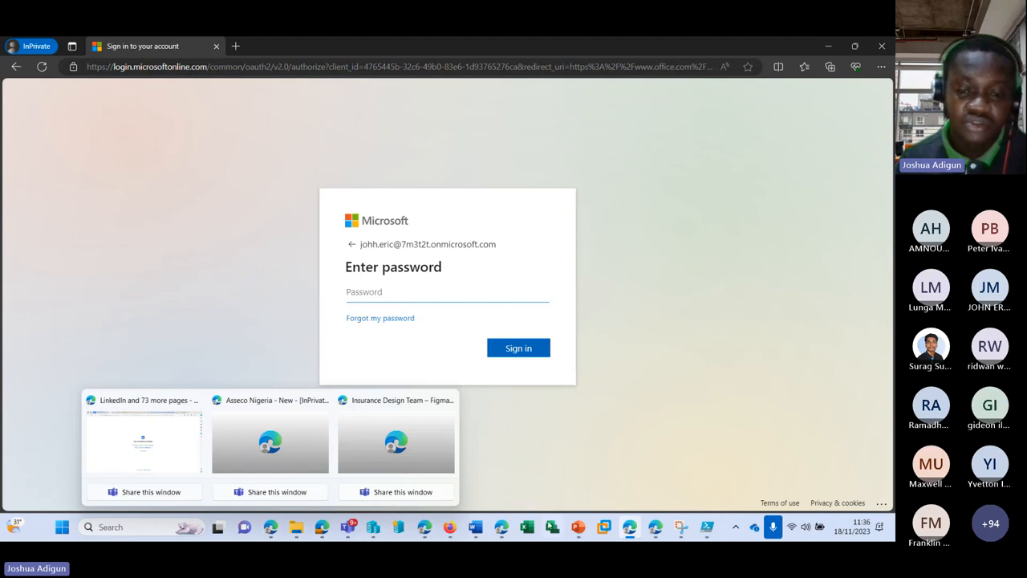
mouse_move(501, 526)
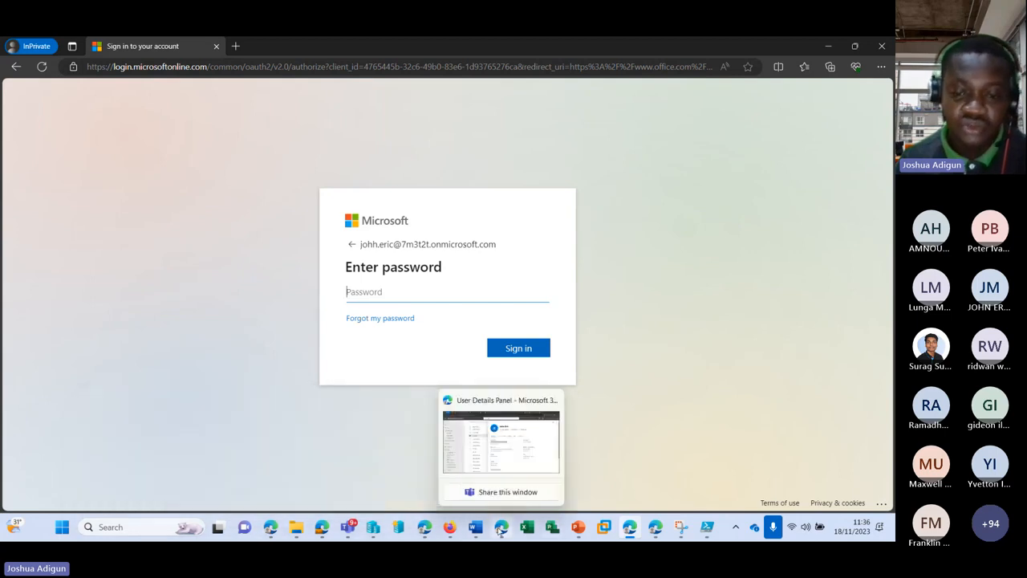
left_click(492, 443)
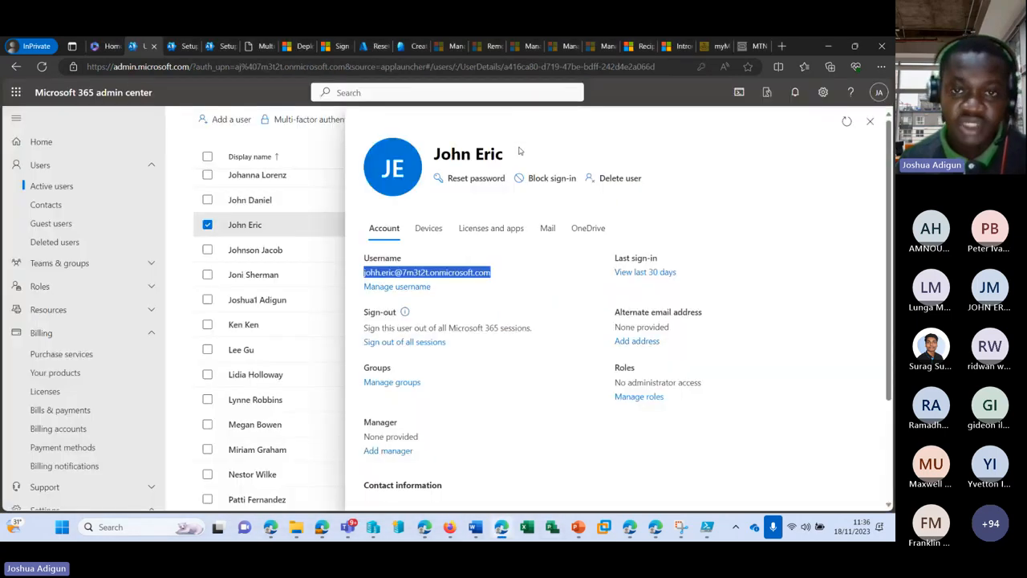
Reset the test user's password to a manually entered new password instead of an auto-generated one
left_click(474, 180)
left_click(448, 292)
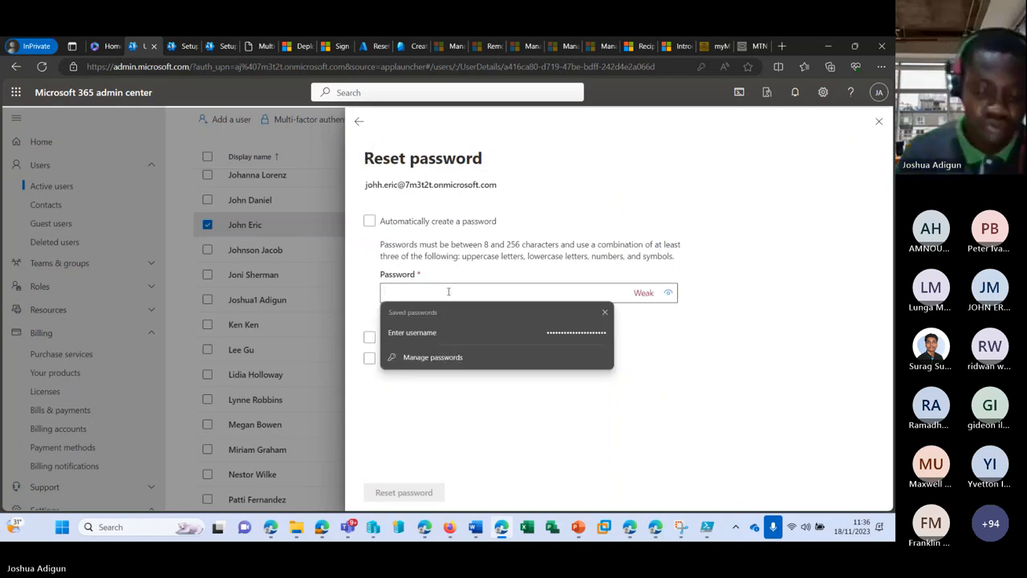
type("•")
key("BackSpace")
type("•")
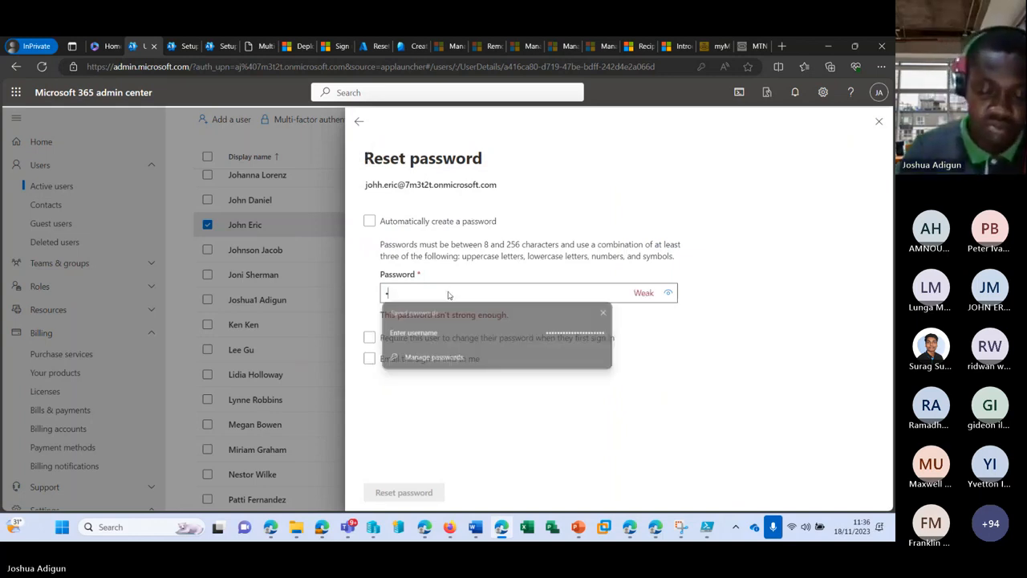
type("•")
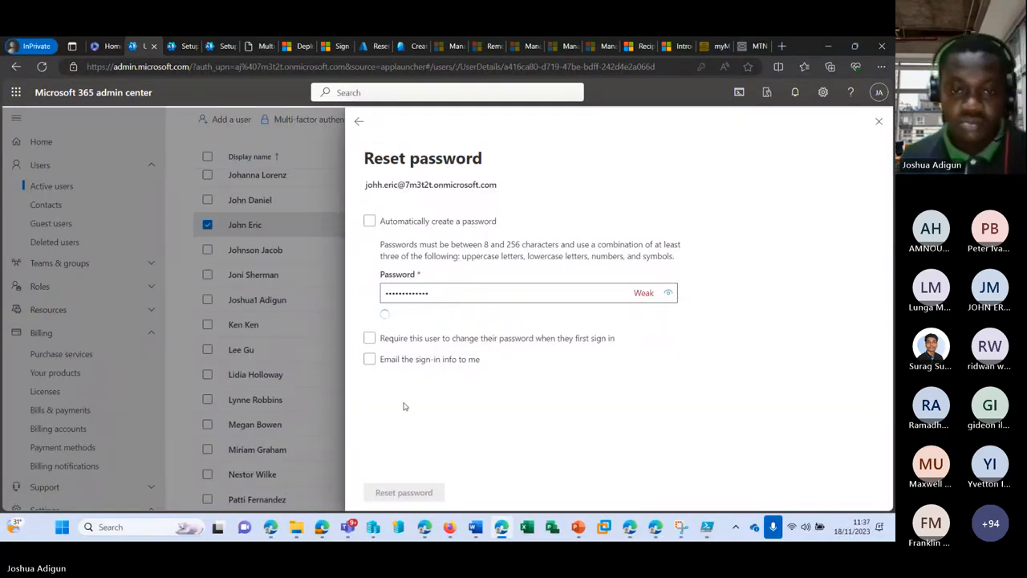
left_click(405, 490)
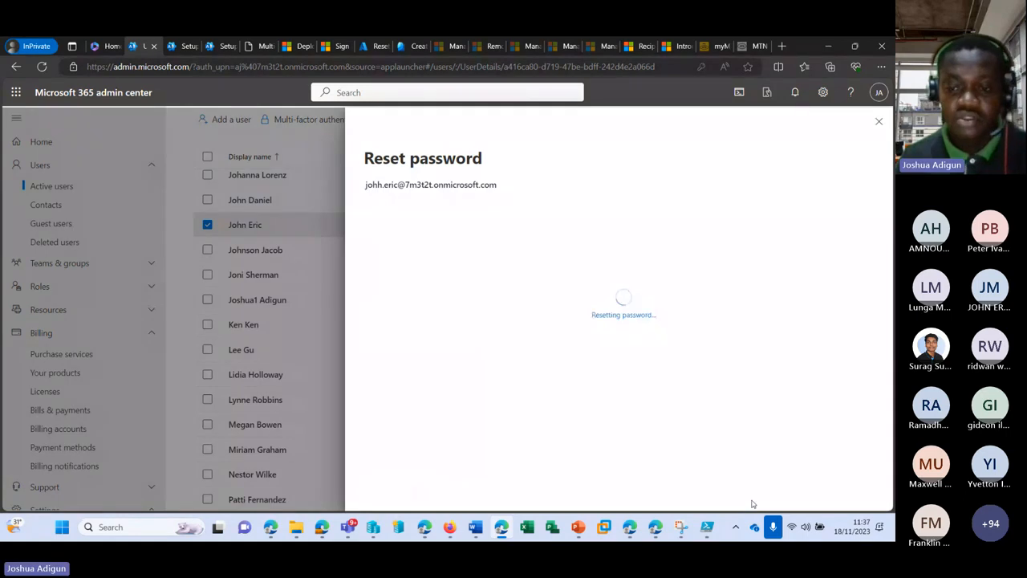
mouse_move(631, 529)
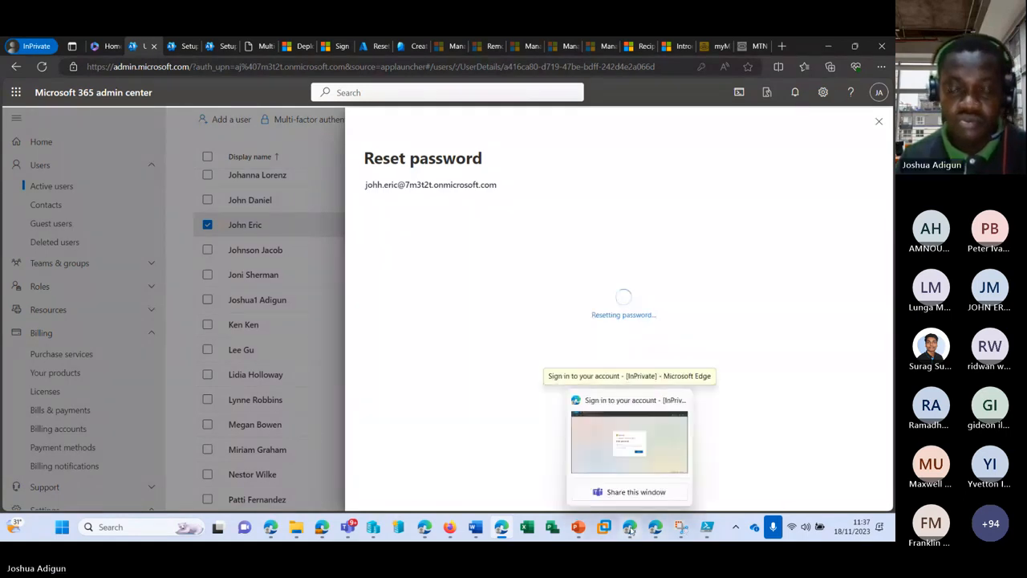
Sign in with the new password and continue past the More information required notice
left_click(630, 530)
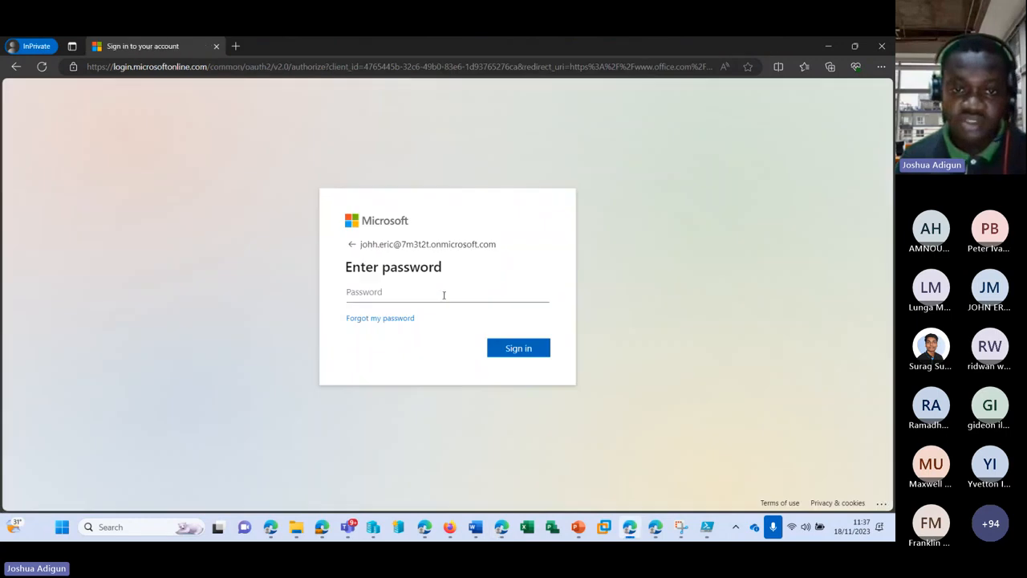
type("••")
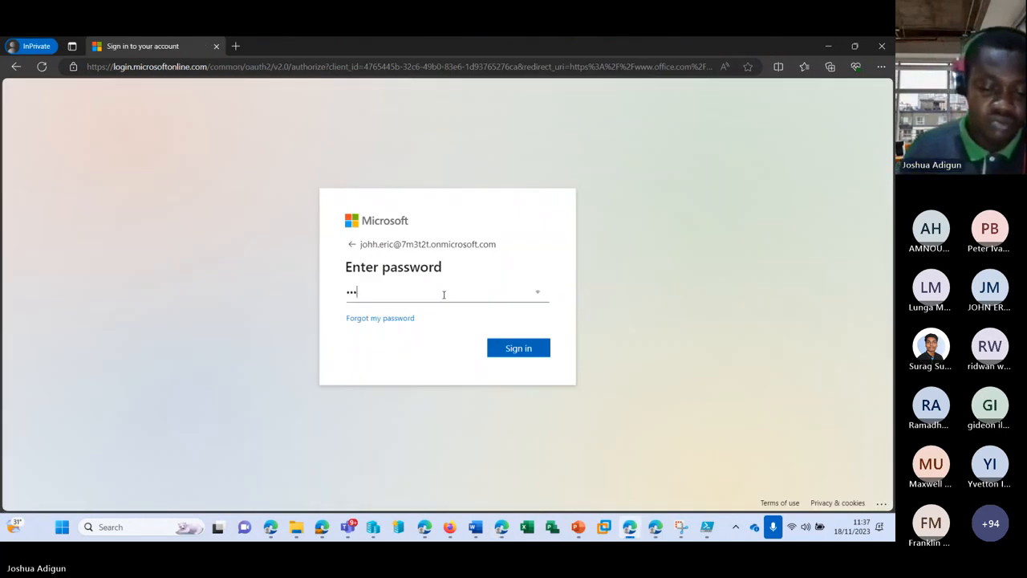
type("••••")
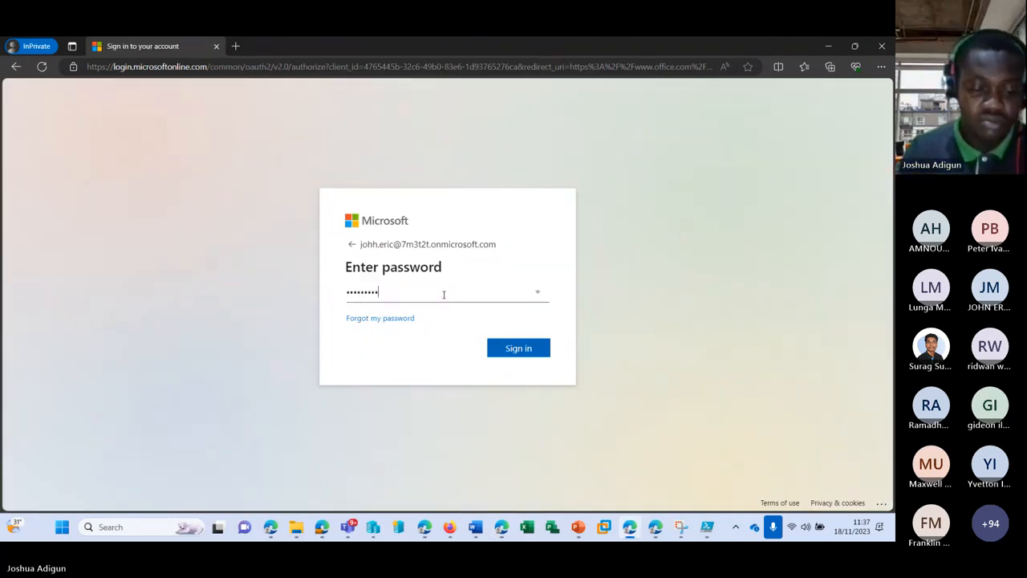
type("••")
key("Return")
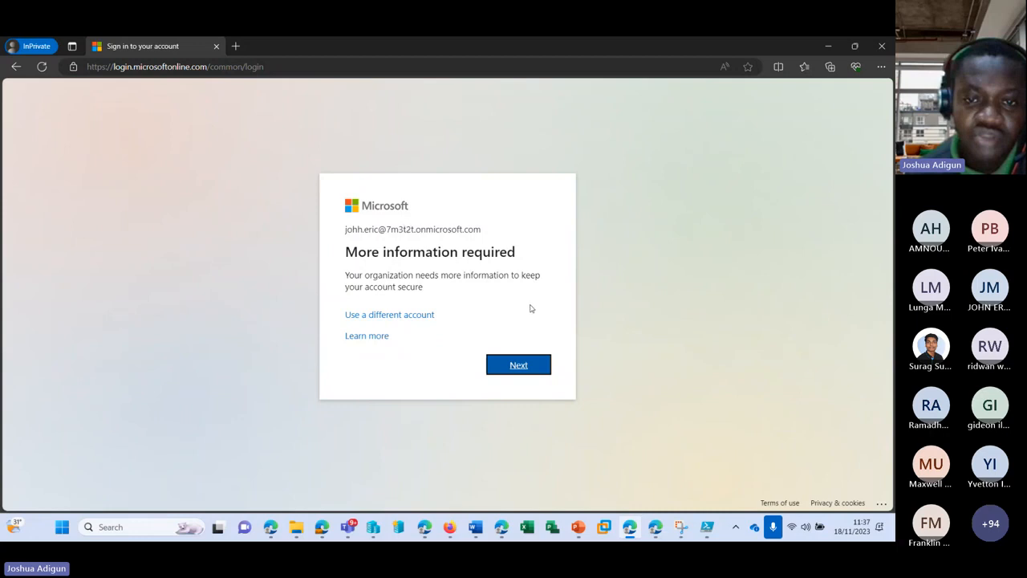
left_click_drag(346, 274, 527, 290)
left_click(523, 367)
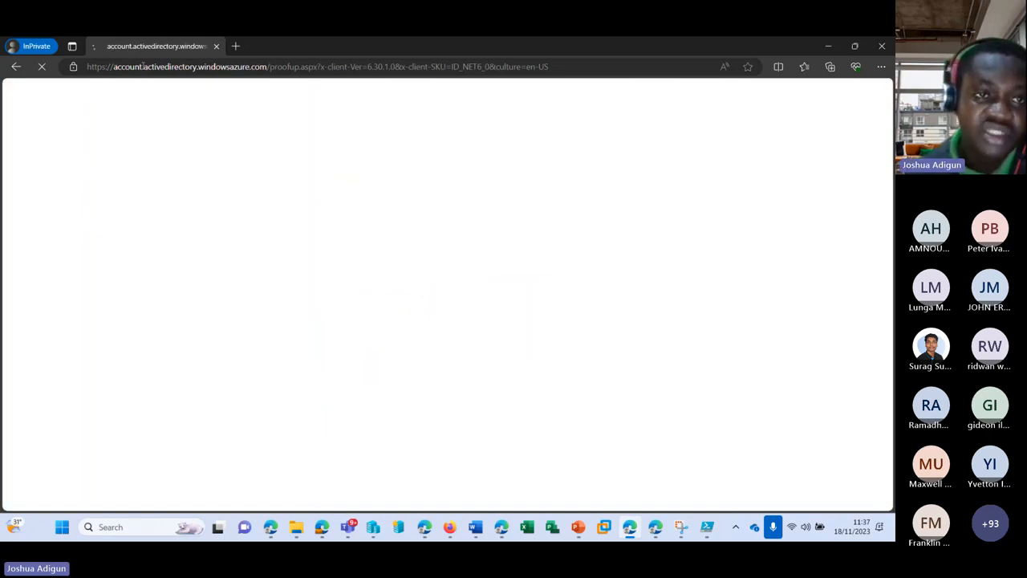
Choose Phone instead of the authenticator app as verification method 1, then minimize the sign-in window
left_click_drag(144, 67, 196, 67)
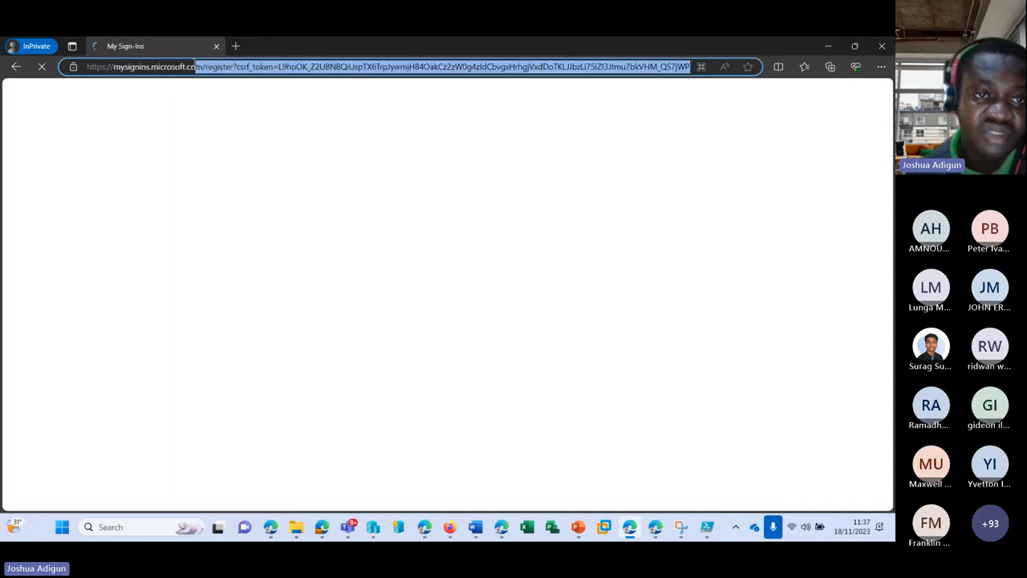
left_click(160, 66)
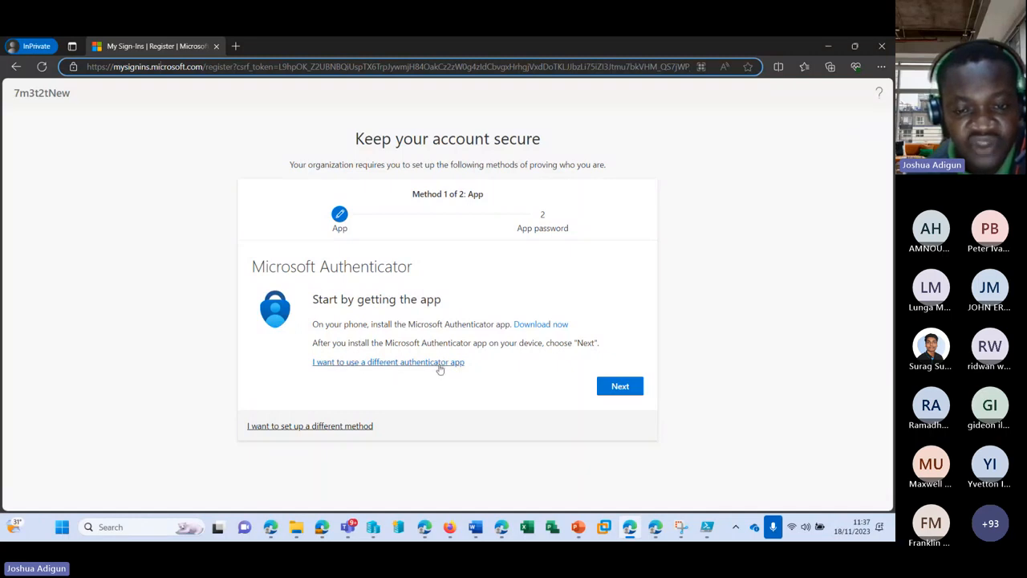
left_click(337, 427)
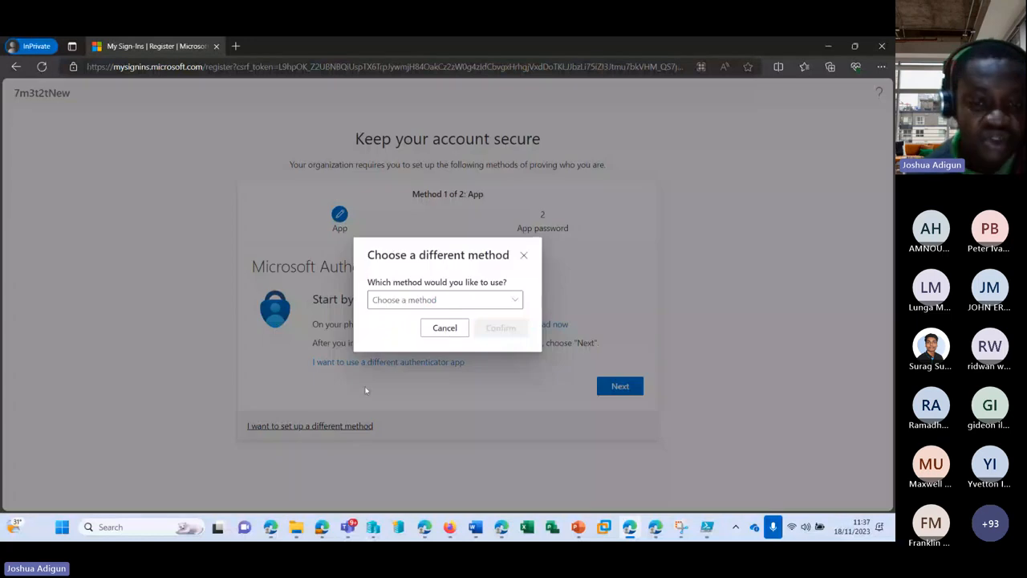
left_click(468, 299)
left_click(391, 344)
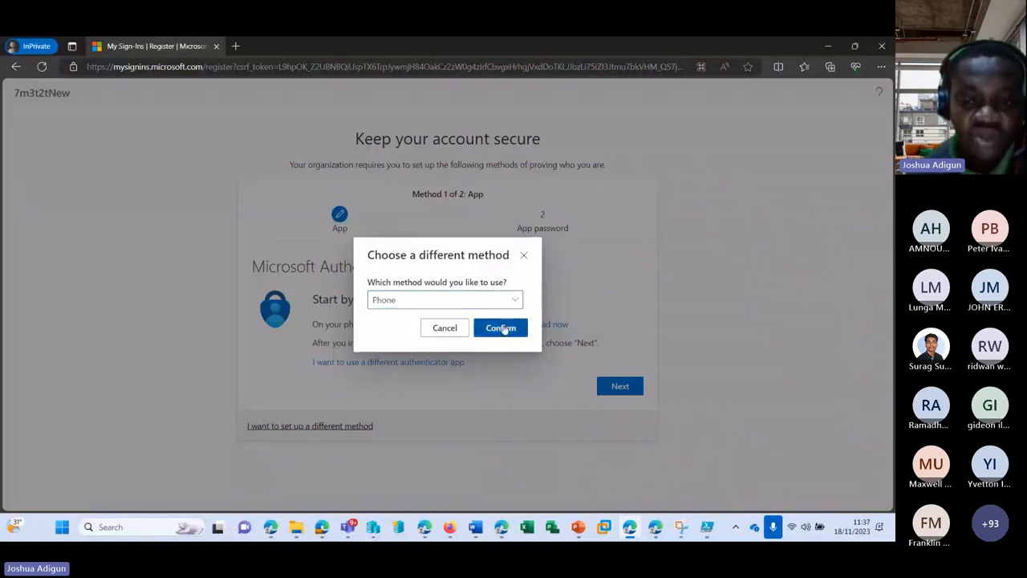
left_click(501, 328)
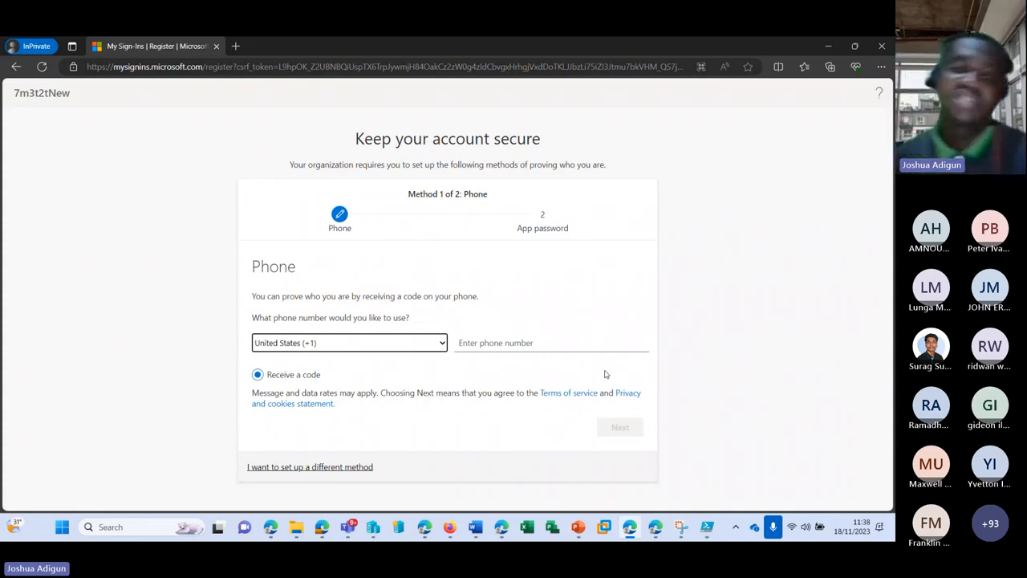
left_click(828, 53)
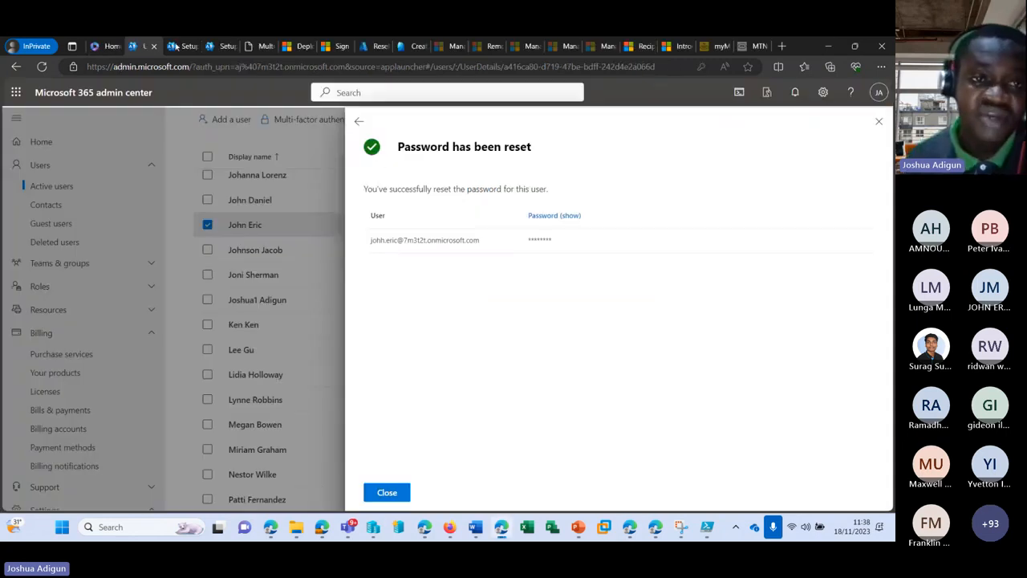
left_click(176, 46)
left_click(225, 47)
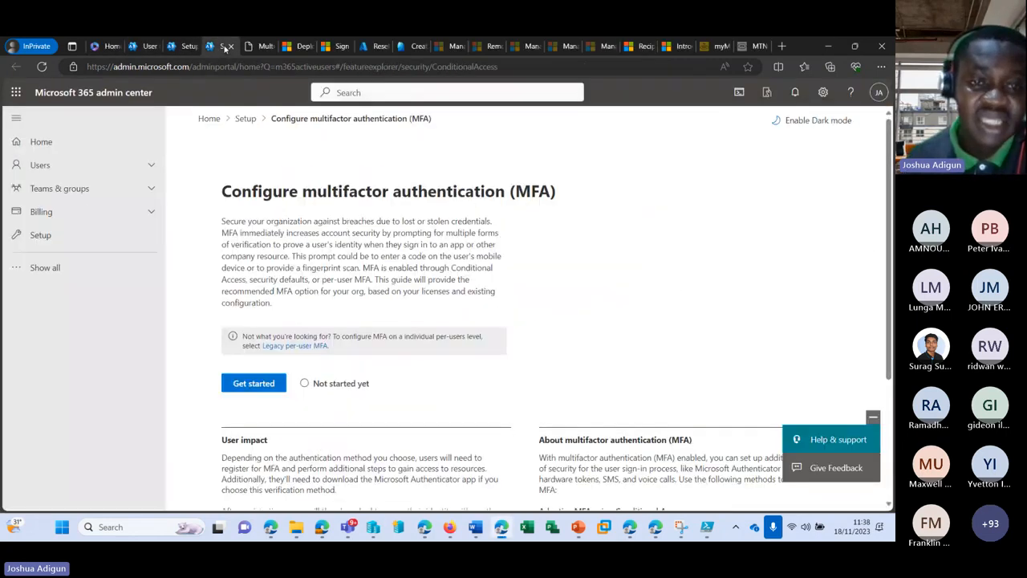
left_click(258, 49)
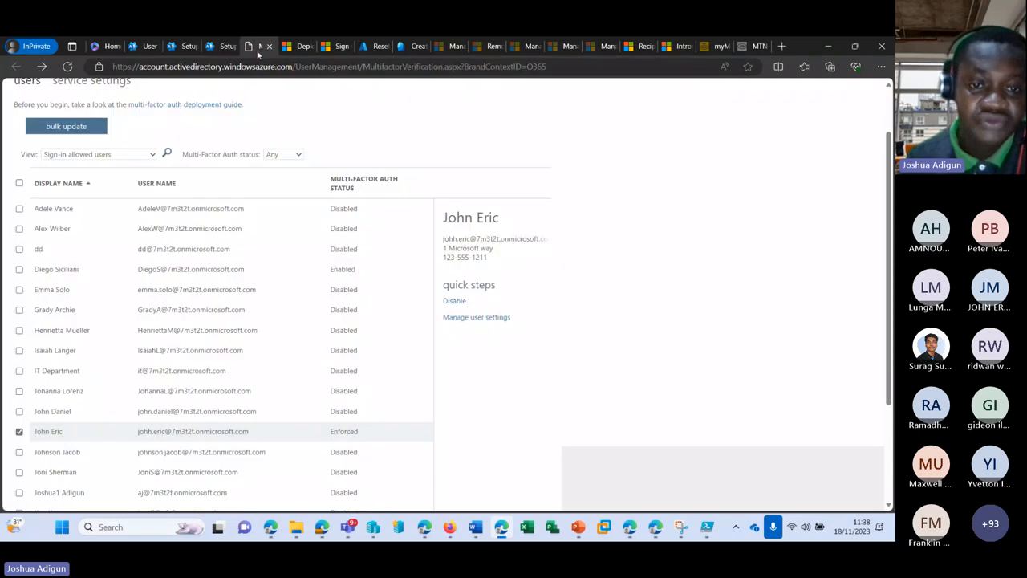
left_click(48, 411)
left_click(476, 317)
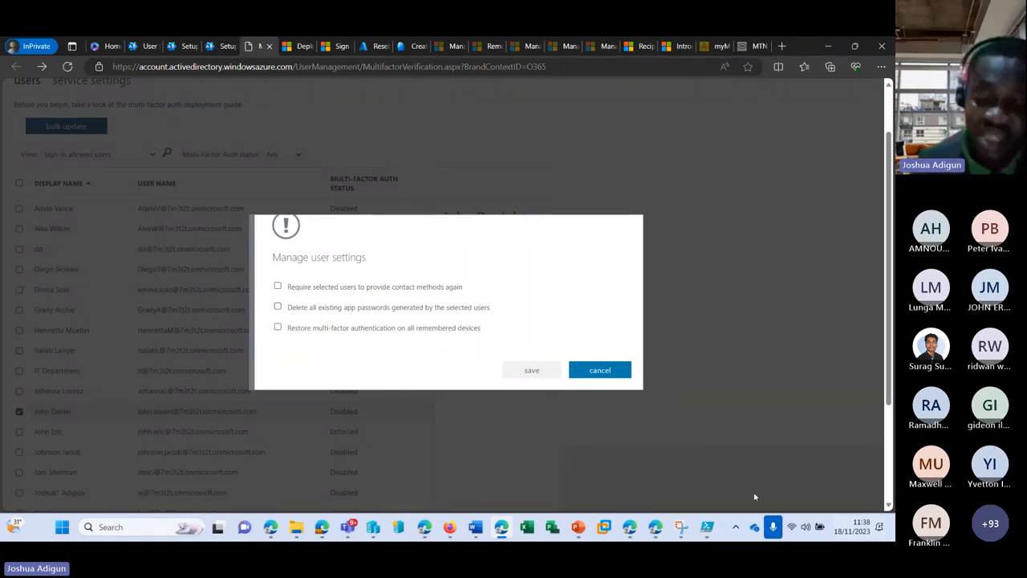
left_click(656, 528)
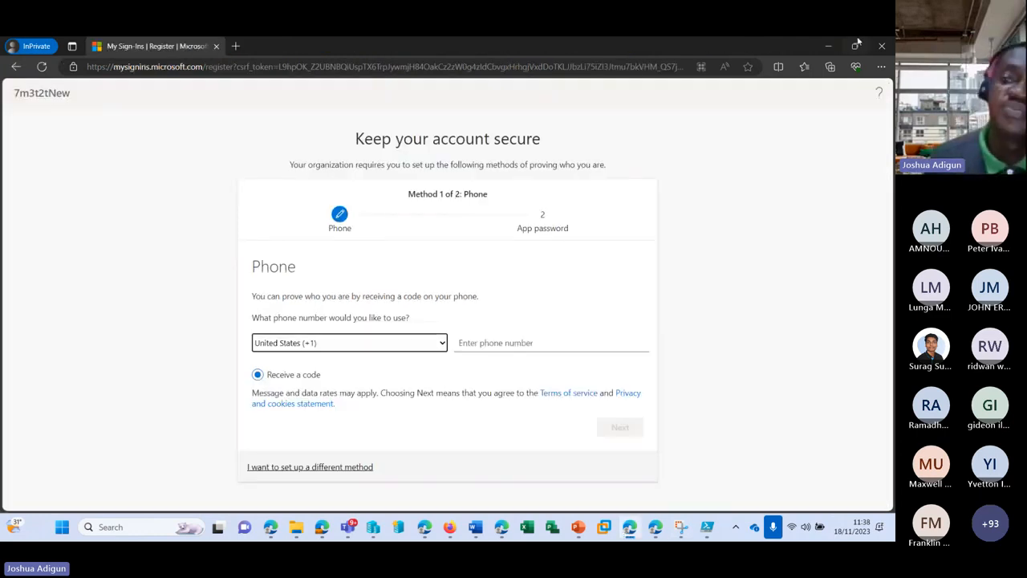
left_click(882, 46)
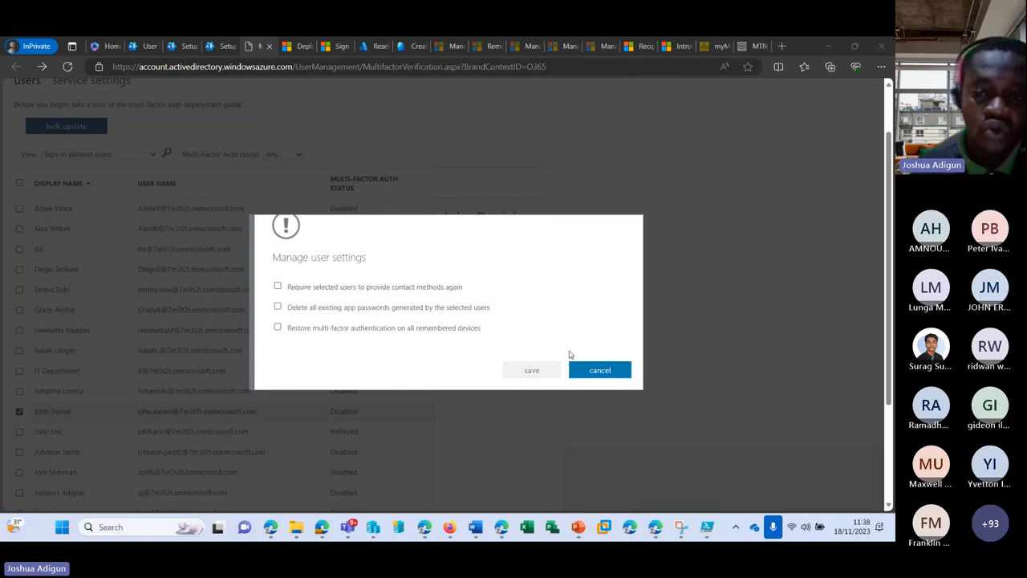
left_click(600, 370)
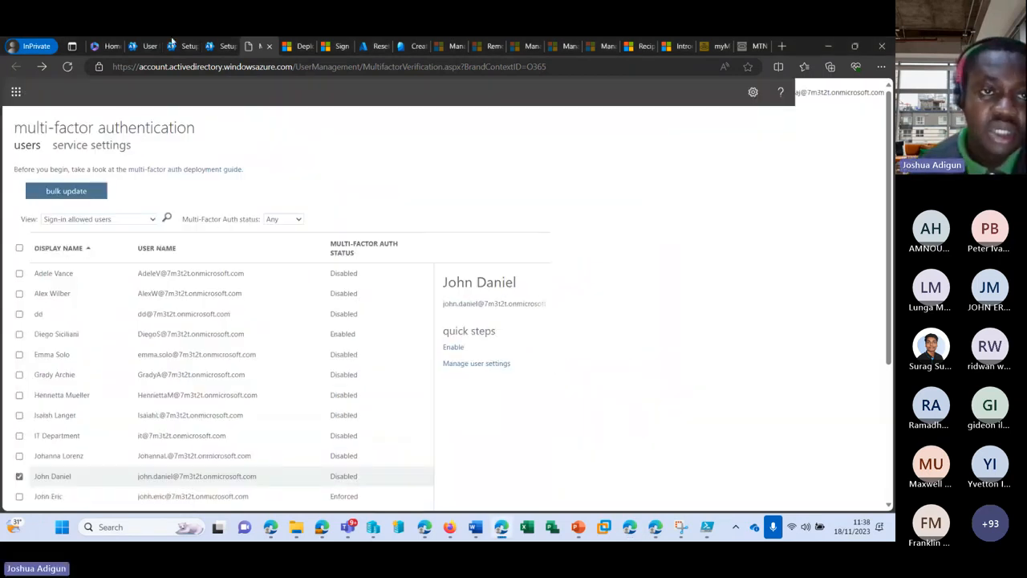
left_click(149, 47)
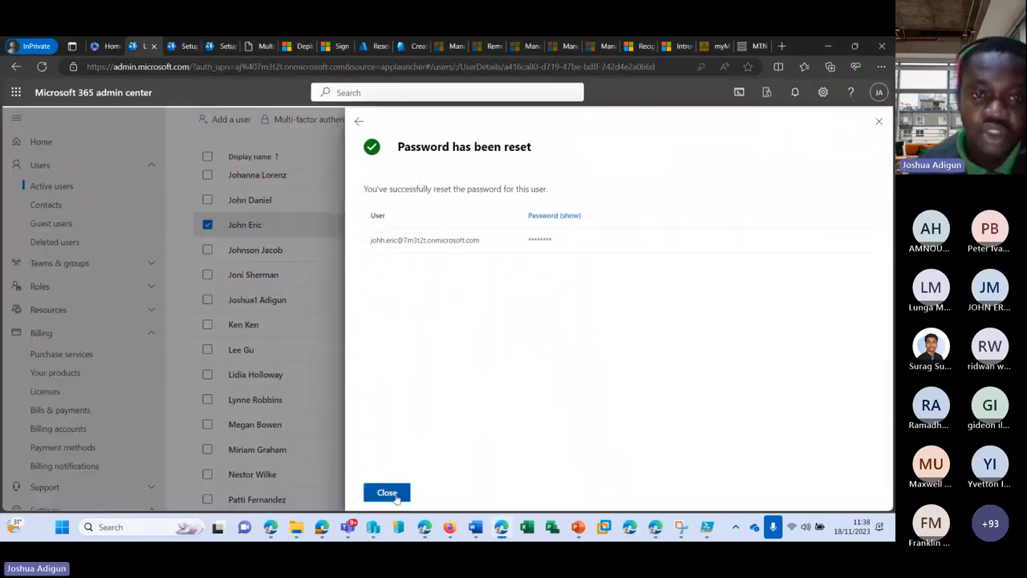
Close the password reset confirmation and review the user's licenses and apps details
left_click(386, 492)
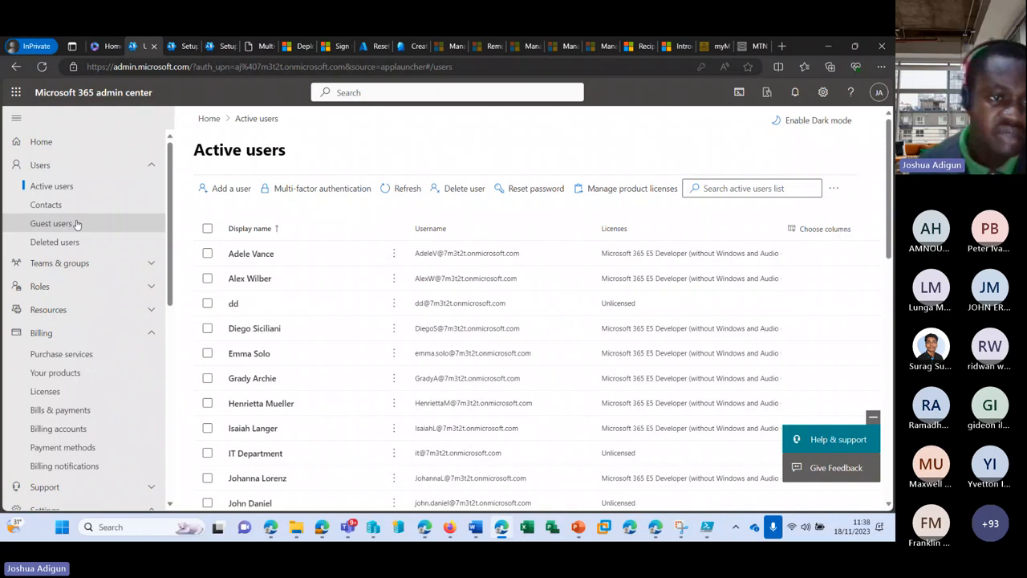
left_click(40, 165)
left_click(59, 187)
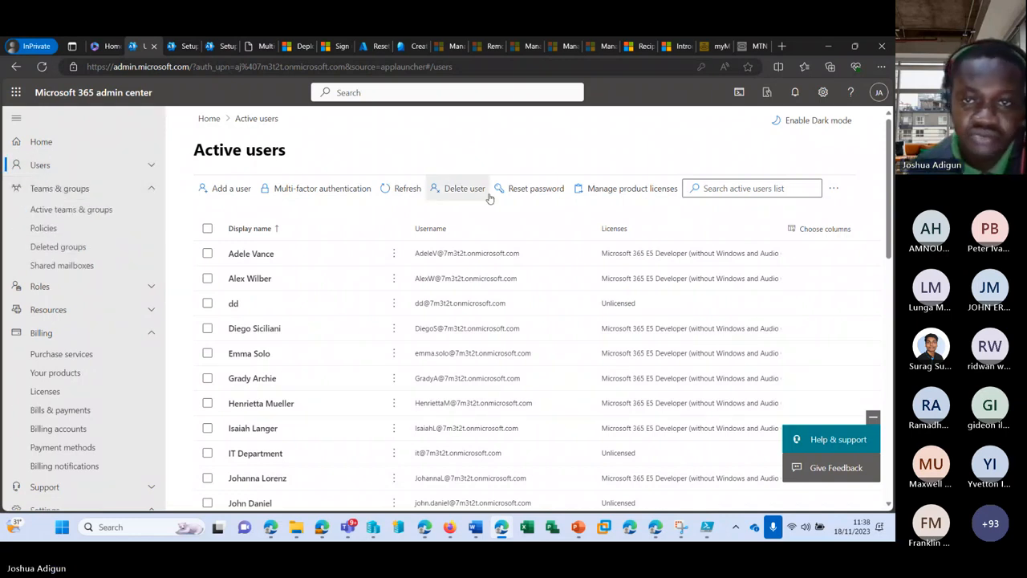
left_click(629, 189)
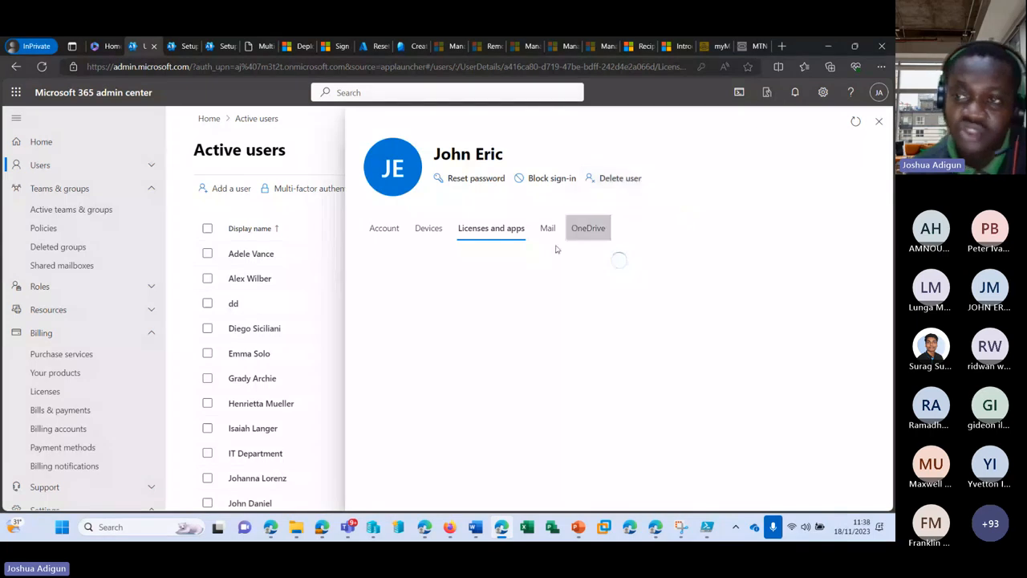
scroll(241, 337, "down", 3)
scroll(207, 336, "up", 1)
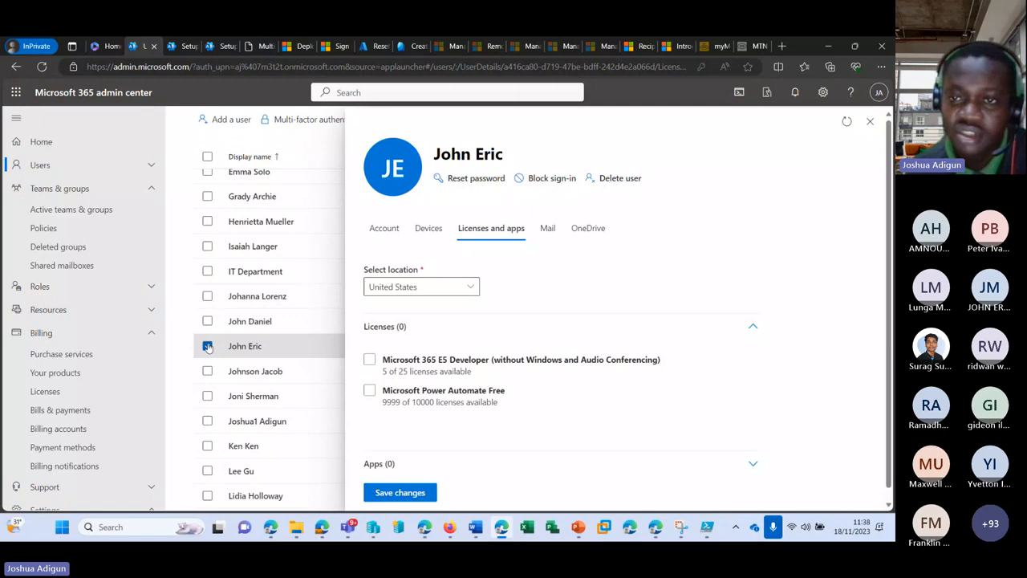
left_click(207, 346)
left_click(815, 188)
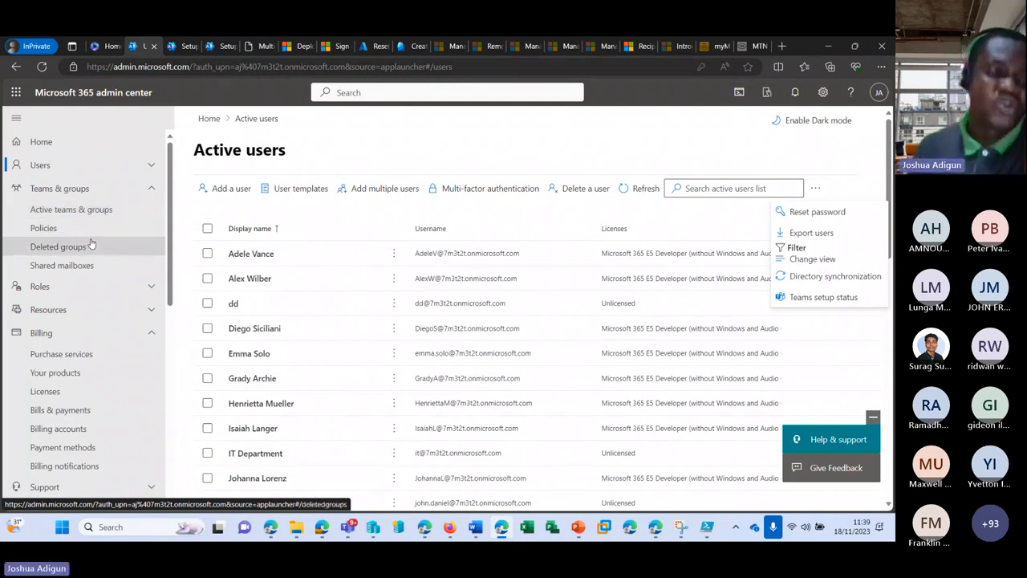
Visit the Deleted groups page, then go to the Active users list
left_click(49, 249)
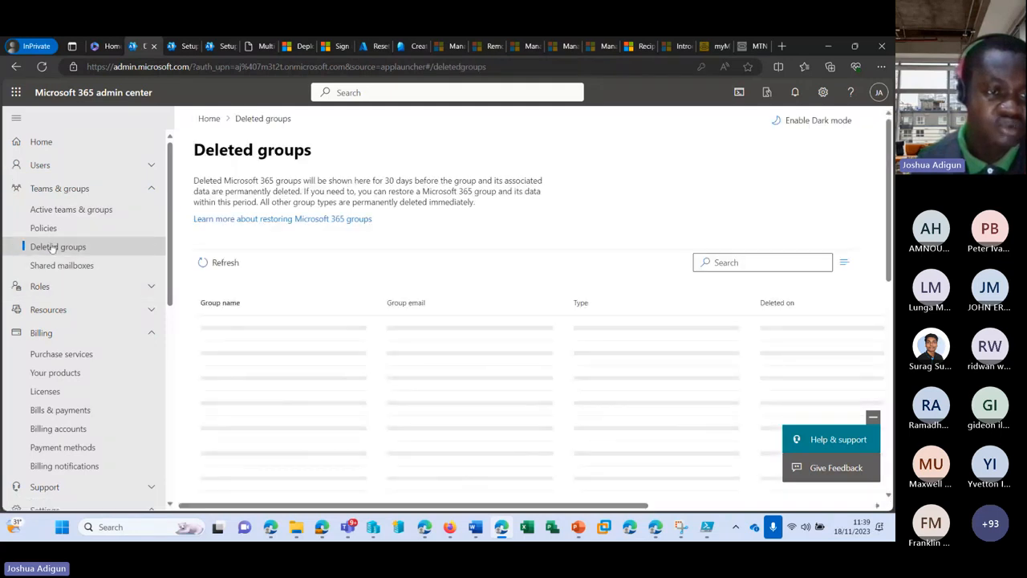
left_click(63, 164)
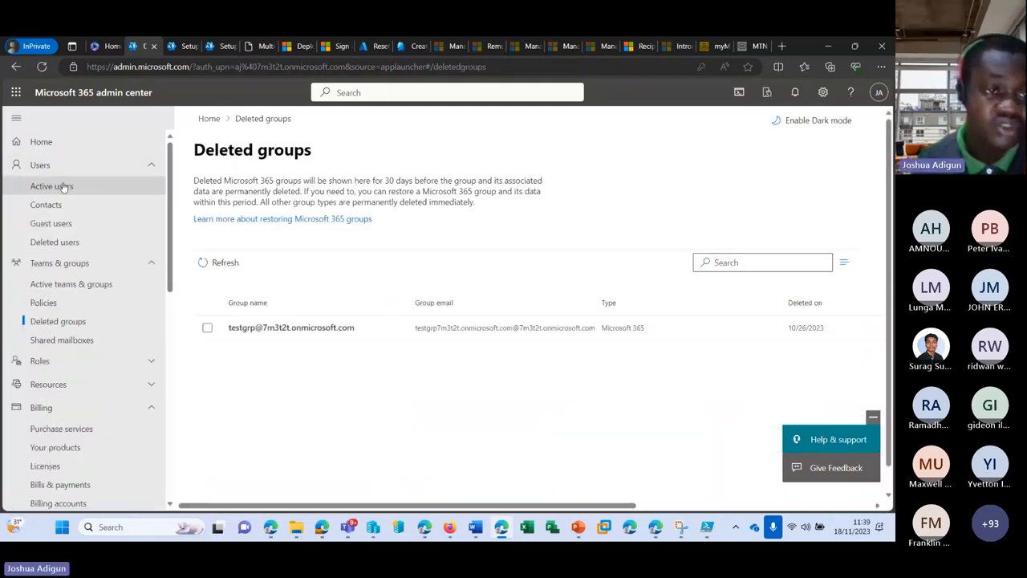
left_click(63, 186)
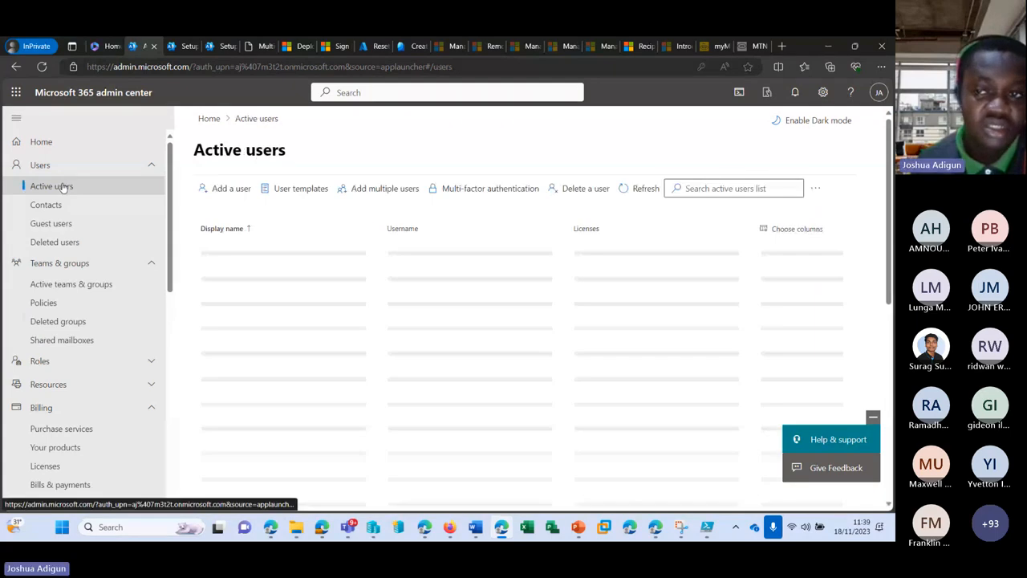
Open the admin's own account page, dismiss the feedback request, and go to Security info
left_click(879, 93)
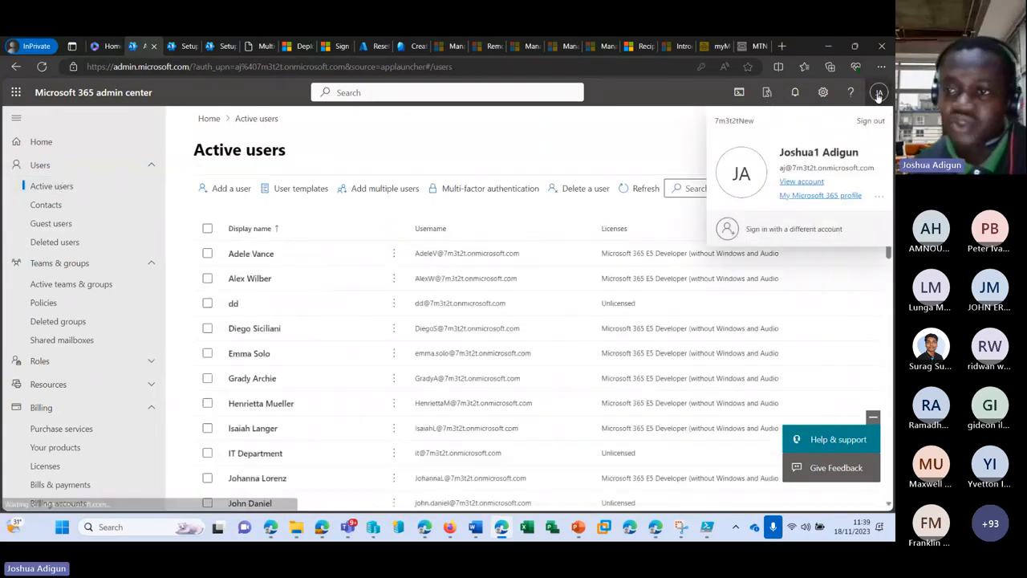
left_click(810, 183)
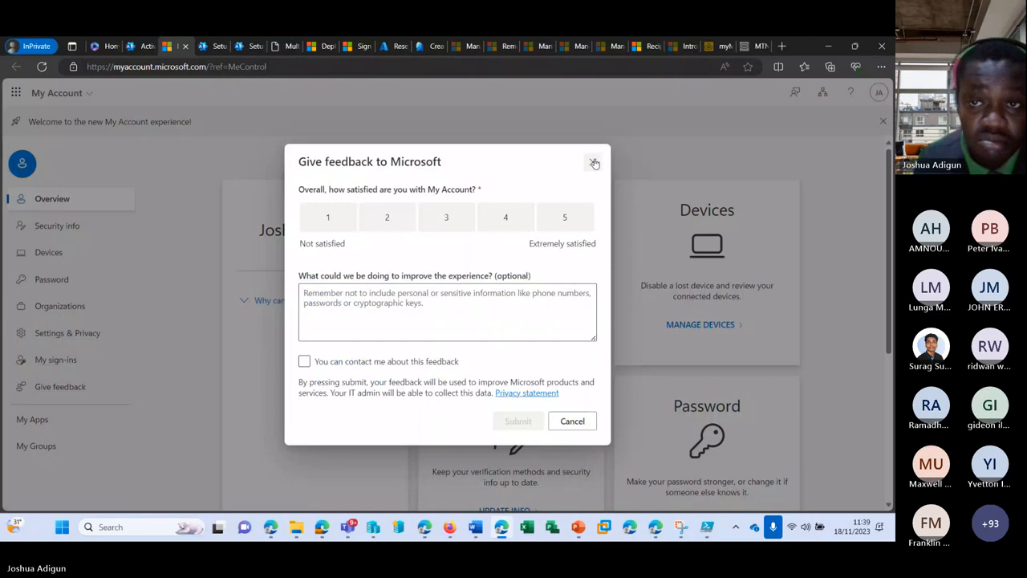
left_click(593, 161)
left_click(56, 228)
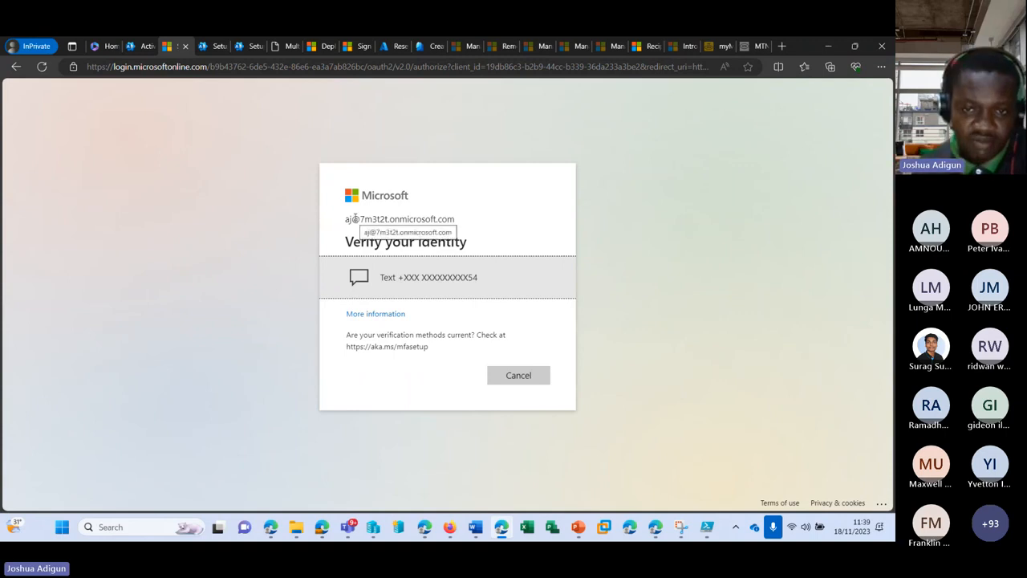
Request a verification code by text message, then cancel the code entry
left_click(471, 289)
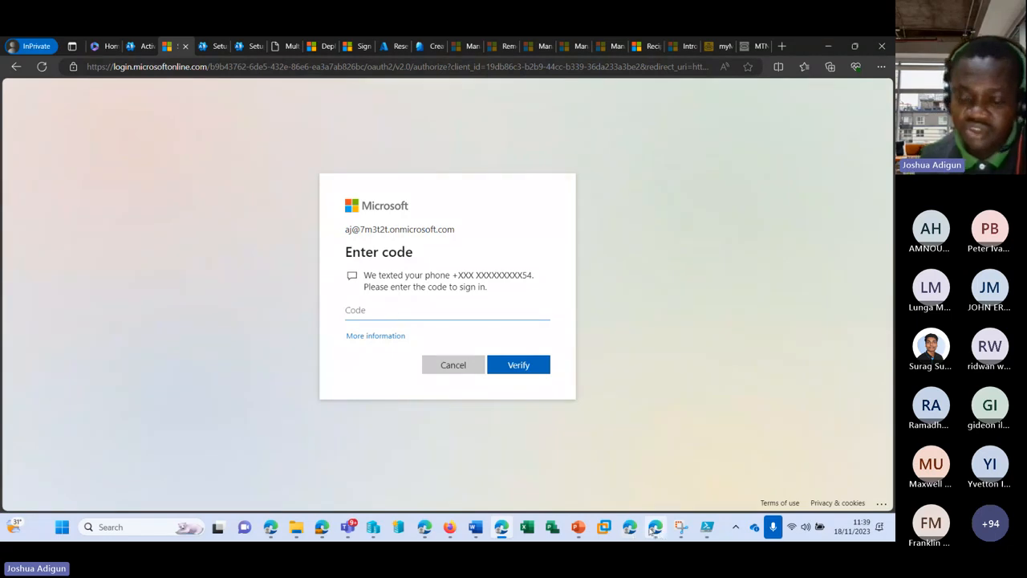
mouse_move(638, 531)
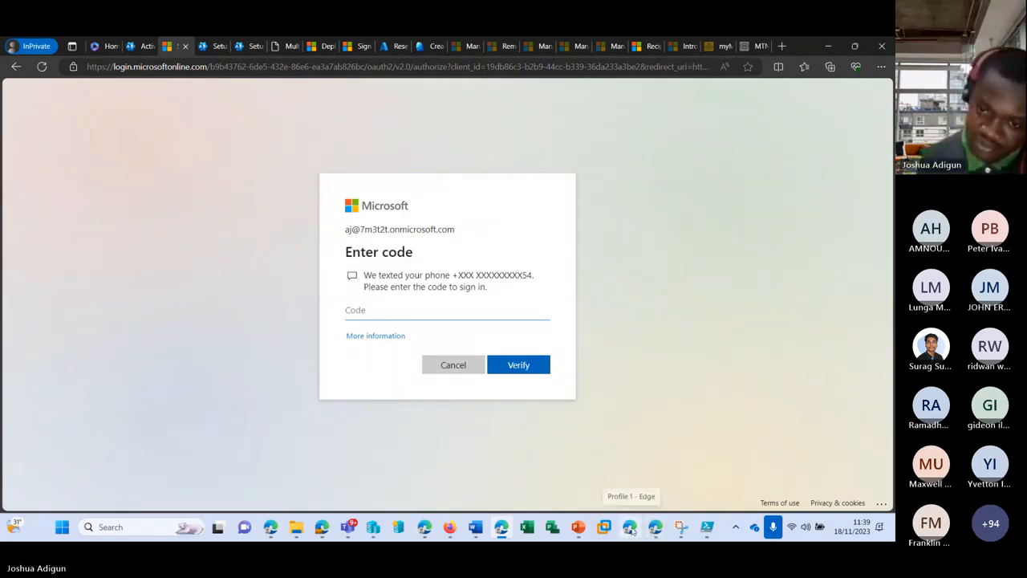
left_click(456, 365)
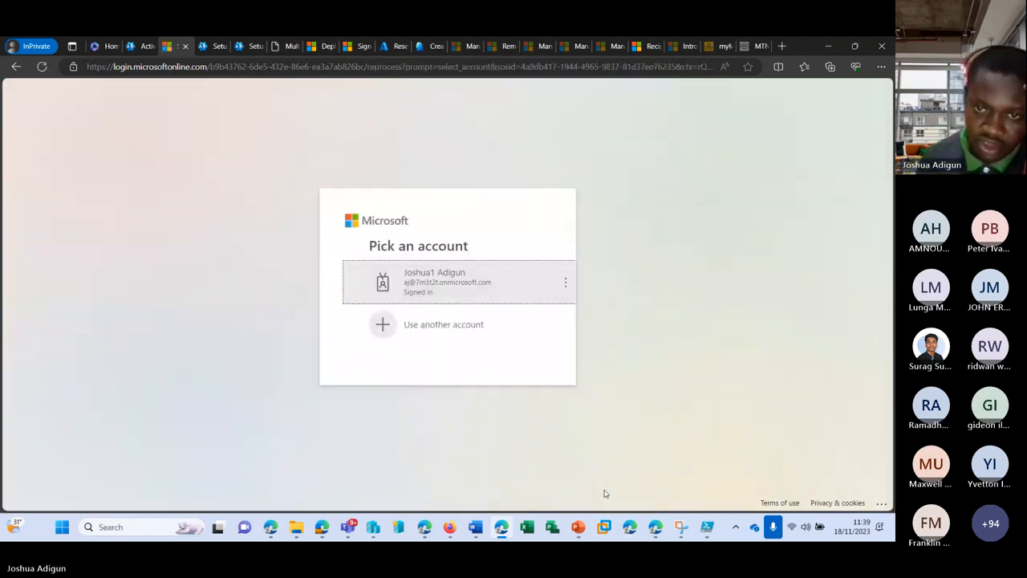
Choose Use another account and enter the user's e-mail address
left_click(436, 323)
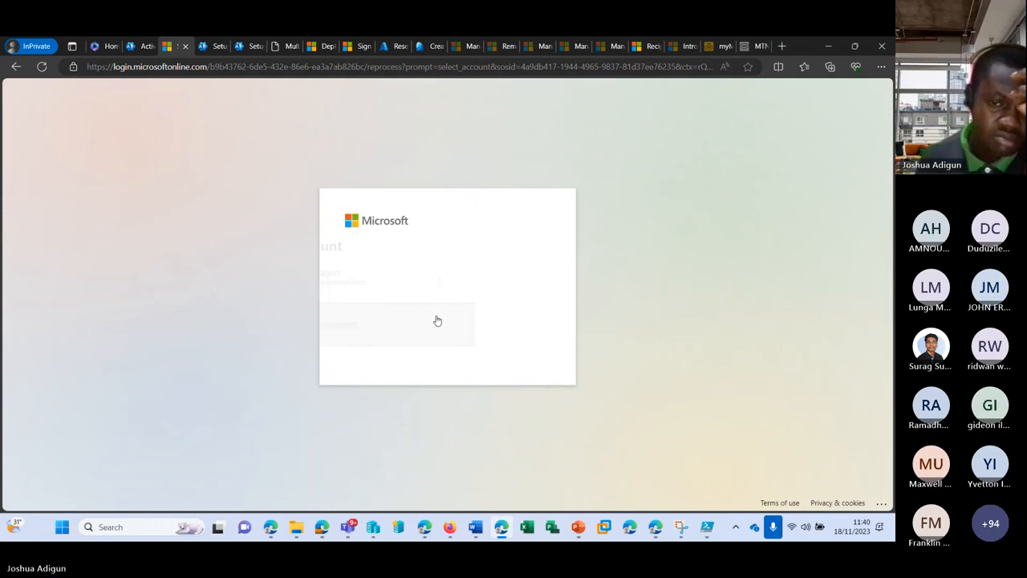
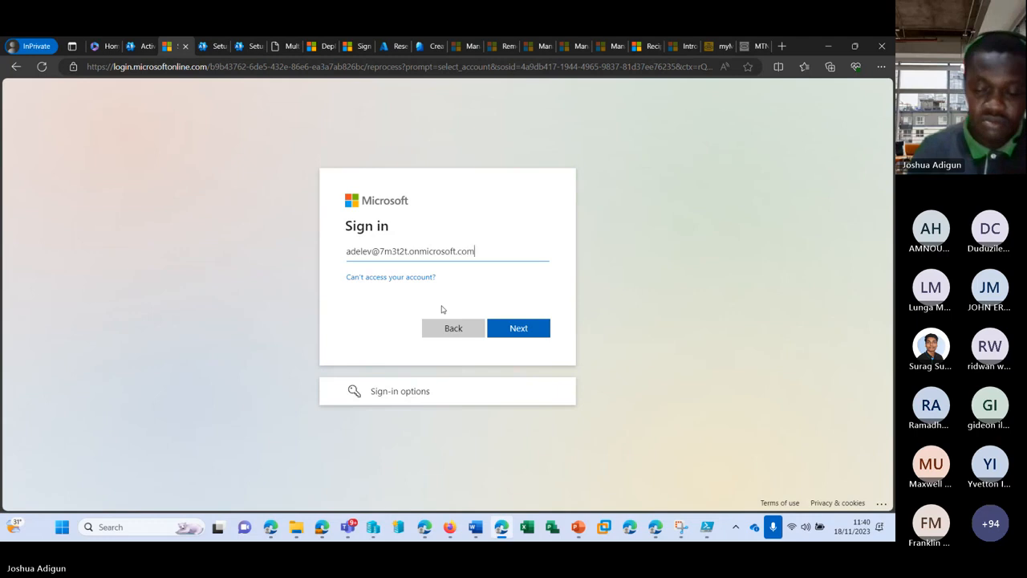
key("Return")
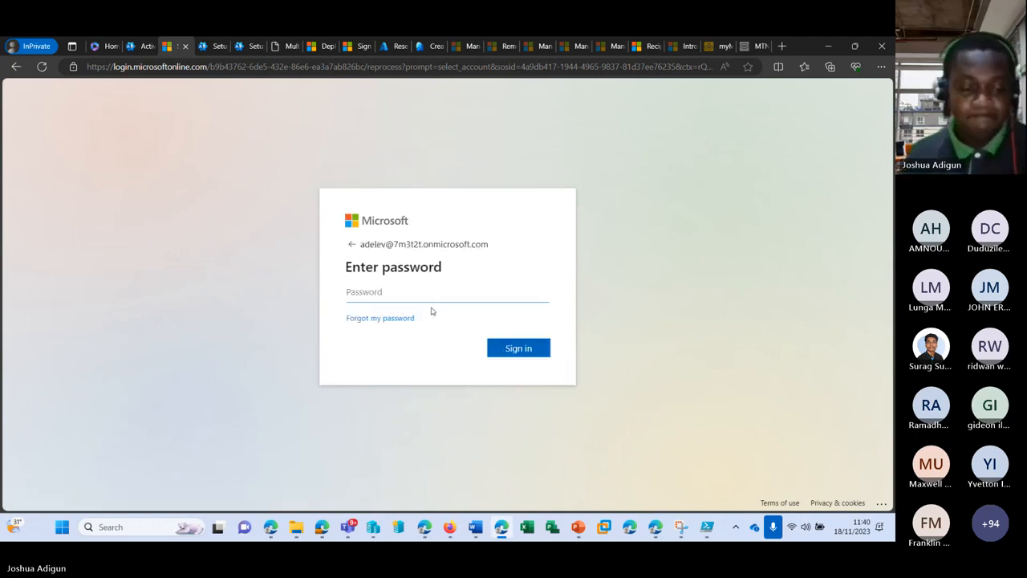
Enter the user's password, continue past More information required, and return to Active users
type("•")
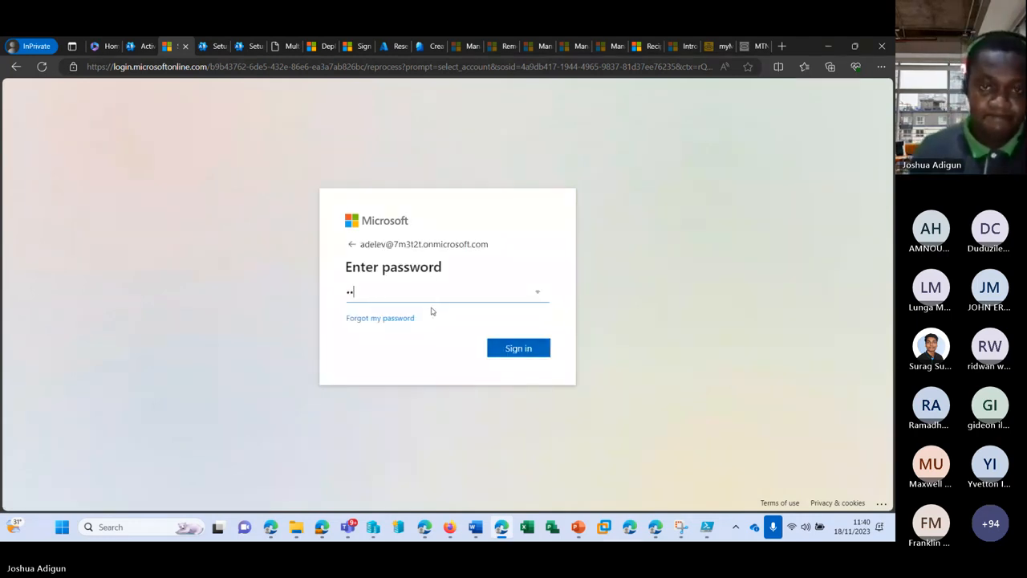
key("BackSpace")
key("BackSpace")
type("••")
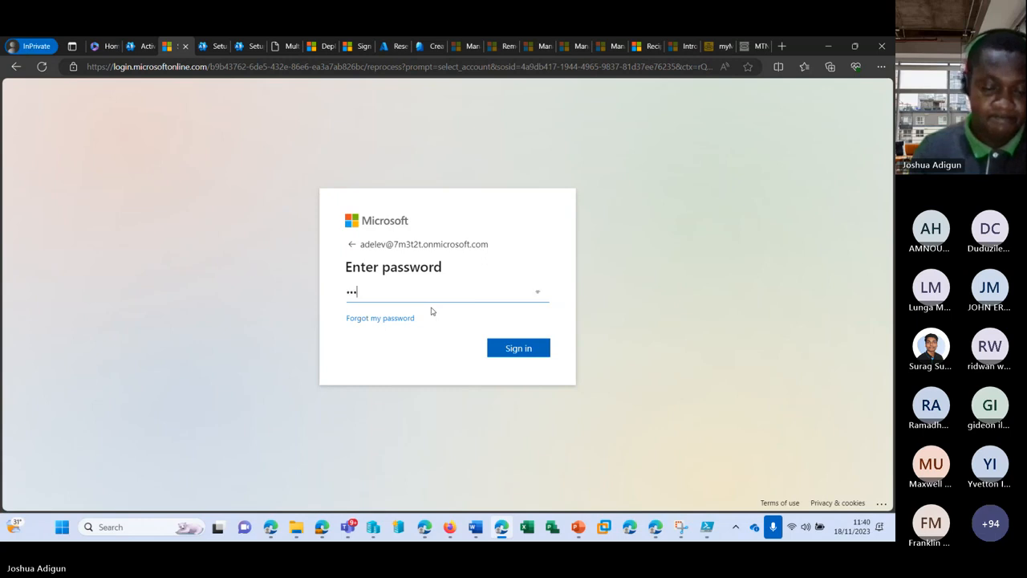
type("•••••")
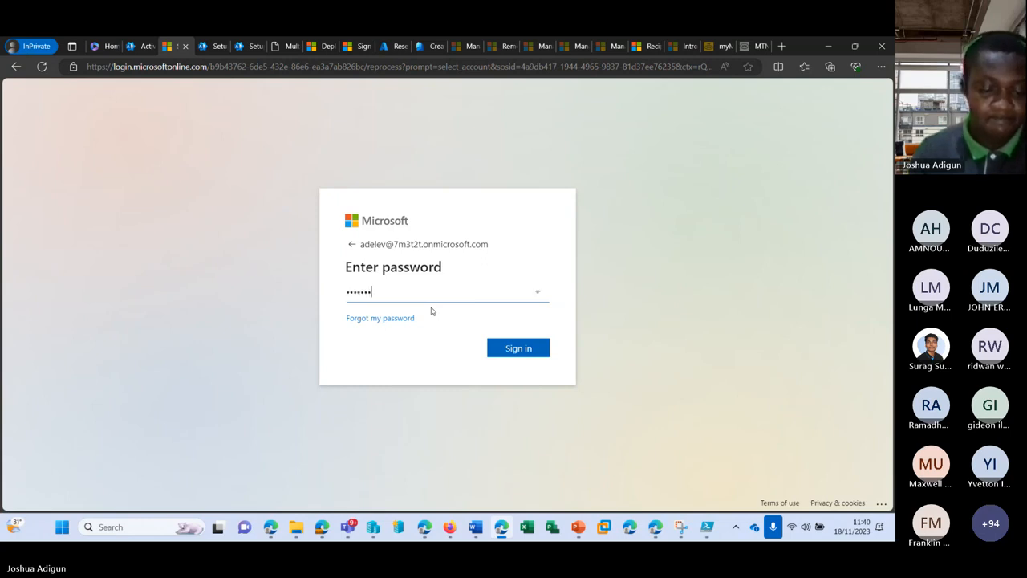
type("••")
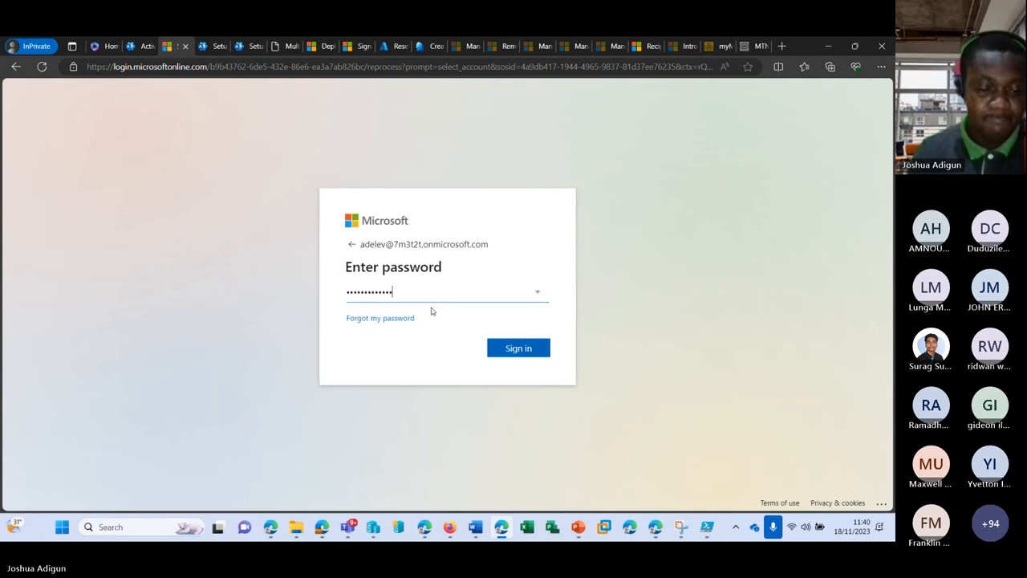
key("Return")
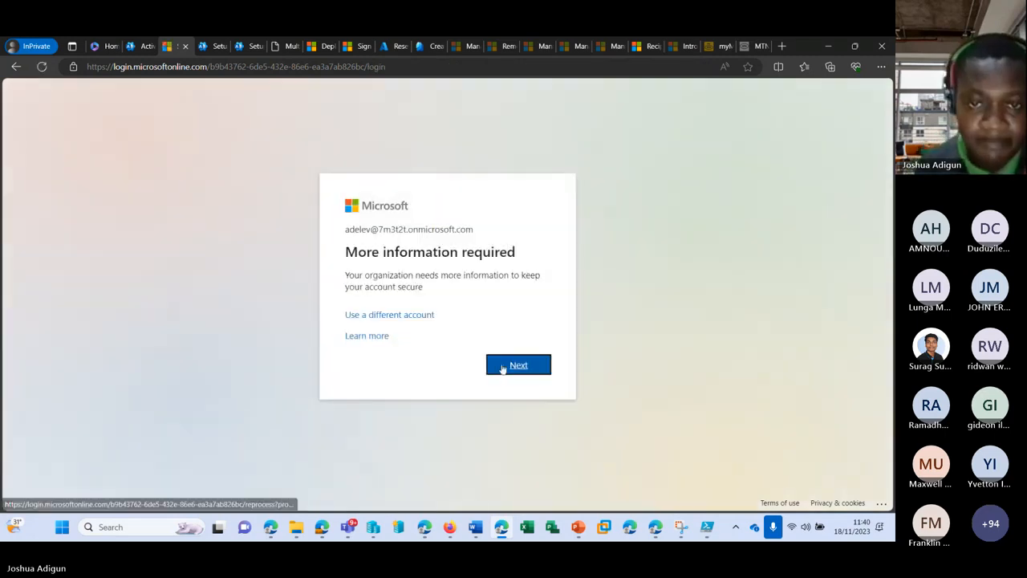
left_click(503, 368)
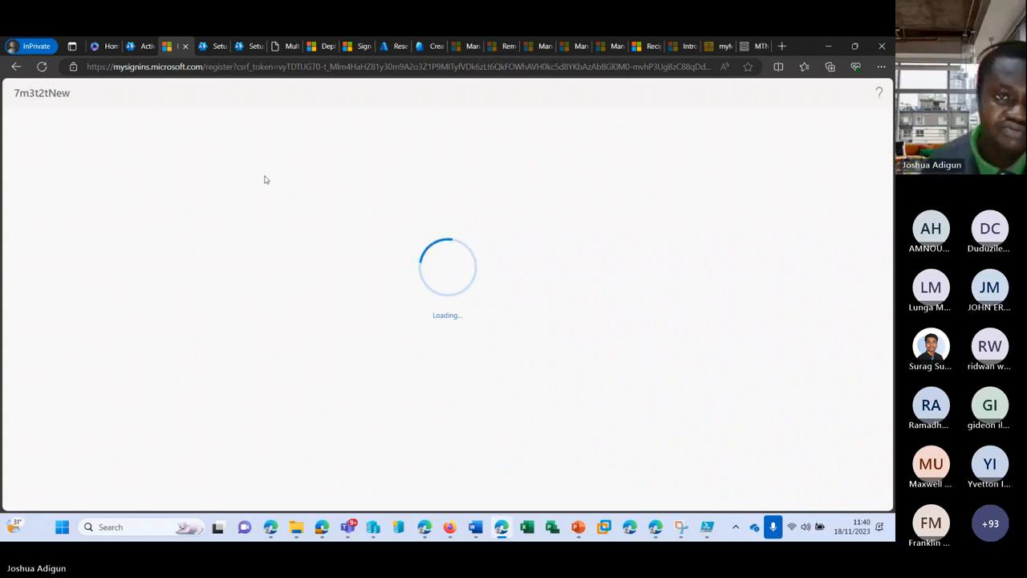
left_click(137, 45)
Open the test user's account details and copy their username
scroll(310, 418, "down", 3)
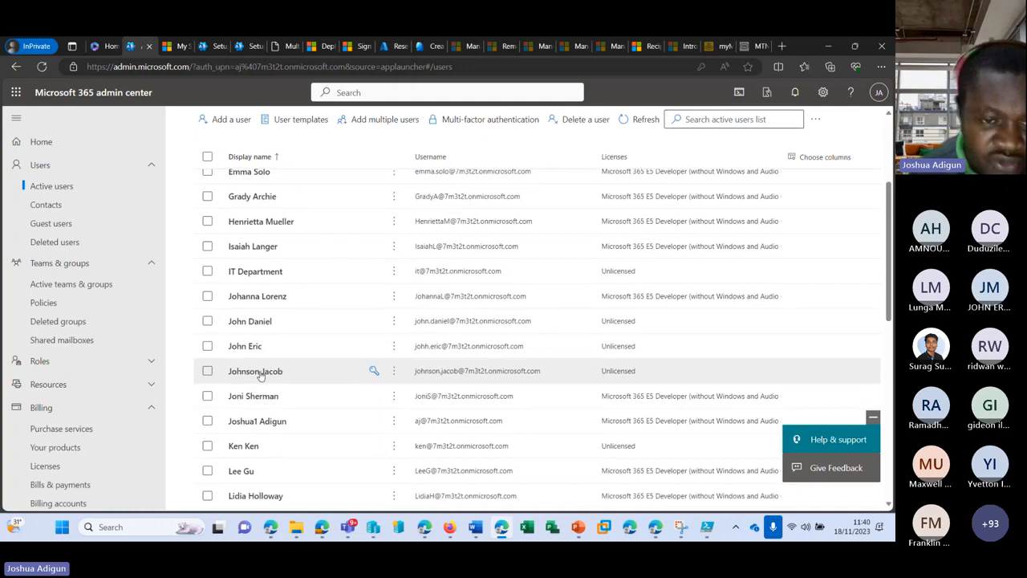
left_click(253, 322)
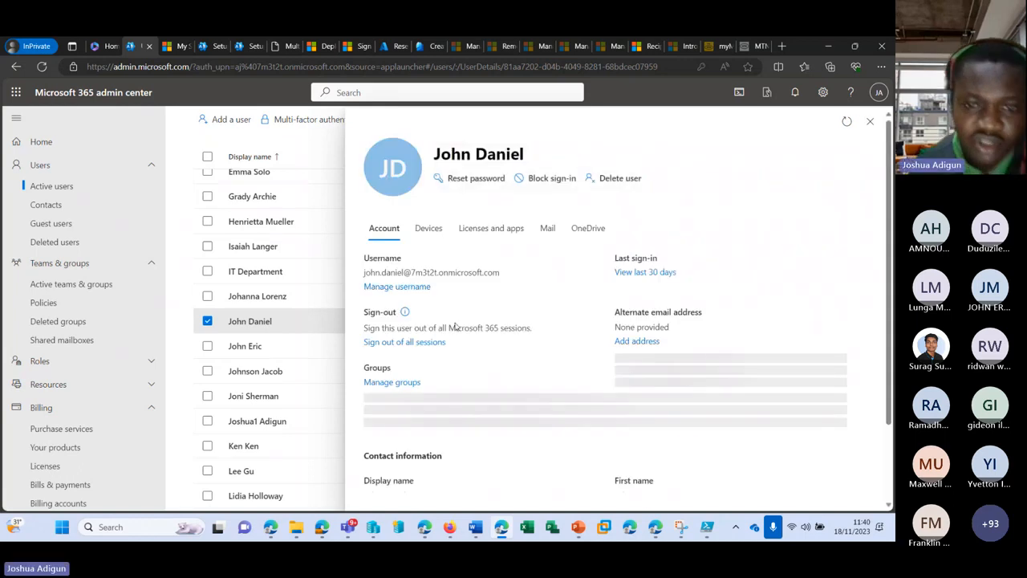
left_click_drag(501, 273, 357, 273)
key("ctrl+c")
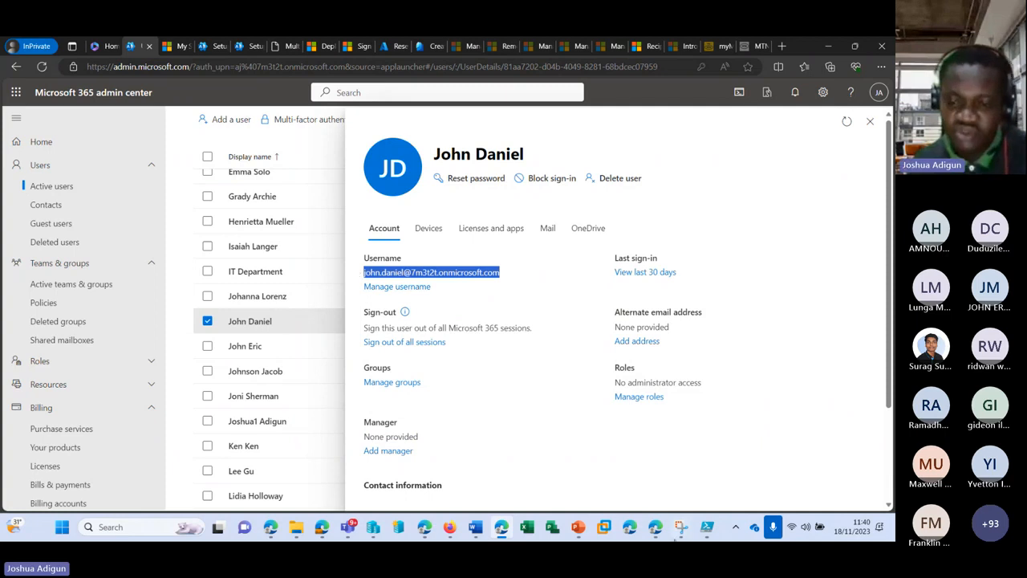
In a new InPrivate window, go to office.com and start signing in with the copied username
right_click(631, 527)
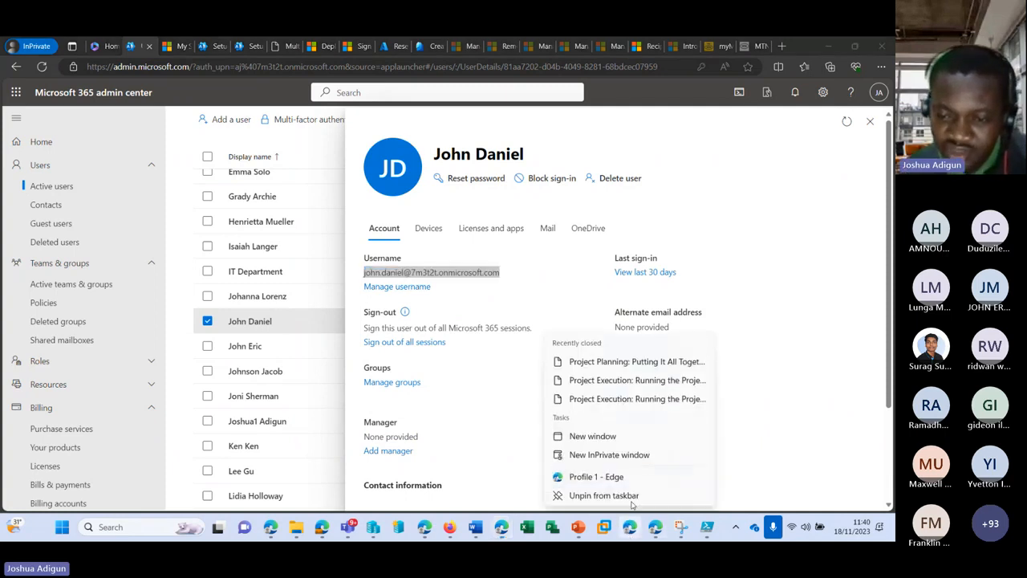
left_click(620, 455)
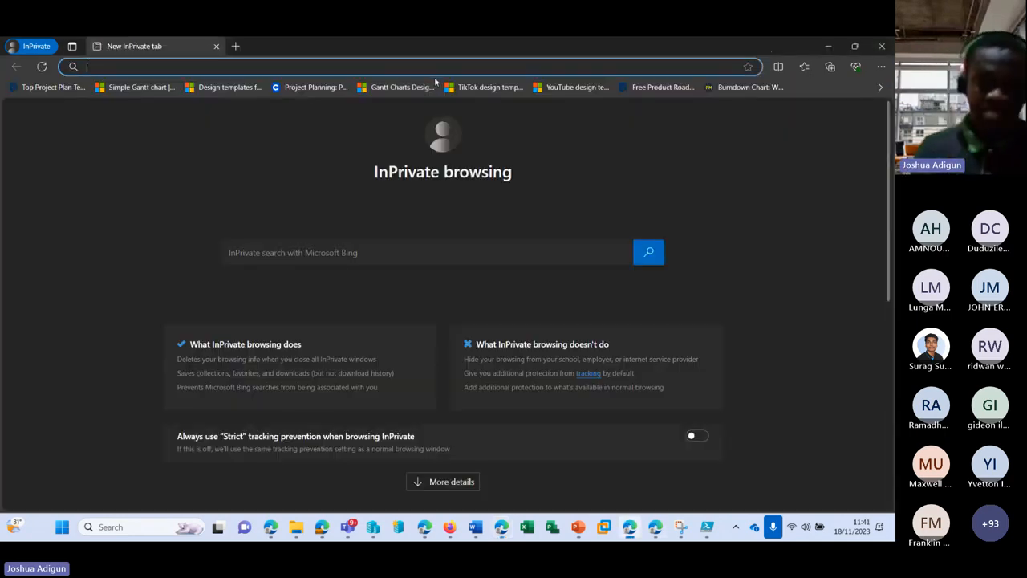
type("office.co")
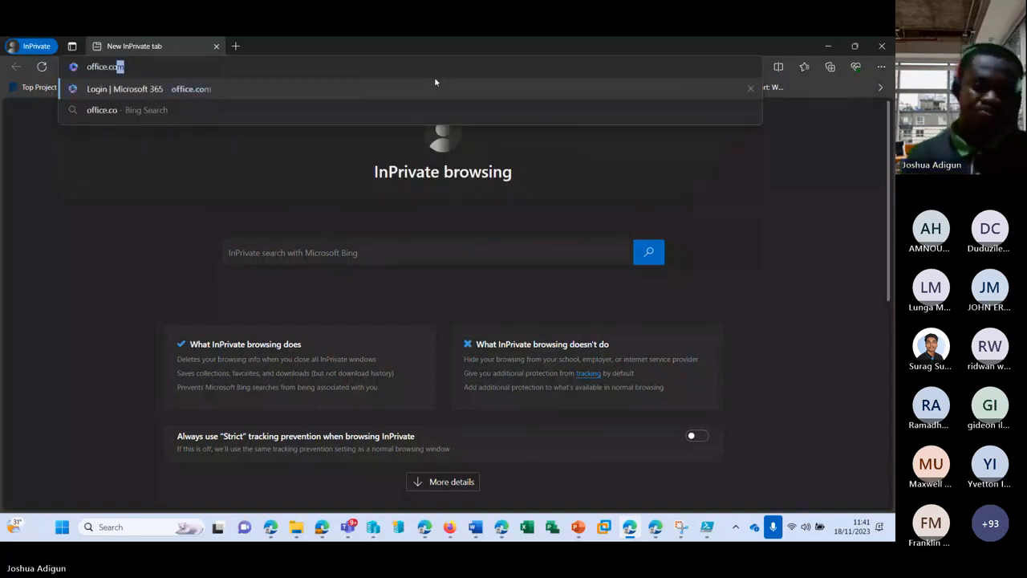
key("Return")
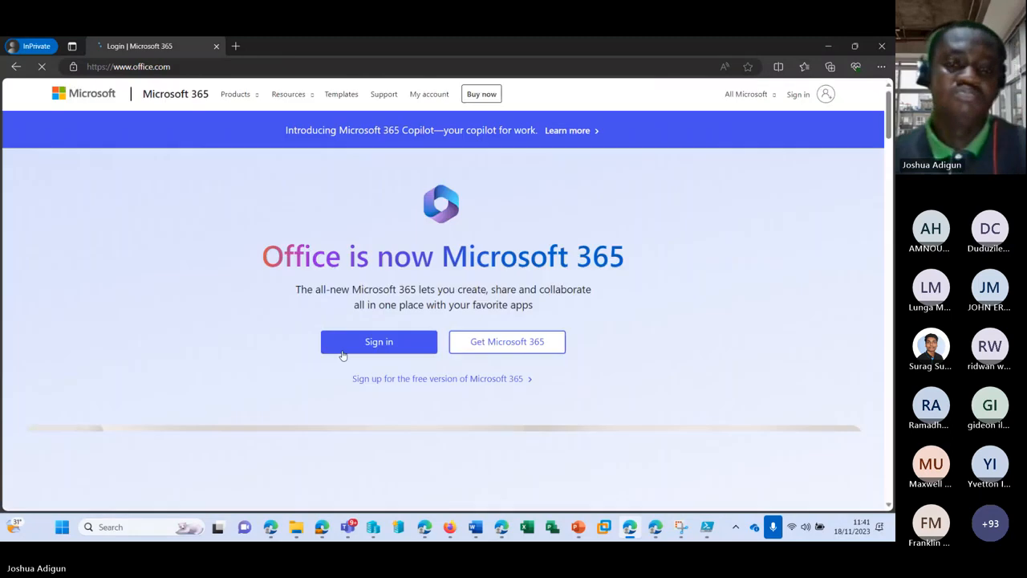
left_click(354, 341)
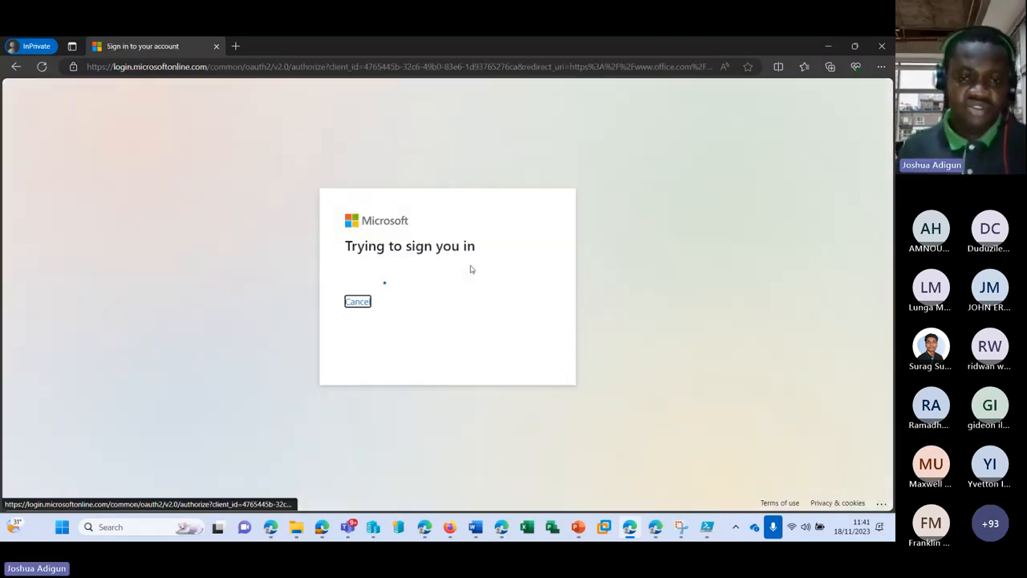
key("ctrl+v")
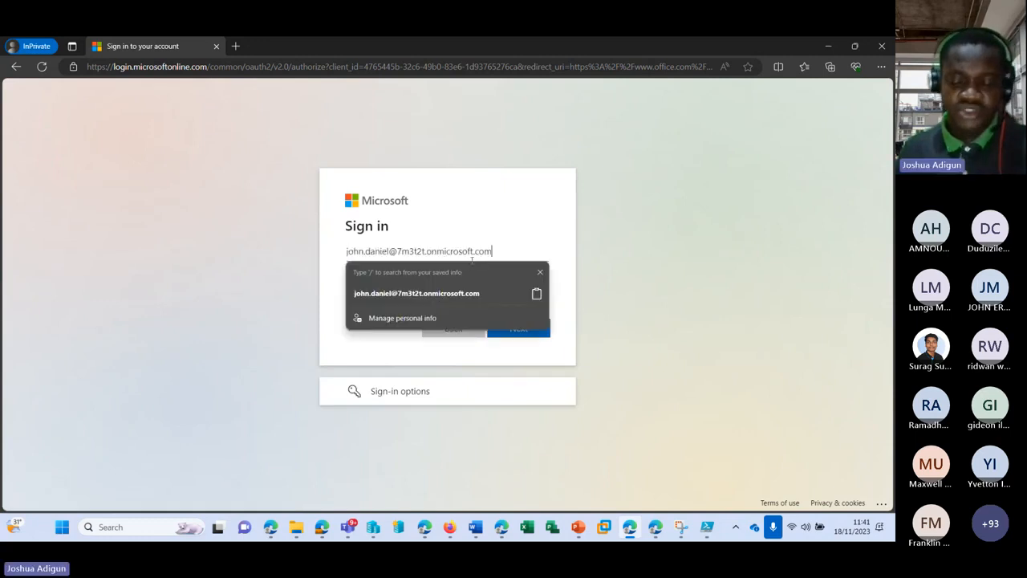
key("Return")
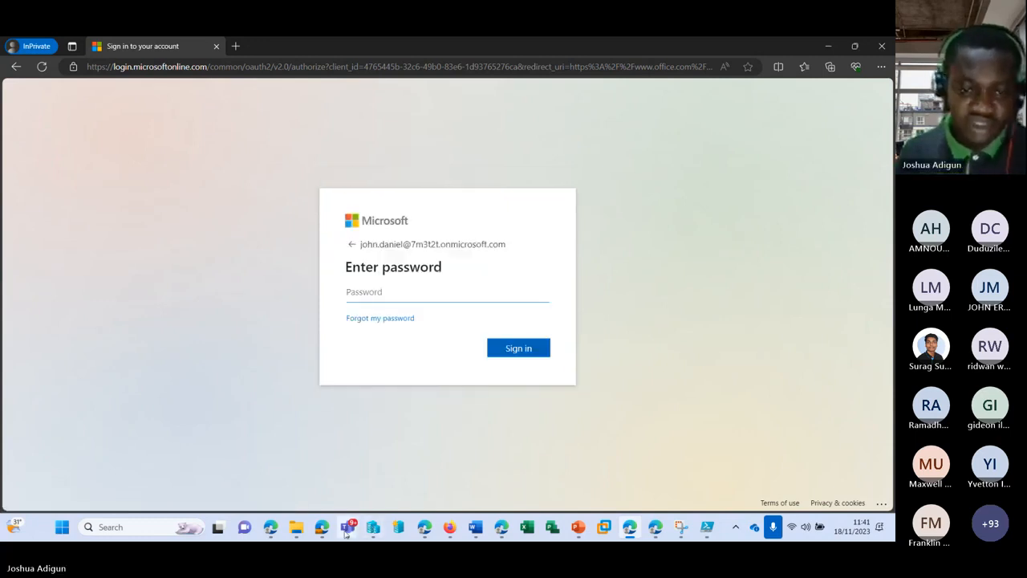
Reset the test user's password to a manually chosen one in the admin center
left_click(501, 526)
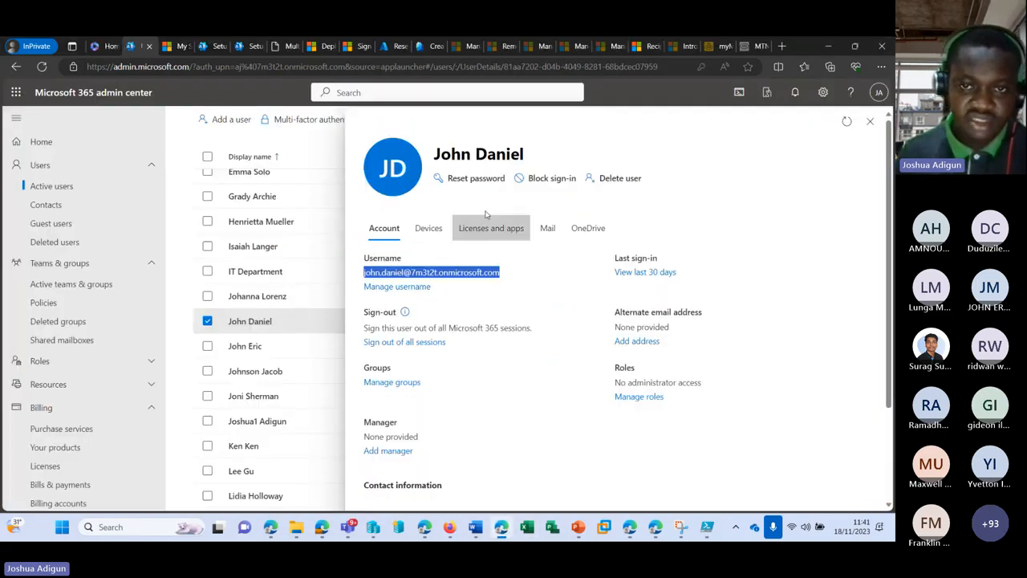
left_click(473, 178)
left_click(479, 295)
type("••")
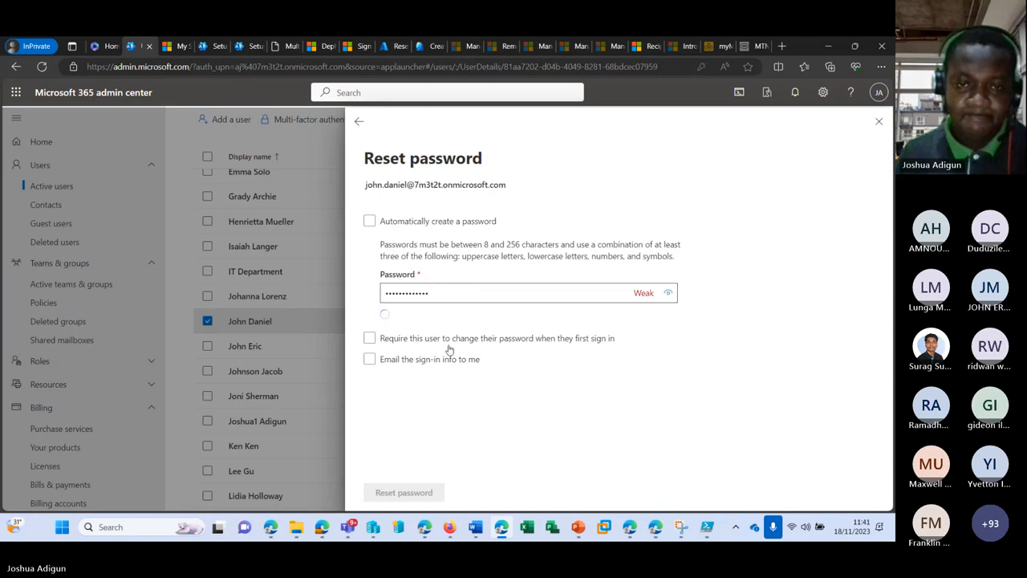
left_click(404, 492)
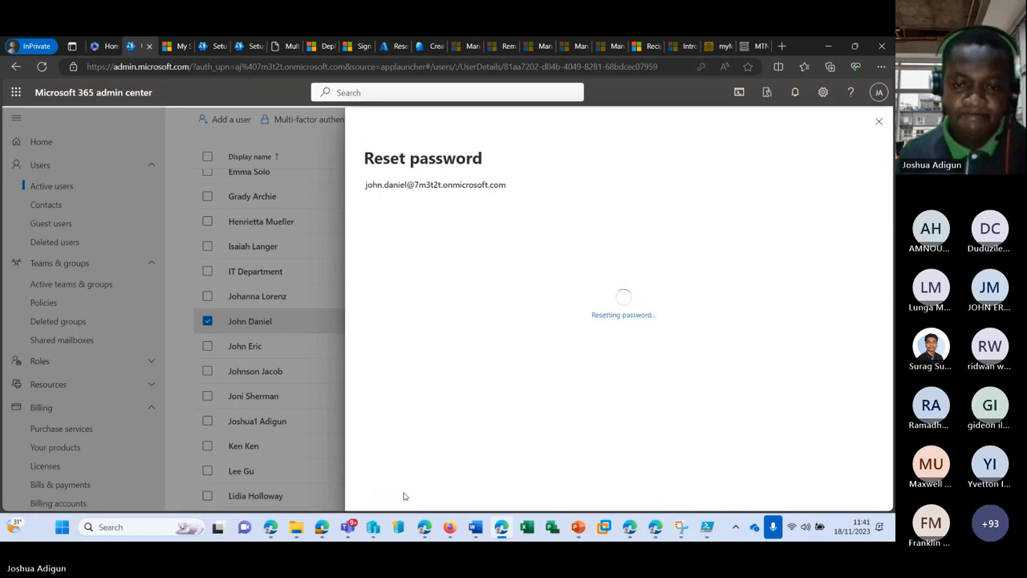
left_click(631, 529)
left_click(450, 300)
Sign in as the test user with the new password and choose Yes to stay signed in
type("•")
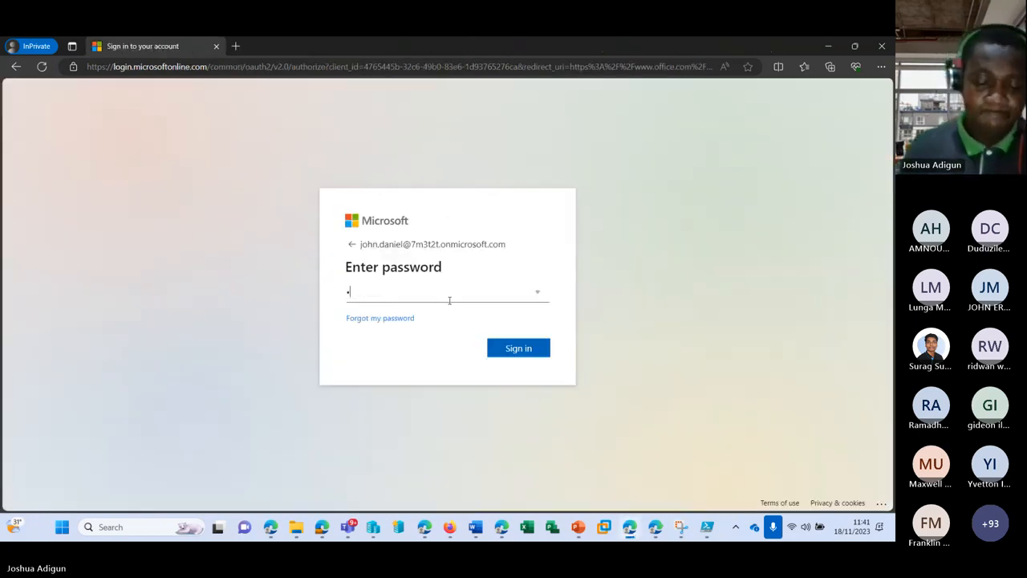
type("••")
key("BackSpace")
key("BackSpace")
key("BackSpace")
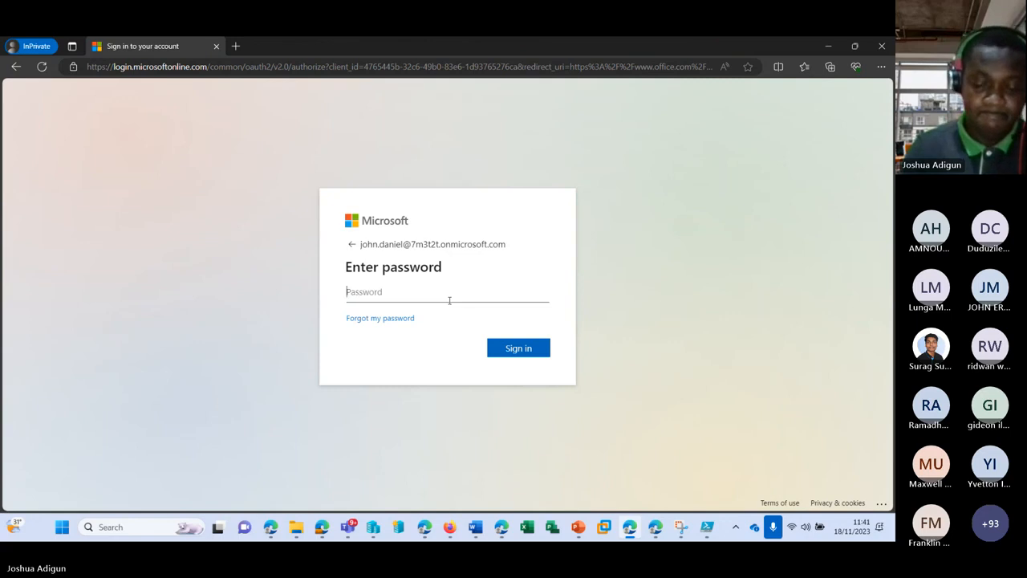
type("•")
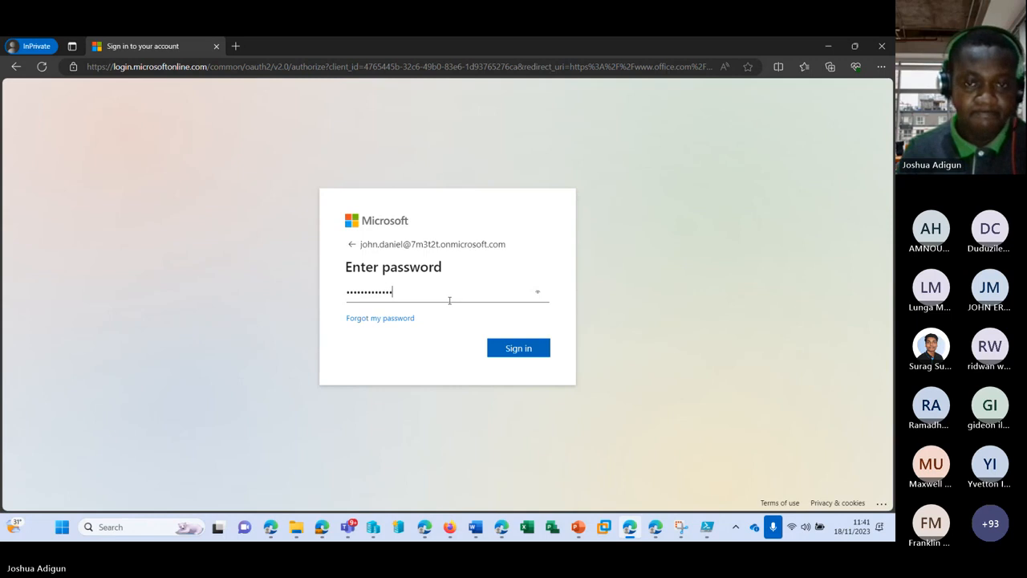
left_click(514, 349)
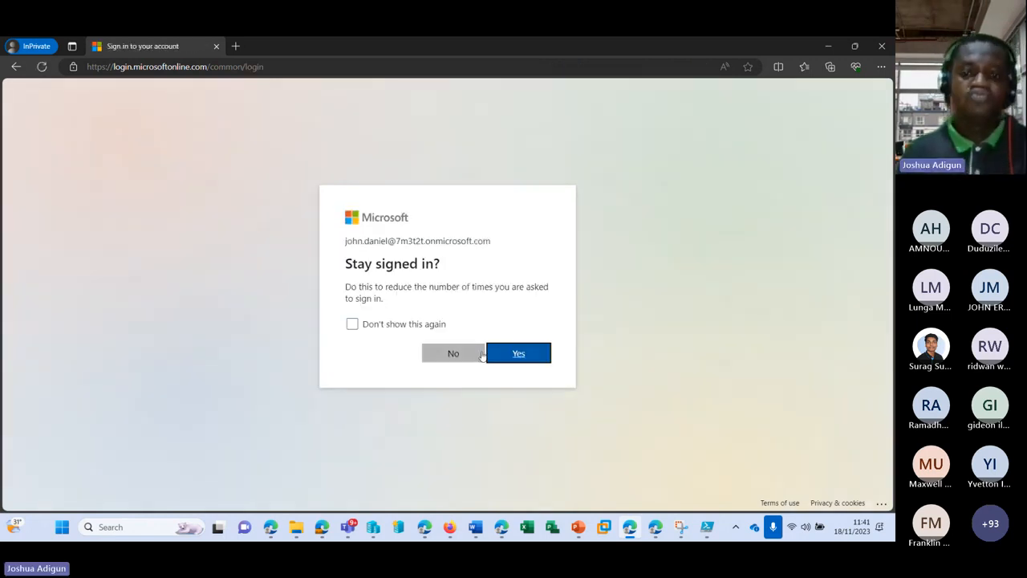
left_click(500, 351)
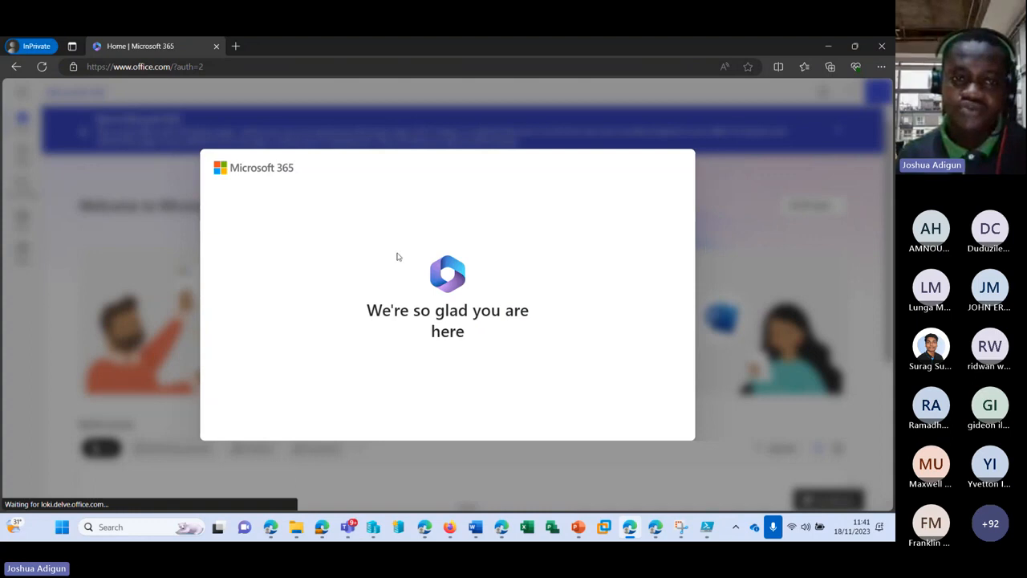
Click through the Microsoft 365 welcome slides to the home page
left_click(719, 296)
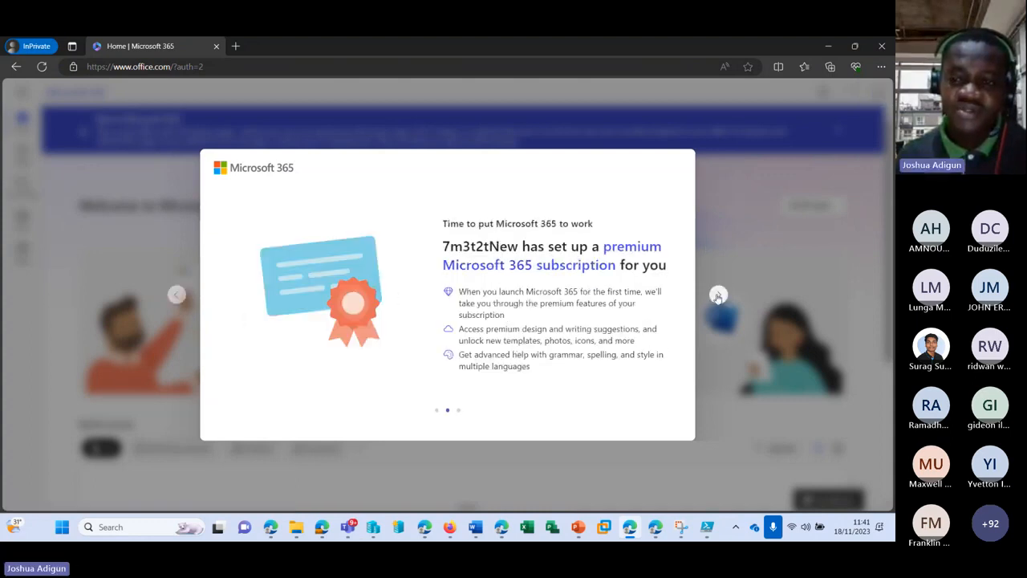
left_click(718, 296)
left_click(719, 296)
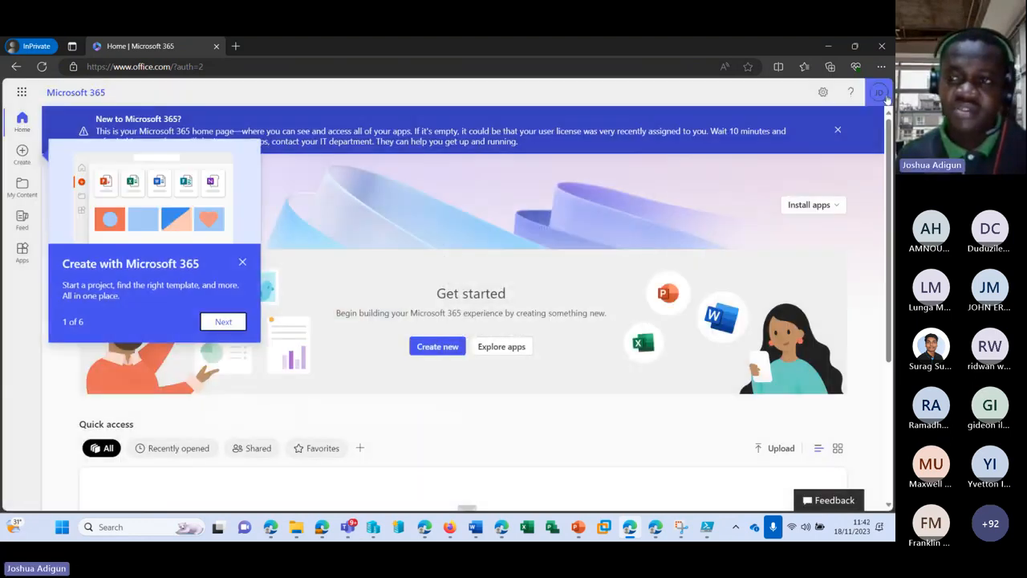
Open the test user's account page from the avatar, dismiss feedback, and go to Security info
left_click(880, 94)
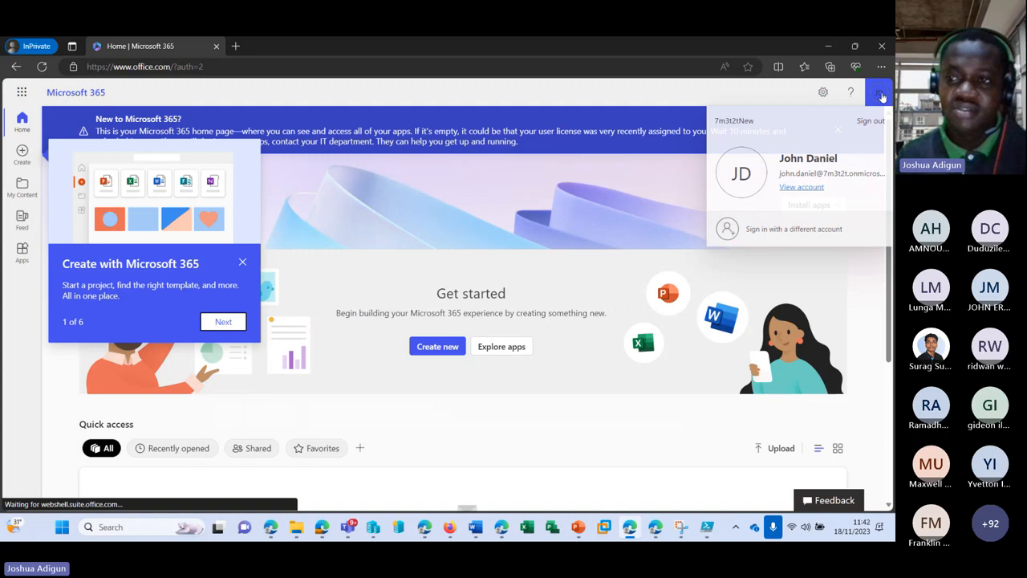
left_click(802, 187)
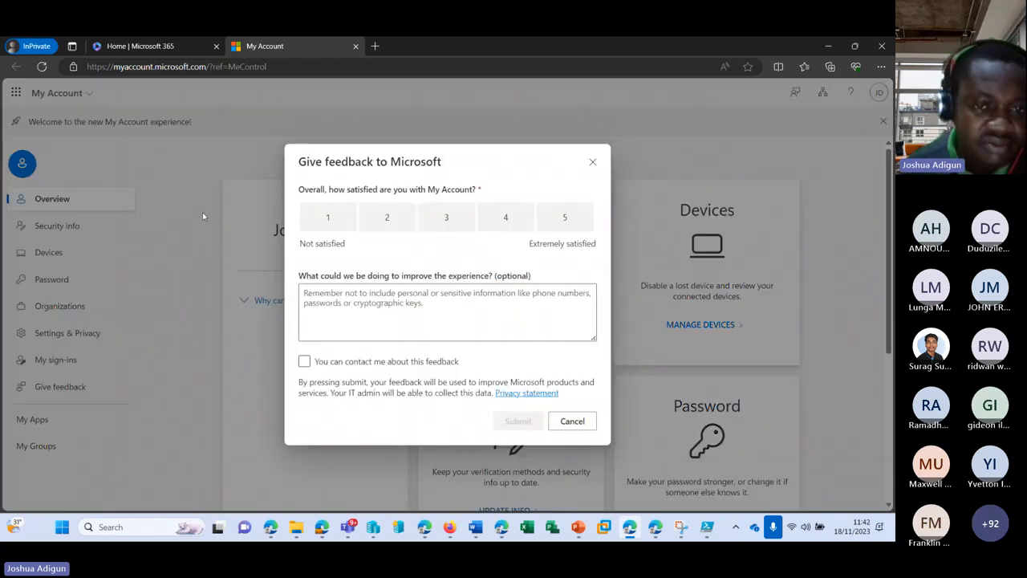
left_click(593, 162)
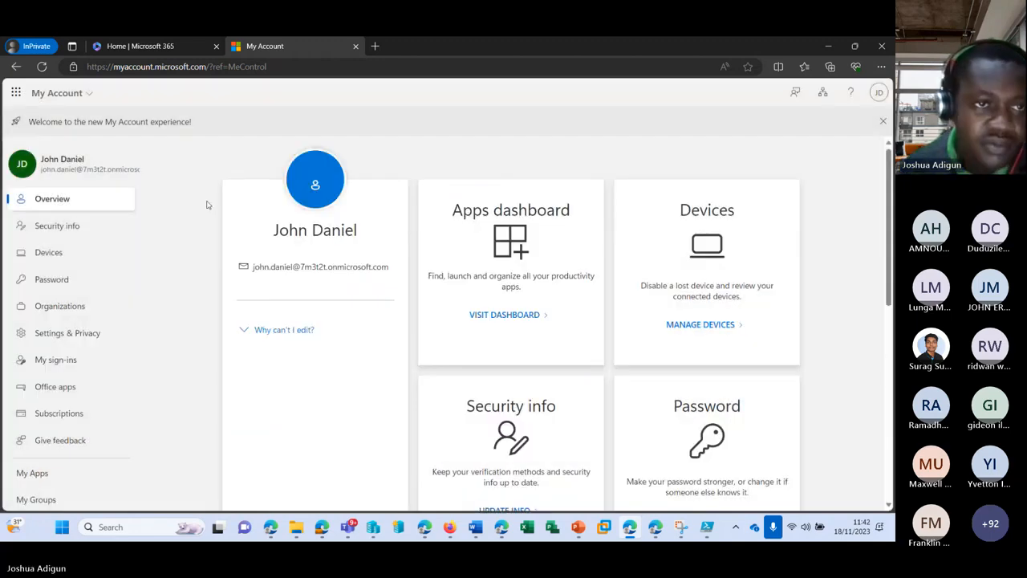
scroll(207, 205, "down", 3)
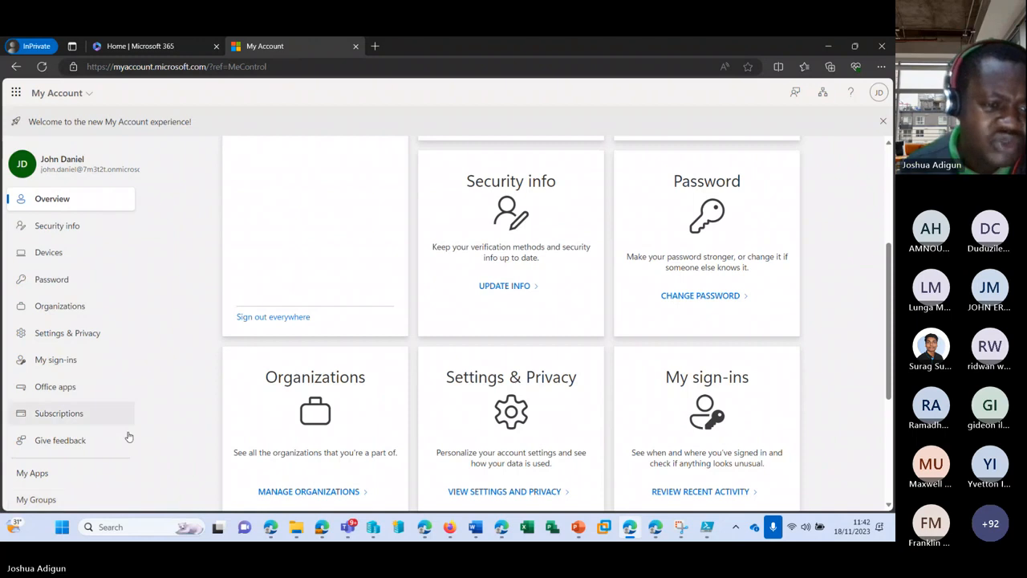
left_click(66, 231)
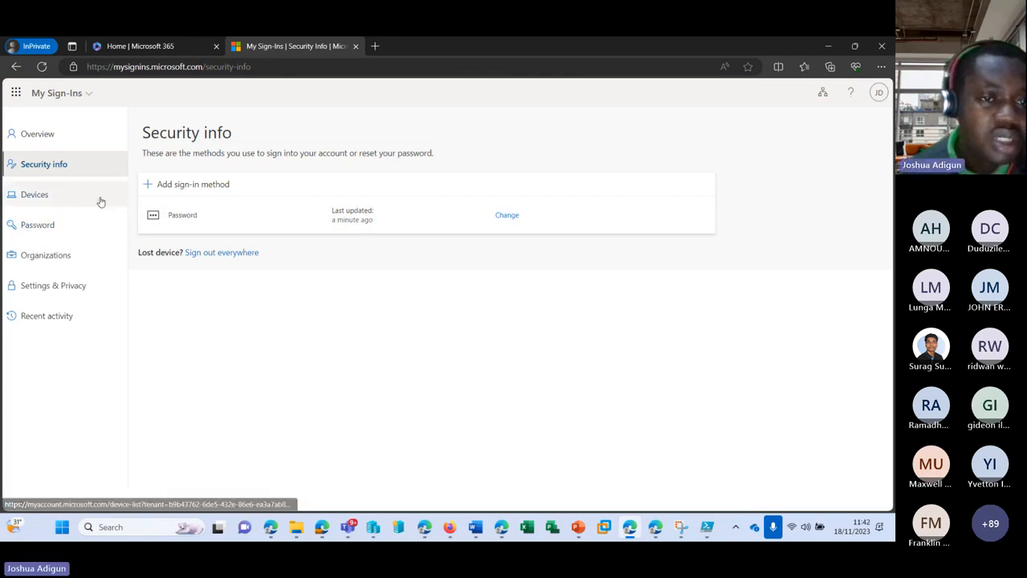
Look at the Phone and Authenticator app sign-in methods and the password page without changing anything
left_click(191, 186)
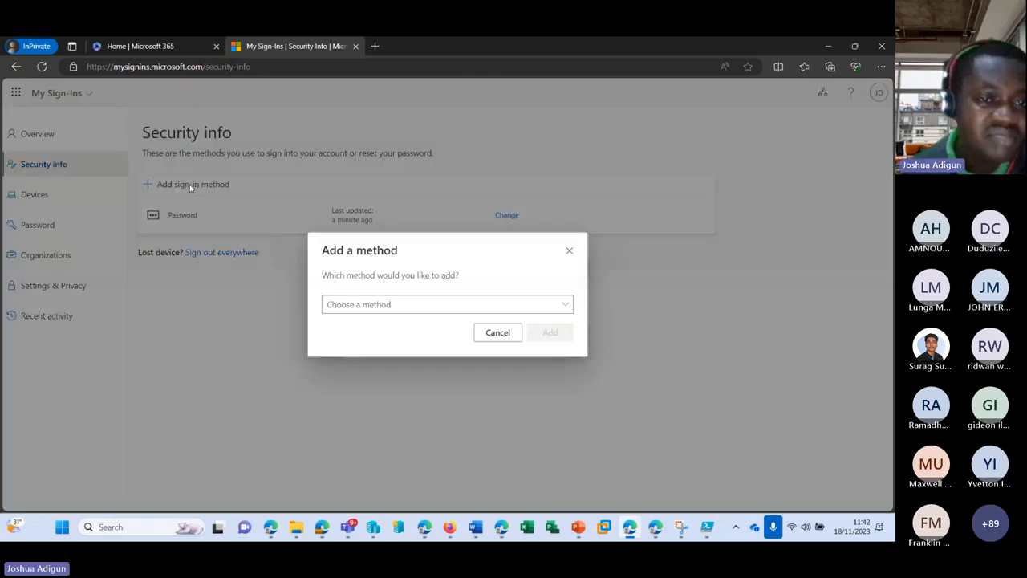
left_click(426, 306)
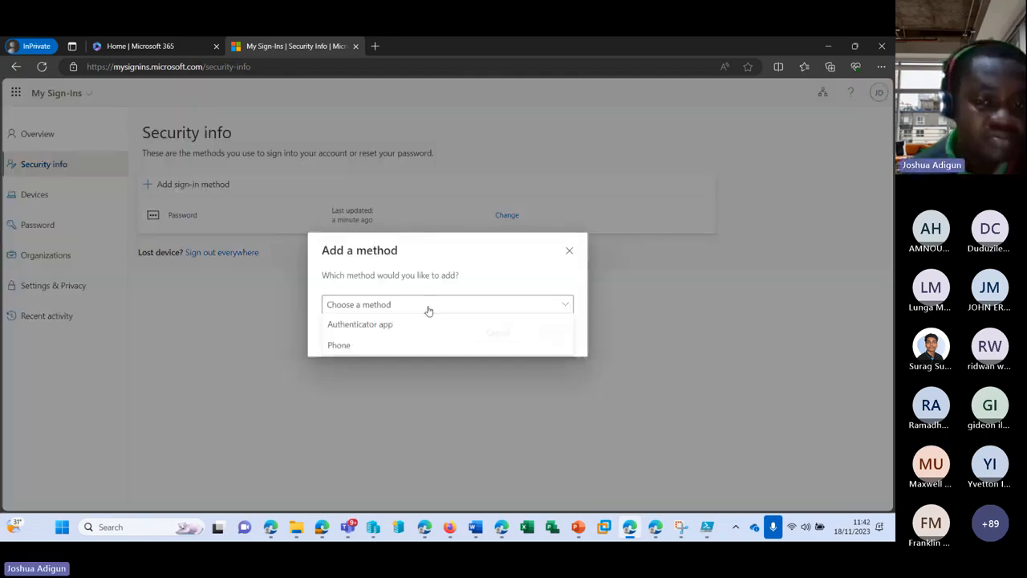
left_click(377, 344)
left_click(380, 305)
left_click(378, 324)
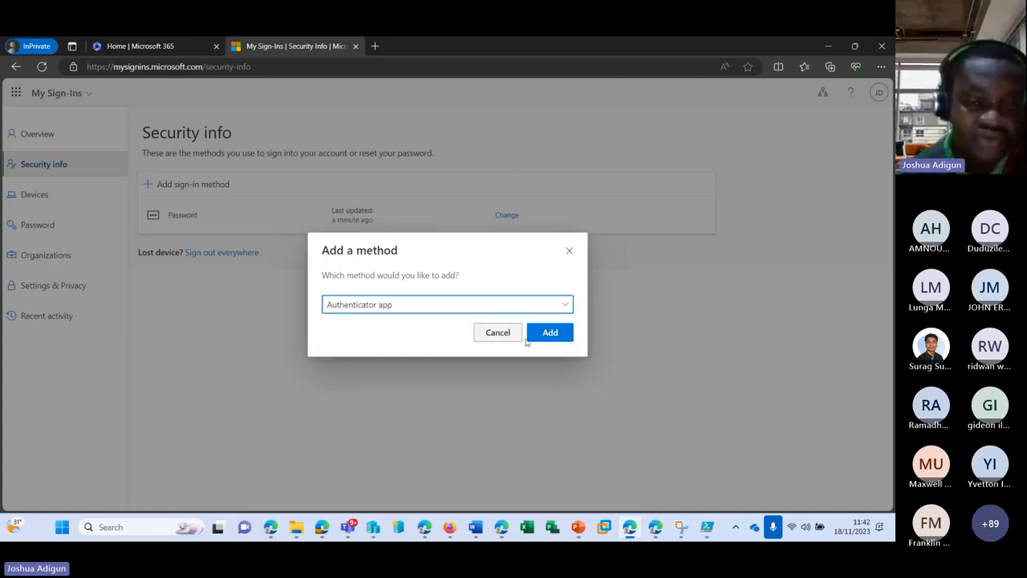
left_click(569, 251)
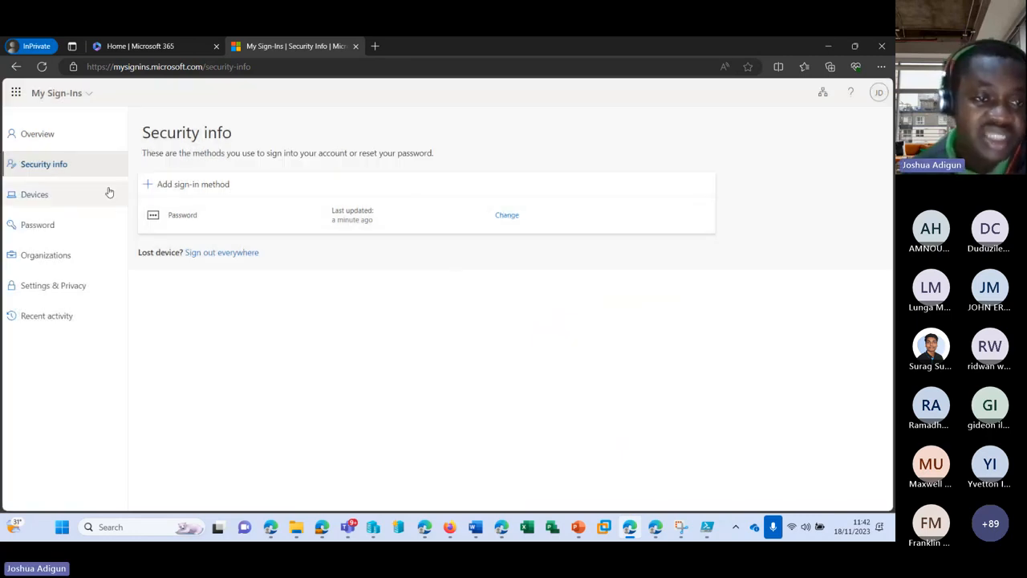
left_click(35, 227)
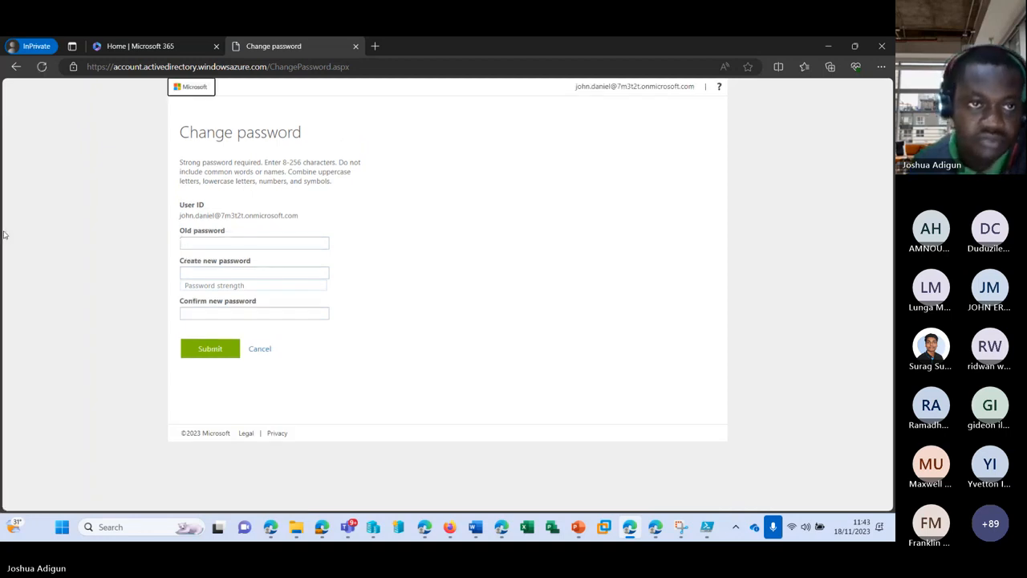
left_click(16, 68)
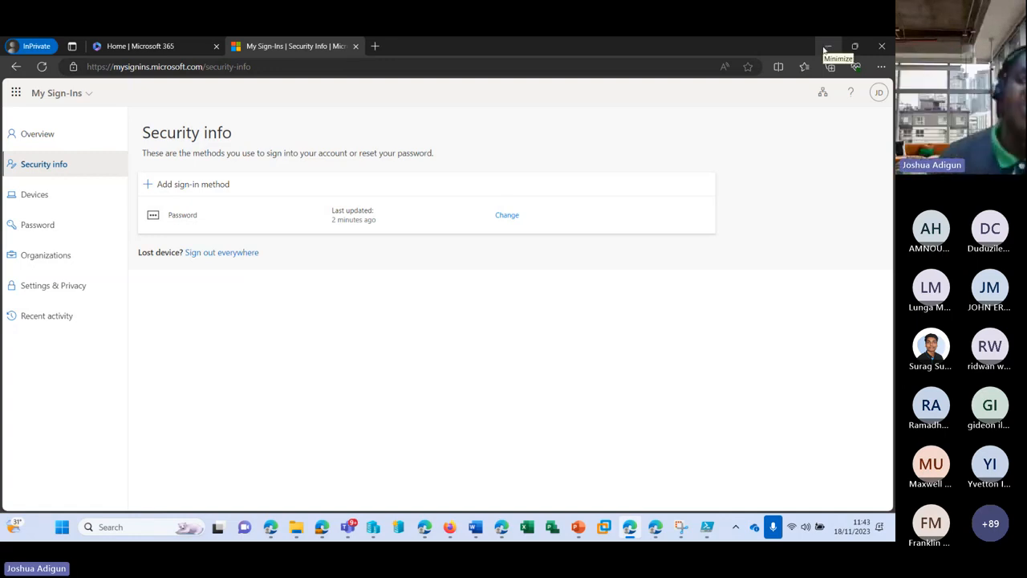
Dismiss the password-reset confirmation and begin a new contact from the Contacts list
left_click(827, 46)
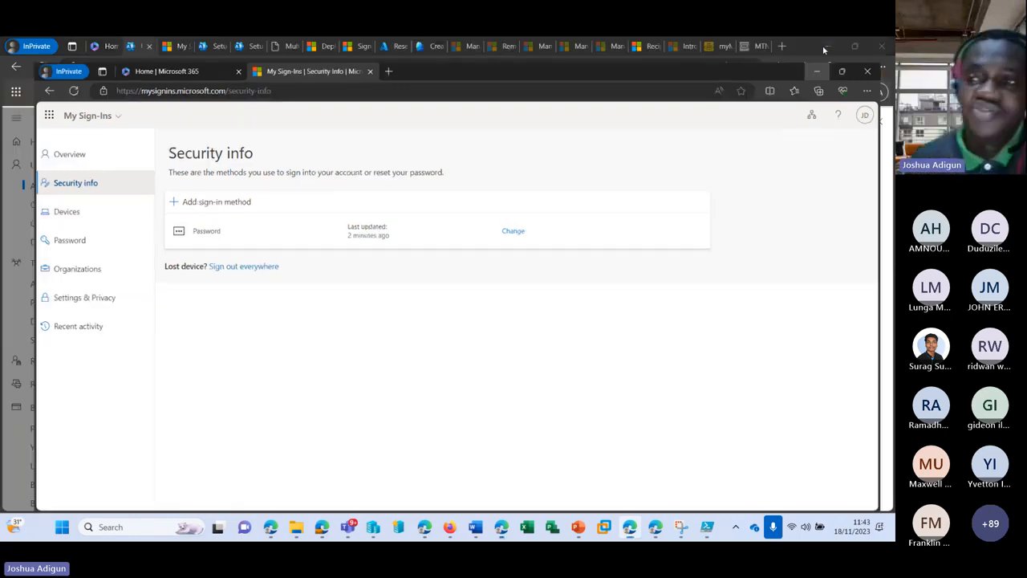
left_click(879, 122)
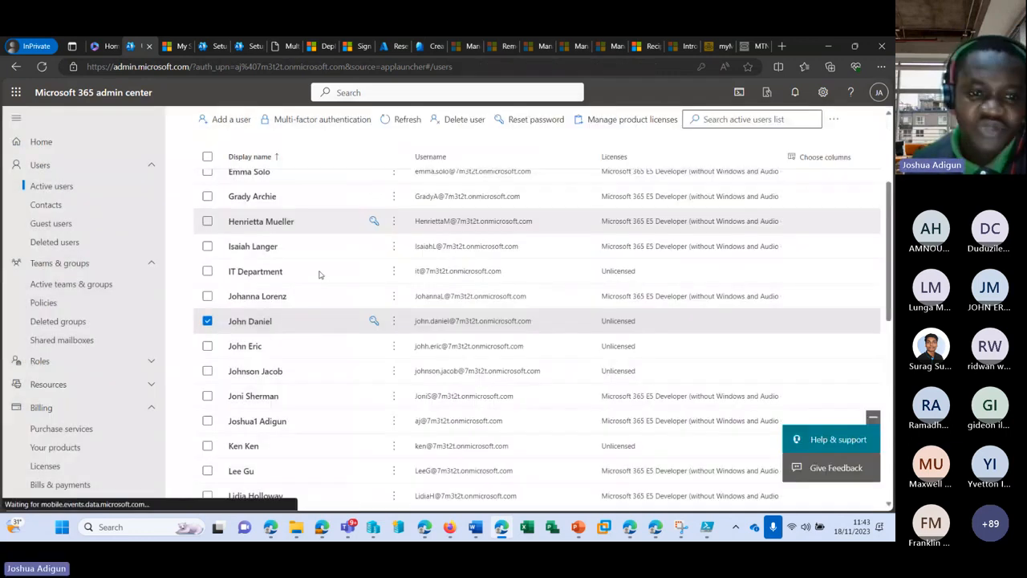
scroll(241, 361, "up", 3)
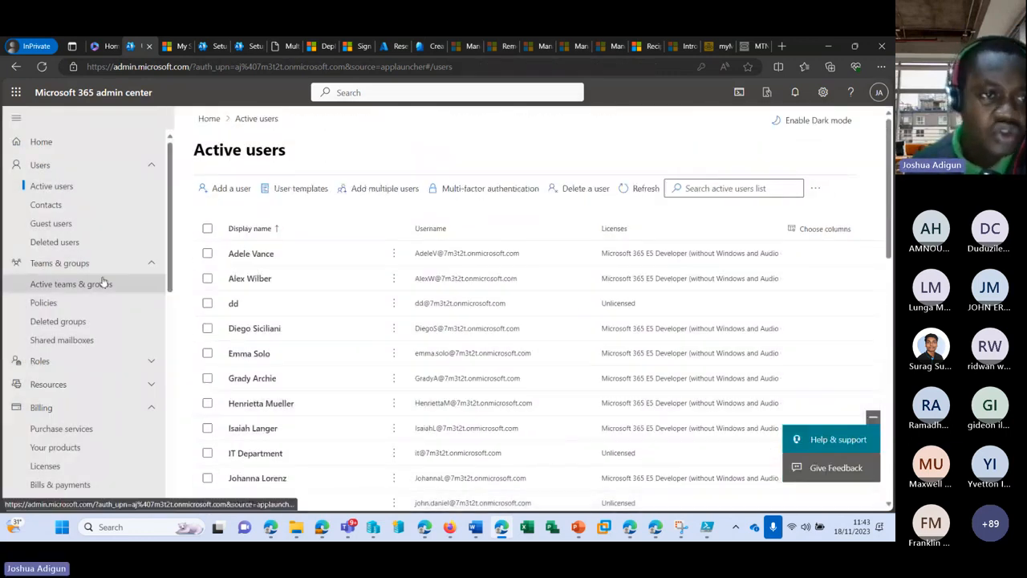
left_click(63, 207)
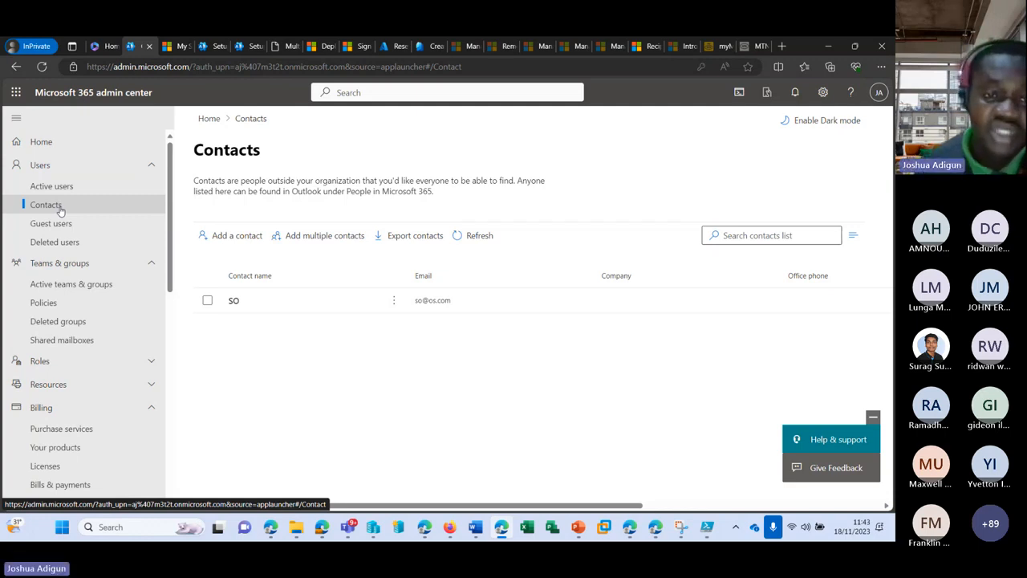
left_click(240, 236)
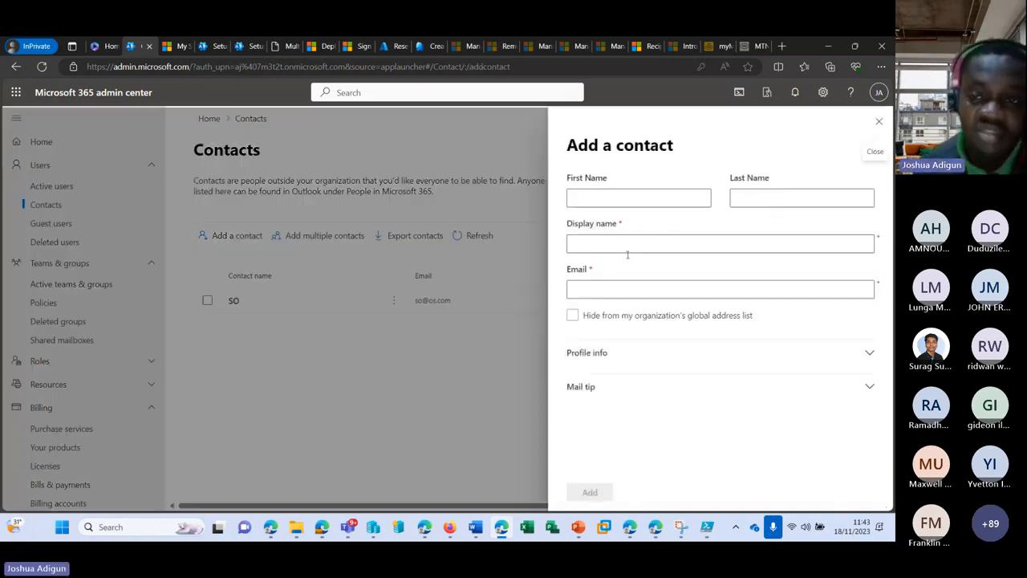
Look over the Add a contact form, dismissing e-mail suggestions and expanding optional profile details
left_click(608, 286)
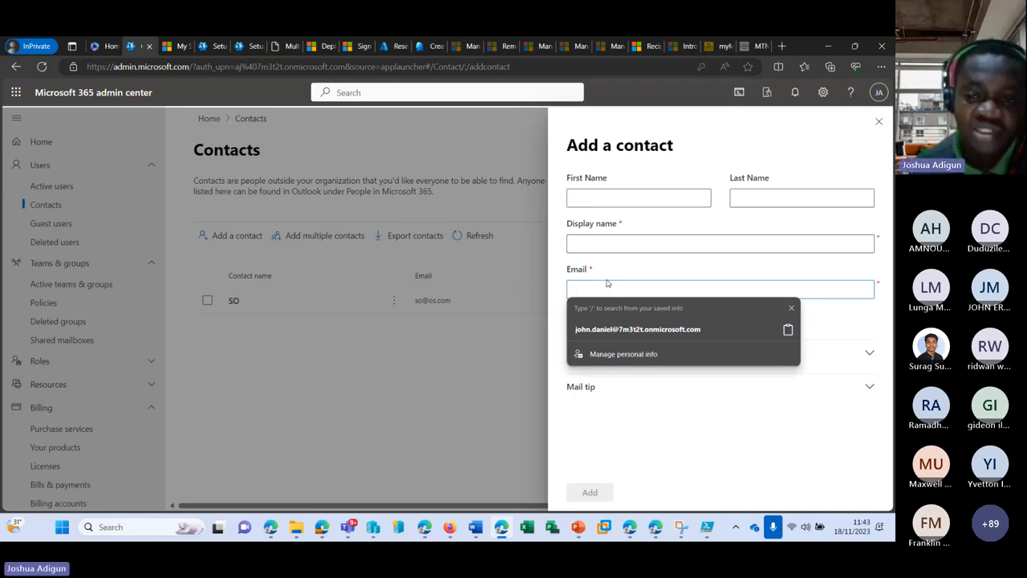
left_click(791, 308)
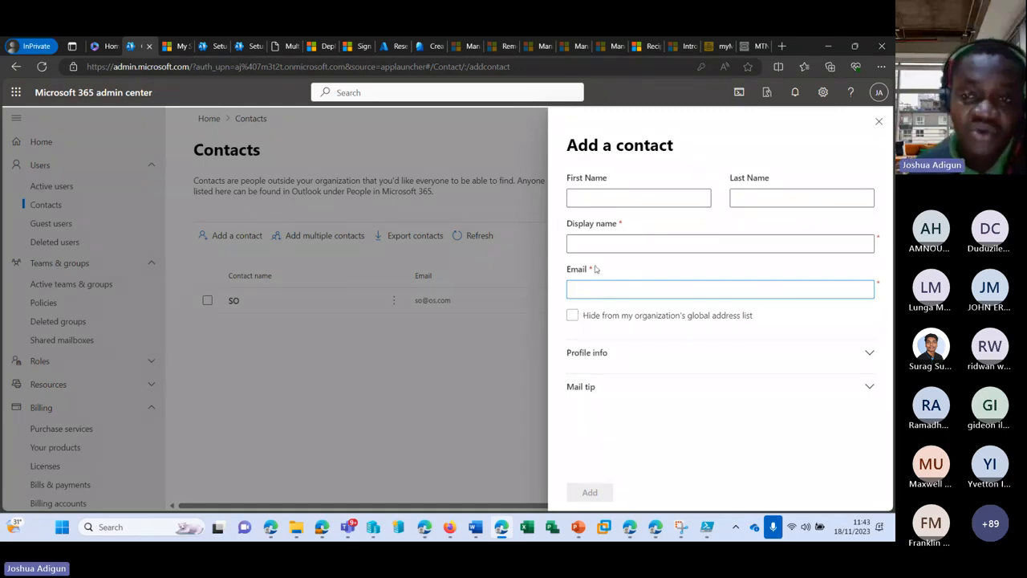
left_click(618, 199)
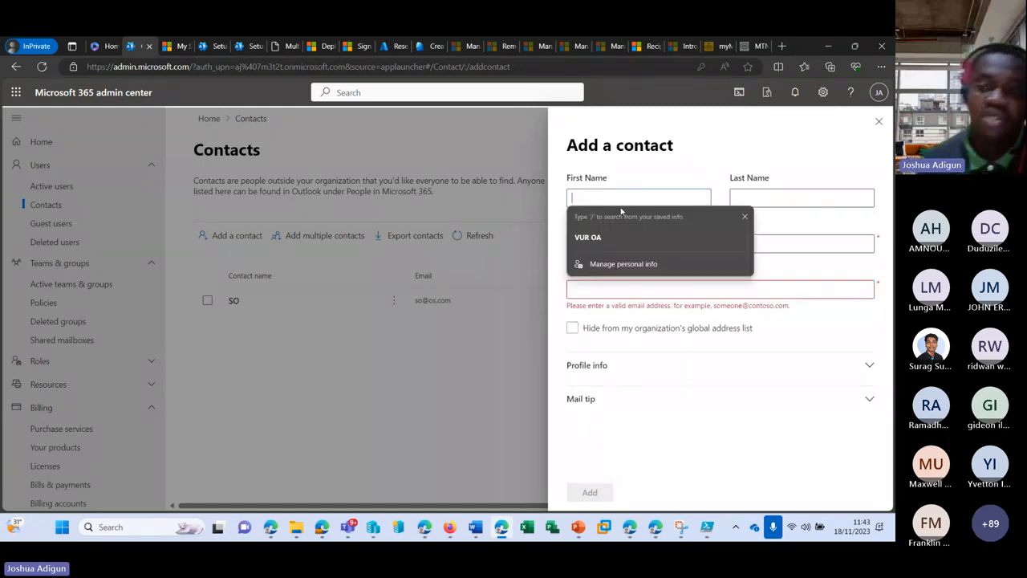
left_click(632, 372)
scroll(642, 409, "down", 3)
scroll(623, 403, "down", 2)
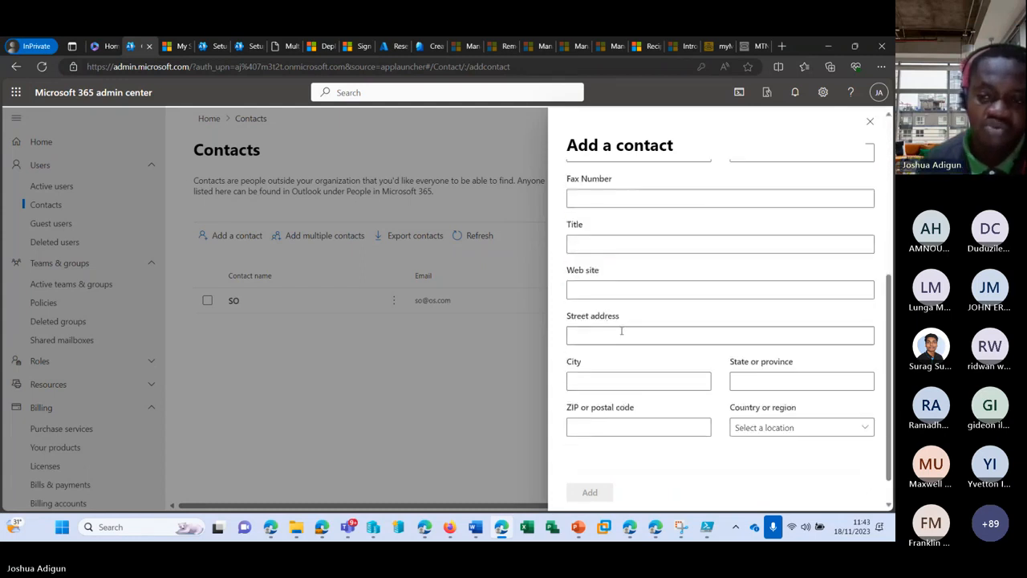
scroll(701, 298, "up", 5)
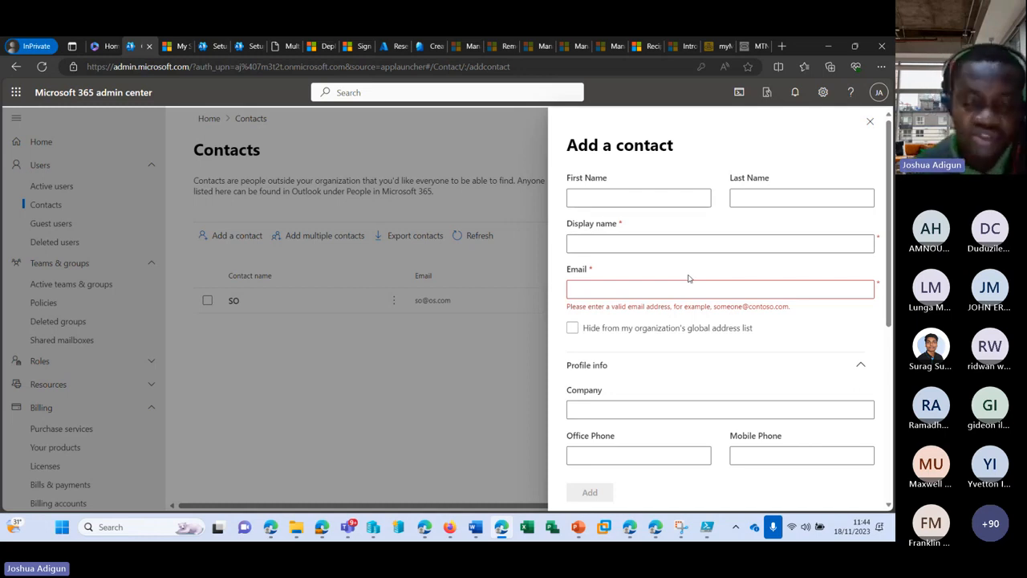
Enter the contact's first name, last name and onmicrosoft.com e-mail address
left_click(630, 198)
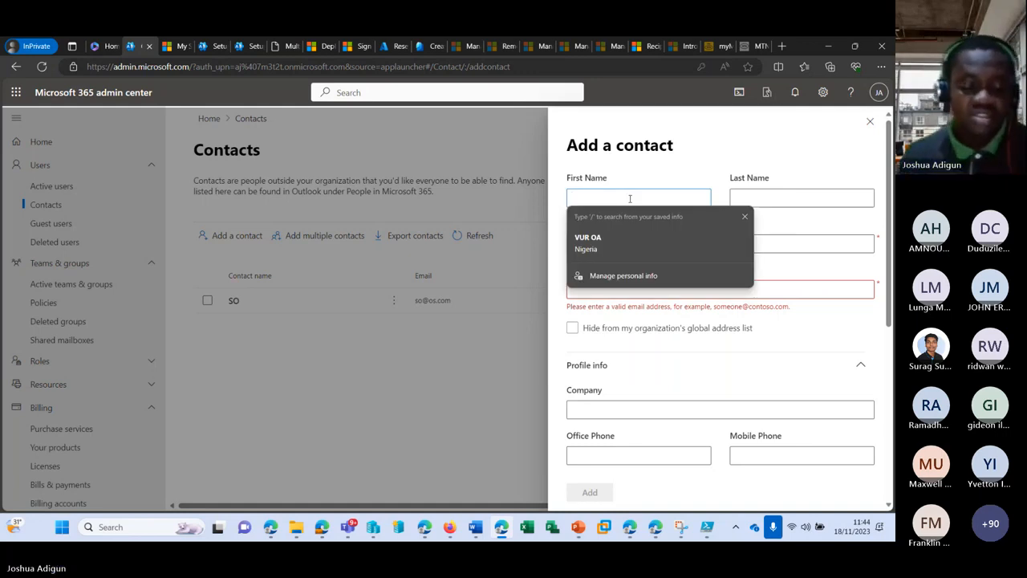
type("chairmoo")
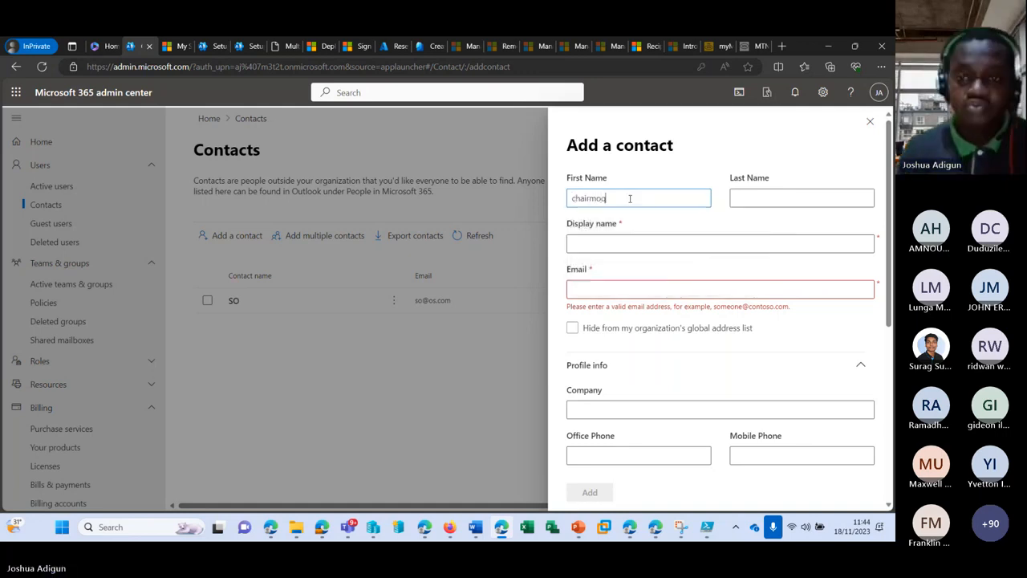
key("BackSpace")
key("Tab")
type("ch")
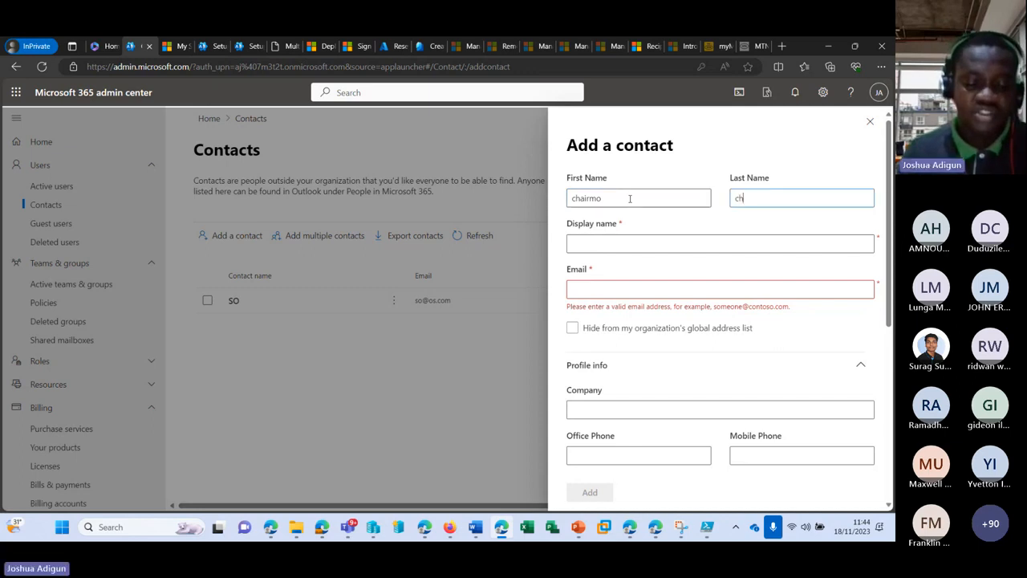
type("airmo")
key("Tab")
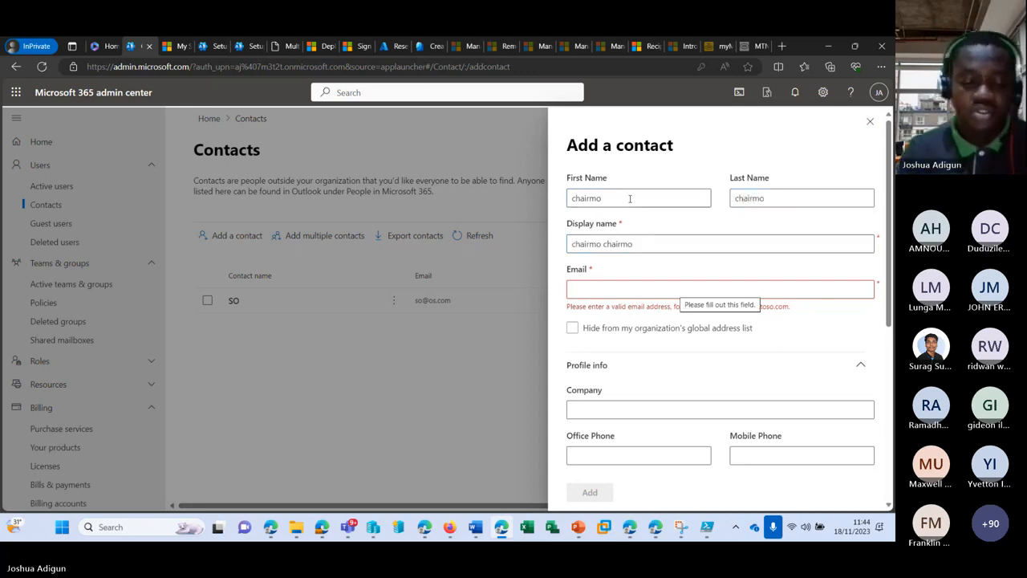
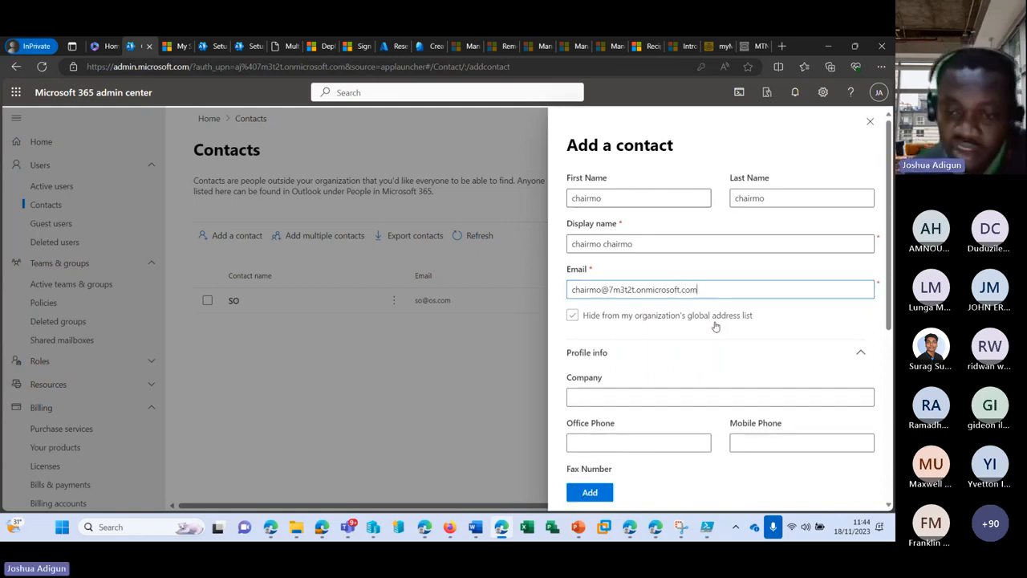
Add the contact and close the confirmation to see it in the Contacts list
scroll(690, 351, "down", 5)
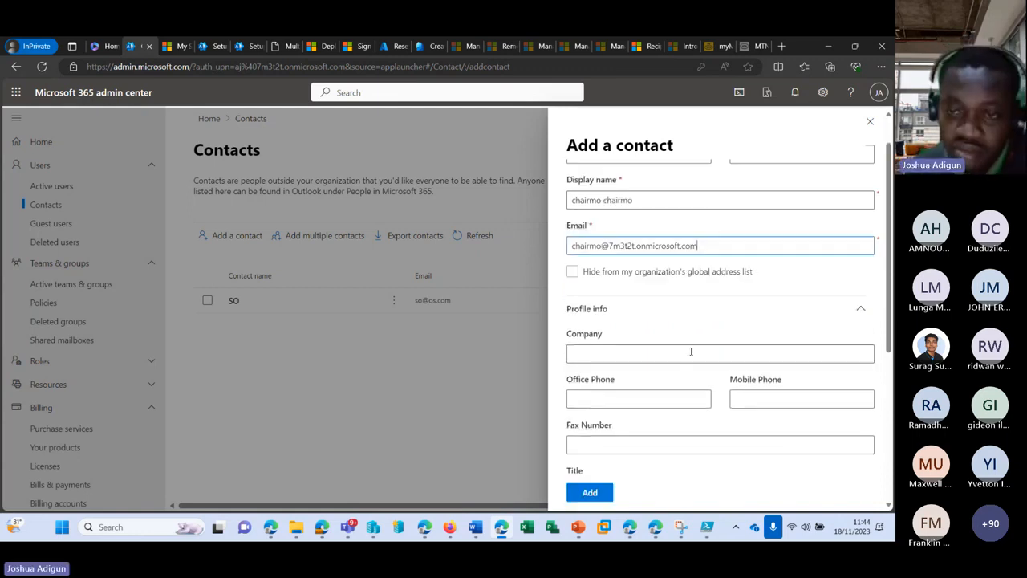
left_click(590, 492)
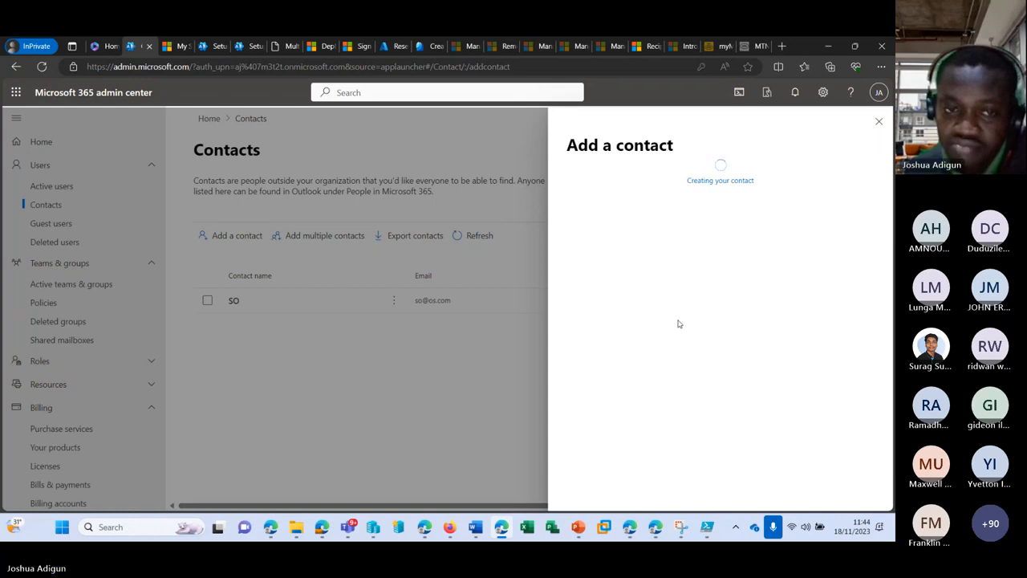
left_click(879, 122)
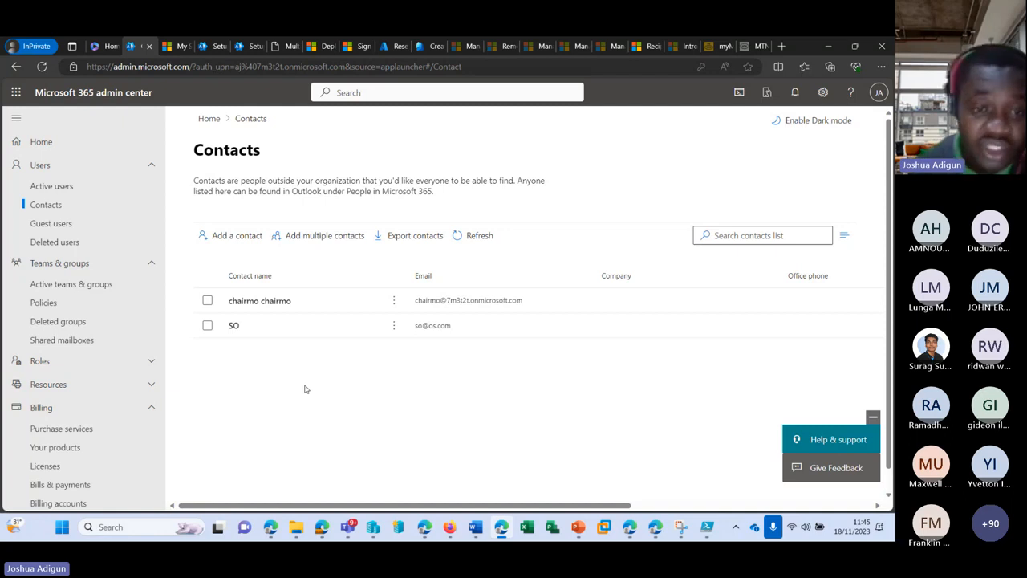
scroll(76, 401, "down", 4)
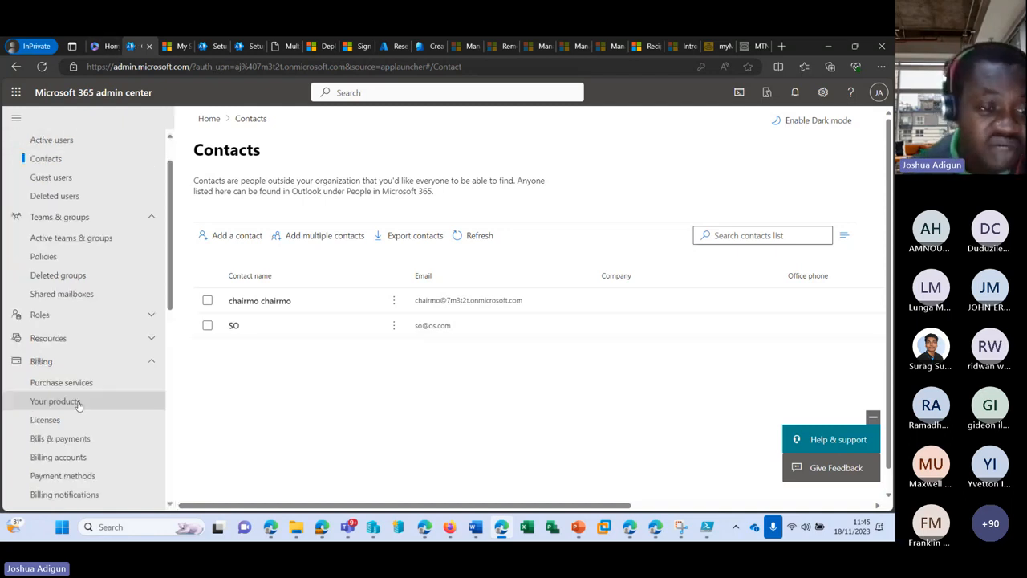
scroll(72, 369, "down", 5)
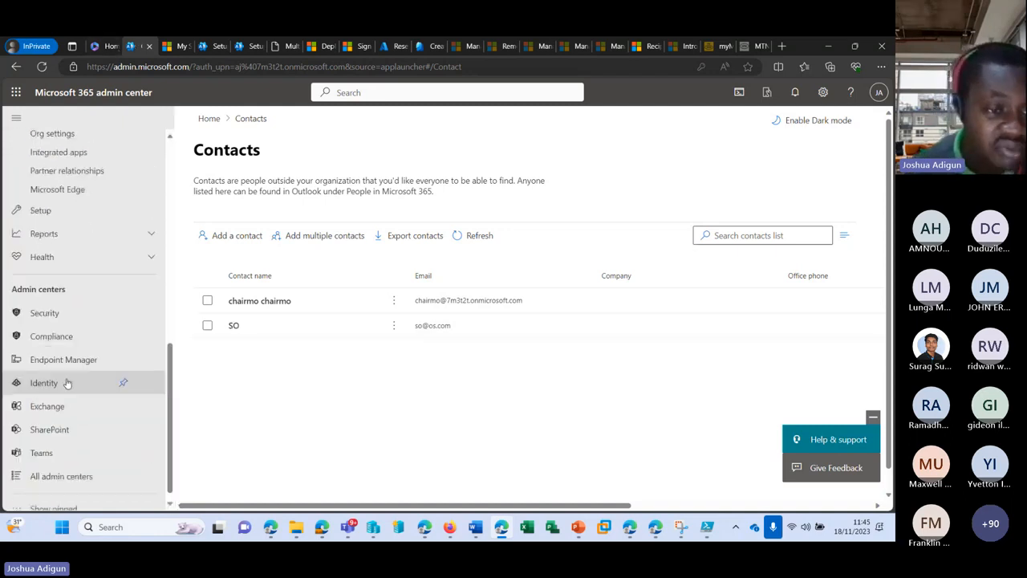
Open Exchange admin center's Contacts list, then view the SO contact's details and settings
left_click(73, 397)
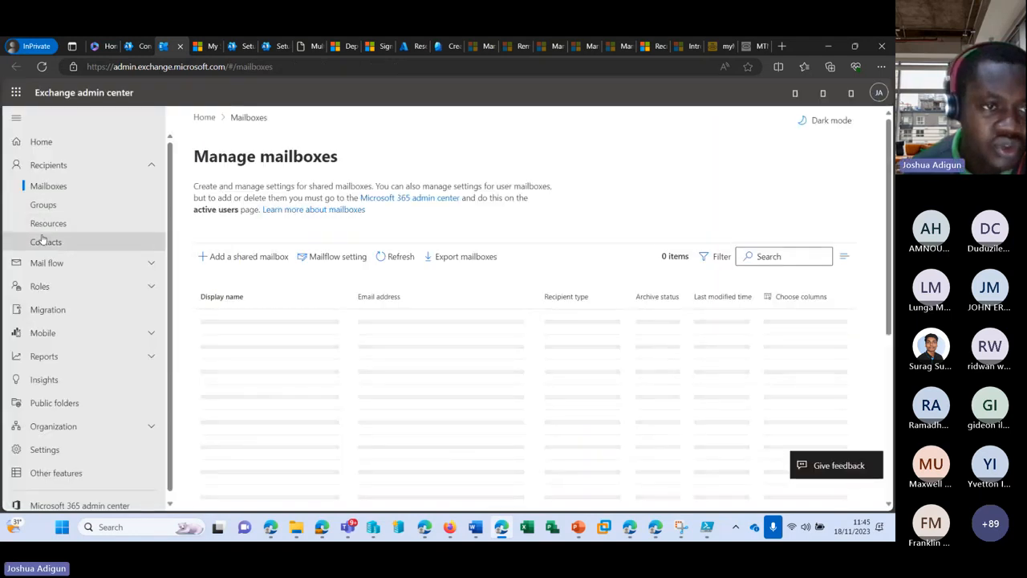
left_click(68, 243)
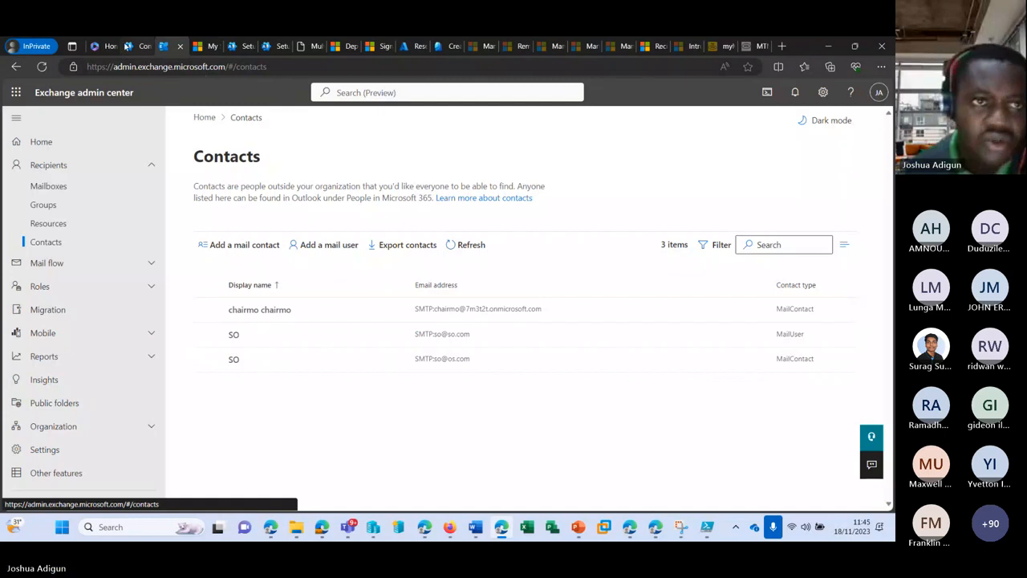
left_click(136, 46)
left_click(235, 327)
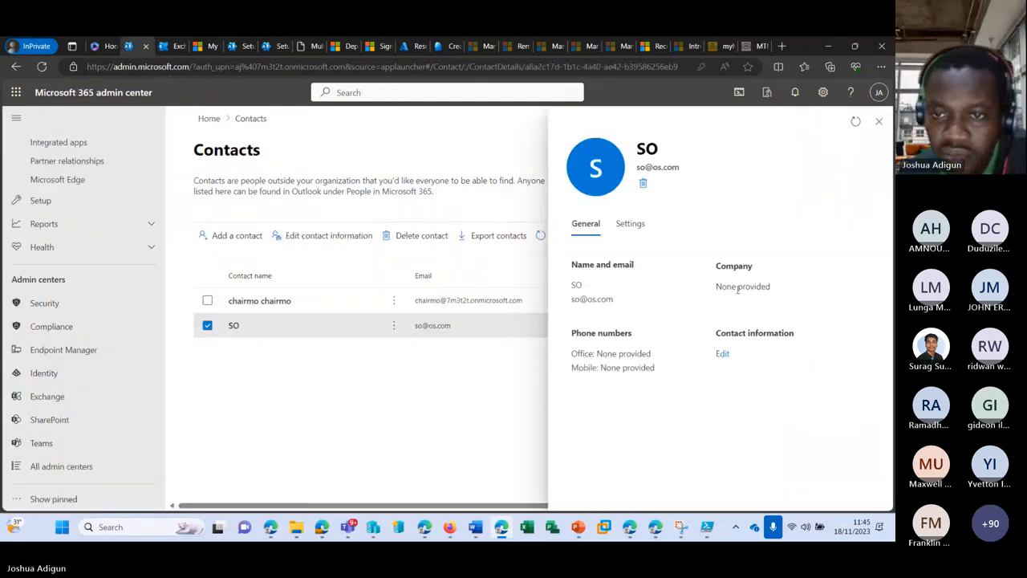
left_click(634, 225)
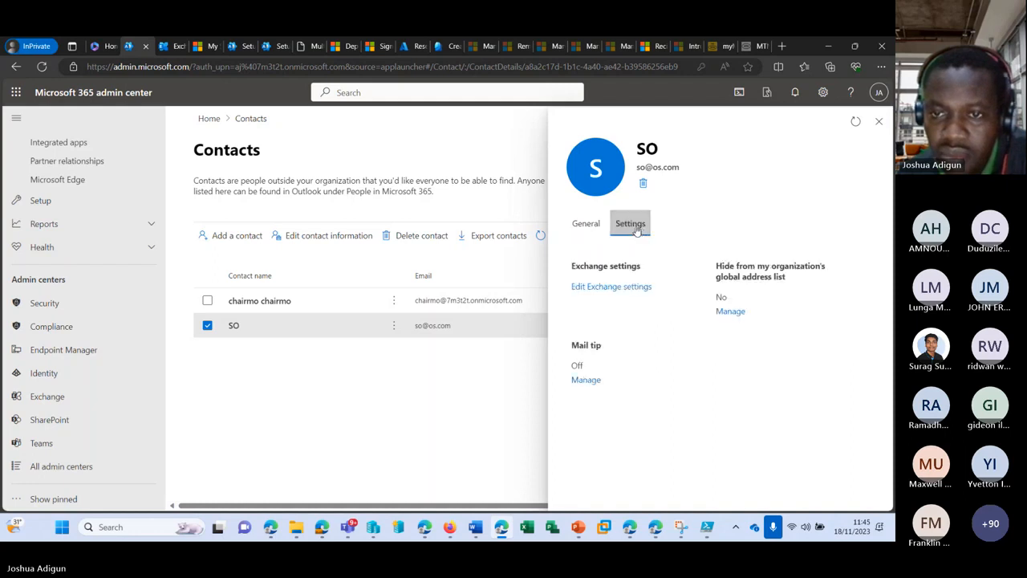
left_click(585, 225)
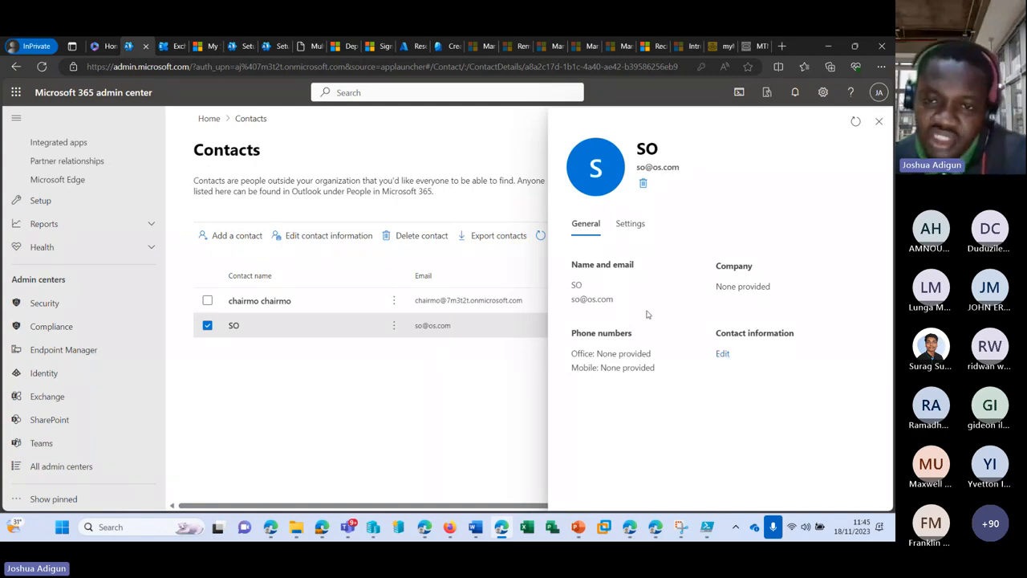
Check the SO mail user's external e-mail in Exchange, then return to Microsoft 365 admin center
left_click(167, 45)
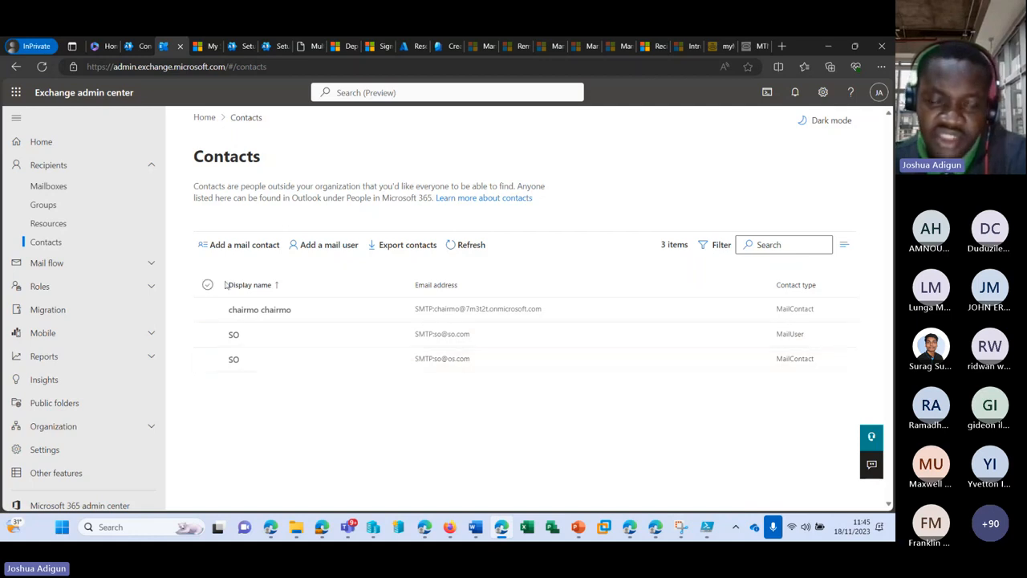
left_click(233, 336)
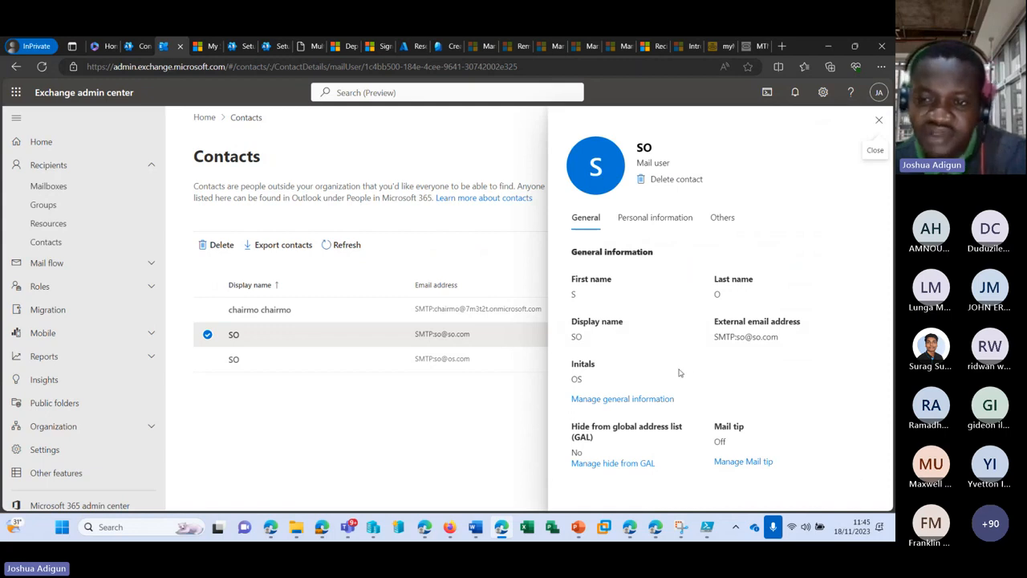
left_click_drag(713, 337, 779, 337)
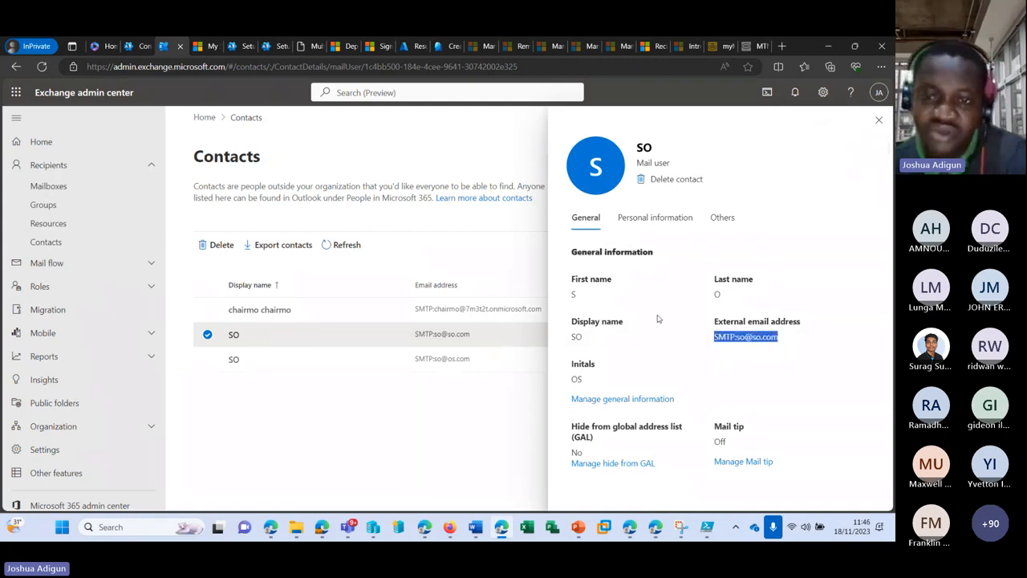
left_click(133, 45)
scroll(81, 225, "up", 5)
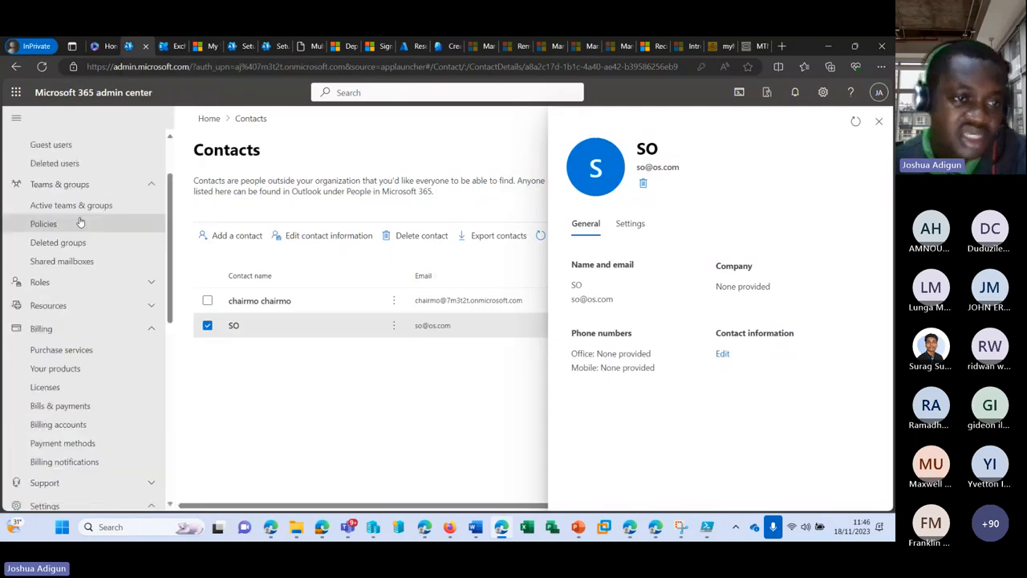
Check the SO user under Active users, then start adding a guest from Guest users
left_click(80, 187)
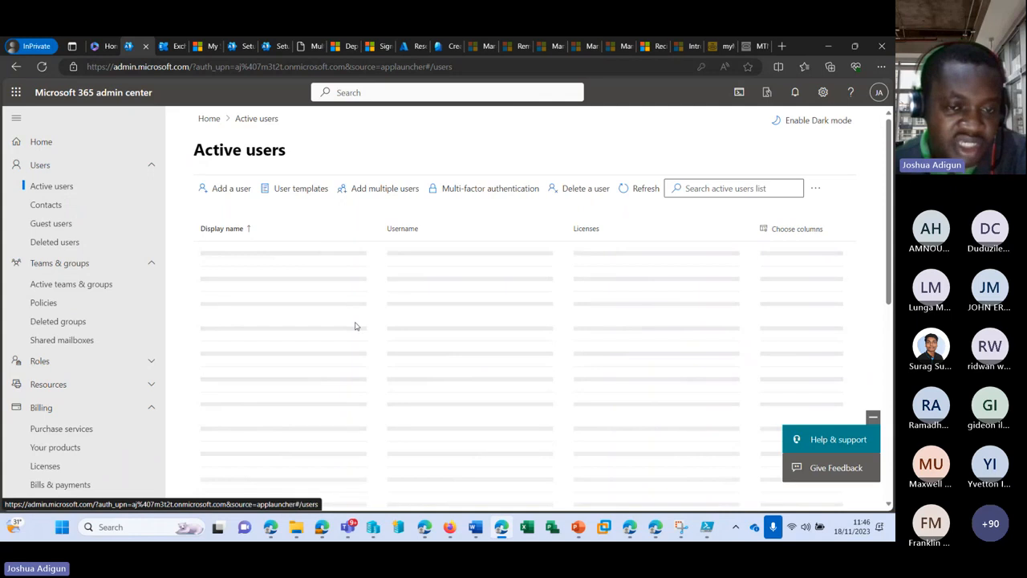
scroll(355, 326, "down", 2)
scroll(353, 329, "down", 6)
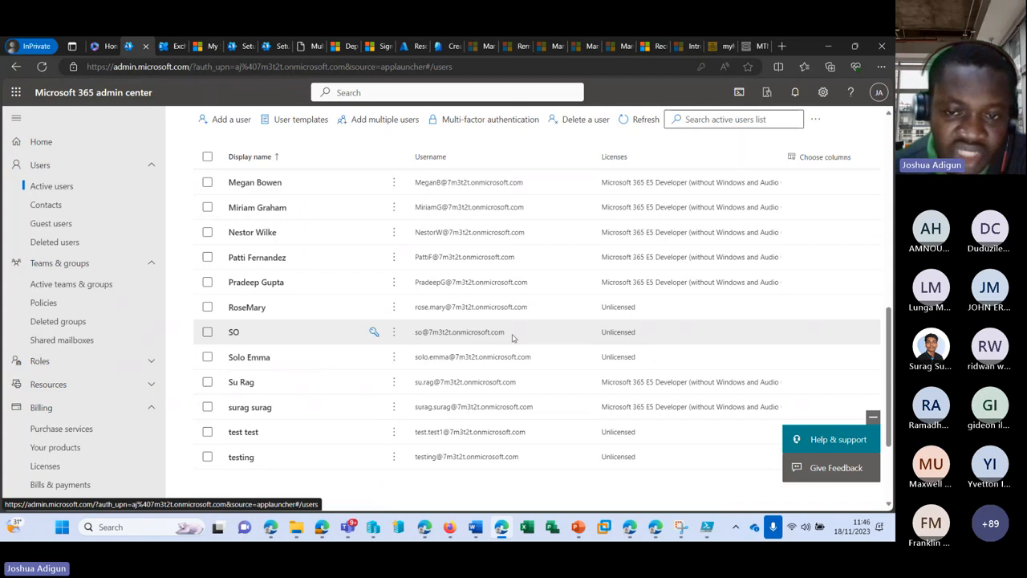
left_click(481, 331)
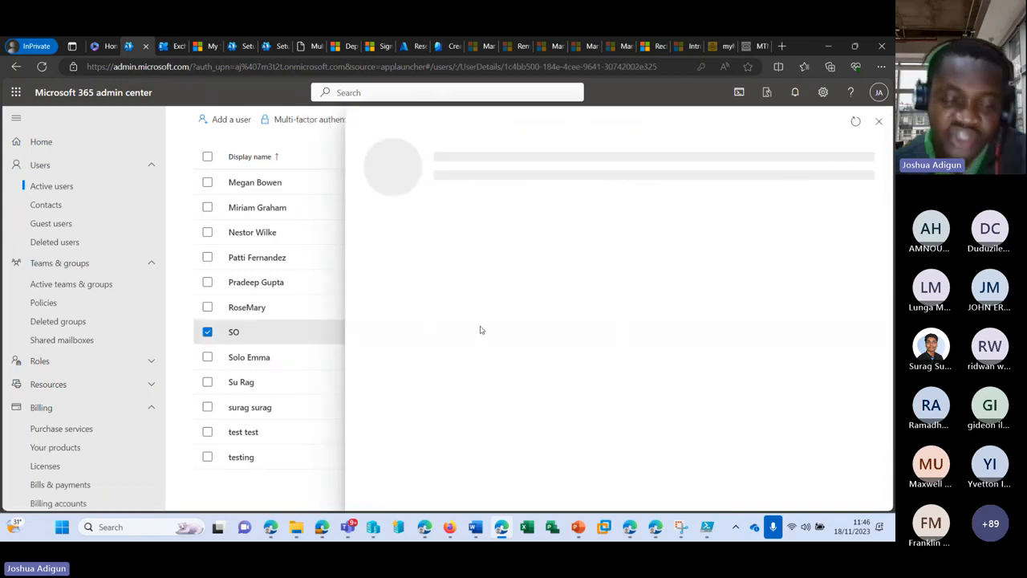
left_click(878, 121)
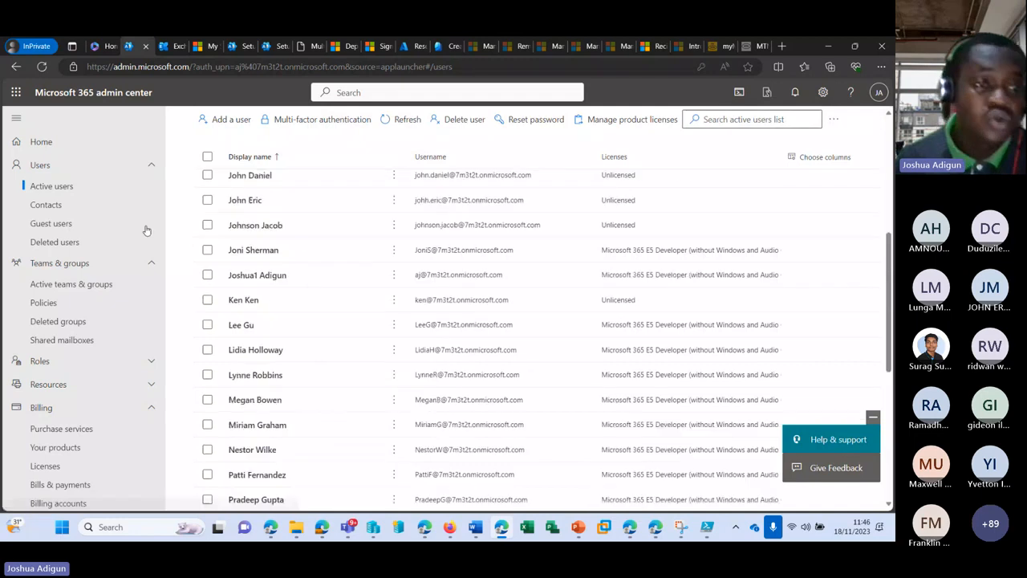
left_click(51, 224)
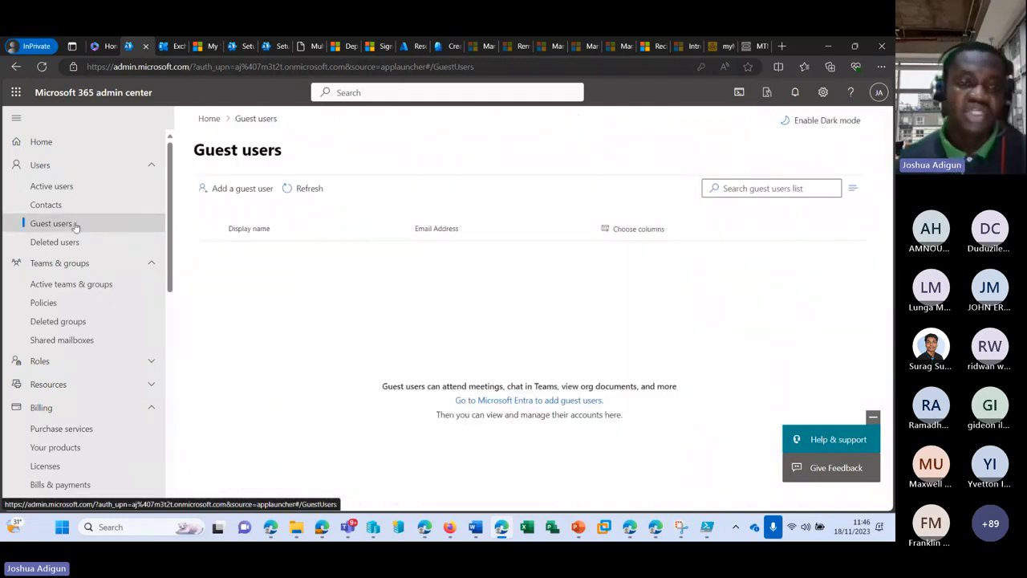
left_click(256, 190)
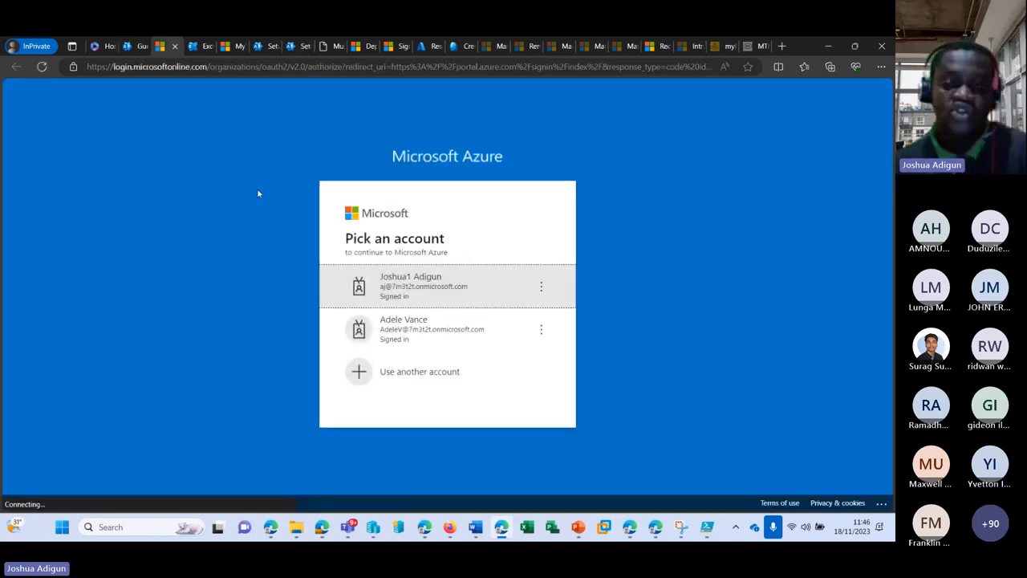
Sign in with the admin account and start an invitation named test with the guest's e-mail
left_click(468, 283)
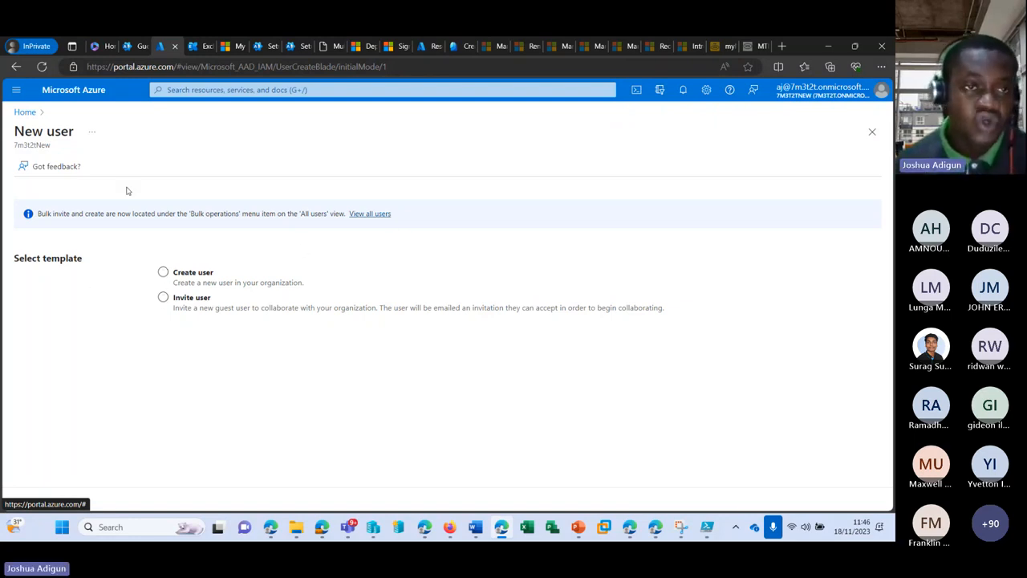
left_click(163, 298)
scroll(276, 351, "down", 1)
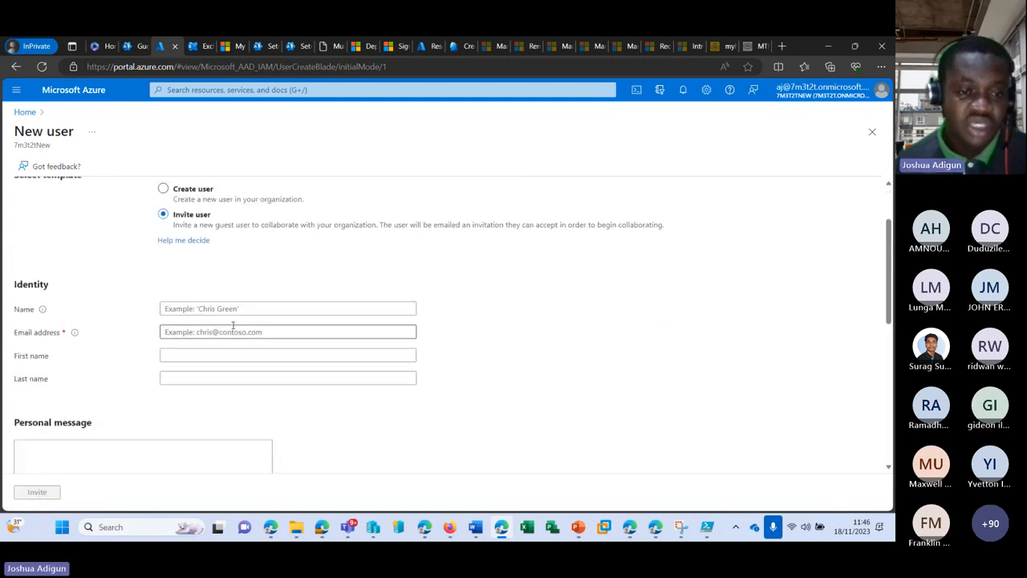
left_click(235, 304)
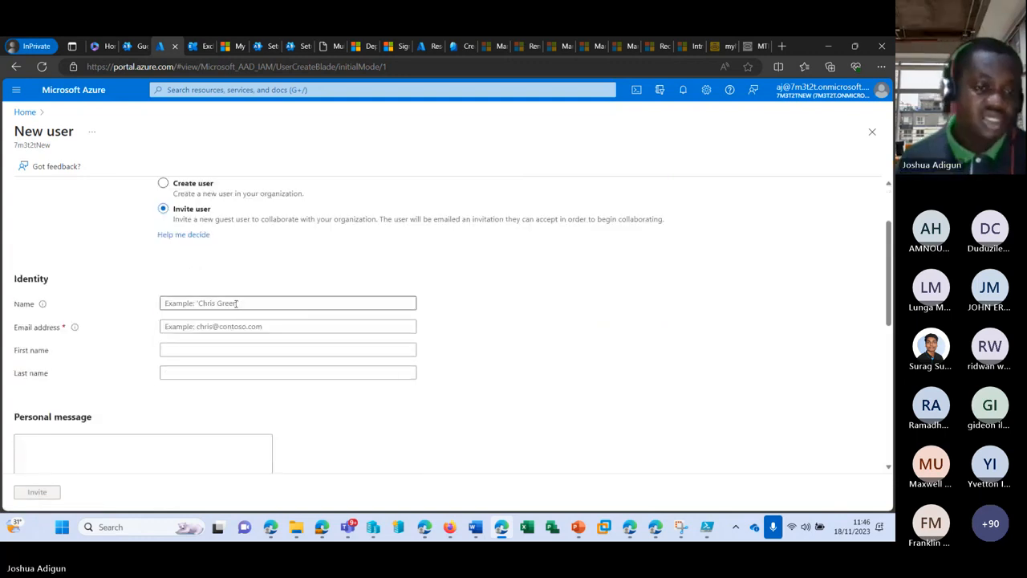
type("test")
key("Tab")
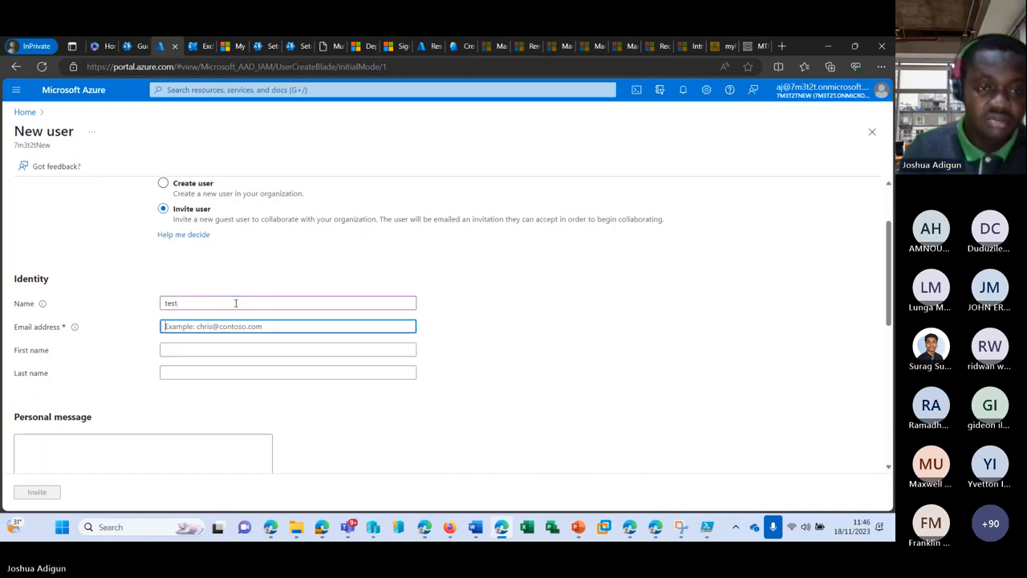
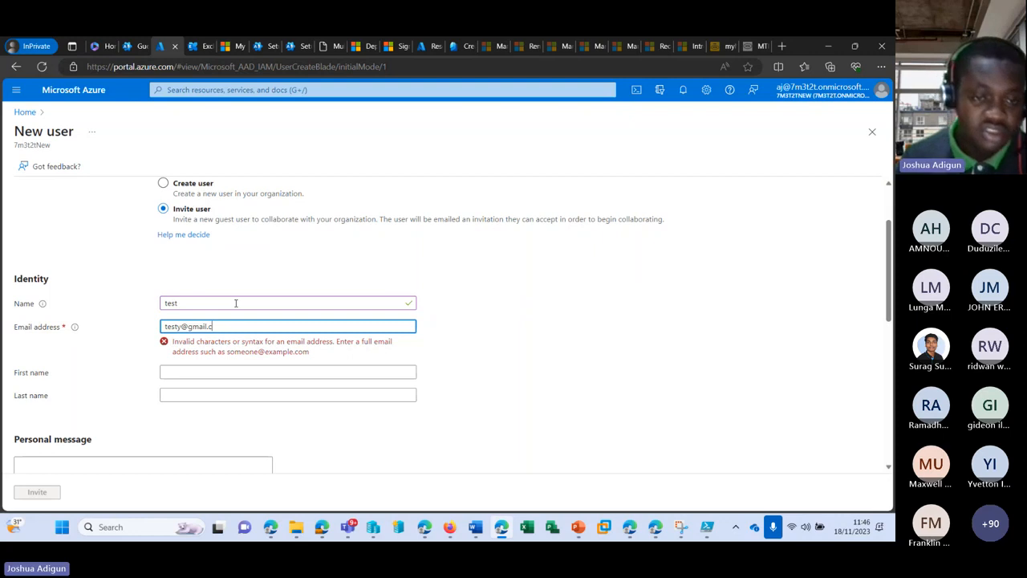
scroll(193, 305, "down", 1)
Fill in the guest's first and last name and send the invitation
left_click(212, 259)
type("Te")
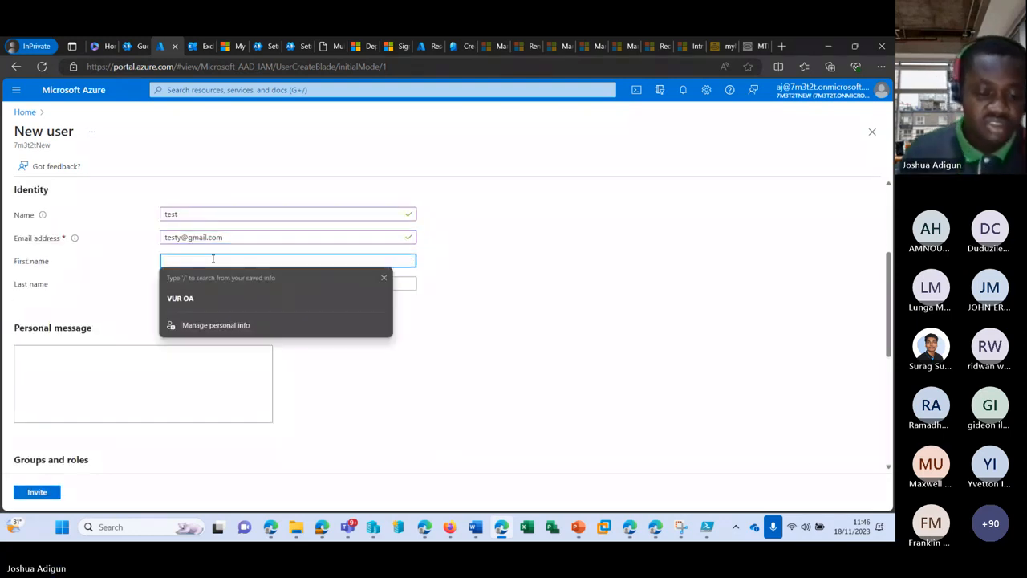
type("s")
key("Tab")
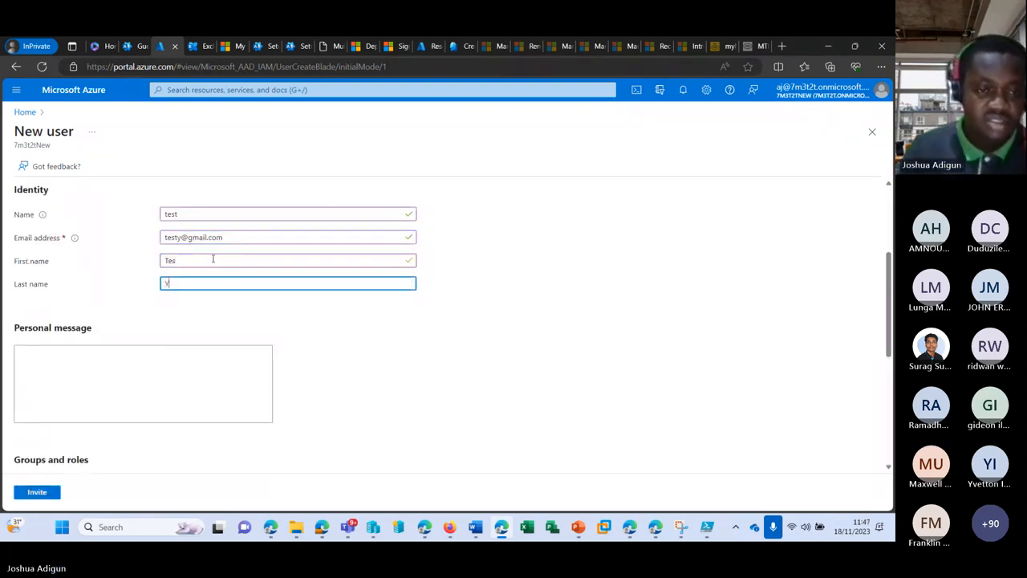
type("Y")
scroll(185, 297, "down", 1)
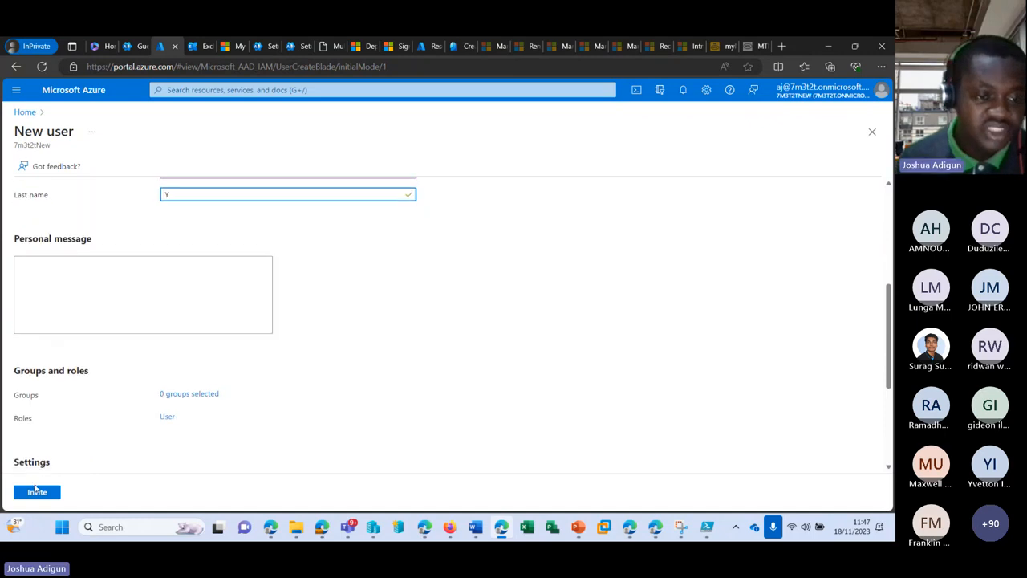
left_click(36, 490)
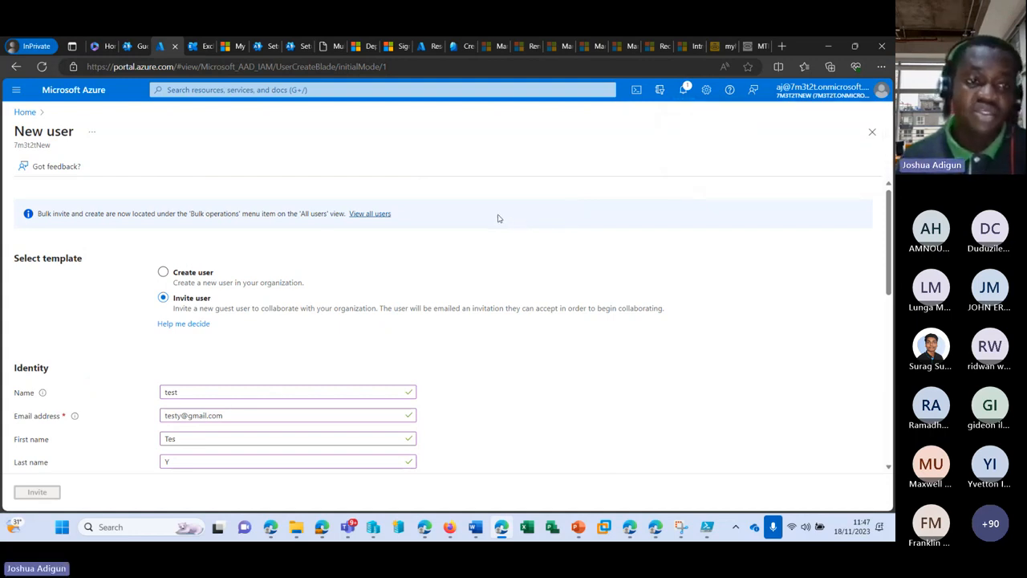
scroll(489, 240, "down", 3)
scroll(484, 256, "up", 3)
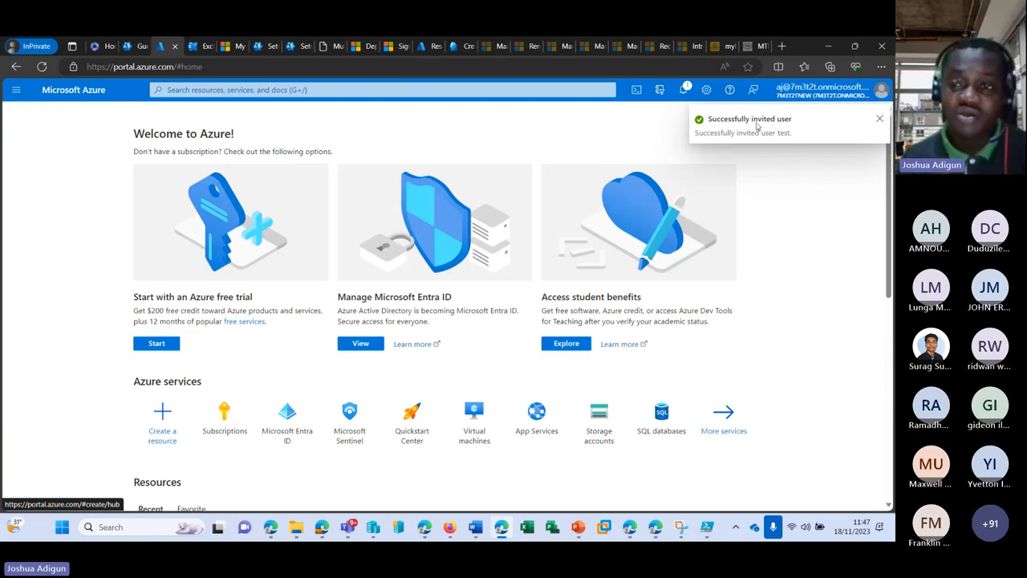
Reload Guest users, check the Deleted users page, then bring the Teams meeting window forward
left_click(129, 48)
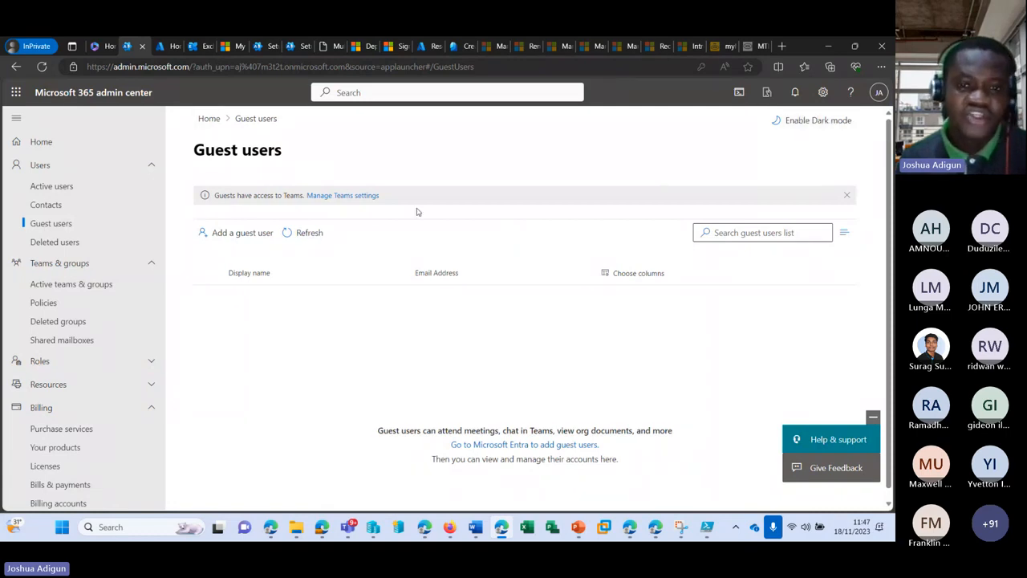
left_click(41, 67)
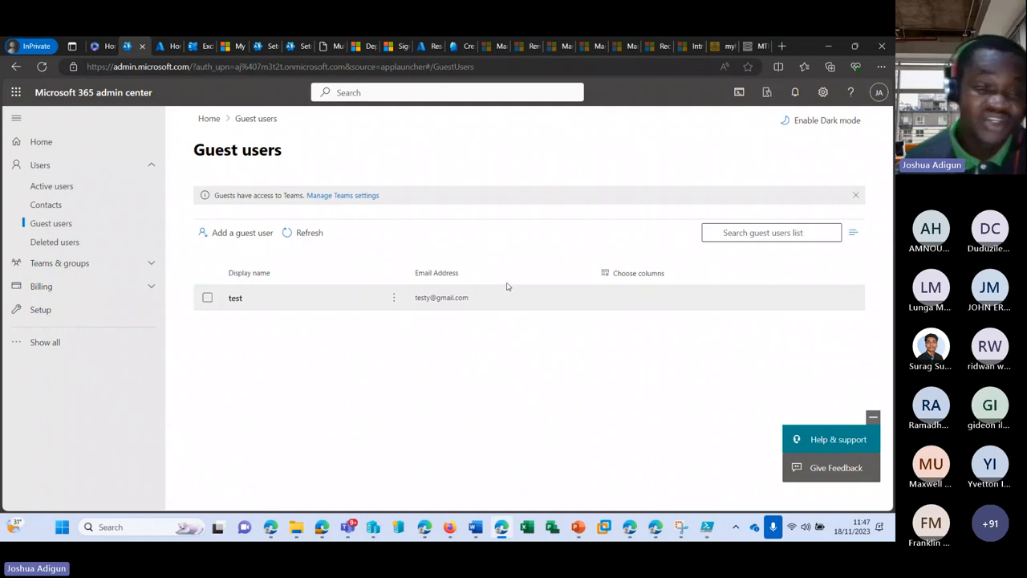
left_click(71, 244)
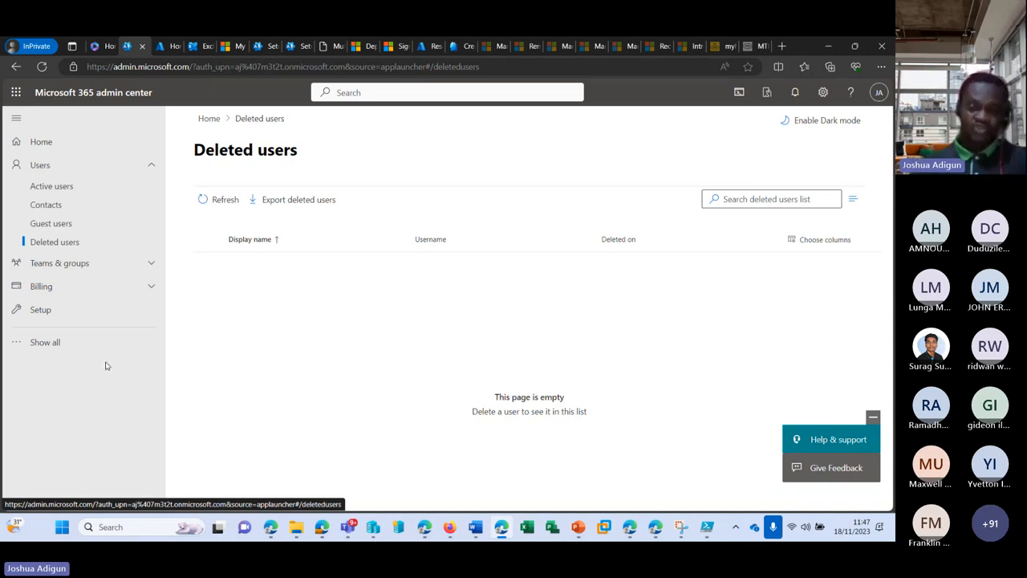
left_click(78, 345)
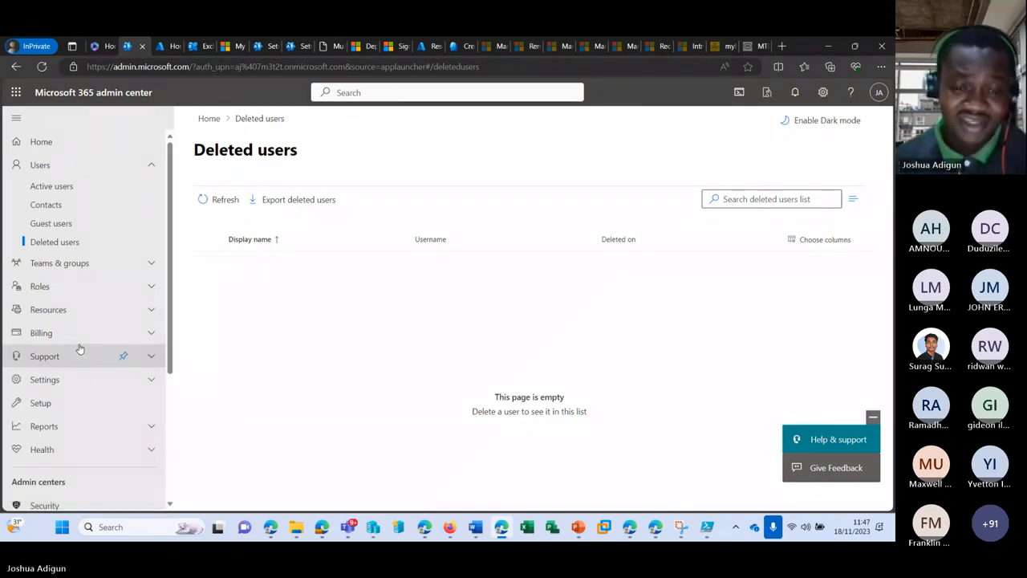
mouse_move(349, 527)
left_click(360, 422)
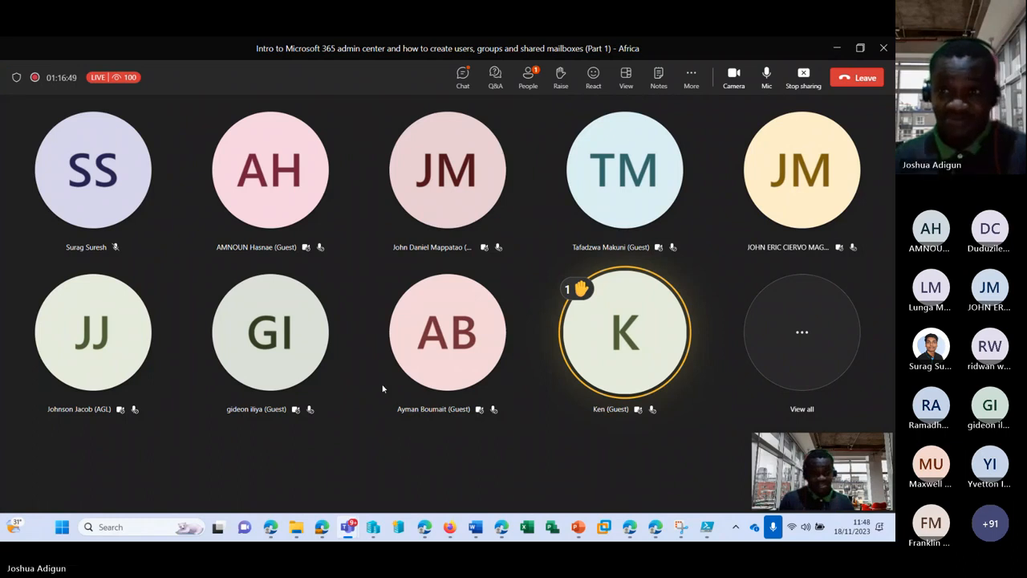
Mute the microphone and stop screen sharing from the Teams meeting toolbar
left_click(767, 76)
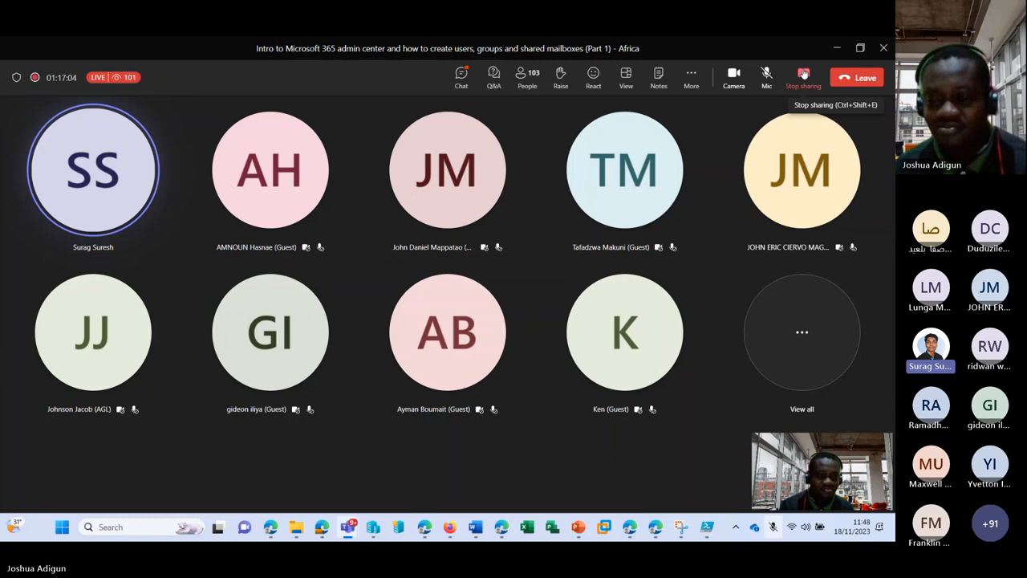
left_click(803, 73)
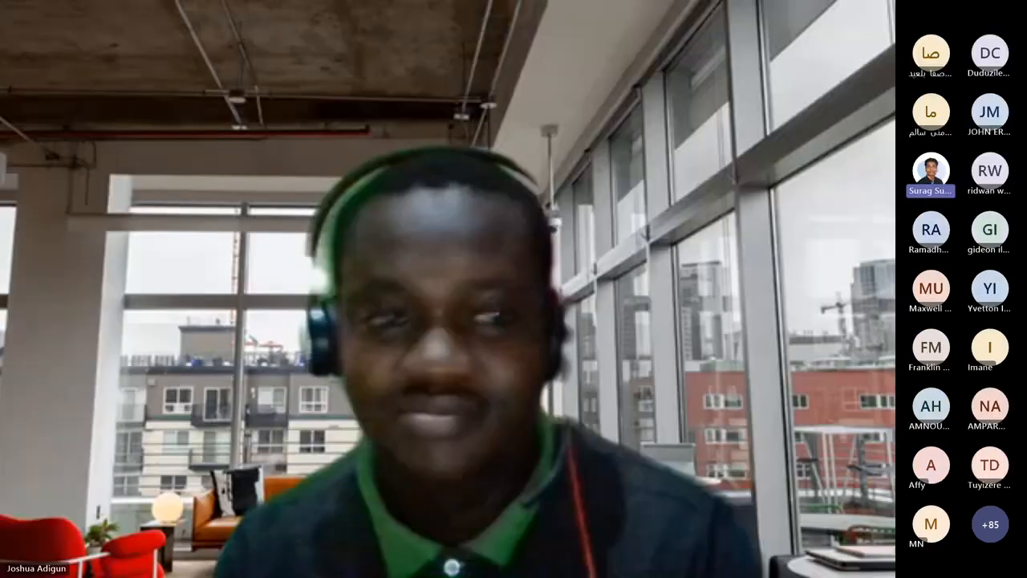